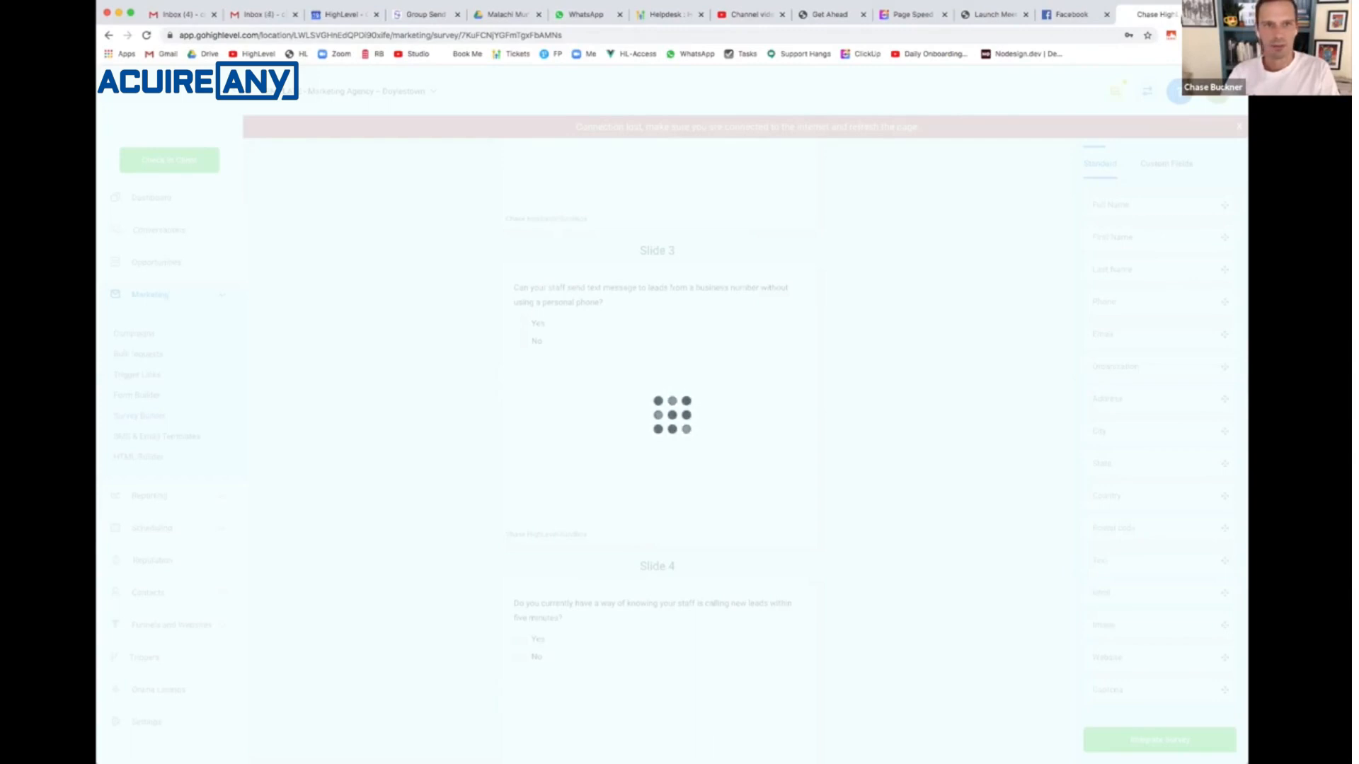
- Load the agency accounts list and switch to the "Your Agency – Doylestown" account
{"action": "left_click", "coordinate": [290, 53]}
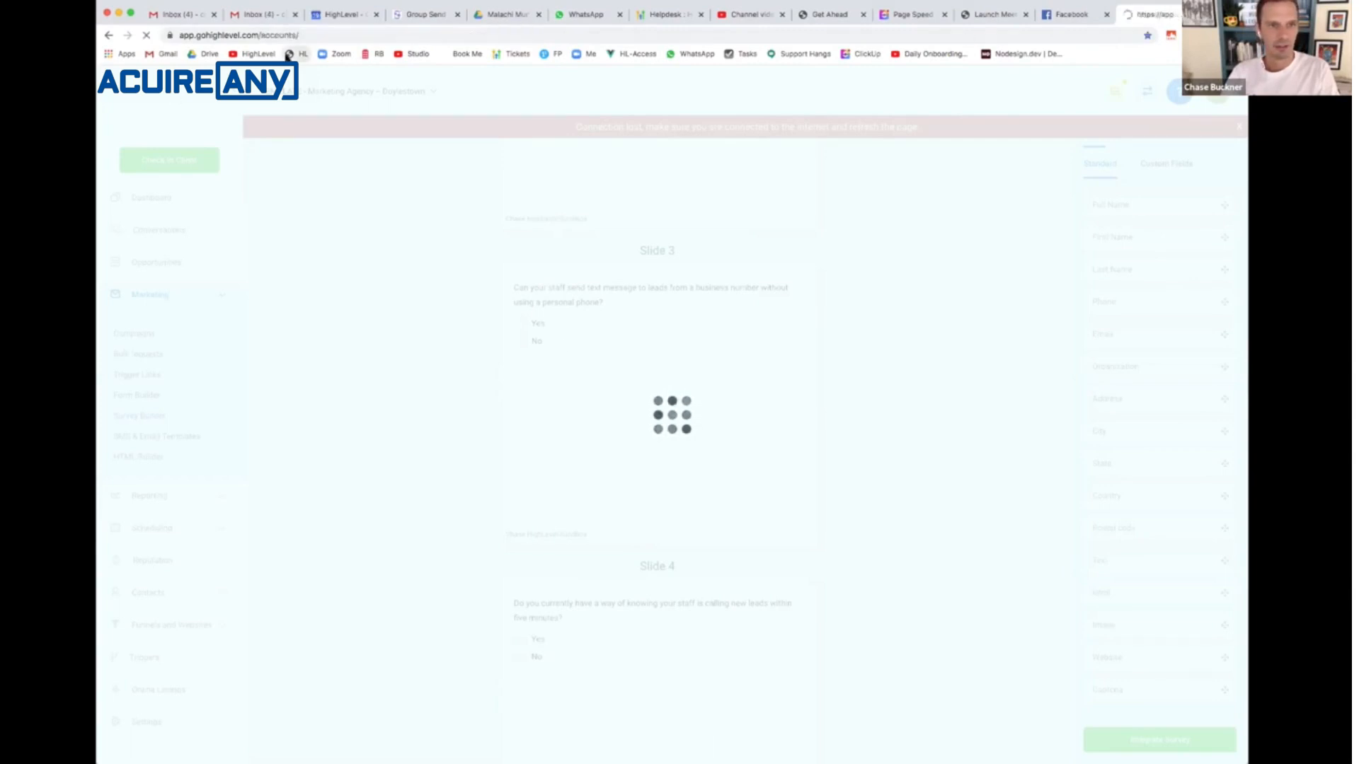
{"action": "left_click", "coordinate": [637, 389]}
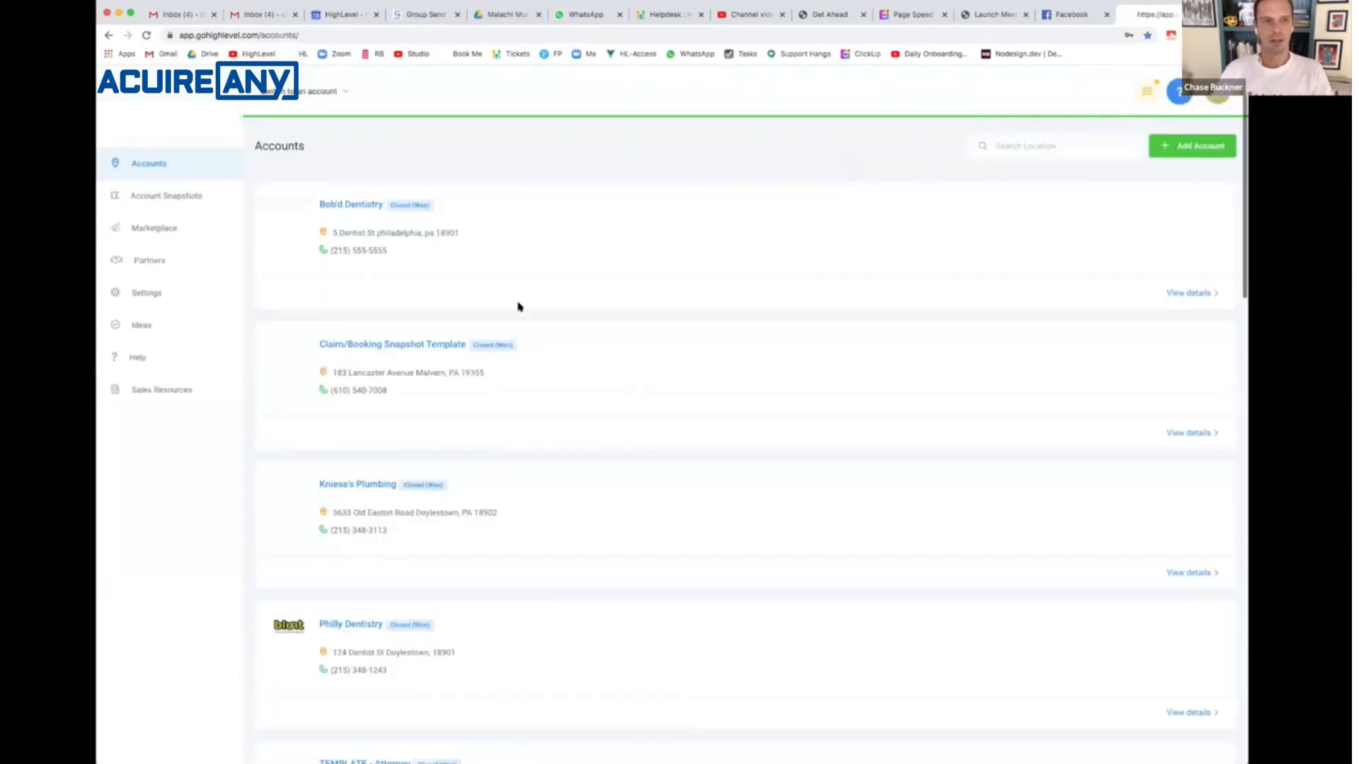
{"action": "left_click", "coordinate": [309, 86]}
{"action": "scroll", "coordinate": [340, 354], "scroll_direction": "down", "scroll_amount": 5}
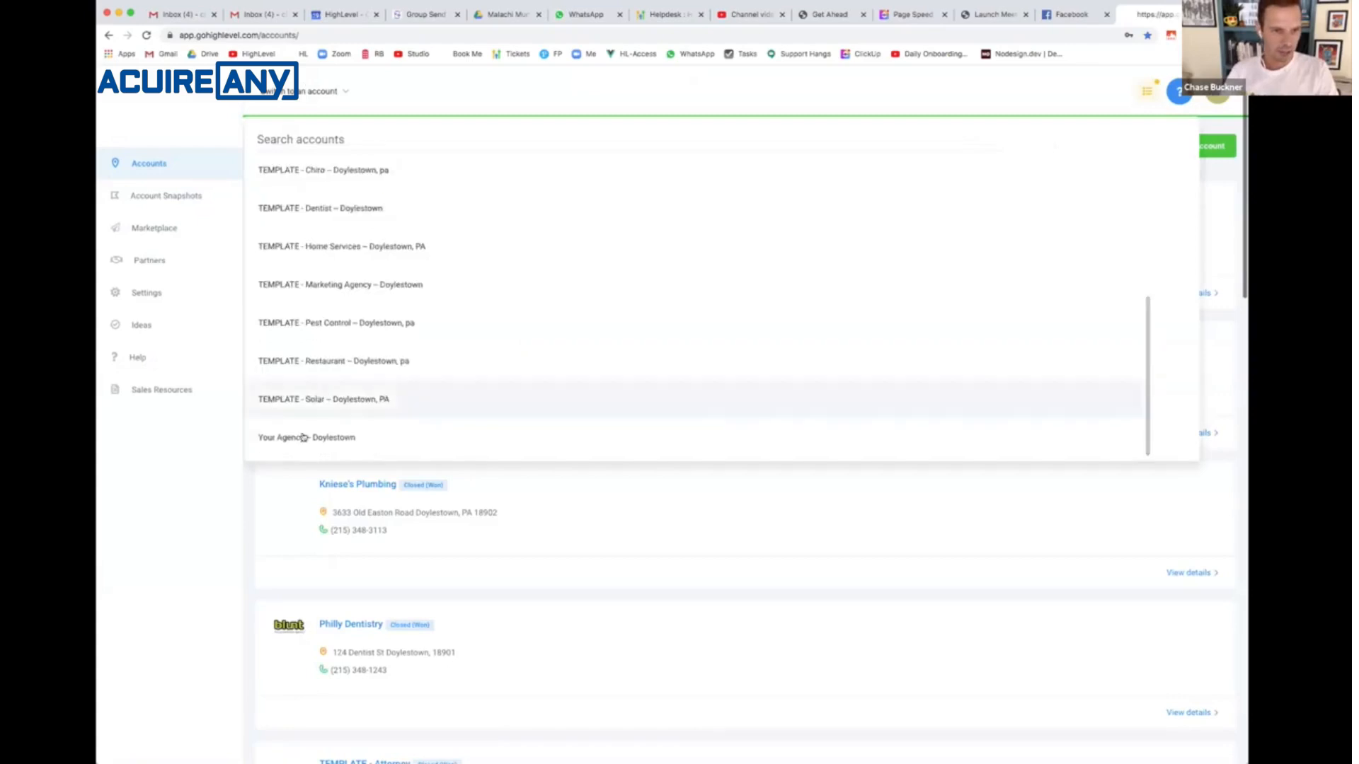
{"action": "left_click", "coordinate": [302, 438]}
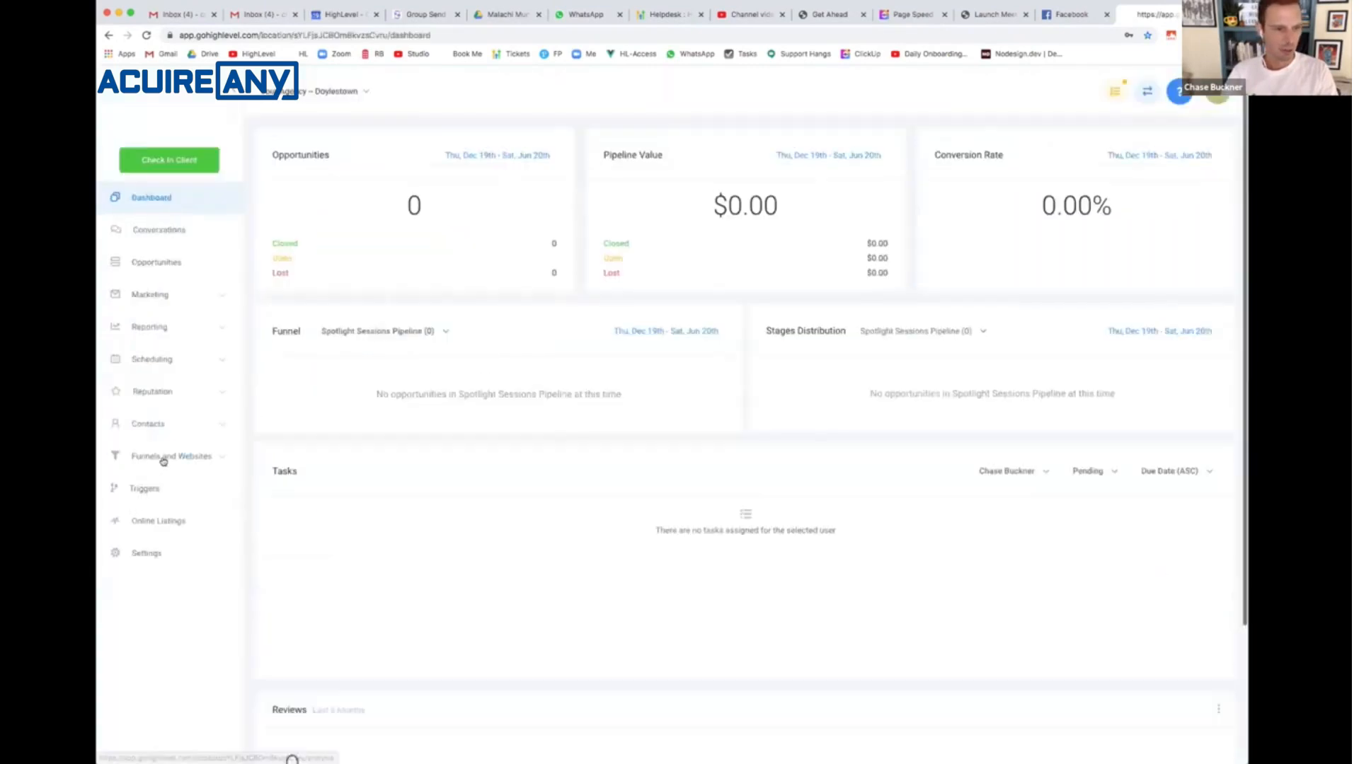
- Open the Auto Funnel from the account's list of funnels
{"action": "left_click", "coordinate": [164, 461]}
{"action": "left_click", "coordinate": [144, 493]}
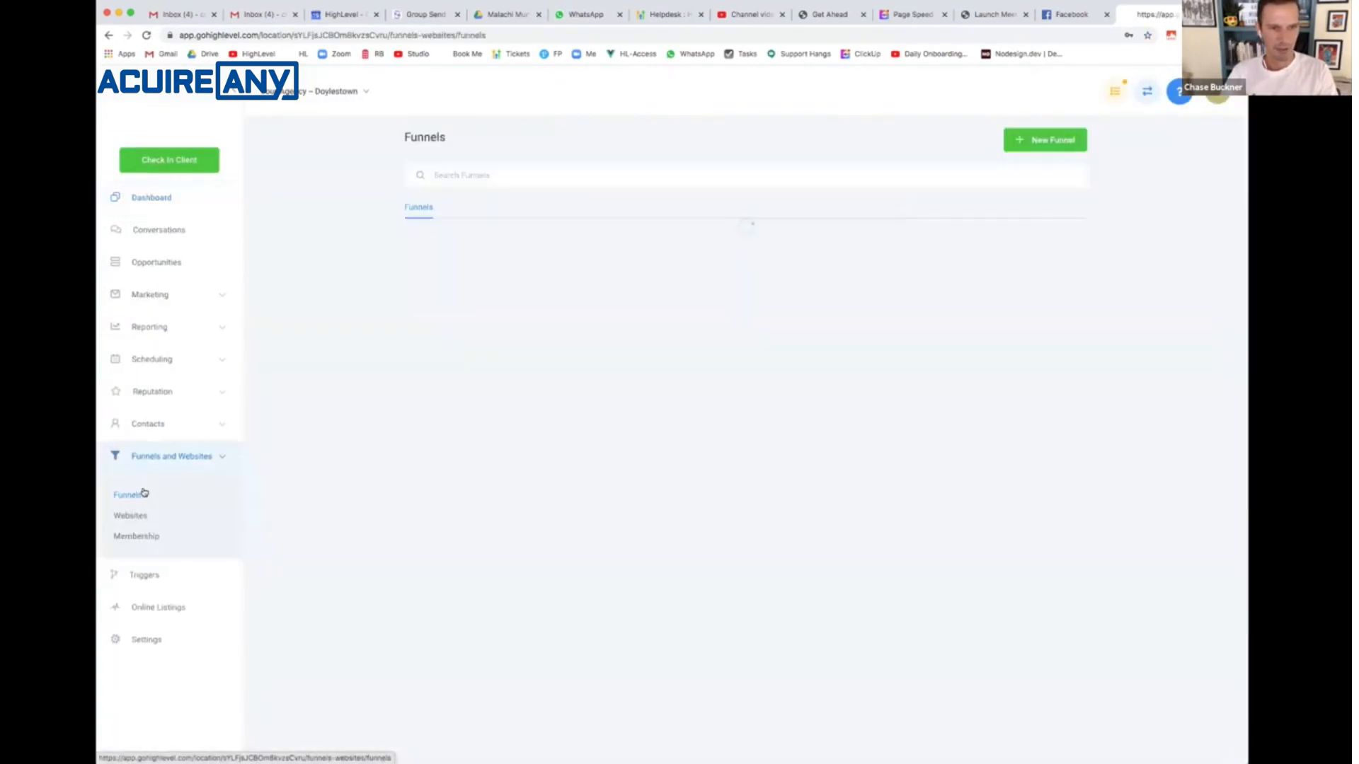
{"action": "left_click", "coordinate": [434, 237]}
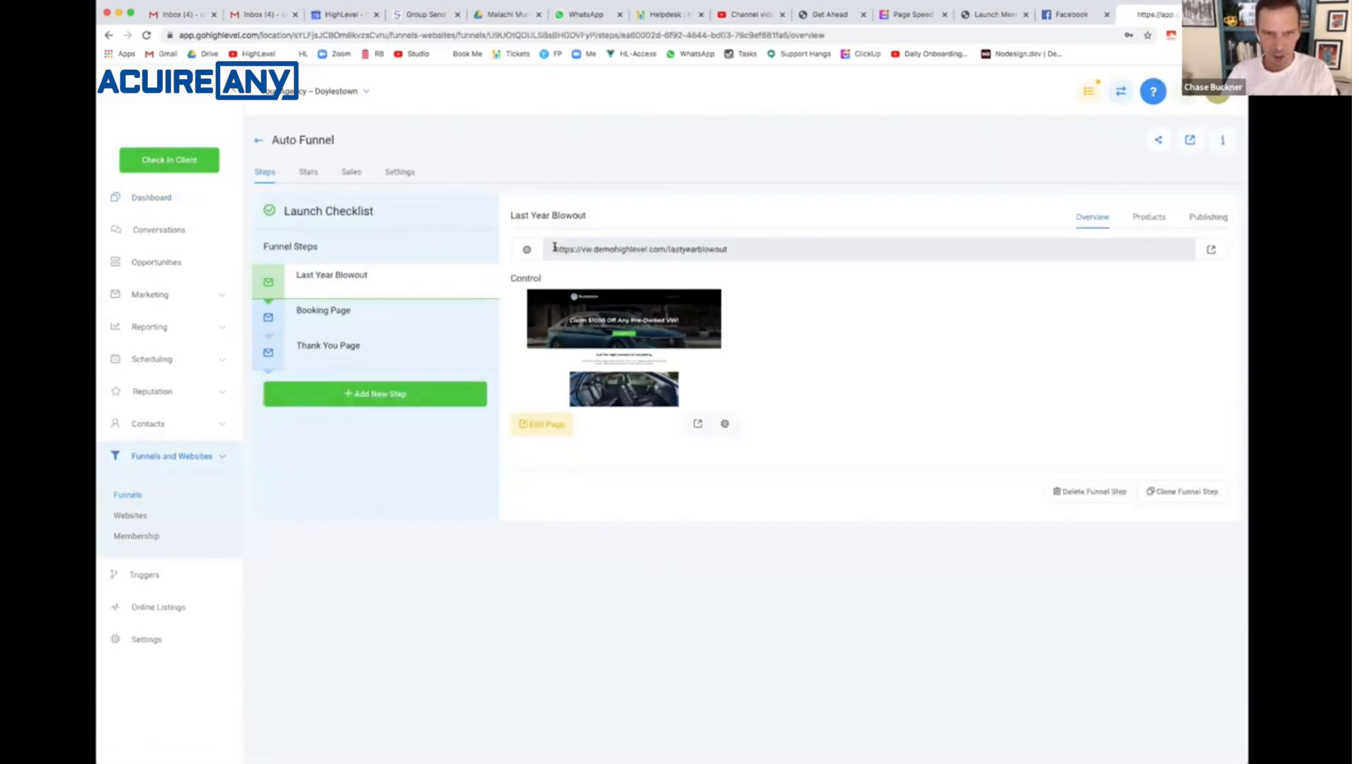
- Copy the Last Year Blowout step's URL and open that page in a new browser tab
{"action": "triple_click", "coordinate": [732, 245]}
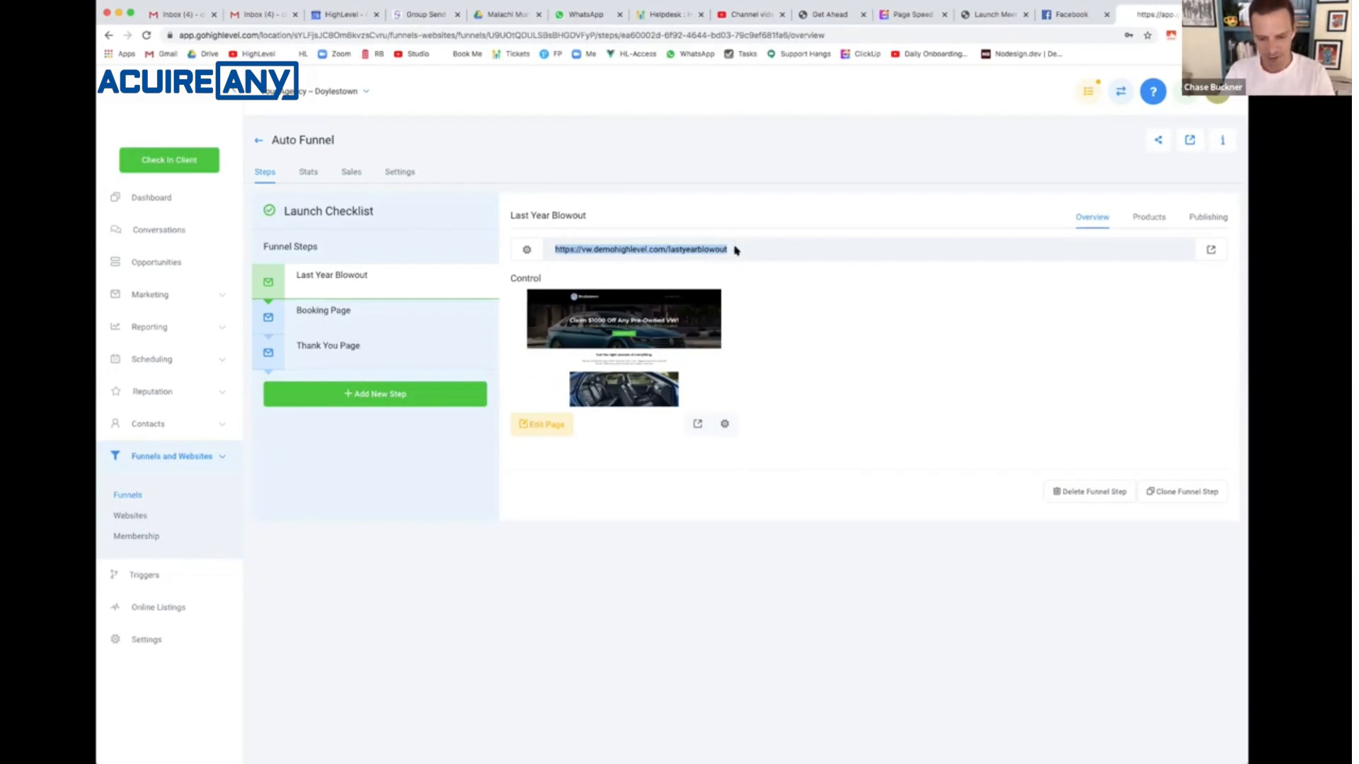
{"action": "key", "text": "super+c"}
{"action": "key", "text": "super+t"}
{"action": "key", "text": "super+v"}
{"action": "key", "text": "Return"}
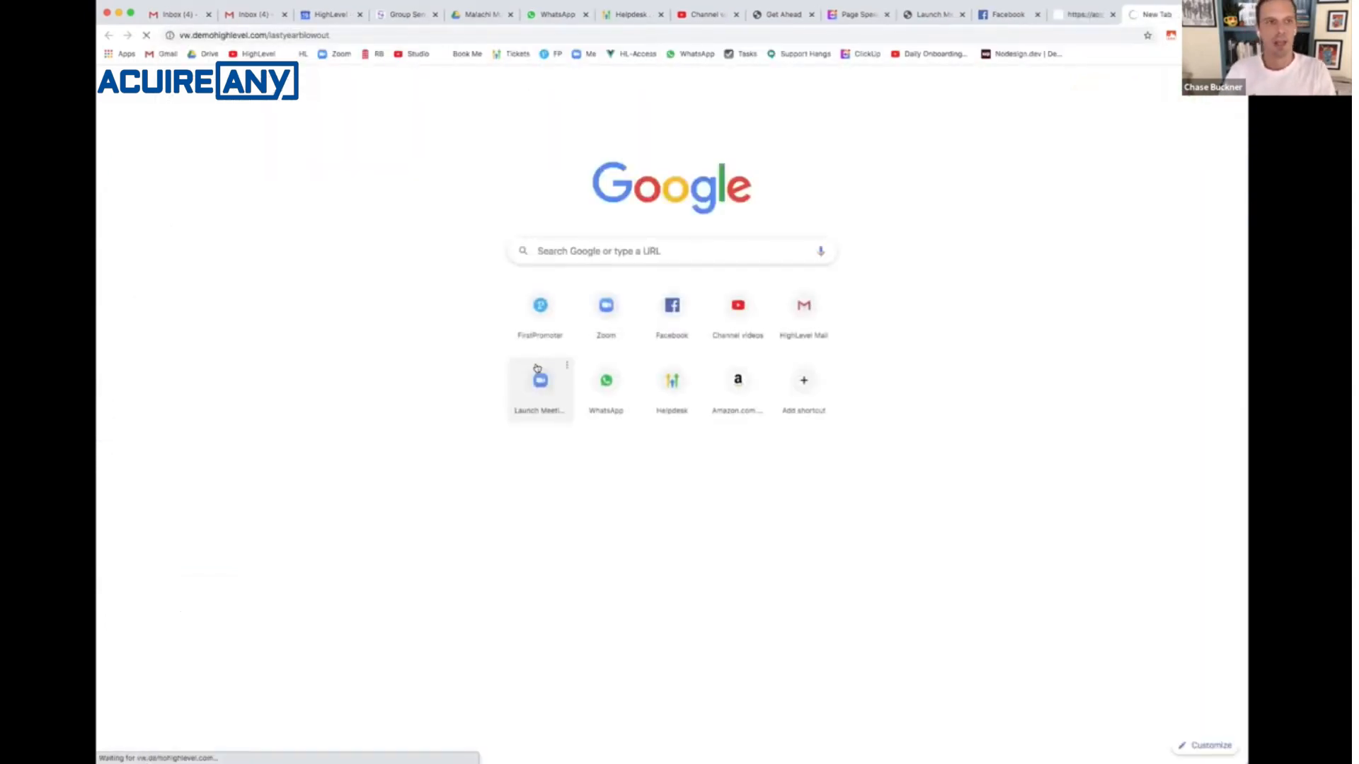
- Search for gtmetrix speed, run a GTmetrix test on the copied landing page URL, and review its PageSpeed recommendations
{"action": "key", "text": "super+t"}
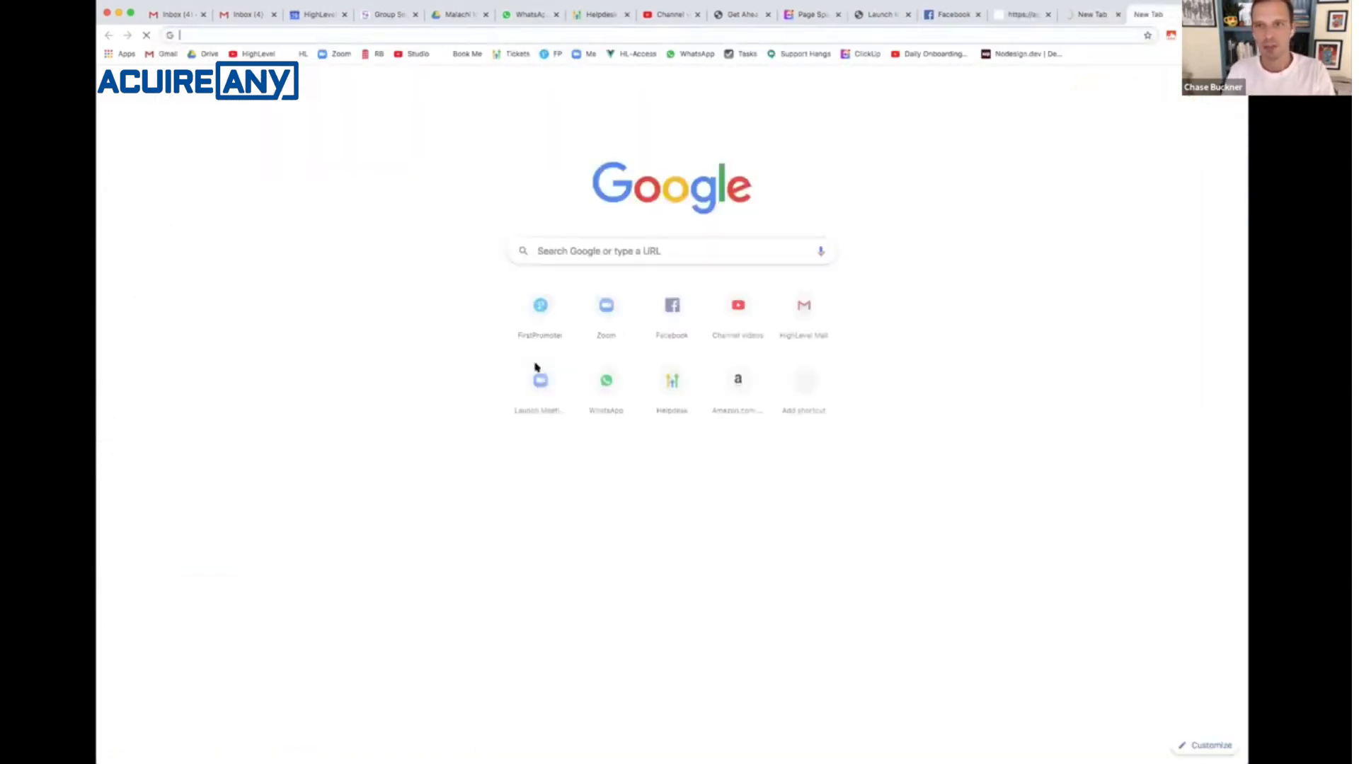
{"action": "type", "text": "gtm"}
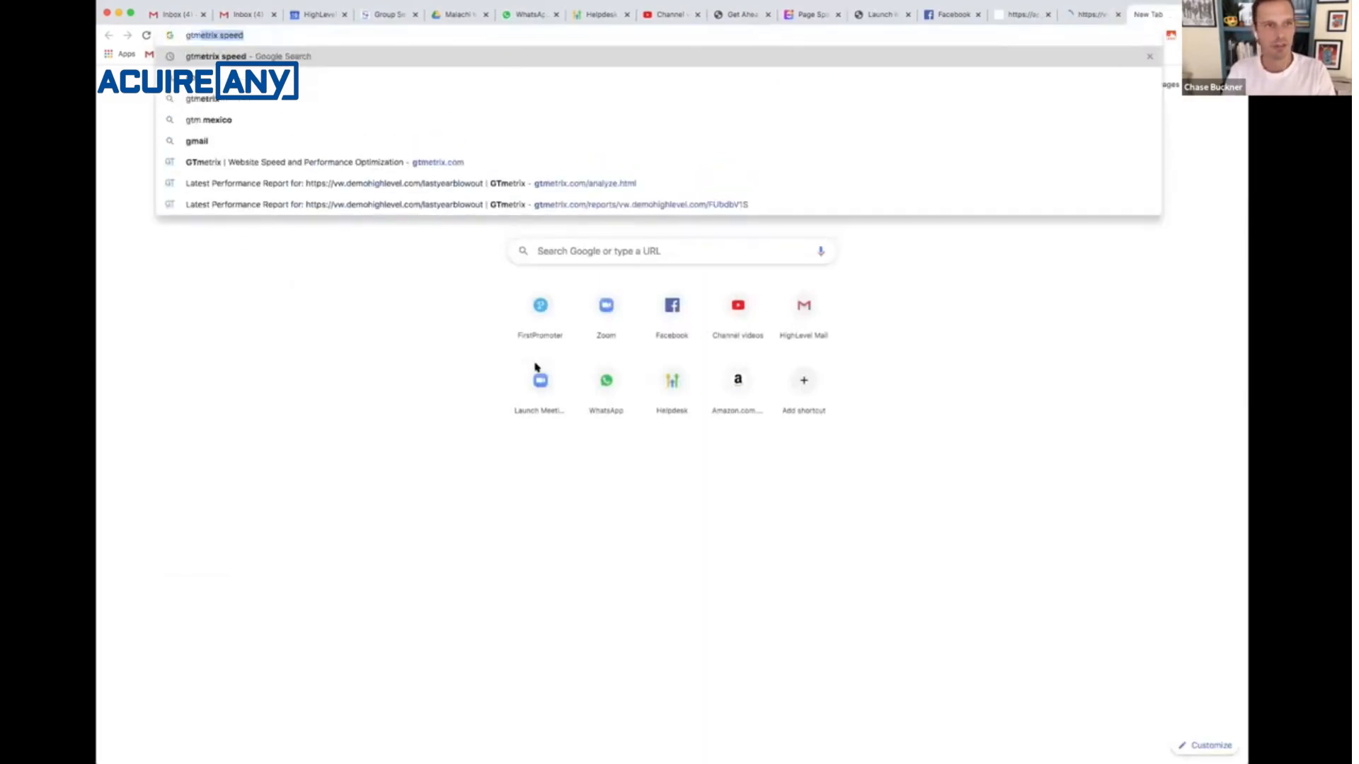
{"action": "key", "text": "Return"}
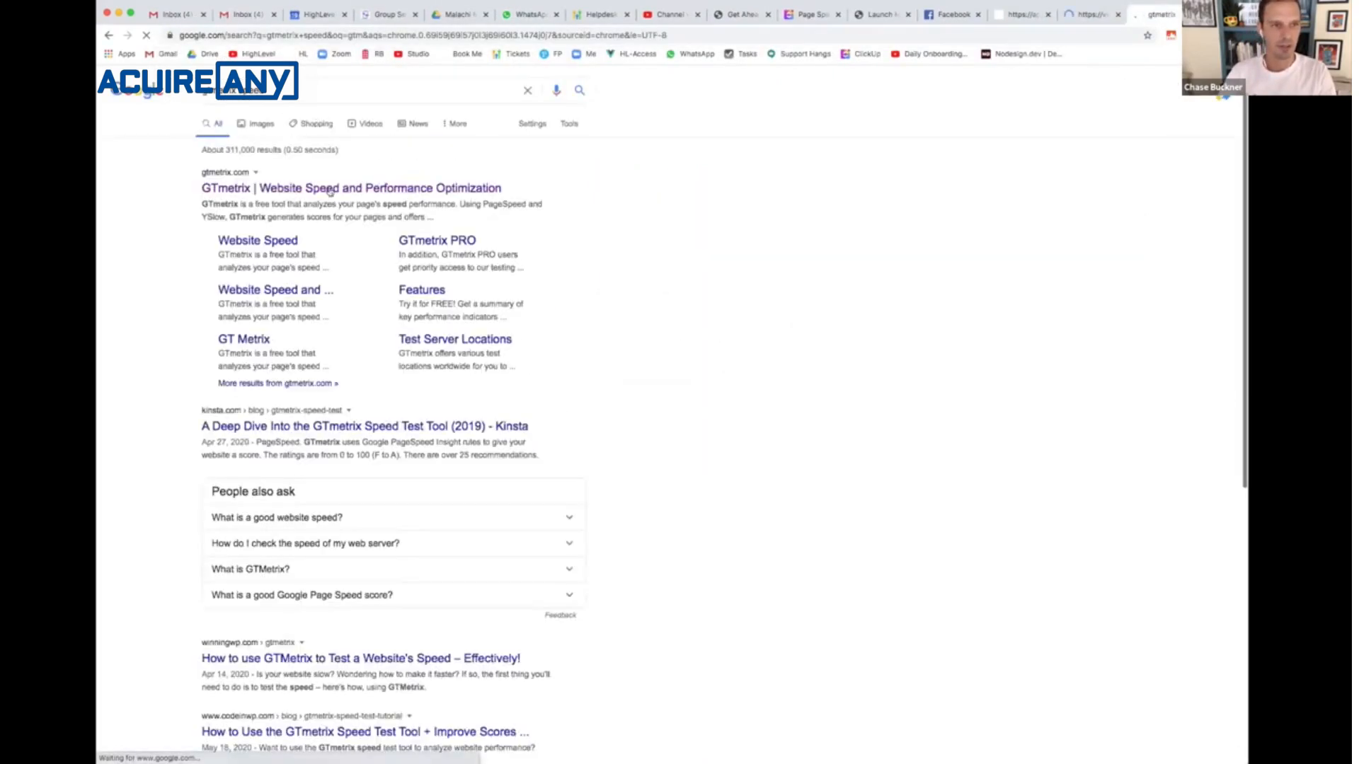
{"action": "left_click", "coordinate": [330, 189]}
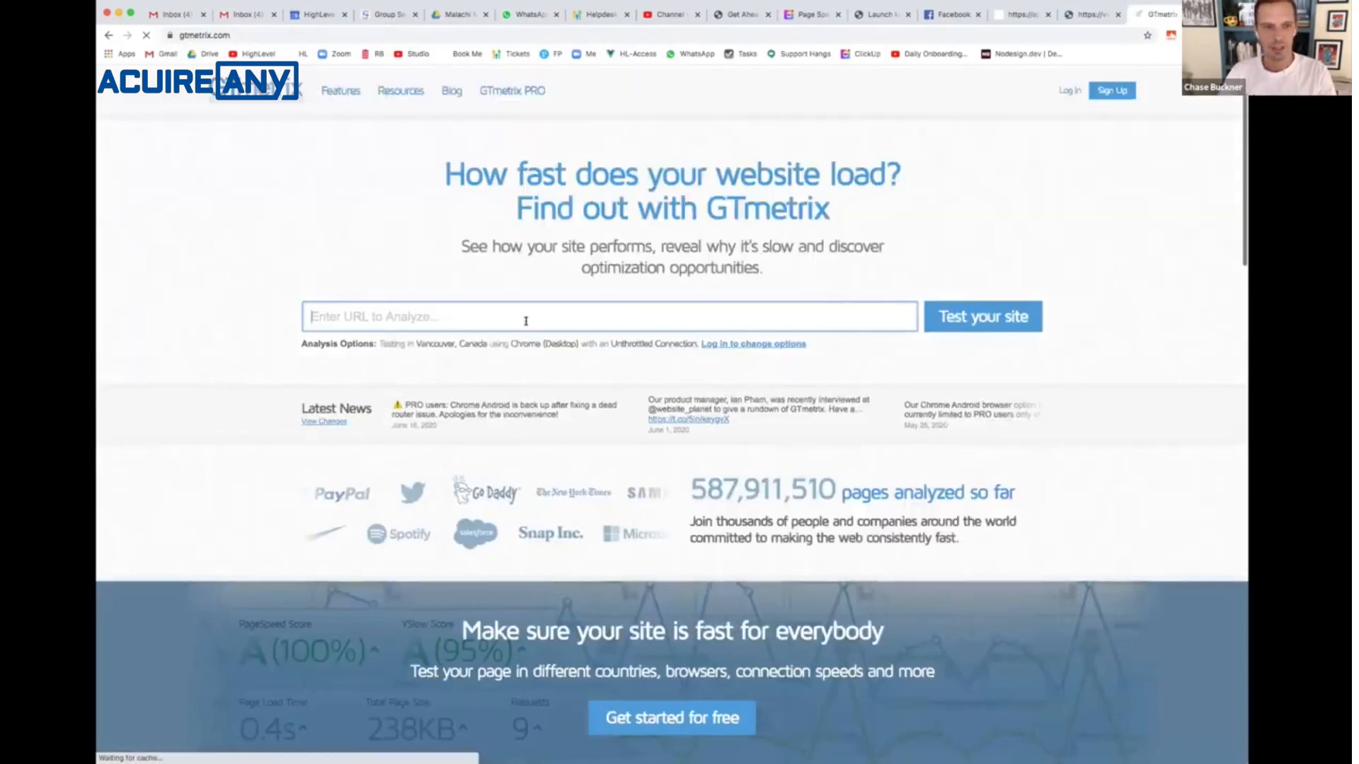
{"action": "key", "text": "super+v"}
{"action": "left_click", "coordinate": [952, 315]}
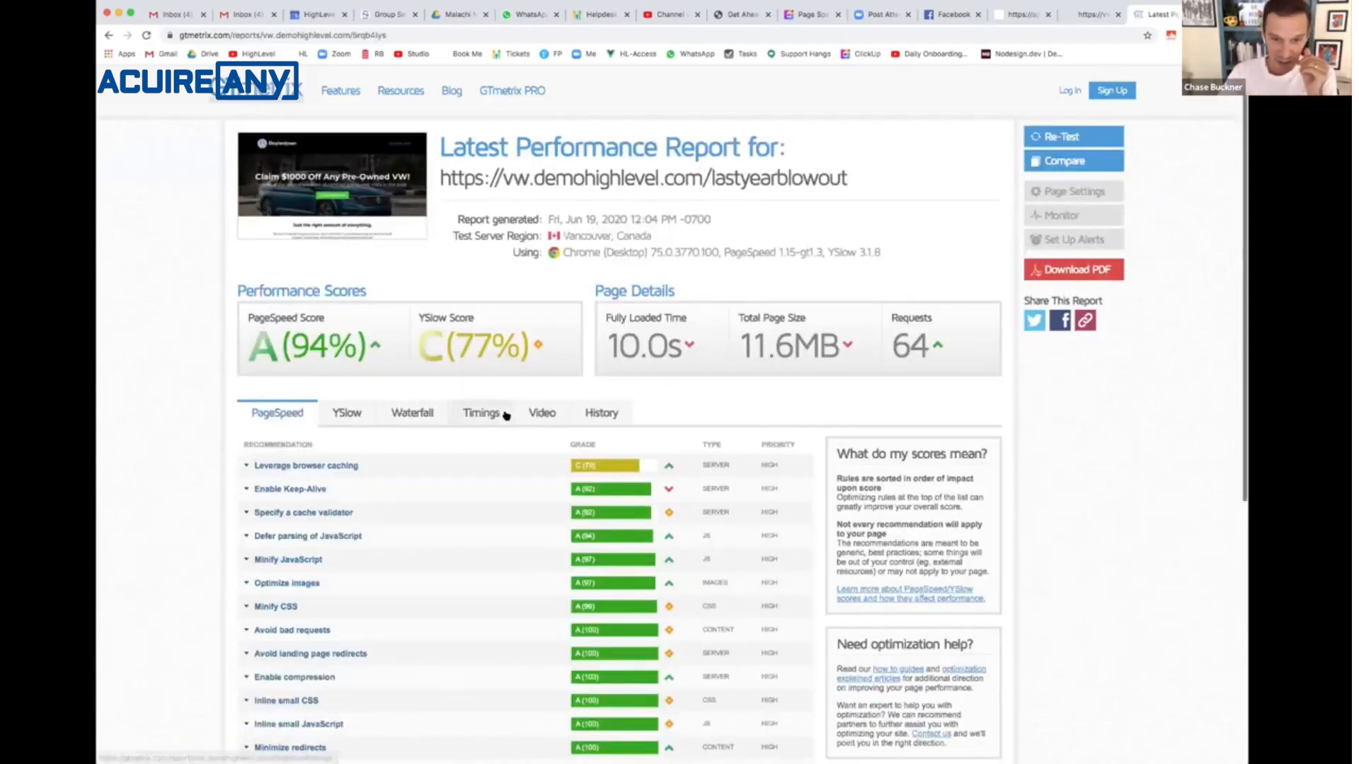
{"action": "scroll", "coordinate": [506, 416], "scroll_direction": "down", "scroll_amount": 5}
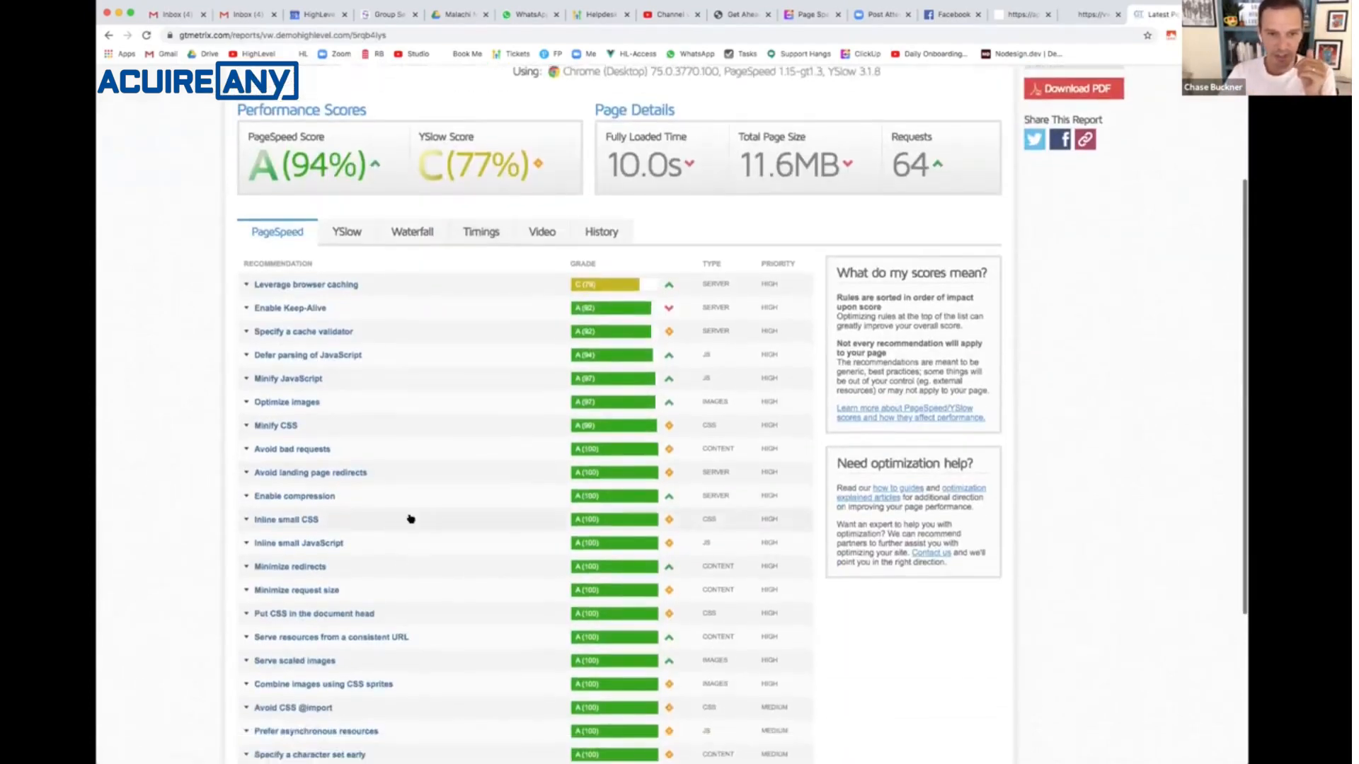
{"action": "scroll", "coordinate": [411, 519], "scroll_direction": "down", "scroll_amount": 3}
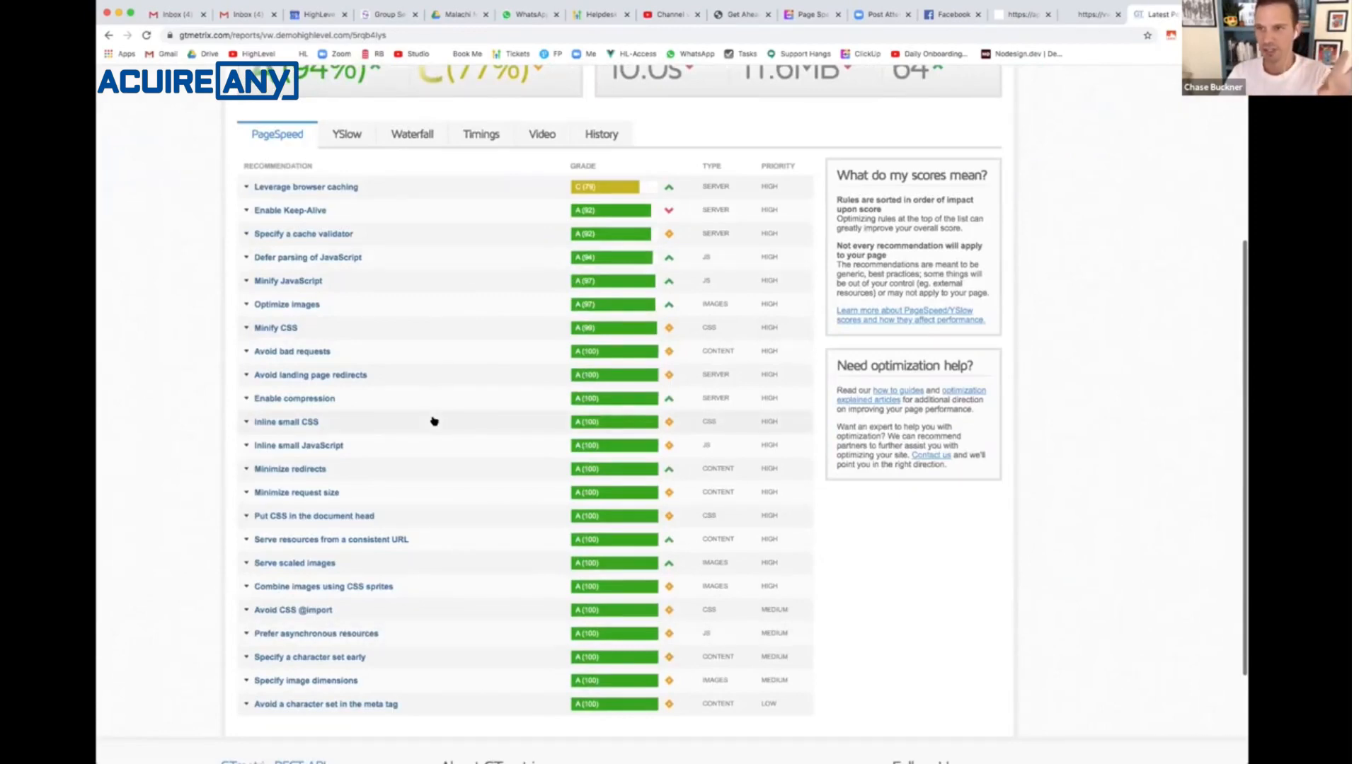
{"action": "scroll", "coordinate": [434, 421], "scroll_direction": "up", "scroll_amount": 8}
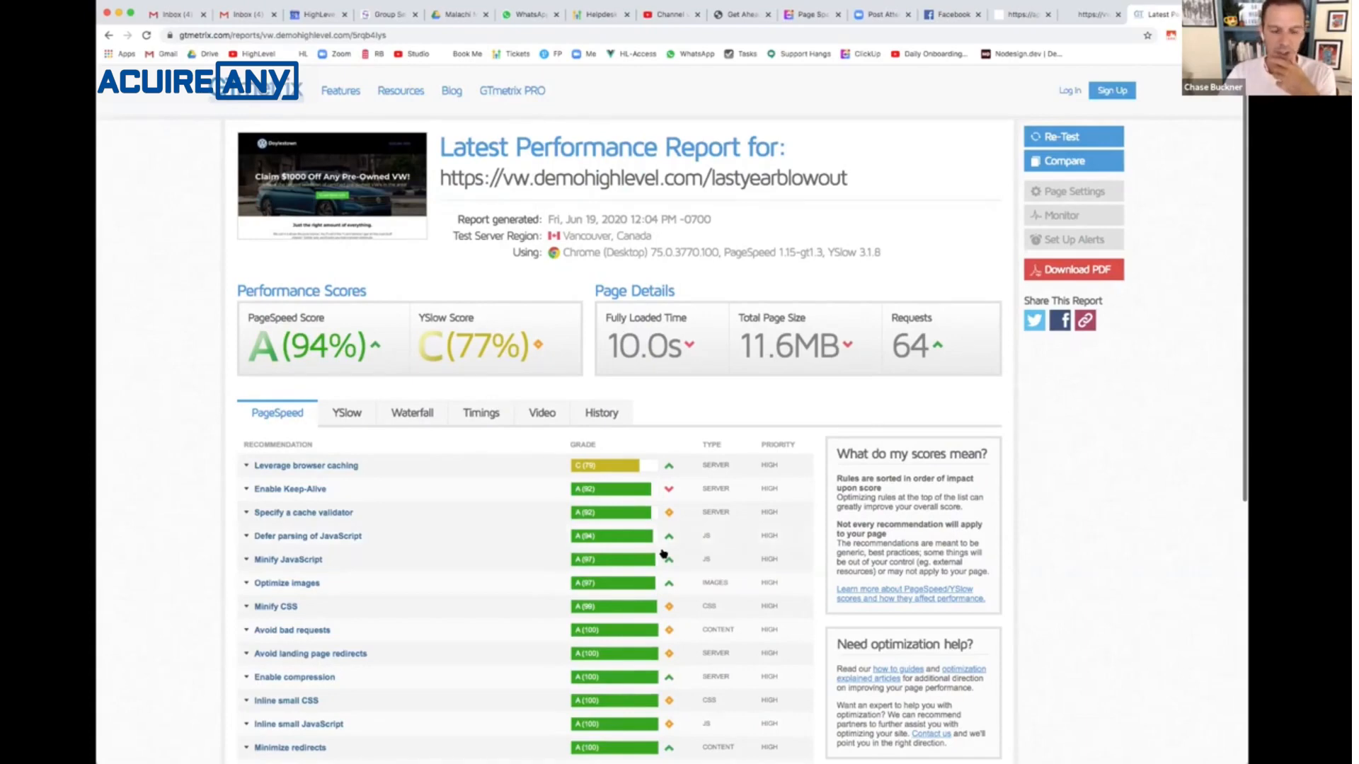
- Open the Last Year Blowout page in the page editor and show the hero section's background image settings
{"action": "left_click", "coordinate": [1077, 14]}
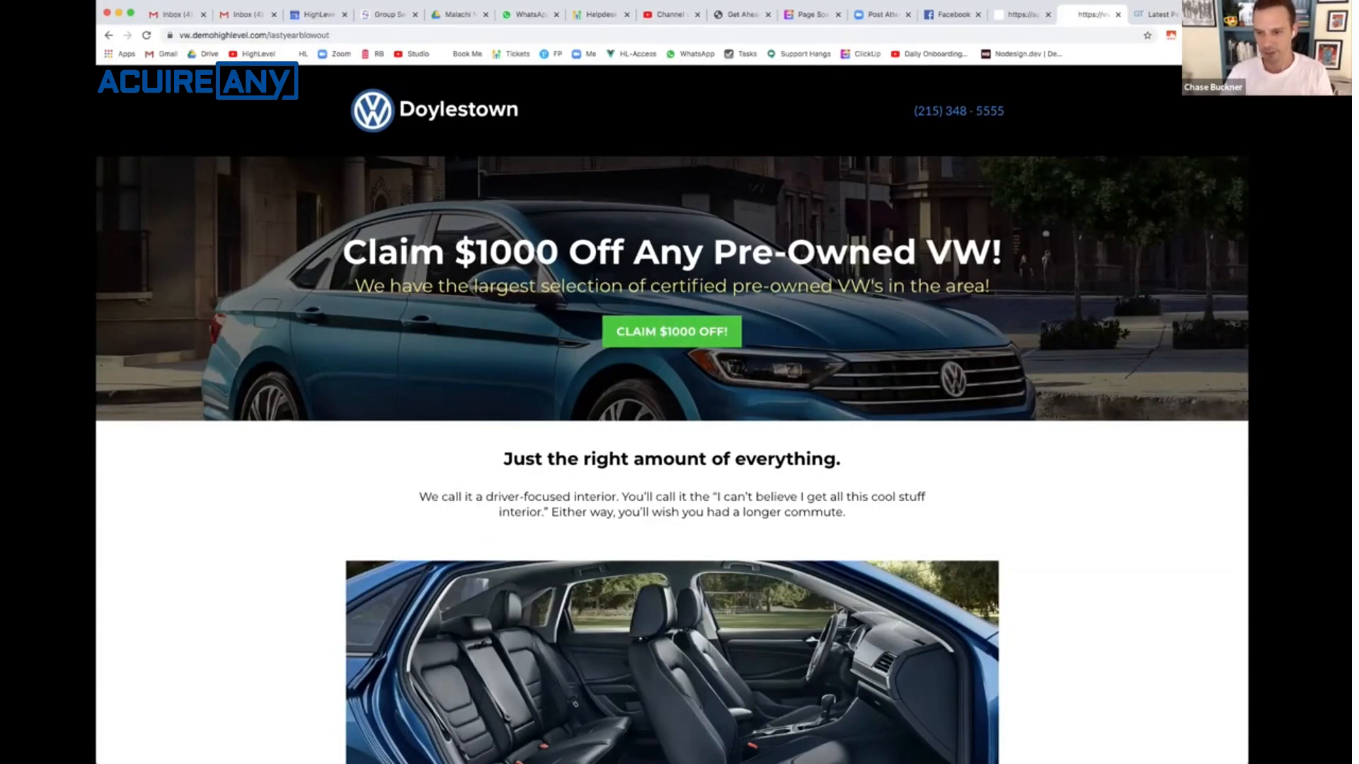
{"action": "left_click_drag", "start_coordinate": [1042, 748], "coordinate": [1095, 756]}
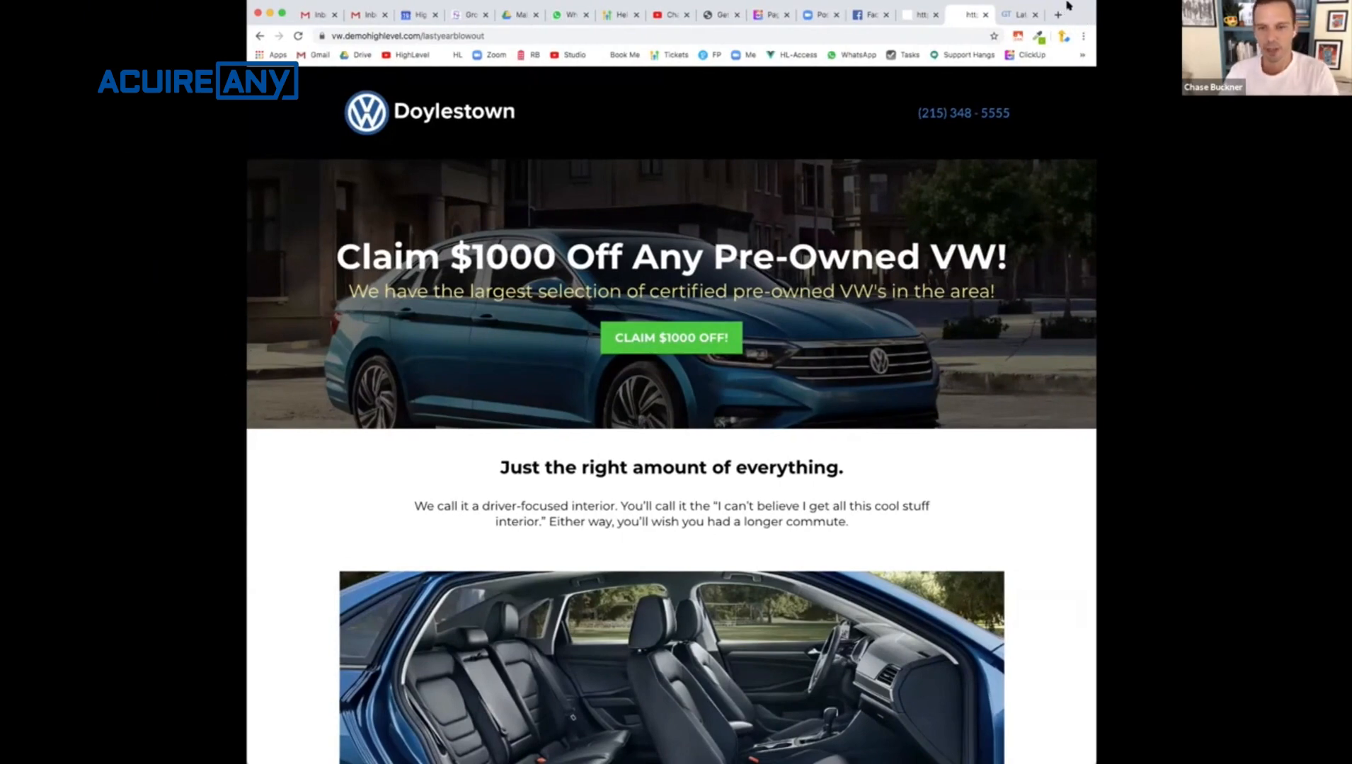
{"action": "left_click", "coordinate": [918, 14]}
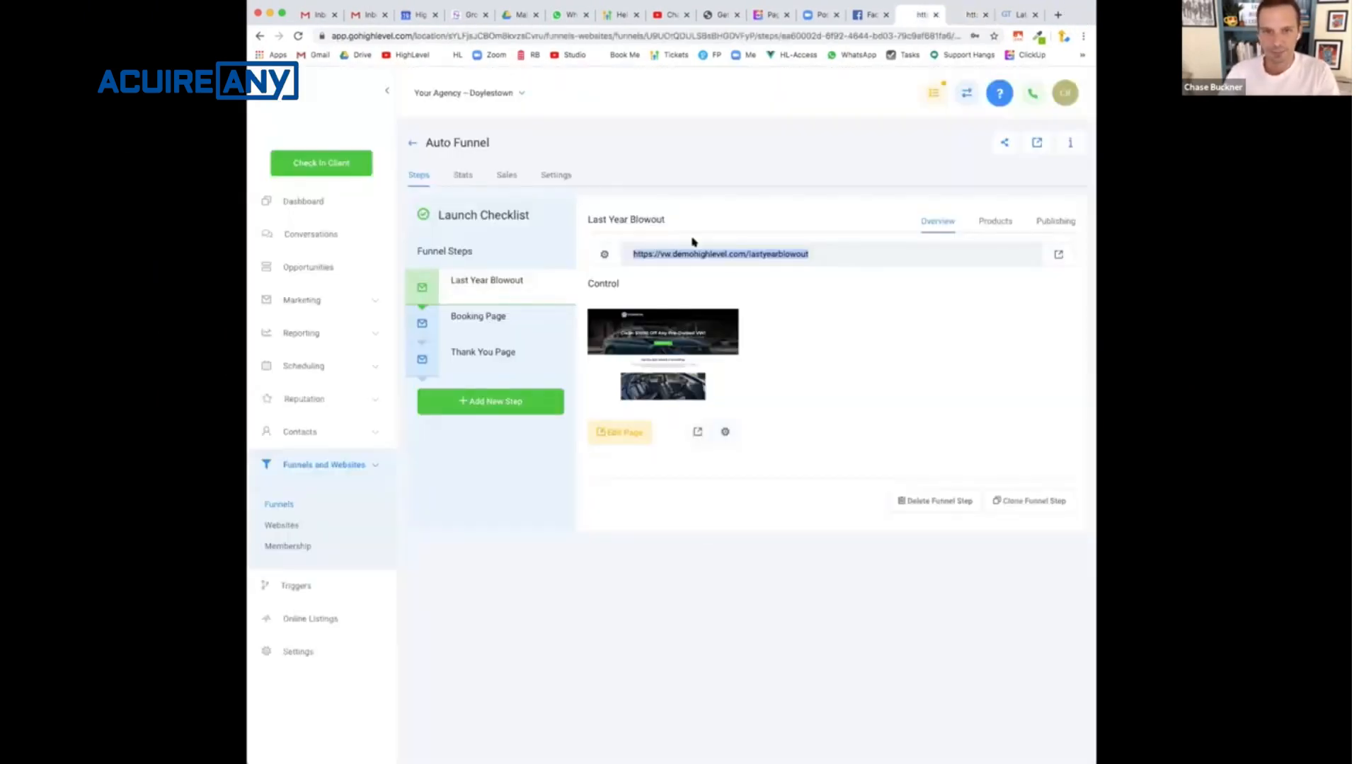
{"action": "left_click", "coordinate": [601, 431]}
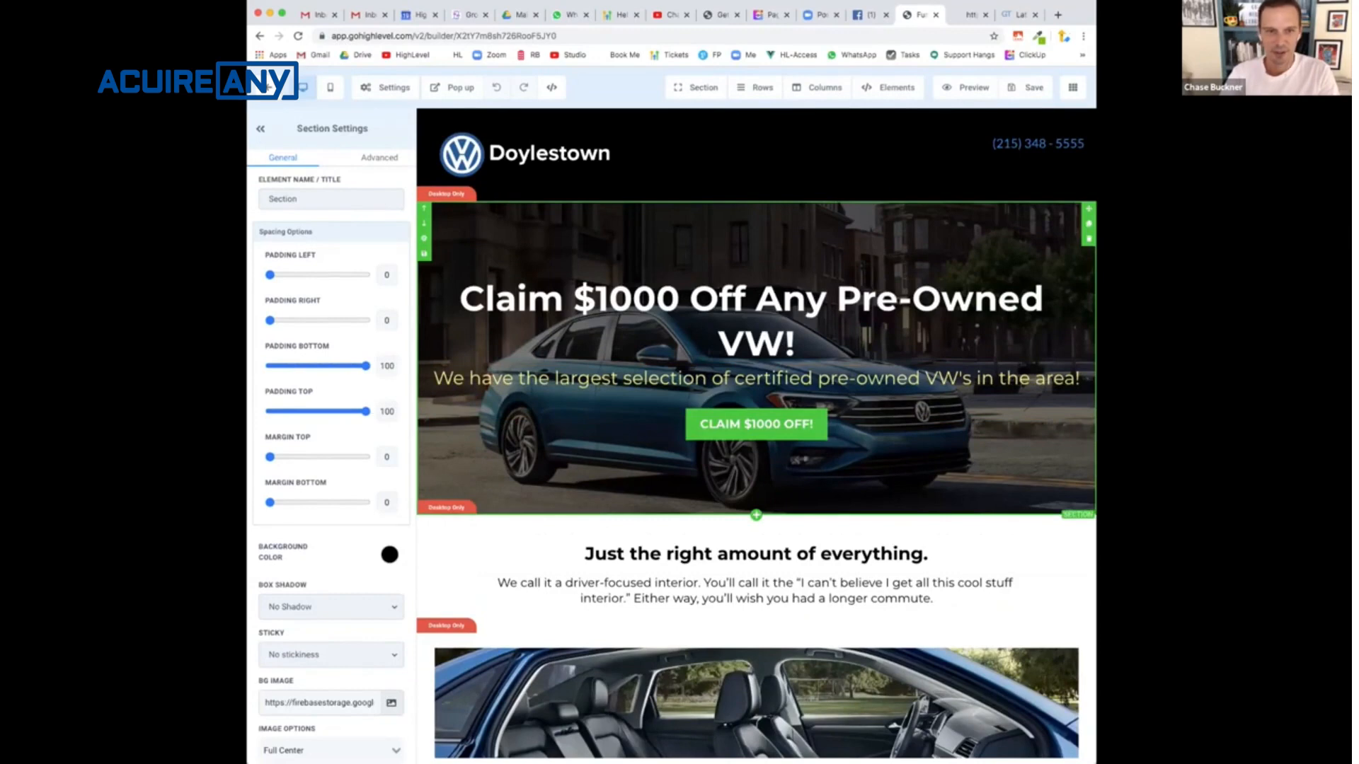
{"action": "scroll", "coordinate": [304, 517], "scroll_direction": "down", "scroll_amount": 3}
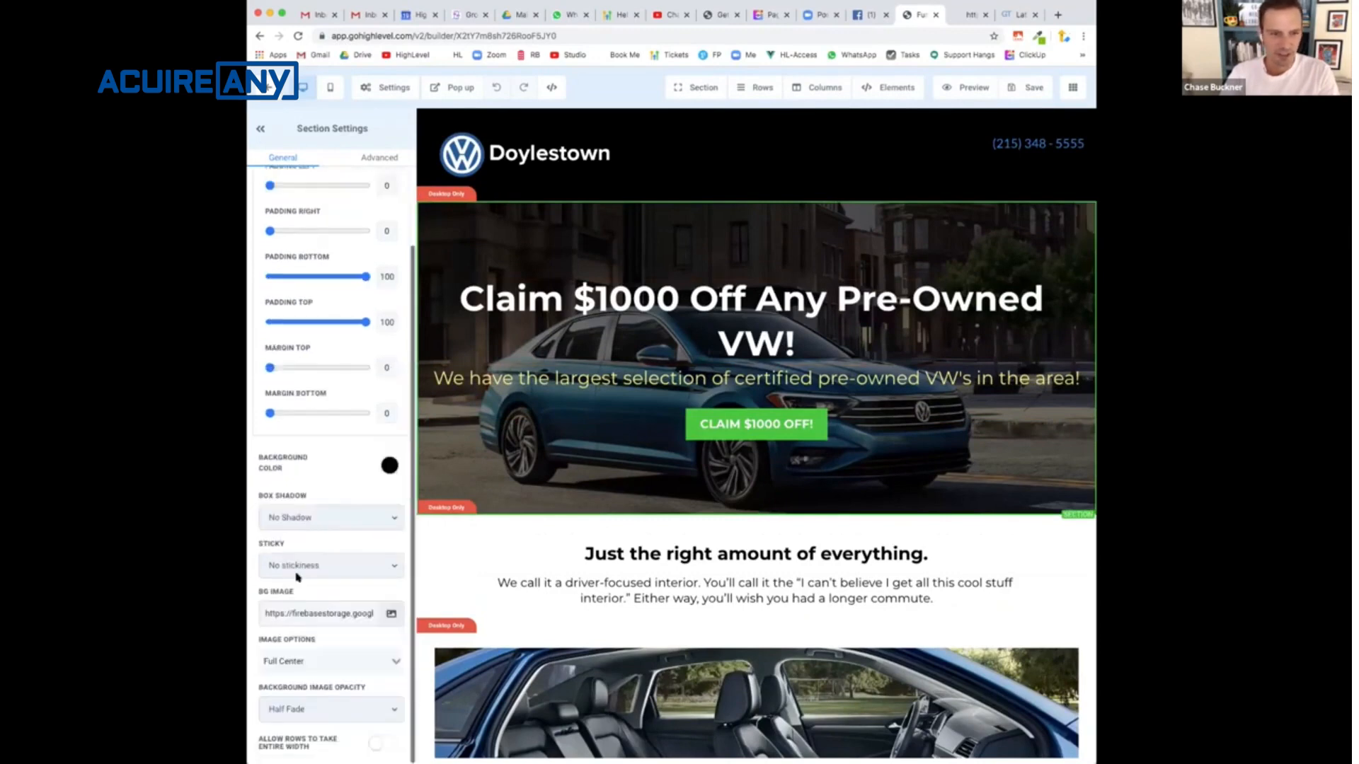
- Copy the hero section's background image URL, open it in a new tab, and inspect the image at full size
{"action": "triple_click", "coordinate": [296, 613]}
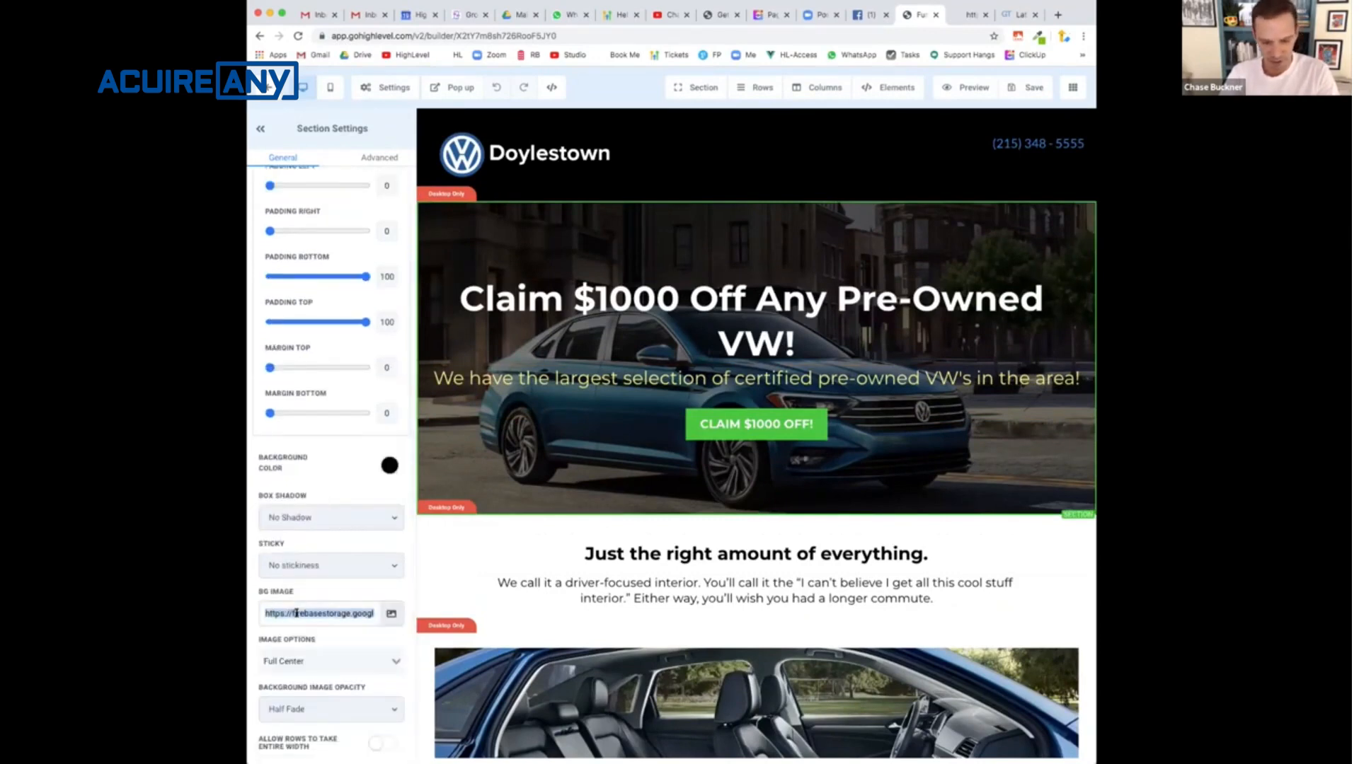
{"action": "key", "text": "super+c"}
{"action": "key", "text": "super+t"}
{"action": "key", "text": "super+v"}
{"action": "key", "text": "Return"}
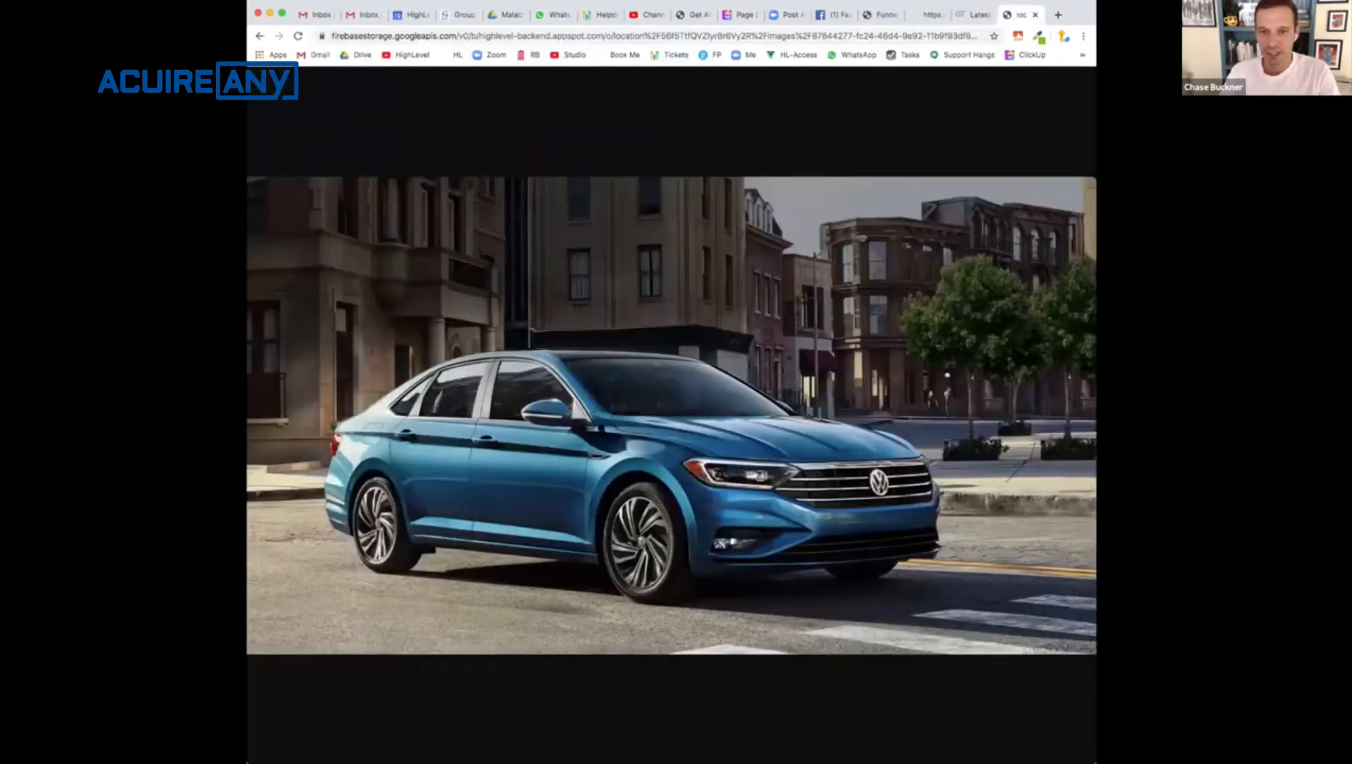
{"action": "left_click", "coordinate": [601, 428]}
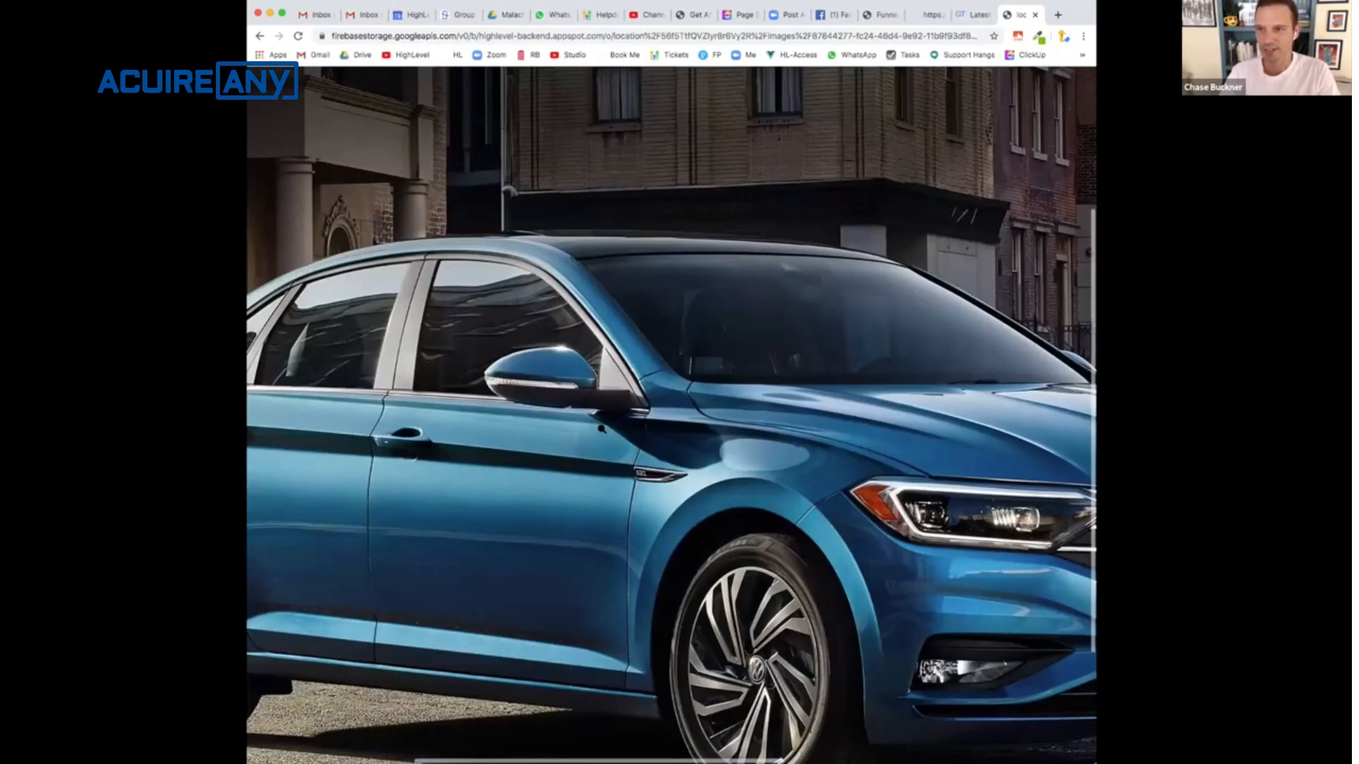
{"action": "left_click", "coordinate": [601, 428]}
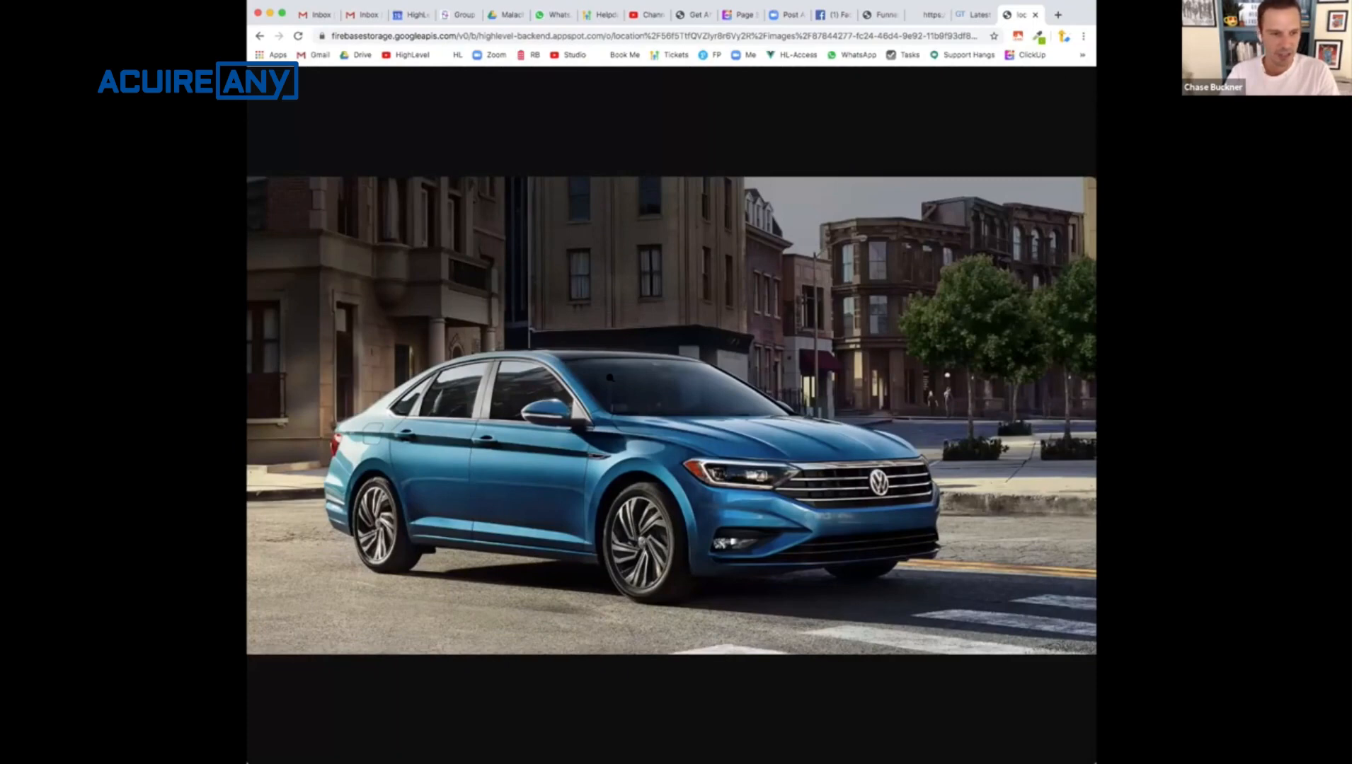
- Save the car background image to the Downloads folder as a JPEG named vw
{"action": "key", "text": "super+Tab"}
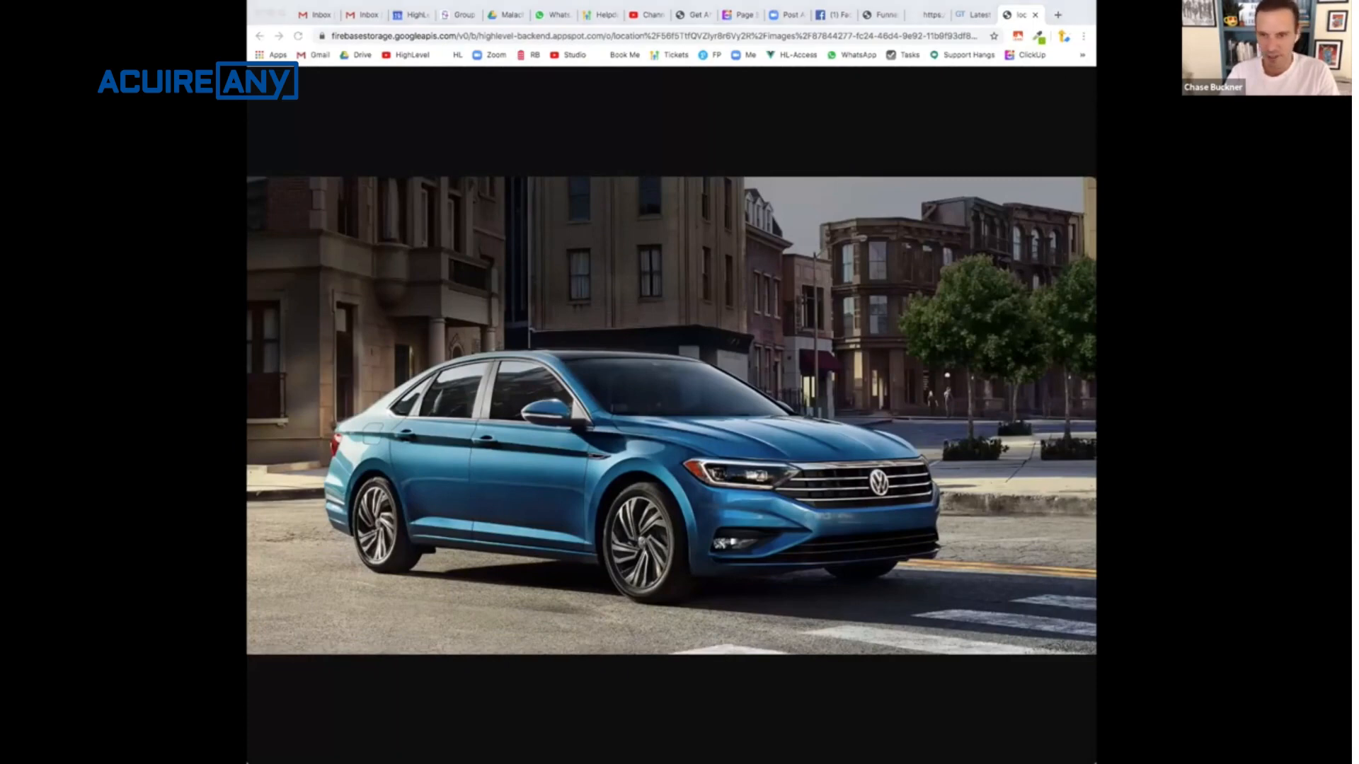
{"action": "left_click", "coordinate": [726, 391]}
{"action": "right_click", "coordinate": [781, 353]}
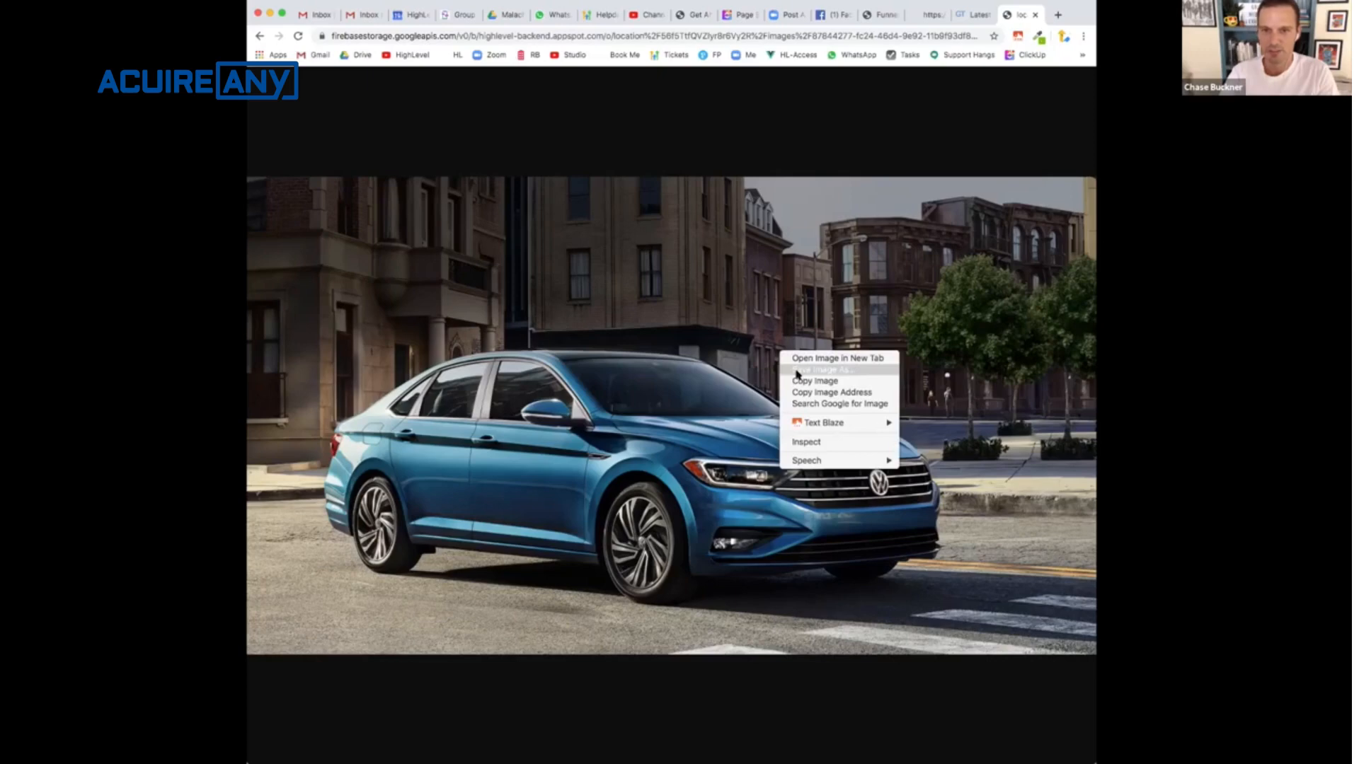
{"action": "left_click", "coordinate": [797, 371]}
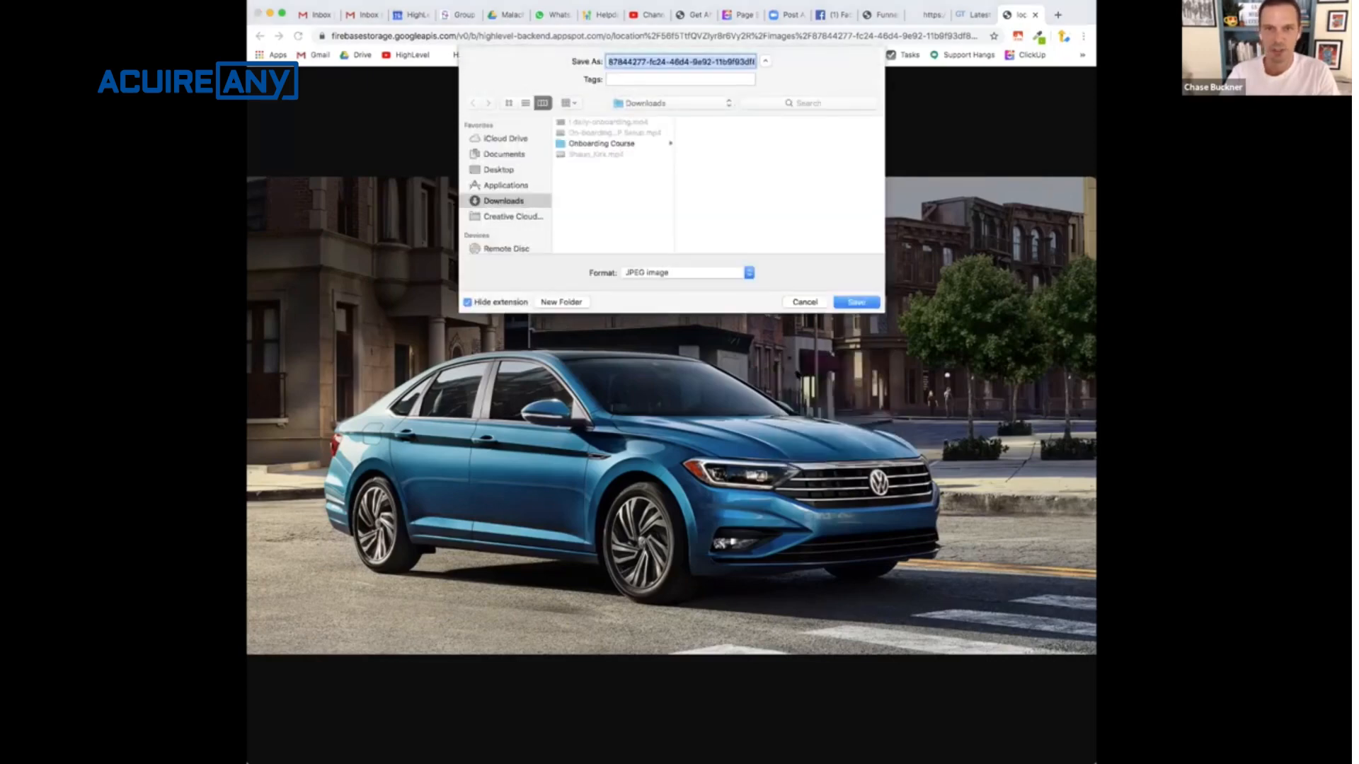
{"action": "type", "text": "vw"}
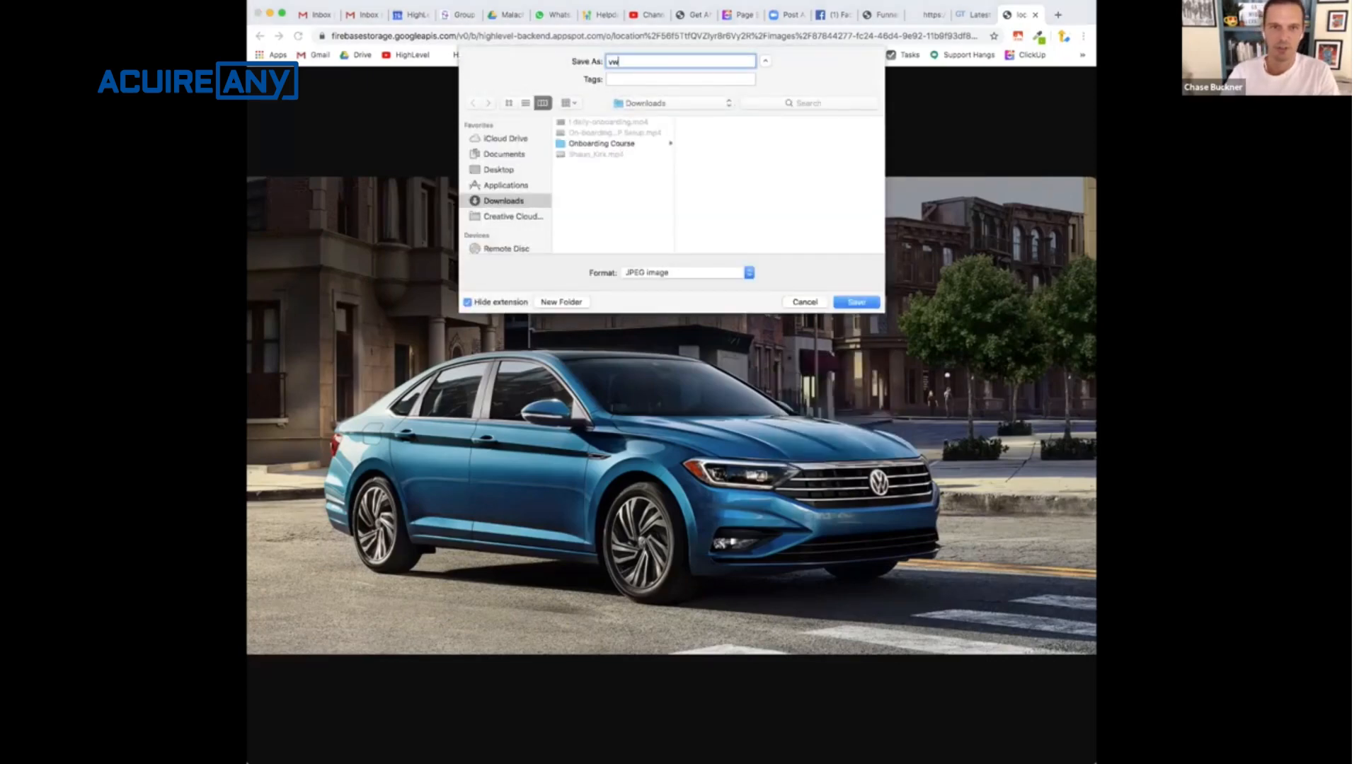
{"action": "left_click", "coordinate": [859, 303]}
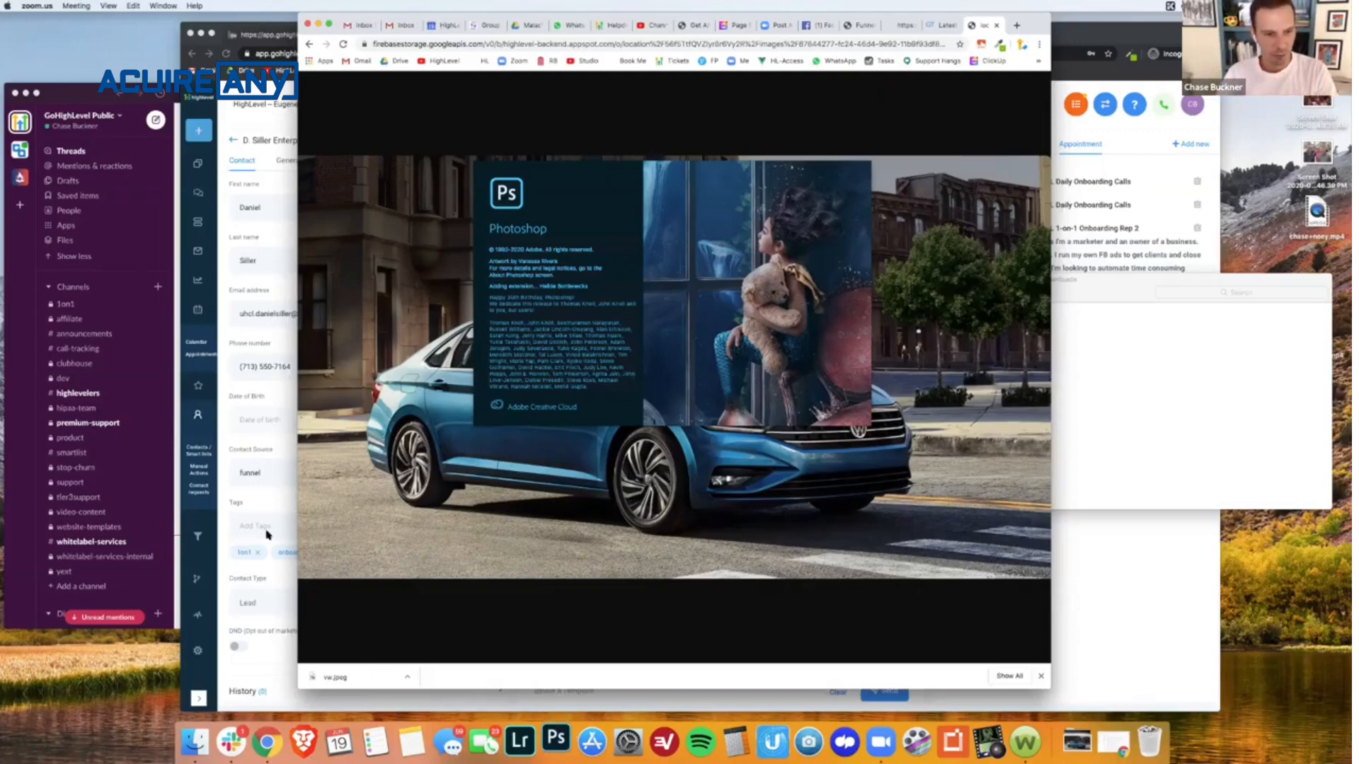
- Check the dimensions and file size of vw.jpeg in the Downloads folder in Finder
{"action": "left_click", "coordinate": [196, 741]}
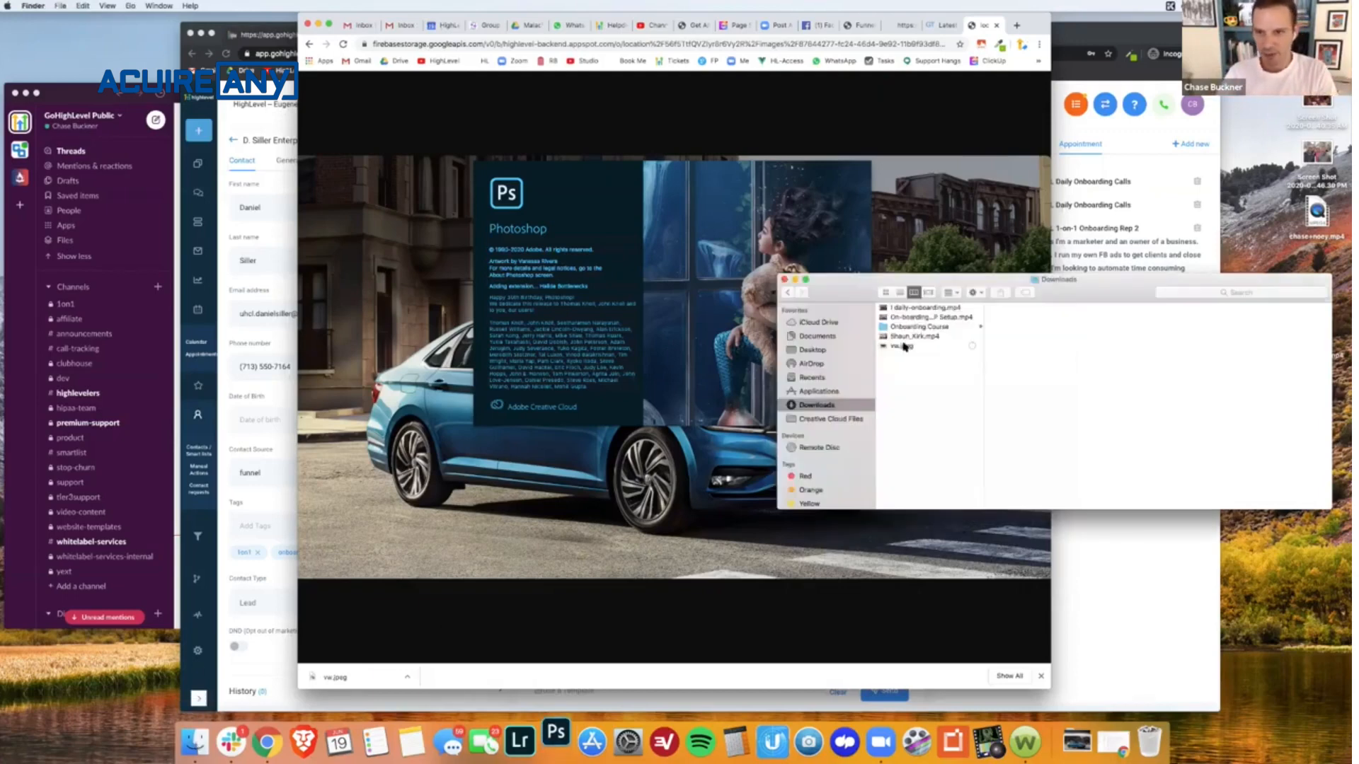
{"action": "left_click", "coordinate": [905, 346]}
{"action": "left_click_drag", "start_coordinate": [1062, 280], "coordinate": [853, 225]}
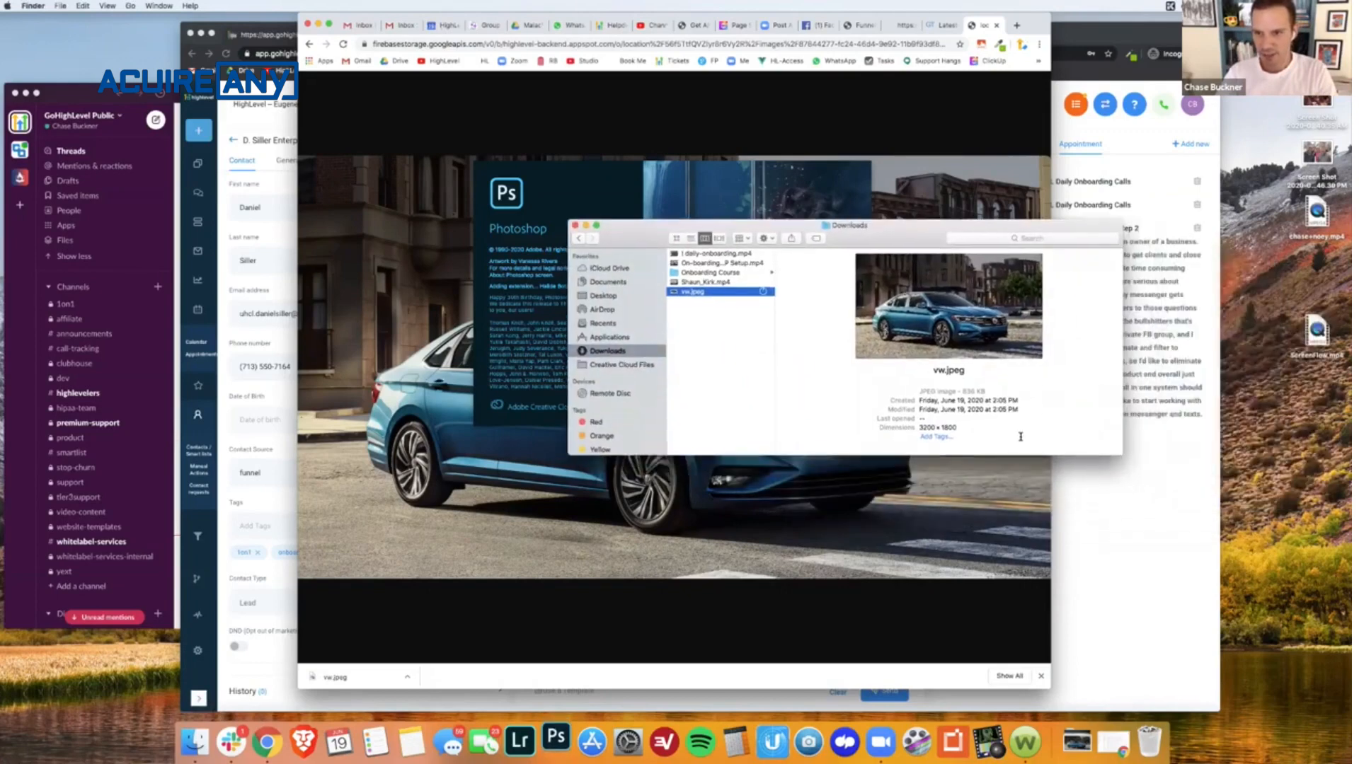
{"action": "left_click_drag", "start_coordinate": [1122, 455], "coordinate": [1125, 525]}
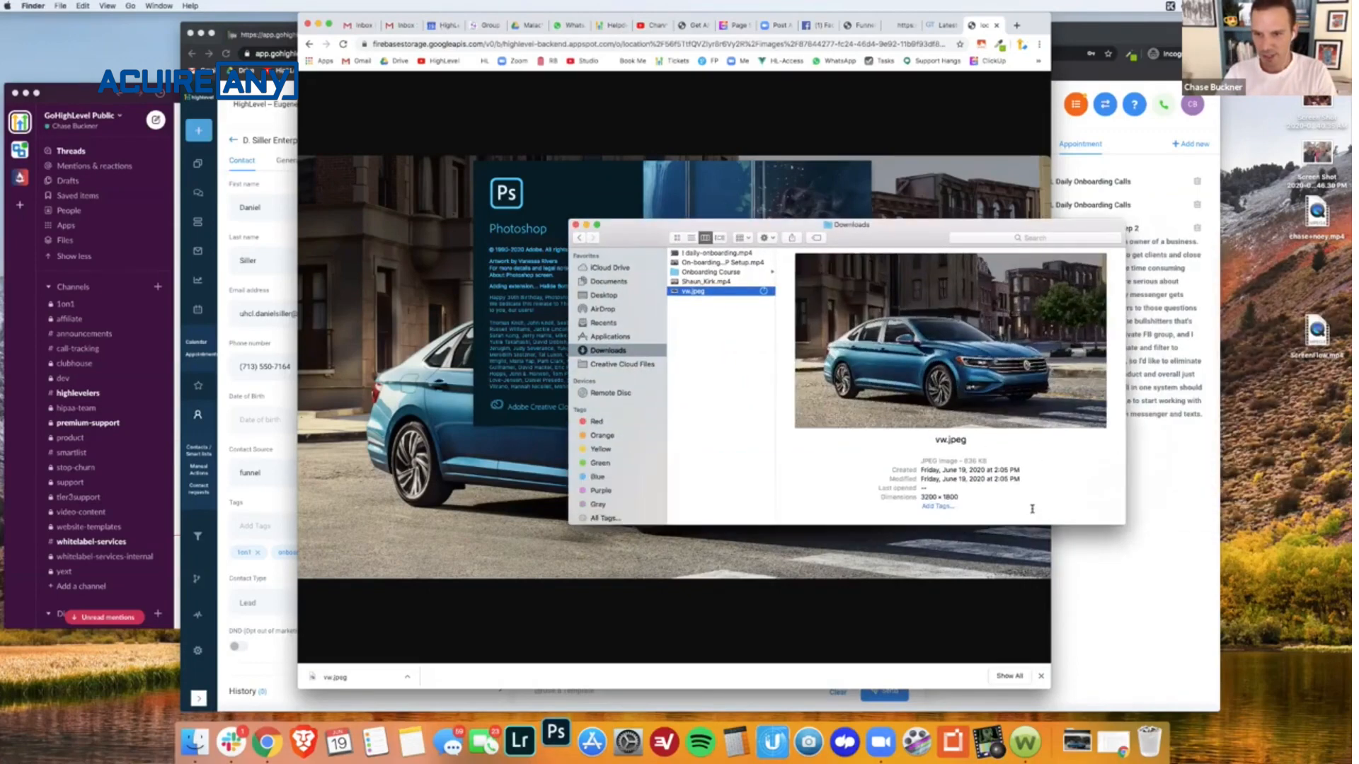
{"action": "left_click_drag", "start_coordinate": [920, 496], "coordinate": [960, 497]}
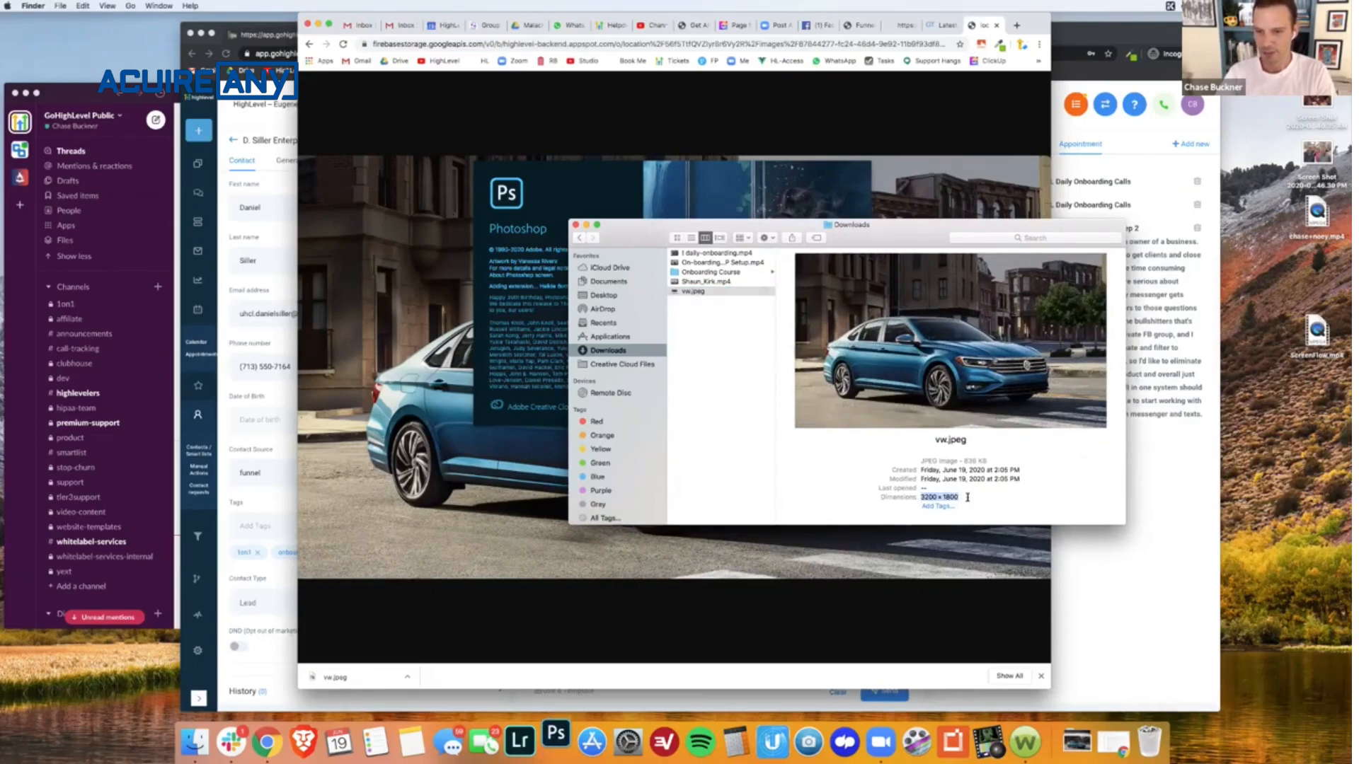
{"action": "left_click_drag", "start_coordinate": [989, 460], "coordinate": [961, 460]}
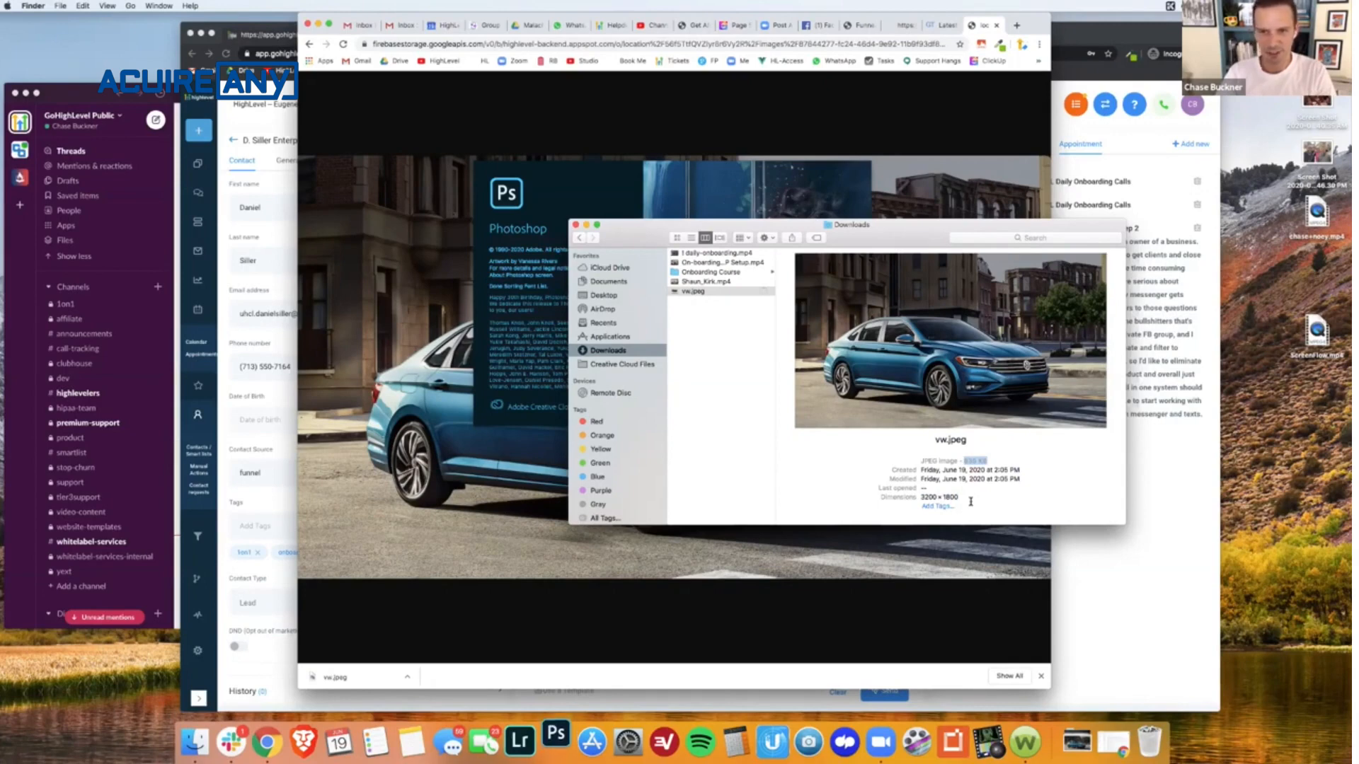
- Open vw.jpeg from the Downloads folder in Photoshop and resize the image to 1500 pixels wide
{"action": "left_click", "coordinate": [1009, 460]}
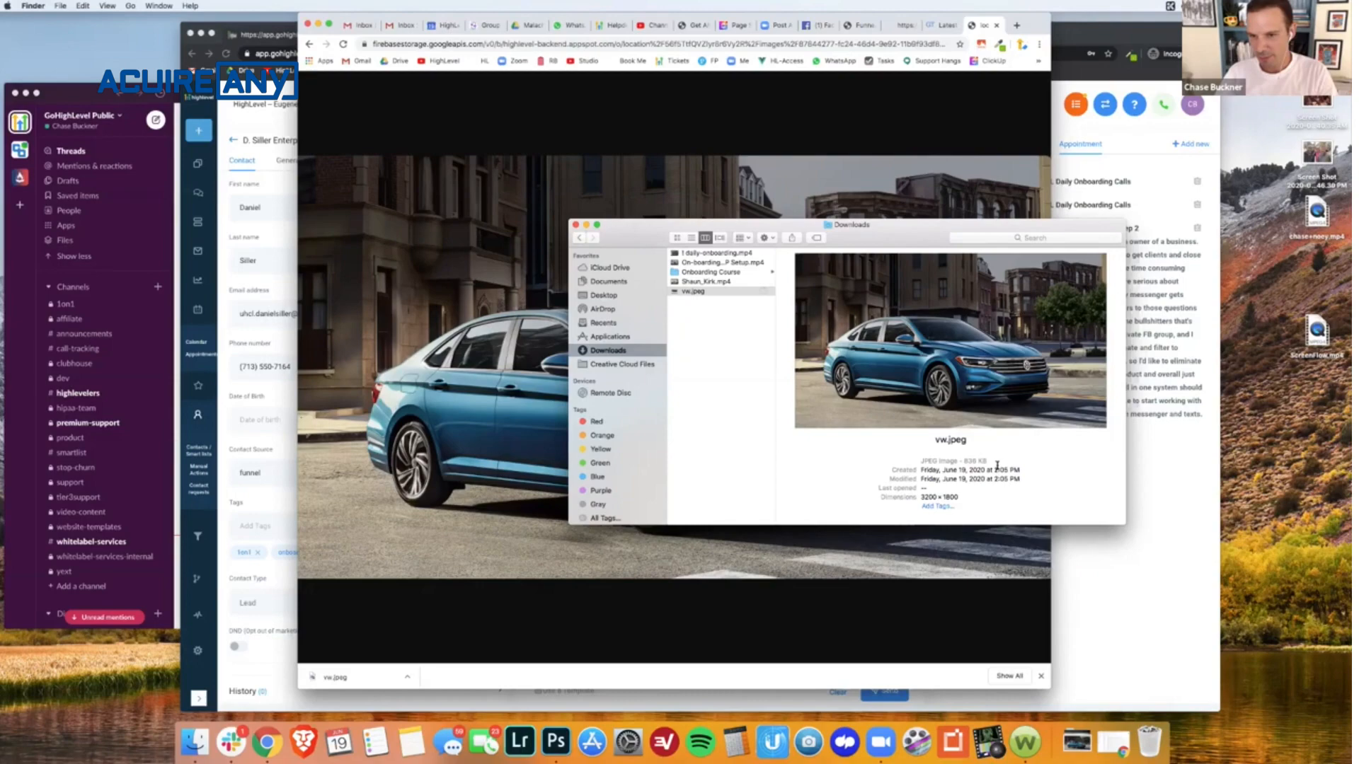
{"action": "left_click_drag", "start_coordinate": [693, 291], "coordinate": [555, 740]}
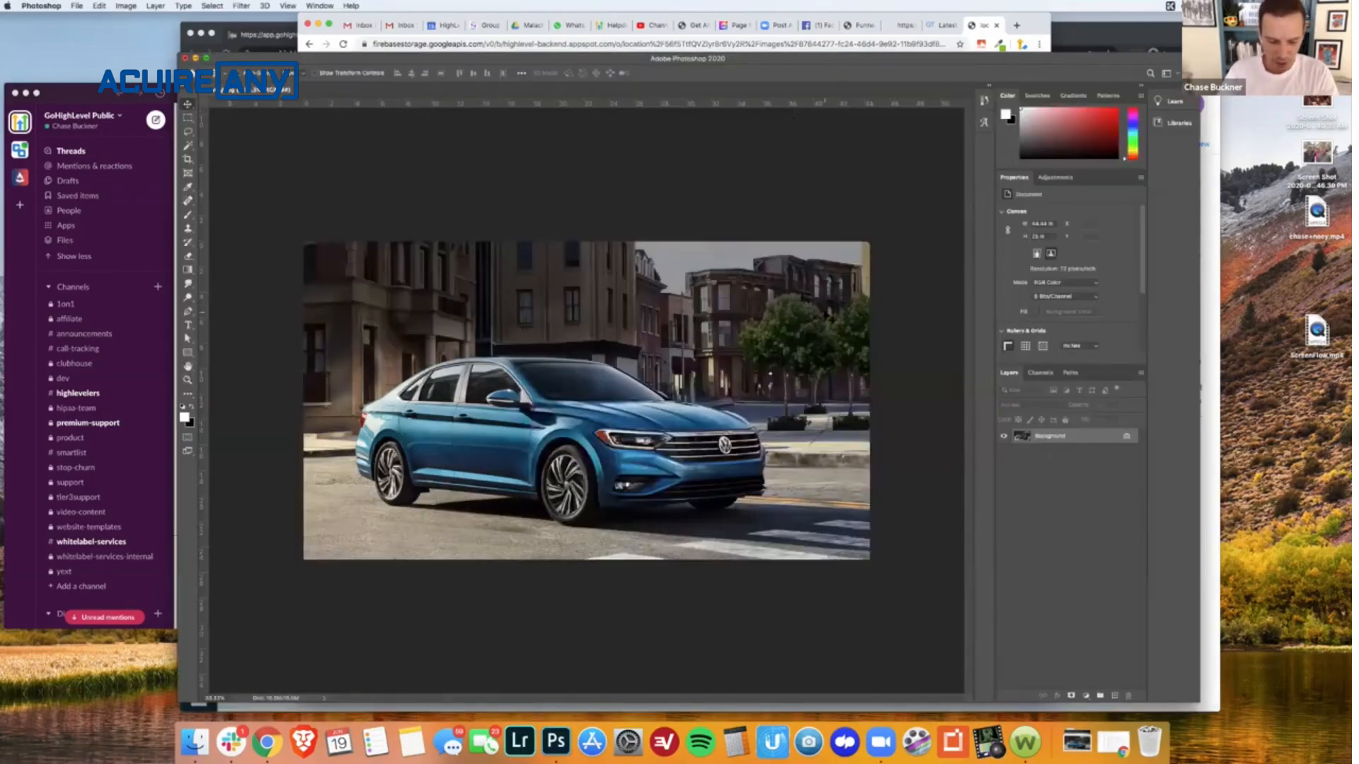
{"action": "key", "text": "super+alt+i"}
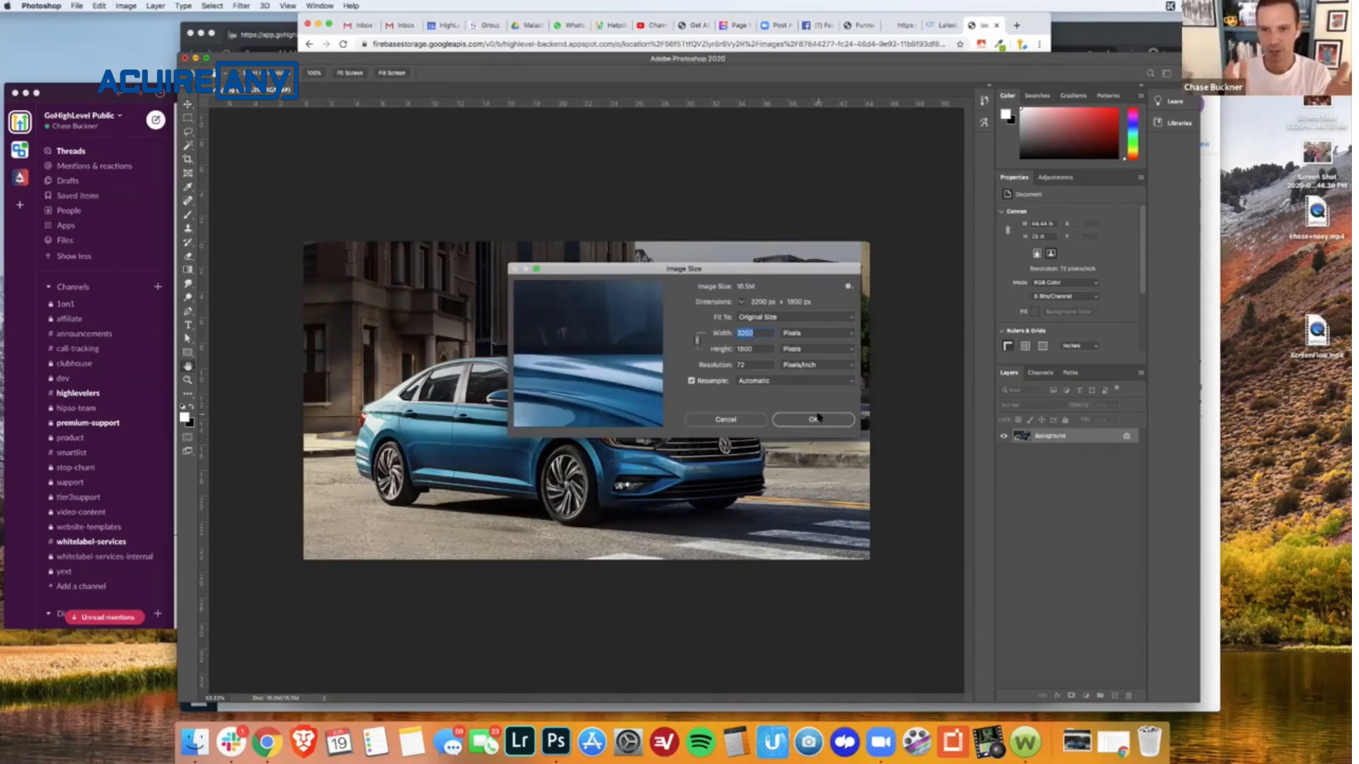
{"action": "type", "text": "1500"}
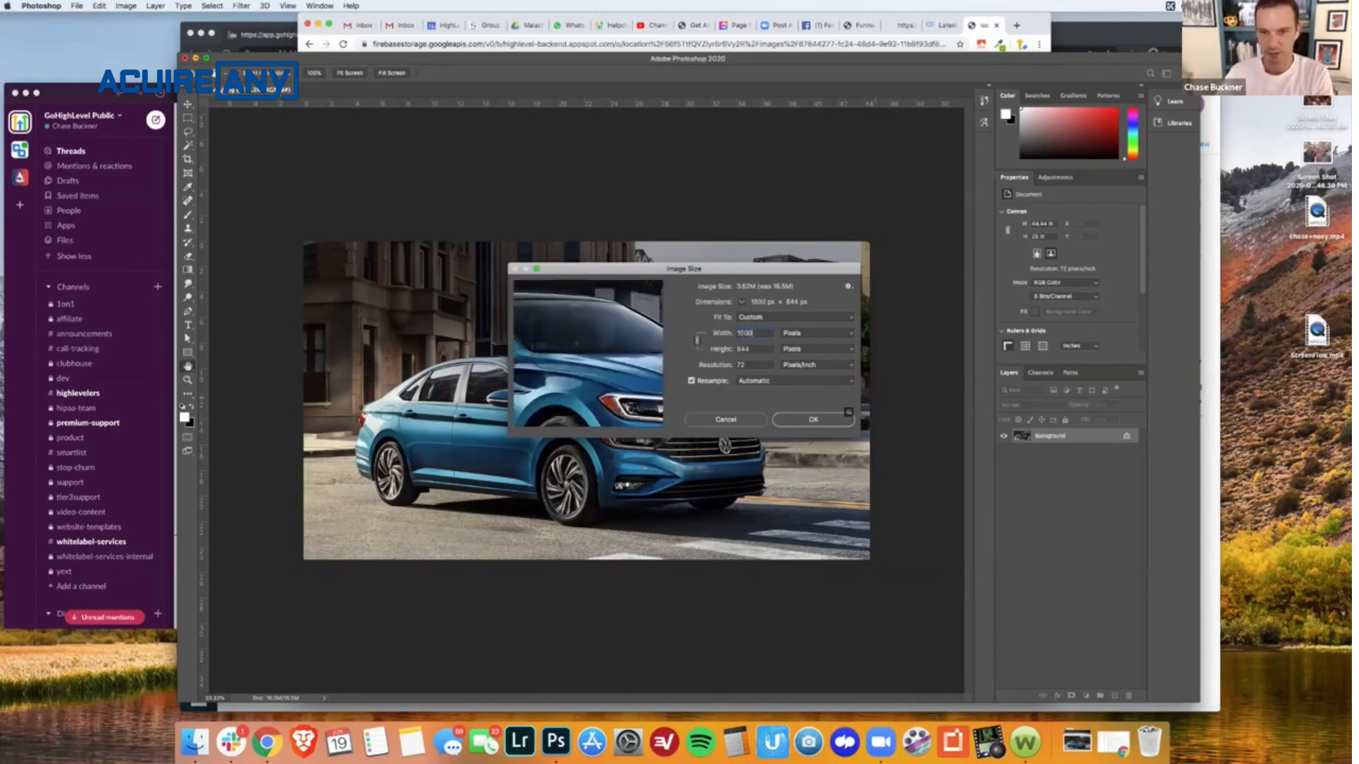
{"action": "left_click", "coordinate": [828, 422]}
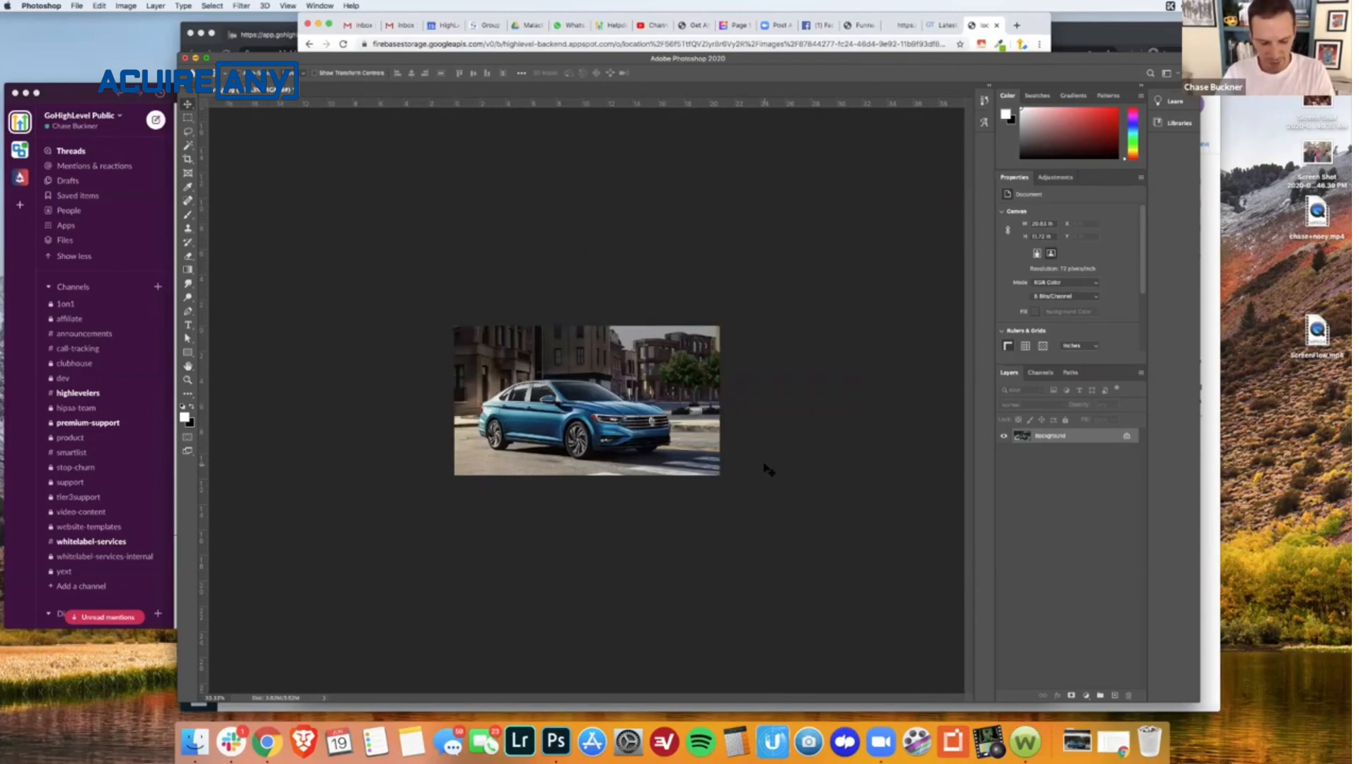
- Save the resized car image over vw.jpeg with Maximum quality and the Progressive format option
{"action": "key", "text": "super+s"}
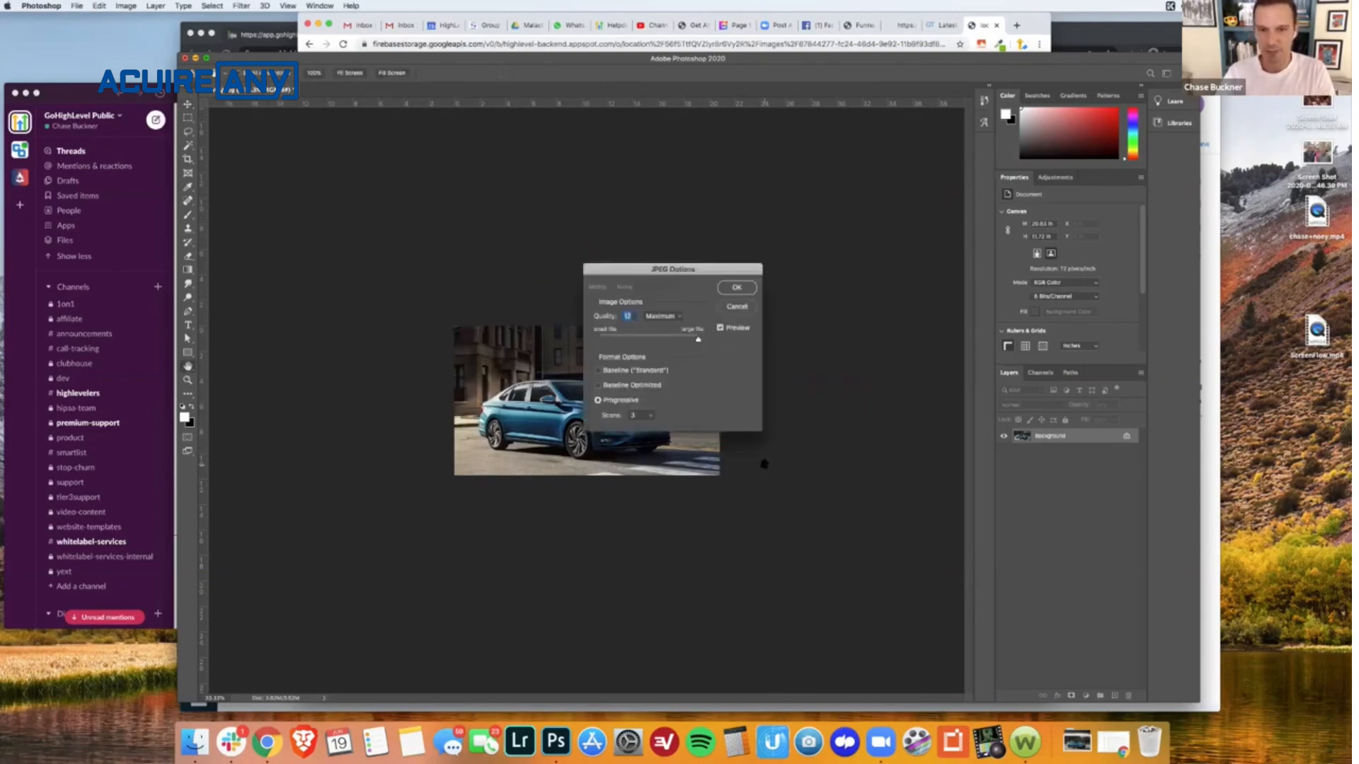
{"action": "left_click", "coordinate": [731, 292]}
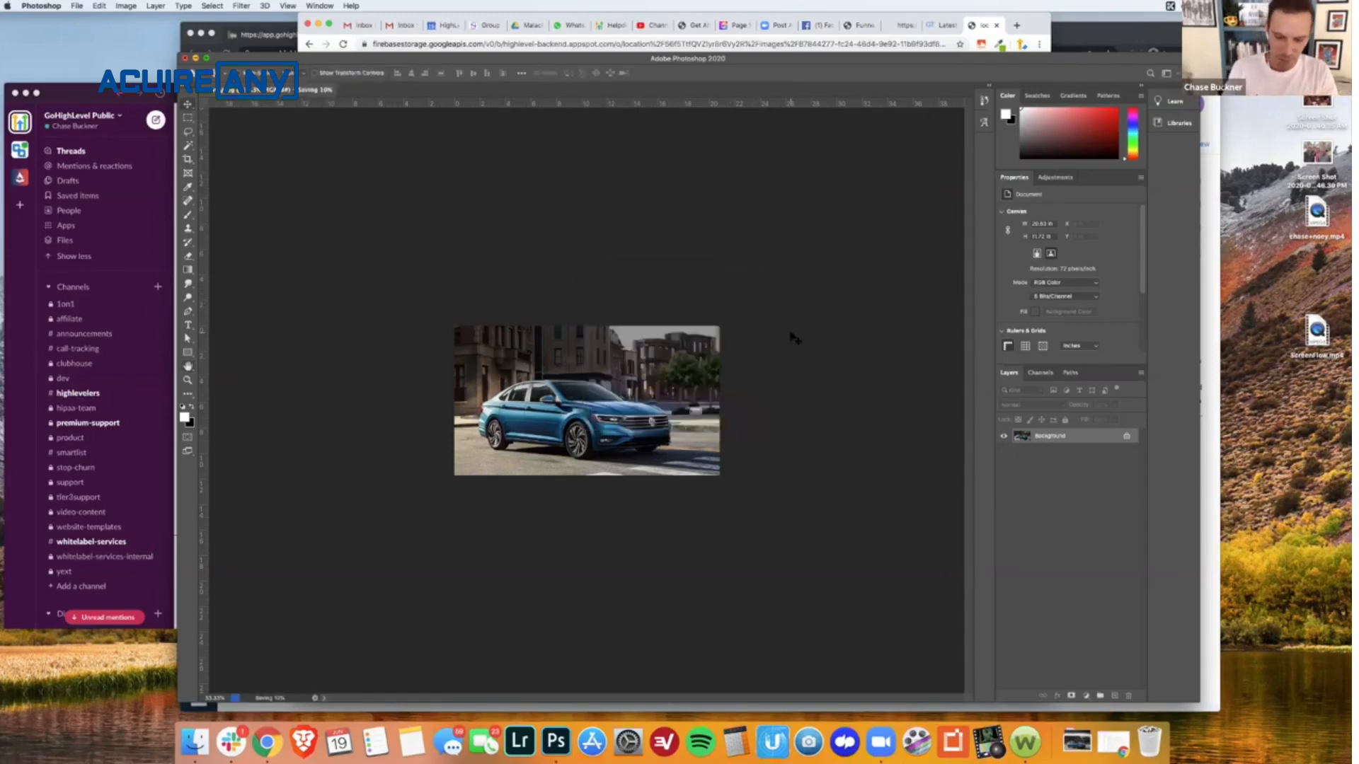
{"action": "key", "text": "super+equal"}
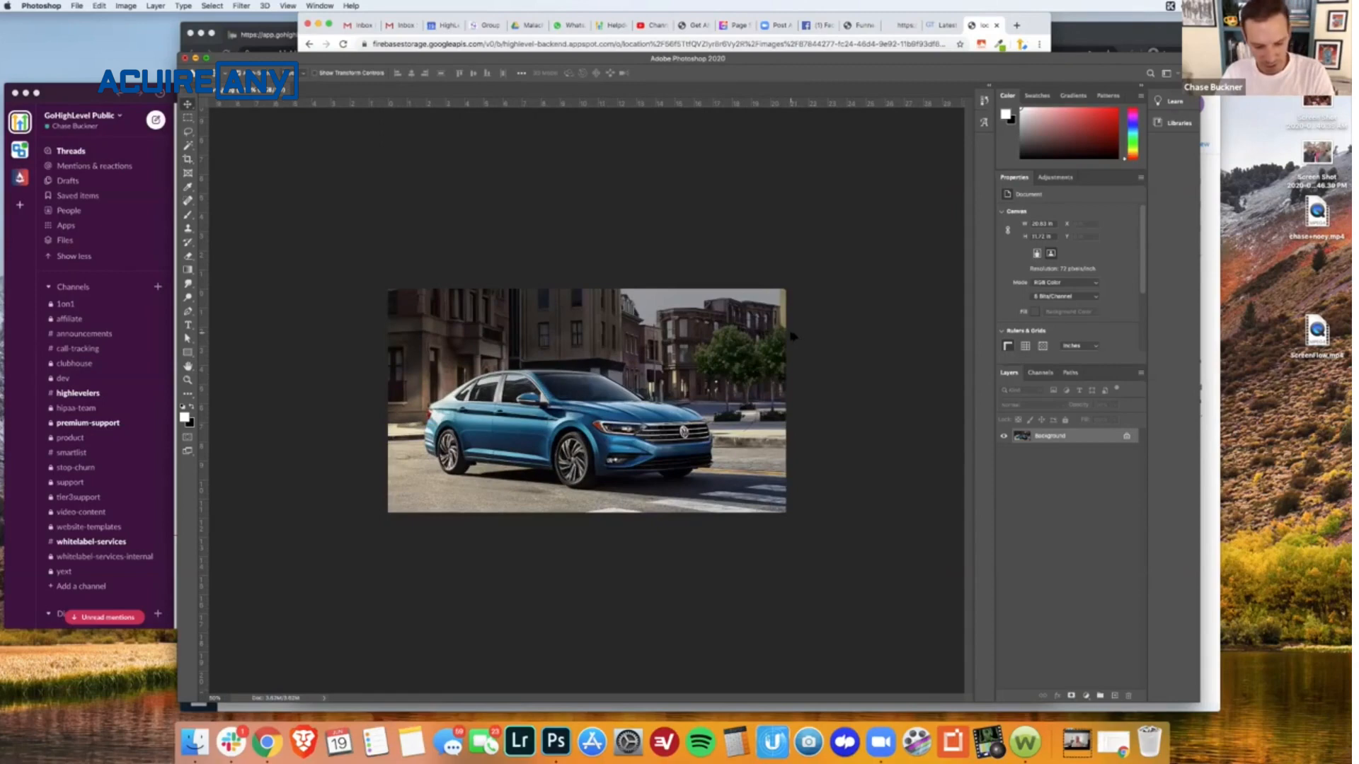
{"action": "key", "text": "alt+shift+super+s"}
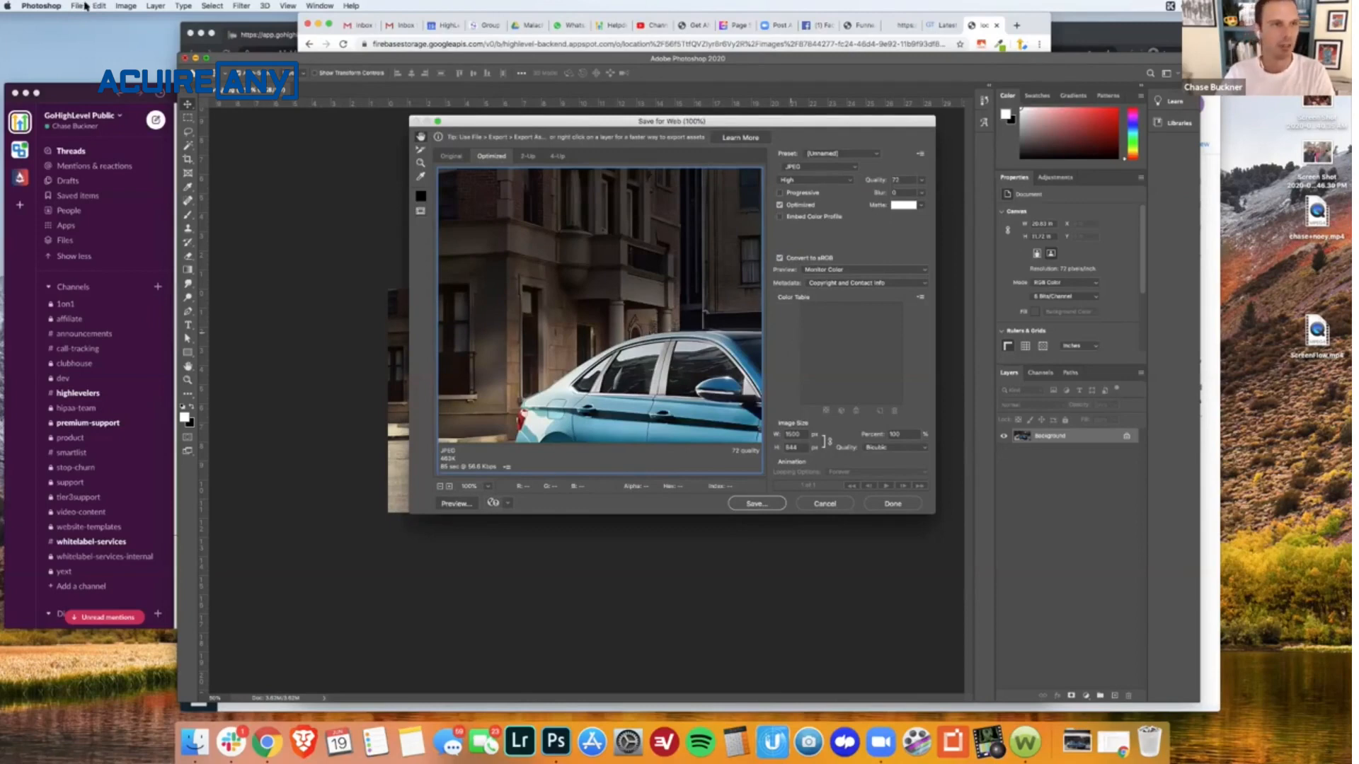
{"action": "left_click", "coordinate": [825, 503]}
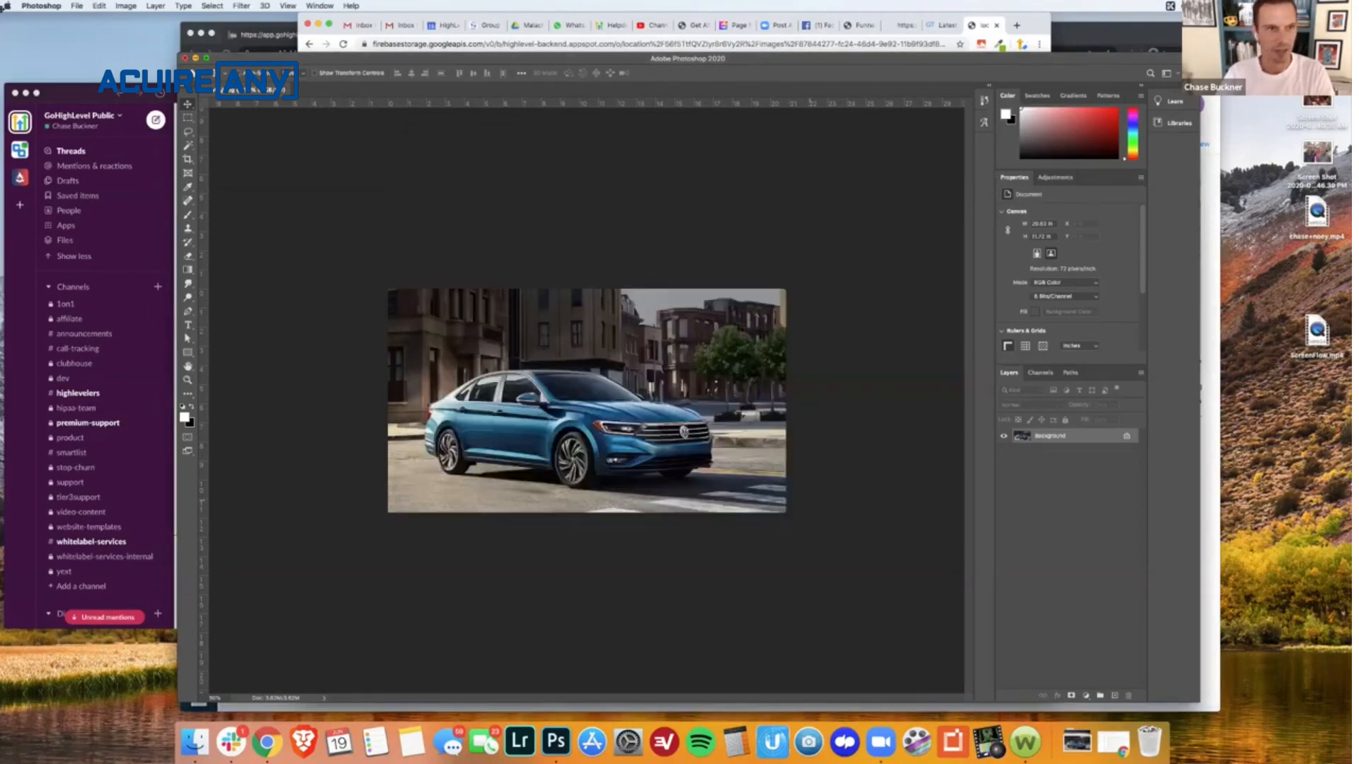
{"action": "left_click", "coordinate": [70, 6]}
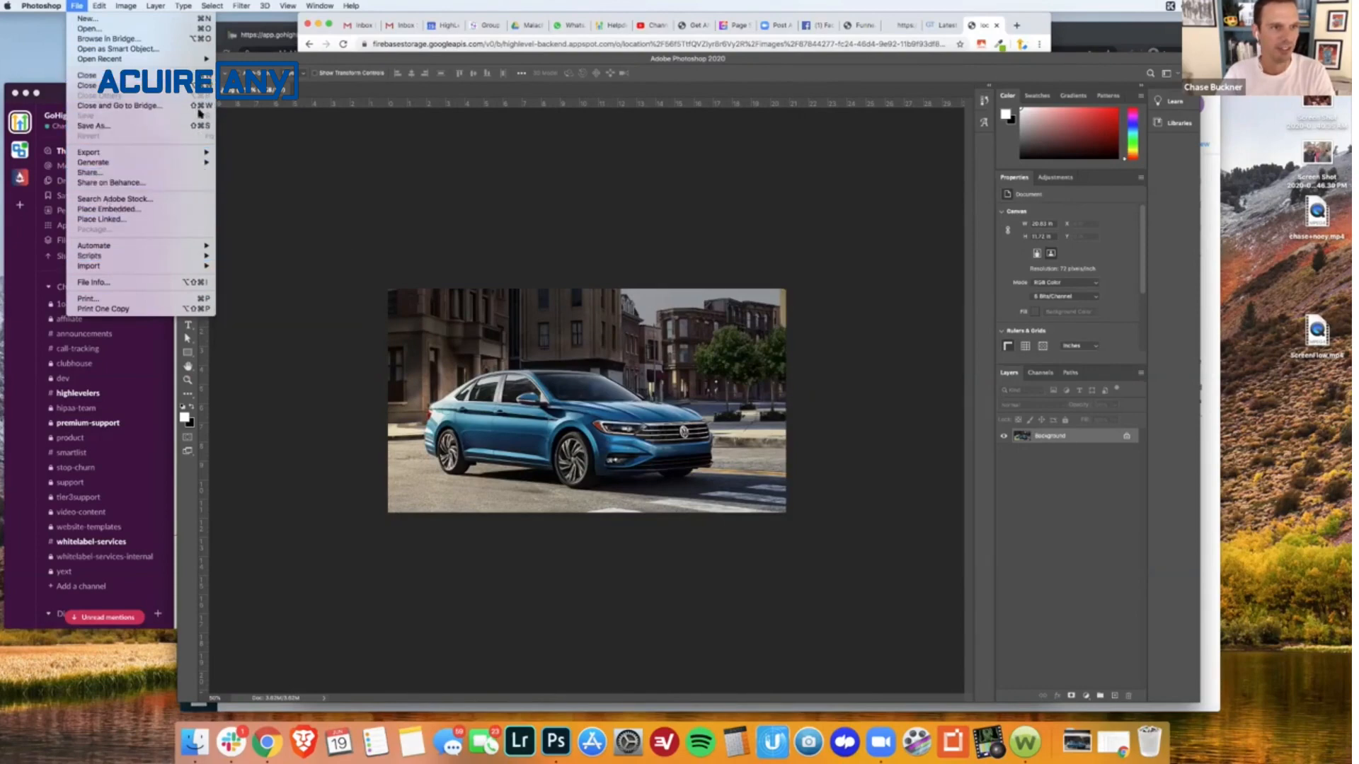
{"action": "left_click", "coordinate": [322, 189]}
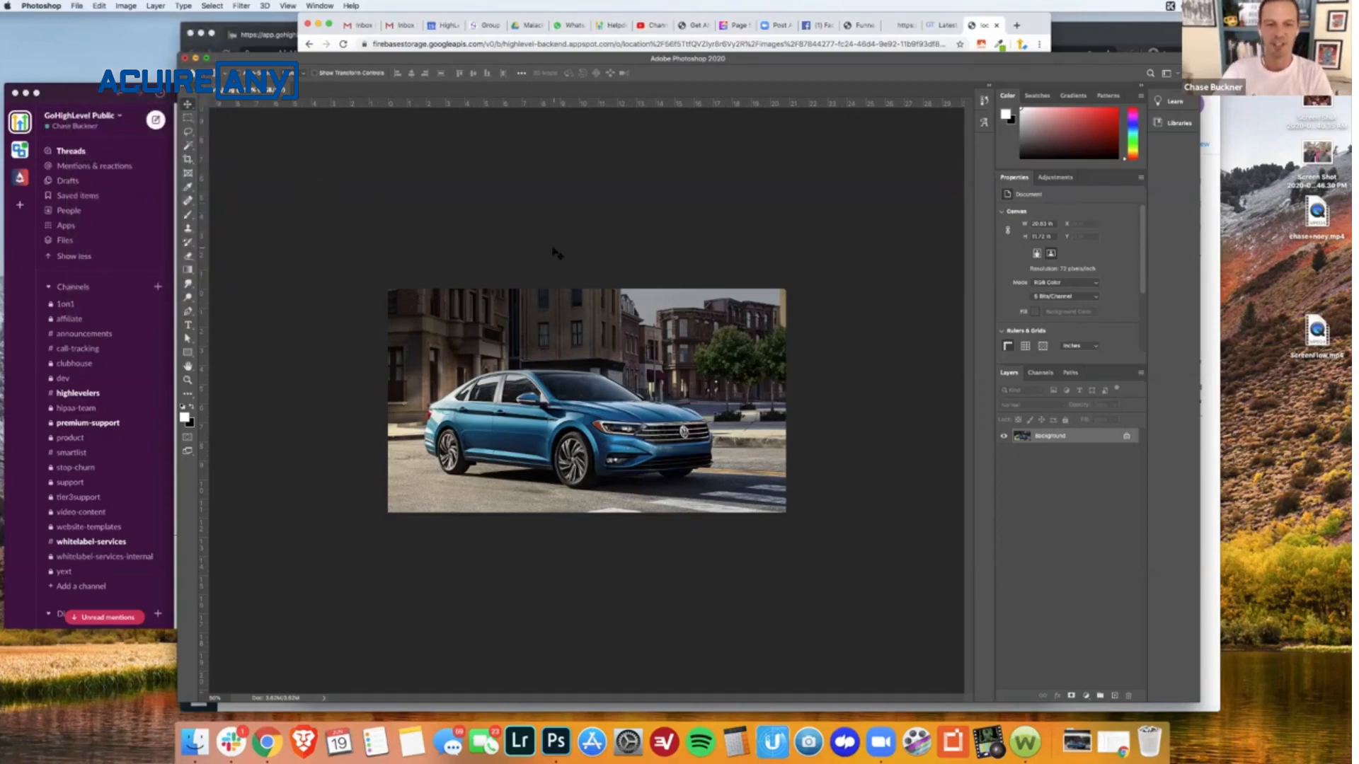
- Open Save for Web, lower the JPEG quality to the Medium range, and enlarge the dialog to inspect the car preview
{"action": "key", "text": "super+alt+shift+s"}
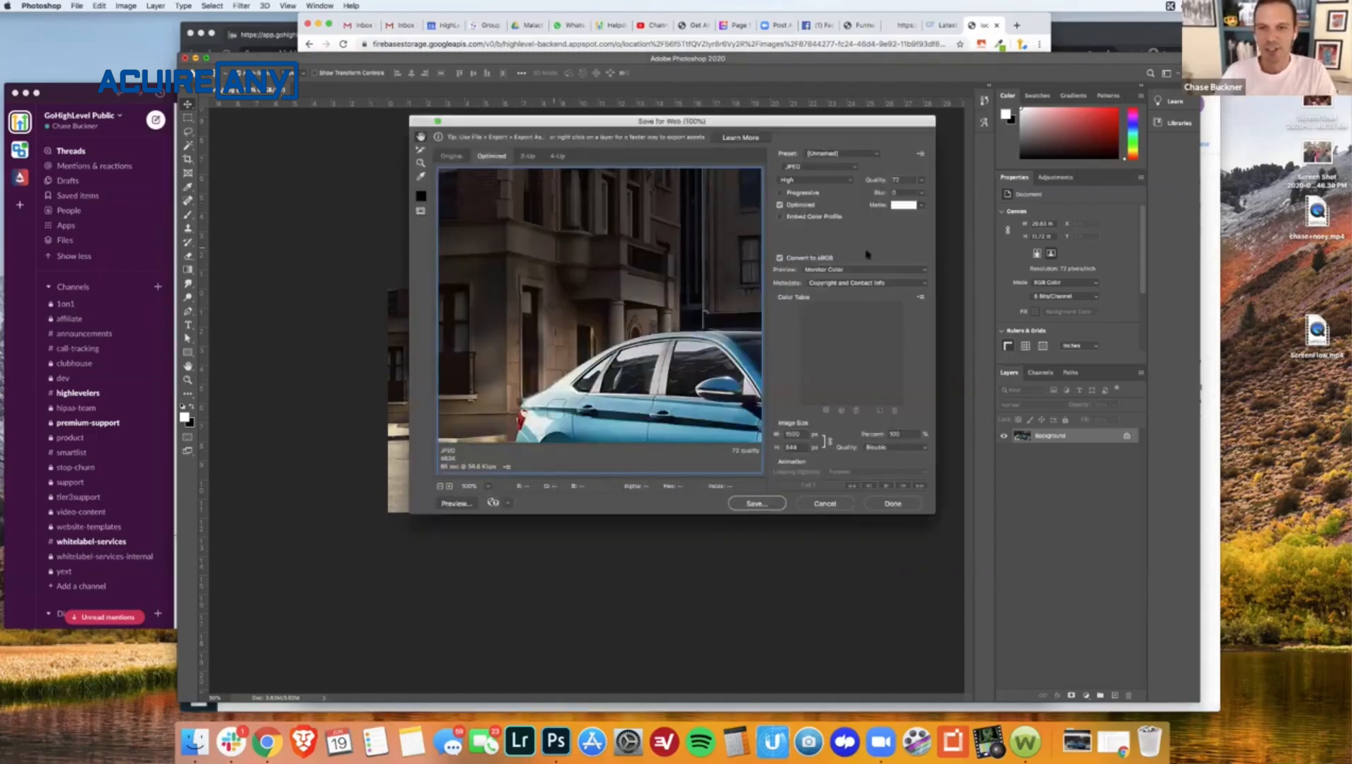
{"action": "left_click_drag", "start_coordinate": [713, 261], "coordinate": [560, 177]}
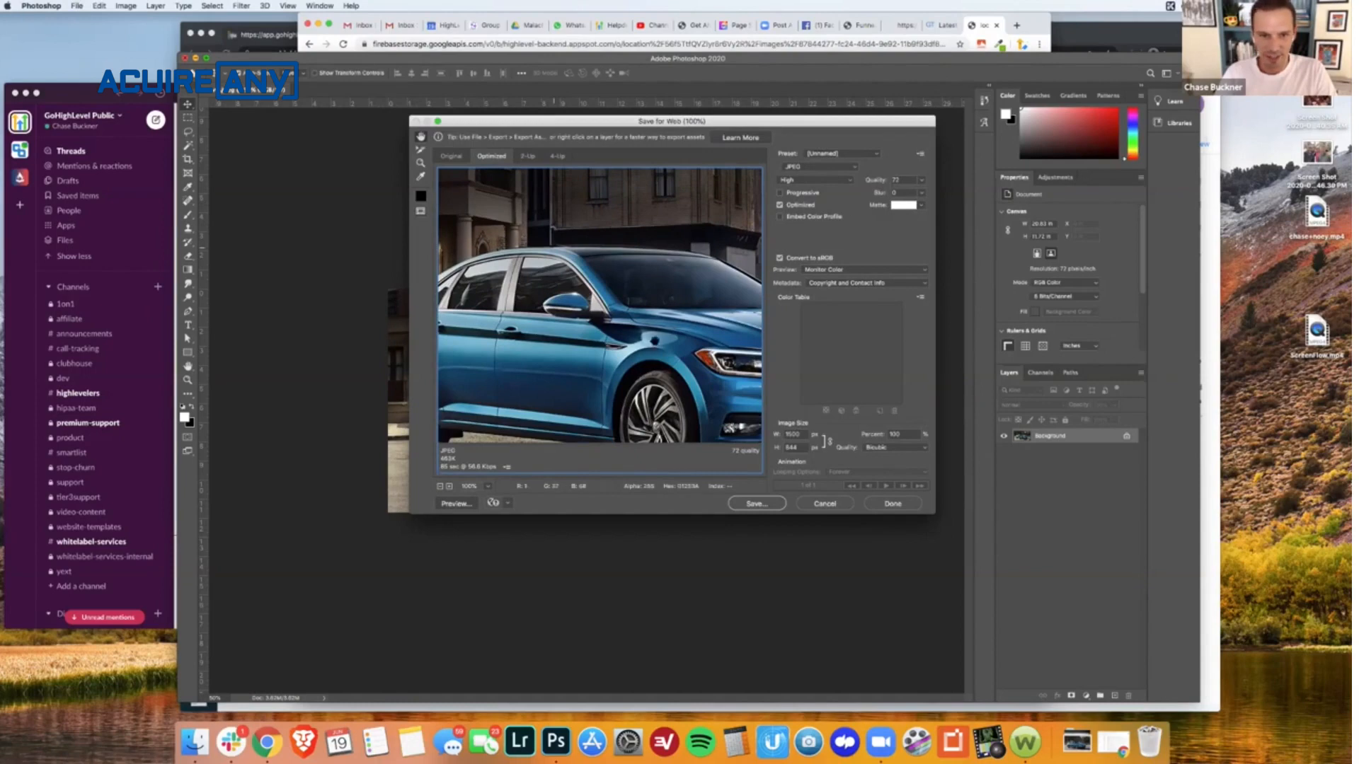
{"action": "left_click_drag", "start_coordinate": [637, 343], "coordinate": [722, 330]}
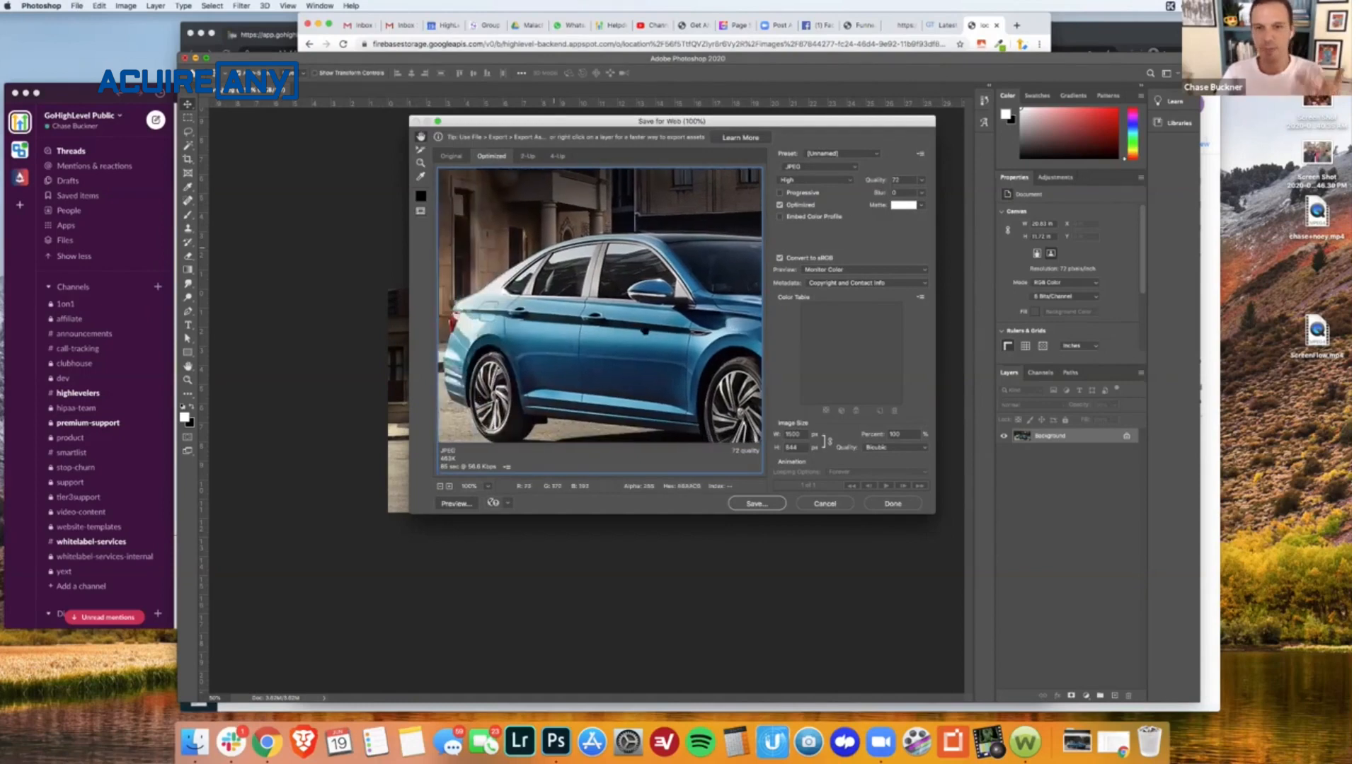
{"action": "left_click", "coordinate": [922, 182]}
{"action": "left_click_drag", "start_coordinate": [908, 195], "coordinate": [897, 193]}
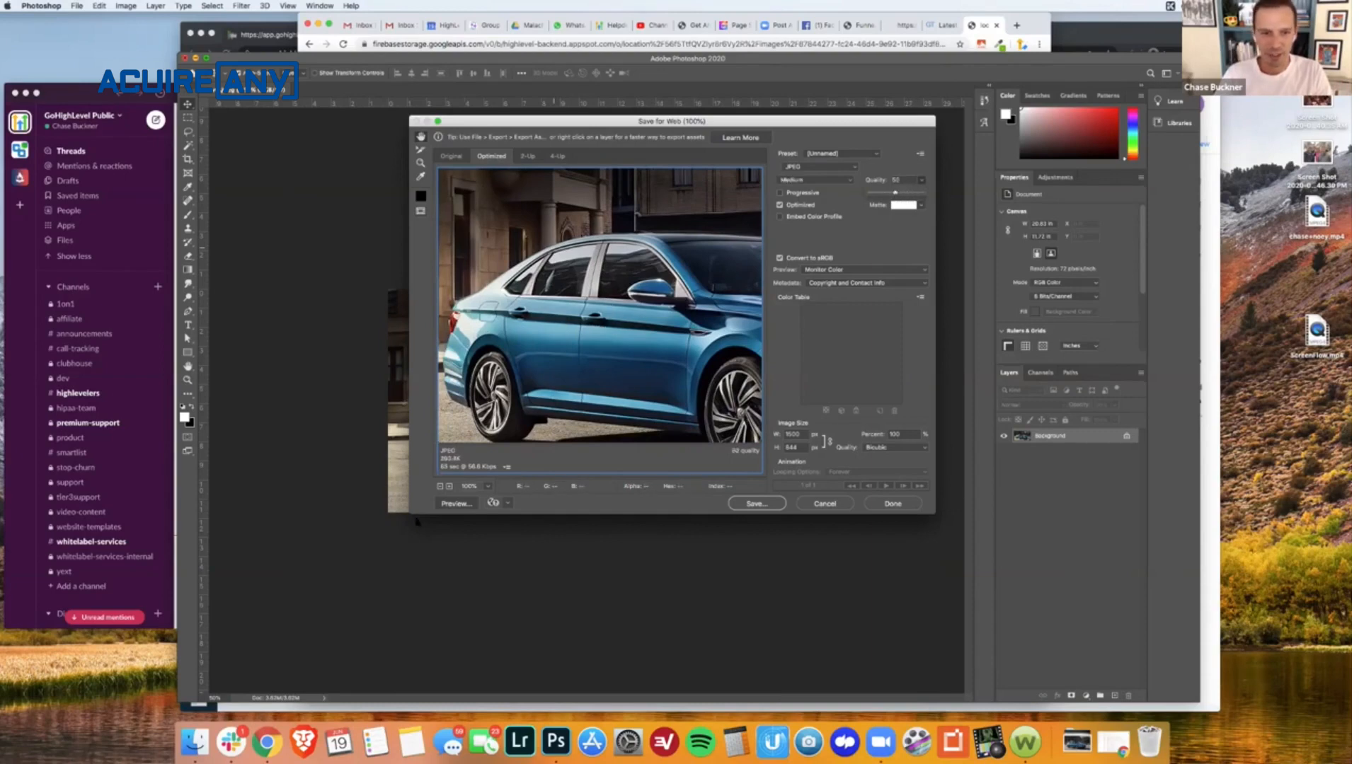
{"action": "left_click_drag", "start_coordinate": [407, 510], "coordinate": [282, 563]}
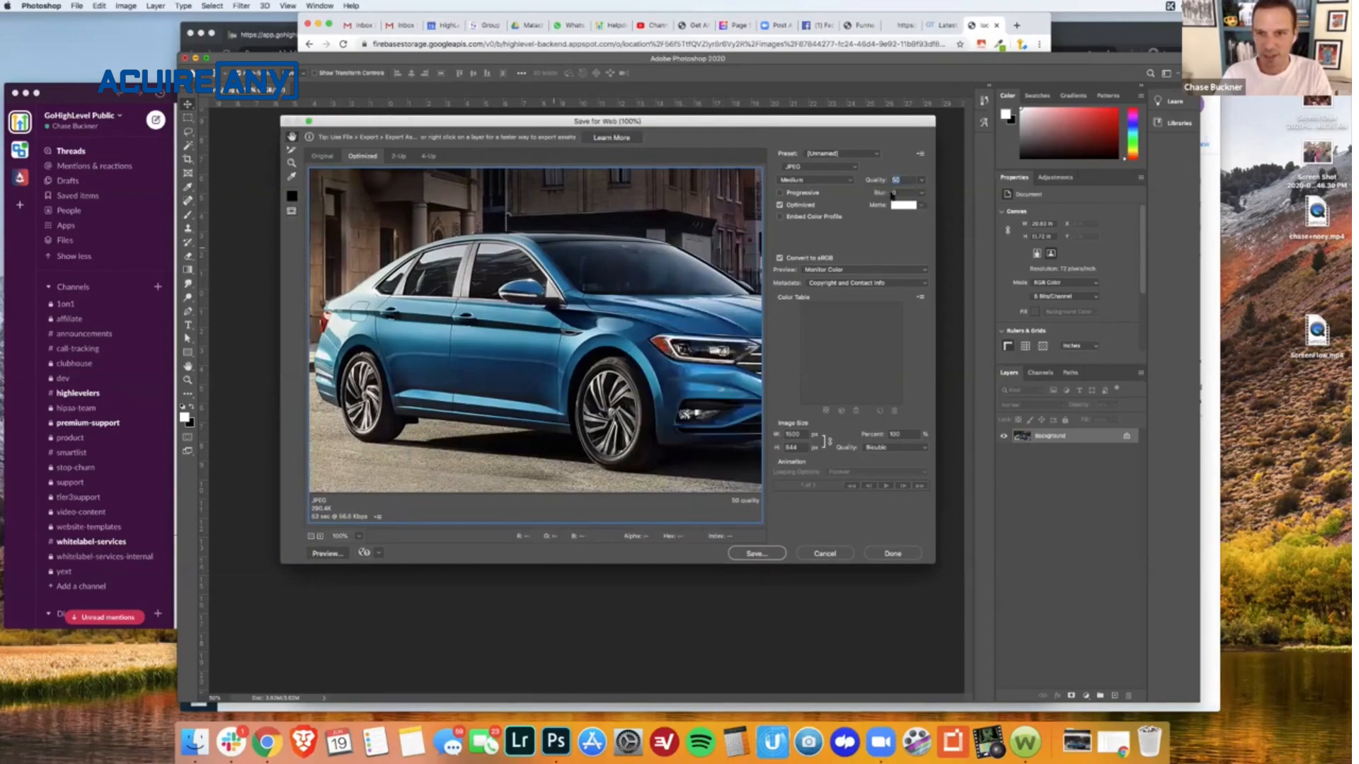
- Compare a Very High JPEG quality, set the quality to 30, and save the web export to Downloads as vw2.jpg
{"action": "left_click", "coordinate": [921, 180]}
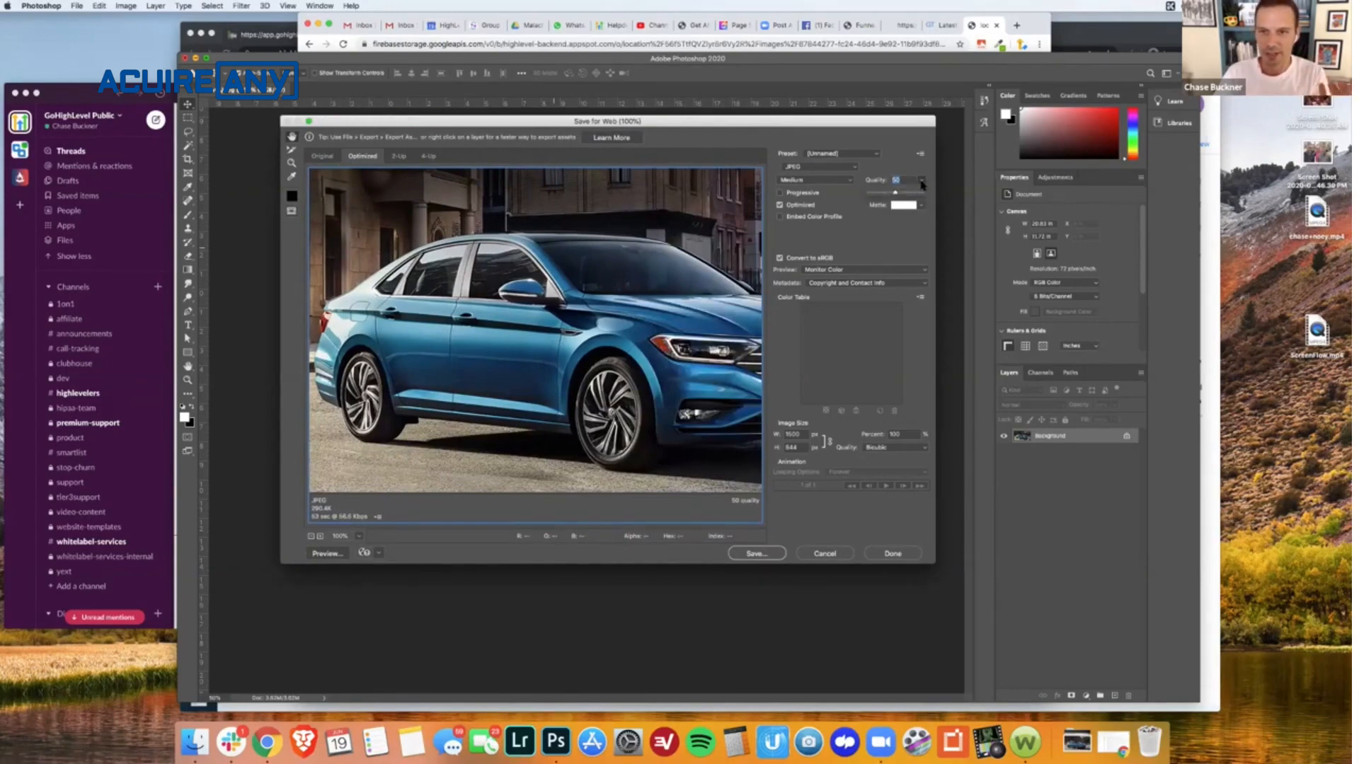
{"action": "left_click_drag", "start_coordinate": [895, 195], "coordinate": [913, 194]}
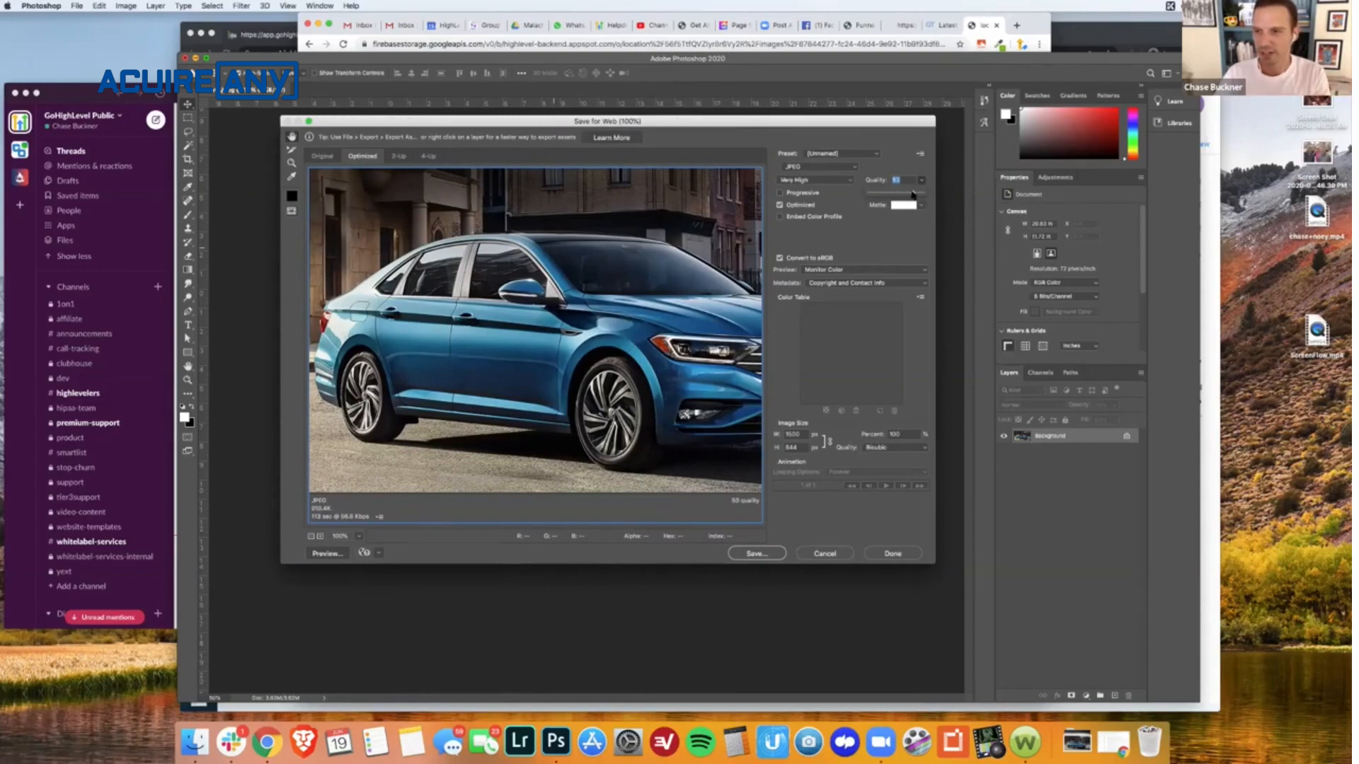
{"action": "left_click_drag", "start_coordinate": [913, 194], "coordinate": [885, 194]}
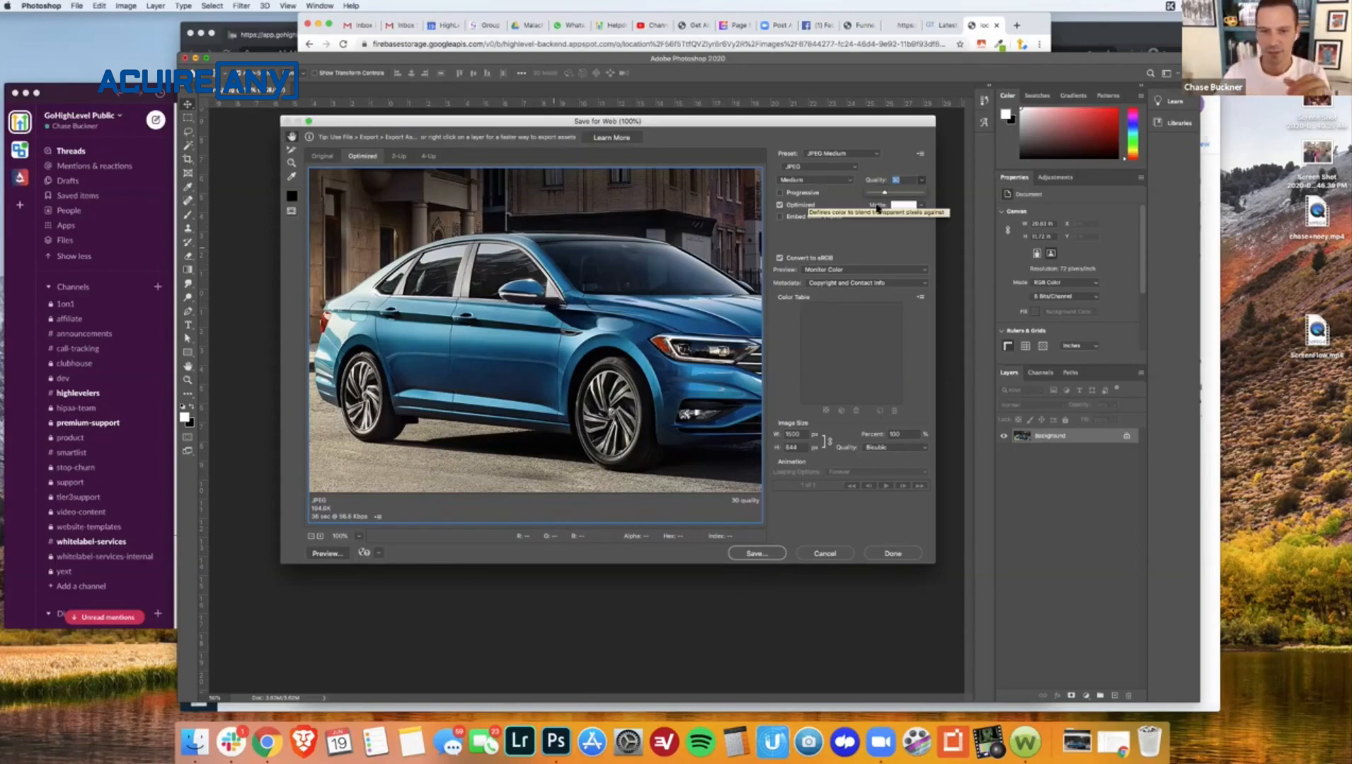
{"action": "left_click", "coordinate": [751, 554]}
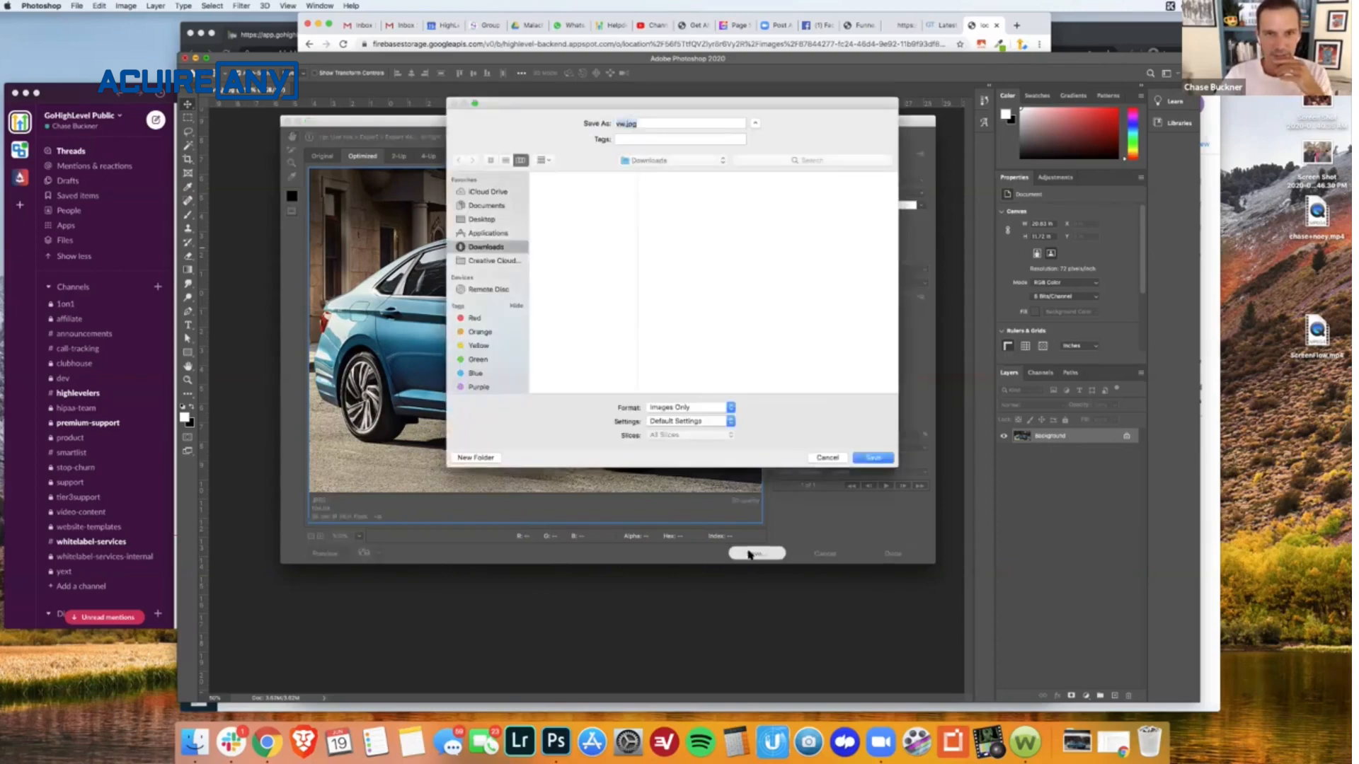
{"action": "left_click", "coordinate": [625, 124]}
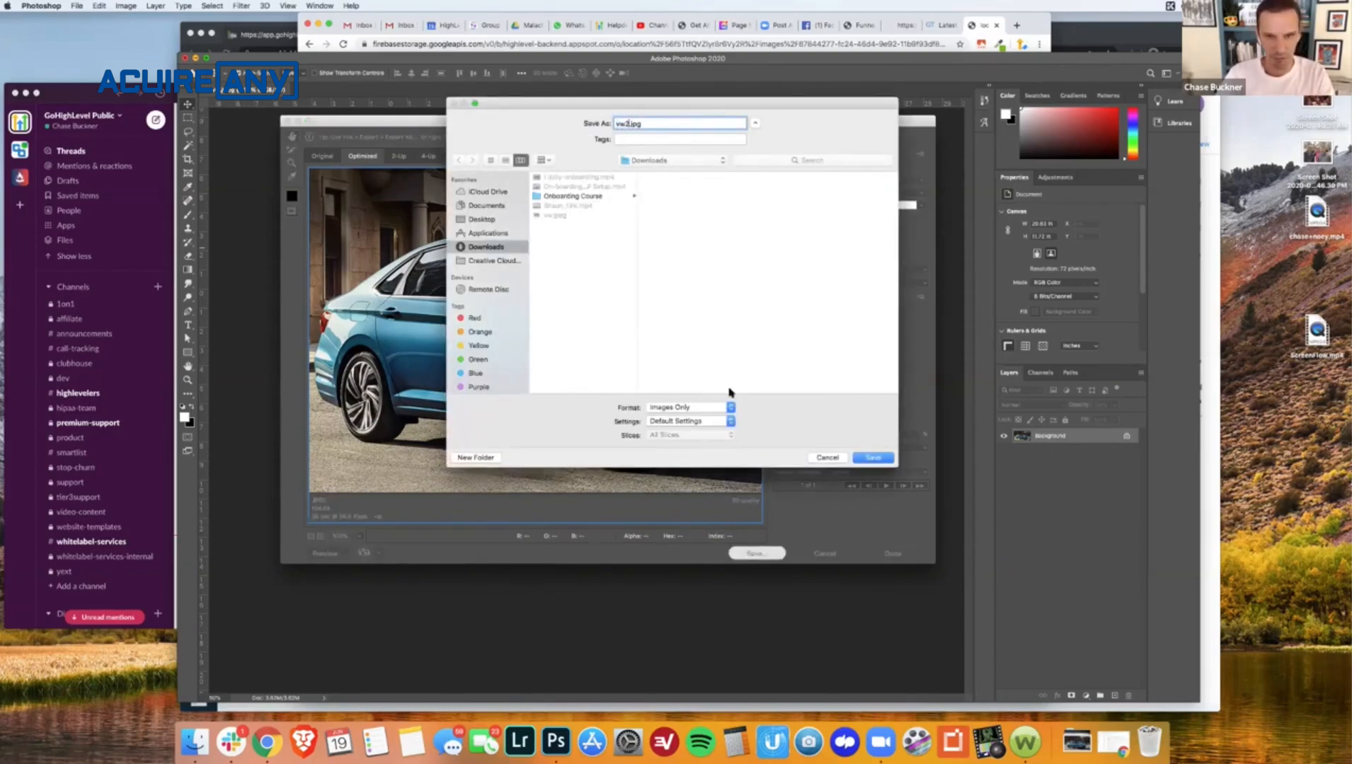
{"action": "key", "text": "Return"}
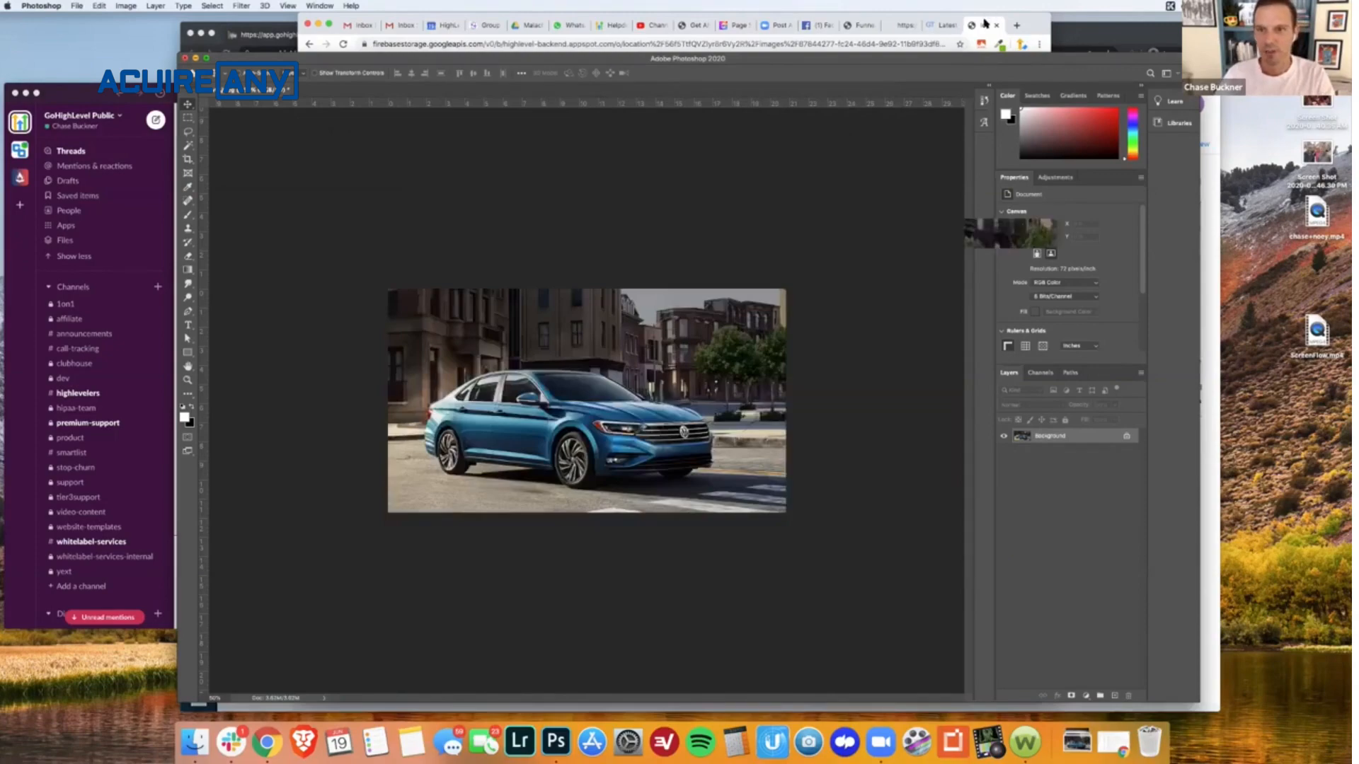
- Compare the file sizes and dimensions of vw.jpeg and vw2.jpg in the Downloads folder in Finder
{"action": "left_click", "coordinate": [985, 24]}
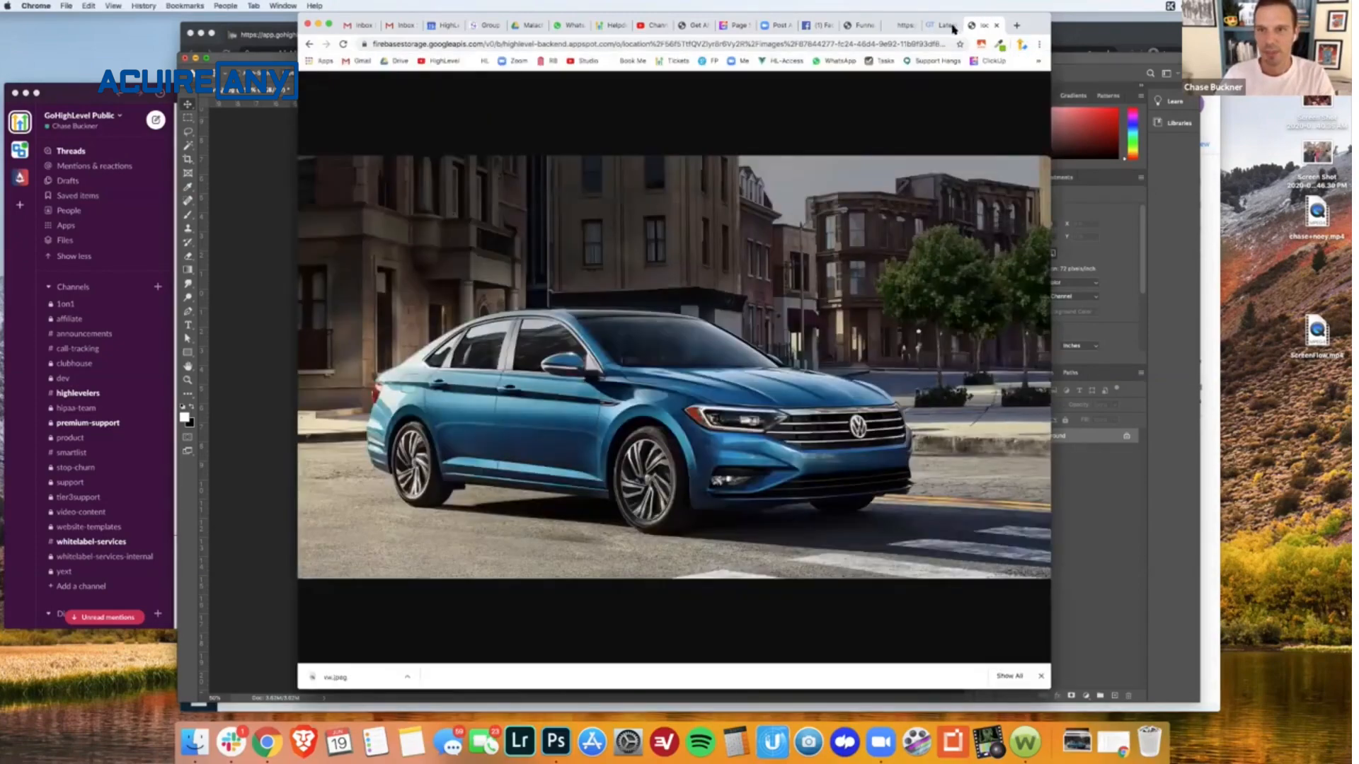
{"action": "left_click", "coordinate": [195, 742]}
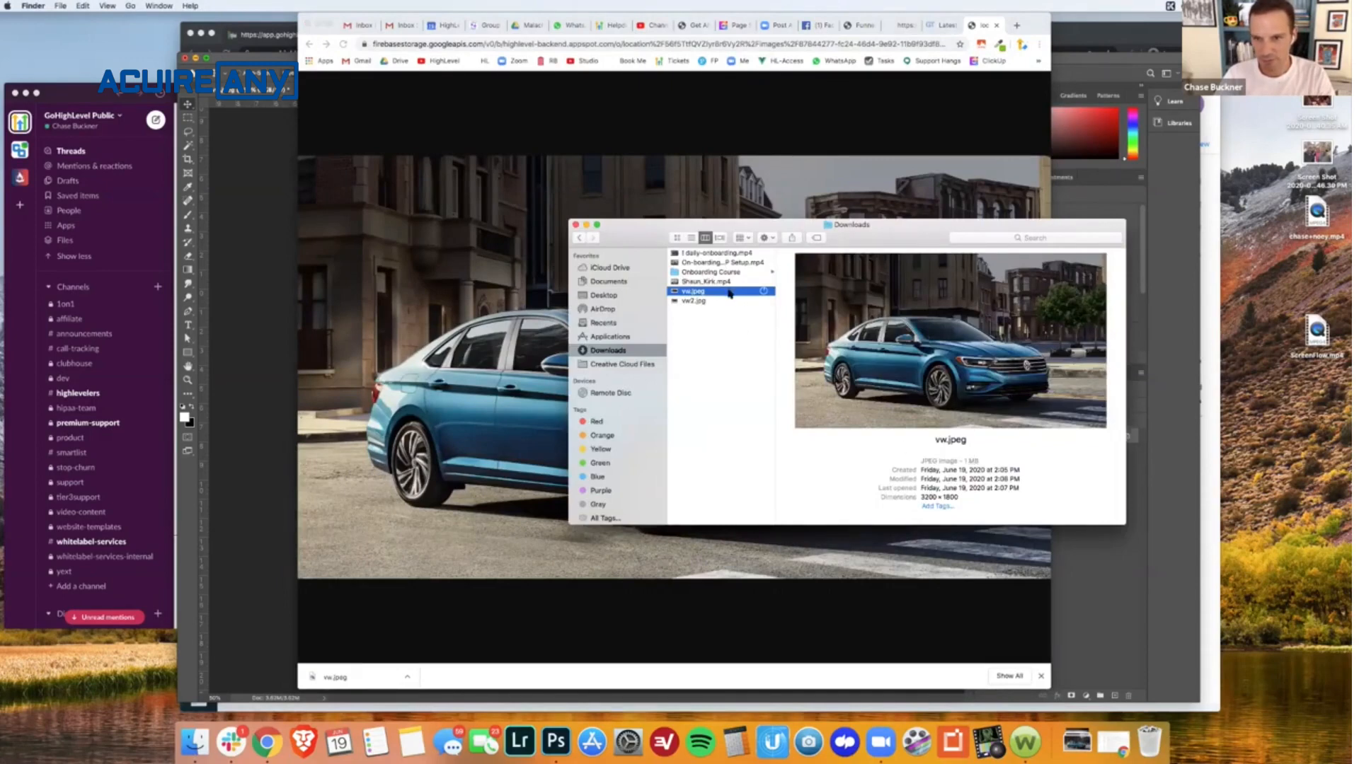
{"action": "left_click", "coordinate": [726, 310]}
{"action": "left_click", "coordinate": [695, 302]}
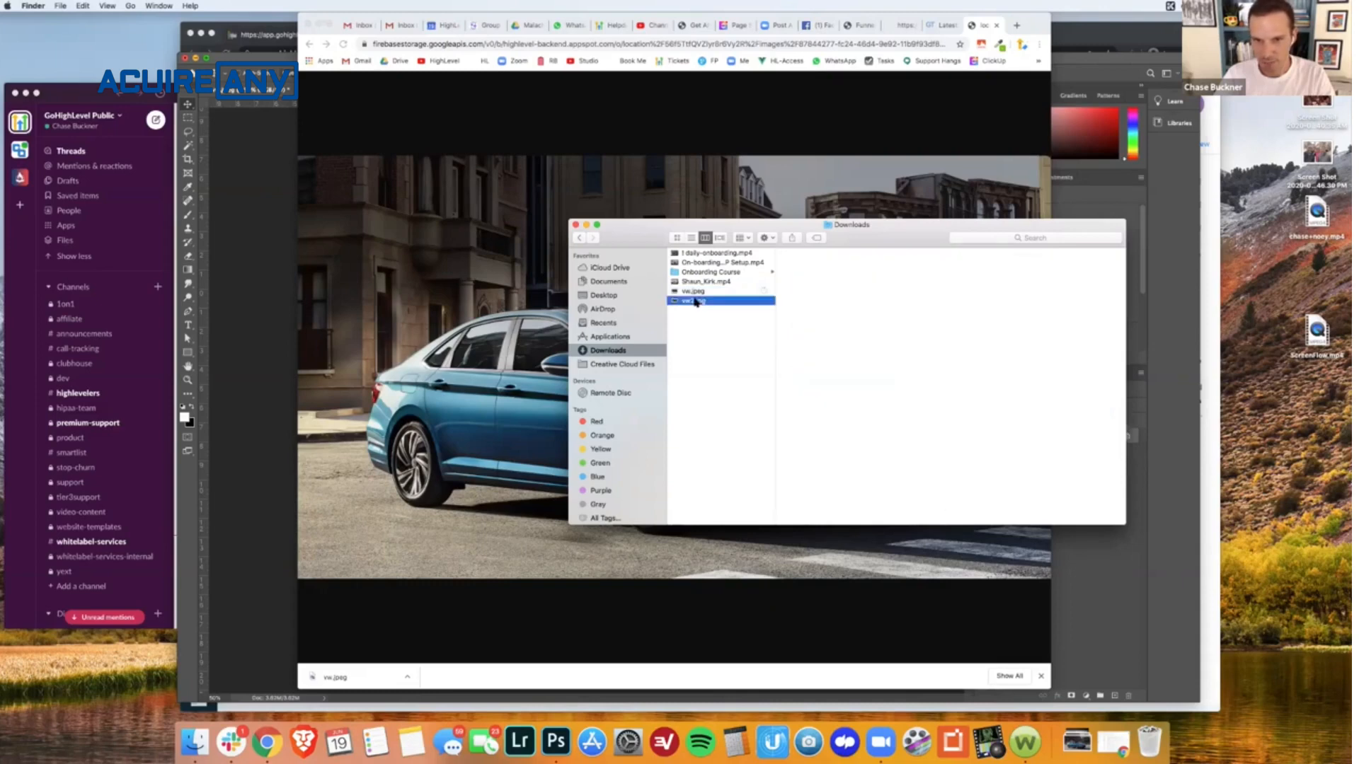
{"action": "left_click", "coordinate": [699, 291]}
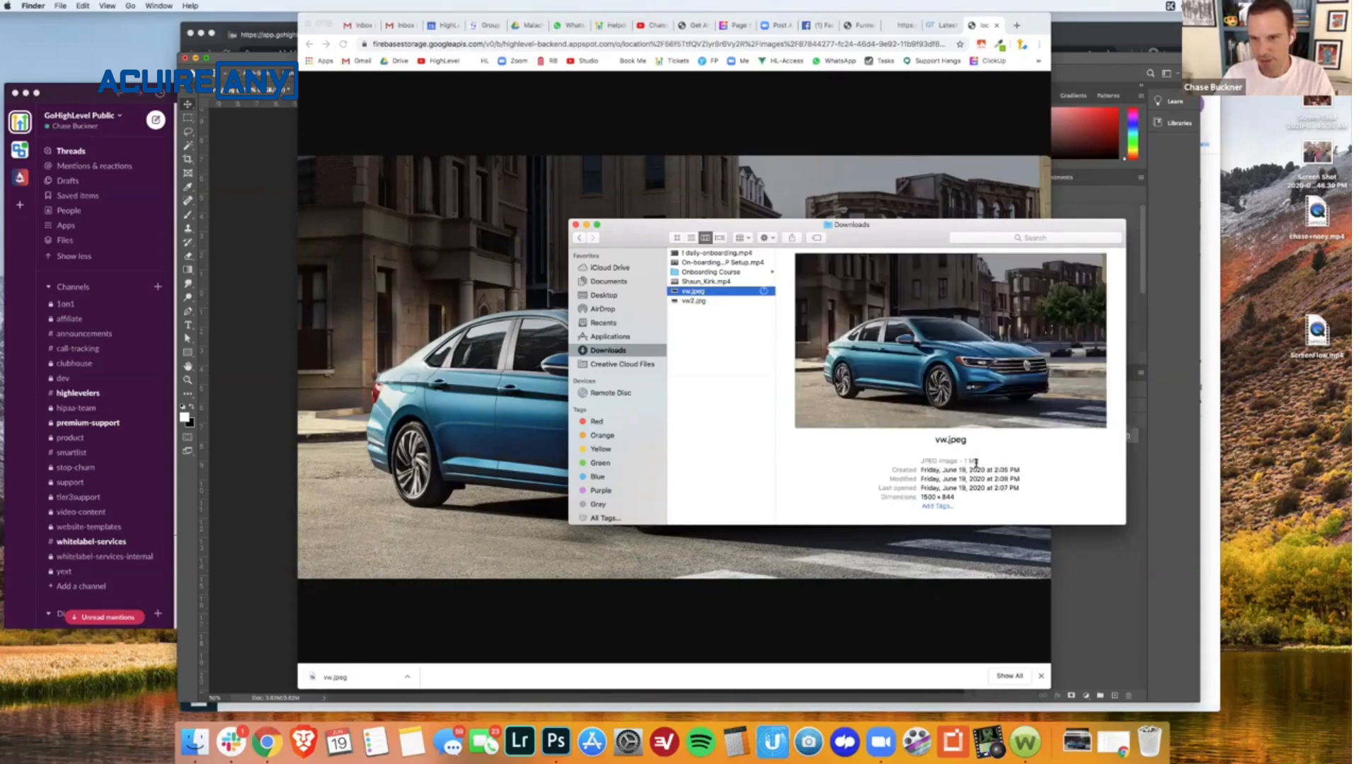
{"action": "left_click", "coordinate": [711, 303]}
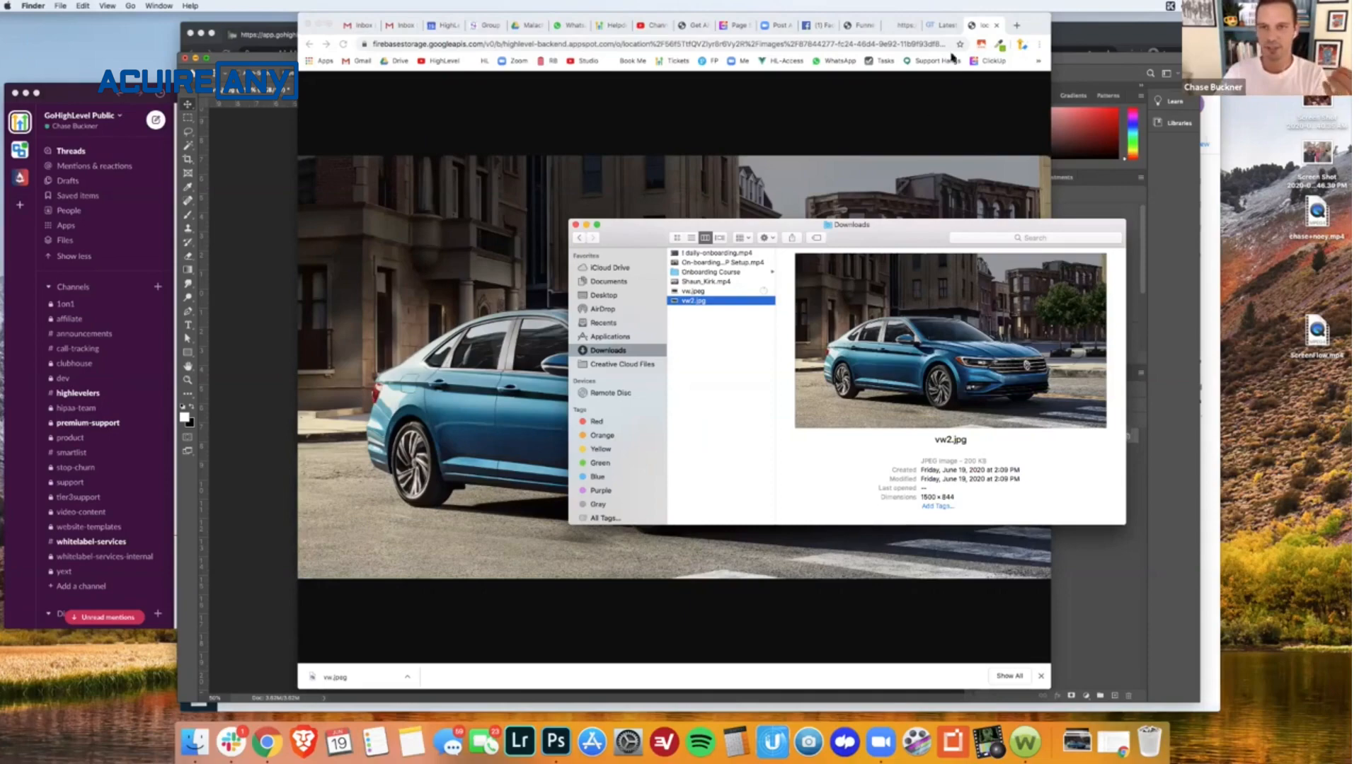
- Return to Chrome, search for tinypng in a new tab, and open the TinyPNG website
{"action": "left_click", "coordinate": [896, 25]}
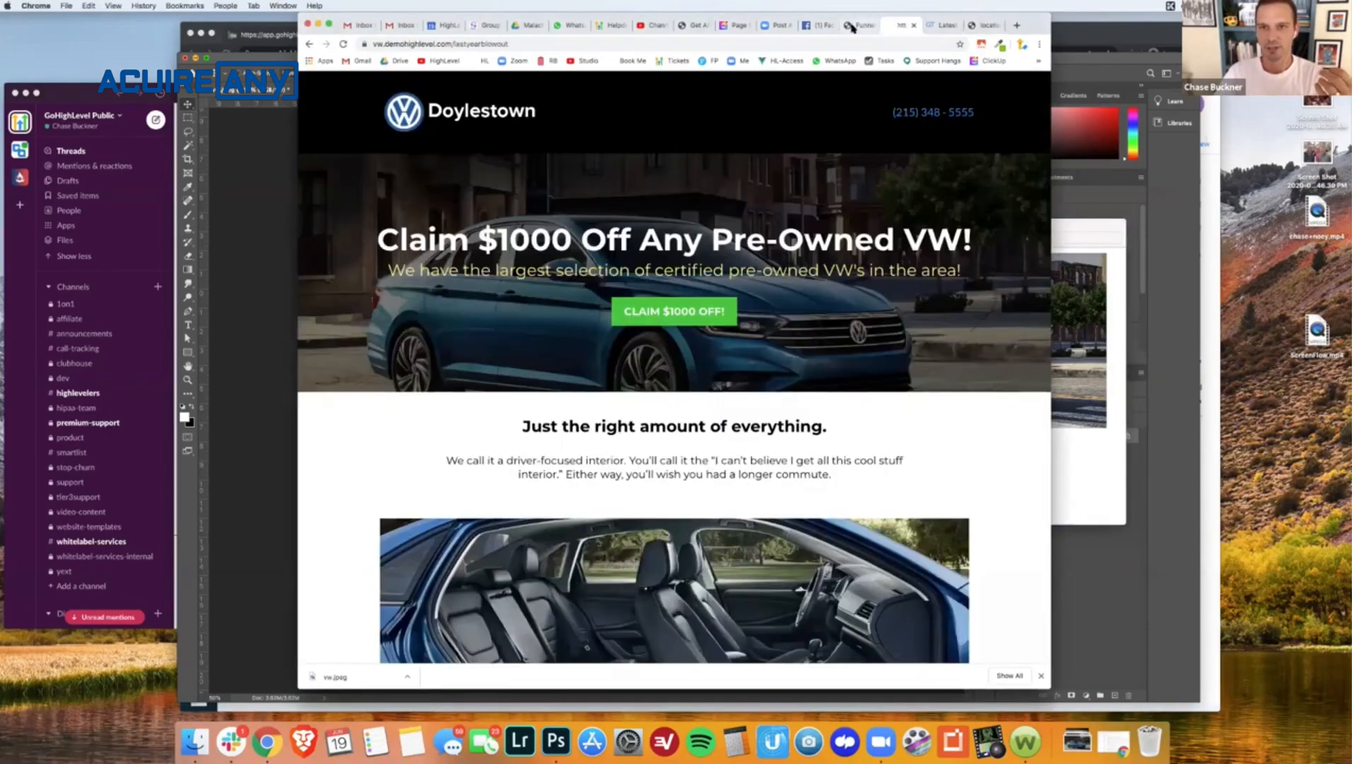
{"action": "left_click", "coordinate": [852, 27]}
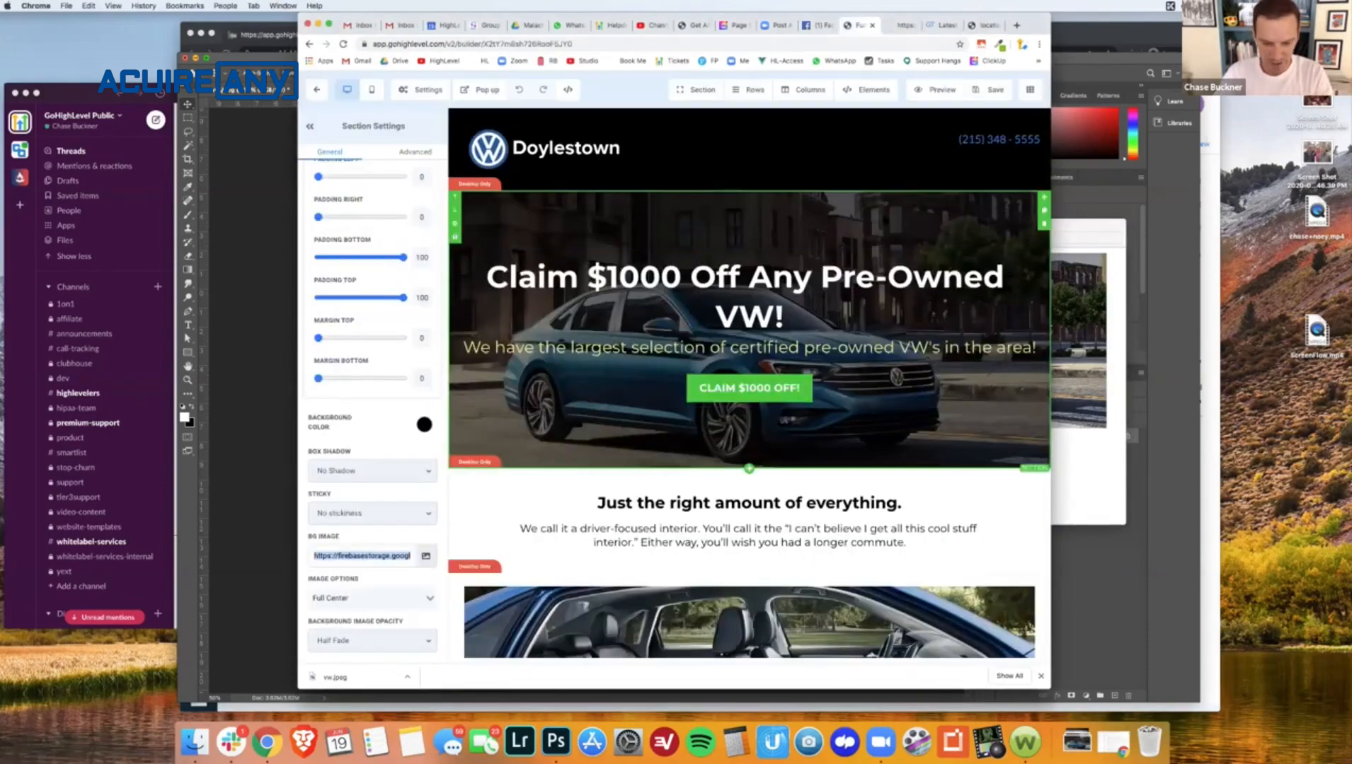
{"action": "key", "text": "super+t"}
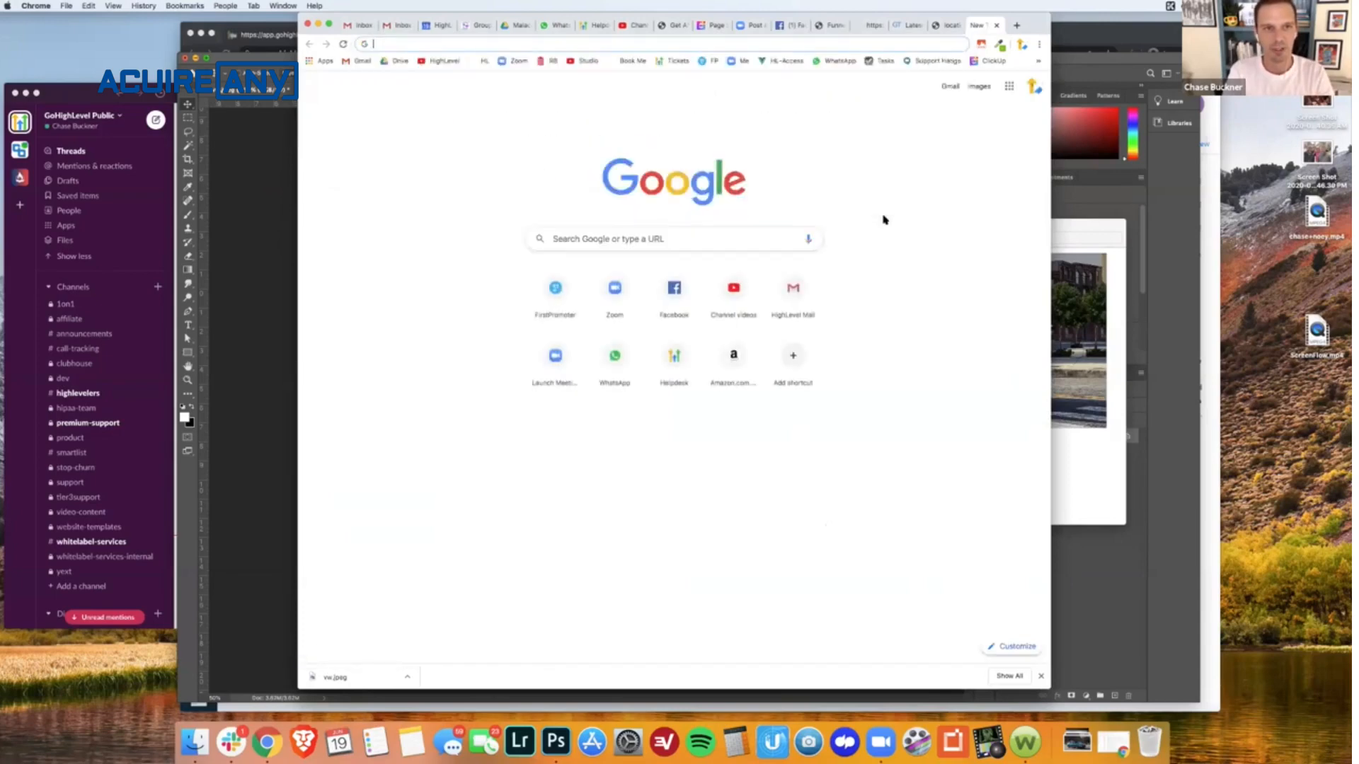
{"action": "type", "text": "tinypng"}
{"action": "key", "text": "Return"}
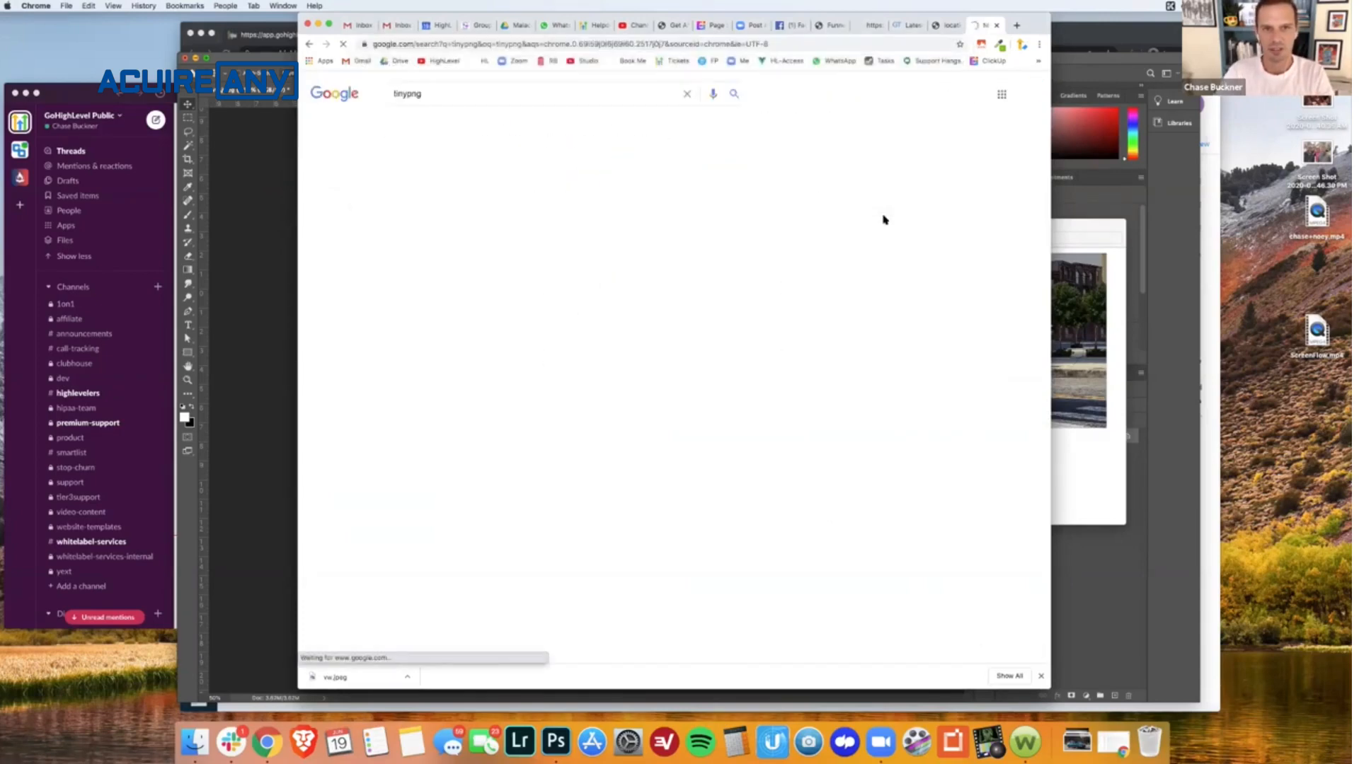
{"action": "left_click", "coordinate": [530, 186]}
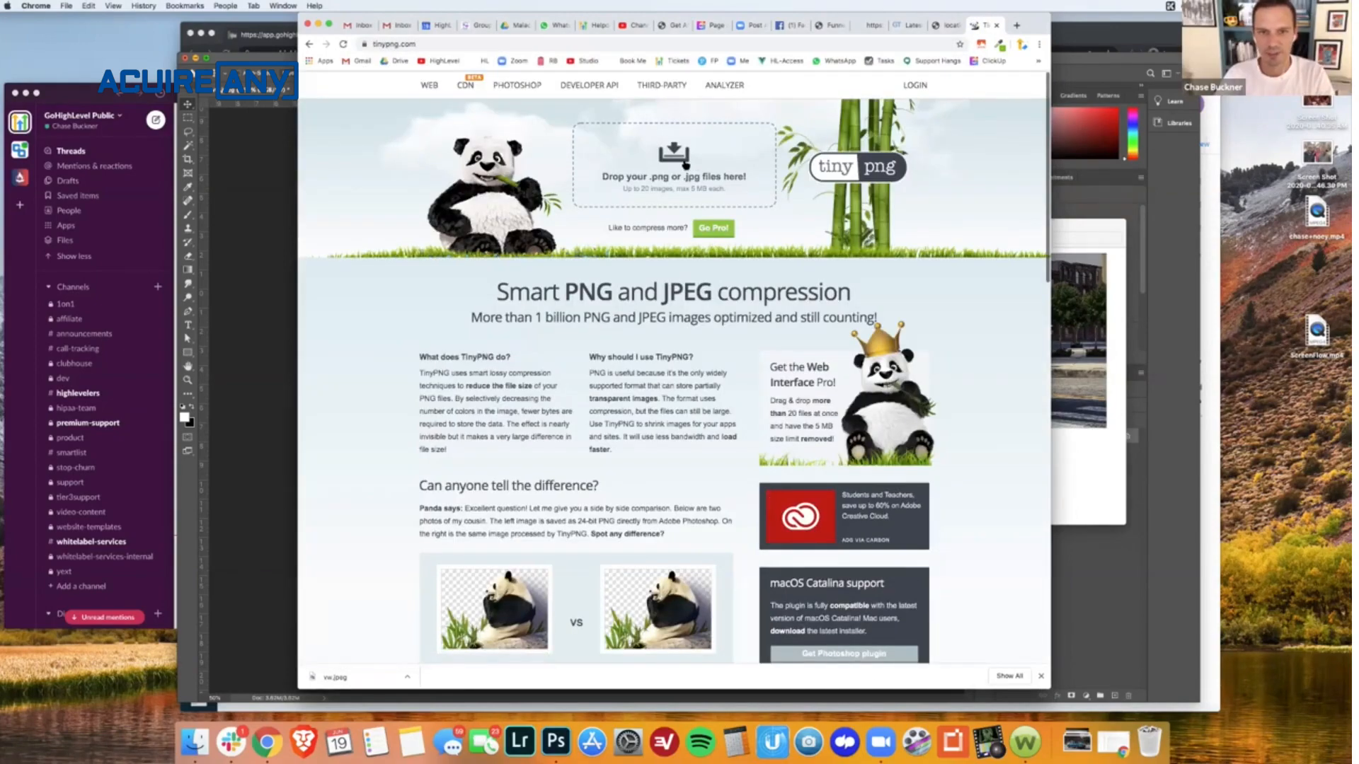
- Start uploading an image to TinyPNG and browse to the Downloads folder
{"action": "left_click", "coordinate": [685, 165]}
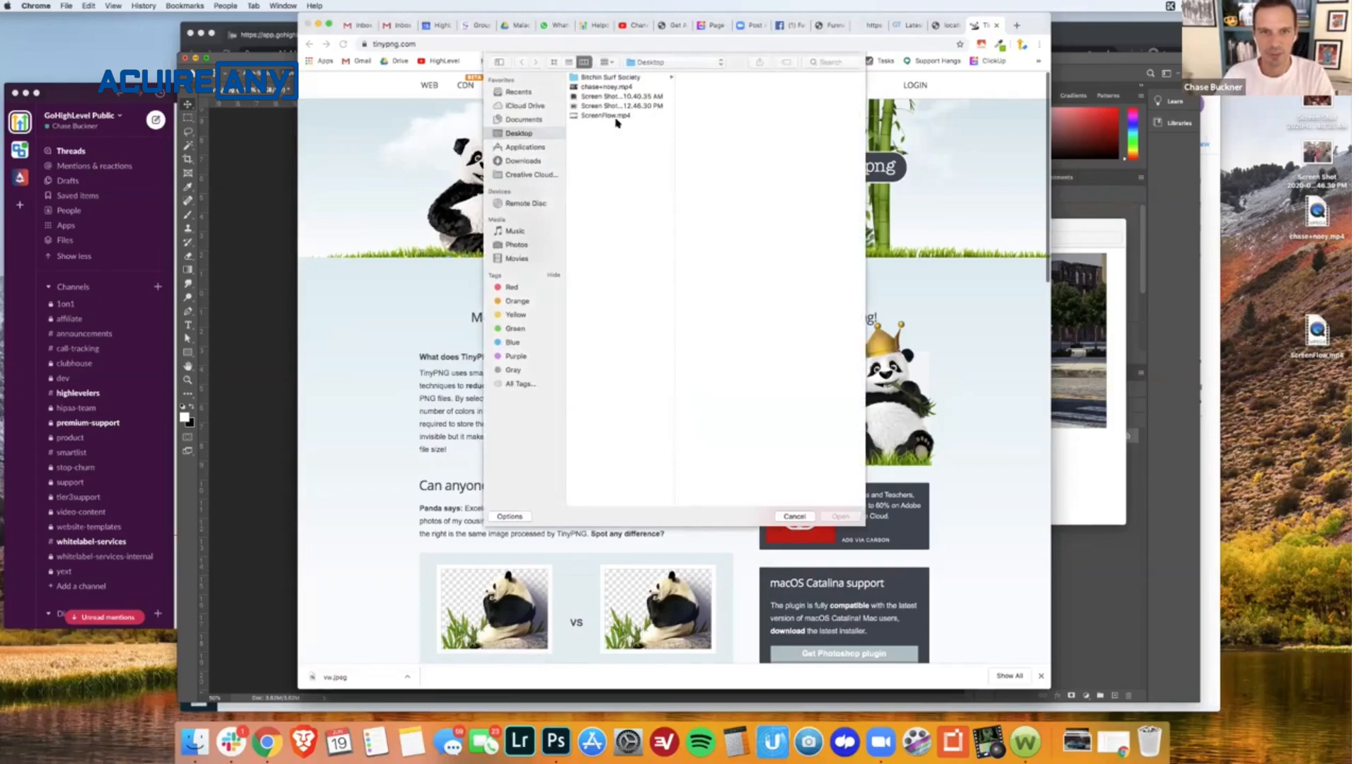
{"action": "left_click", "coordinate": [523, 160]}
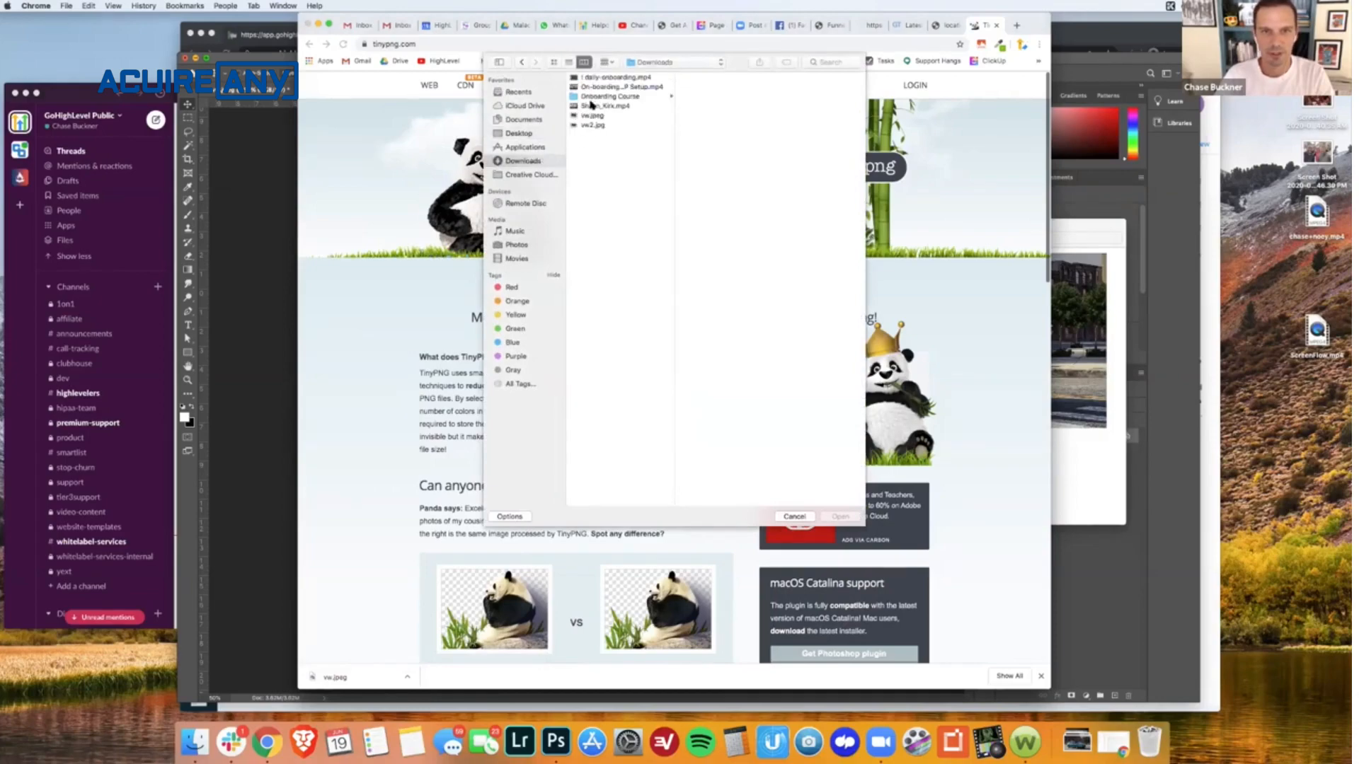
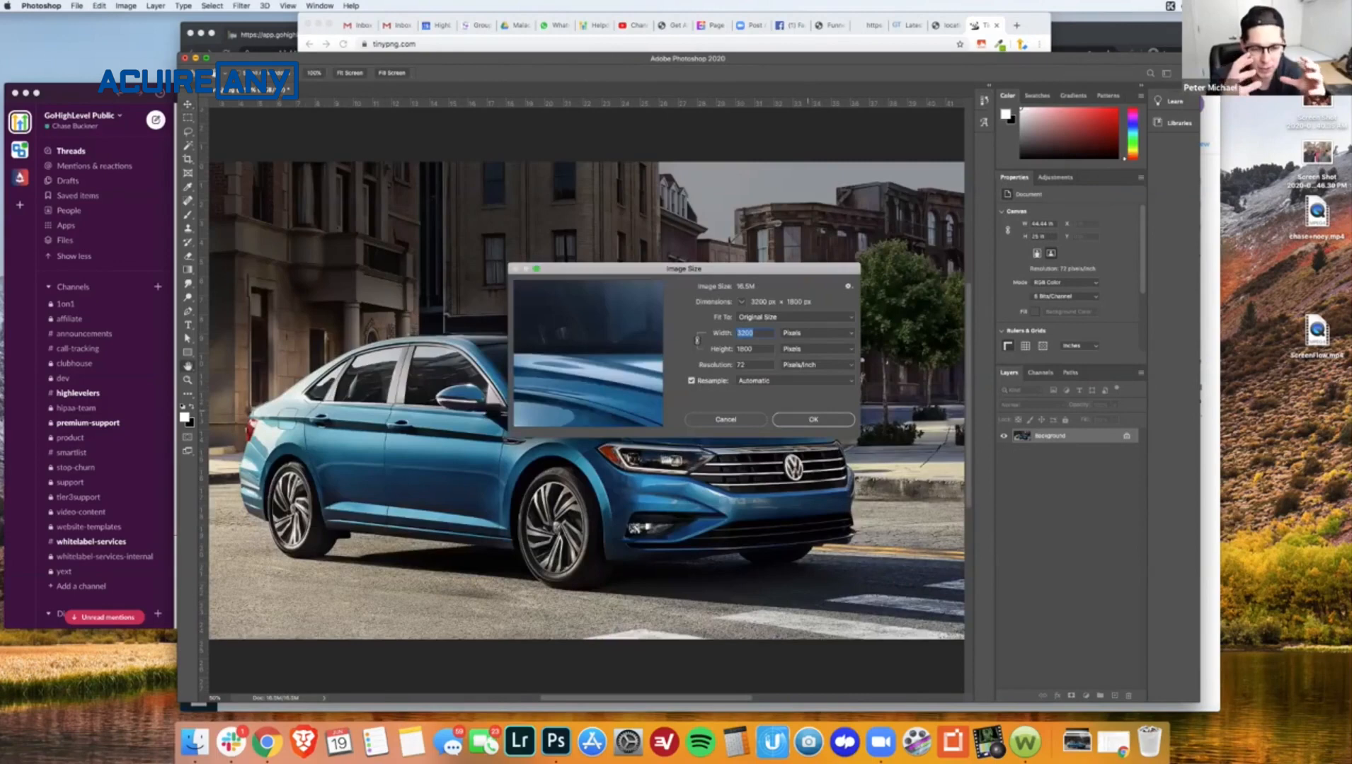
- Resize the car image to a width of 1920 pixels with proportions kept
{"action": "type", "text": "9"}
{"action": "type", "text": "1"}
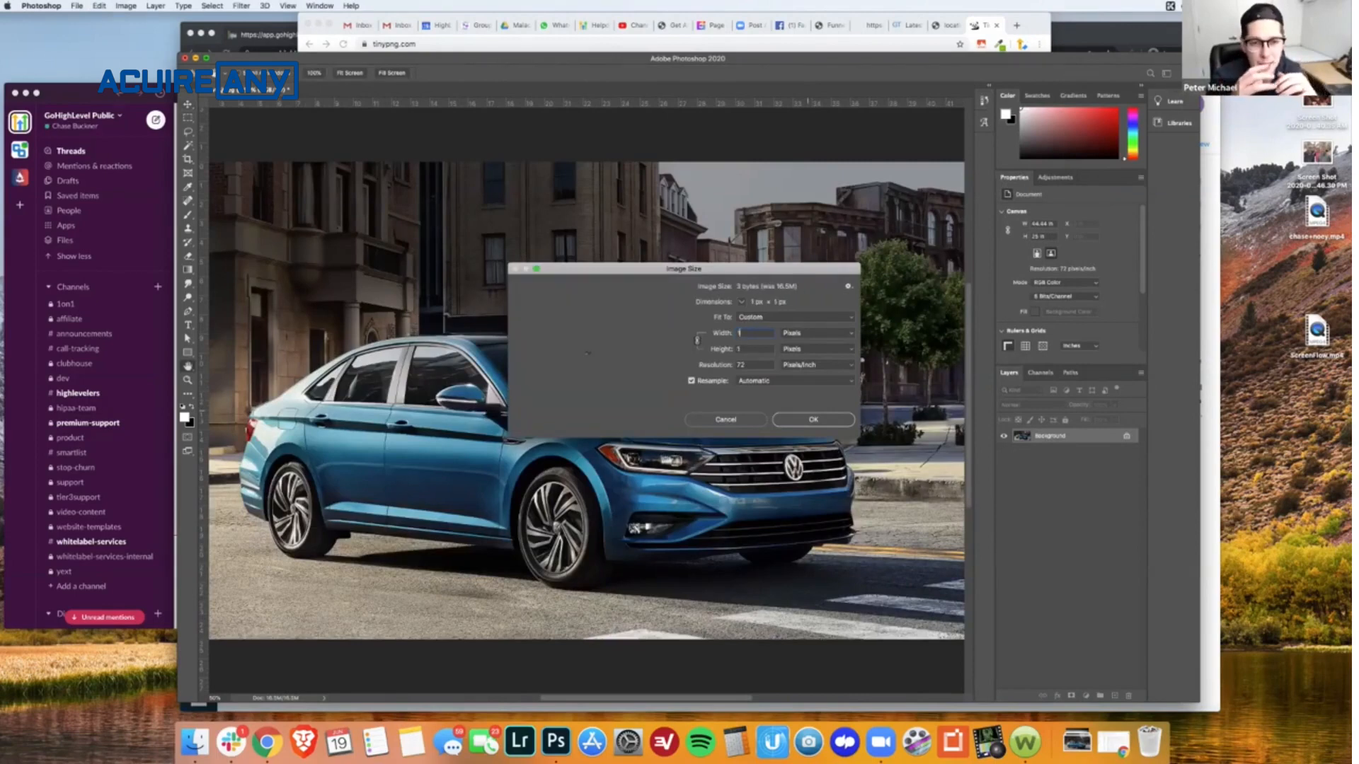
{"action": "type", "text": "920"}
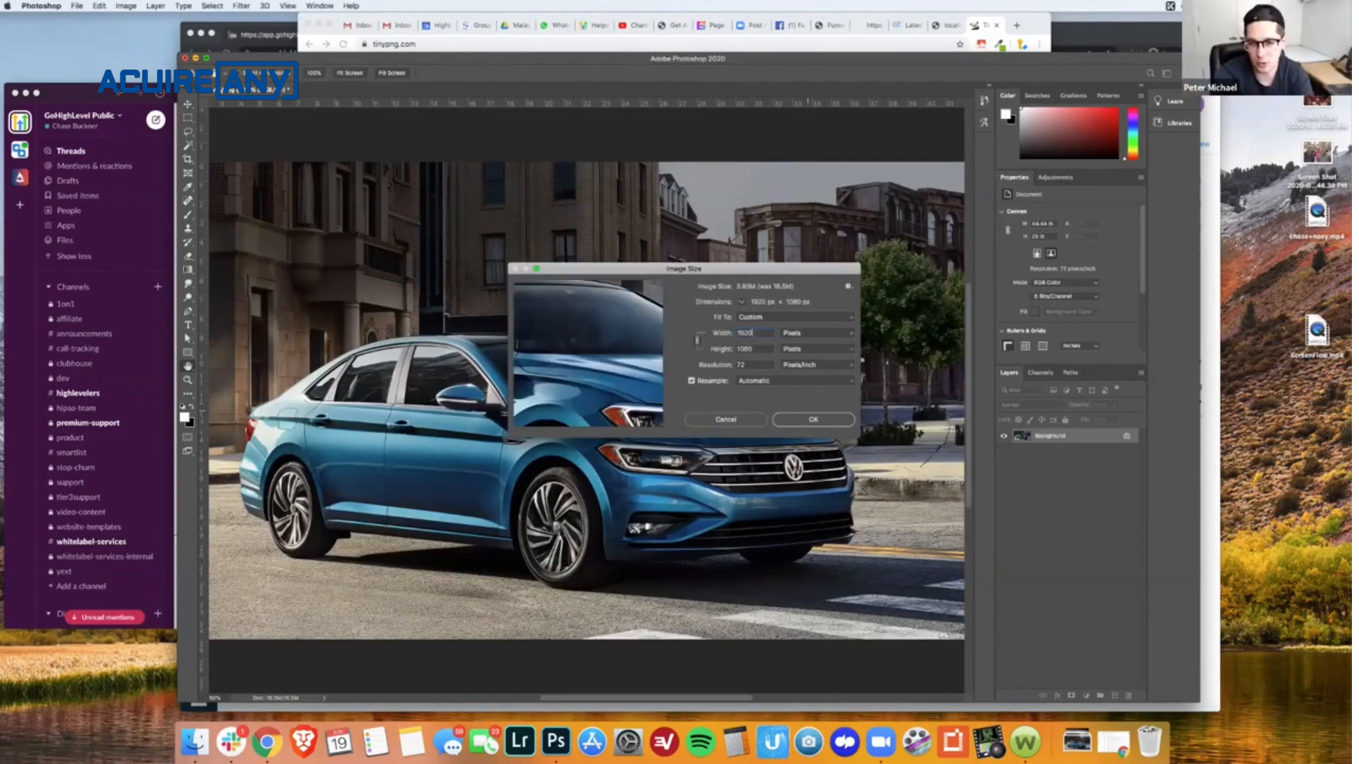
{"action": "key", "text": "Return"}
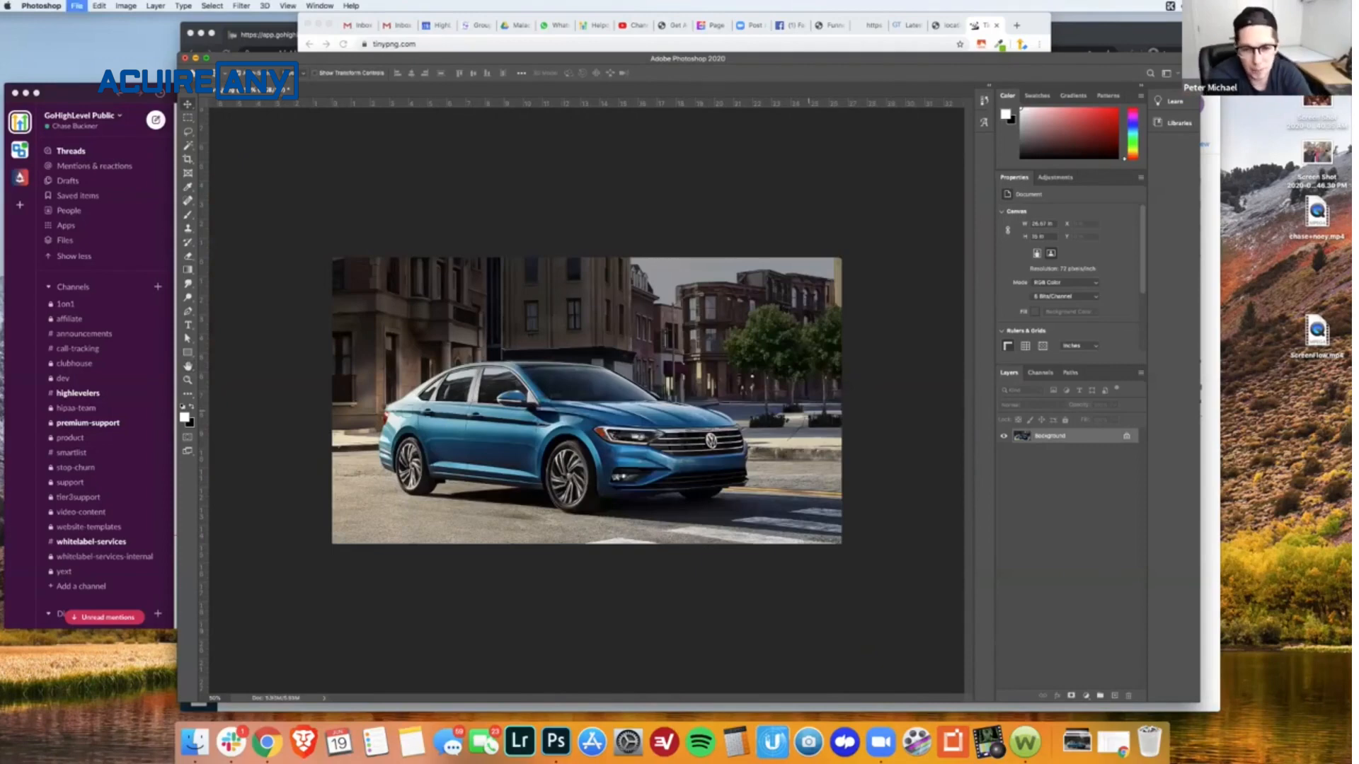
- Check the car's quality in the Save for Web preview and save the export to Downloads as vw3.jpg
{"action": "key", "text": "super+alt+shift+s"}
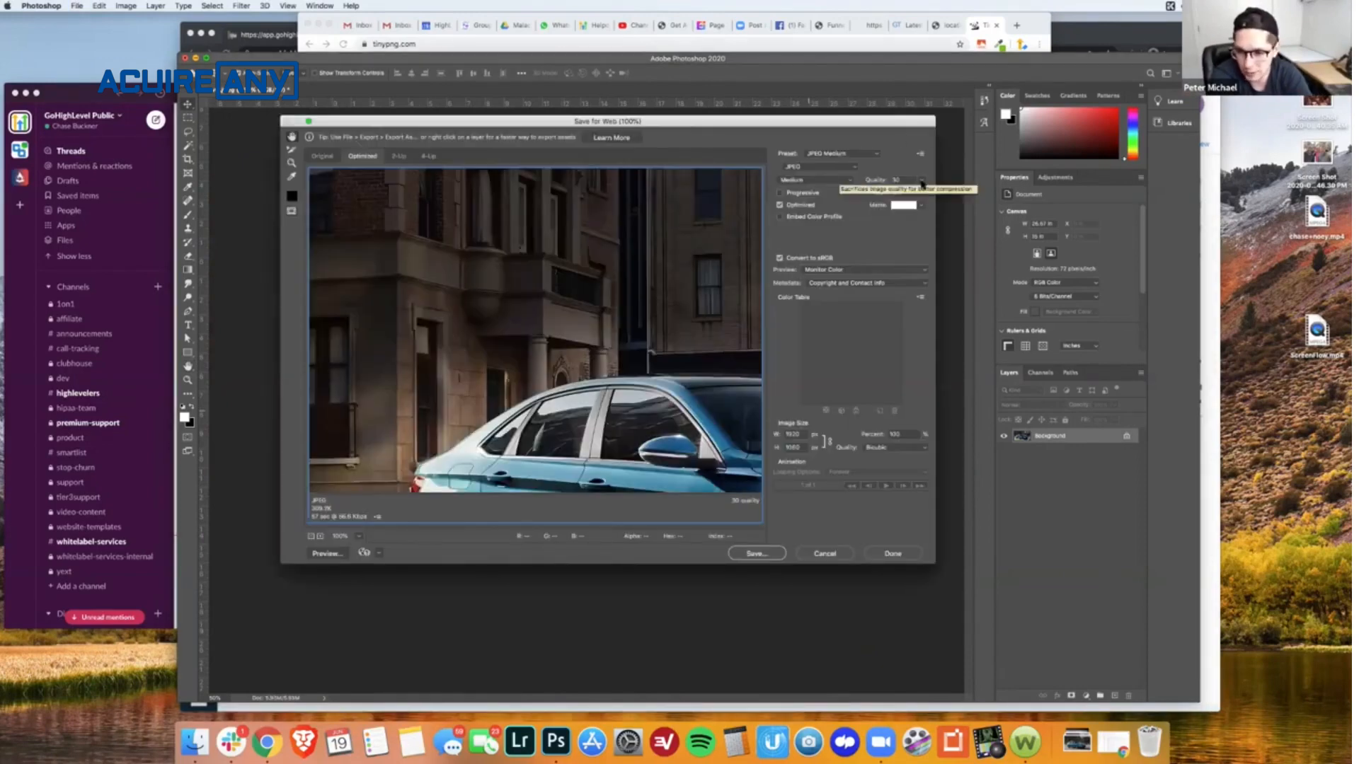
{"action": "left_click_drag", "start_coordinate": [707, 386], "coordinate": [423, 229]}
{"action": "left_click_drag", "start_coordinate": [576, 298], "coordinate": [740, 230]}
{"action": "left_click_drag", "start_coordinate": [479, 297], "coordinate": [501, 363]}
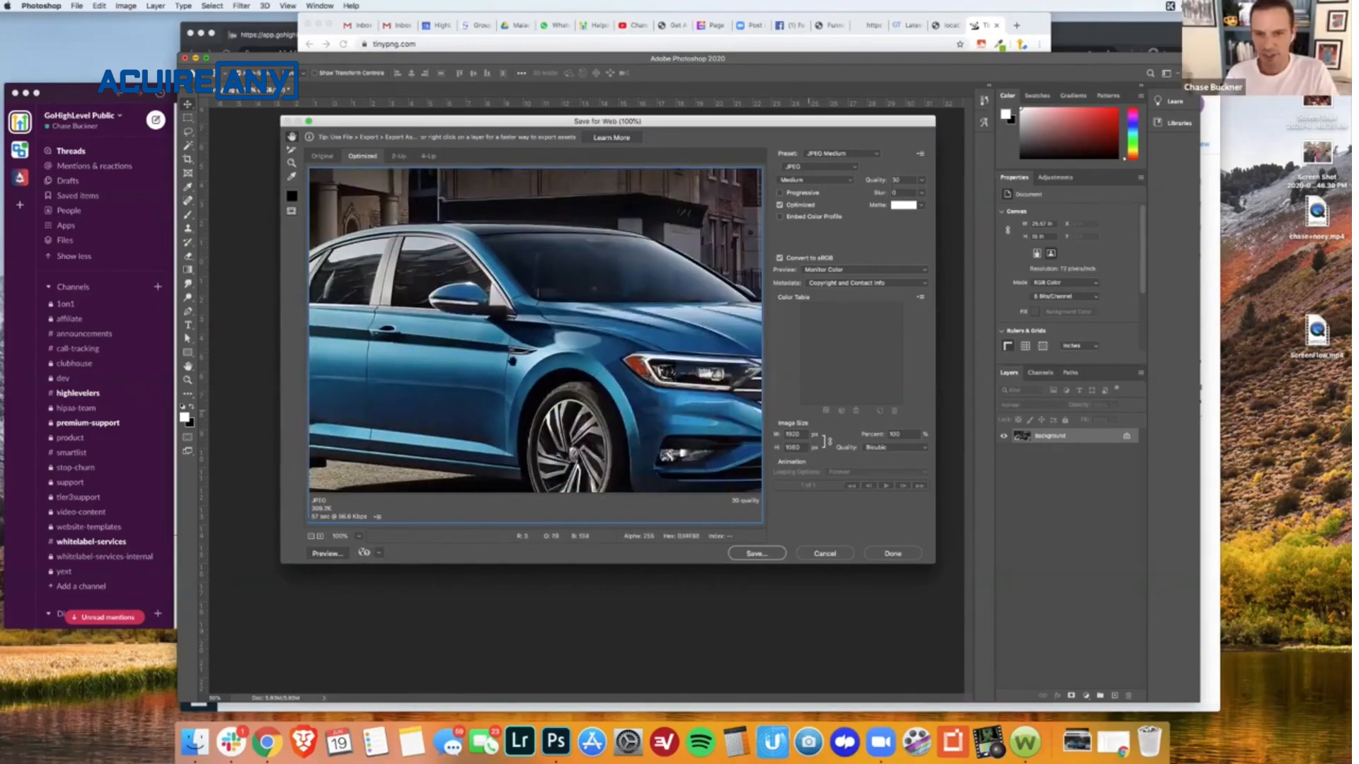
{"action": "left_click_drag", "start_coordinate": [752, 320], "coordinate": [710, 361]}
{"action": "left_click_drag", "start_coordinate": [554, 361], "coordinate": [588, 305]}
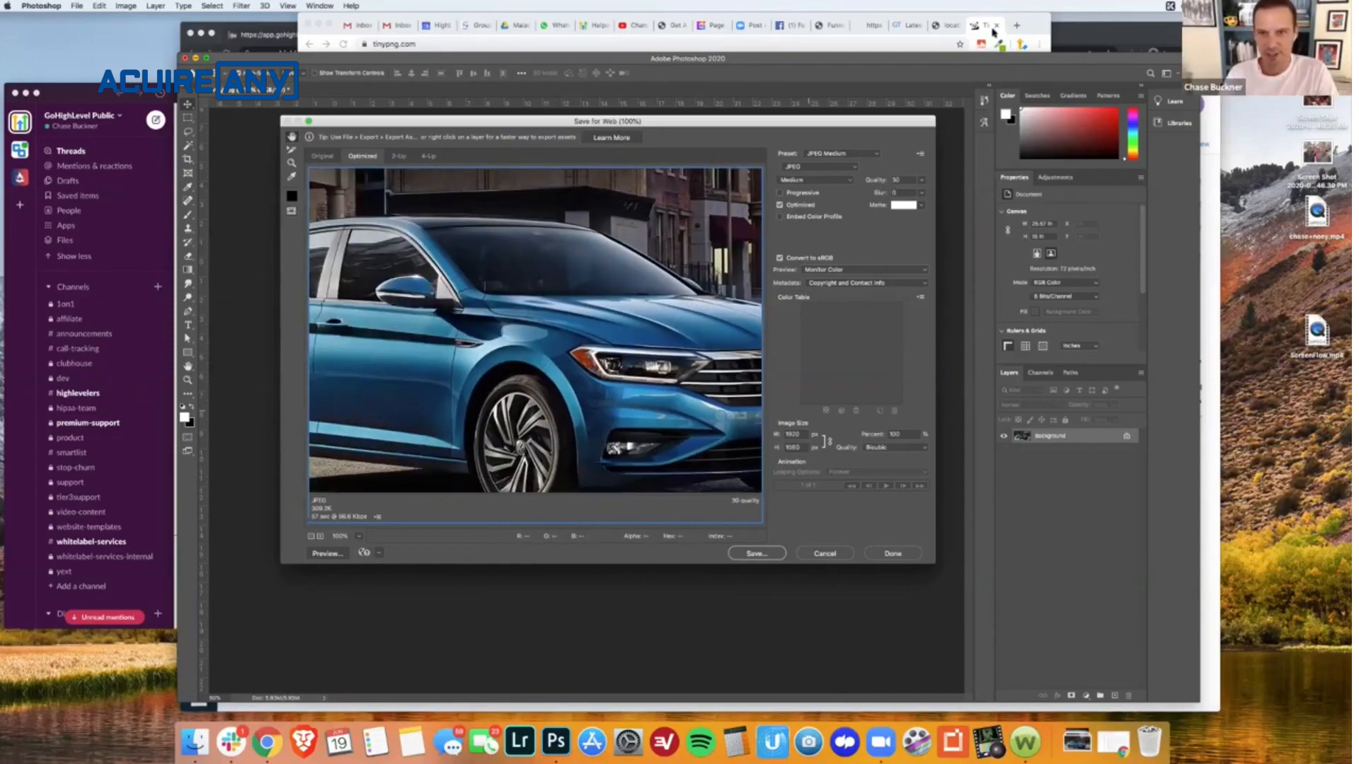
{"action": "left_click", "coordinate": [762, 559]}
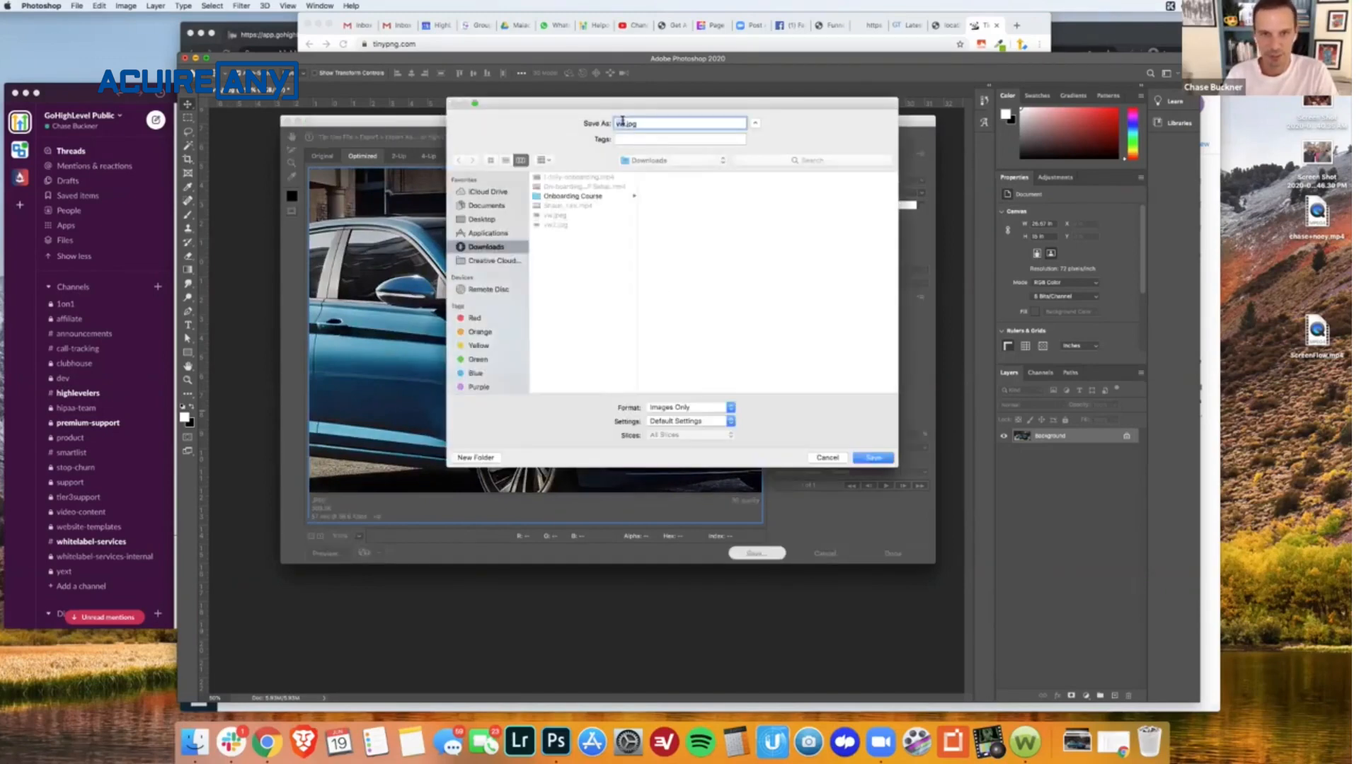
{"action": "left_click", "coordinate": [621, 123]}
{"action": "type", "text": "3"}
{"action": "left_click", "coordinate": [863, 456]}
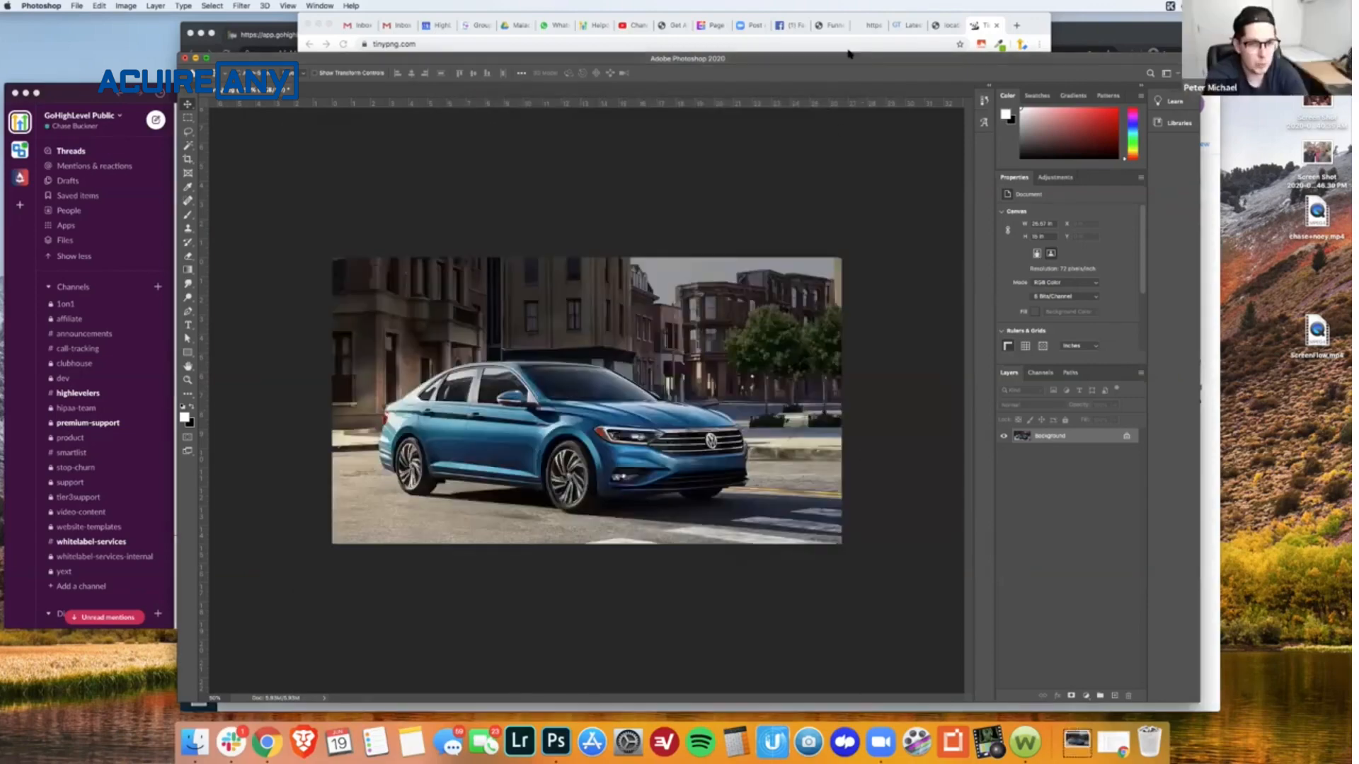
- Return to the funnel builder in Chrome, upload the resized car image, and use it as the hero section's background
{"action": "left_click", "coordinate": [831, 25]}
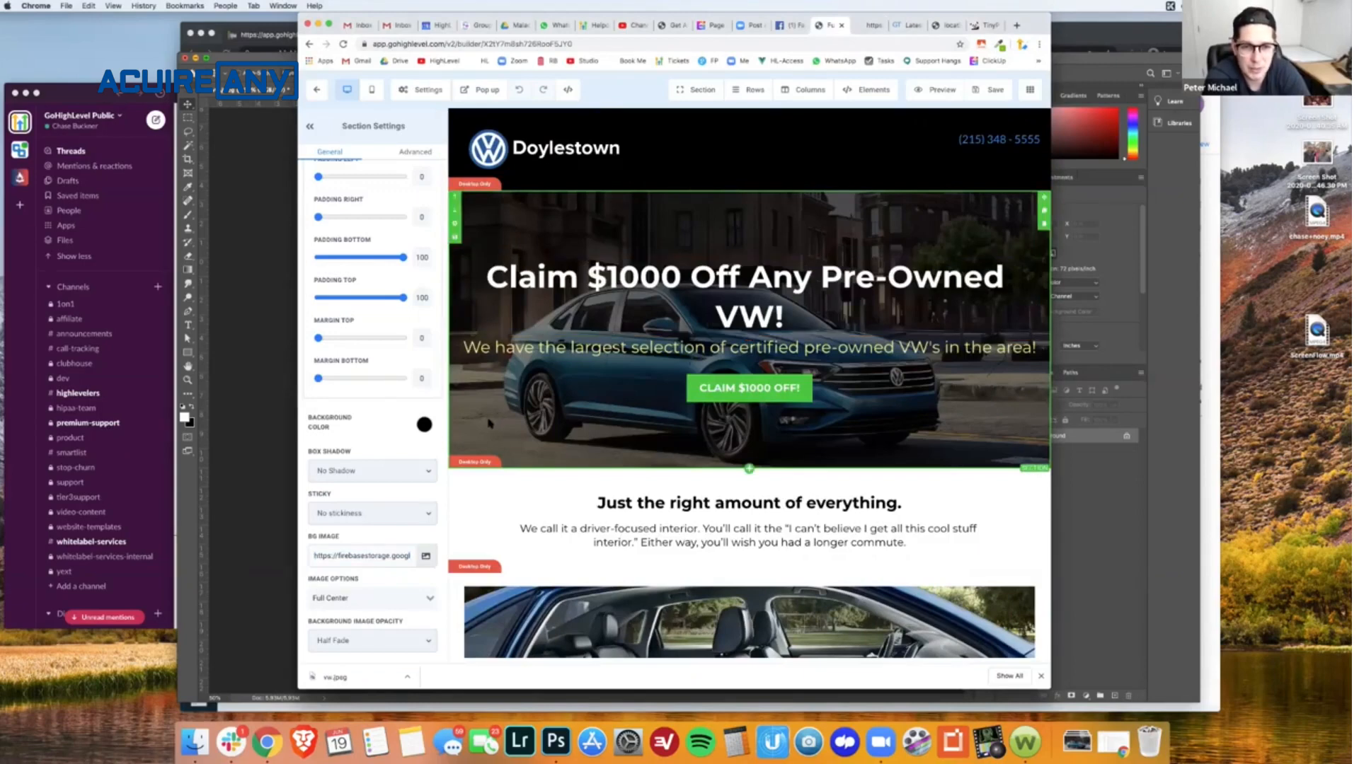
{"action": "scroll", "coordinate": [395, 451], "scroll_direction": "down", "scroll_amount": 1}
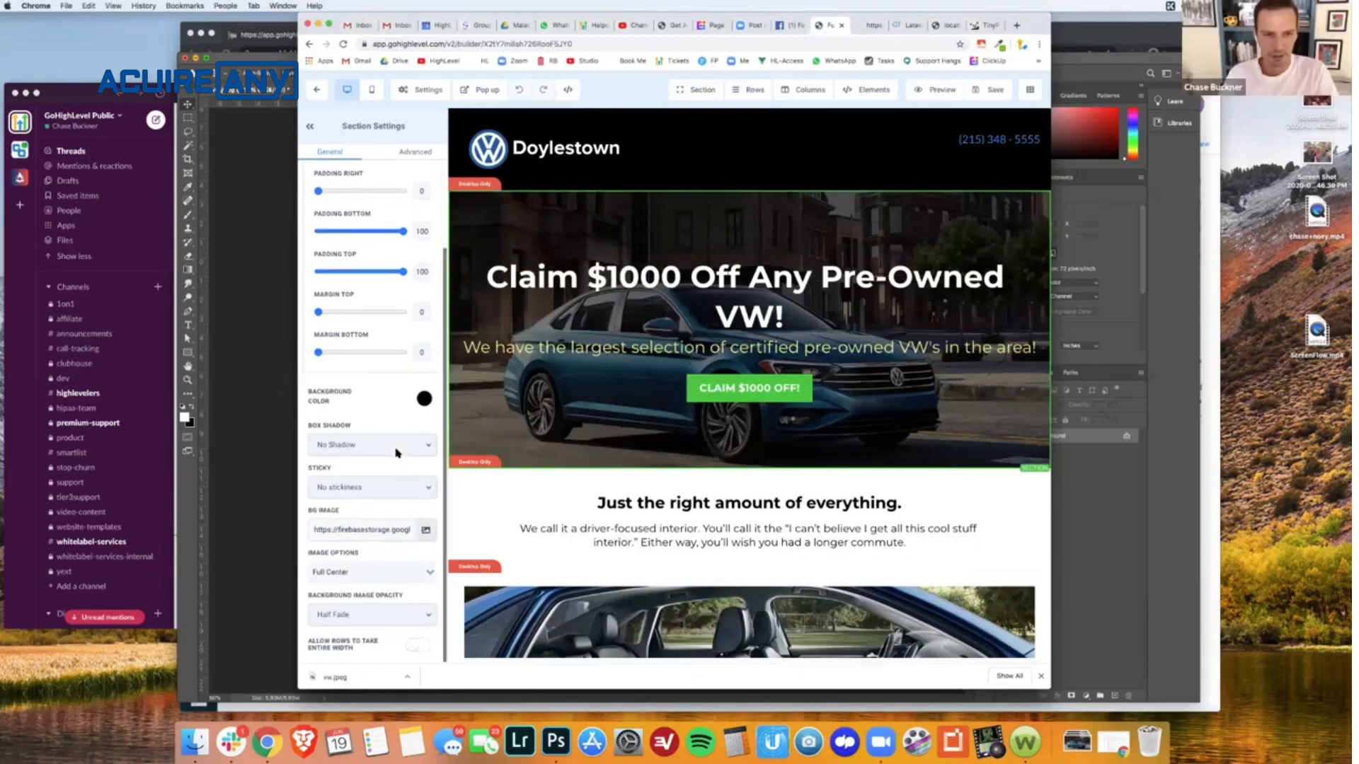
{"action": "left_click", "coordinate": [426, 530]}
{"action": "left_click", "coordinate": [1013, 92]}
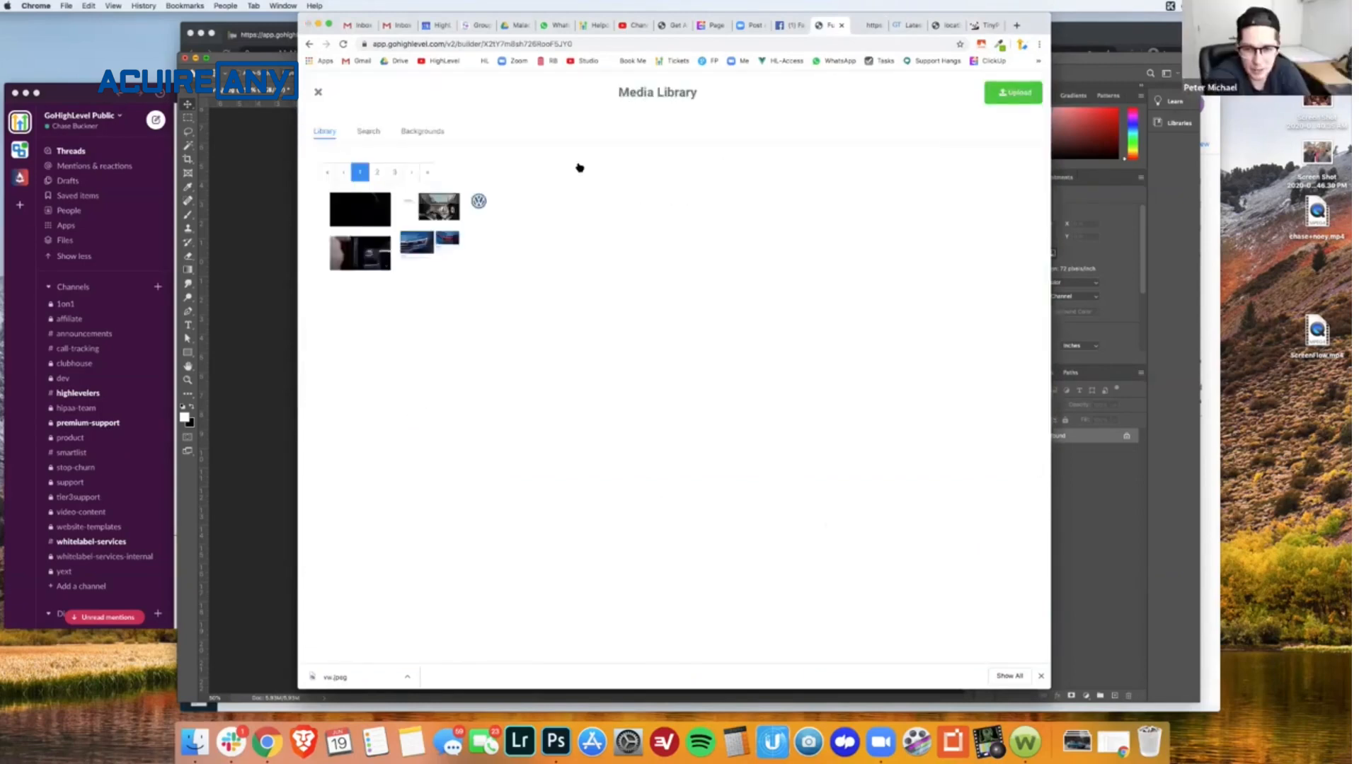
{"action": "double_click", "coordinate": [592, 135]}
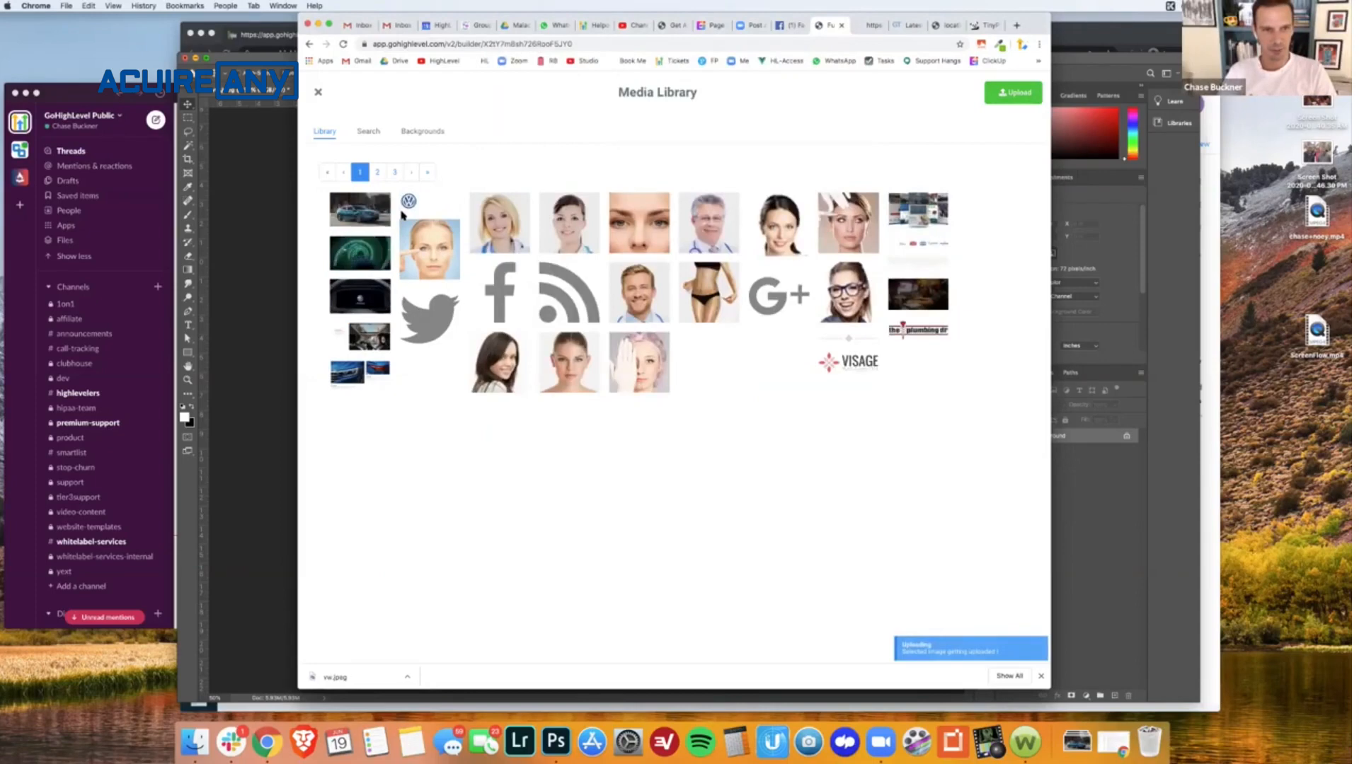
{"action": "left_click", "coordinate": [347, 211]}
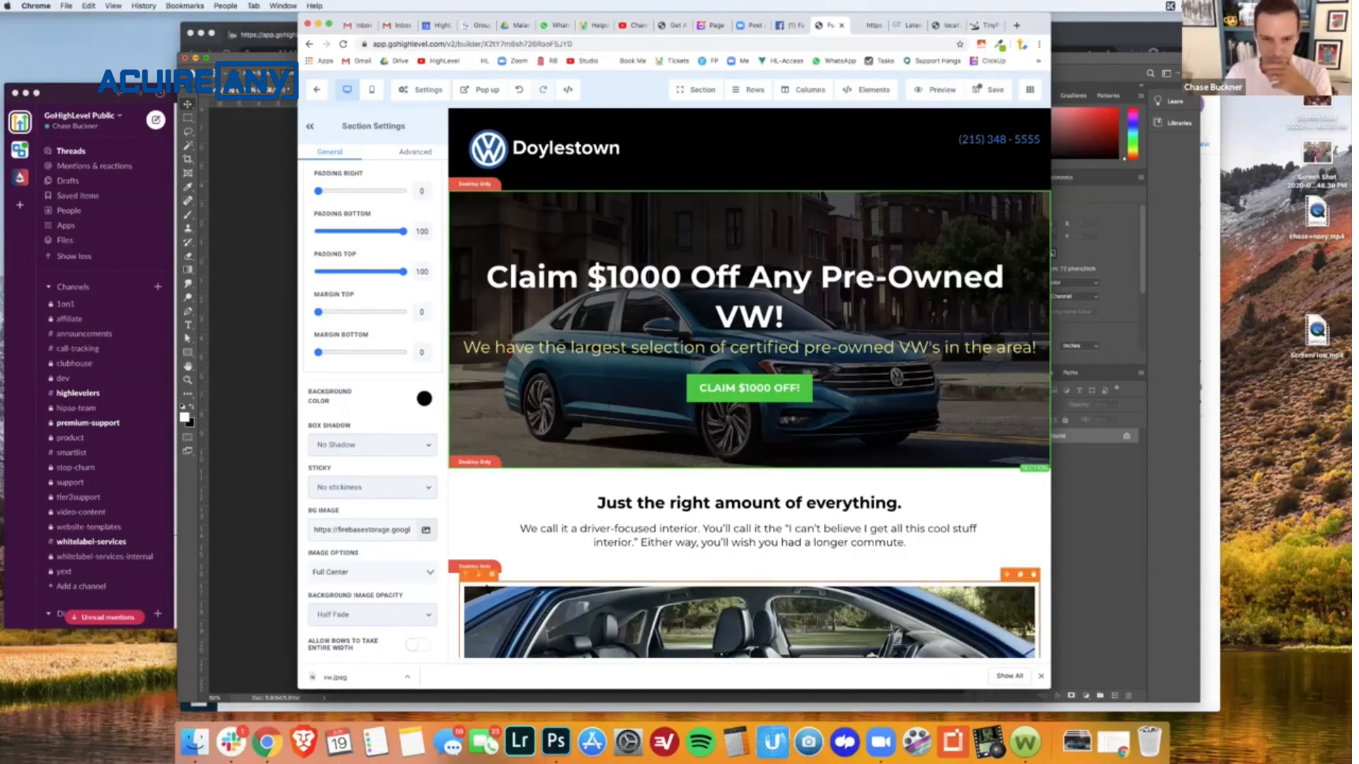
- Copy the image URL of the car interior picture on the funnel page and open it in a new tab
{"action": "scroll", "coordinate": [703, 343], "scroll_direction": "down", "scroll_amount": 4}
{"action": "scroll", "coordinate": [703, 342], "scroll_direction": "down", "scroll_amount": 2}
{"action": "left_click", "coordinate": [703, 342]}
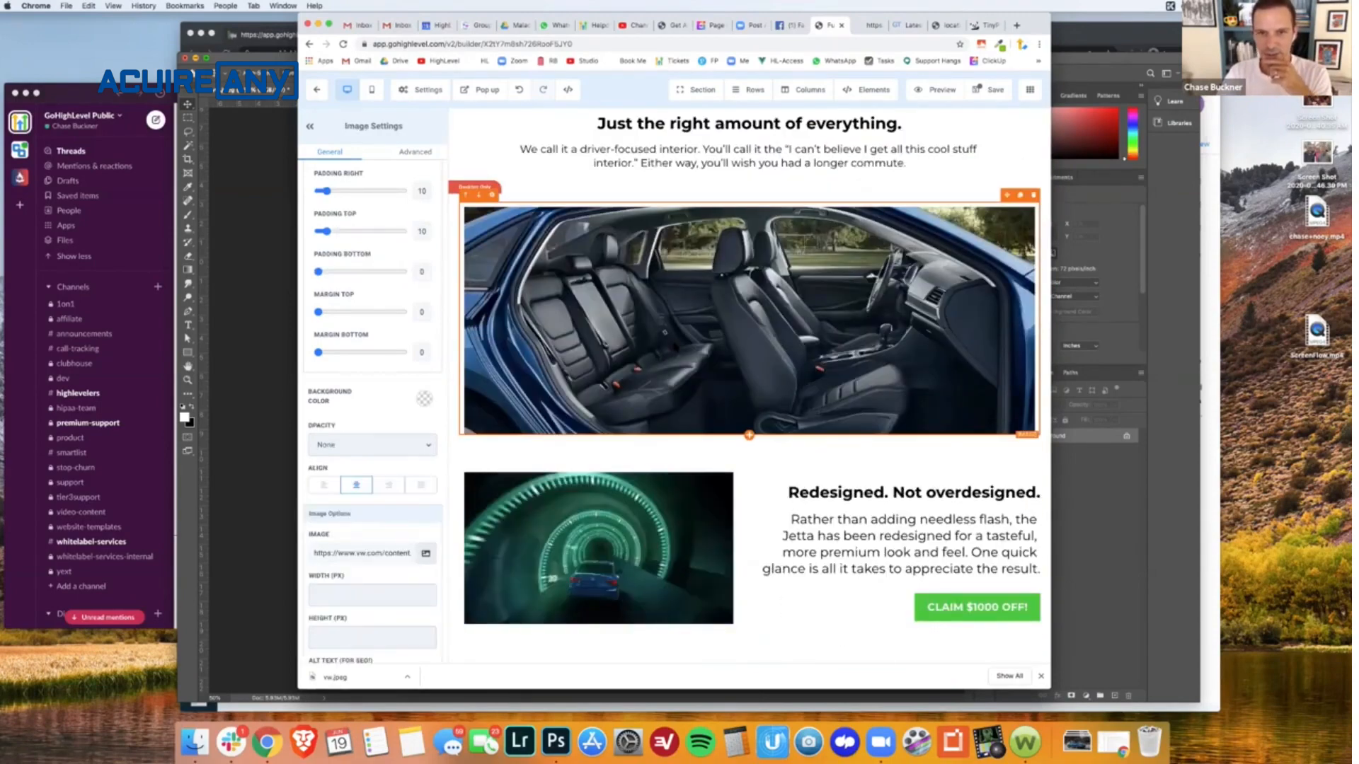
{"action": "triple_click", "coordinate": [345, 555]}
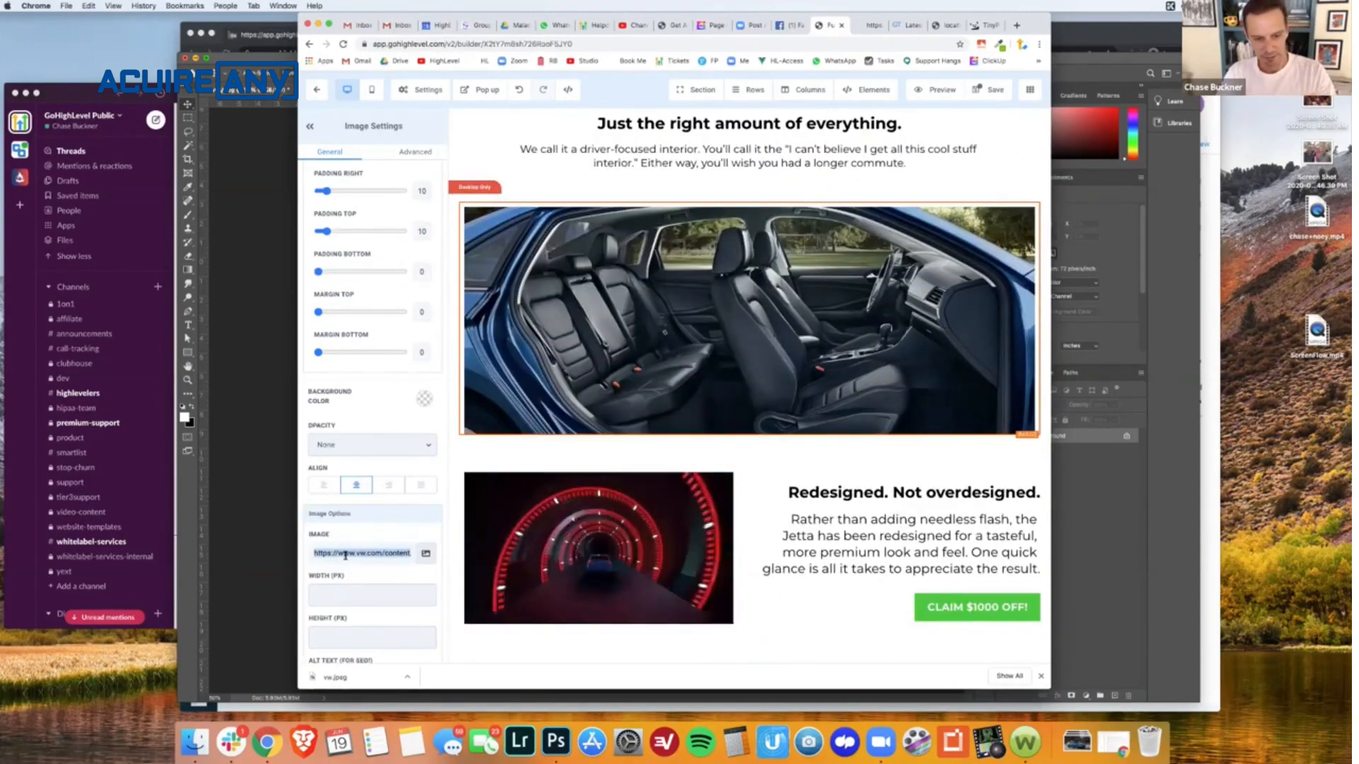
{"action": "key", "text": "ctrl+c"}
{"action": "key", "text": "ctrl+t"}
{"action": "key", "text": "ctrl+v"}
{"action": "key", "text": "Return"}
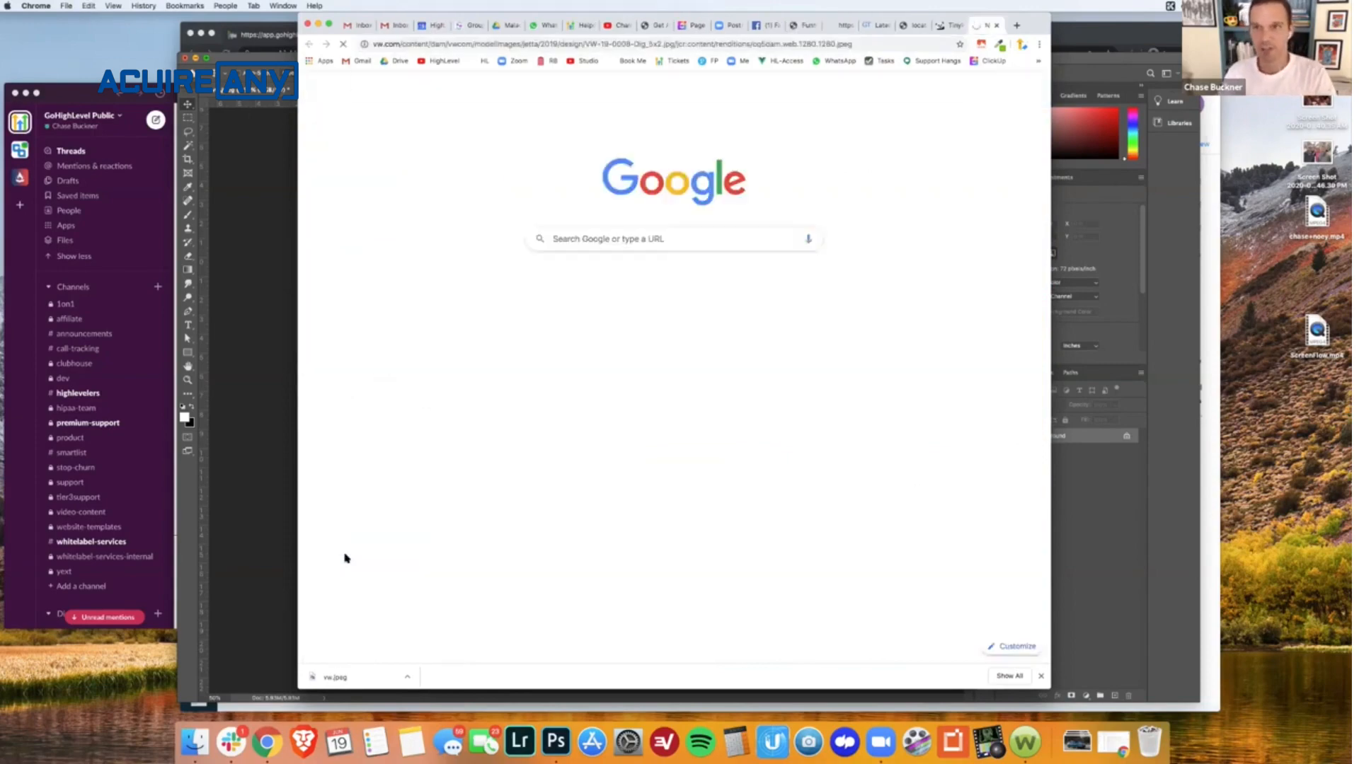
- Save the car interior image to the Downloads folder as vw-int.jpeg
{"action": "right_click", "coordinate": [611, 412]}
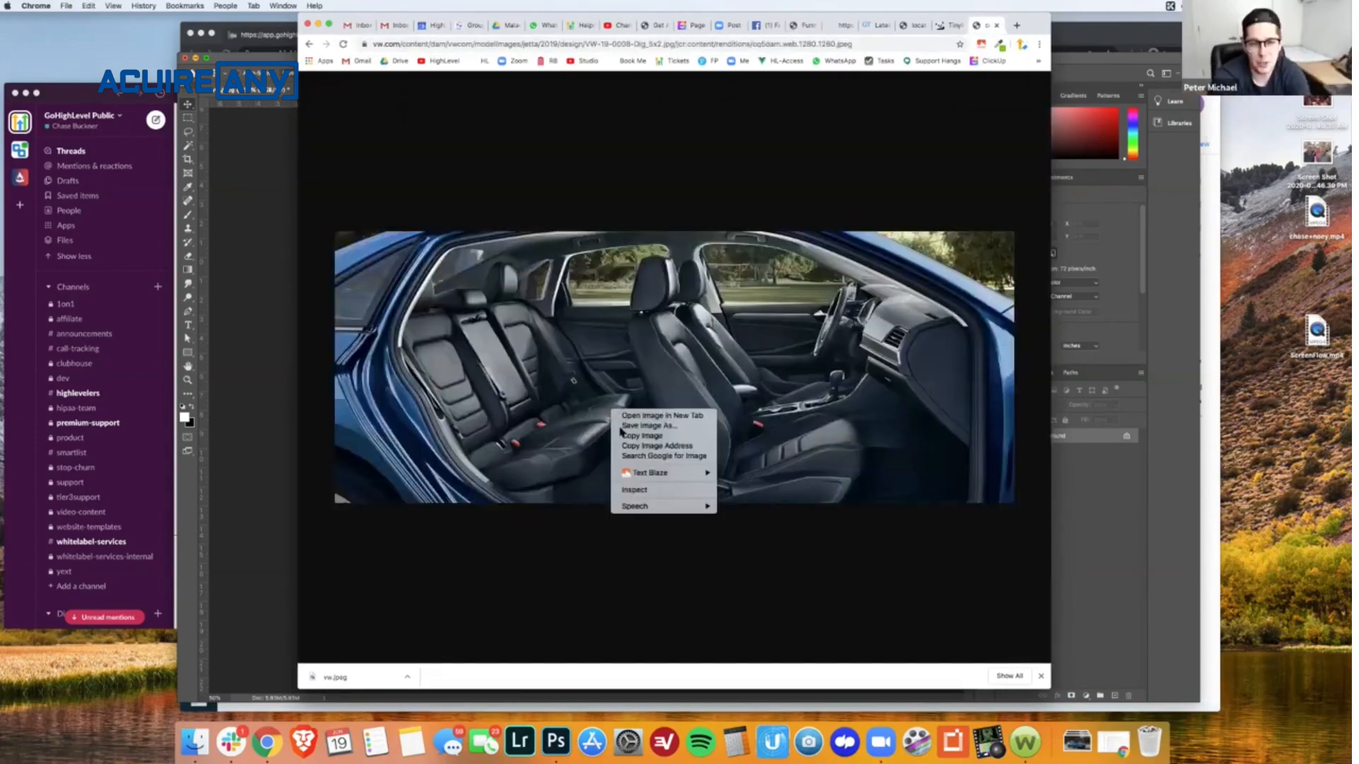
{"action": "left_click", "coordinate": [637, 427]}
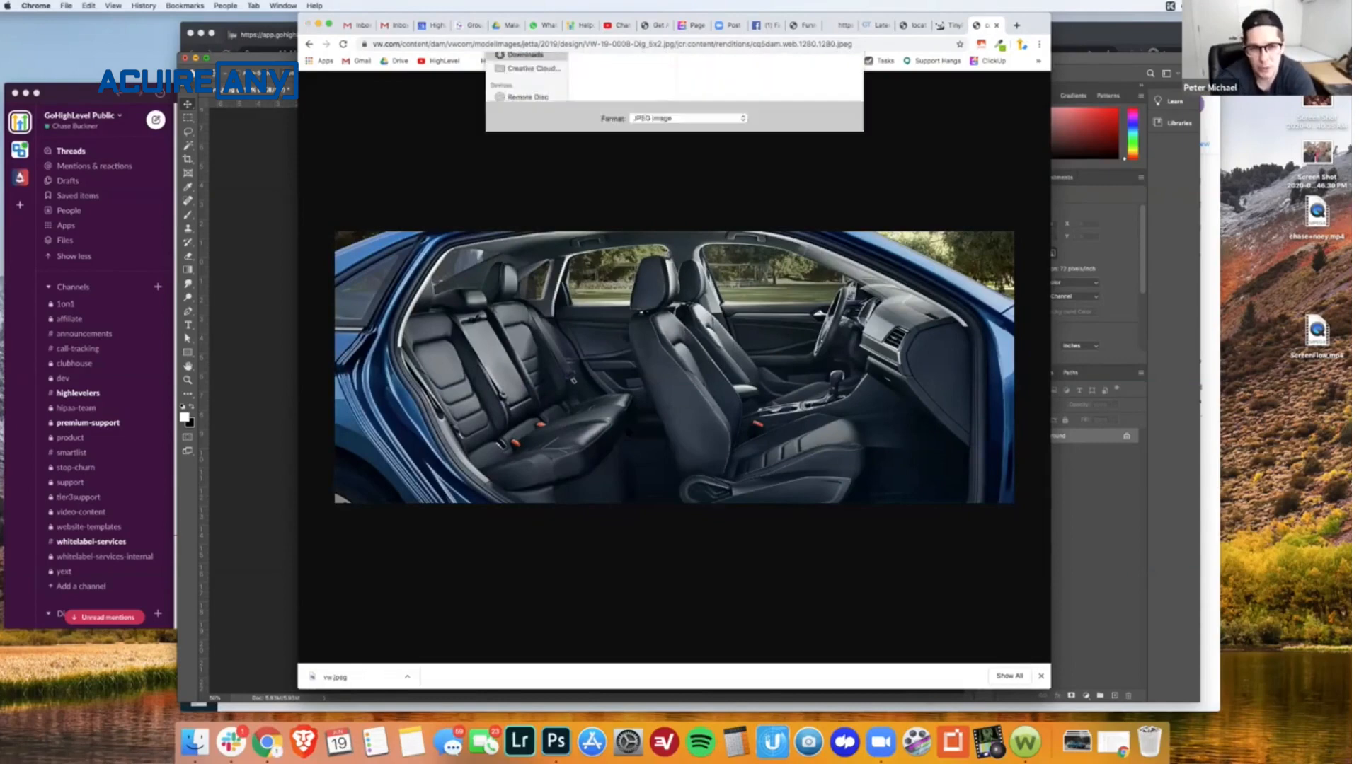
{"action": "type", "text": "v"}
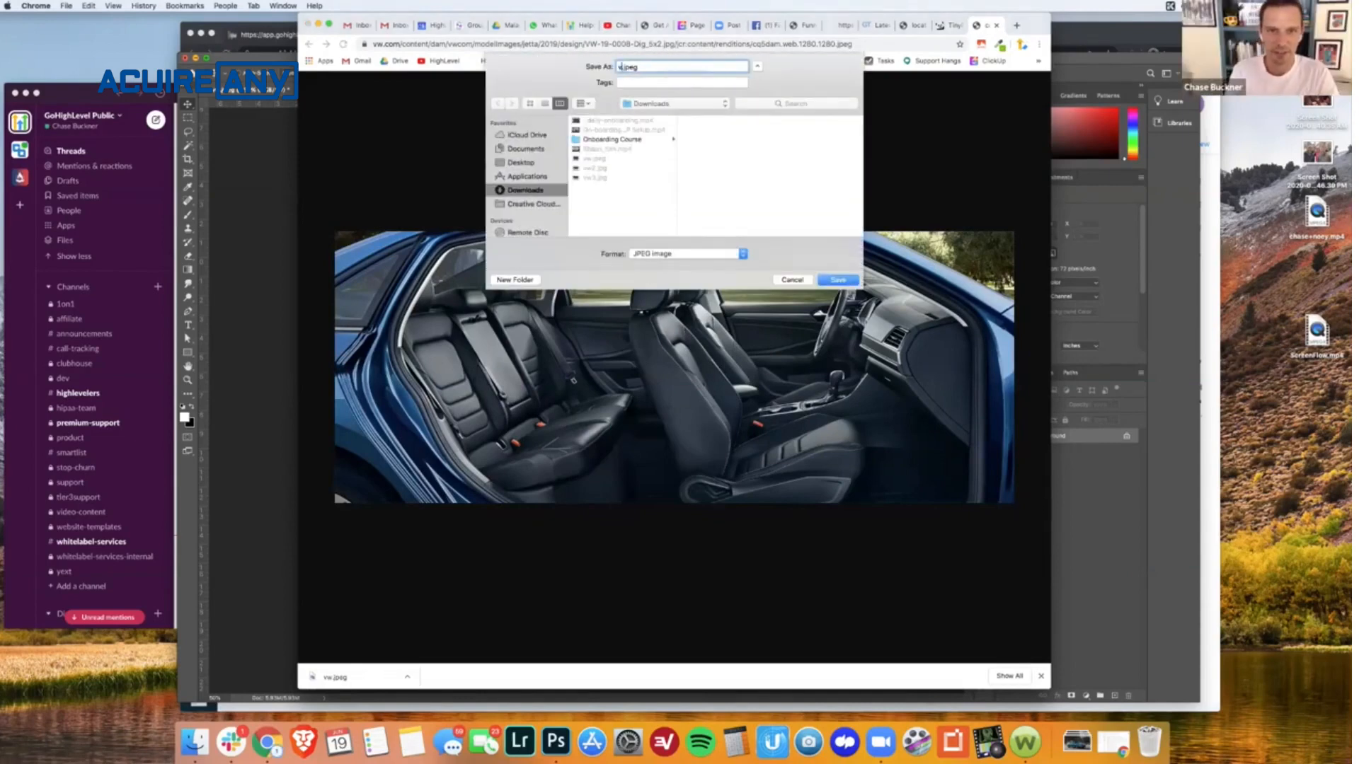
{"action": "type", "text": "w"}
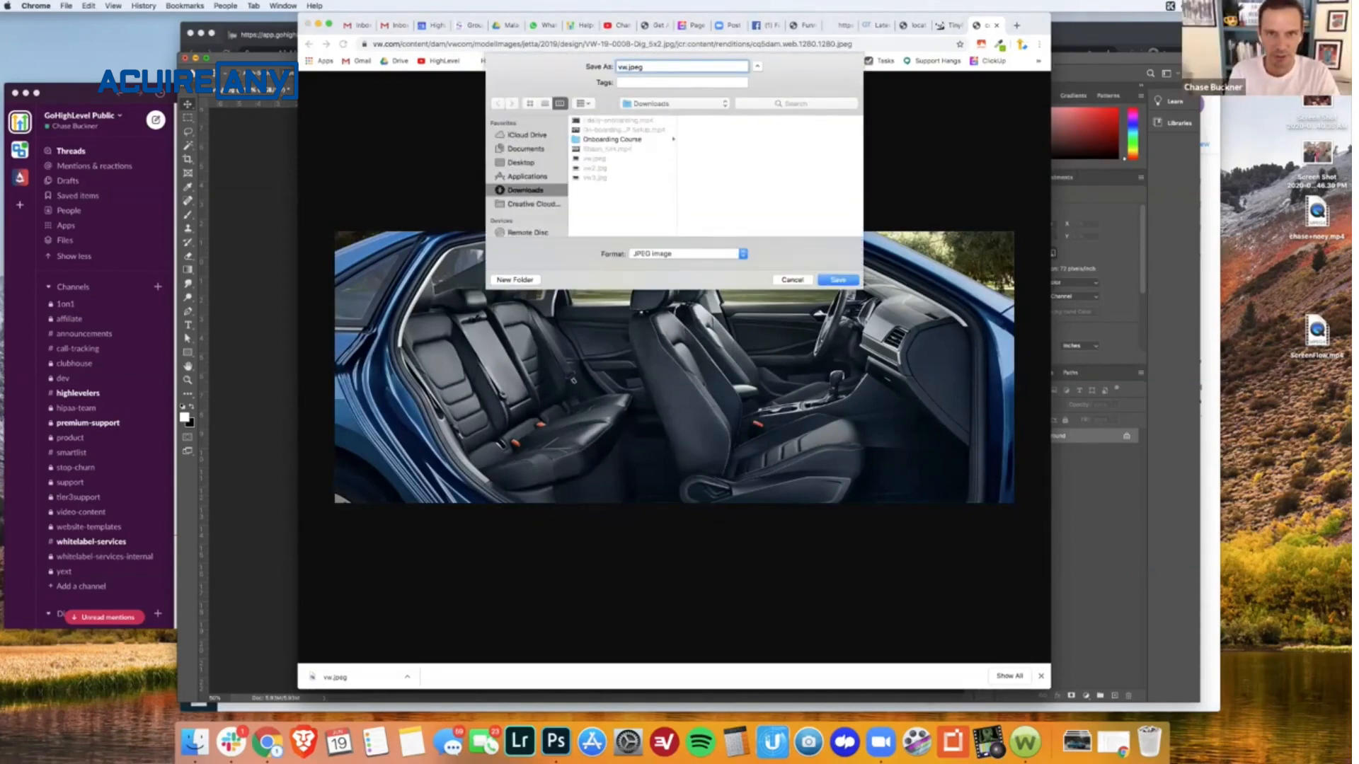
{"action": "type", "text": "-int"}
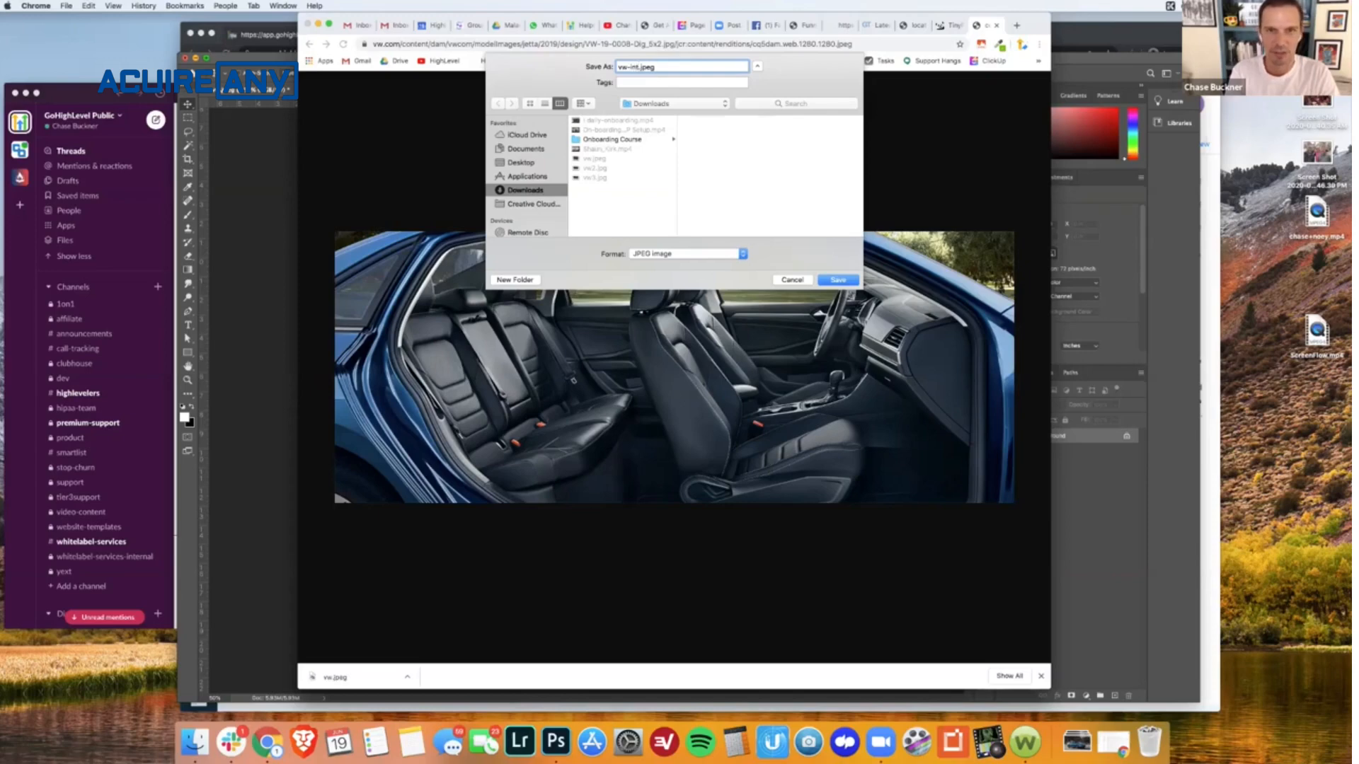
{"action": "key", "text": "Return"}
- Switch to Photoshop, open vw-int.jpeg from the Downloads folder, and check its pixel dimensions in Image Size
{"action": "left_click", "coordinate": [273, 460]}
{"action": "key", "text": "super+o"}
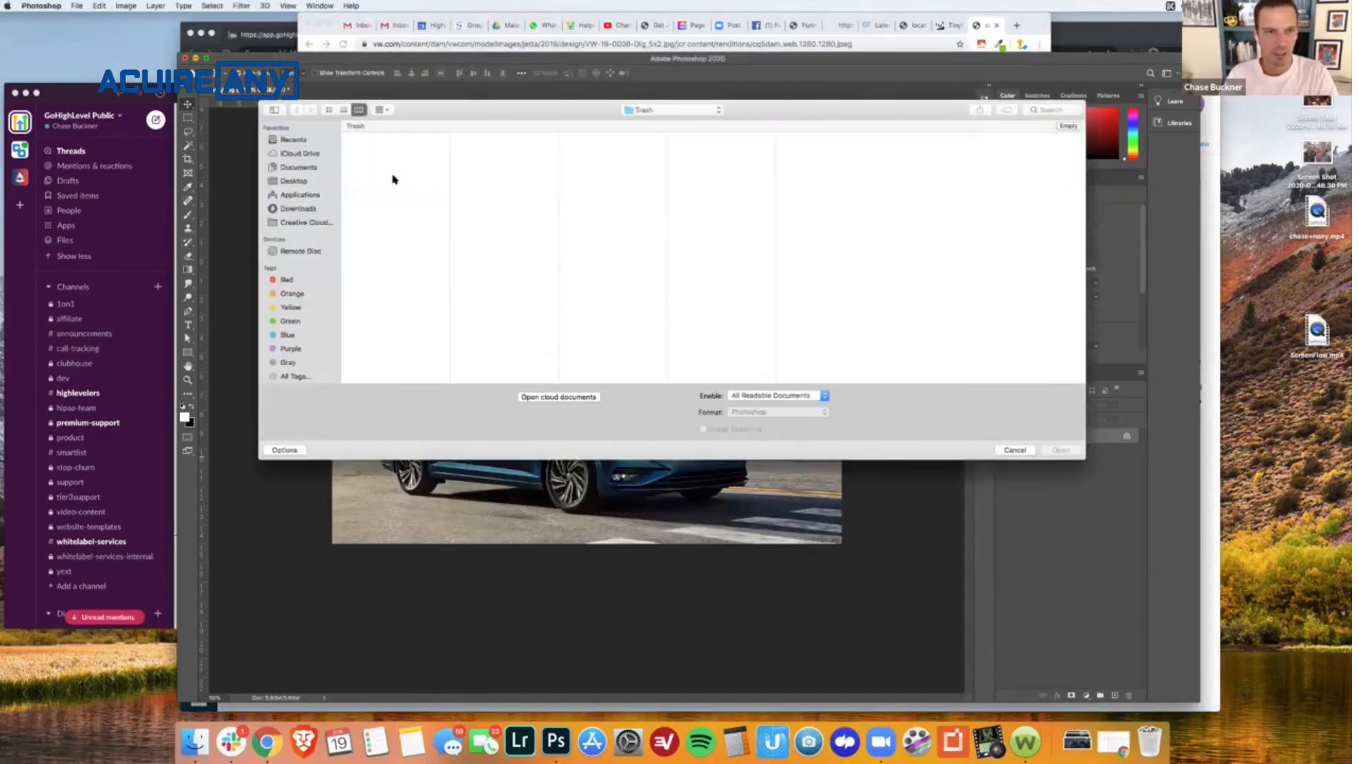
{"action": "left_click", "coordinate": [300, 209]}
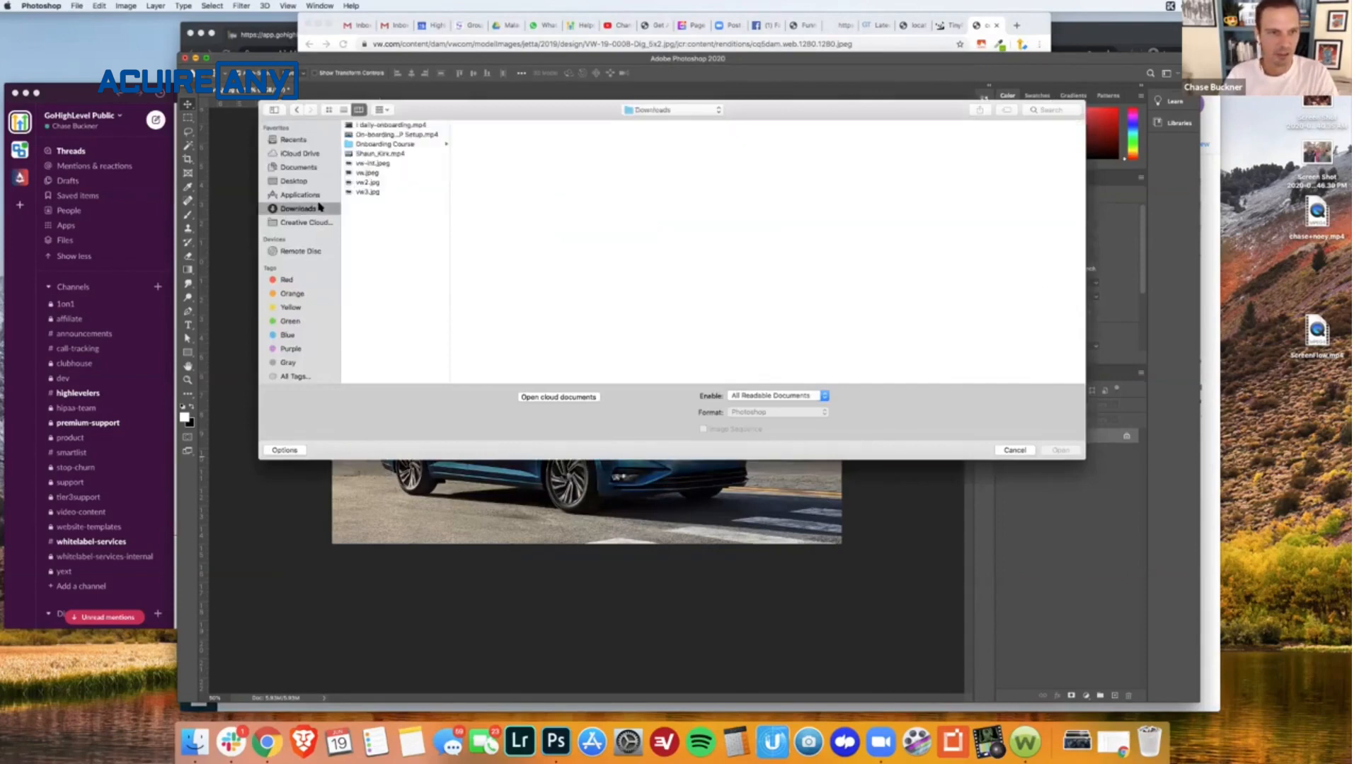
{"action": "double_click", "coordinate": [384, 164]}
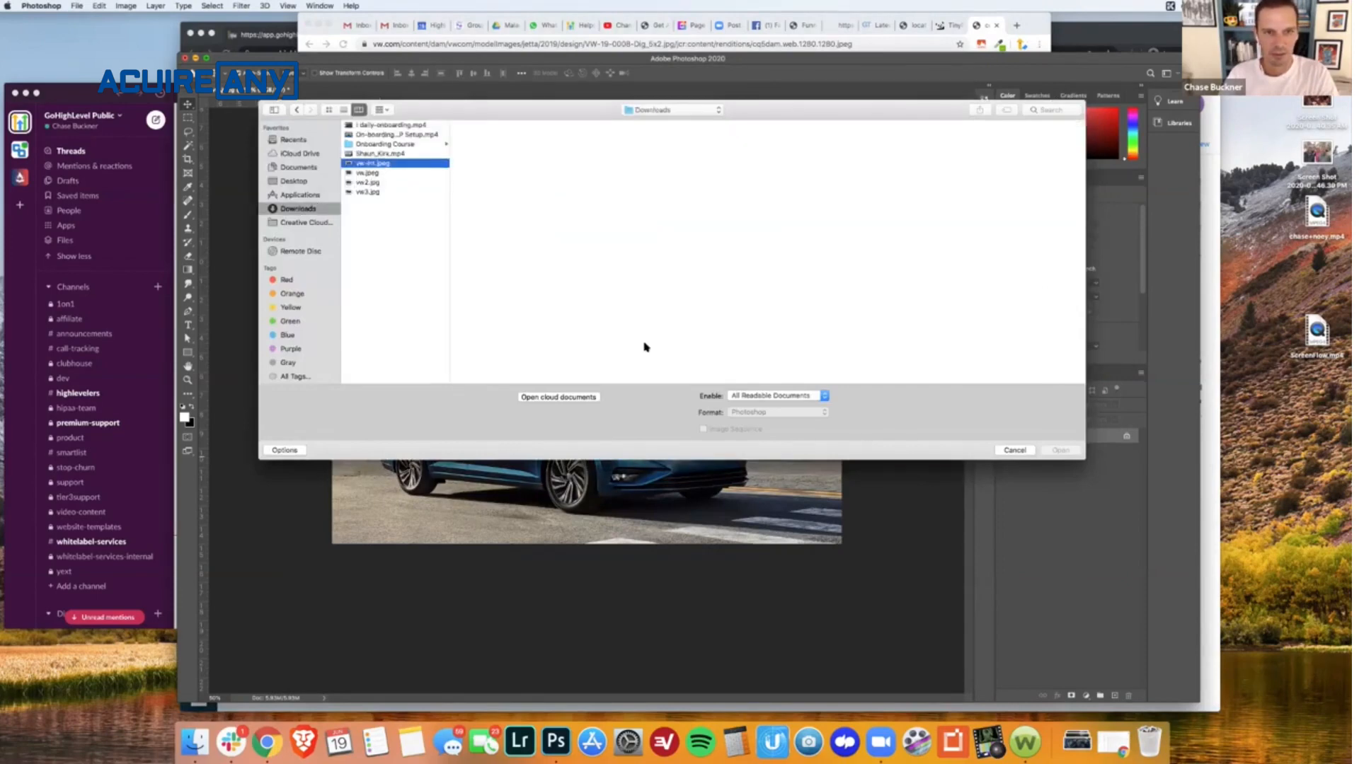
{"action": "key", "text": "super+alt+i"}
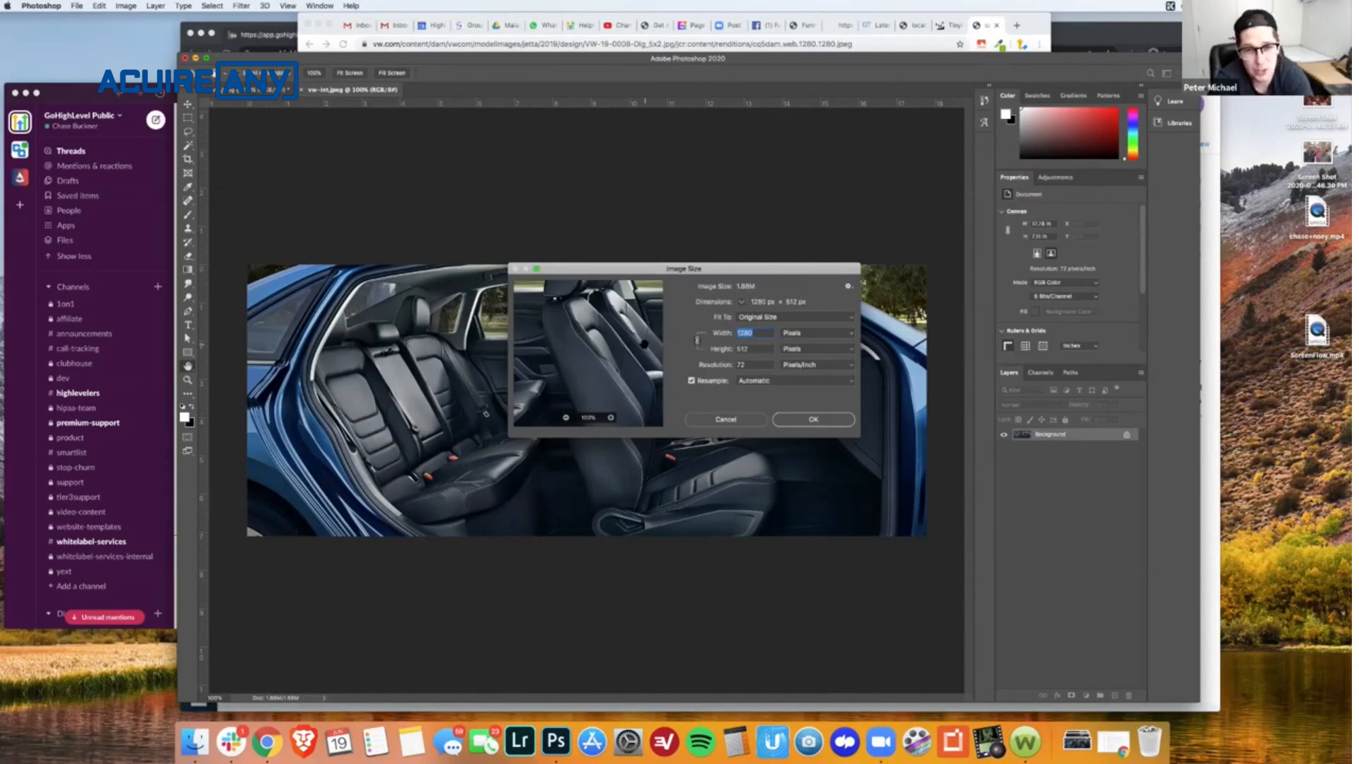
- Return to Chrome and view the GTmetrix performance report for the funnel page
{"action": "left_click", "coordinate": [1030, 32]}
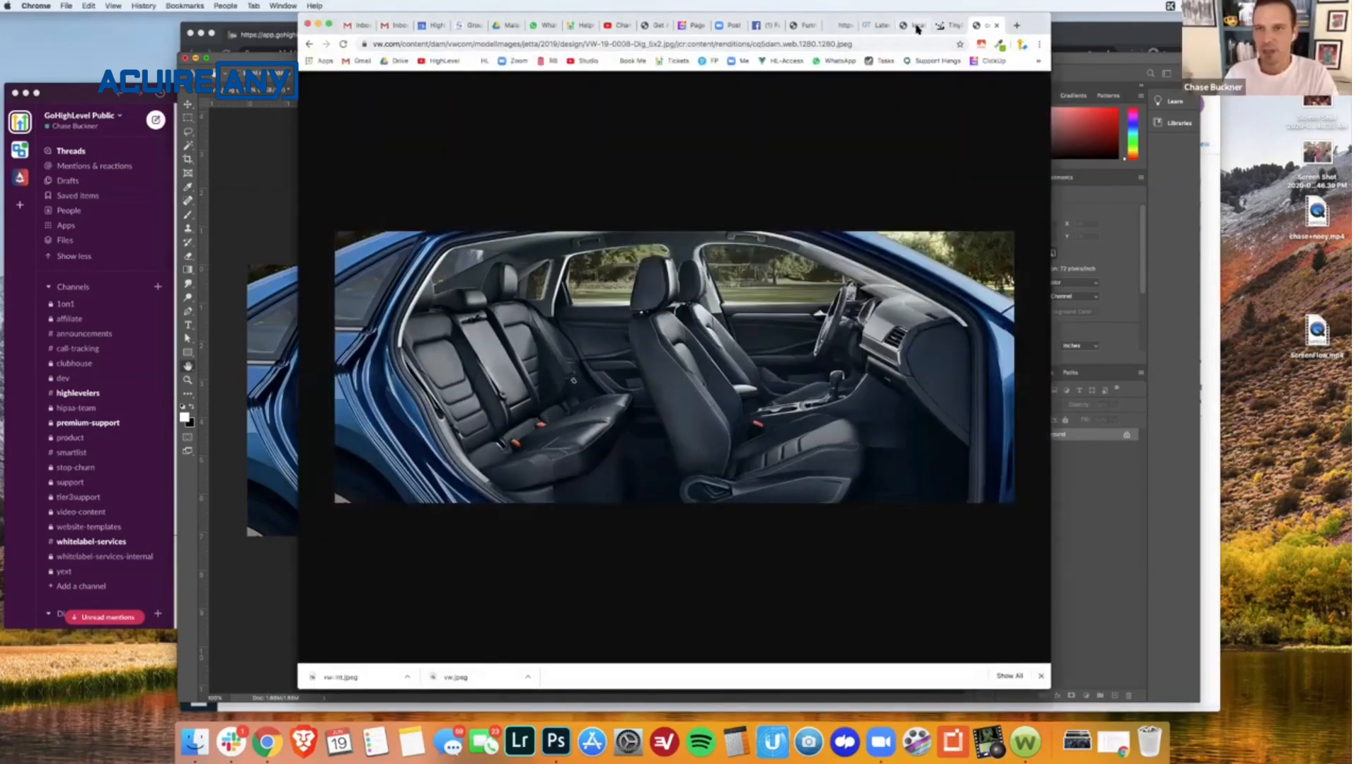
{"action": "left_click", "coordinate": [917, 27]}
{"action": "left_click", "coordinate": [876, 30]}
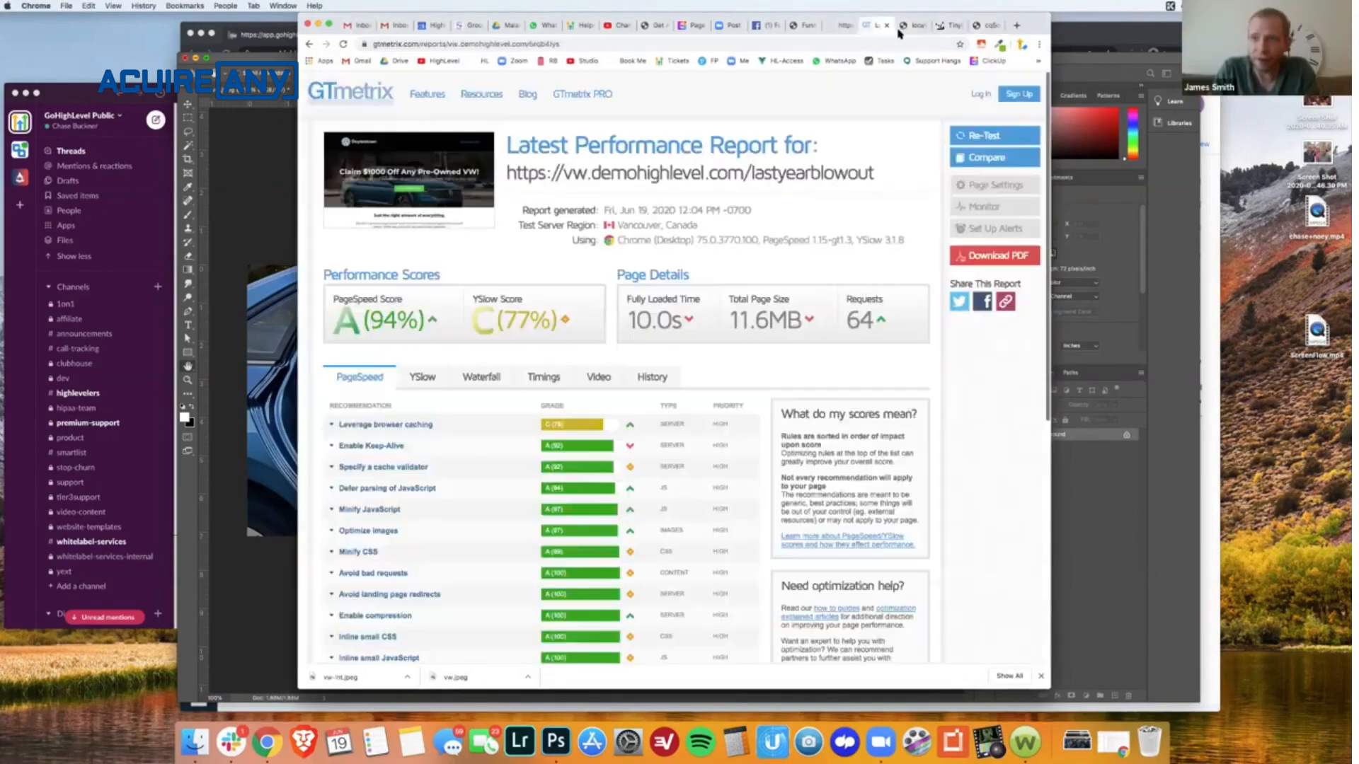
- Go to the live funnel page and inspect the car interior image's displayed size in the developer tools
{"action": "left_click", "coordinate": [837, 32]}
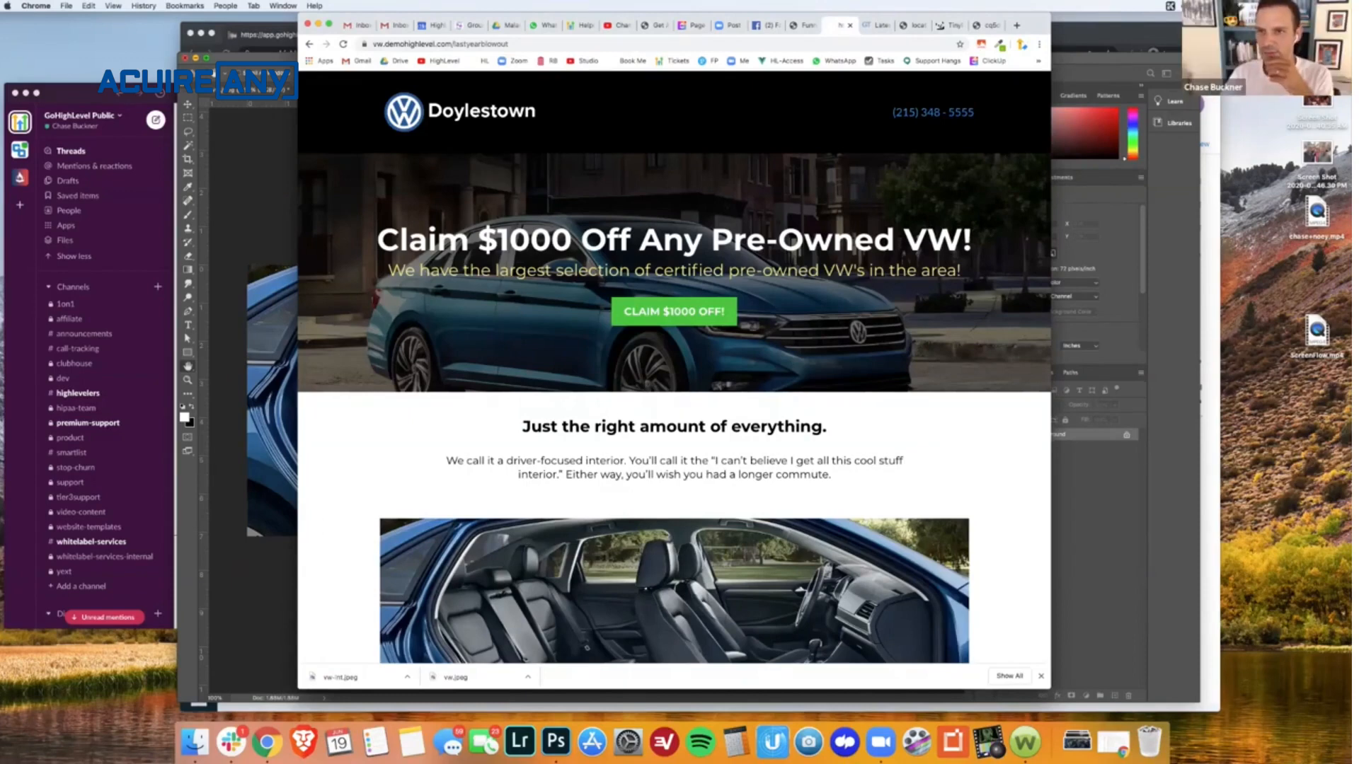
{"action": "scroll", "coordinate": [674, 375], "scroll_direction": "down", "scroll_amount": 1}
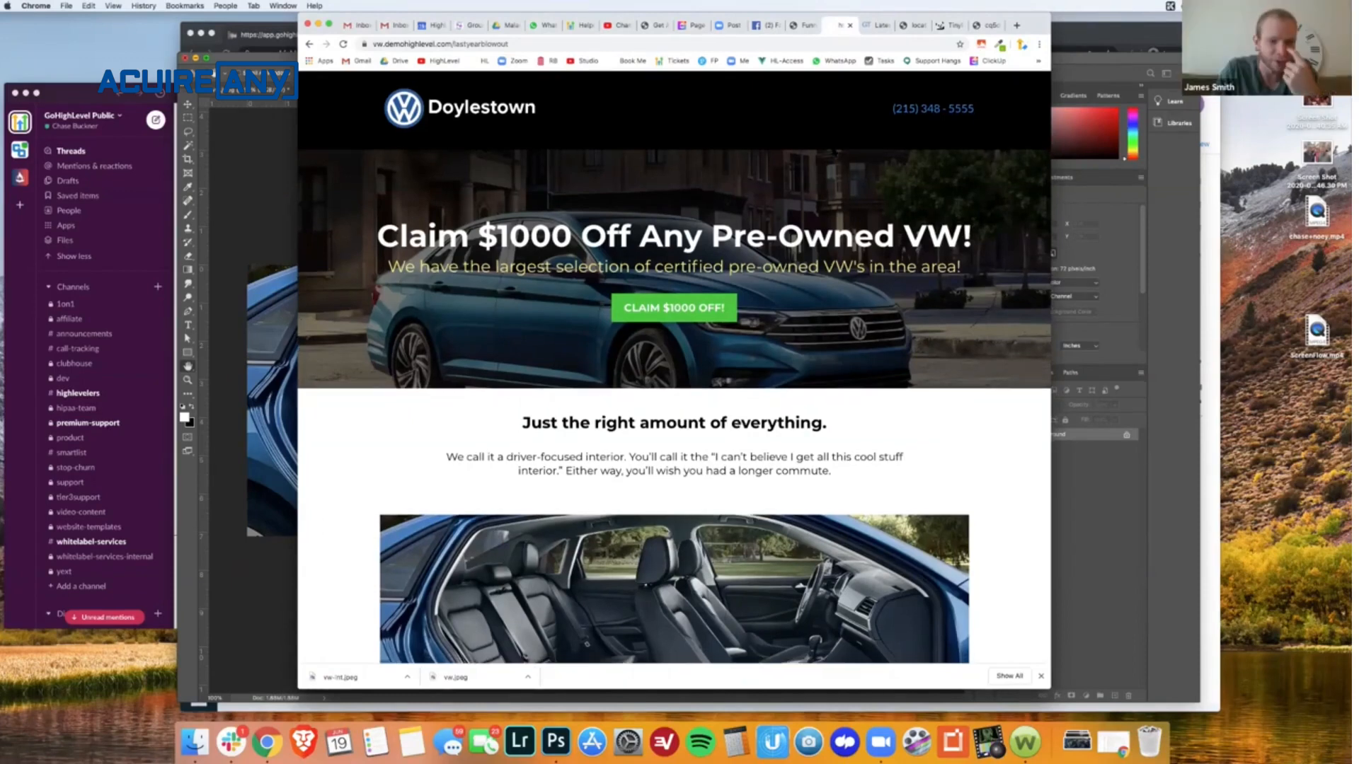
{"action": "scroll", "coordinate": [833, 152], "scroll_direction": "down", "scroll_amount": 2}
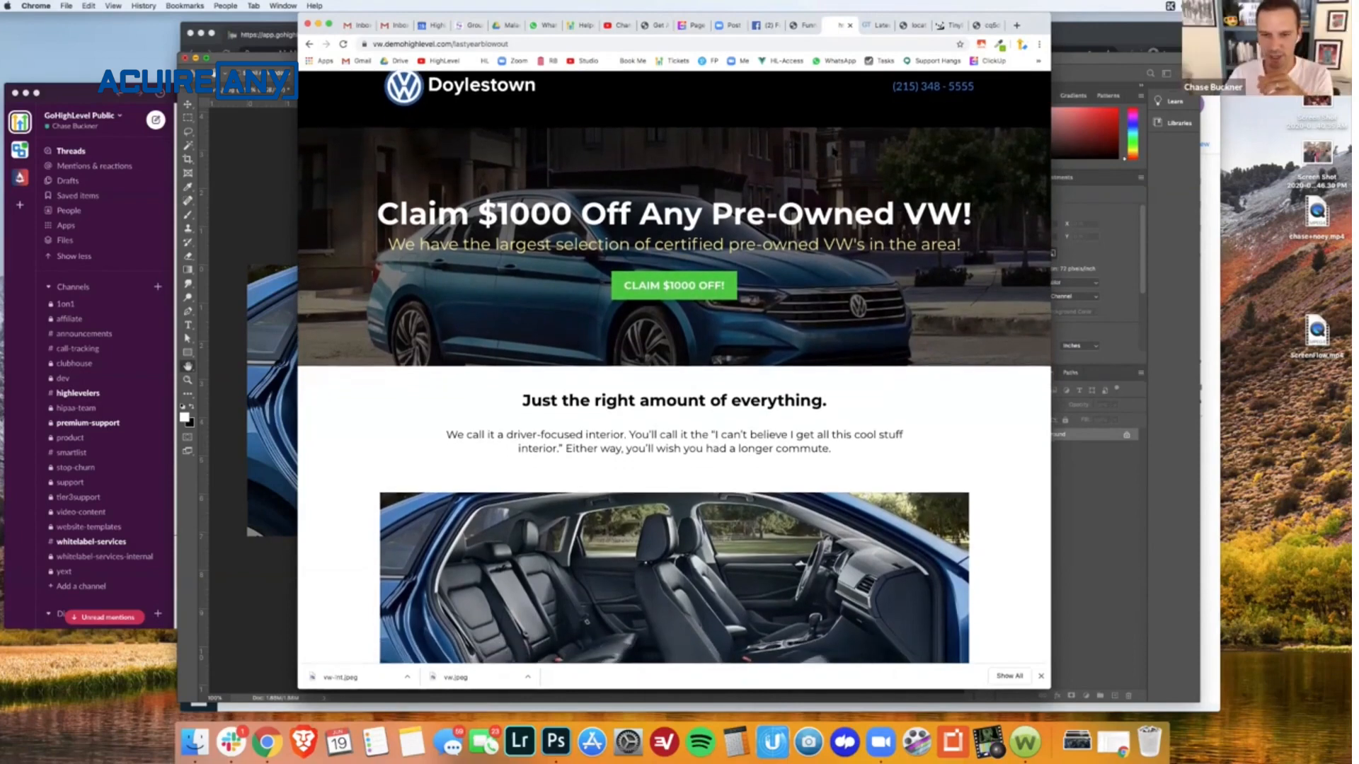
{"action": "scroll", "coordinate": [834, 152], "scroll_direction": "down", "scroll_amount": 5}
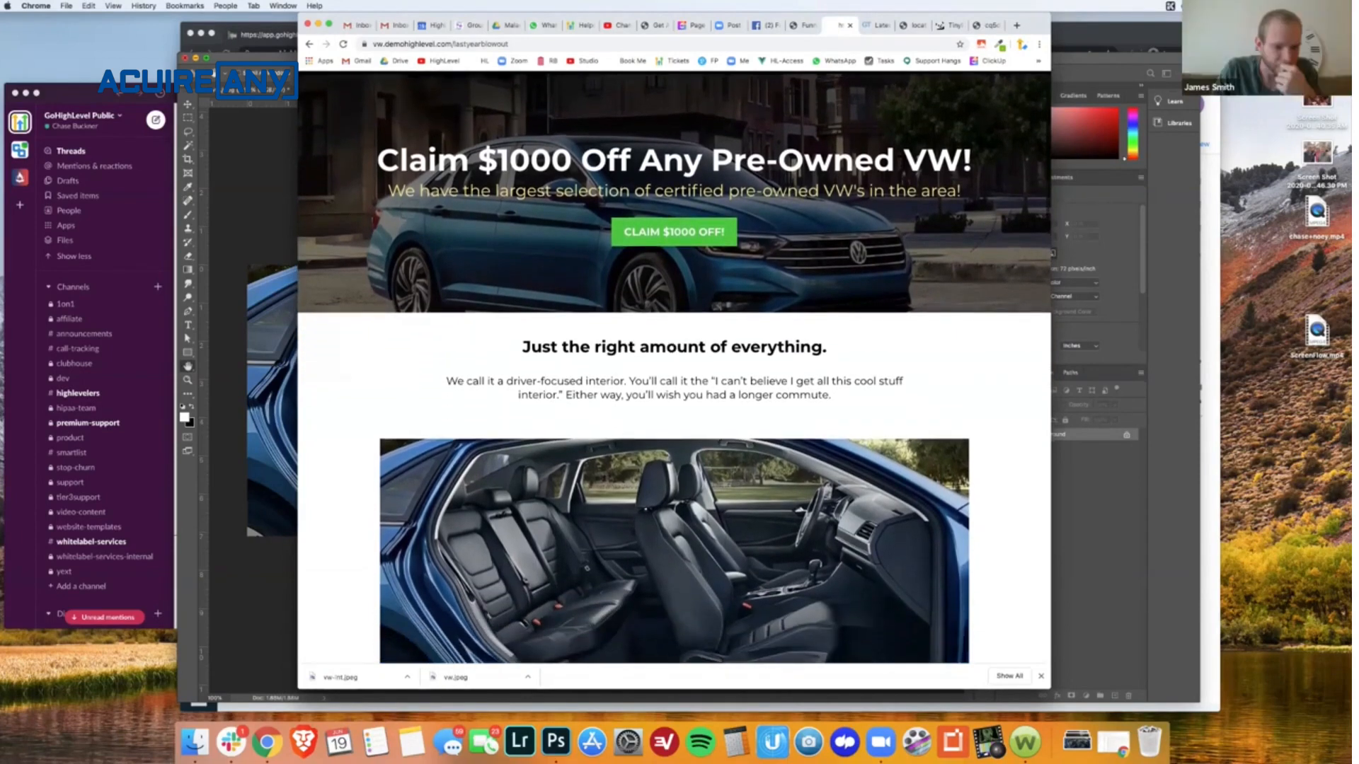
{"action": "scroll", "coordinate": [674, 368], "scroll_direction": "down", "scroll_amount": 5}
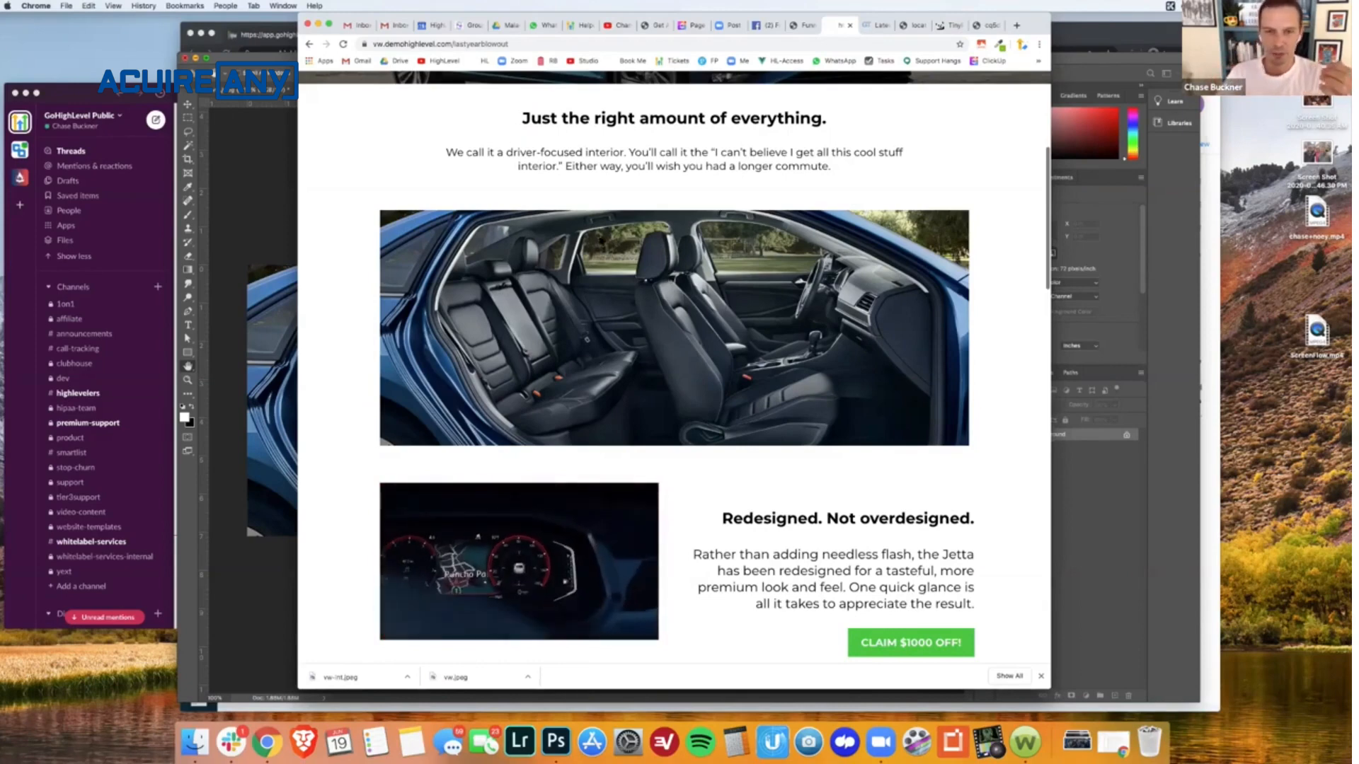
{"action": "right_click", "coordinate": [617, 280]}
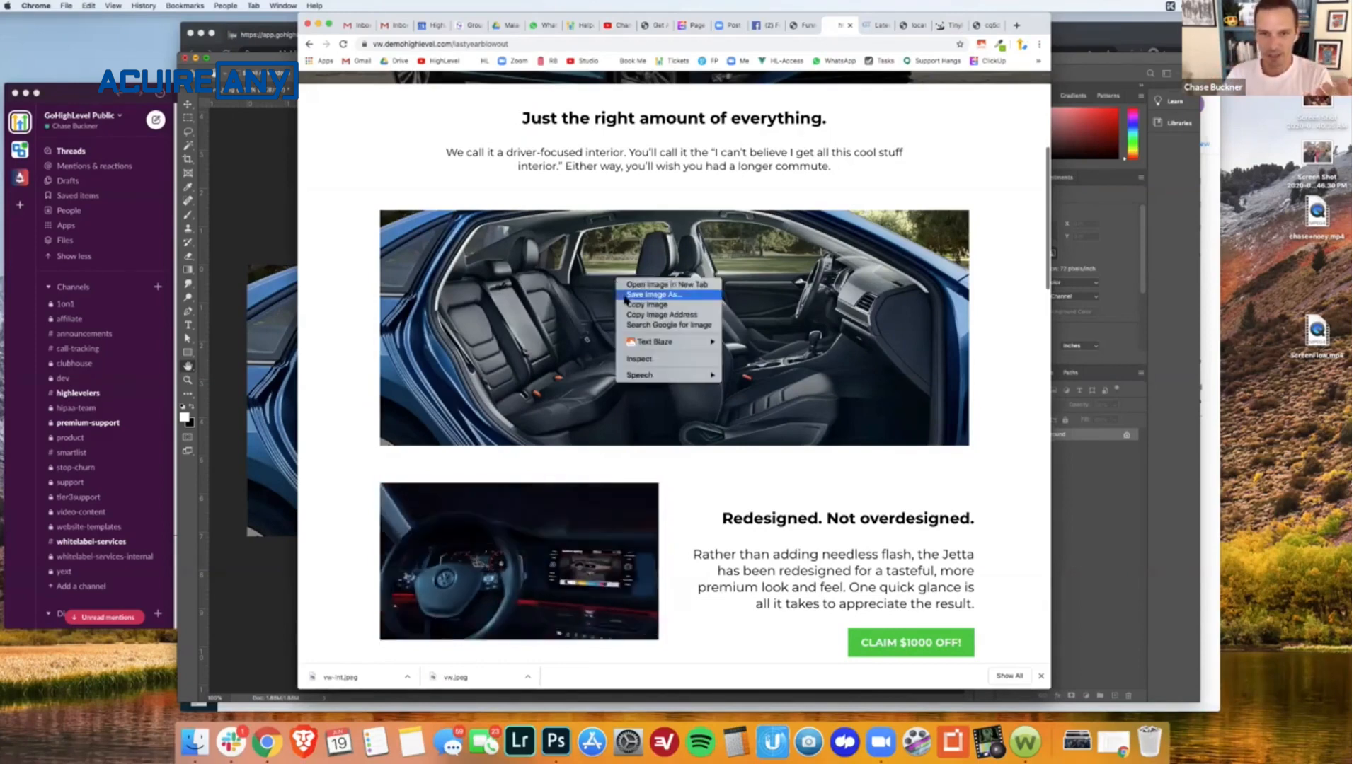
{"action": "left_click", "coordinate": [641, 360]}
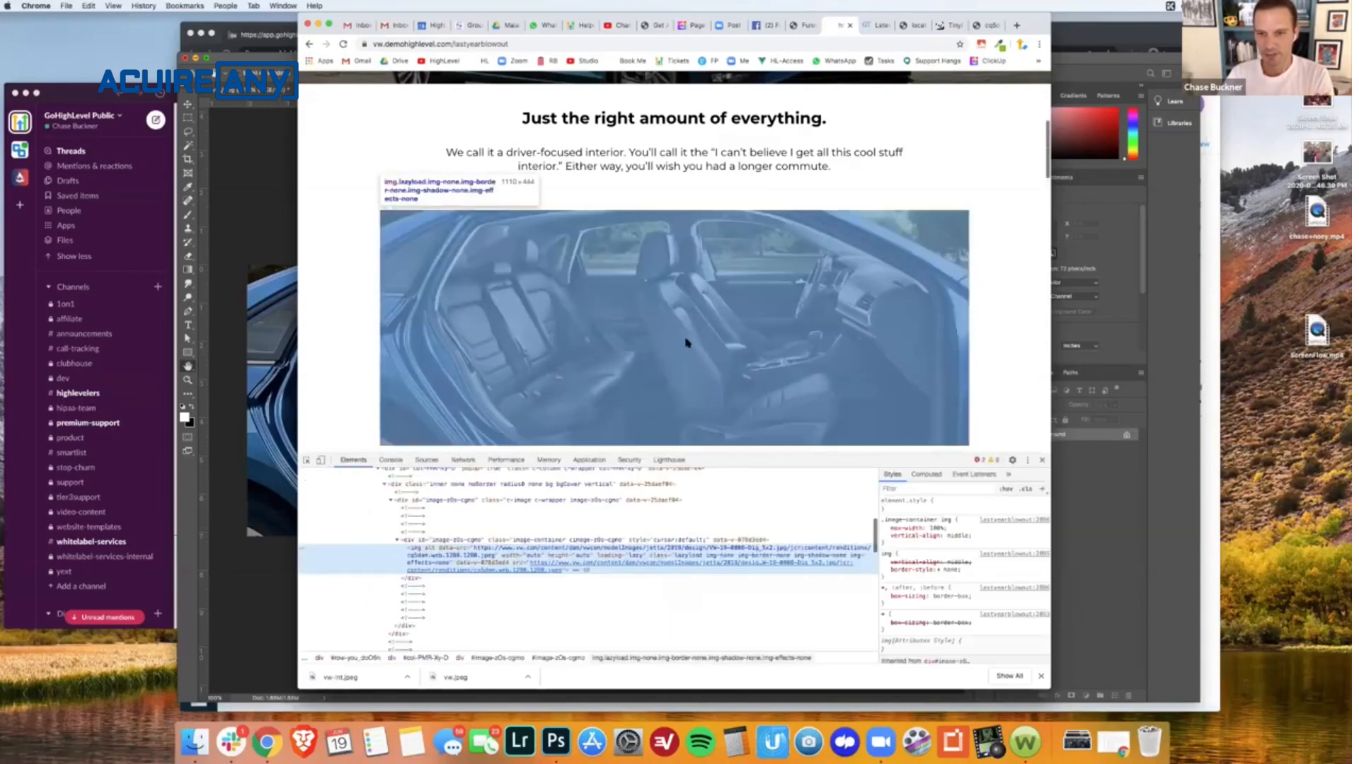
{"action": "scroll", "coordinate": [685, 343], "scroll_direction": "down", "scroll_amount": 2}
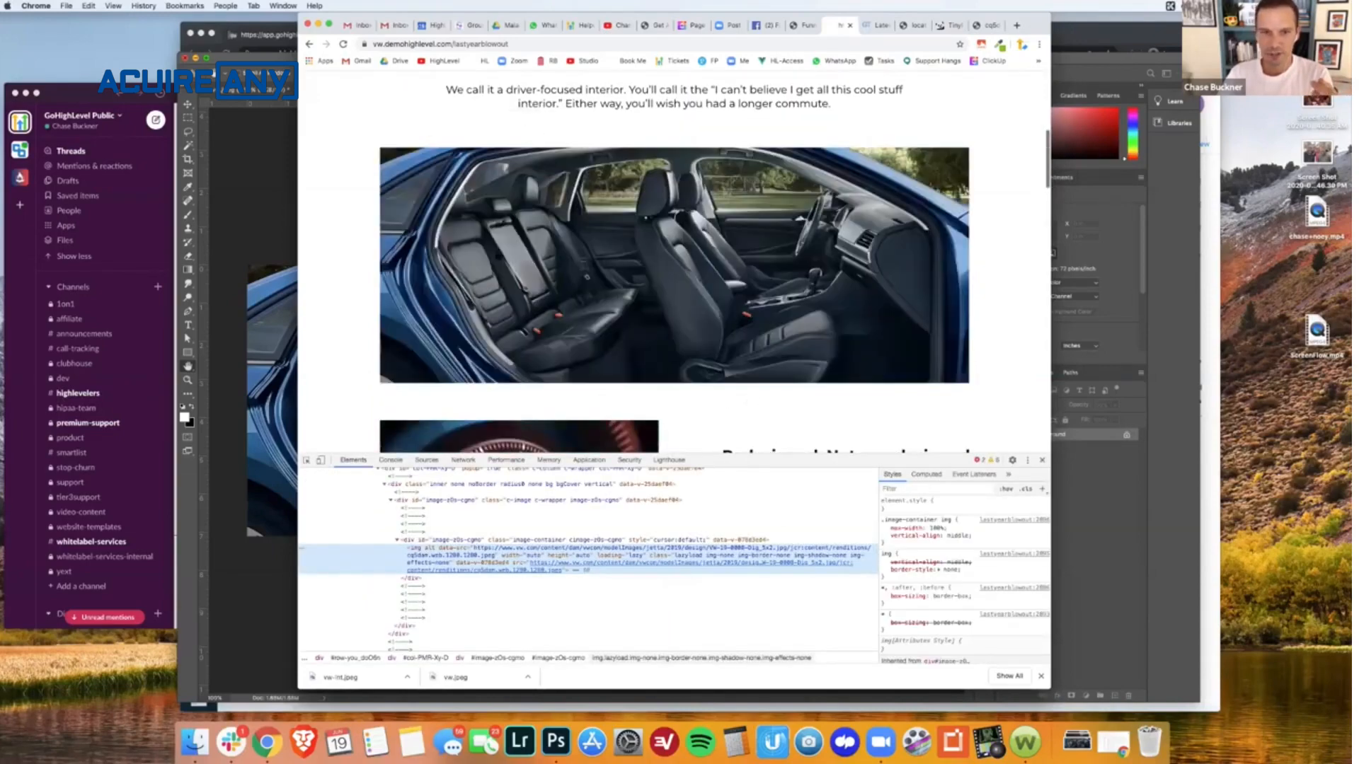
- Inspect the car interior image on the live page, check its computed dimensions, and close the developer tools
{"action": "left_click", "coordinate": [307, 461]}
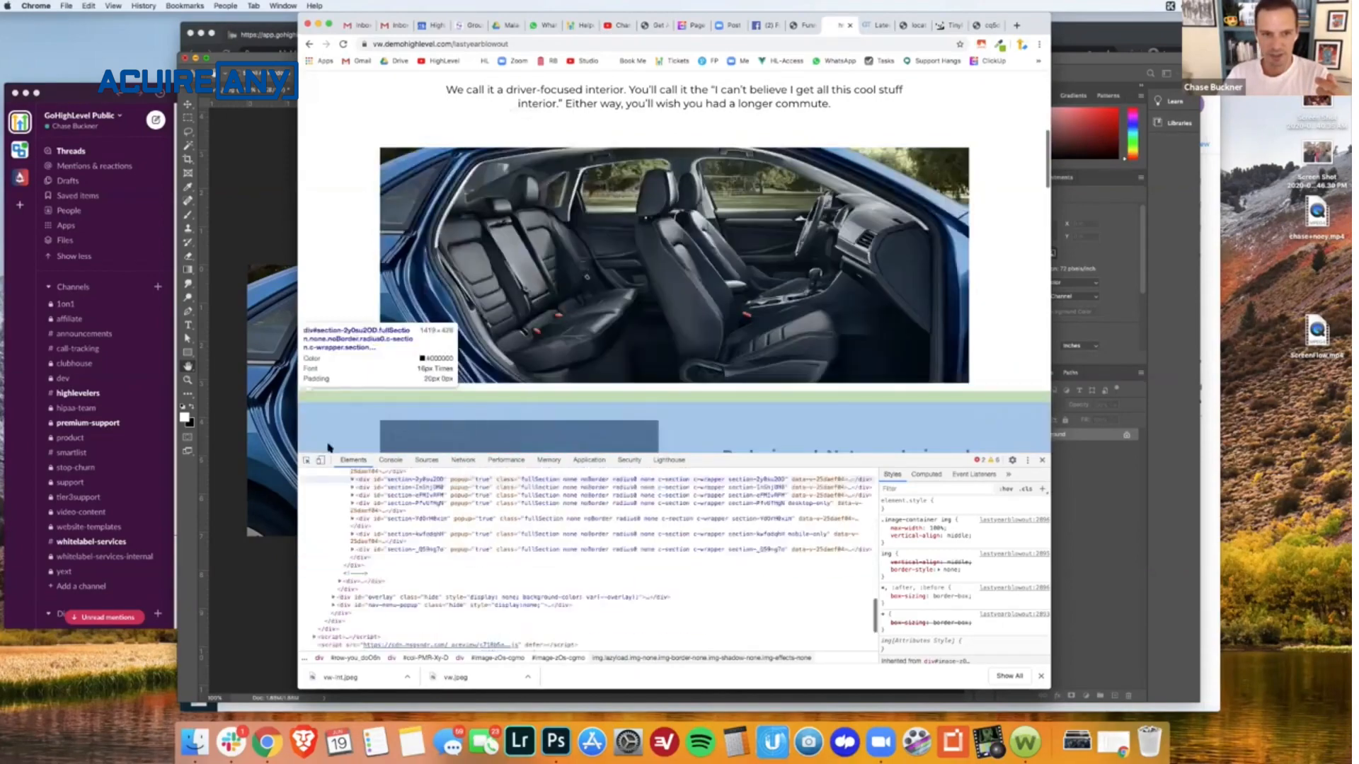
{"action": "left_click", "coordinate": [579, 281]}
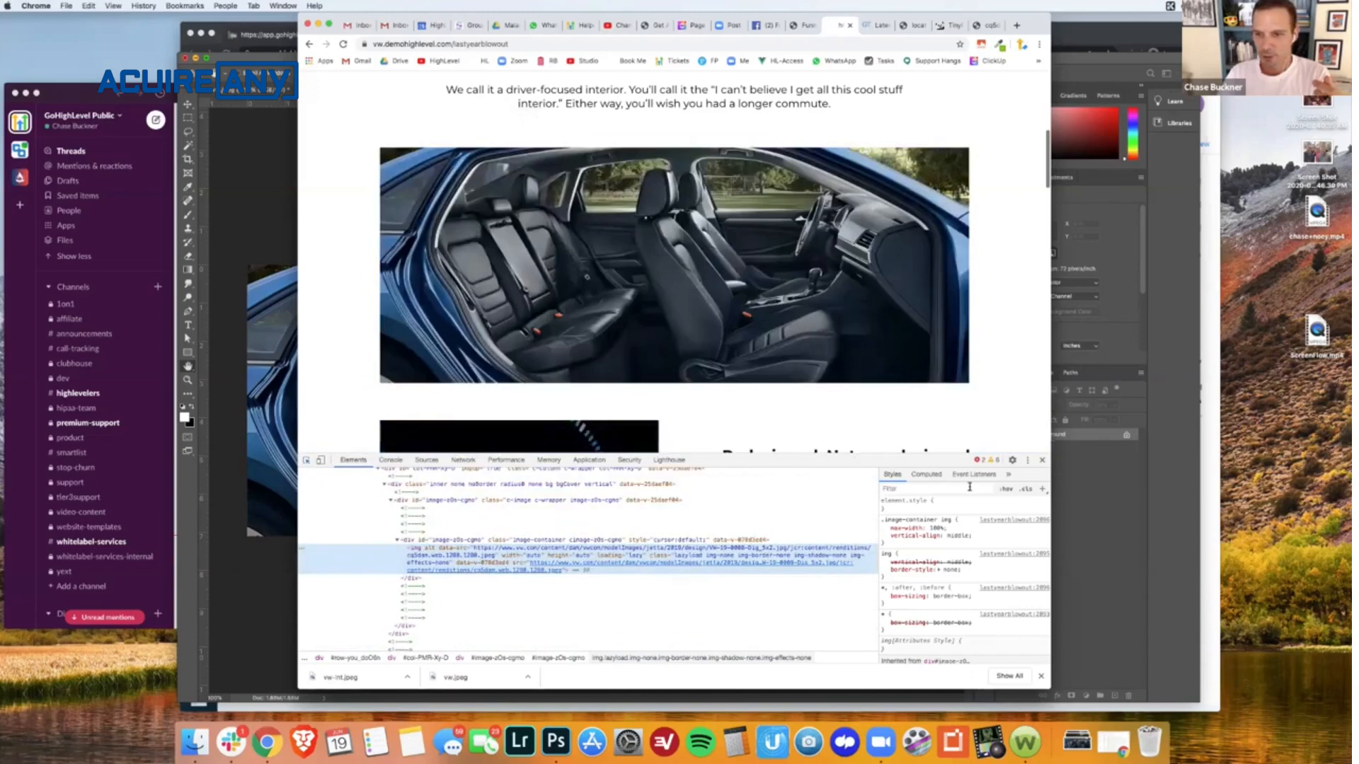
{"action": "left_click", "coordinate": [934, 475]}
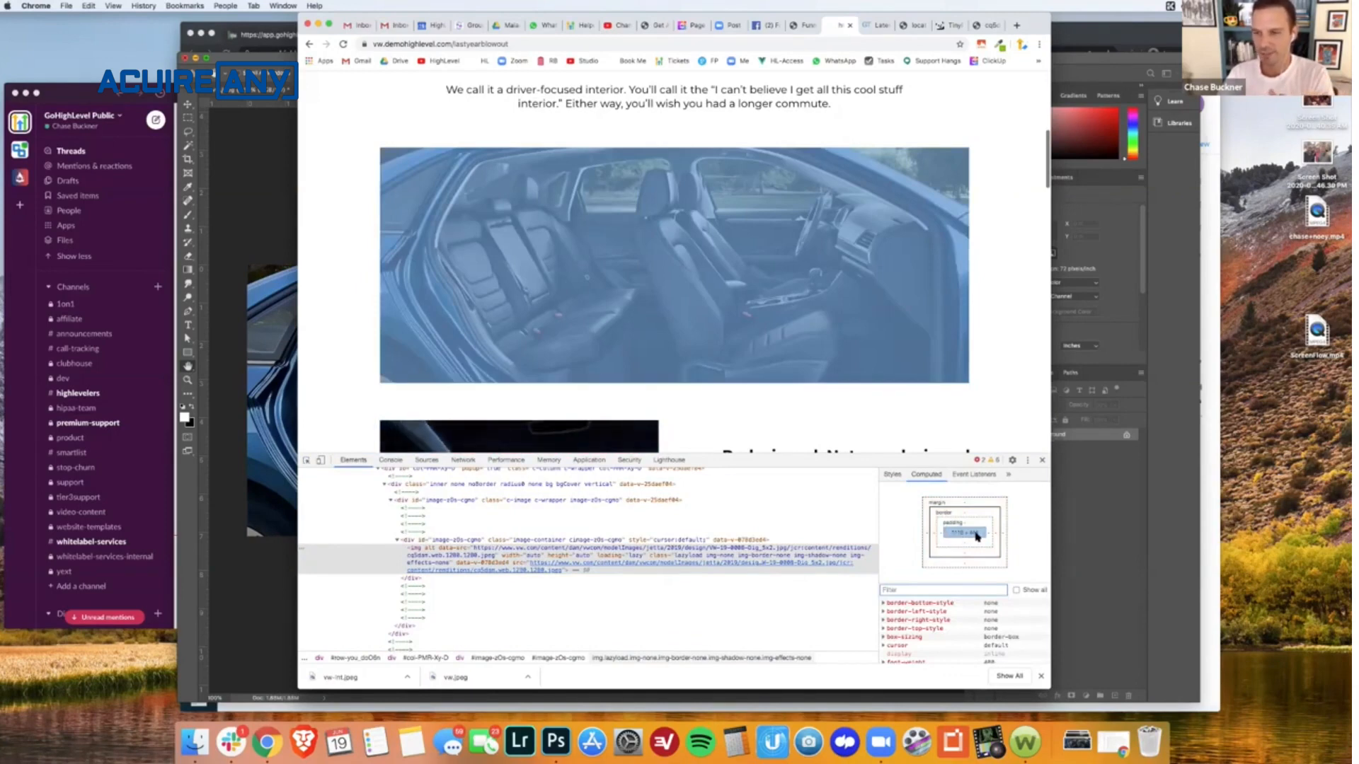
{"action": "left_click", "coordinate": [1042, 460]}
- Switch to Photoshop and resize the car interior image to 1110 pixels wide, keeping its proportions
{"action": "left_click", "coordinate": [1061, 476]}
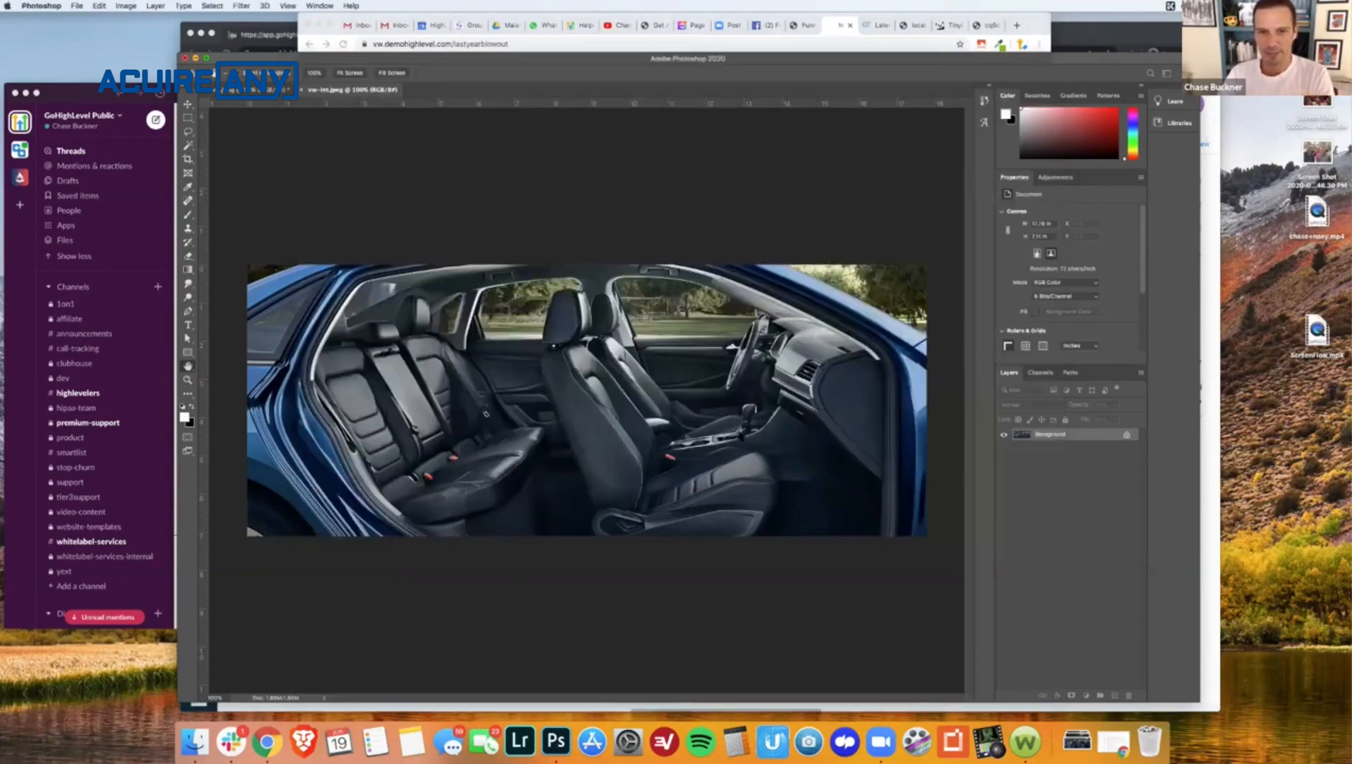
{"action": "key", "text": "super+alt+i"}
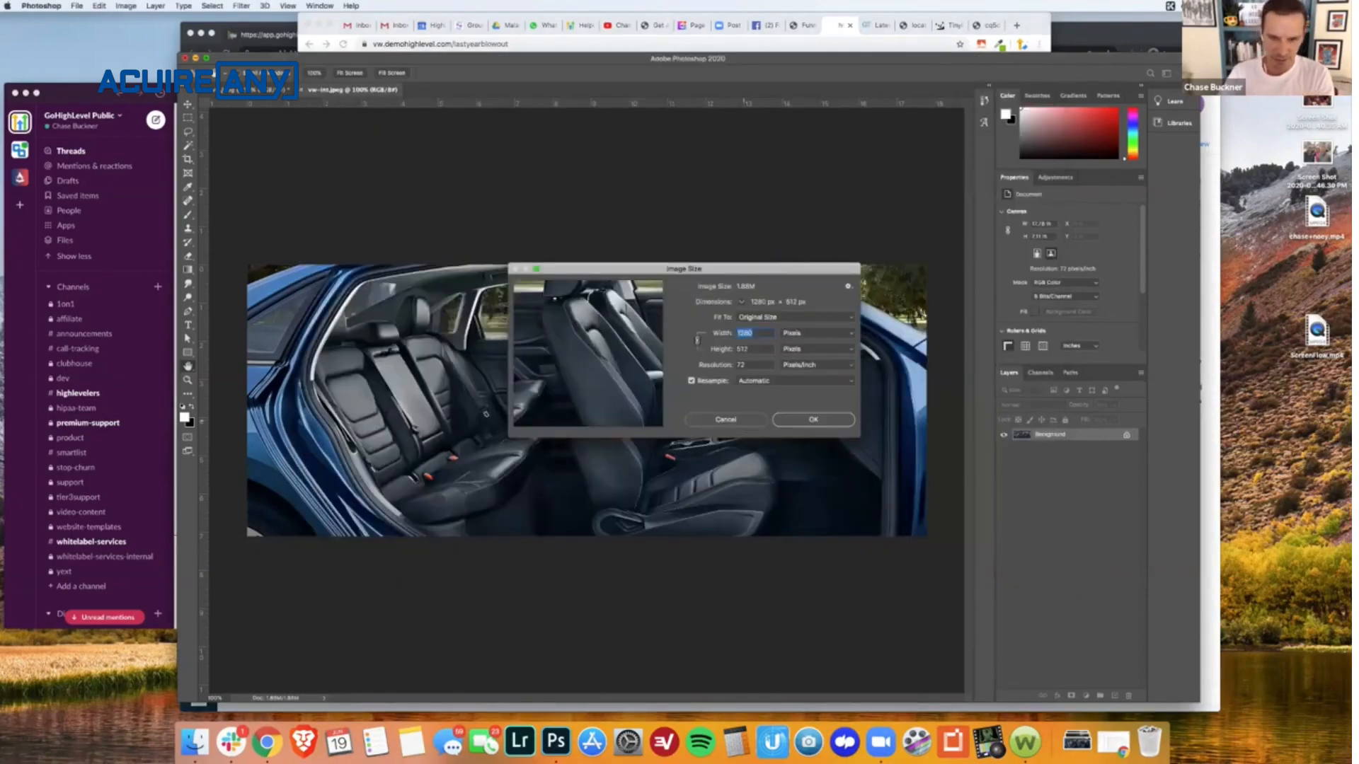
{"action": "type", "text": "11"}
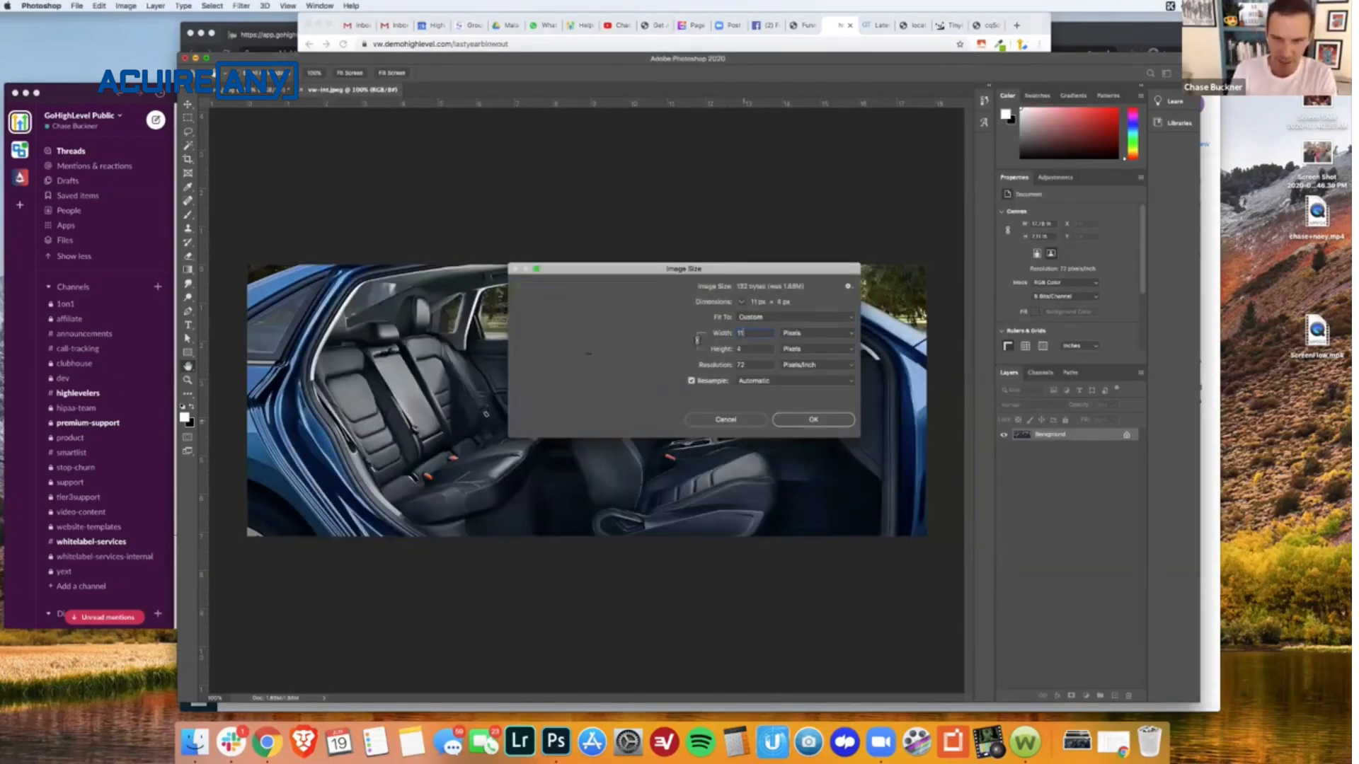
{"action": "type", "text": "10"}
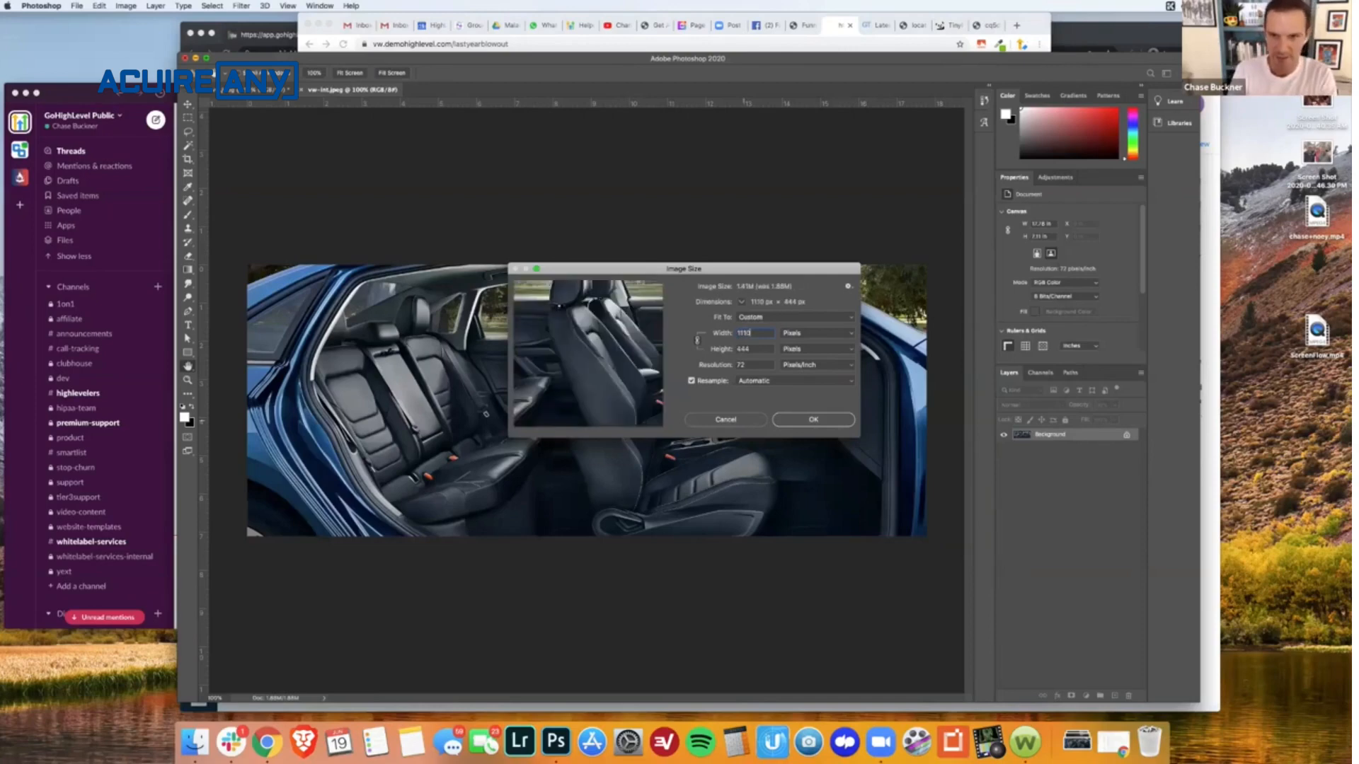
{"action": "left_click", "coordinate": [812, 420]}
- Export the resized image for web as a reduced-quality JPEG named vw-int2.jpg in the Downloads folder
{"action": "key", "text": "alt+shift+super+s"}
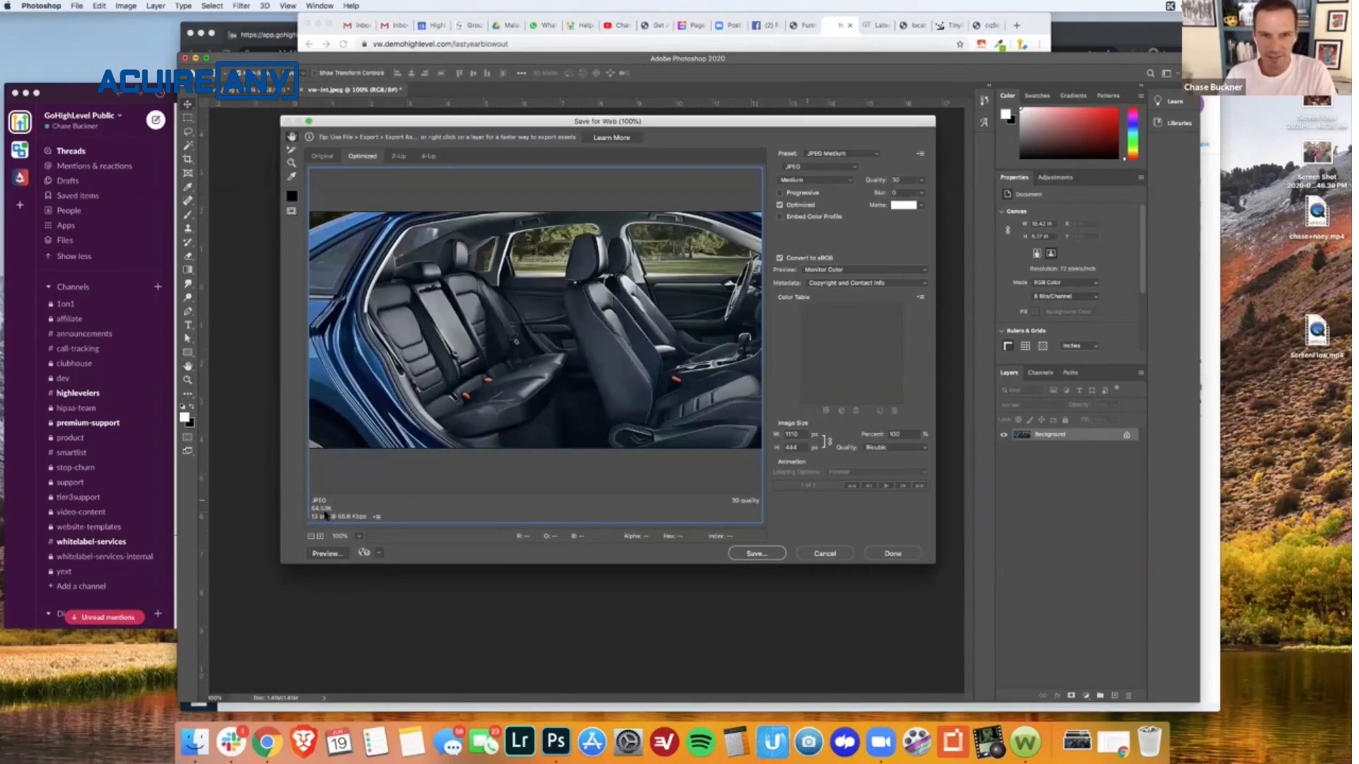
{"action": "left_click", "coordinate": [922, 180]}
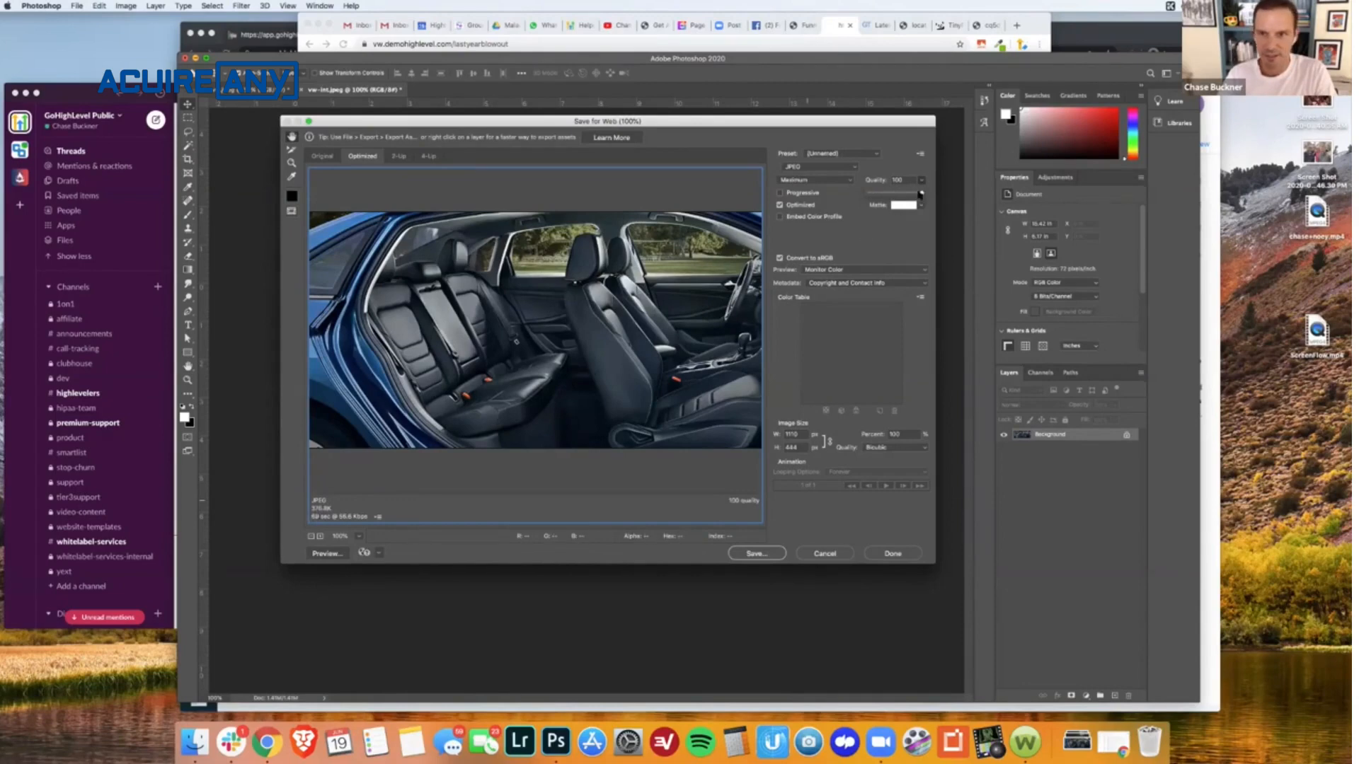
{"action": "left_click_drag", "start_coordinate": [884, 193], "coordinate": [874, 194]}
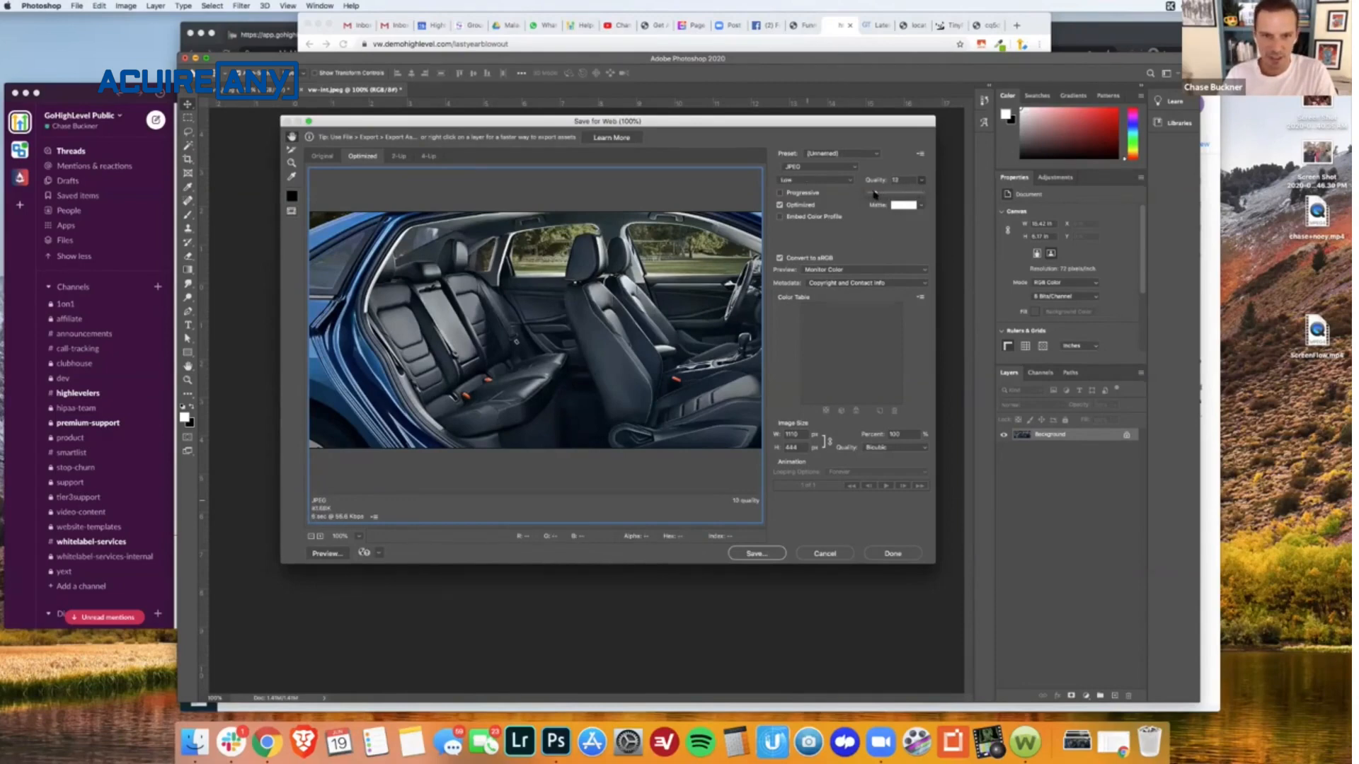
{"action": "left_click", "coordinate": [885, 193]}
{"action": "left_click", "coordinate": [756, 553]}
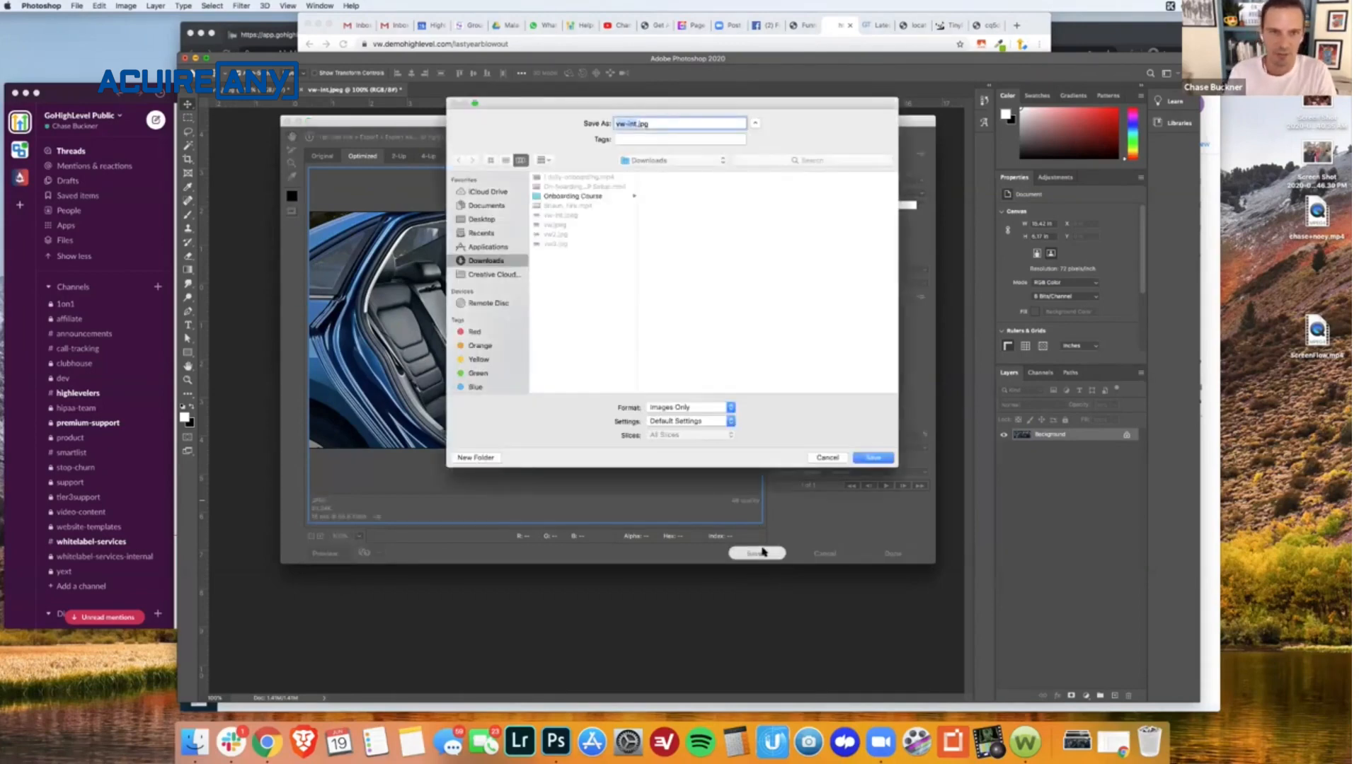
{"action": "left_click", "coordinate": [636, 124]}
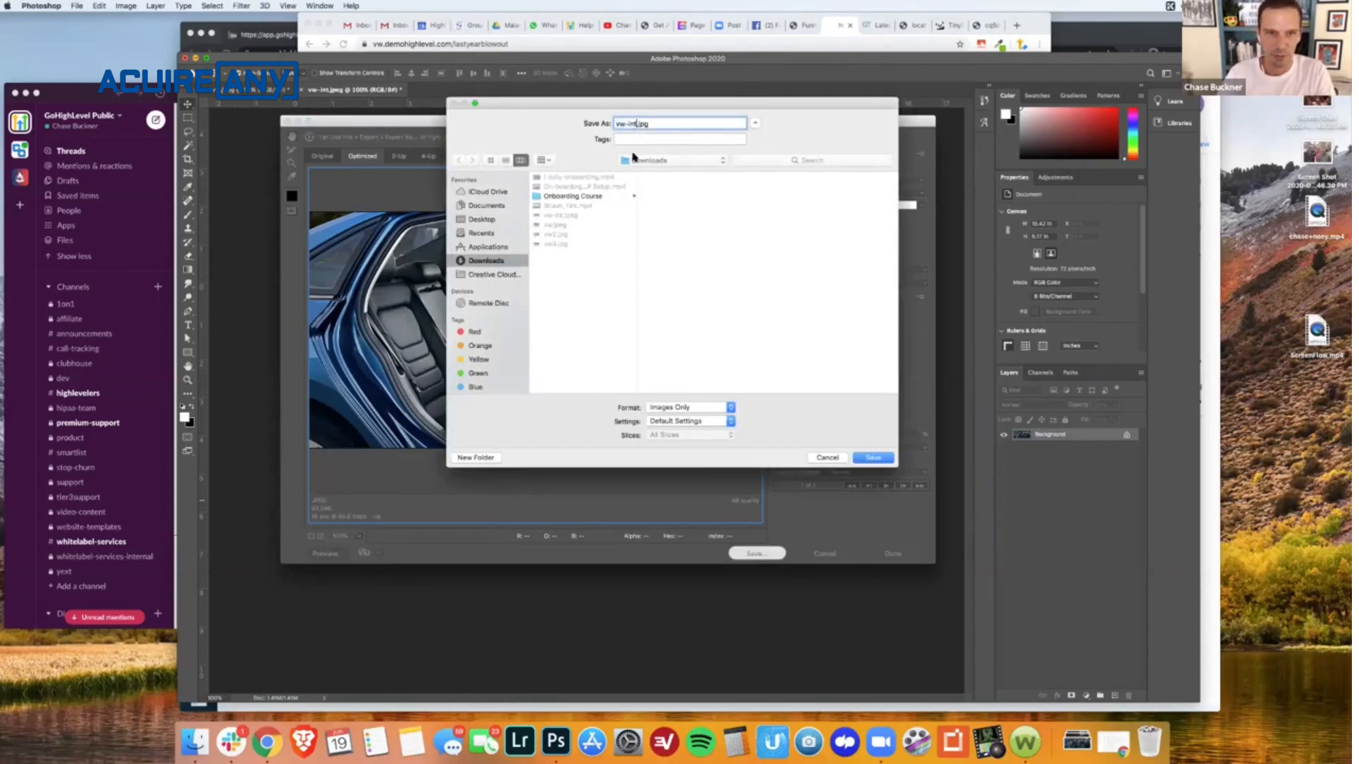
{"action": "type", "text": "2"}
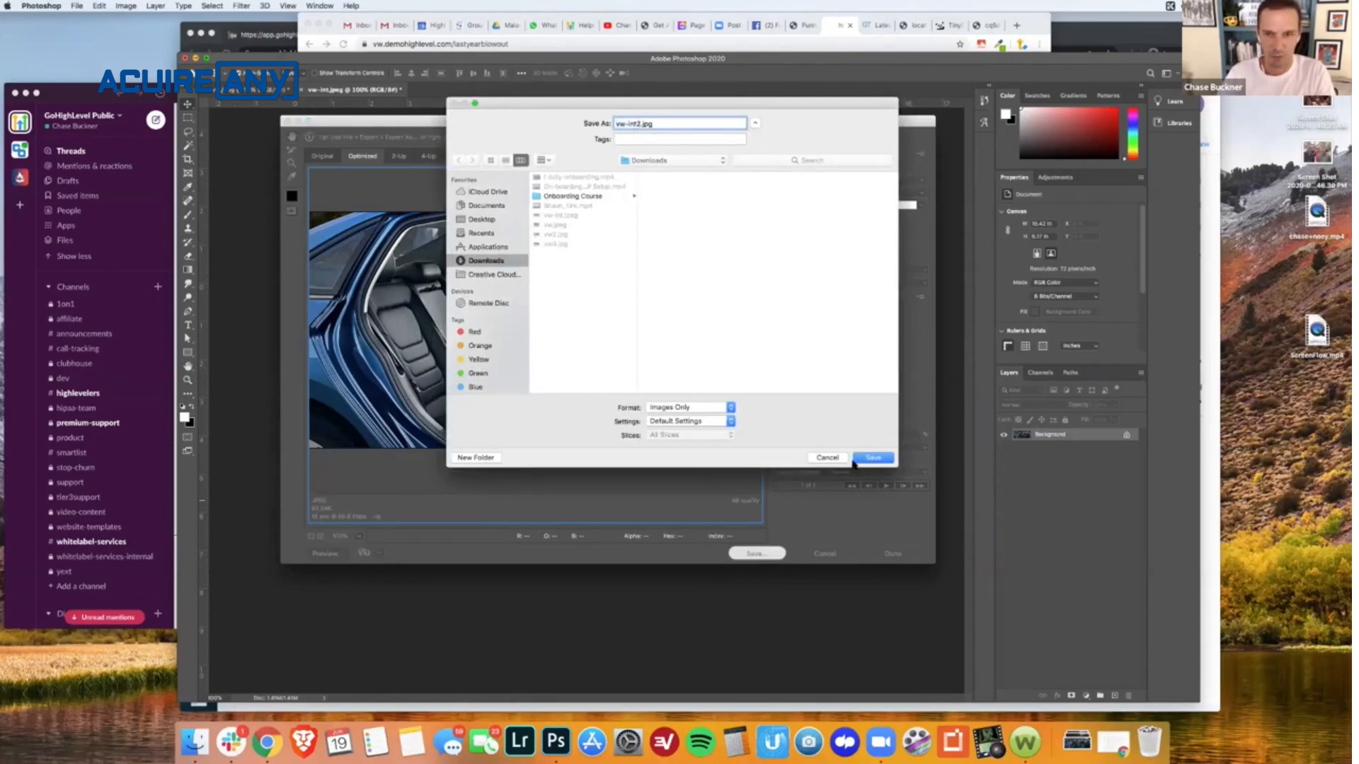
{"action": "key", "text": "Return"}
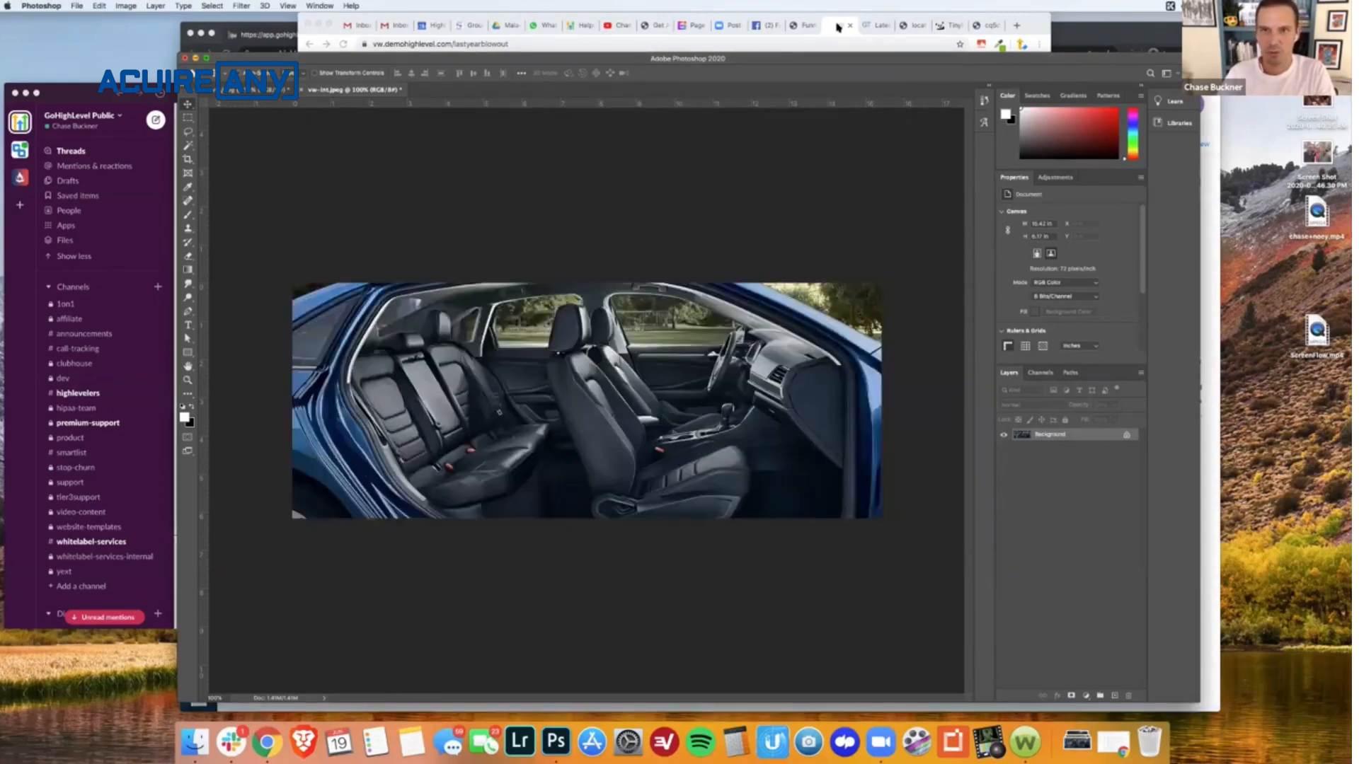
- Return to the funnel builder in Chrome, upload the compressed car interior image to the Media Library, and use it as the interior picture
{"action": "key", "text": "super+Tab"}
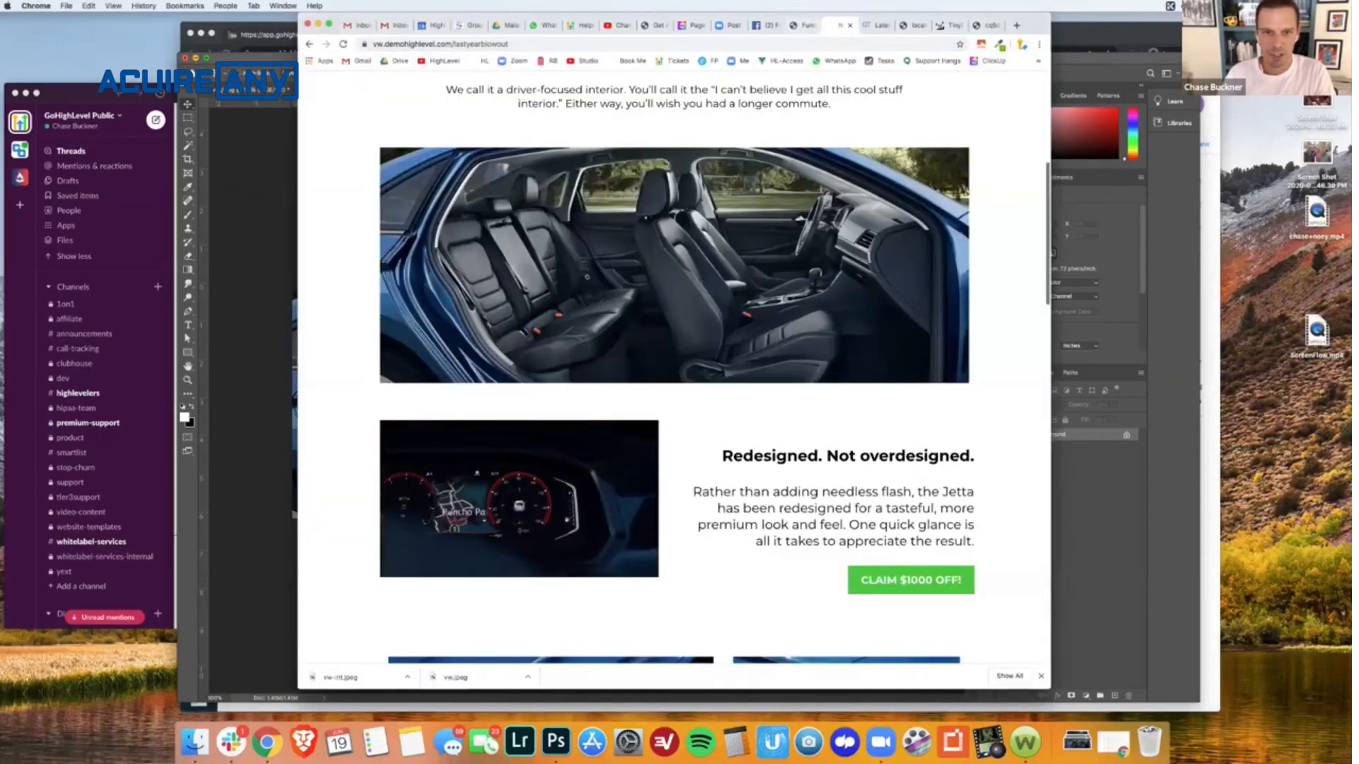
{"action": "left_click", "coordinate": [804, 25]}
{"action": "left_click", "coordinate": [426, 554]}
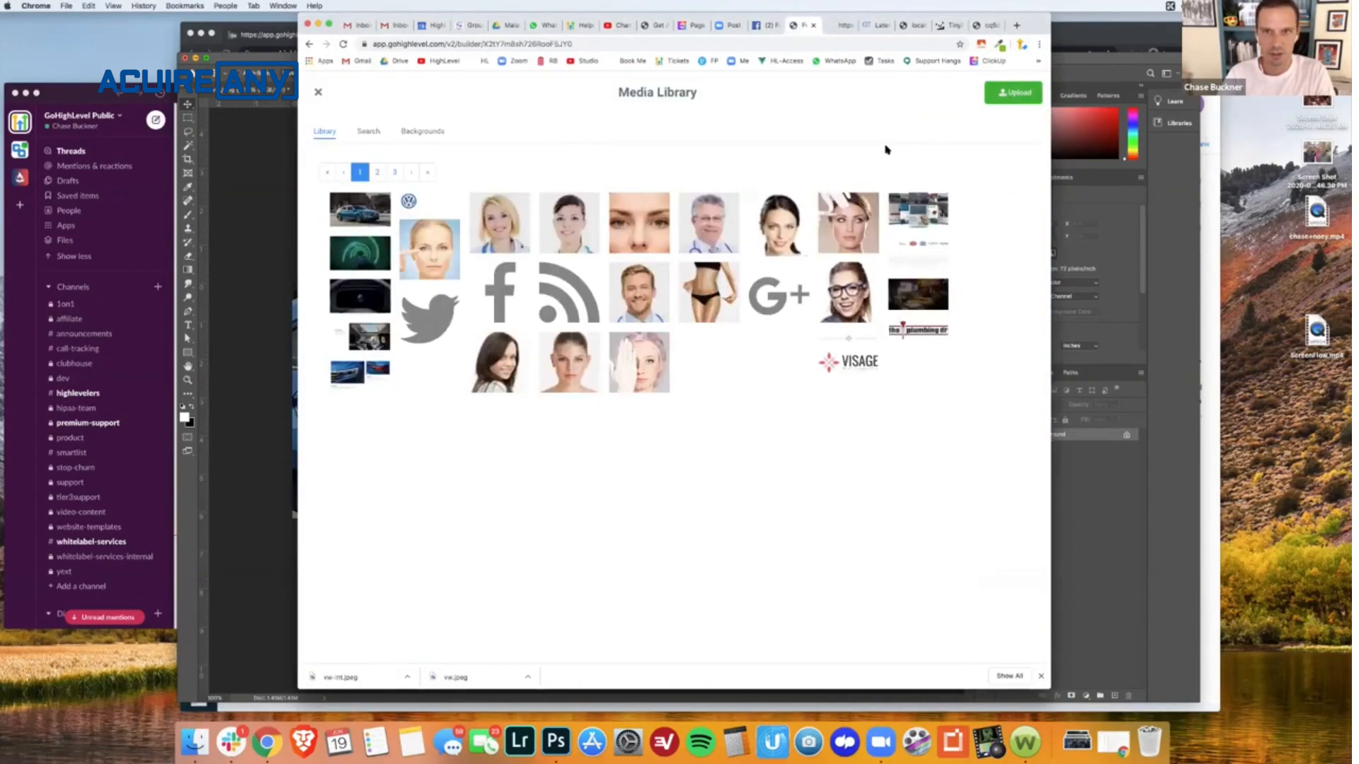
{"action": "left_click", "coordinate": [1013, 93]}
{"action": "double_click", "coordinate": [595, 126]}
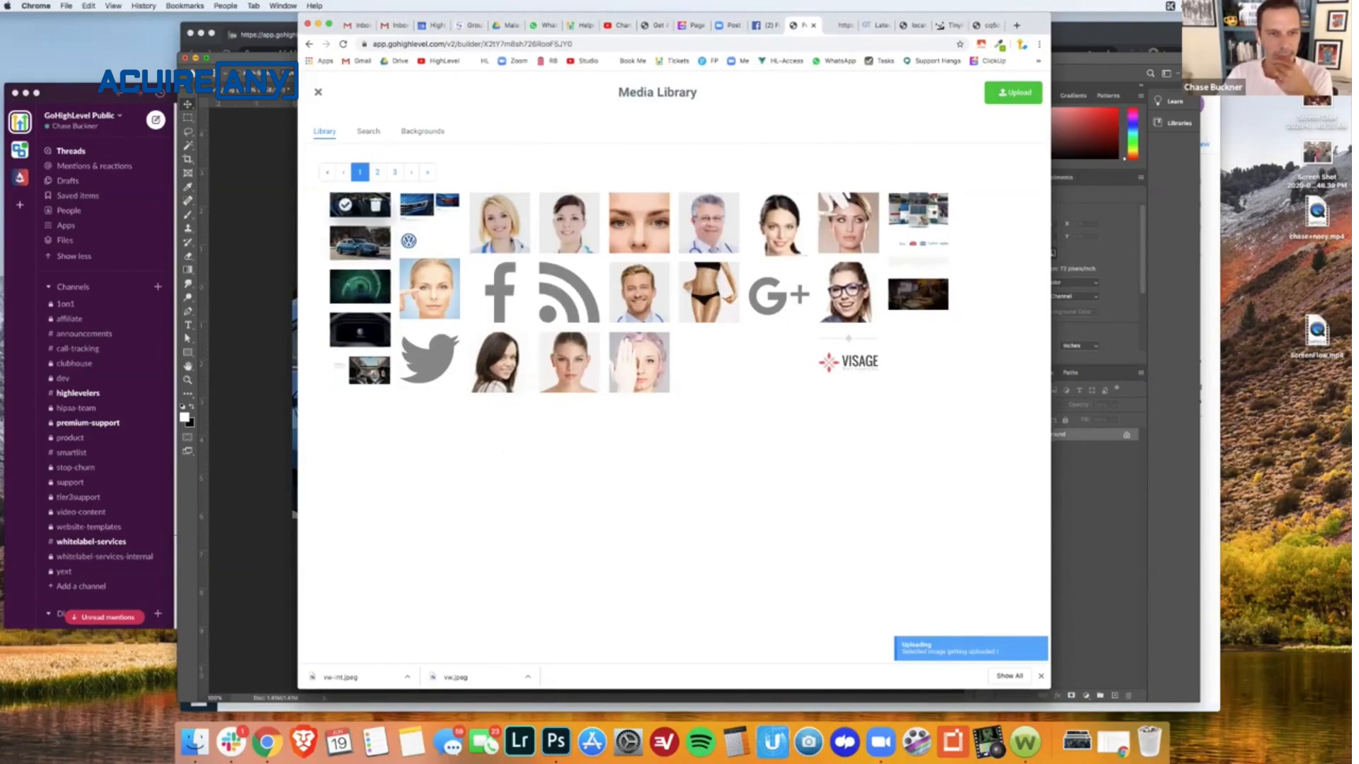
{"action": "left_click", "coordinate": [346, 205]}
- Review the remaining images down the funnel page in the builder and save the page
{"action": "scroll", "coordinate": [715, 346], "scroll_direction": "down", "scroll_amount": 3}
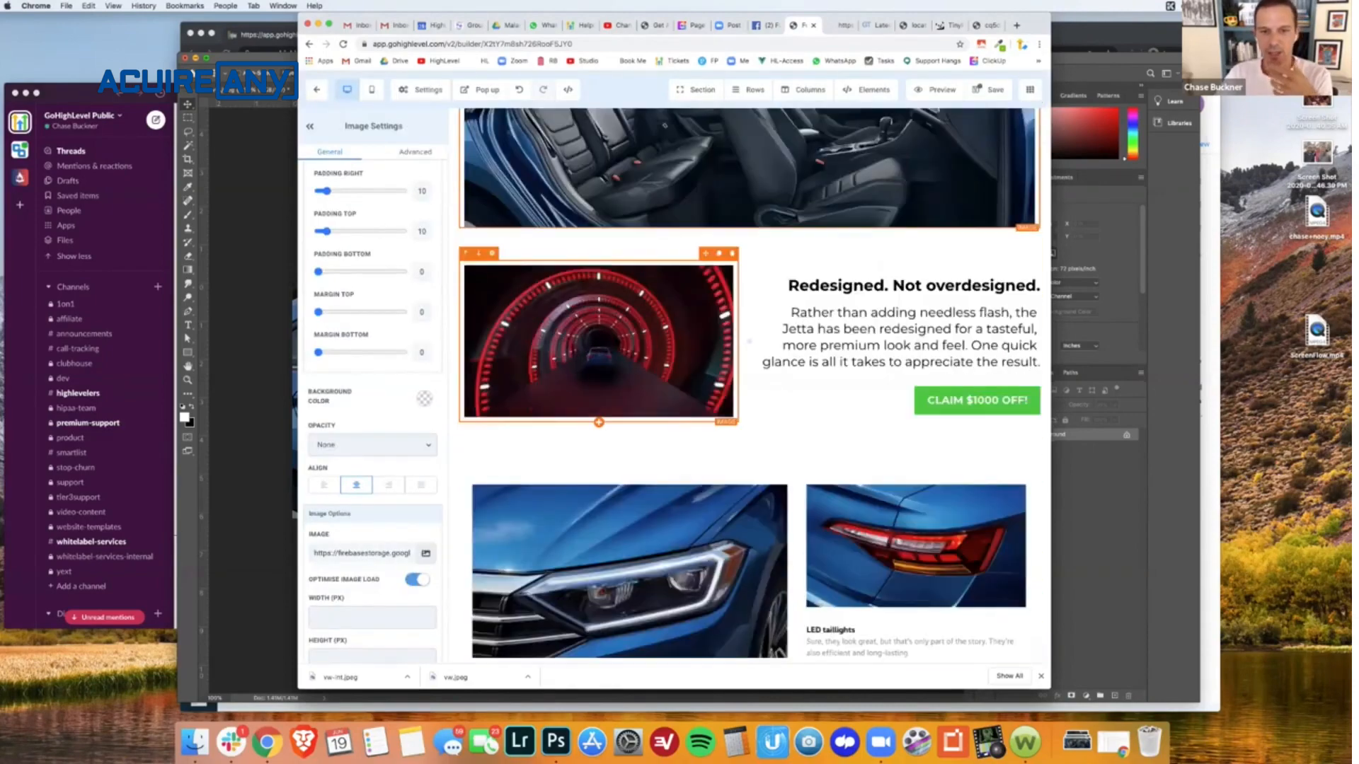
{"action": "scroll", "coordinate": [630, 368], "scroll_direction": "down", "scroll_amount": 1}
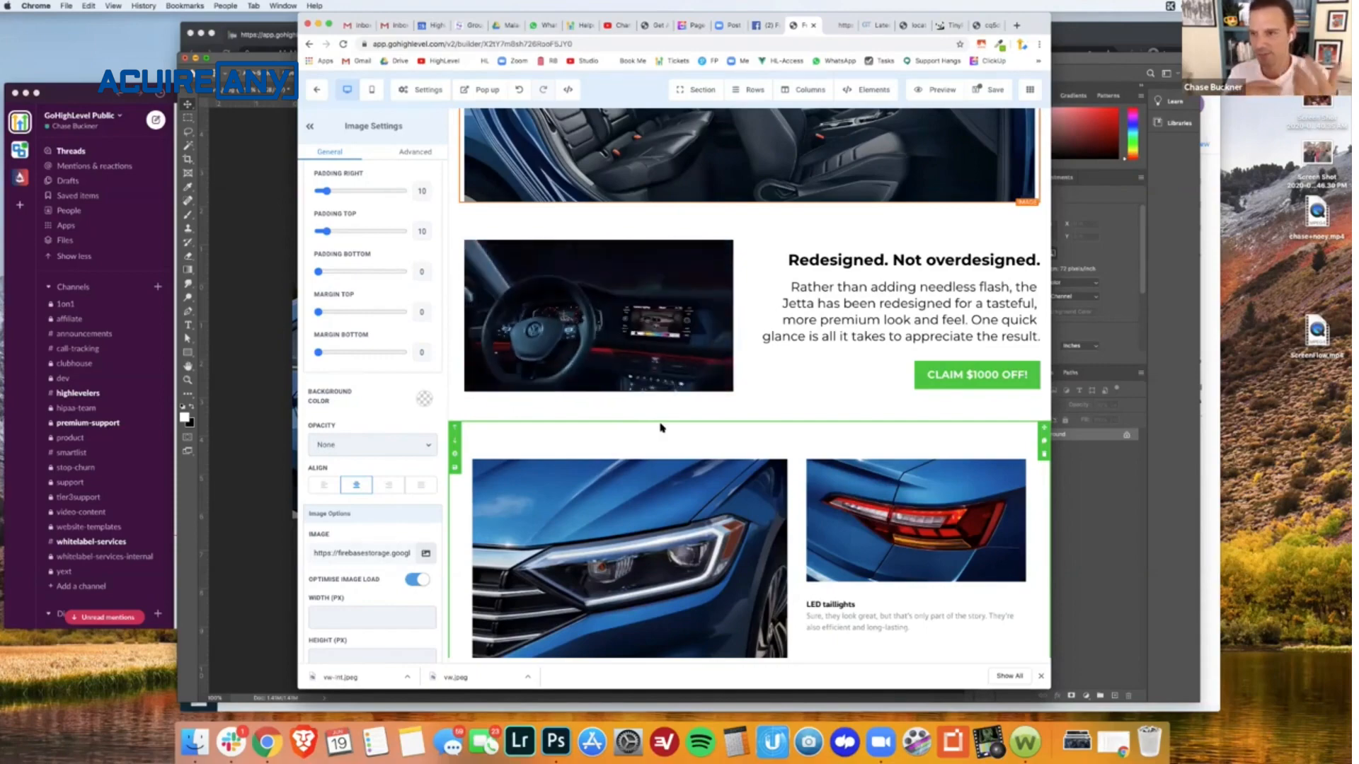
{"action": "scroll", "coordinate": [661, 428], "scroll_direction": "down", "scroll_amount": 4}
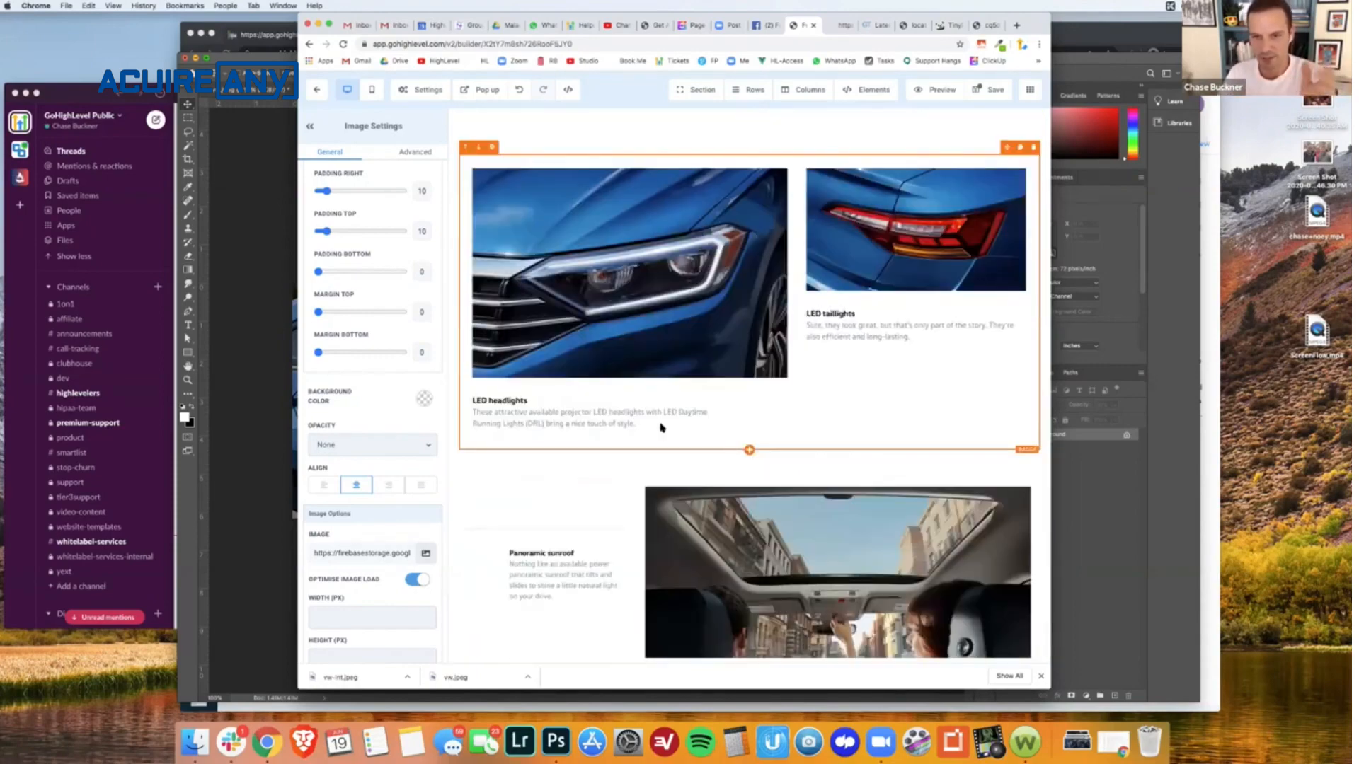
{"action": "scroll", "coordinate": [661, 428], "scroll_direction": "down", "scroll_amount": 10}
{"action": "scroll", "coordinate": [660, 427], "scroll_direction": "up", "scroll_amount": 2}
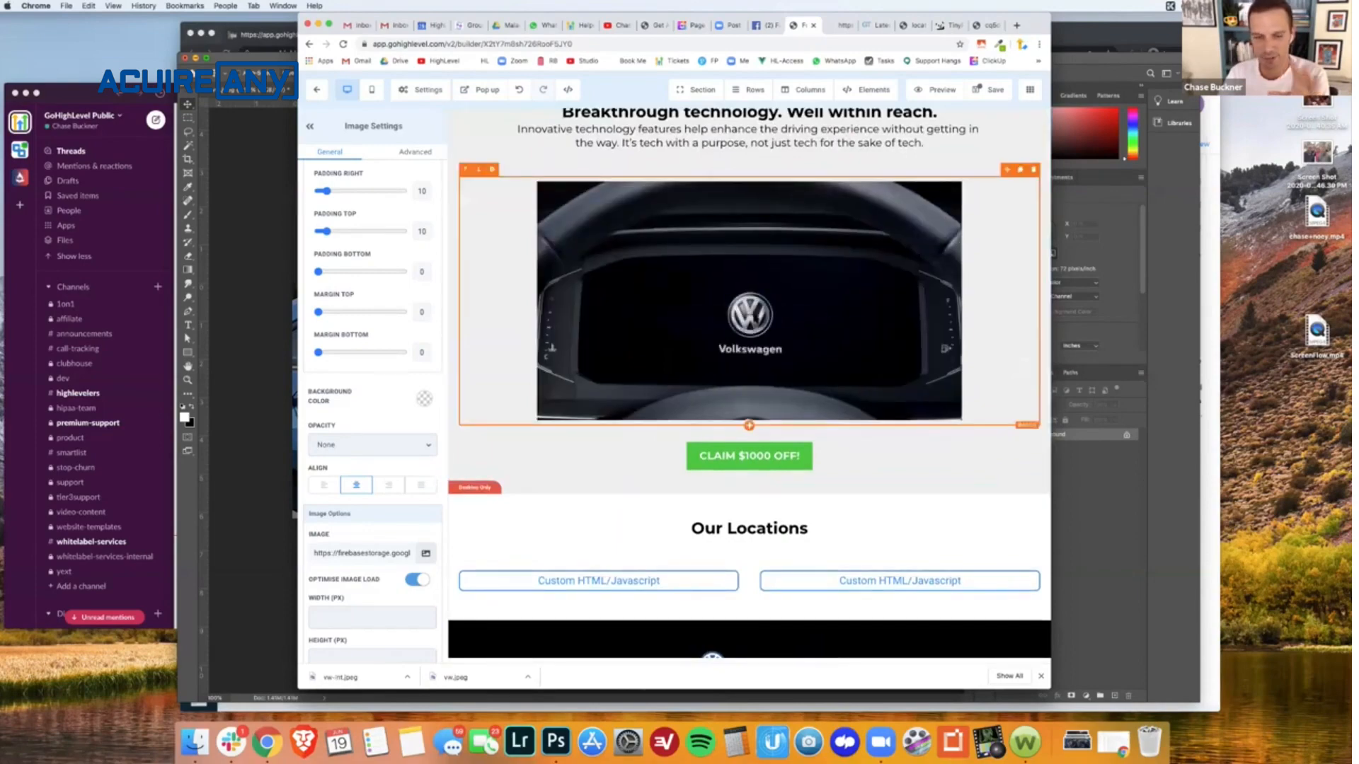
{"action": "scroll", "coordinate": [755, 319], "scroll_direction": "down", "scroll_amount": 1}
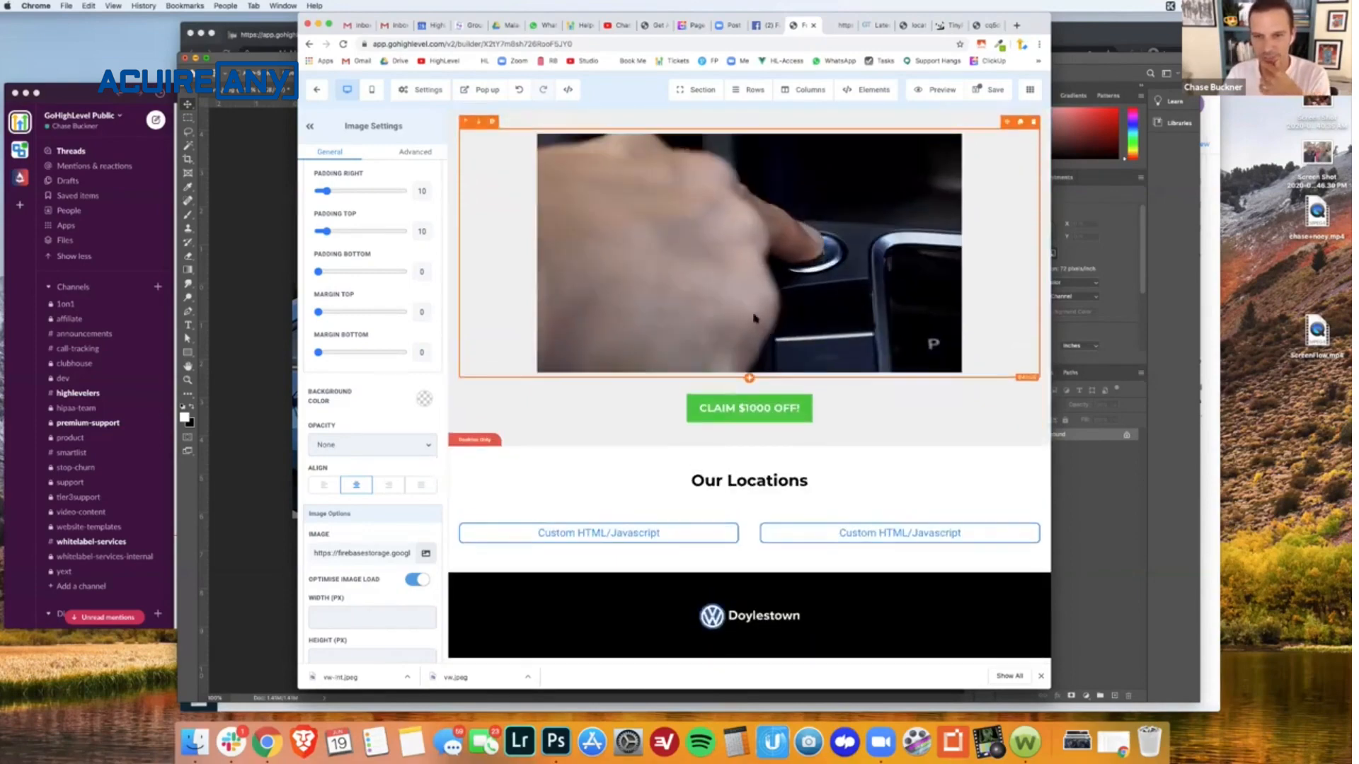
{"action": "scroll", "coordinate": [754, 318], "scroll_direction": "up", "scroll_amount": 8}
{"action": "scroll", "coordinate": [754, 319], "scroll_direction": "up", "scroll_amount": 10}
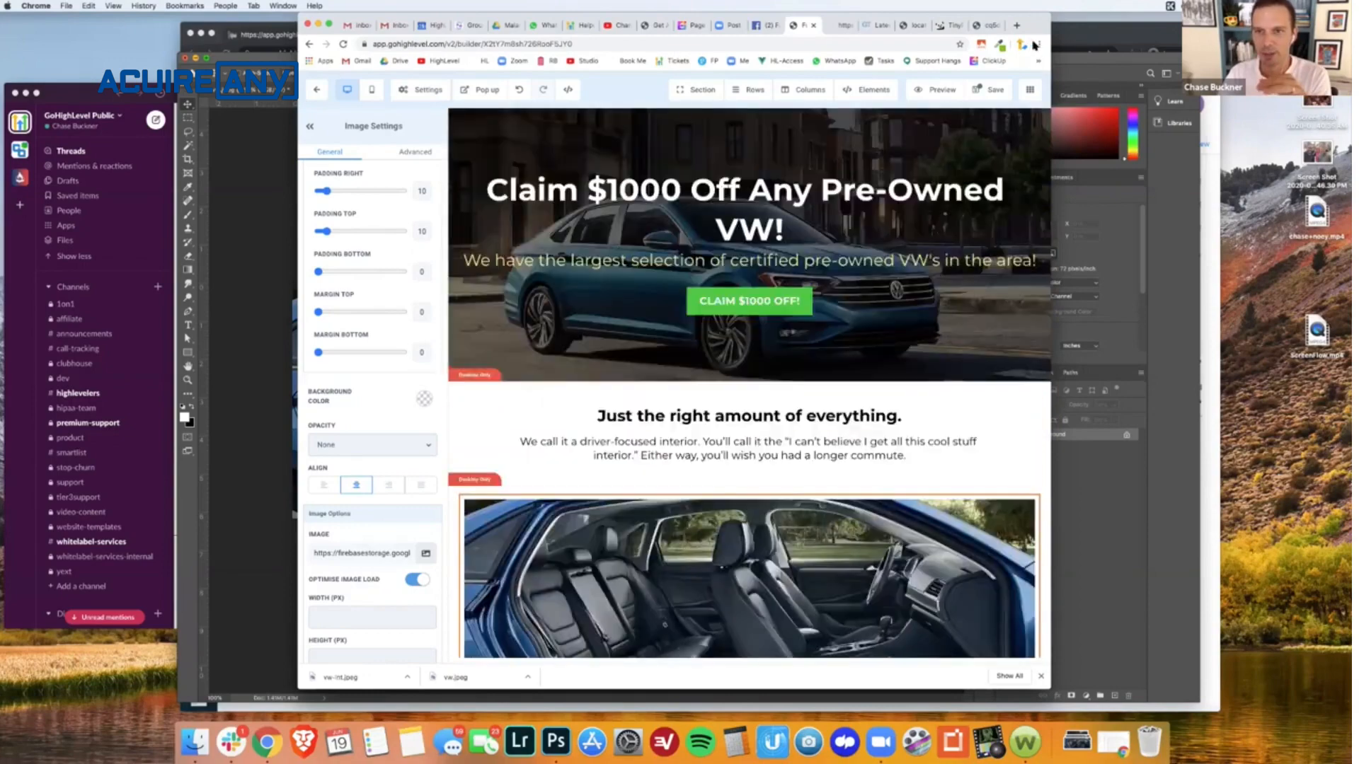
{"action": "left_click", "coordinate": [995, 90]}
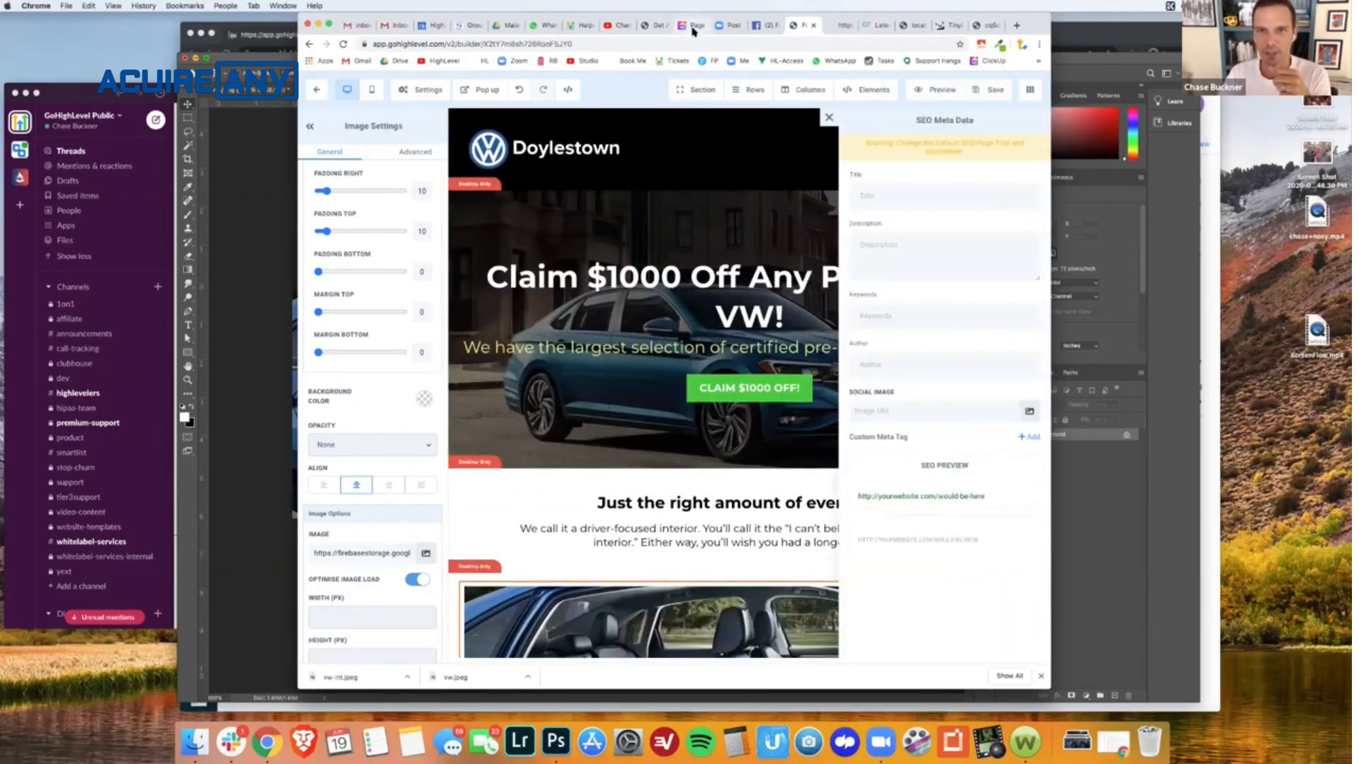
- Check the Page Speed task notes in ClickUp and view the Our Locations maps on the live funnel page
{"action": "left_click_drag", "start_coordinate": [694, 31], "coordinate": [750, 27]}
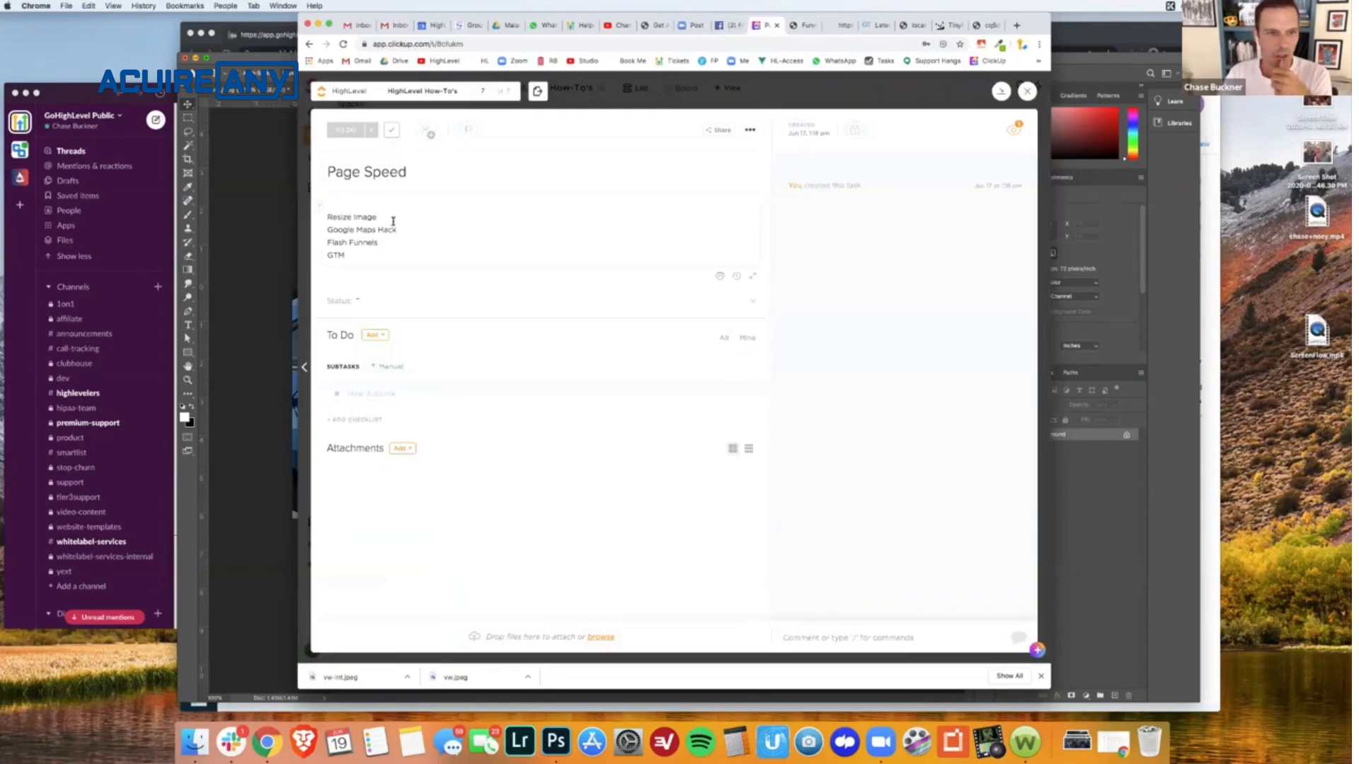
{"action": "left_click", "coordinate": [840, 28]}
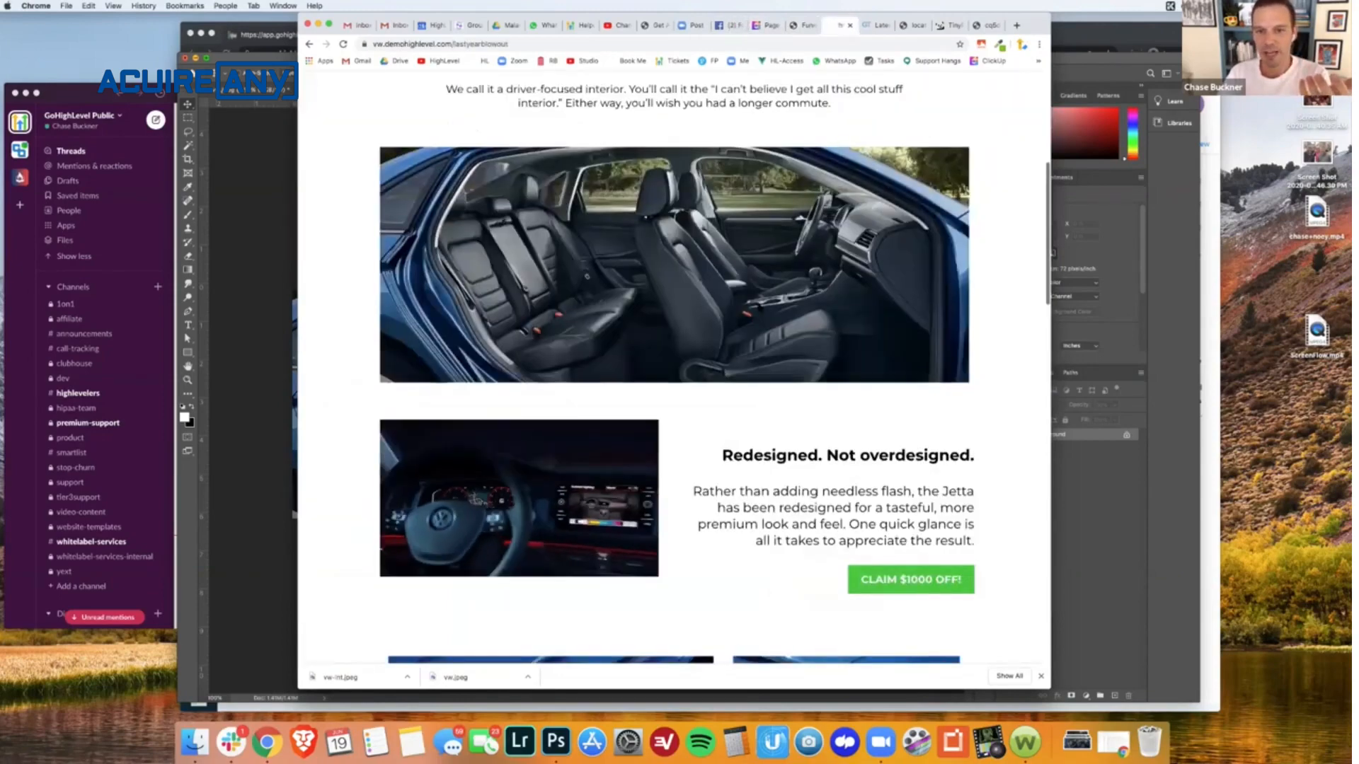
{"action": "scroll", "coordinate": [758, 308], "scroll_direction": "down", "scroll_amount": 10}
{"action": "scroll", "coordinate": [758, 308], "scroll_direction": "down", "scroll_amount": 2}
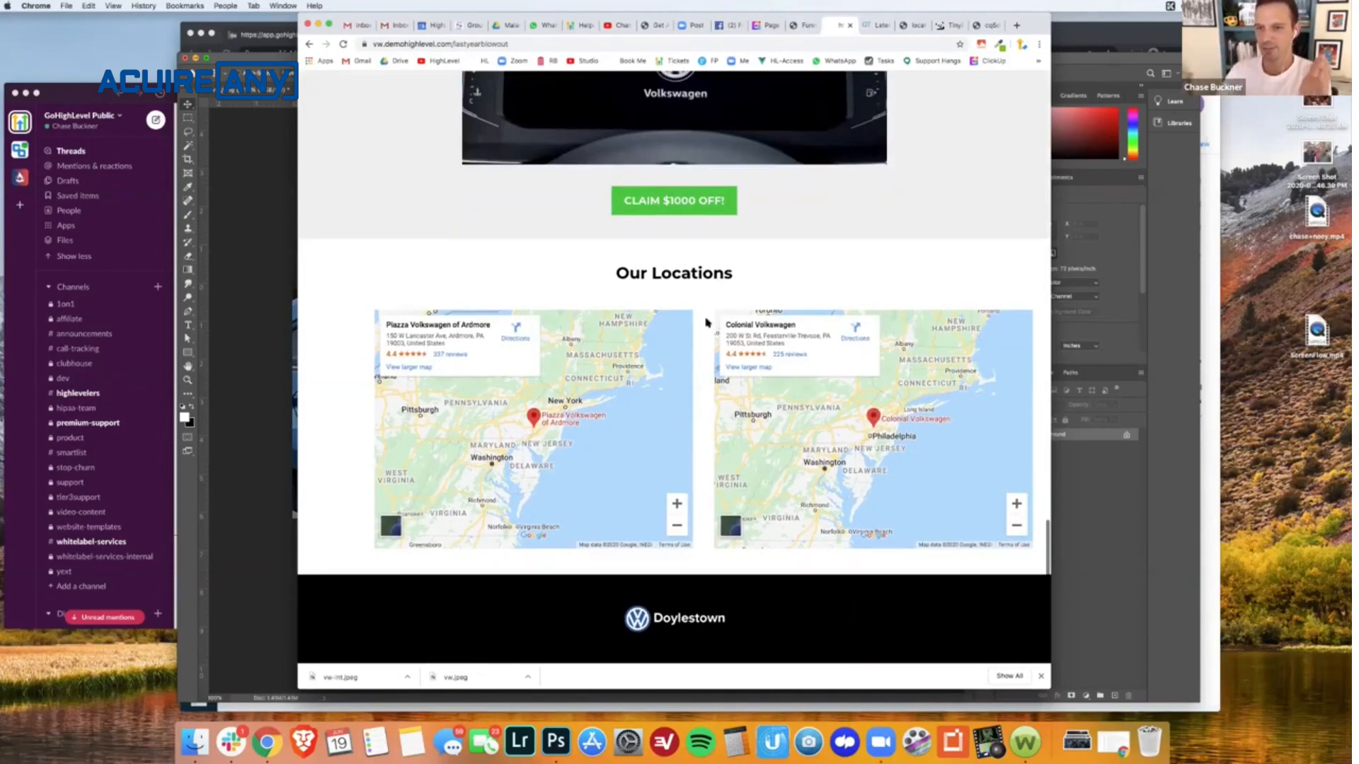
- Reposition the Piazza Volkswagen of Ardmore map and capture a cropped screenshot of each of the two location maps
{"action": "left_click_drag", "start_coordinate": [578, 402], "coordinate": [656, 459]}
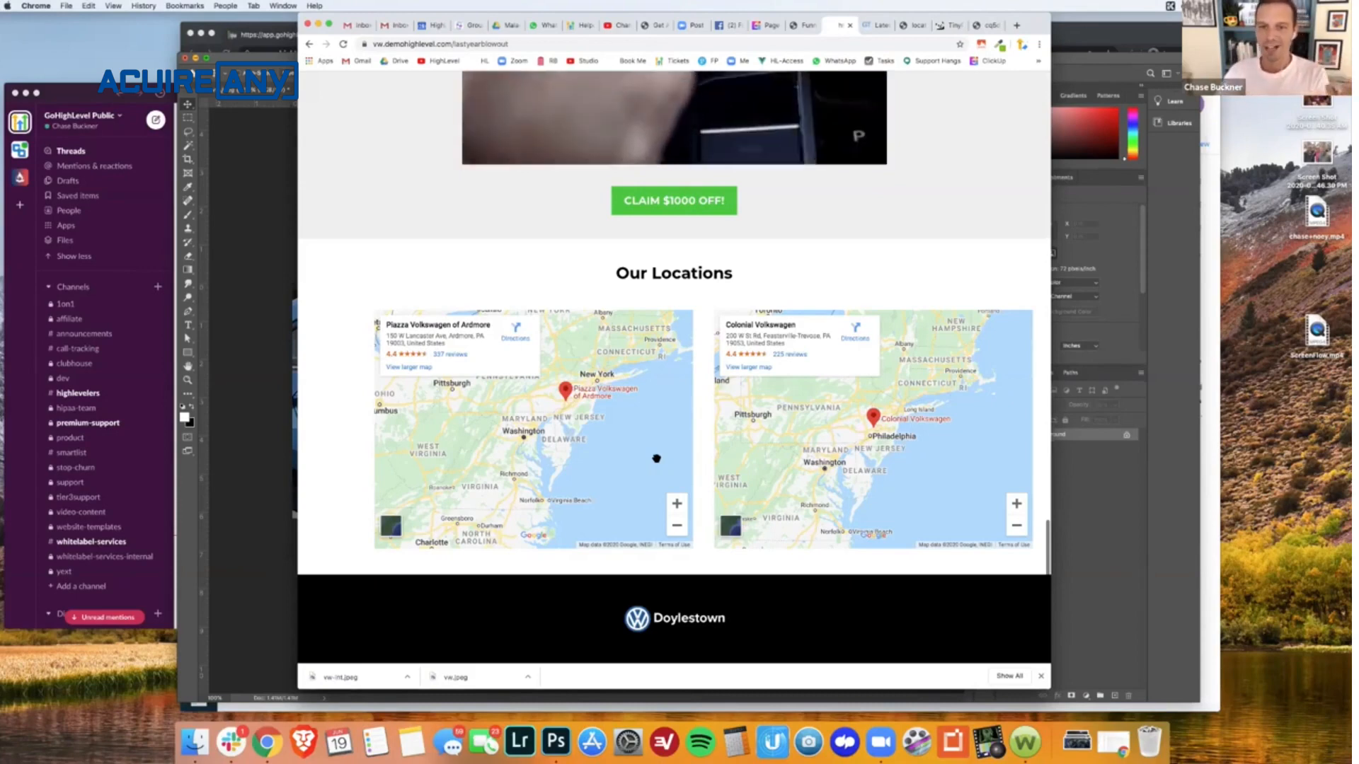
{"action": "left_click_drag", "start_coordinate": [653, 463], "coordinate": [654, 464]}
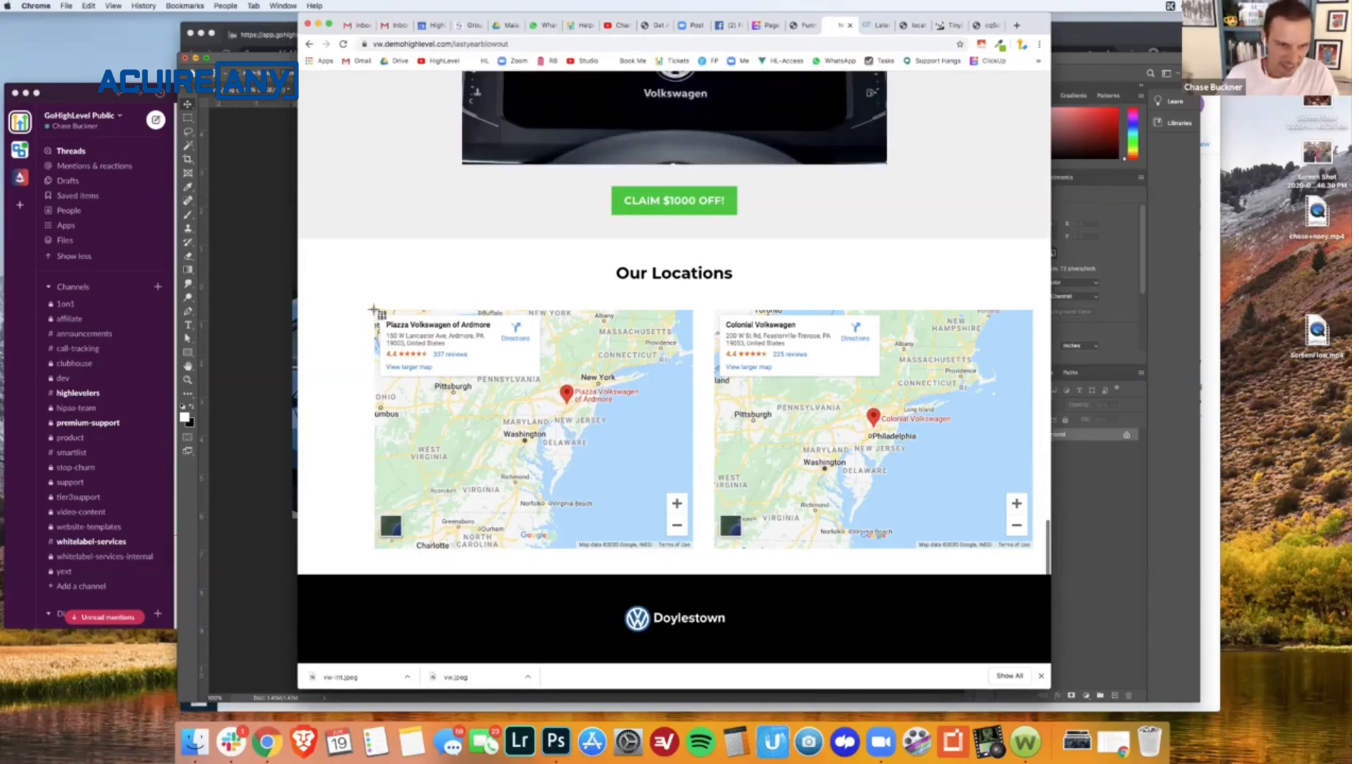
{"action": "left_click_drag", "start_coordinate": [373, 310], "coordinate": [693, 550]}
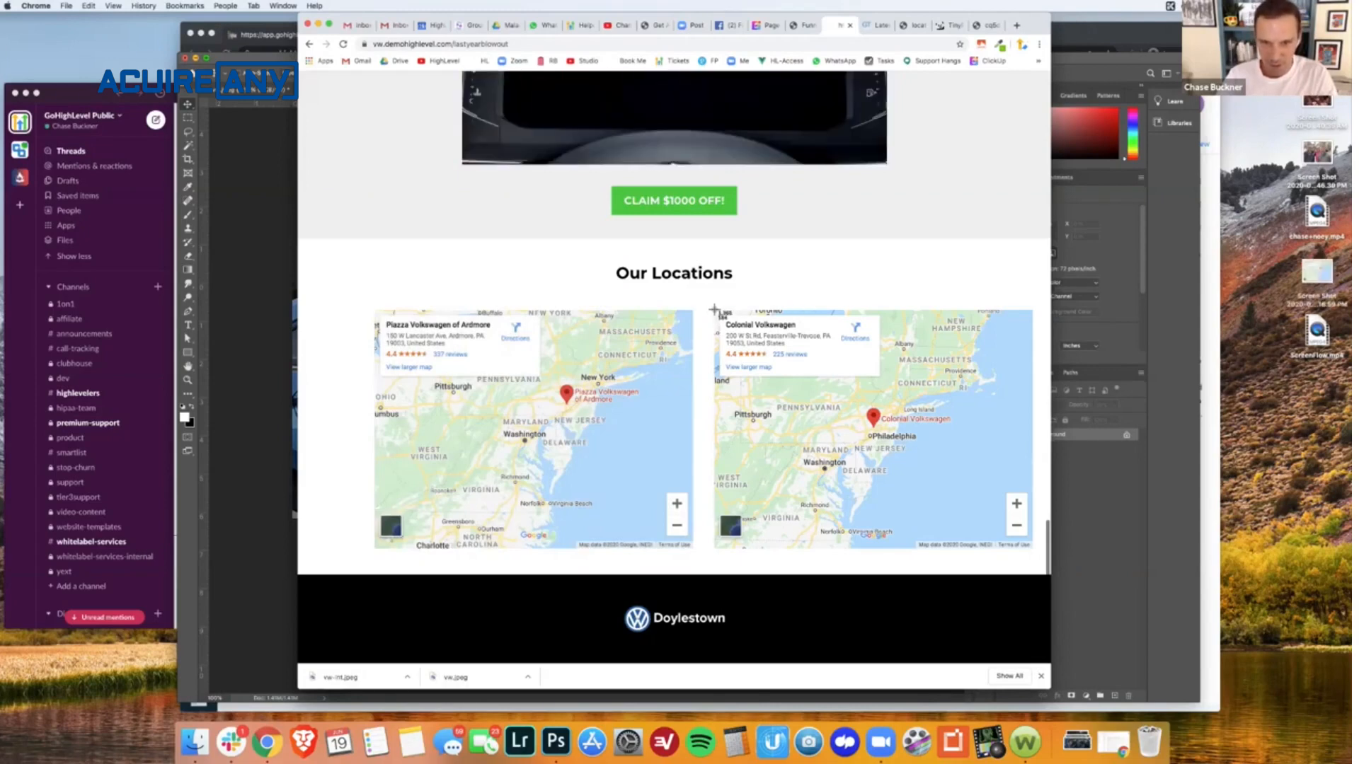
{"action": "left_click_drag", "start_coordinate": [971, 531], "coordinate": [1035, 552]}
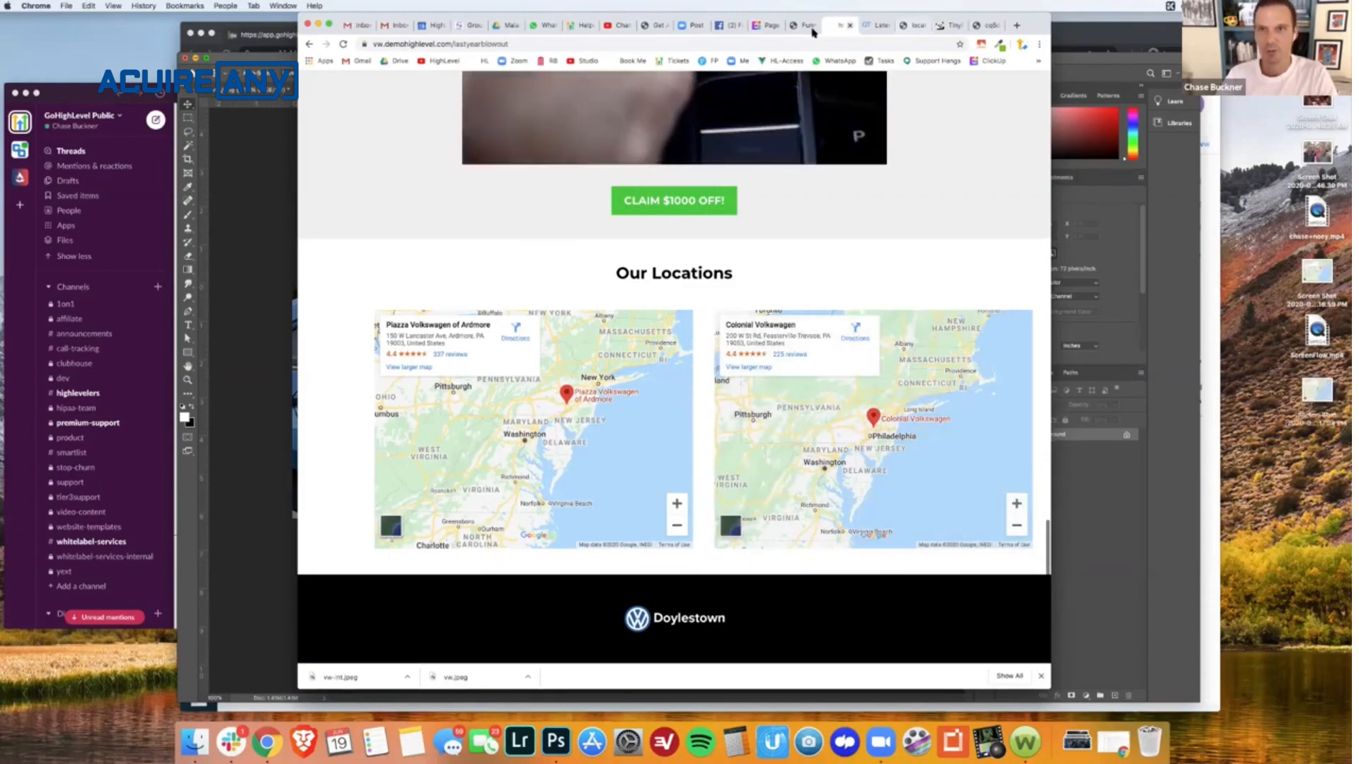
- Return to the funnel builder, close the SEO Meta Data settings, and delete both Custom HTML/Javascript elements under Our Locations
{"action": "left_click", "coordinate": [799, 25]}
{"action": "scroll", "coordinate": [580, 464], "scroll_direction": "down", "scroll_amount": 3}
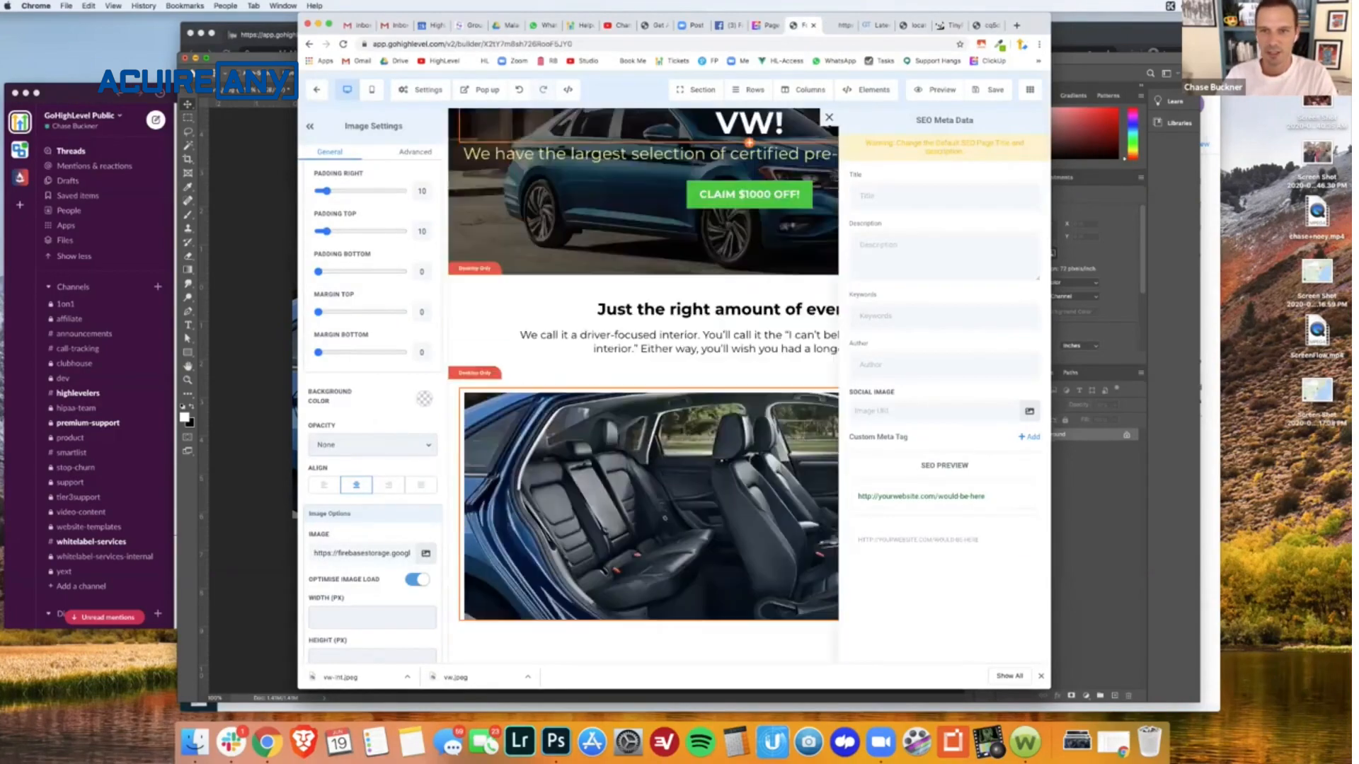
{"action": "left_click", "coordinate": [828, 117]}
{"action": "scroll", "coordinate": [779, 369], "scroll_direction": "down", "scroll_amount": 1}
{"action": "scroll", "coordinate": [589, 496], "scroll_direction": "down", "scroll_amount": 10}
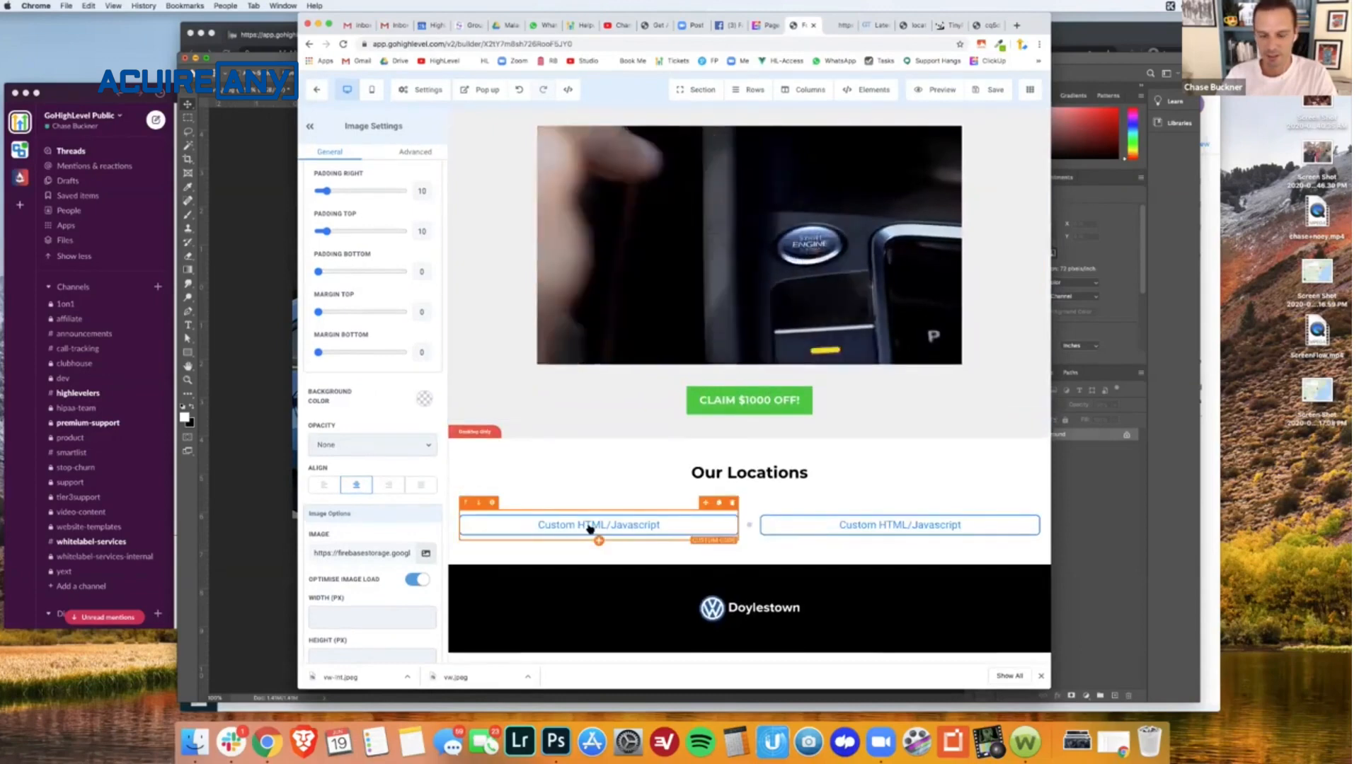
{"action": "left_click", "coordinate": [733, 502]}
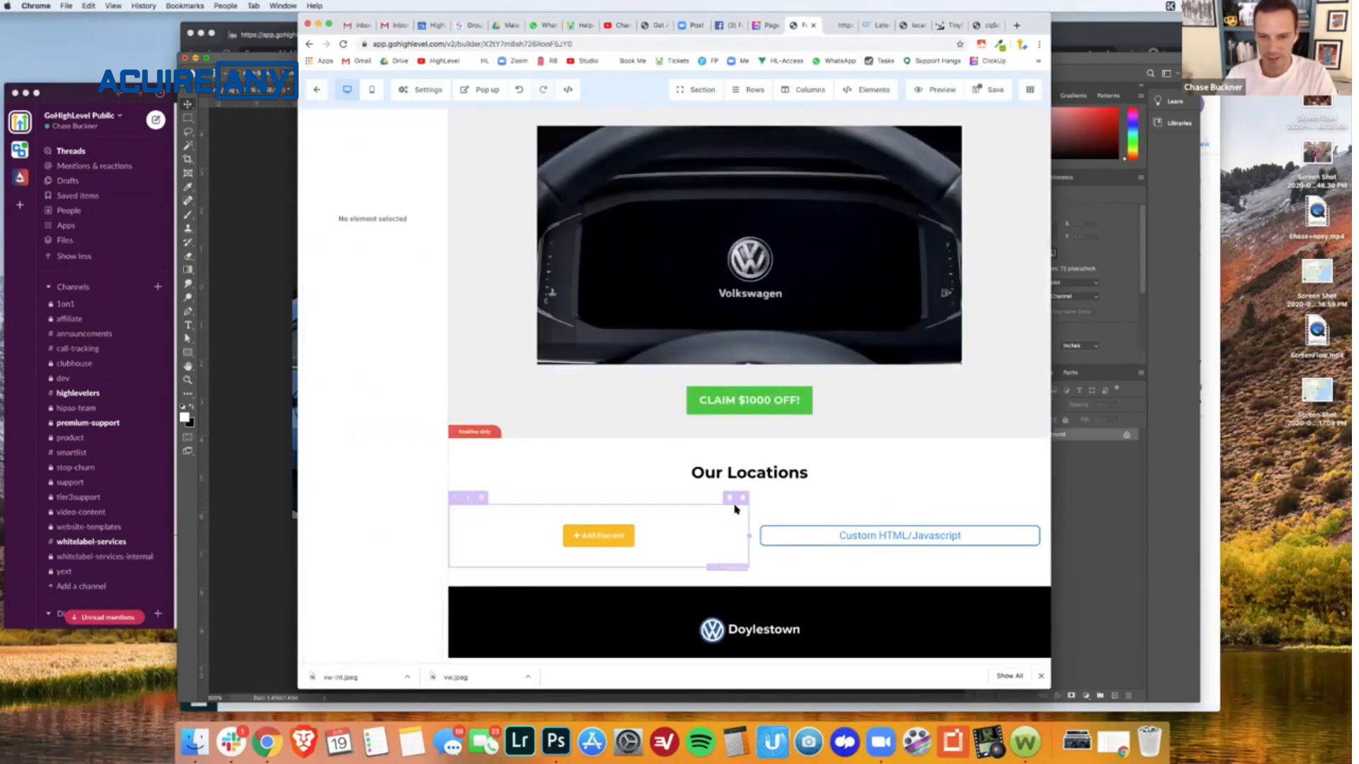
{"action": "left_click", "coordinate": [1030, 520]}
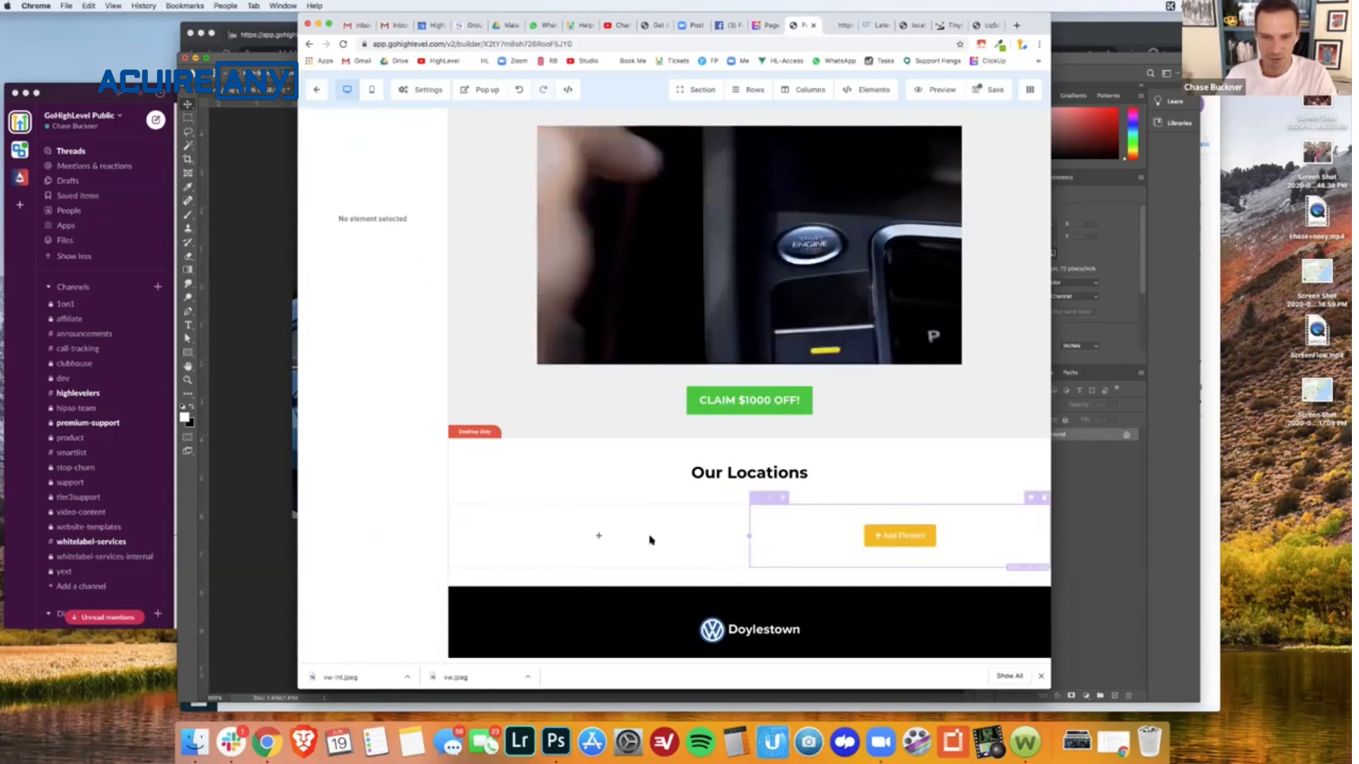
- Add an image element to the first Our Locations column and fill it with the uploaded desktop screenshot "Screen Shot 2020-06-19 at 2.16.59 PM"
{"action": "left_click", "coordinate": [598, 536]}
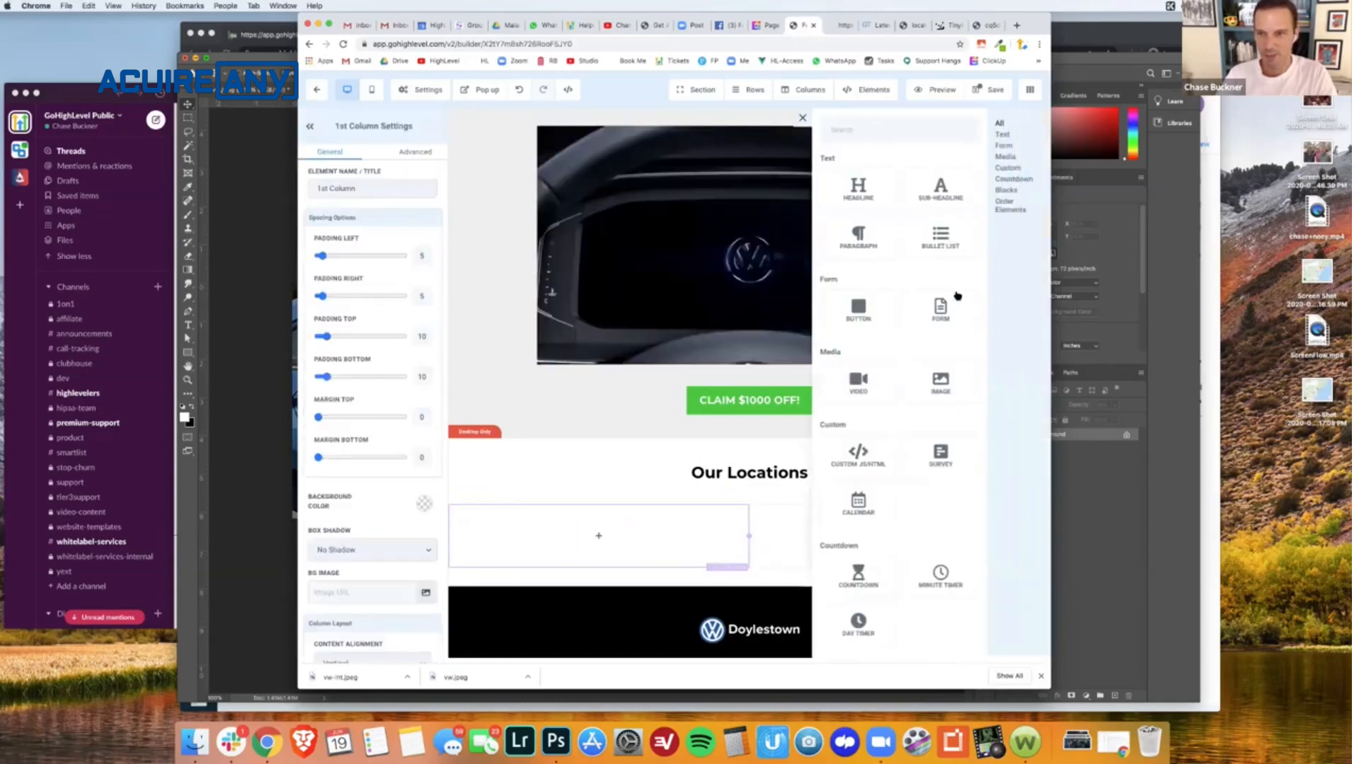
{"action": "left_click", "coordinate": [936, 383]}
{"action": "scroll", "coordinate": [644, 453], "scroll_direction": "down", "scroll_amount": 2}
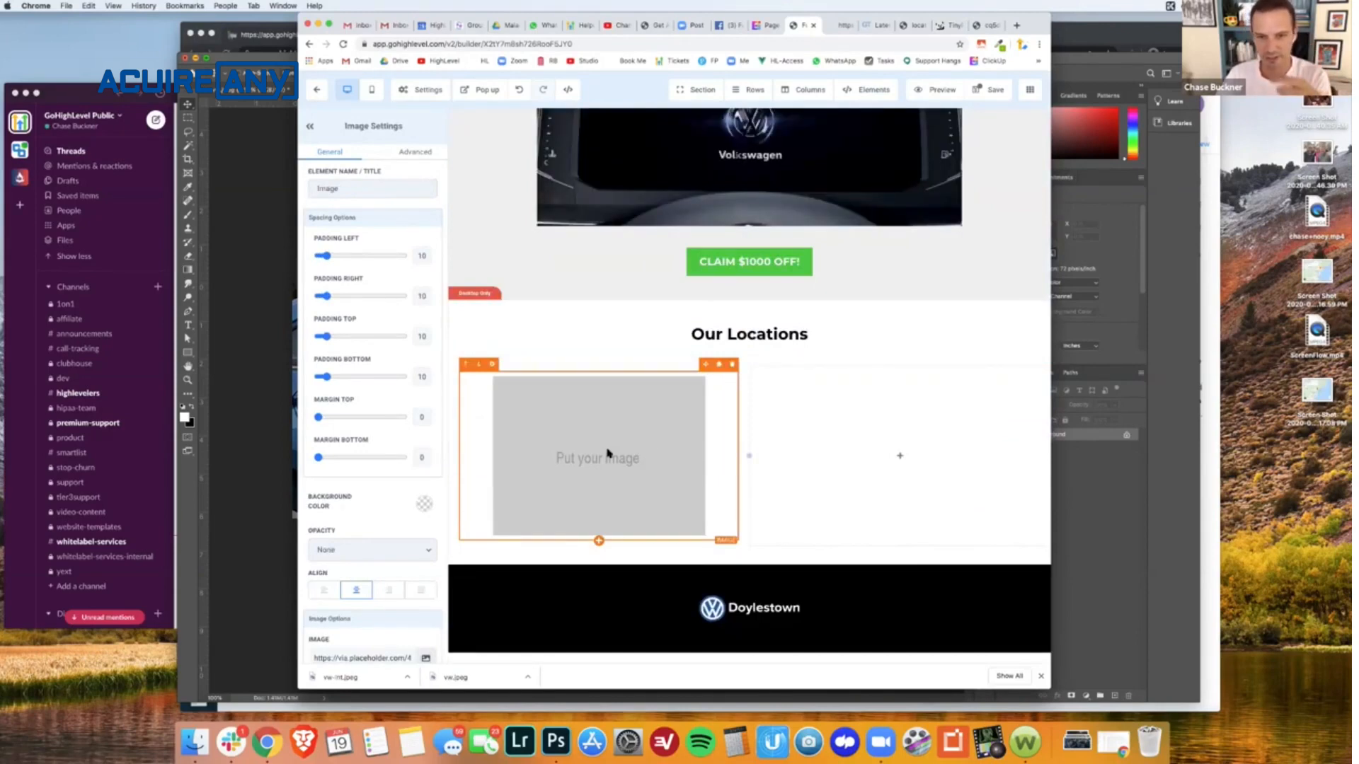
{"action": "scroll", "coordinate": [388, 483], "scroll_direction": "down", "scroll_amount": 3}
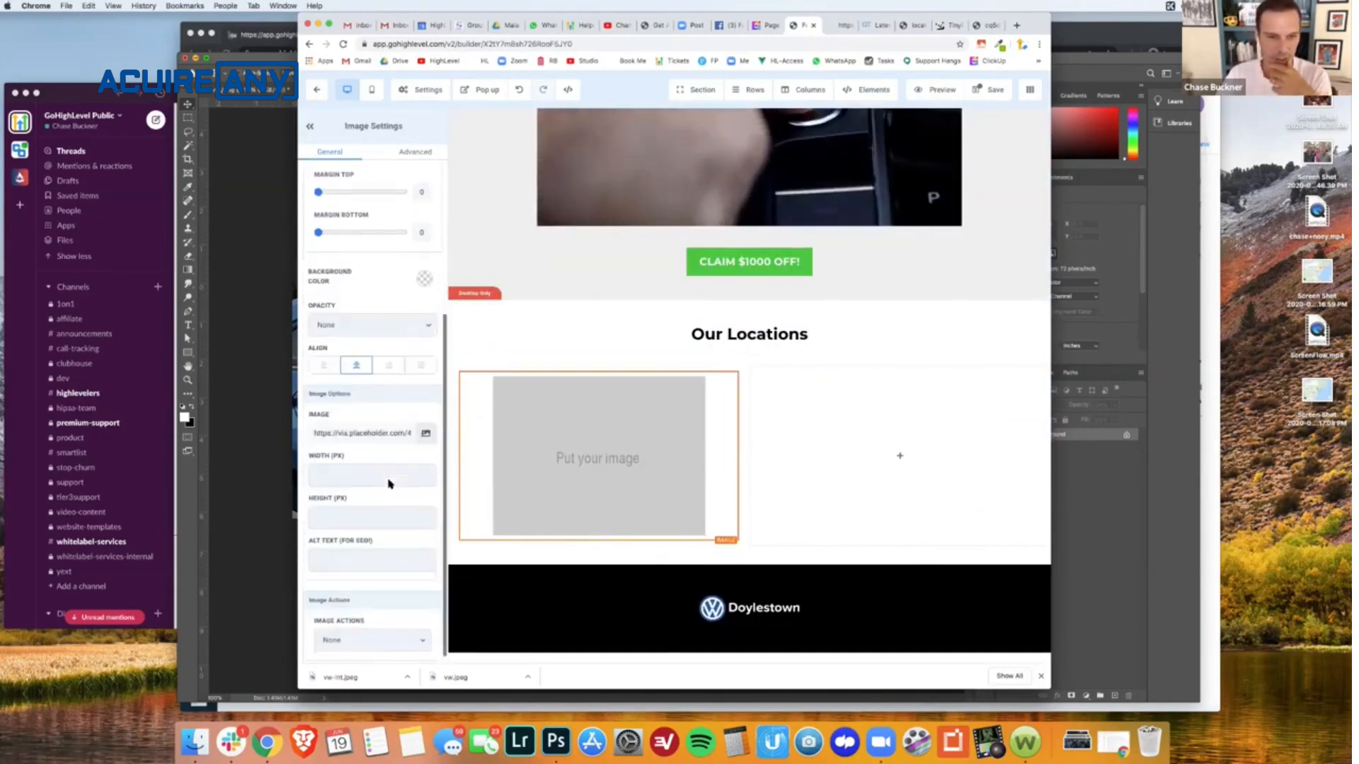
{"action": "left_click", "coordinate": [426, 433]}
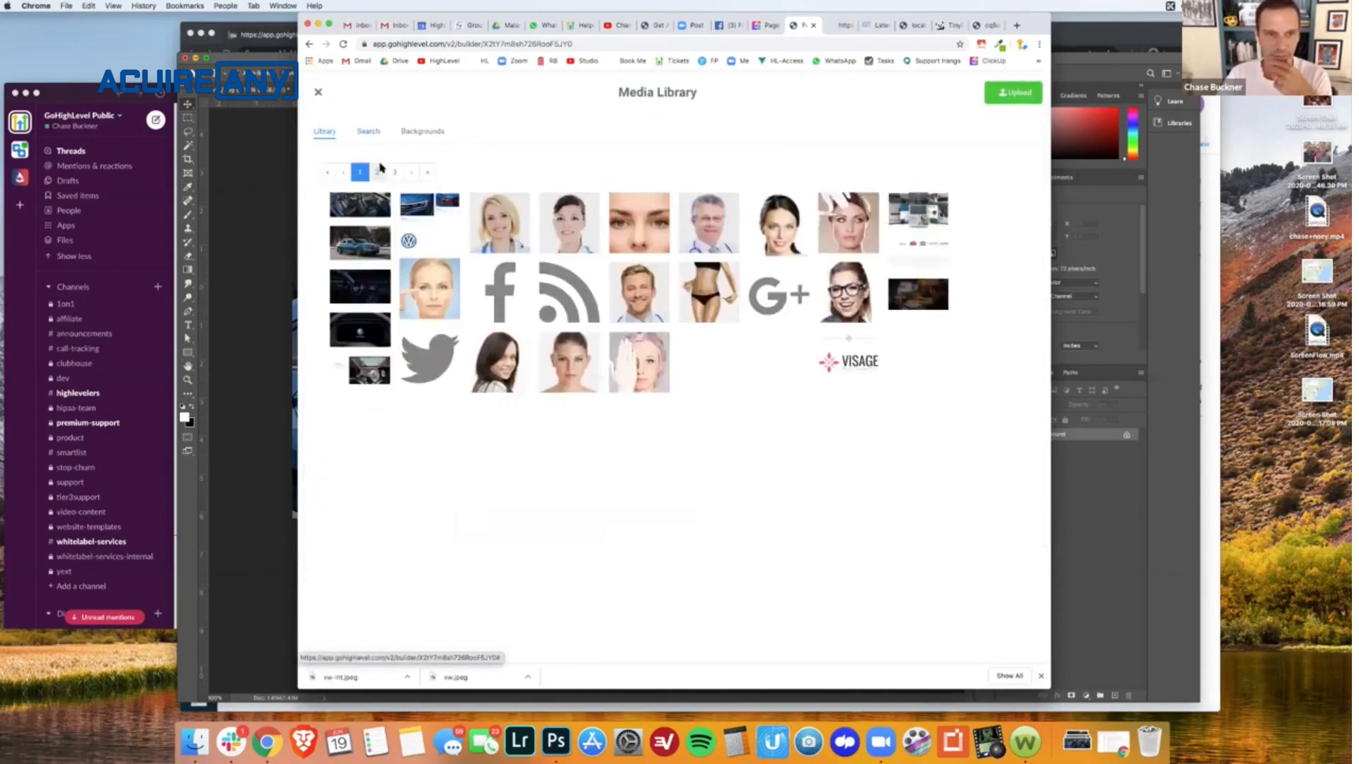
{"action": "left_click", "coordinate": [603, 165]}
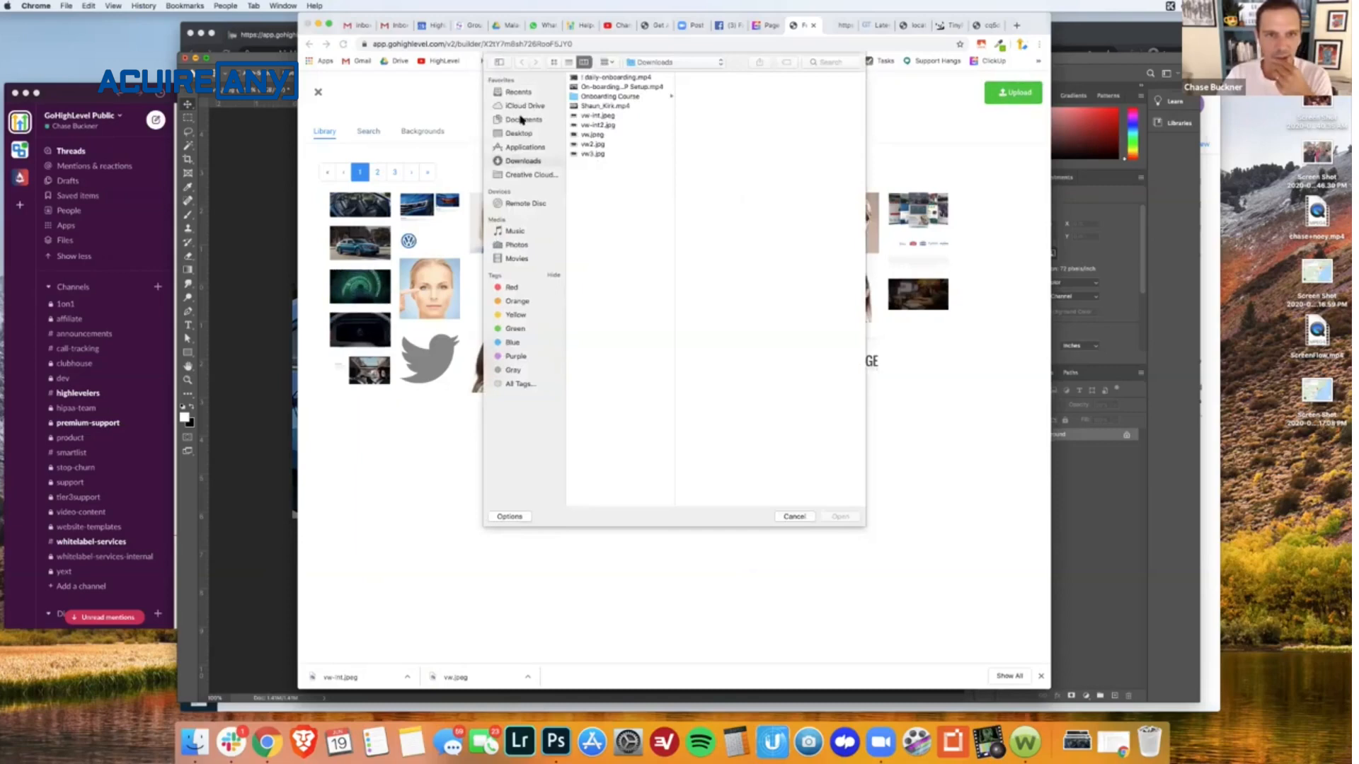
{"action": "left_click", "coordinate": [608, 105]}
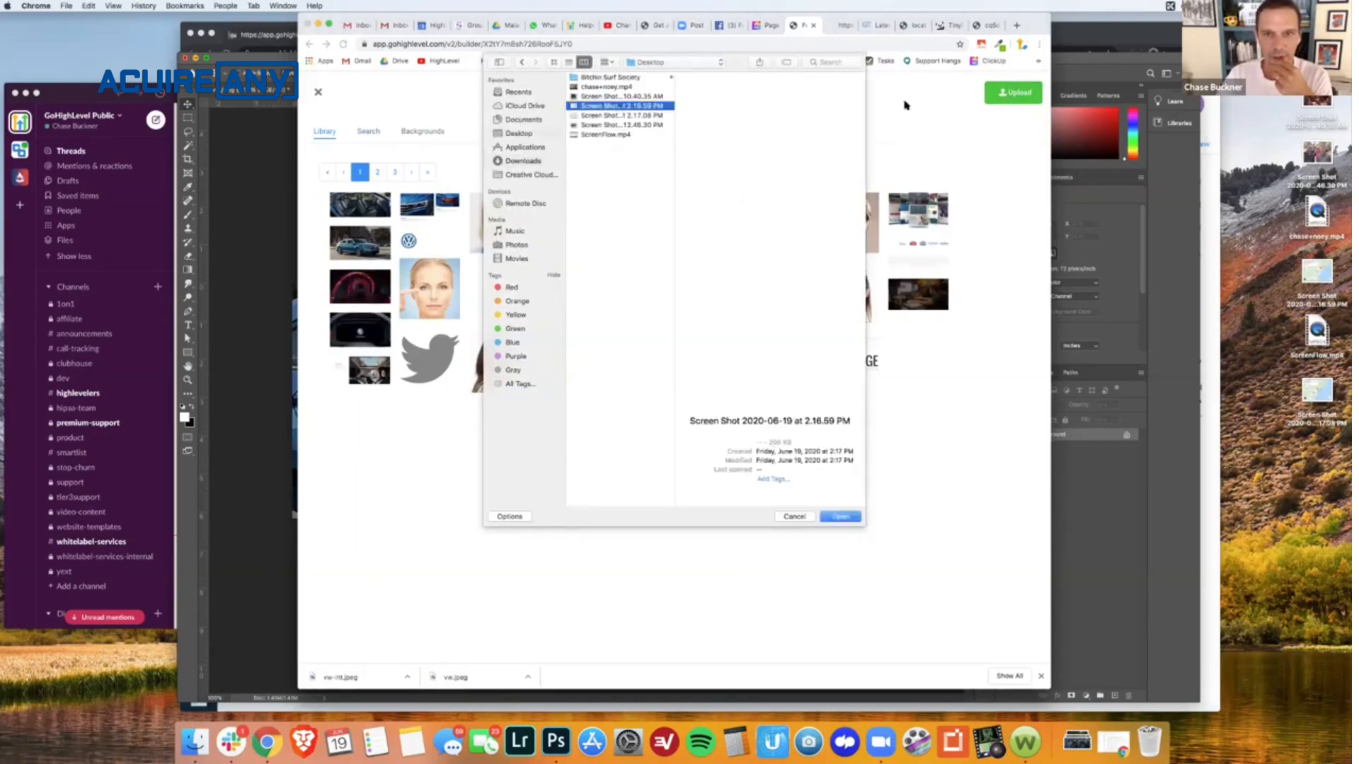
{"action": "left_click", "coordinate": [841, 517]}
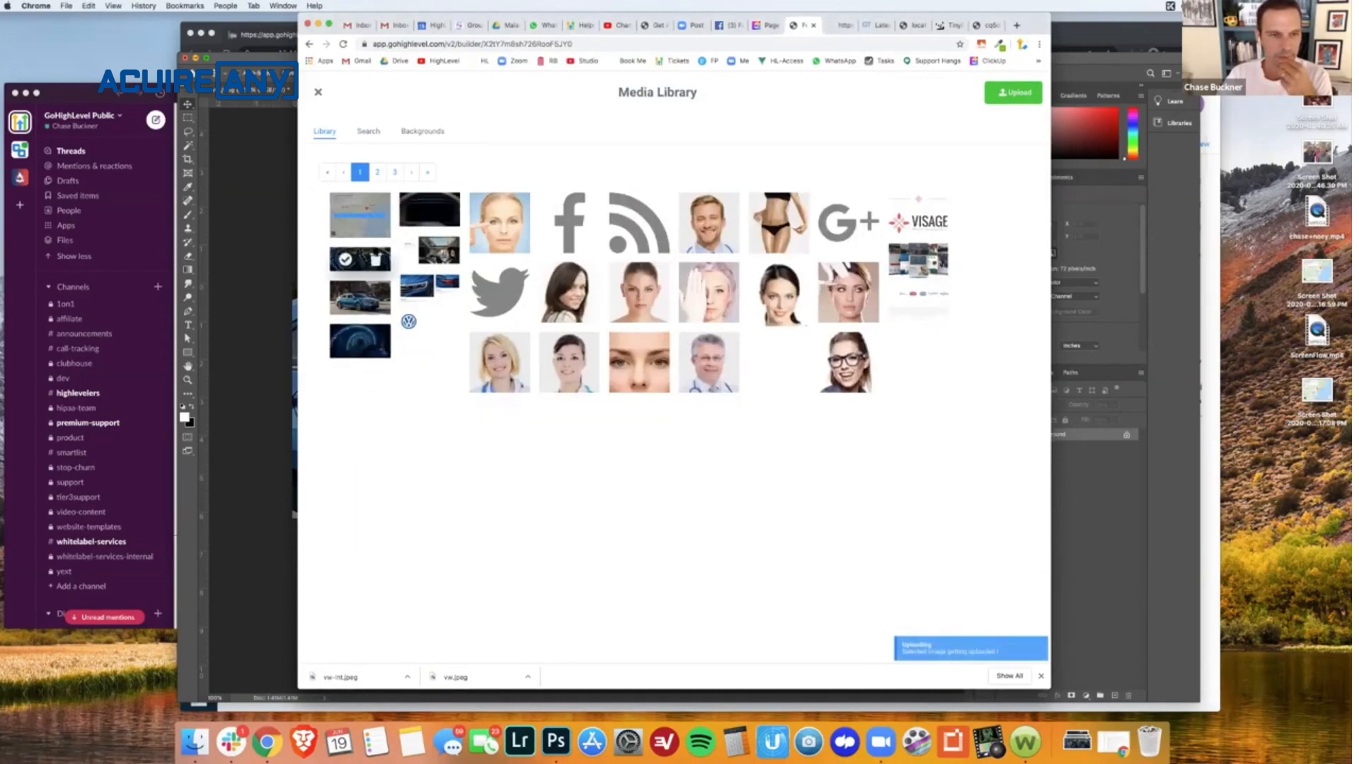
{"action": "left_click", "coordinate": [347, 217]}
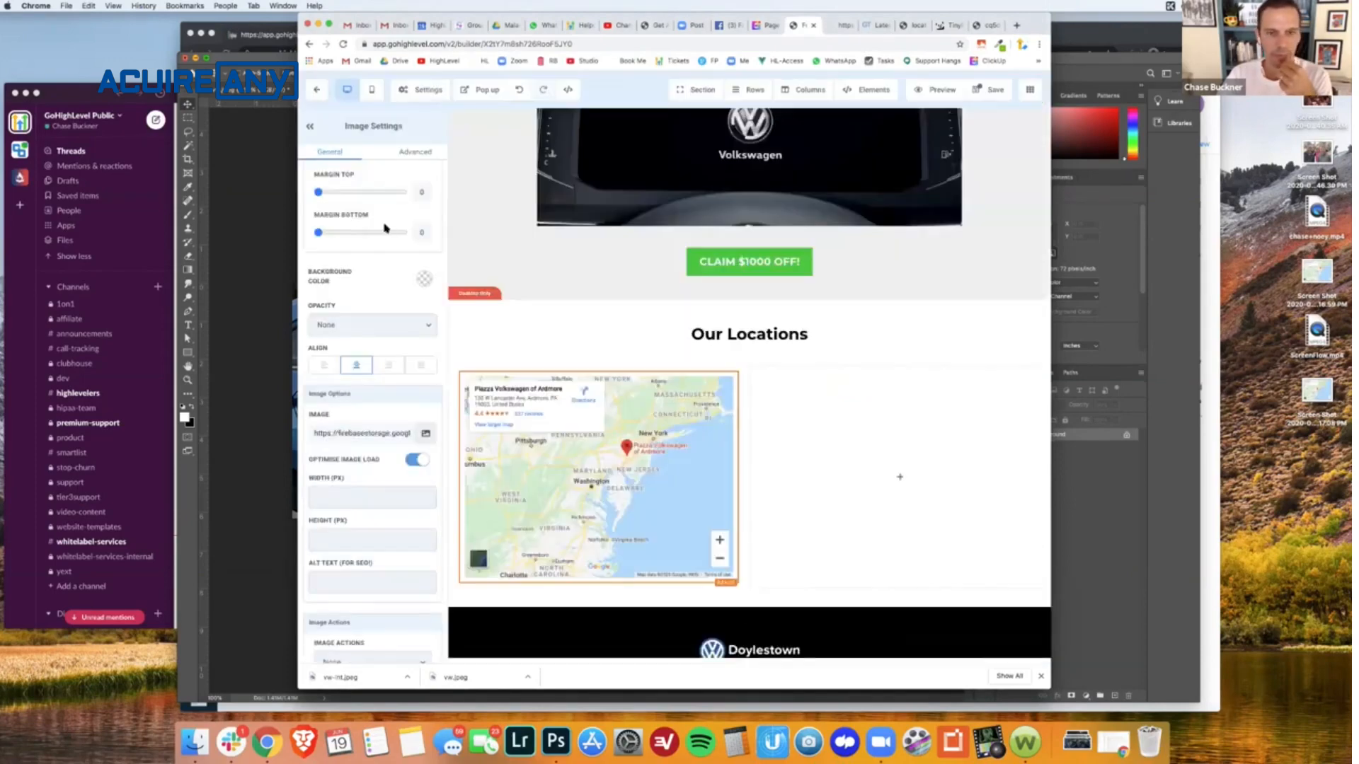
- Add an image element to the second Our Locations column and fill it with the uploaded 2.17.08 PM desktop screenshot
{"action": "left_click", "coordinate": [910, 491]}
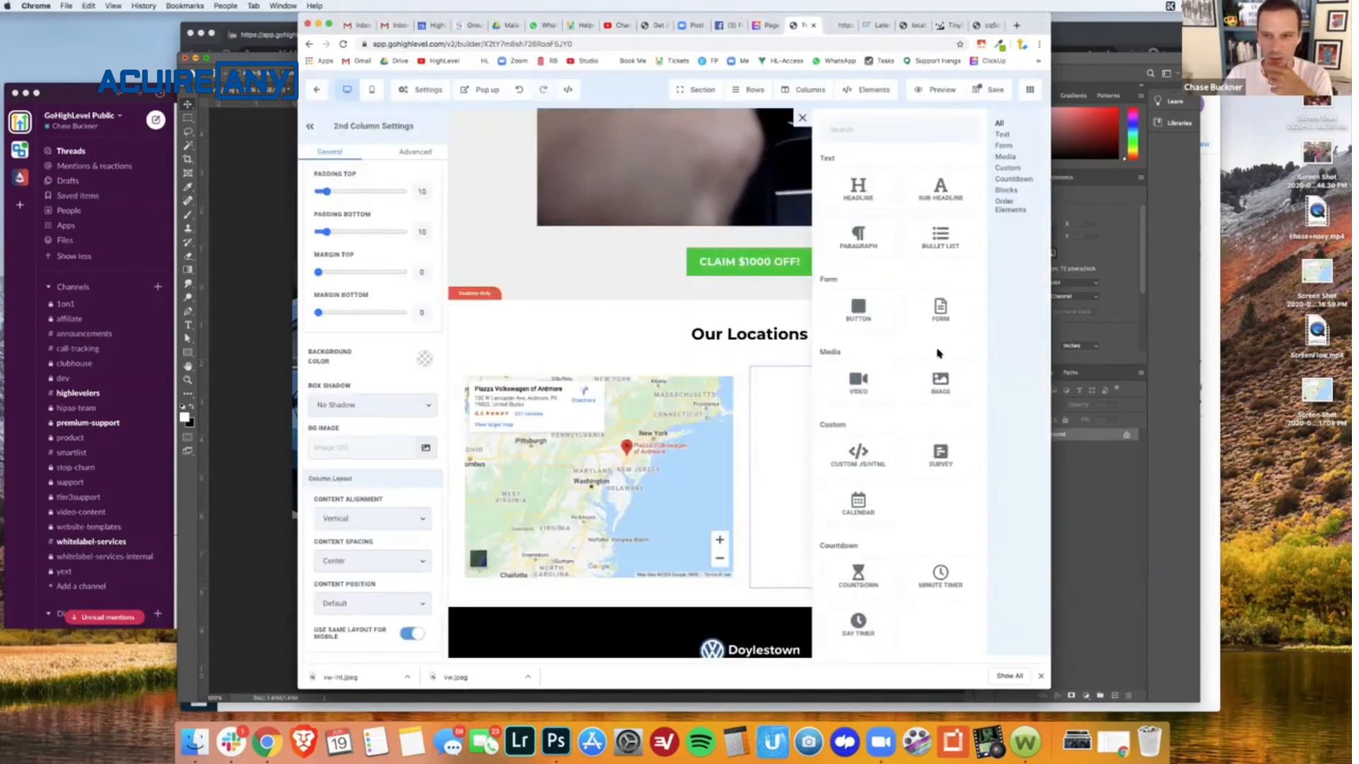
{"action": "left_click", "coordinate": [938, 382]}
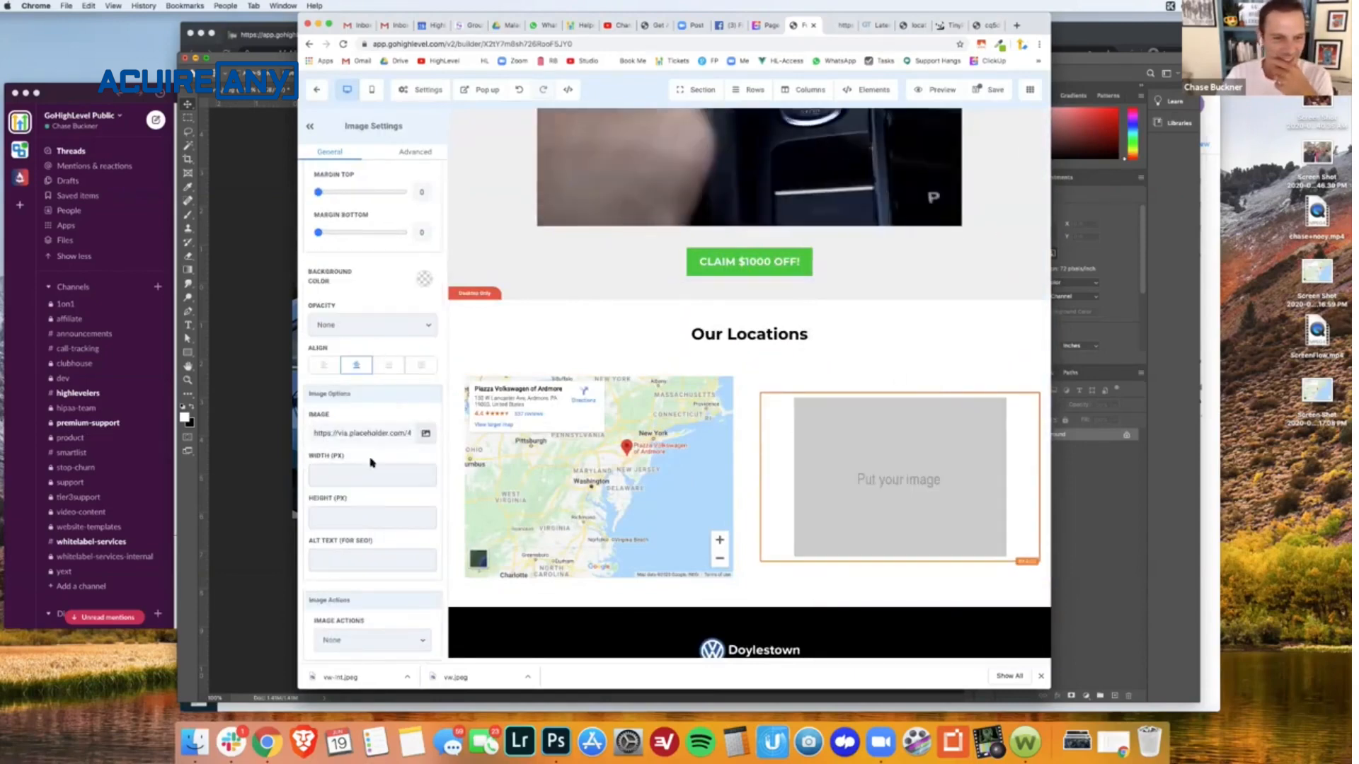
{"action": "left_click", "coordinate": [425, 434]}
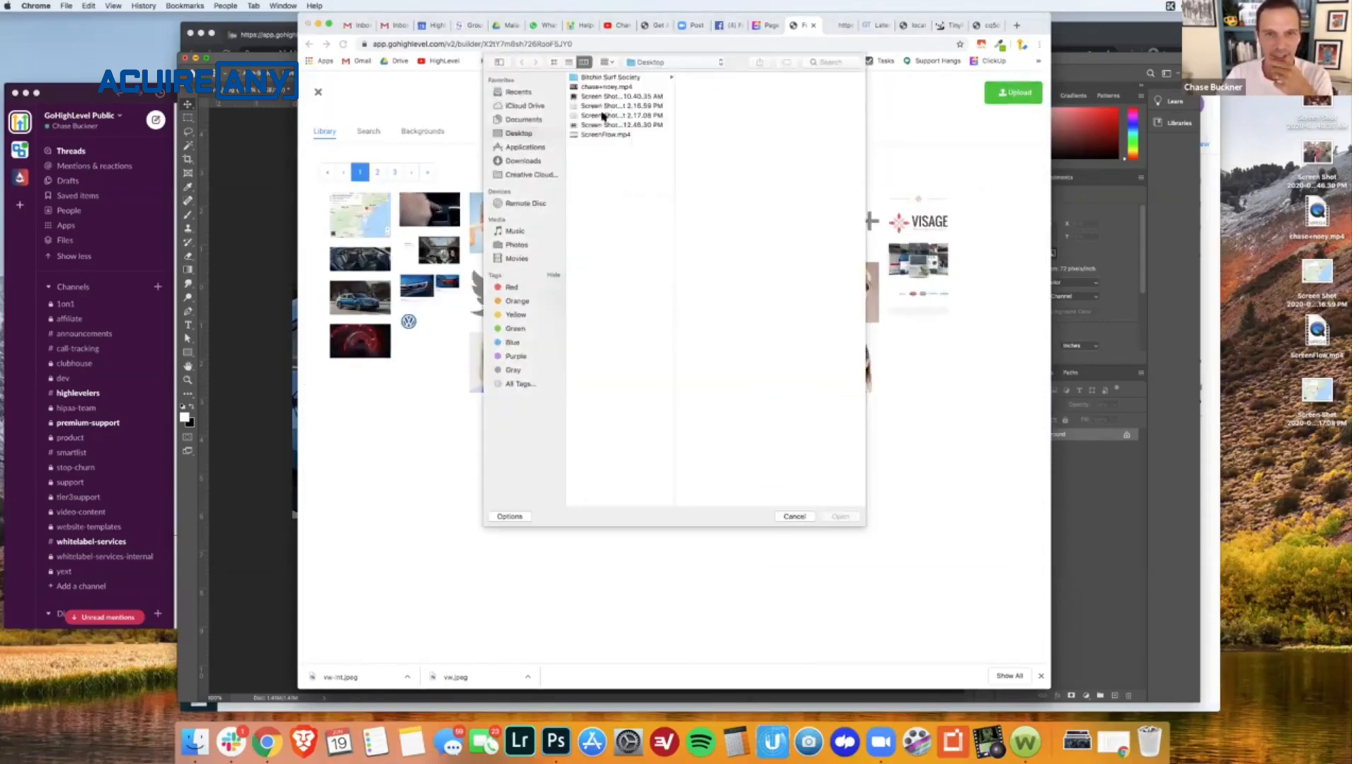
{"action": "left_click", "coordinate": [606, 115]}
{"action": "left_click", "coordinate": [840, 516]}
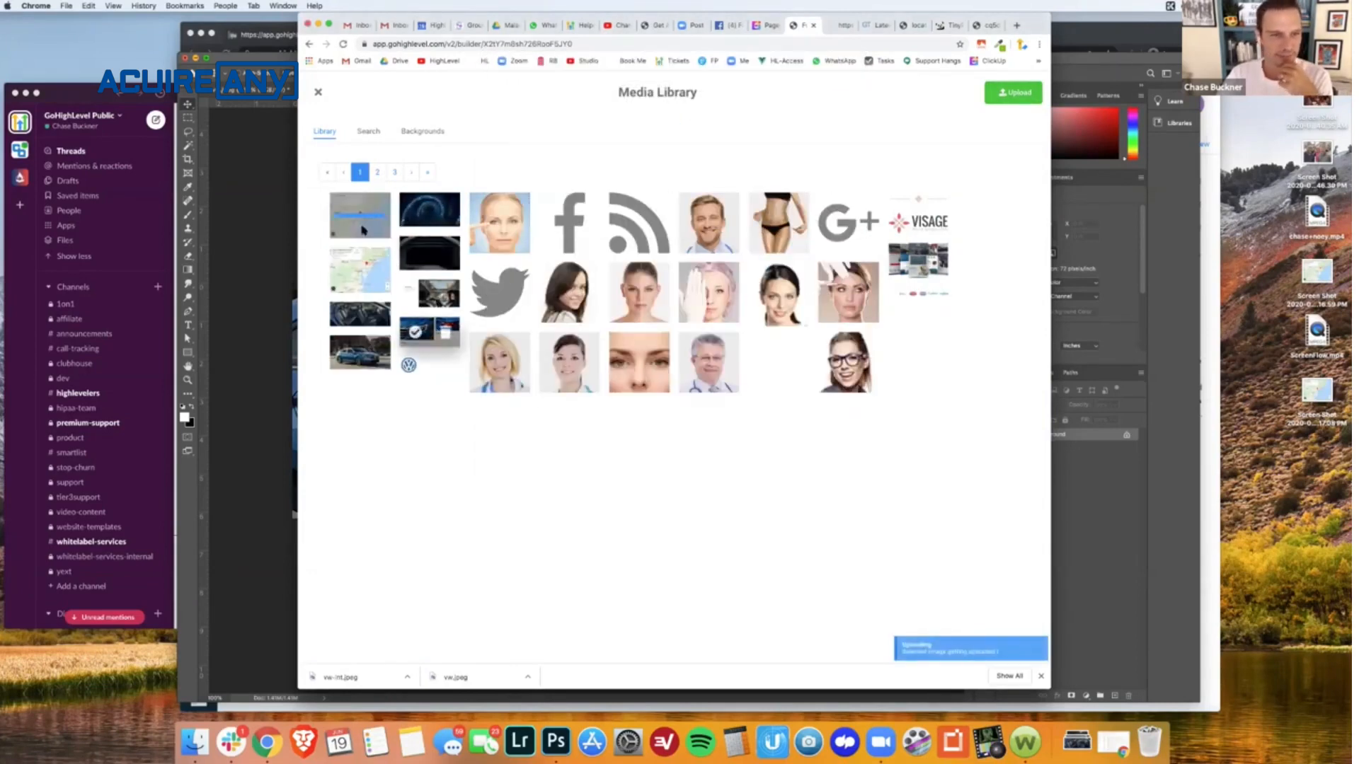
{"action": "left_click", "coordinate": [347, 220]}
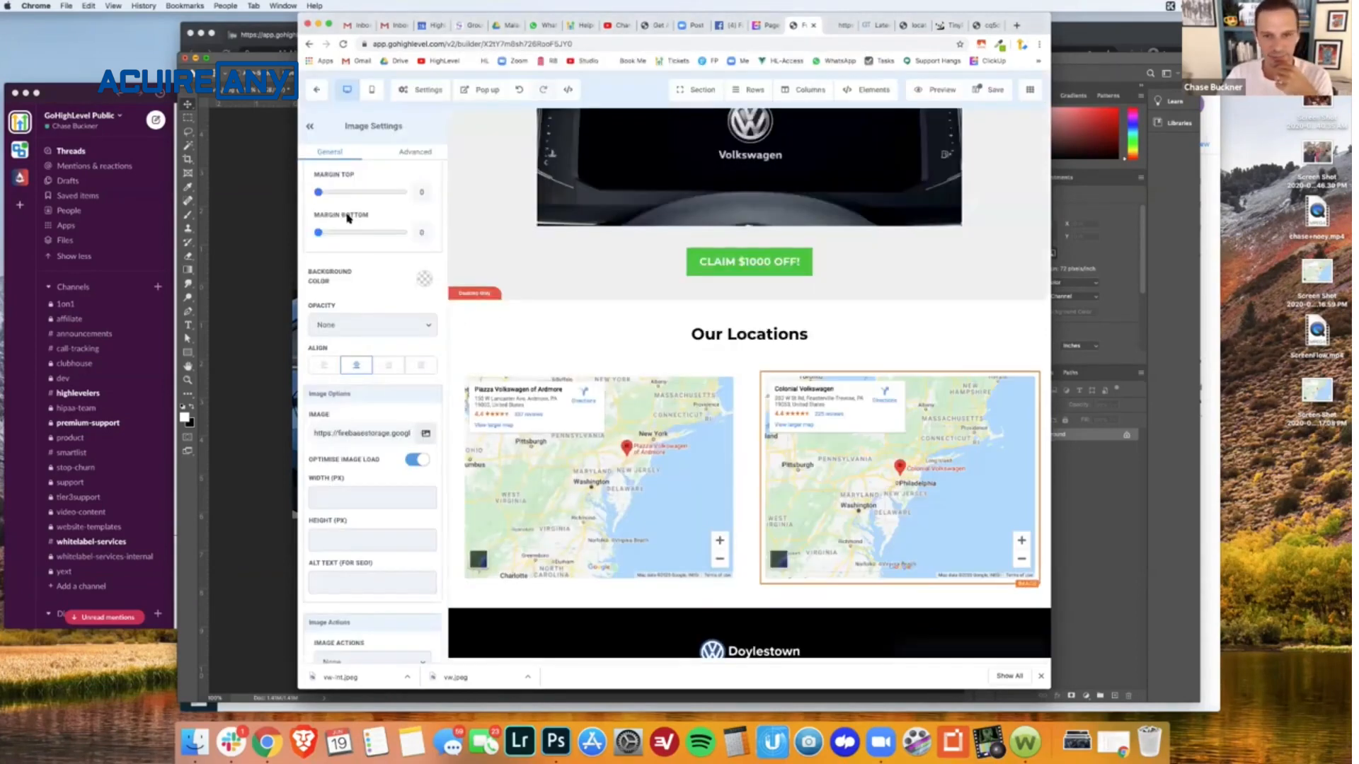
{"action": "scroll", "coordinate": [628, 382], "scroll_direction": "down", "scroll_amount": 1}
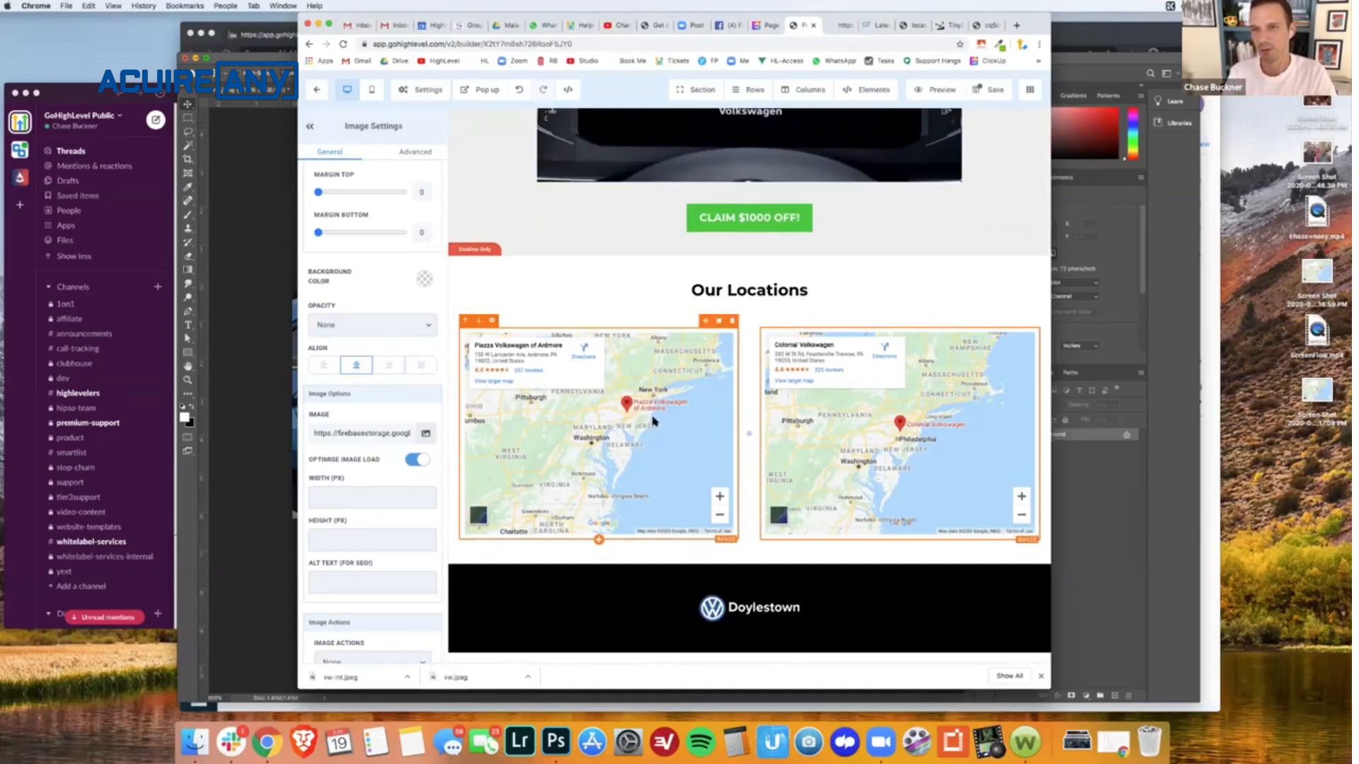
- Open Google Maps in a new browser tab
{"action": "key", "text": "super+t"}
{"action": "type", "text": "masp"}
{"action": "key", "text": "Return"}
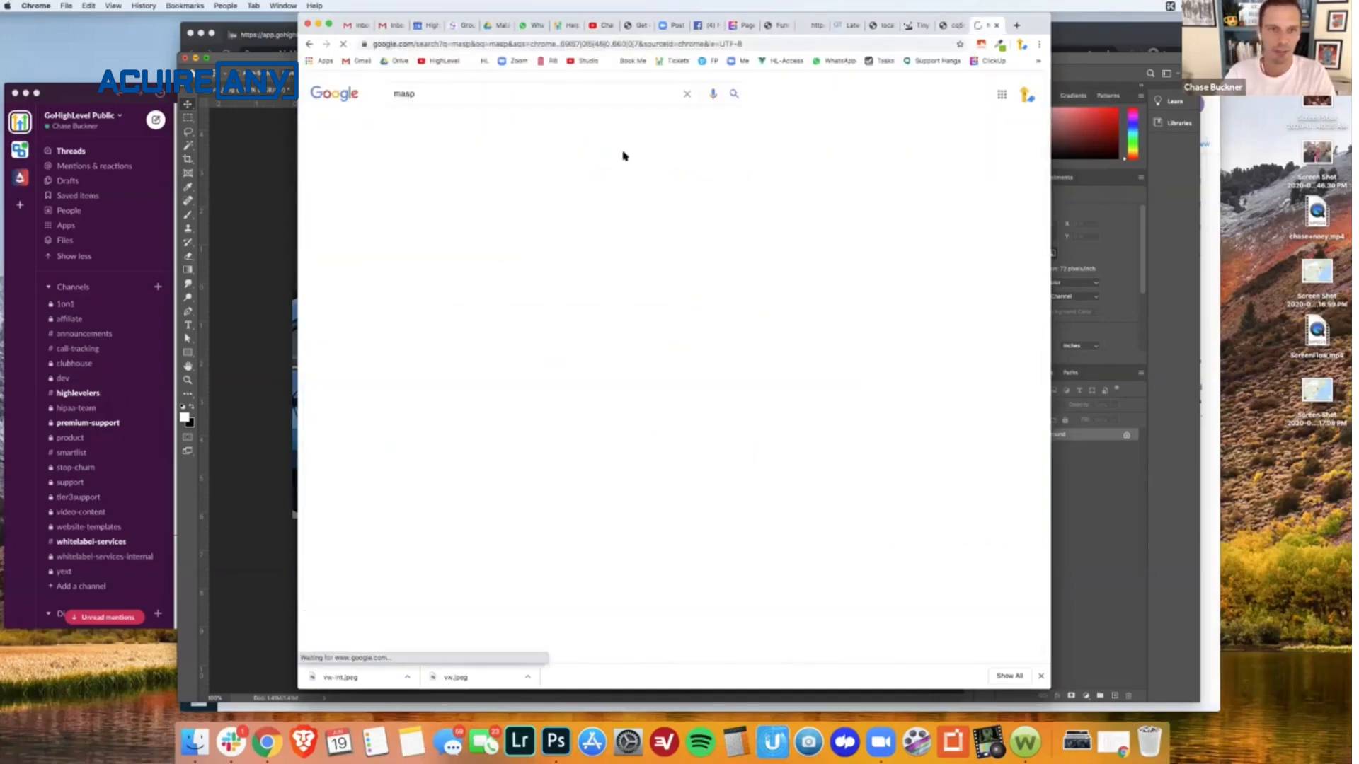
{"action": "left_click", "coordinate": [592, 43]}
{"action": "type", "text": "maps.google.com"}
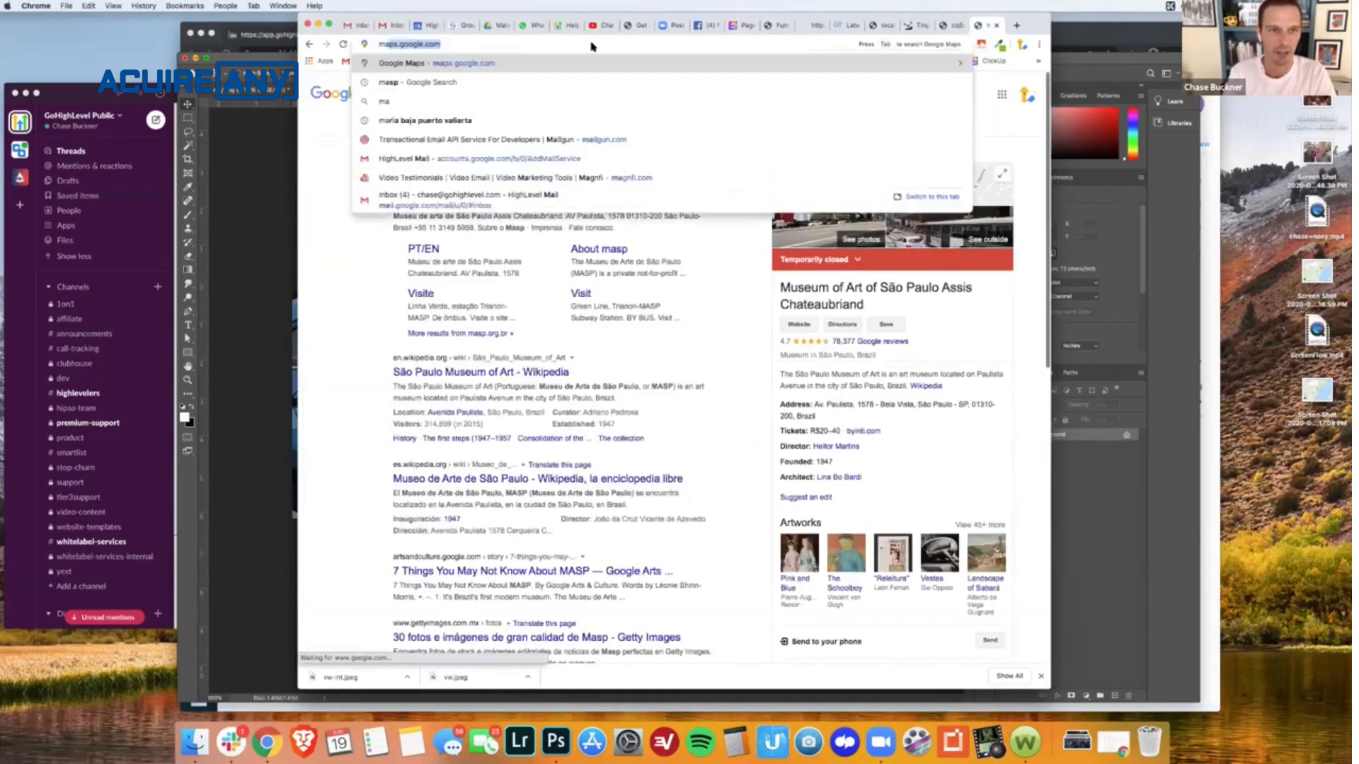
{"action": "key", "text": "Return"}
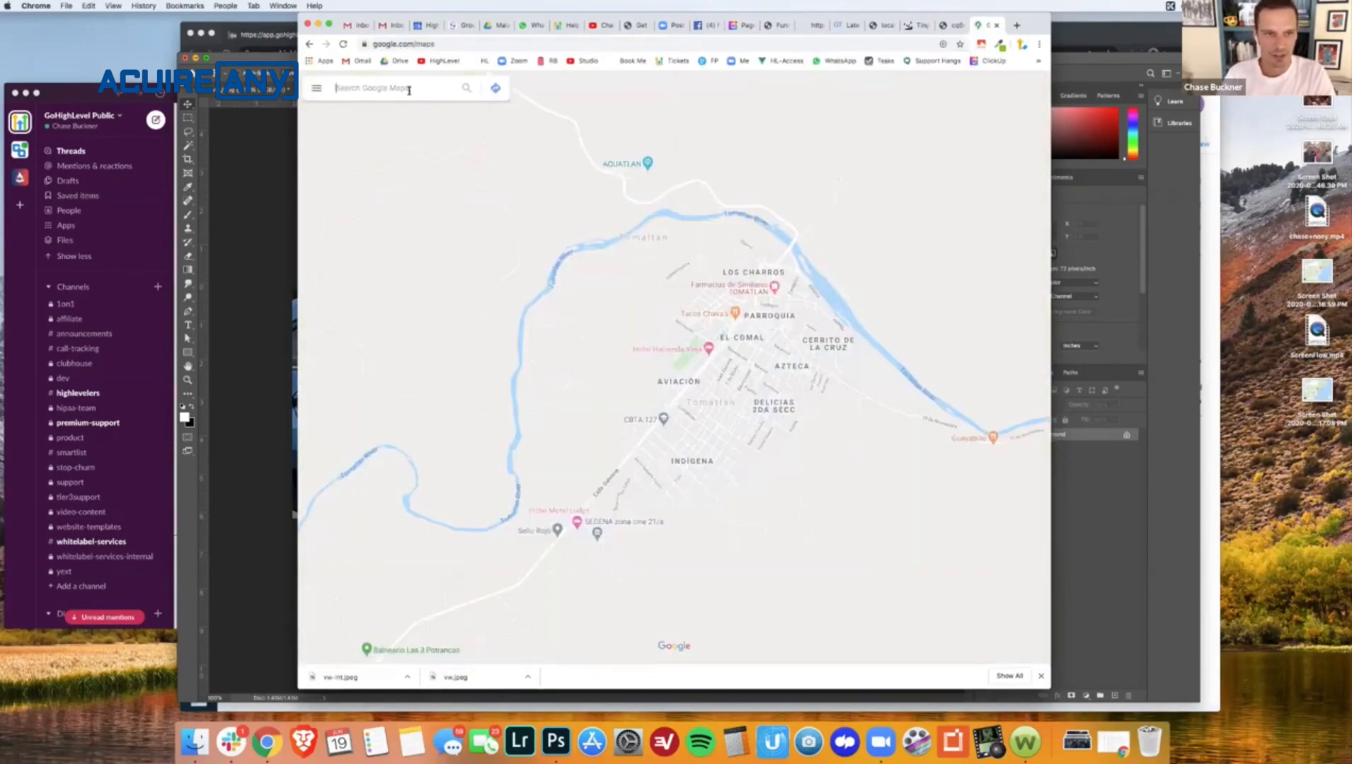
- Search Google Maps for "vw dealer philadelphia" and copy the share link of Piazza Volkswagen of Ardmore
{"action": "type", "text": "vw dealer"}
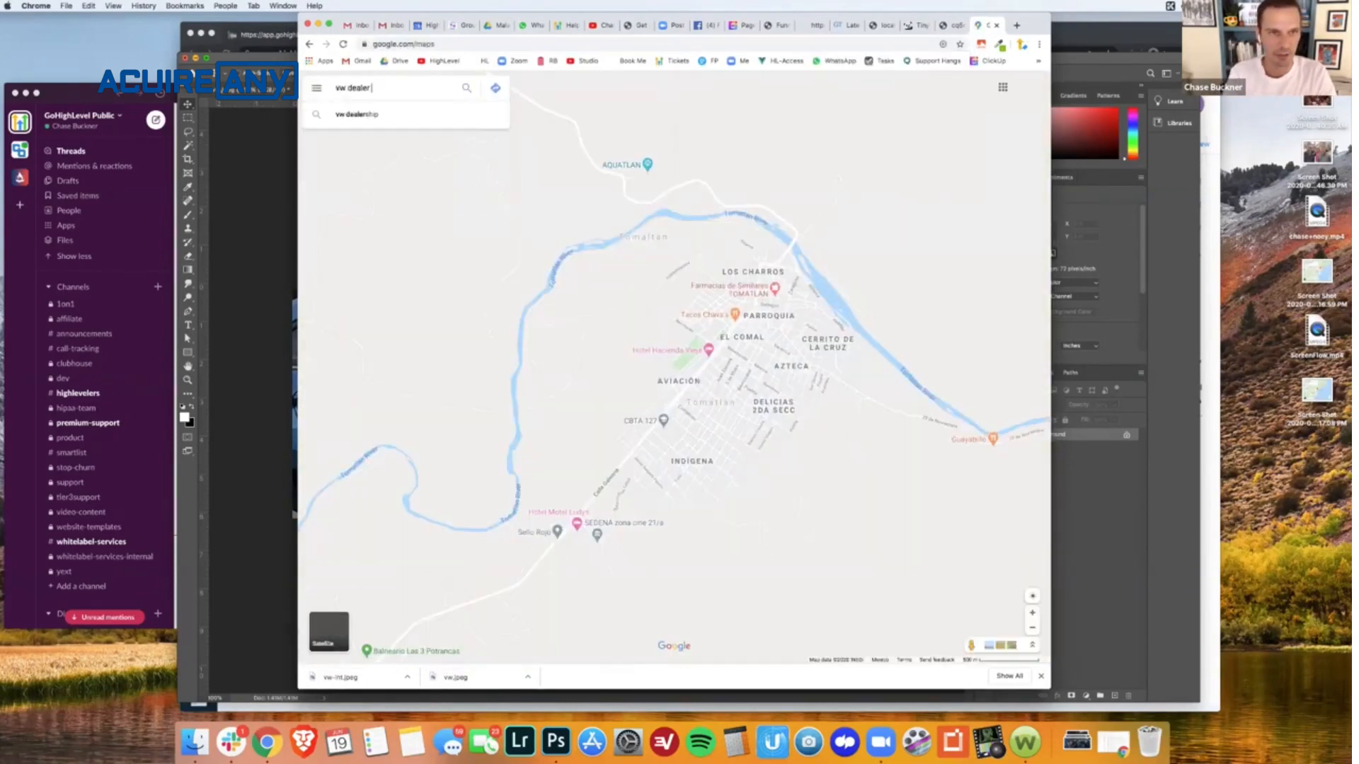
{"action": "type", "text": " phila"}
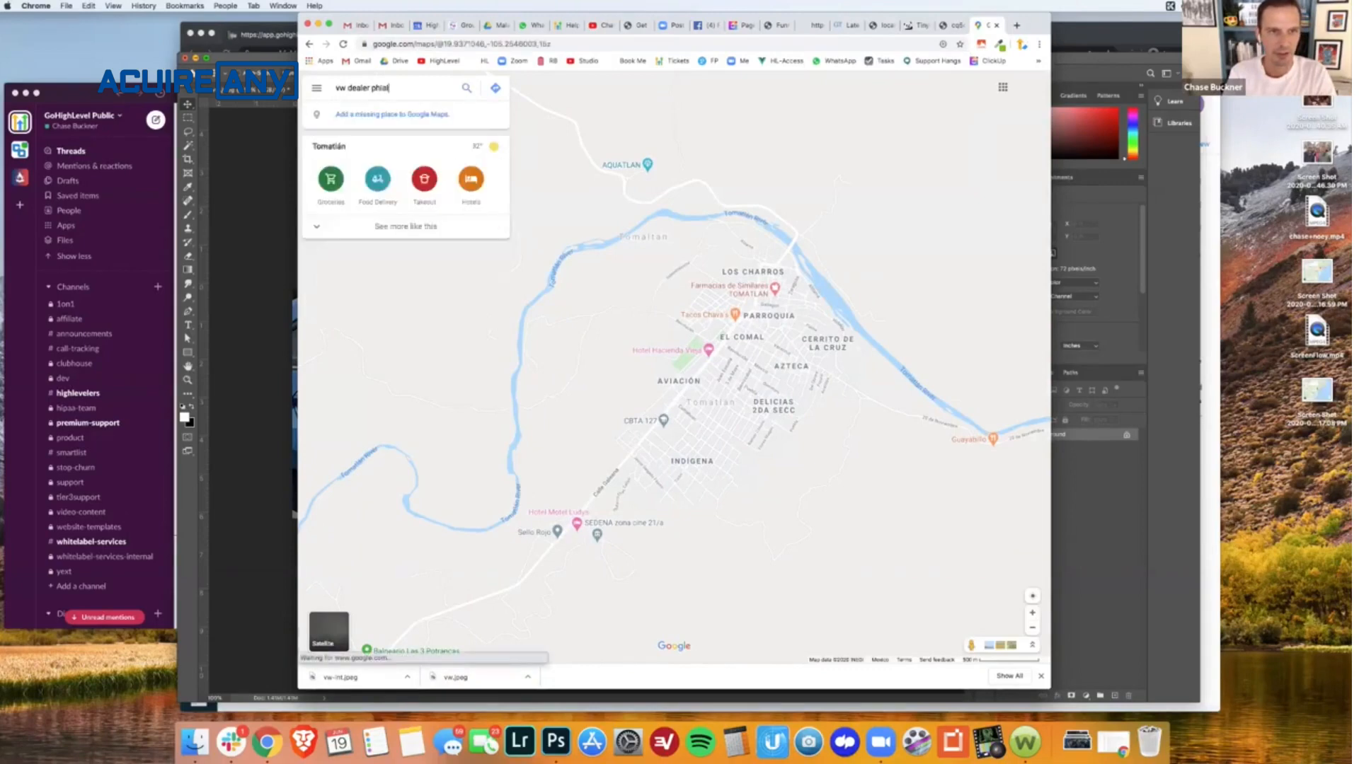
{"action": "type", "text": "delp"}
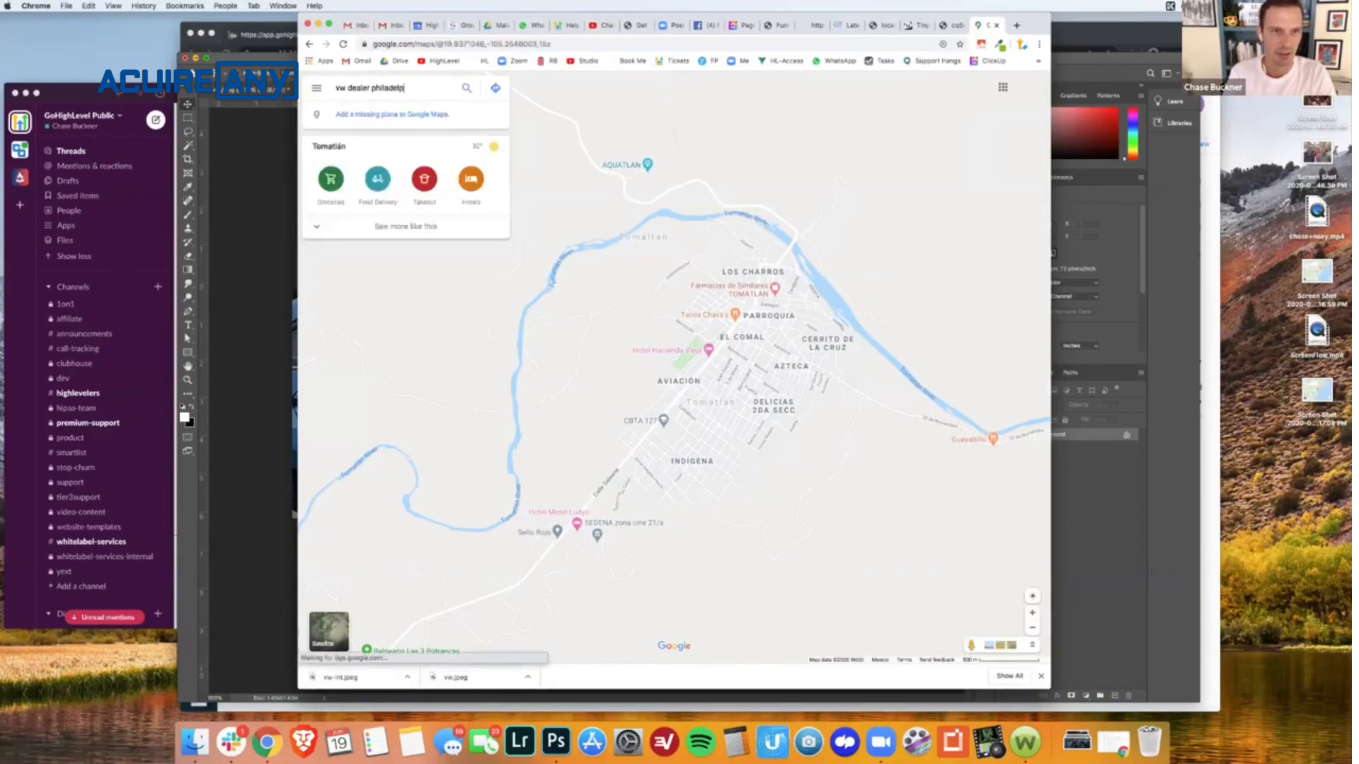
{"action": "type", "text": "hia"}
{"action": "key", "text": "Return"}
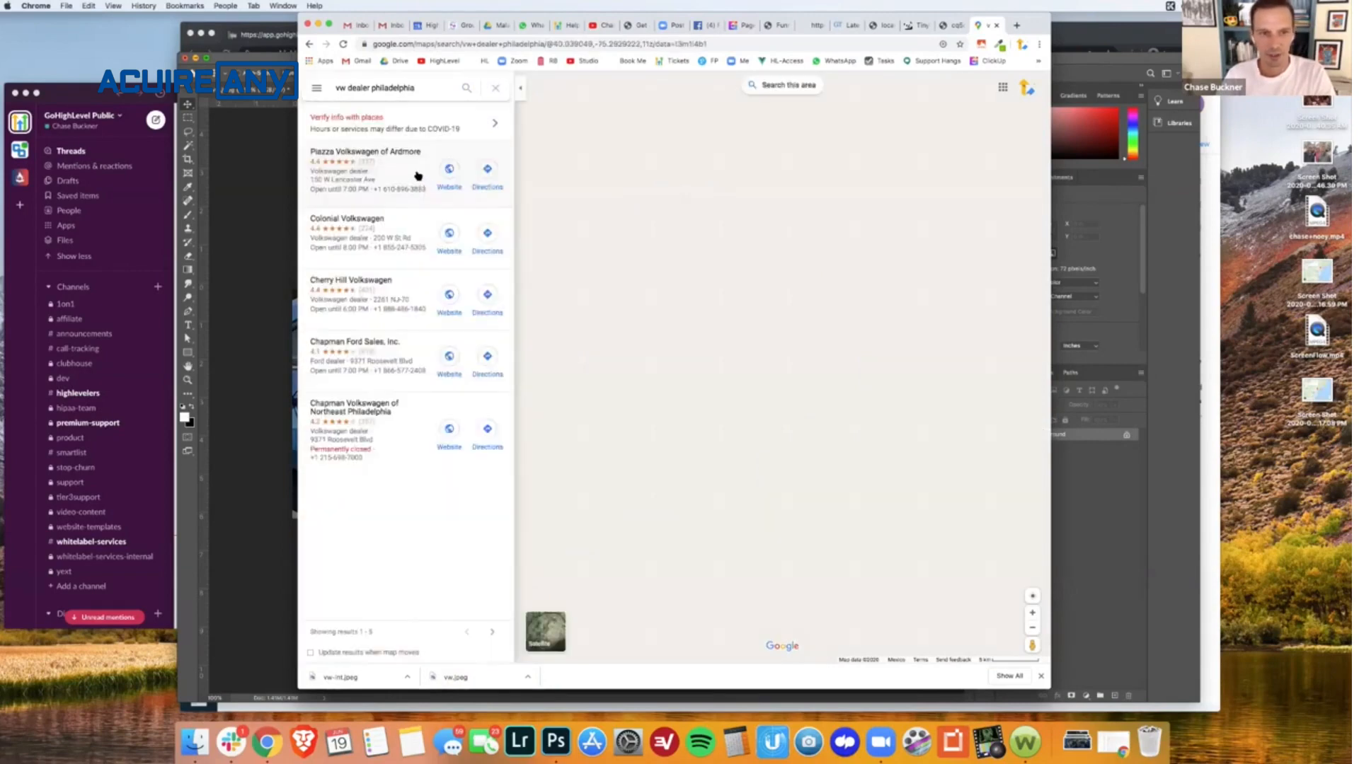
{"action": "left_click", "coordinate": [411, 173]}
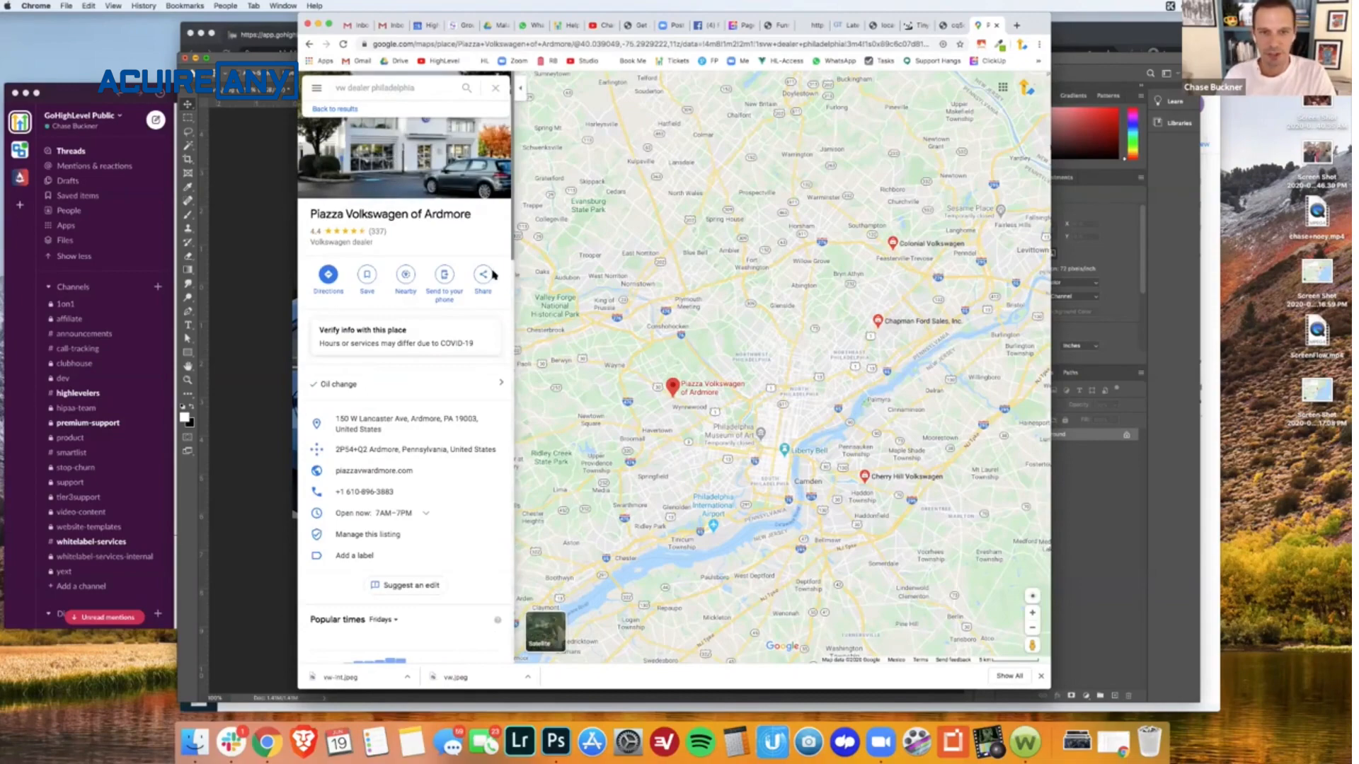
{"action": "left_click", "coordinate": [491, 275]}
{"action": "left_click", "coordinate": [756, 388]}
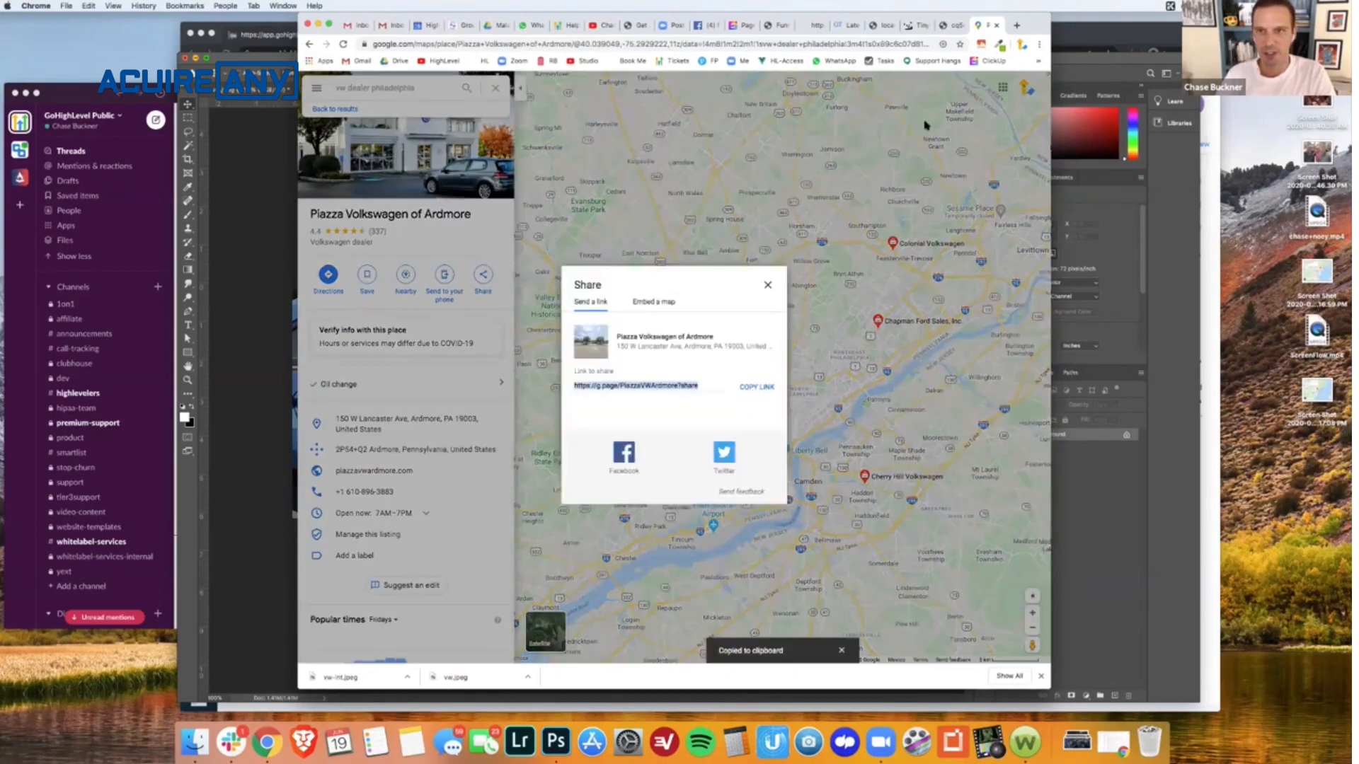
- Back in the funnel builder, make the Piazza Volkswagen of Ardmore map image go to the copied website URL in a new tab
{"action": "left_click", "coordinate": [775, 26]}
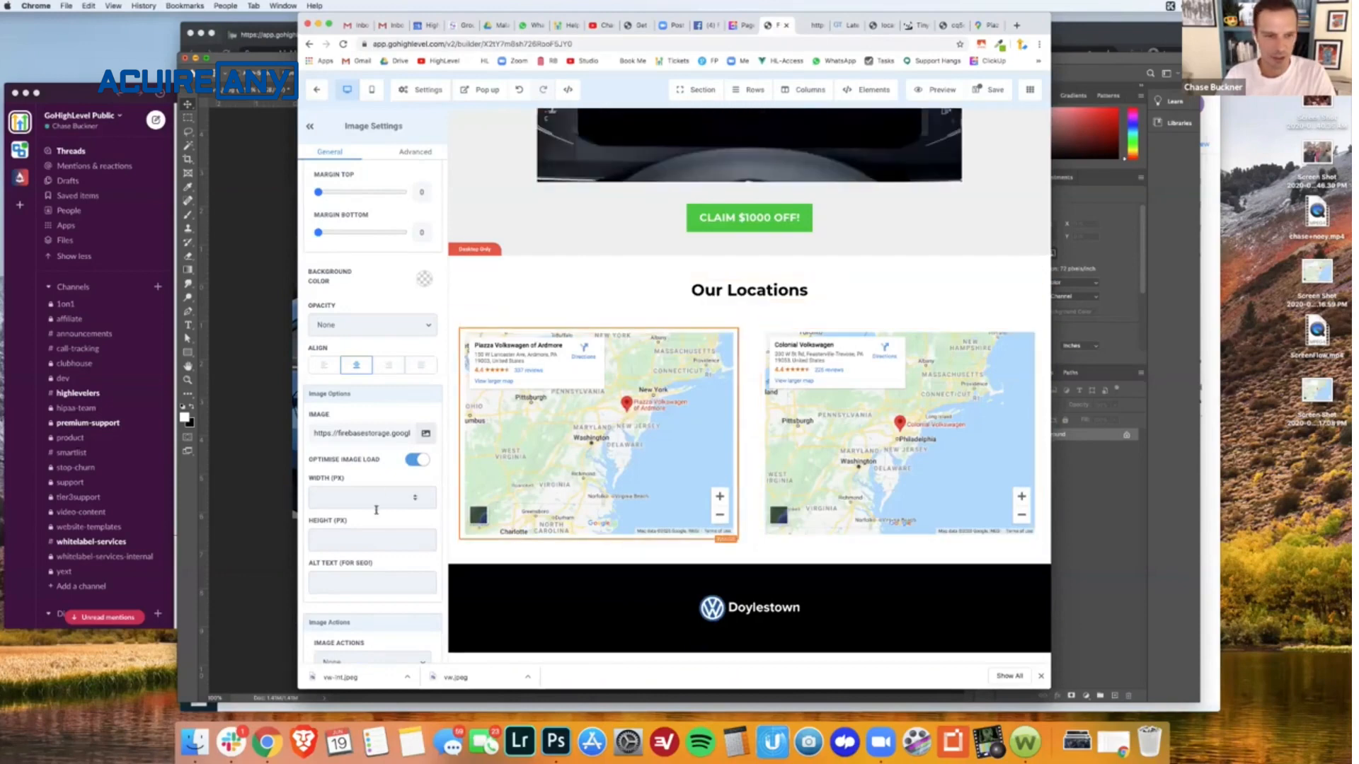
{"action": "scroll", "coordinate": [363, 570], "scroll_direction": "down", "scroll_amount": 1}
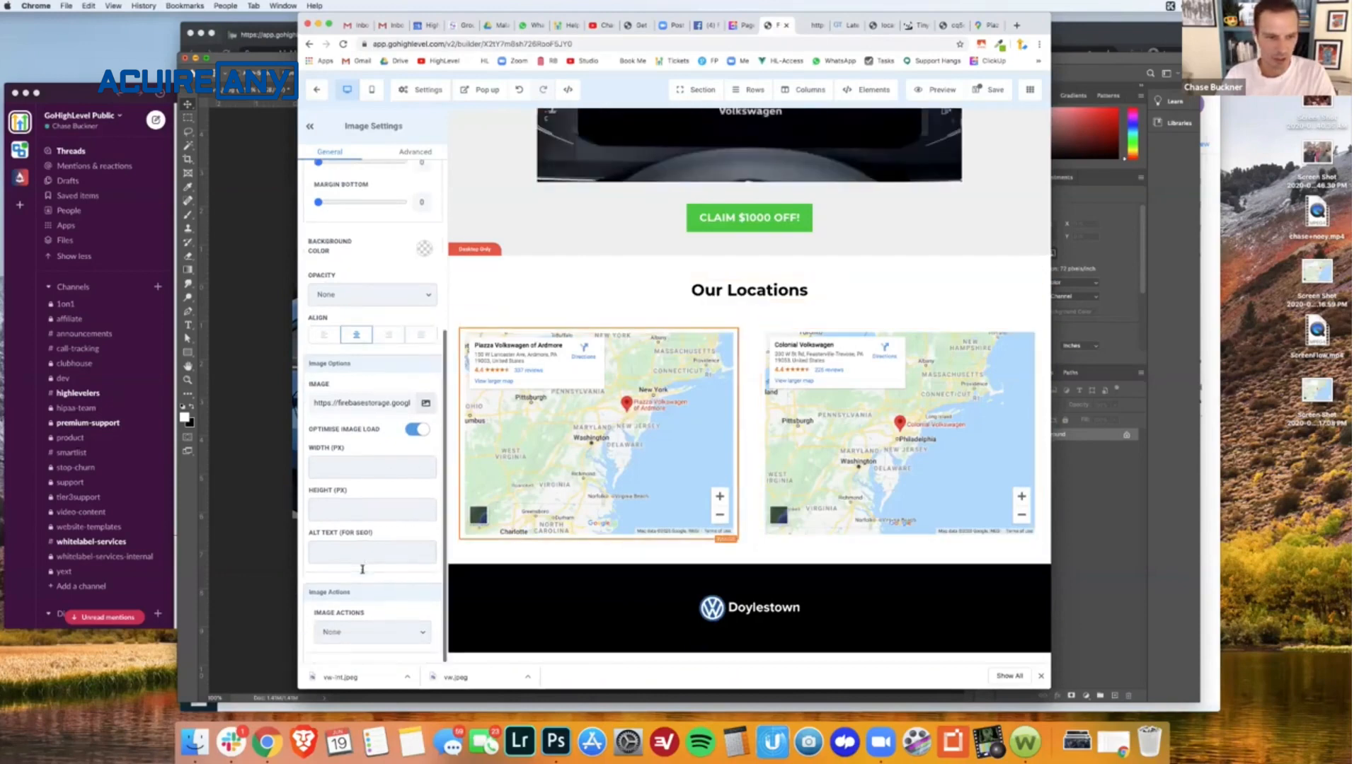
{"action": "left_click", "coordinate": [361, 632]}
{"action": "left_click", "coordinate": [364, 632]}
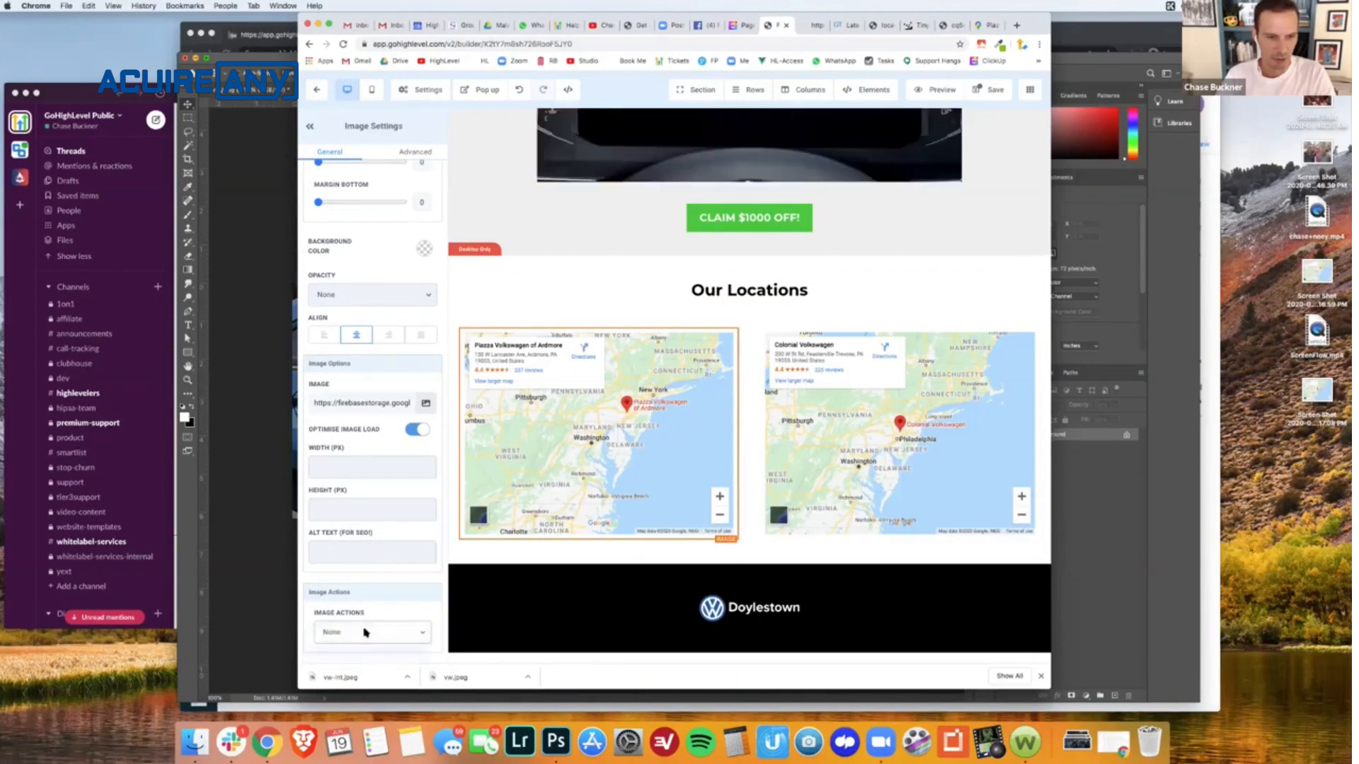
{"action": "scroll", "coordinate": [365, 626], "scroll_direction": "down", "scroll_amount": 2}
{"action": "left_click", "coordinate": [359, 606]}
{"action": "key", "text": "super+v"}
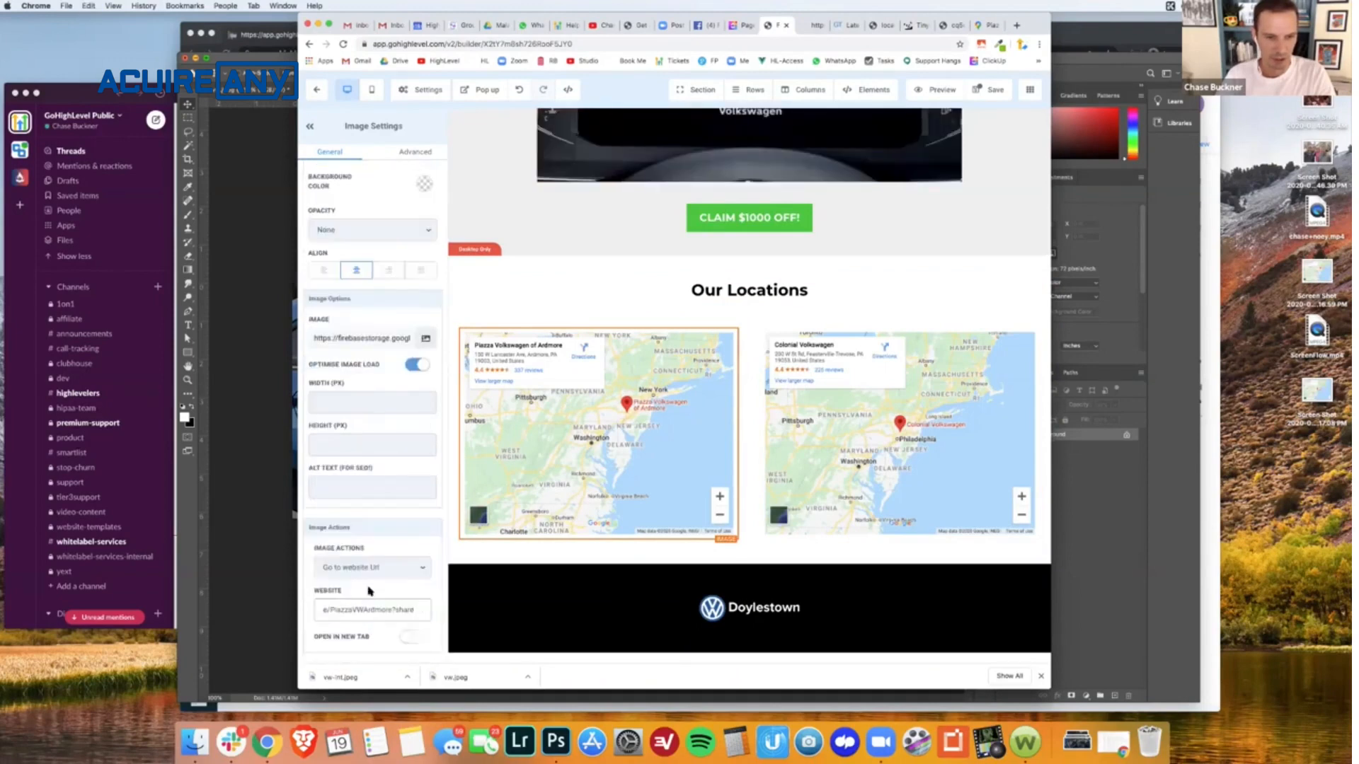
{"action": "left_click", "coordinate": [418, 637]}
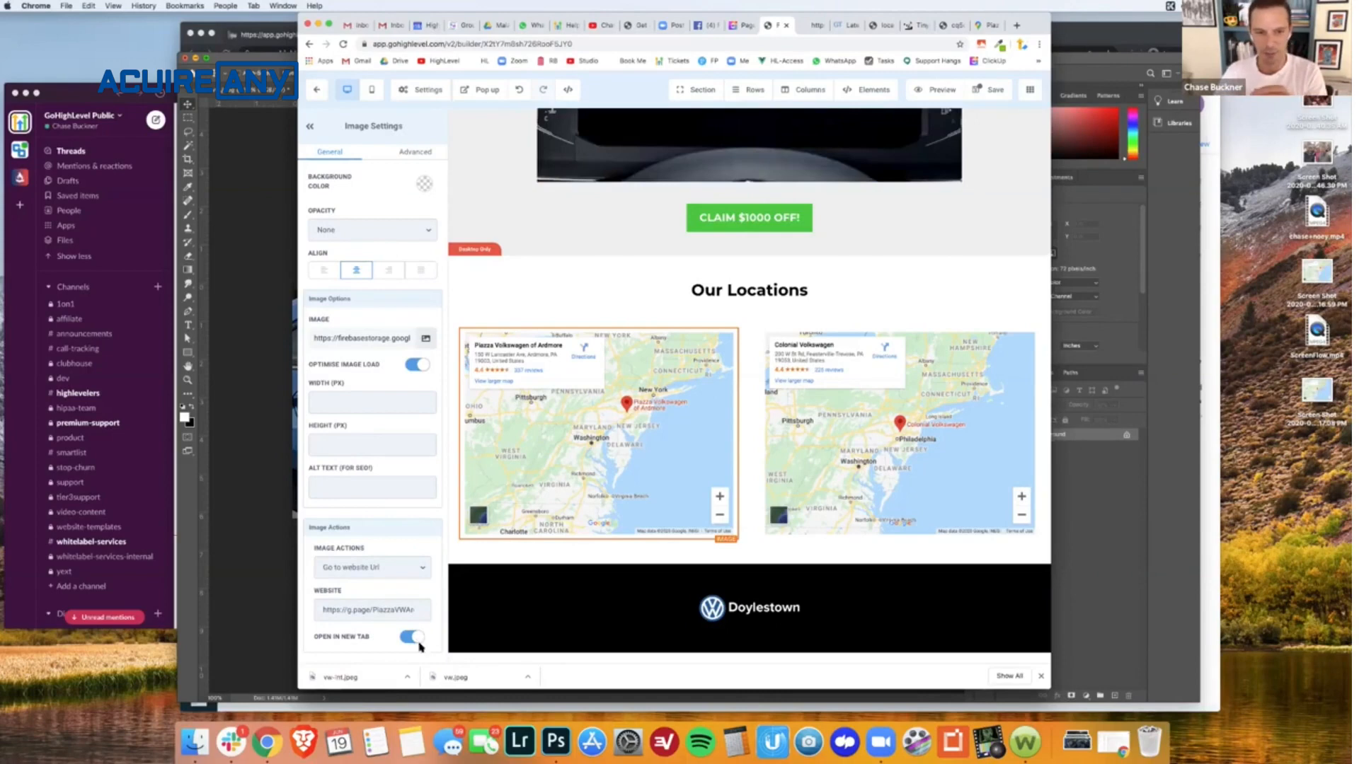
- Set the Colonial Volkswagen map image's action to Go to website Url with the same copied link, opening in a new tab
{"action": "left_click", "coordinate": [899, 524]}
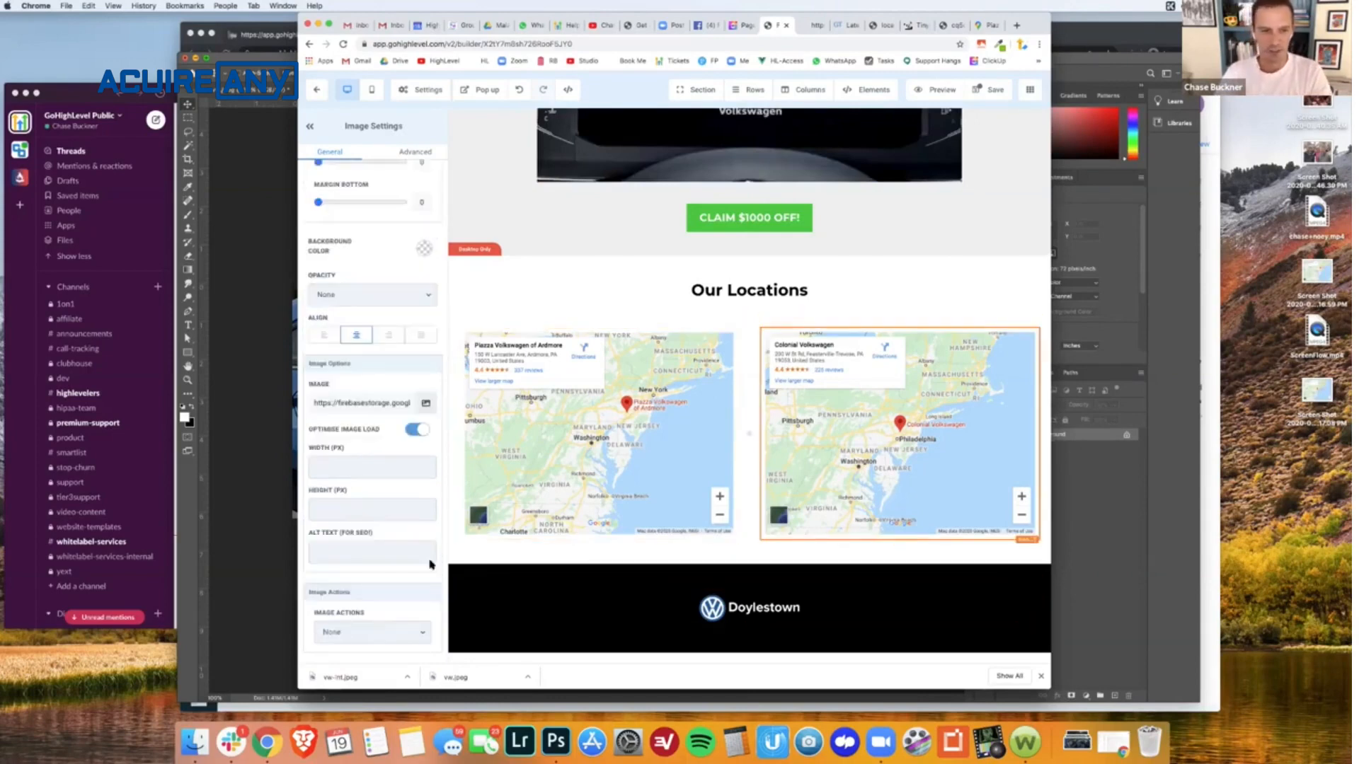
{"action": "left_click", "coordinate": [354, 632]}
{"action": "left_click", "coordinate": [344, 645]}
{"action": "scroll", "coordinate": [347, 639], "scroll_direction": "down", "scroll_amount": 2}
{"action": "left_click", "coordinate": [372, 609]}
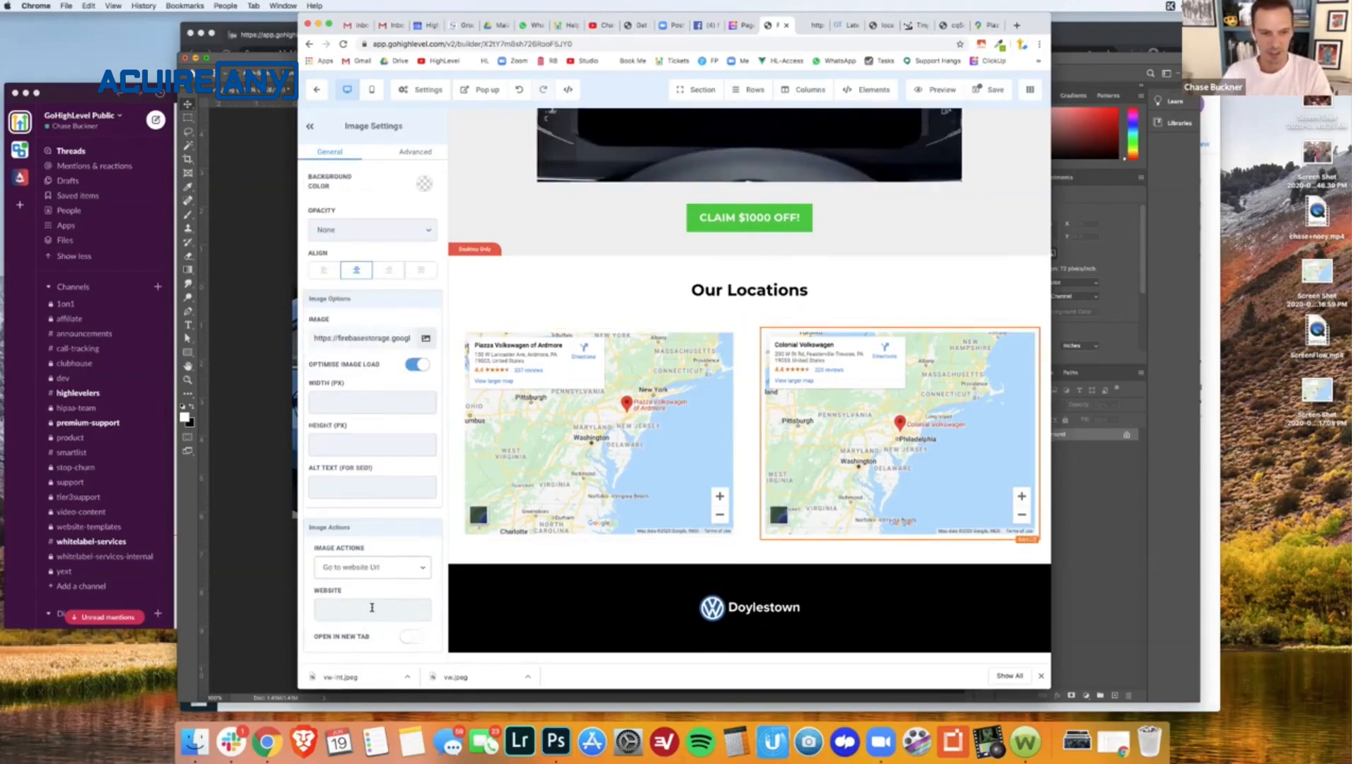
{"action": "key", "text": "super+v"}
{"action": "left_click", "coordinate": [412, 636]}
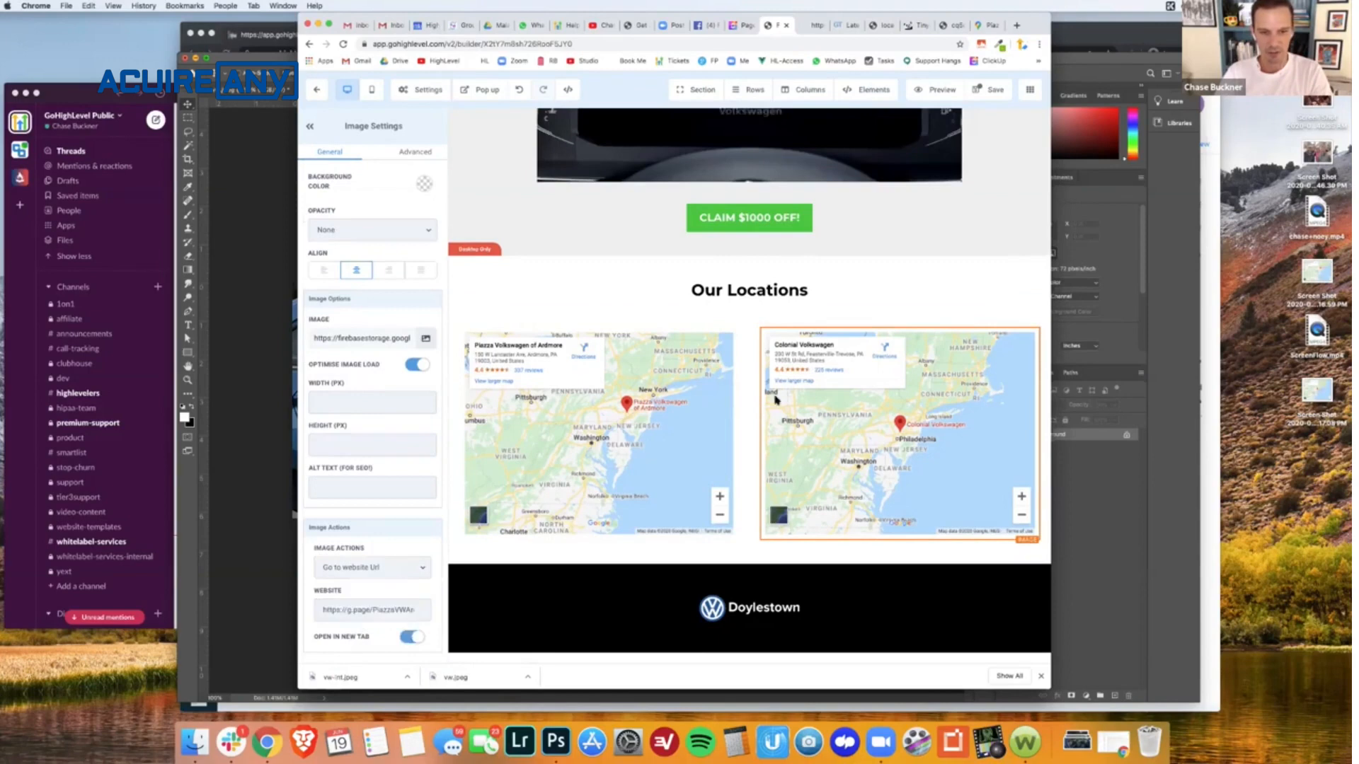
- Save the funnel page, and check the Page Speed notes in ClickUp and the live page before returning to the builder
{"action": "left_click", "coordinate": [989, 90]}
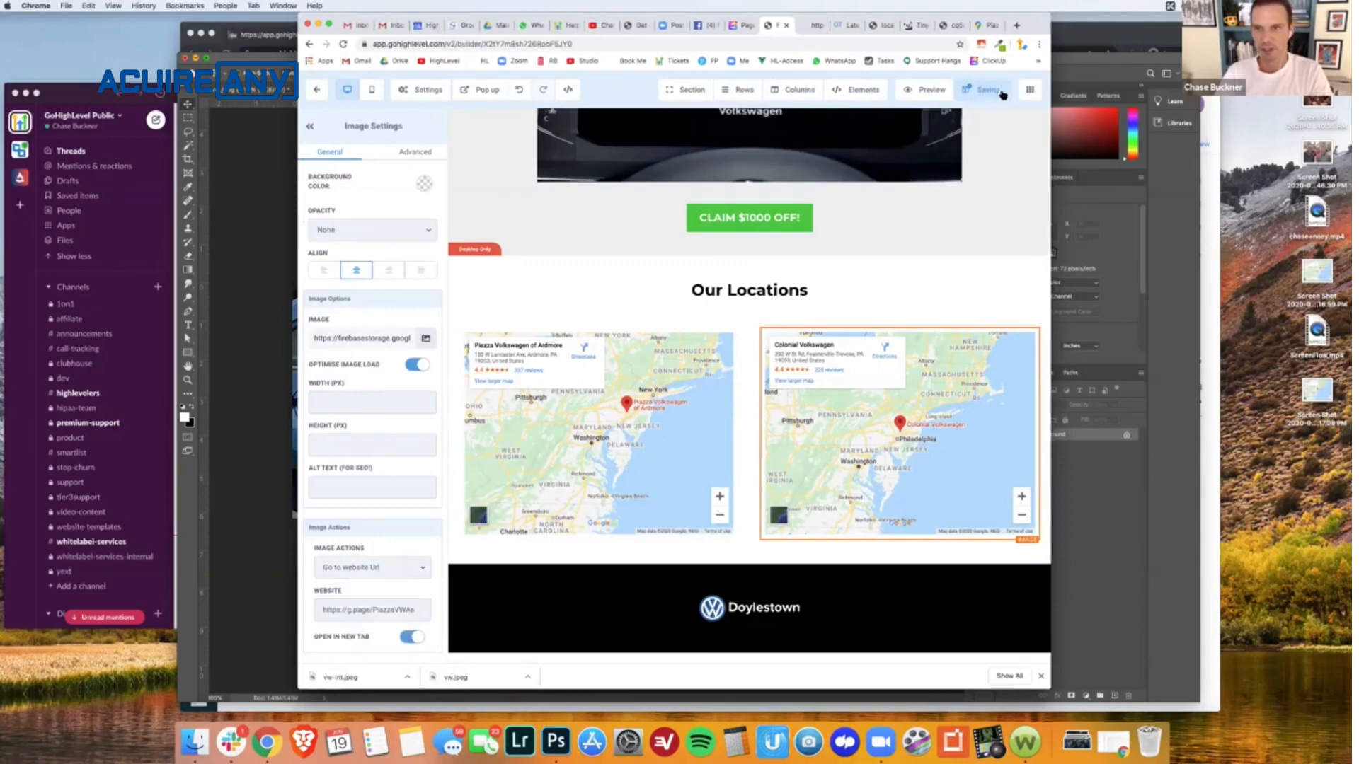
{"action": "left_click", "coordinate": [736, 26]}
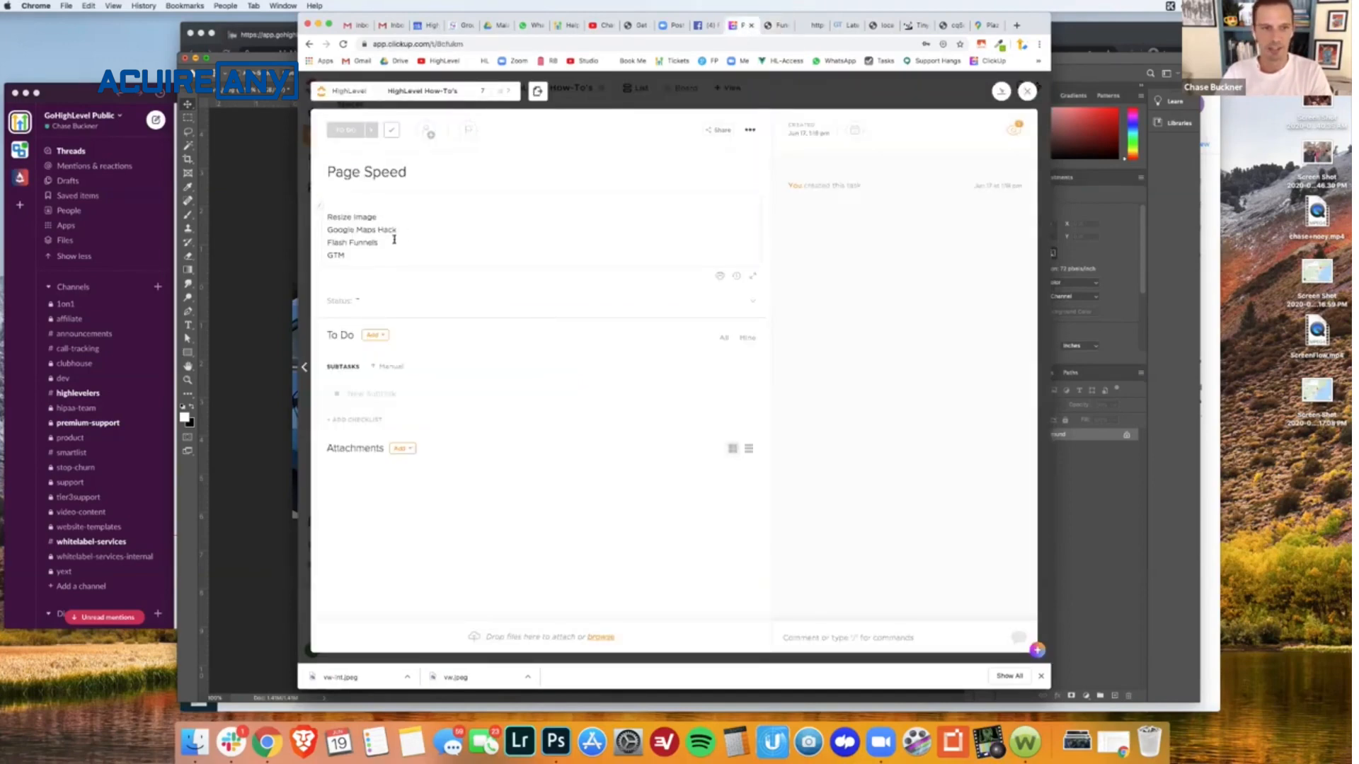
{"action": "left_click", "coordinate": [813, 27]}
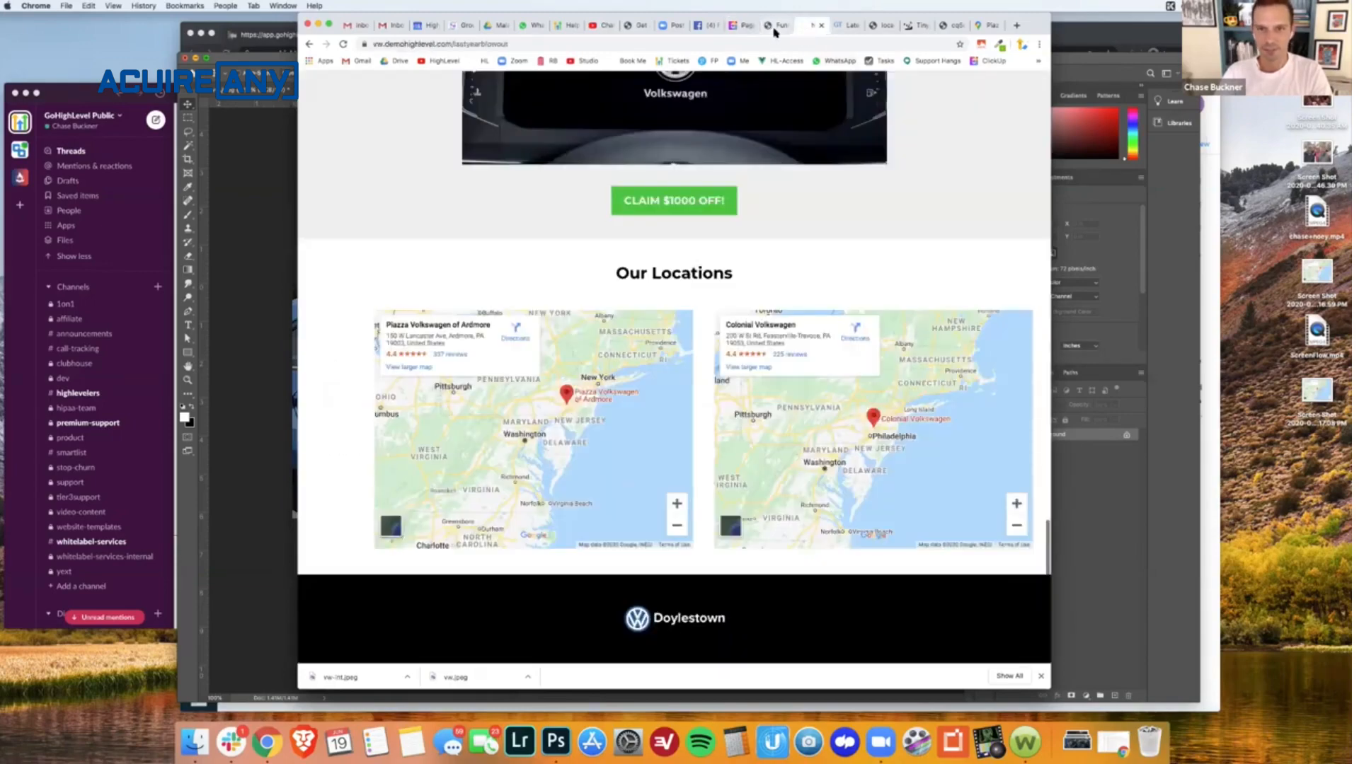
{"action": "left_click", "coordinate": [775, 26]}
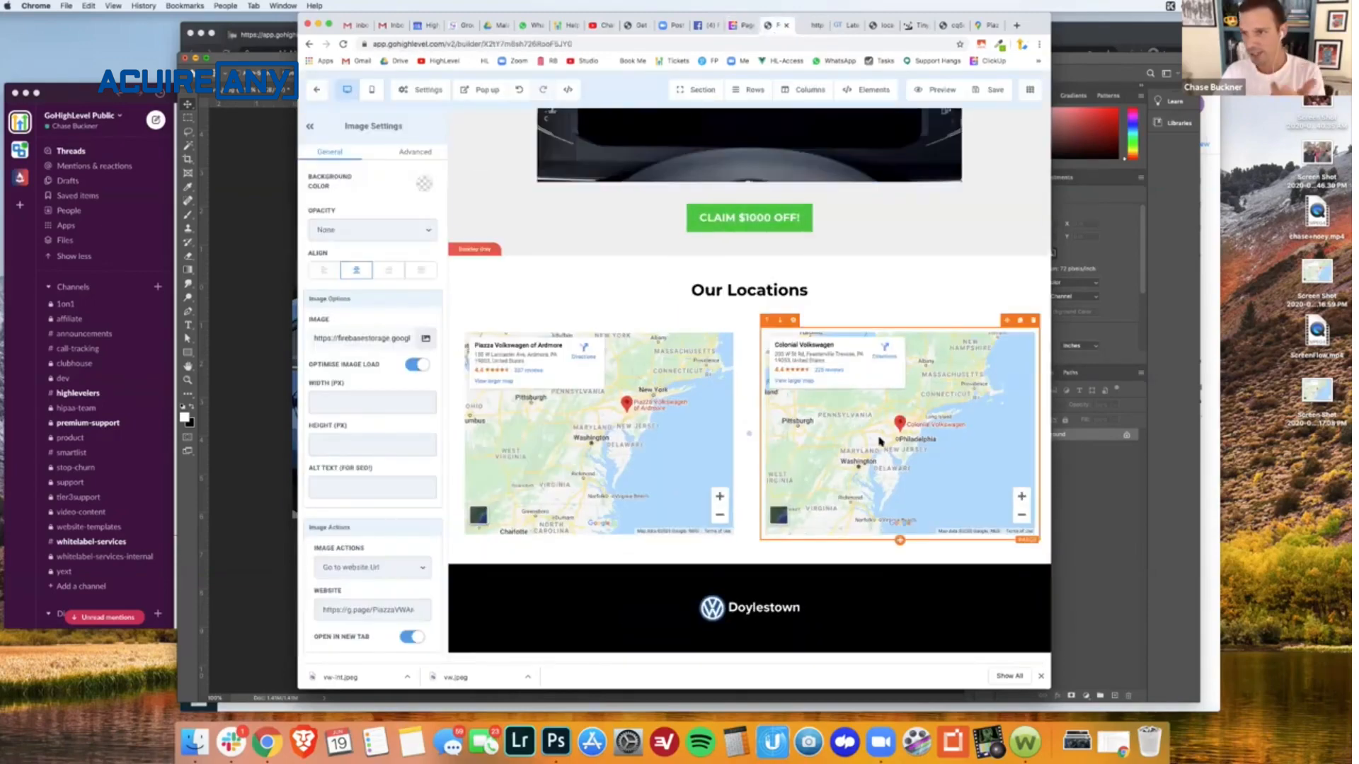
- Save the funnel page again, and exit to the funnel's step overview in a duplicate of the builder tab
{"action": "scroll", "coordinate": [880, 442], "scroll_direction": "up", "scroll_amount": 20}
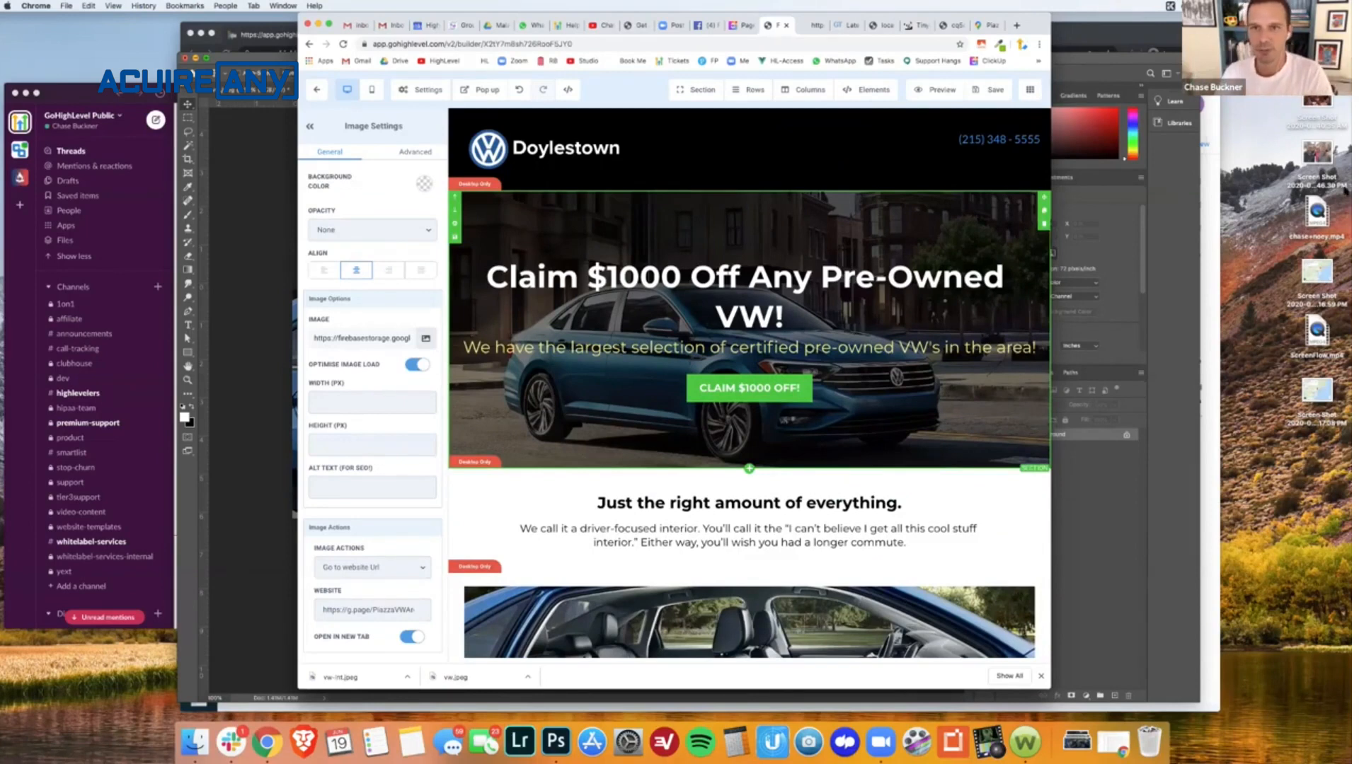
{"action": "left_click", "coordinate": [989, 91]}
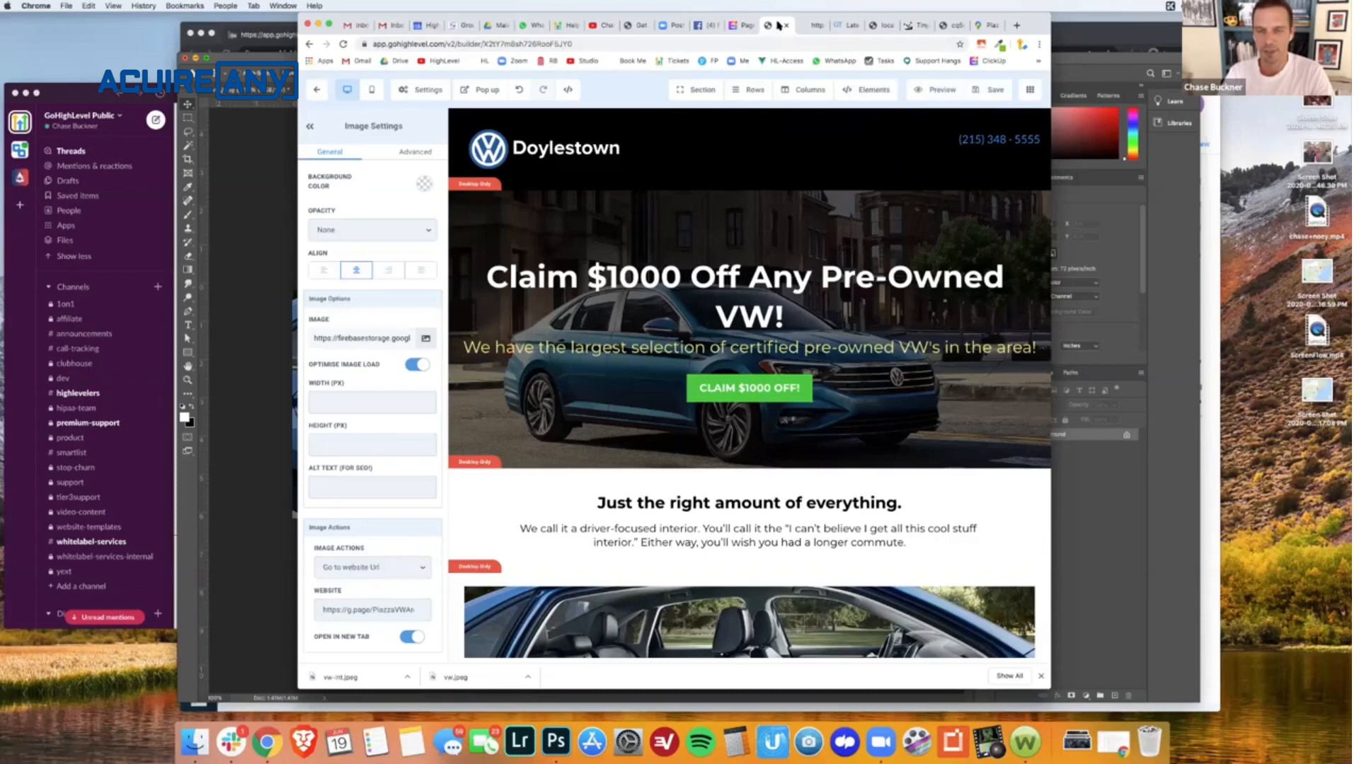
{"action": "right_click", "coordinate": [777, 26]}
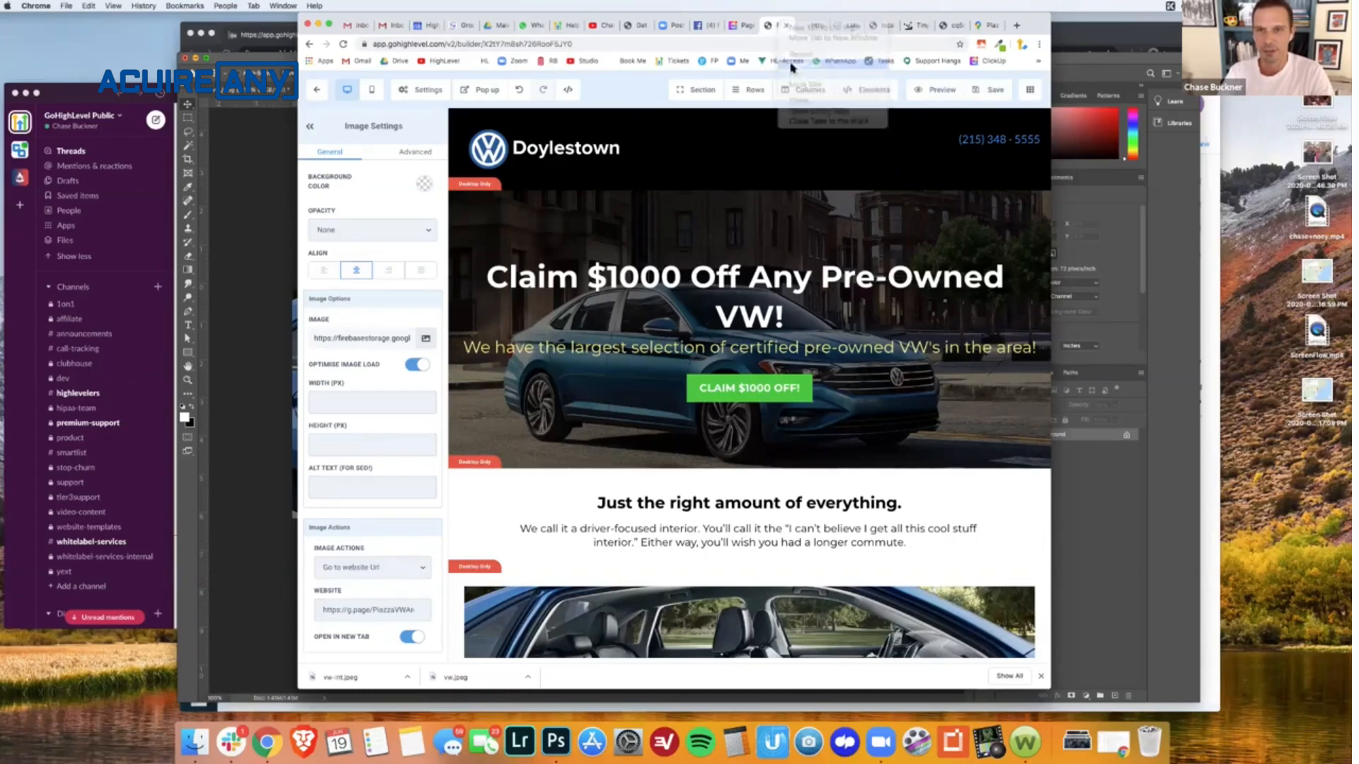
{"action": "left_click", "coordinate": [801, 54]}
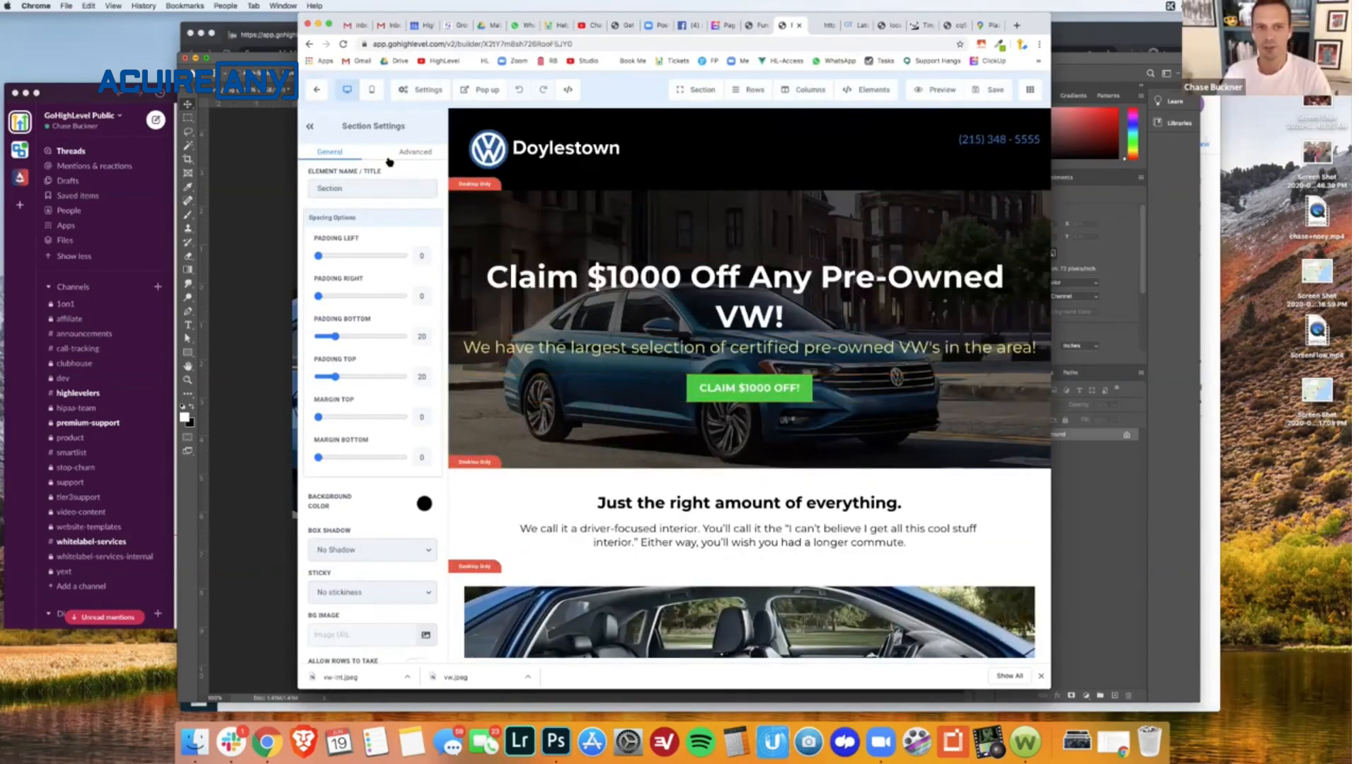
{"action": "left_click", "coordinate": [314, 97]}
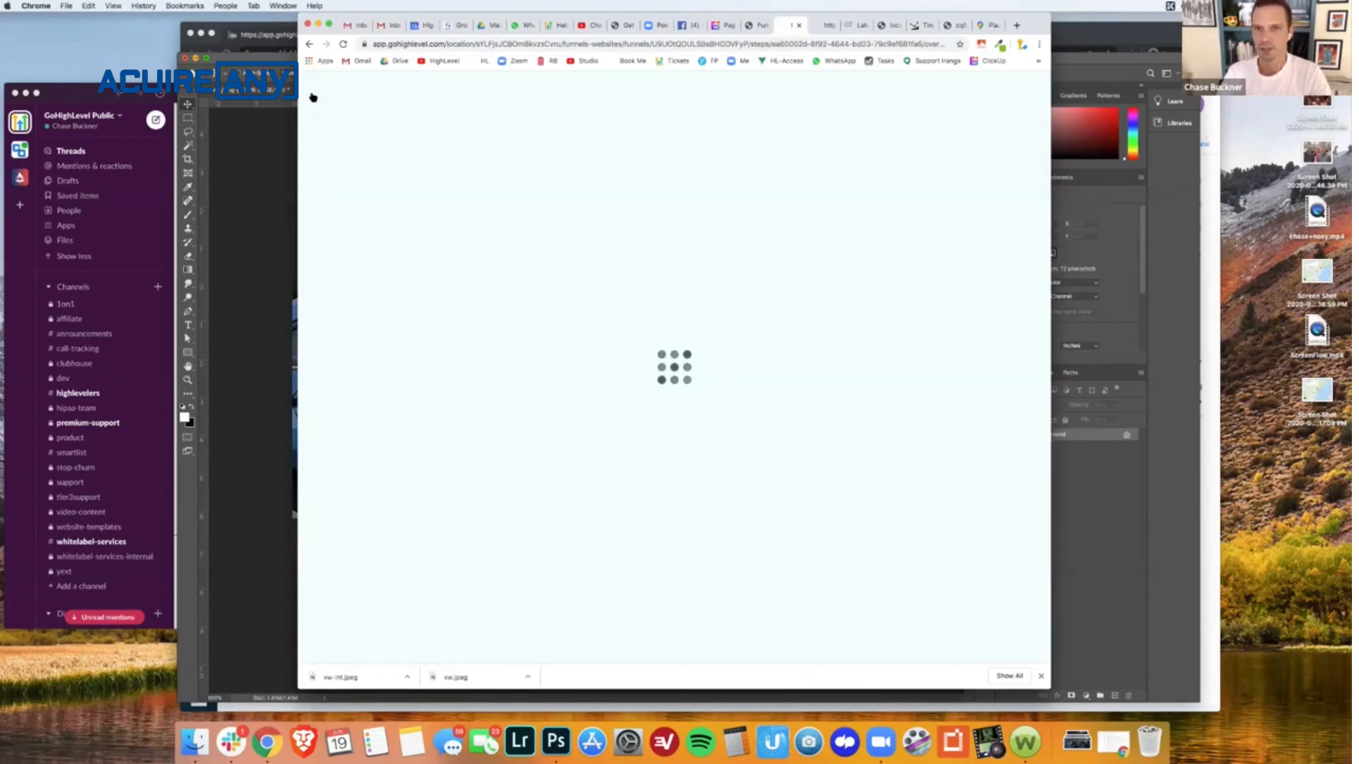
- Check the domain in the live page's address, and open the Domains settings of the Doylestown location
{"action": "left_click", "coordinate": [755, 25]}
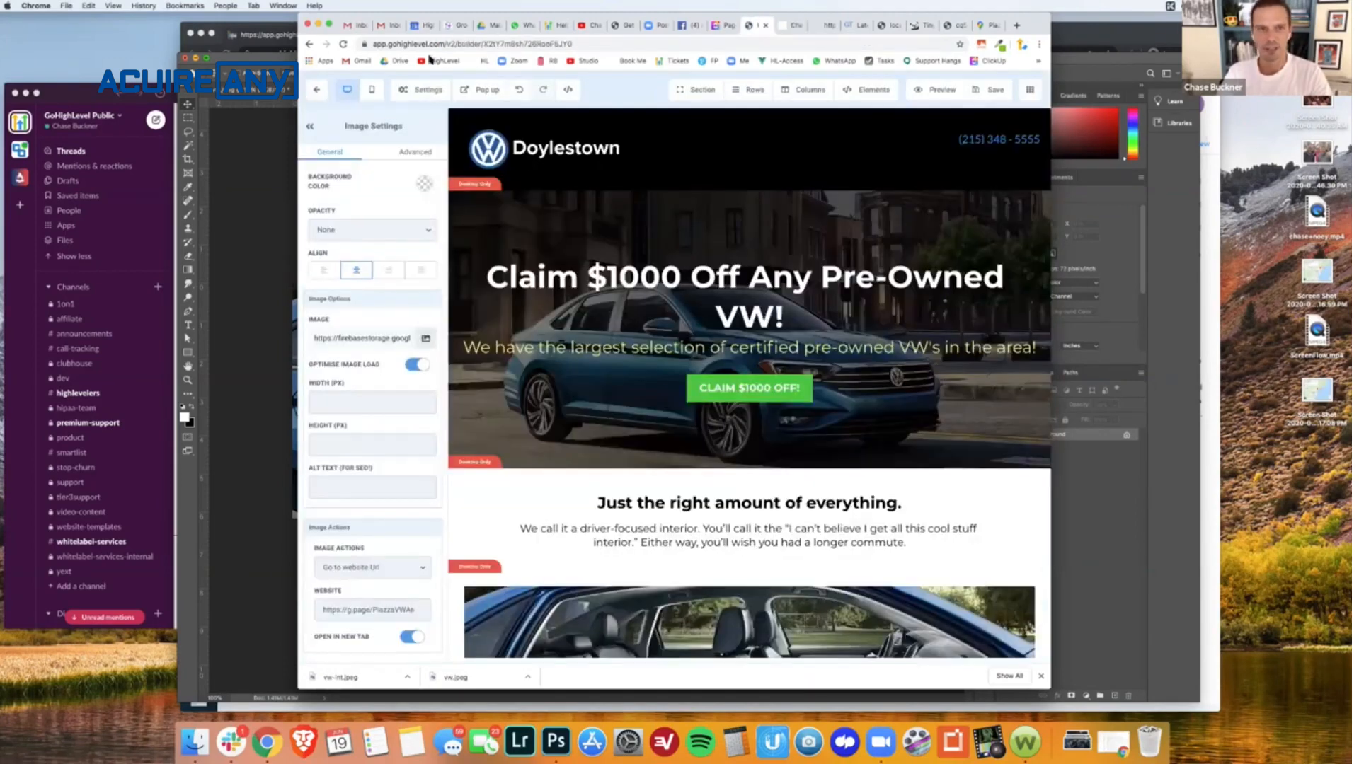
{"action": "left_click", "coordinate": [857, 25]}
{"action": "left_click", "coordinate": [825, 26]}
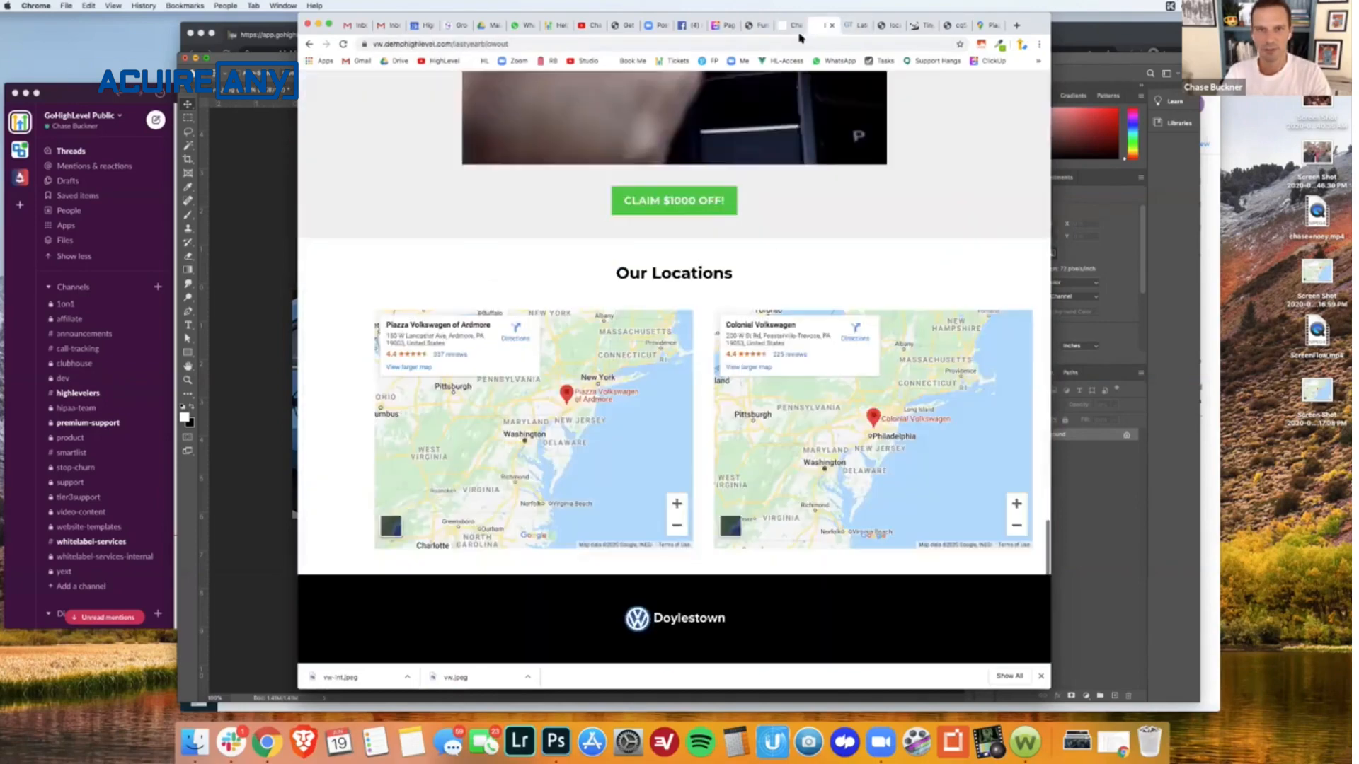
{"action": "left_click_drag", "start_coordinate": [373, 44], "coordinate": [455, 44]}
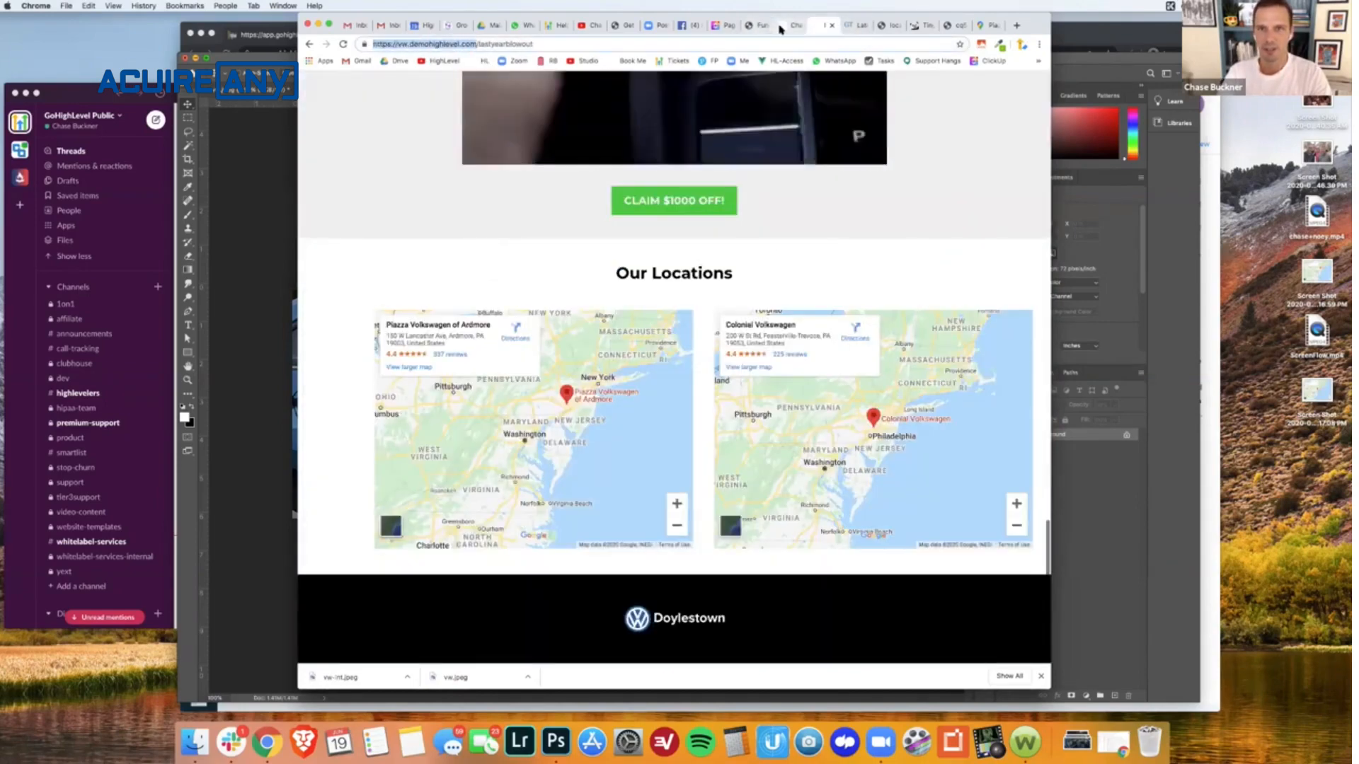
{"action": "left_click", "coordinate": [786, 26]}
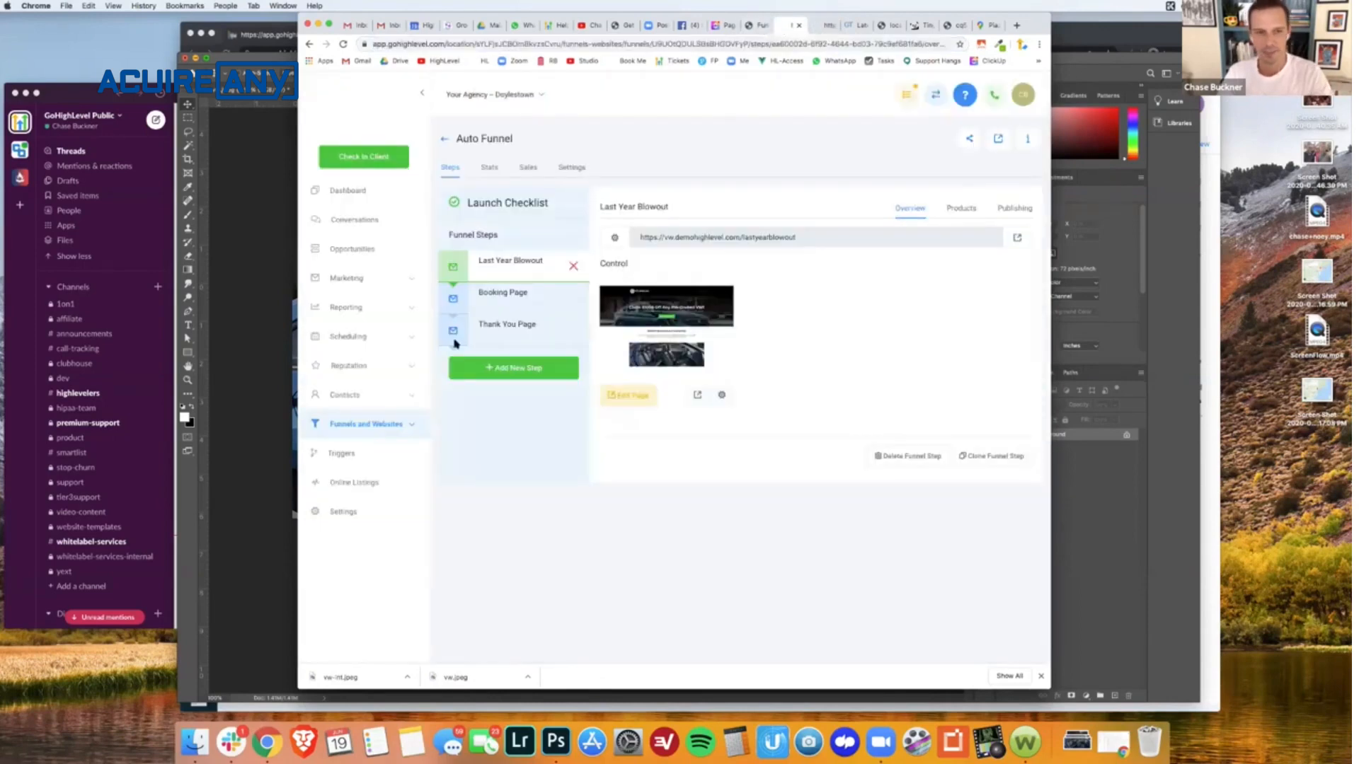
{"action": "left_click", "coordinate": [347, 511]}
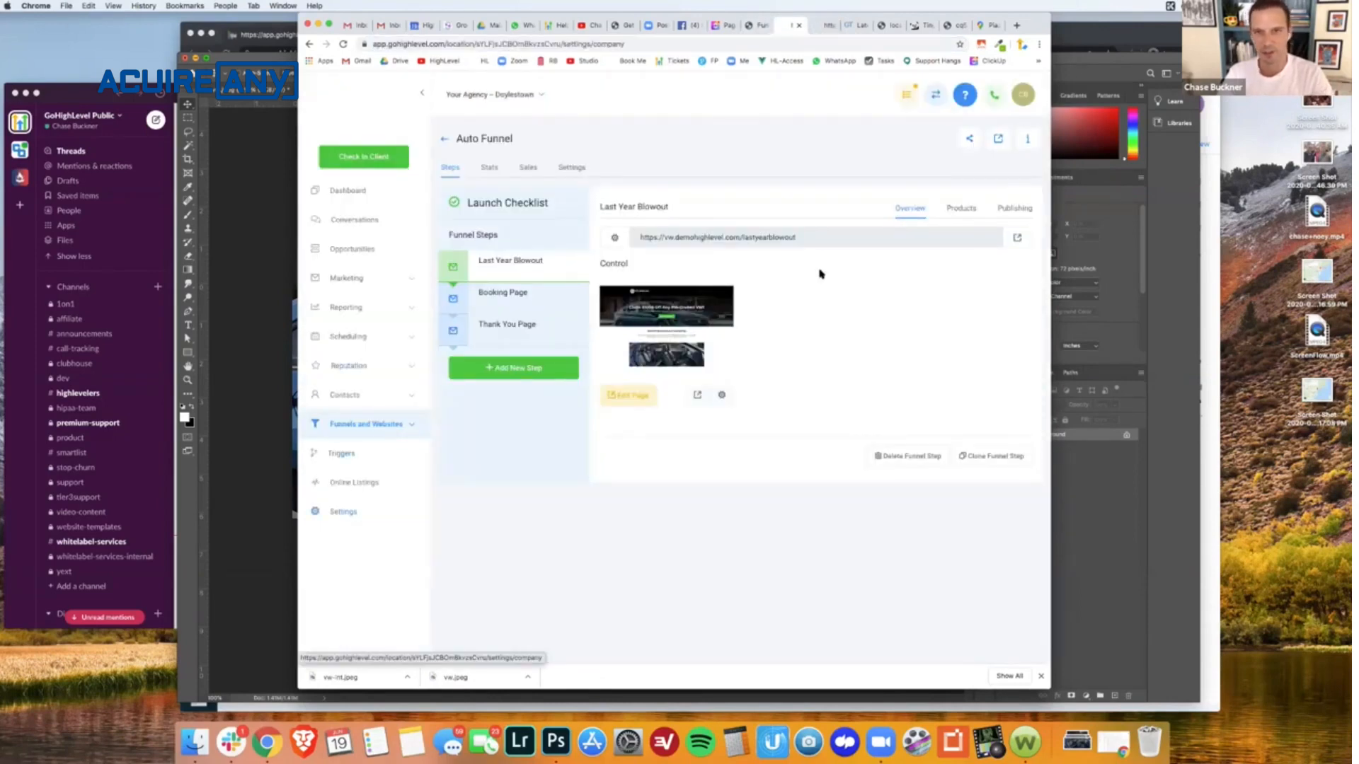
{"action": "left_click", "coordinate": [876, 175]}
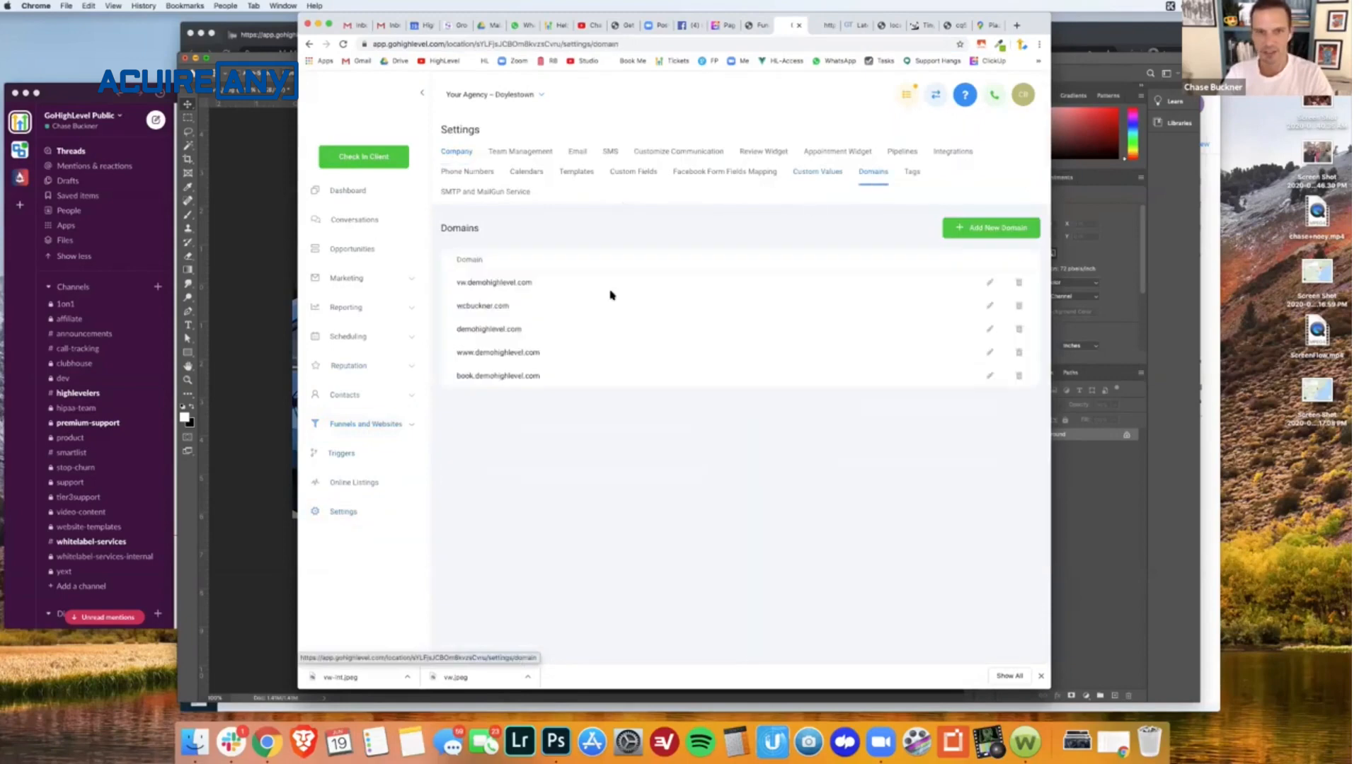
- Try Auto Funnel / Last Year Blowout as the default page of the vw.demohighlevel.com domain without saving it
{"action": "left_click", "coordinate": [990, 282]}
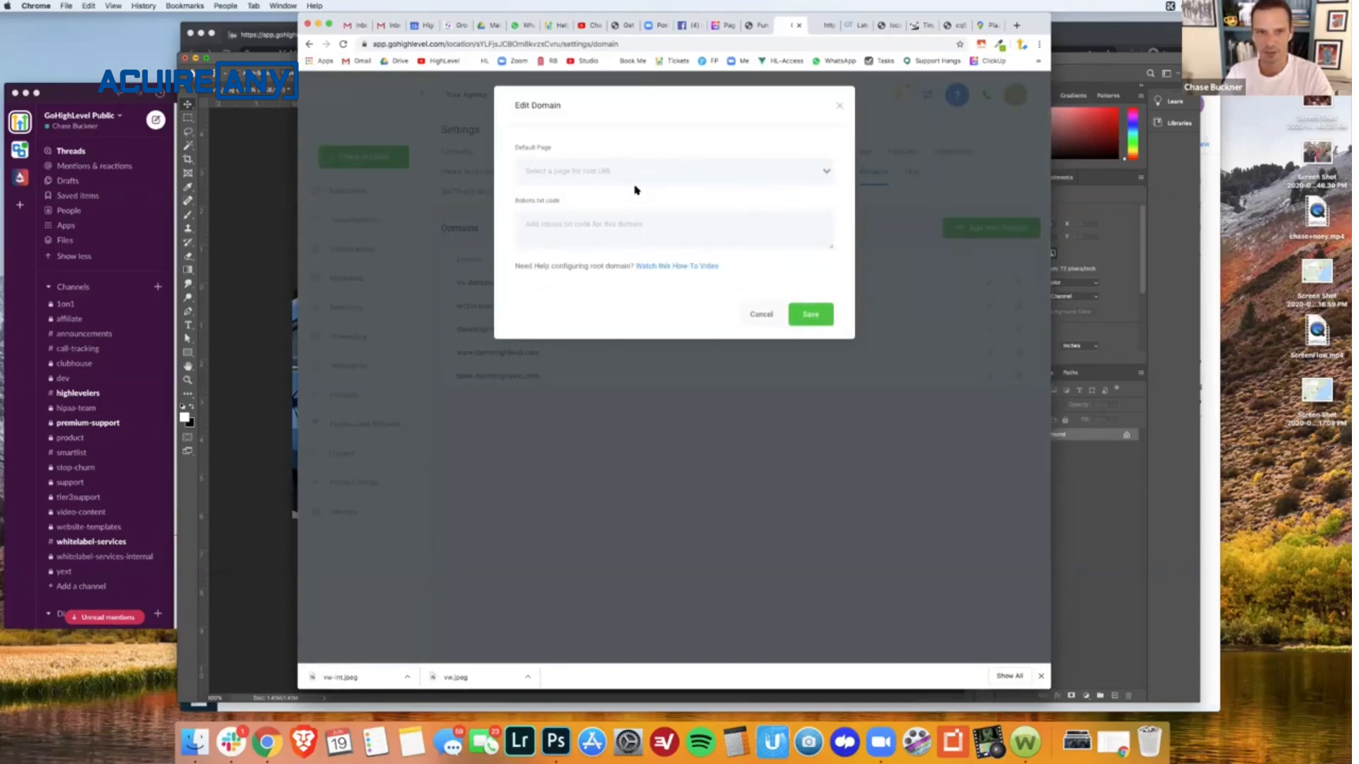
{"action": "left_click", "coordinate": [839, 107]}
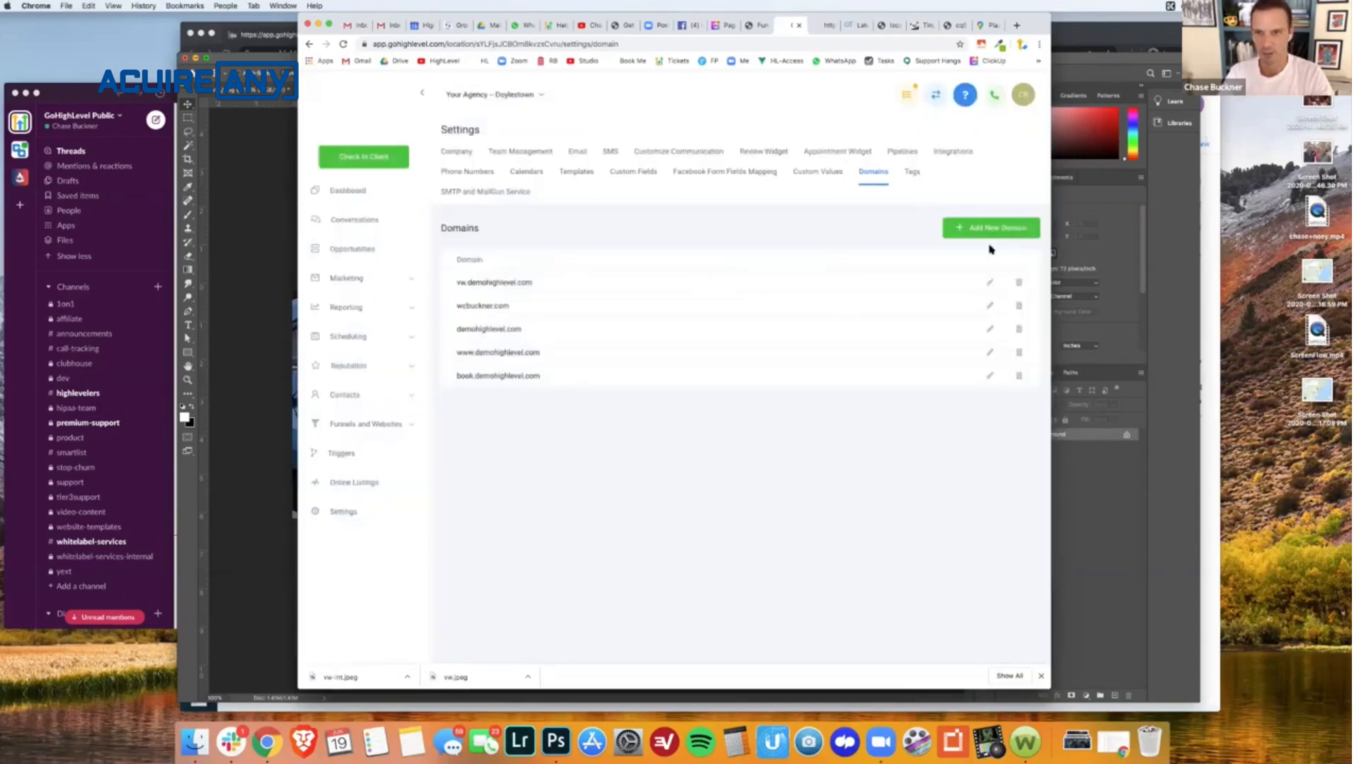
{"action": "left_click", "coordinate": [991, 283]}
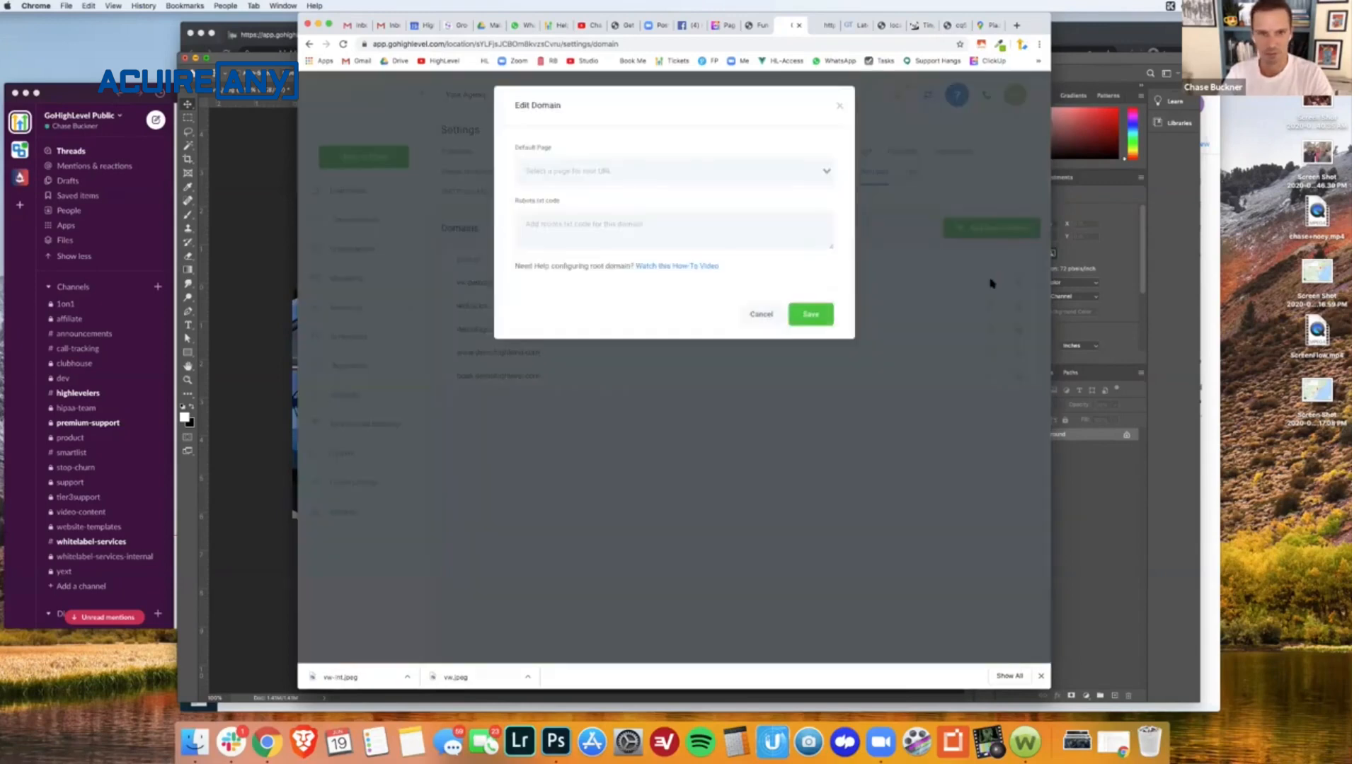
{"action": "left_click", "coordinate": [828, 171]}
{"action": "left_click", "coordinate": [781, 194]}
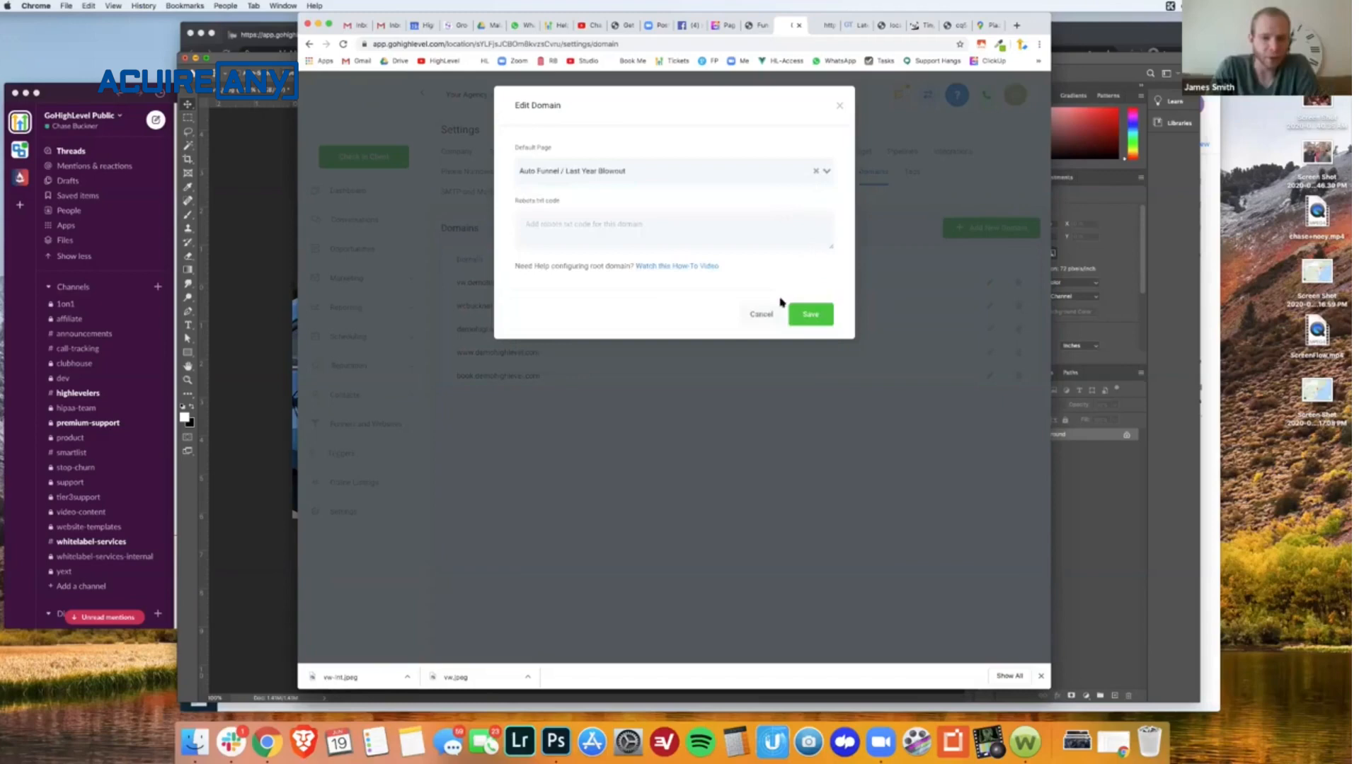
{"action": "left_click", "coordinate": [763, 314]}
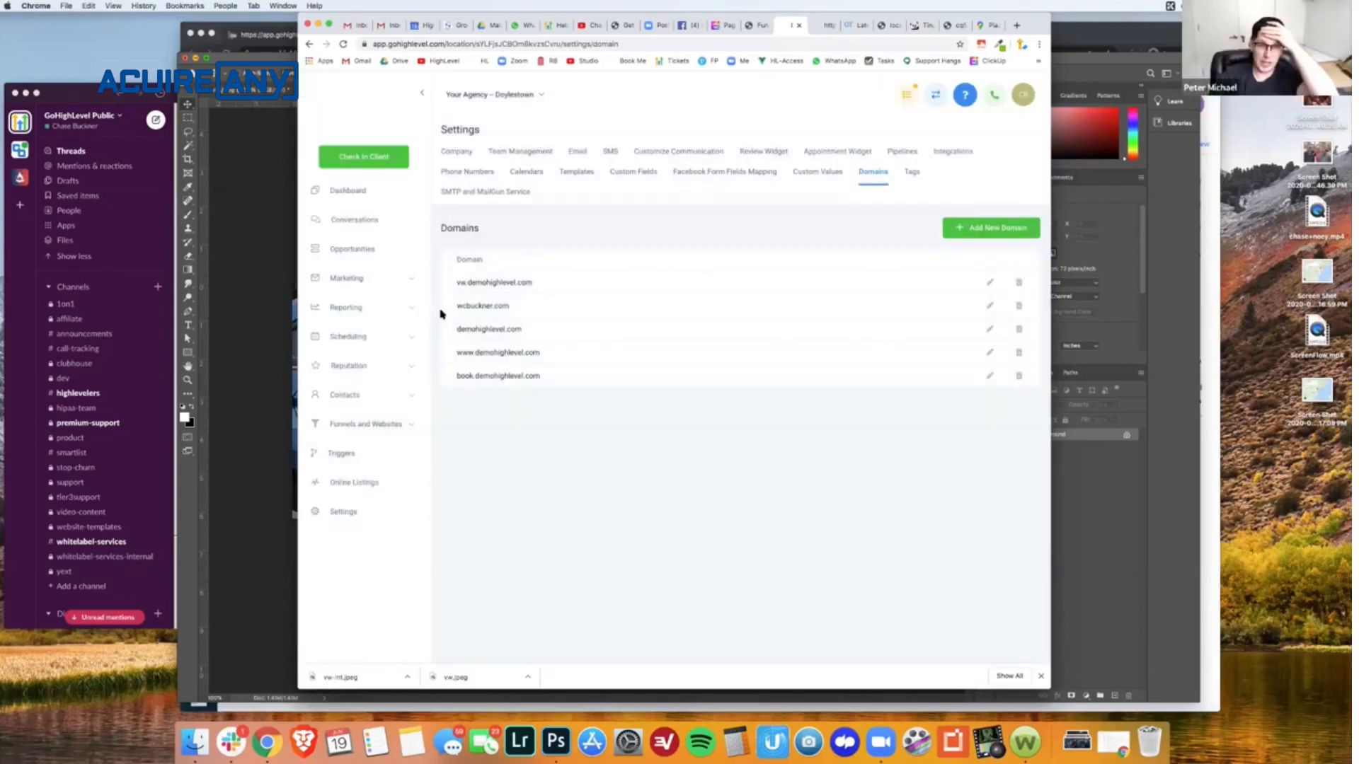
- Open cloudflare.com in a new browser tab and log in with the prefilled account credentials
{"action": "left_click_drag", "start_coordinate": [551, 284], "coordinate": [447, 282]}
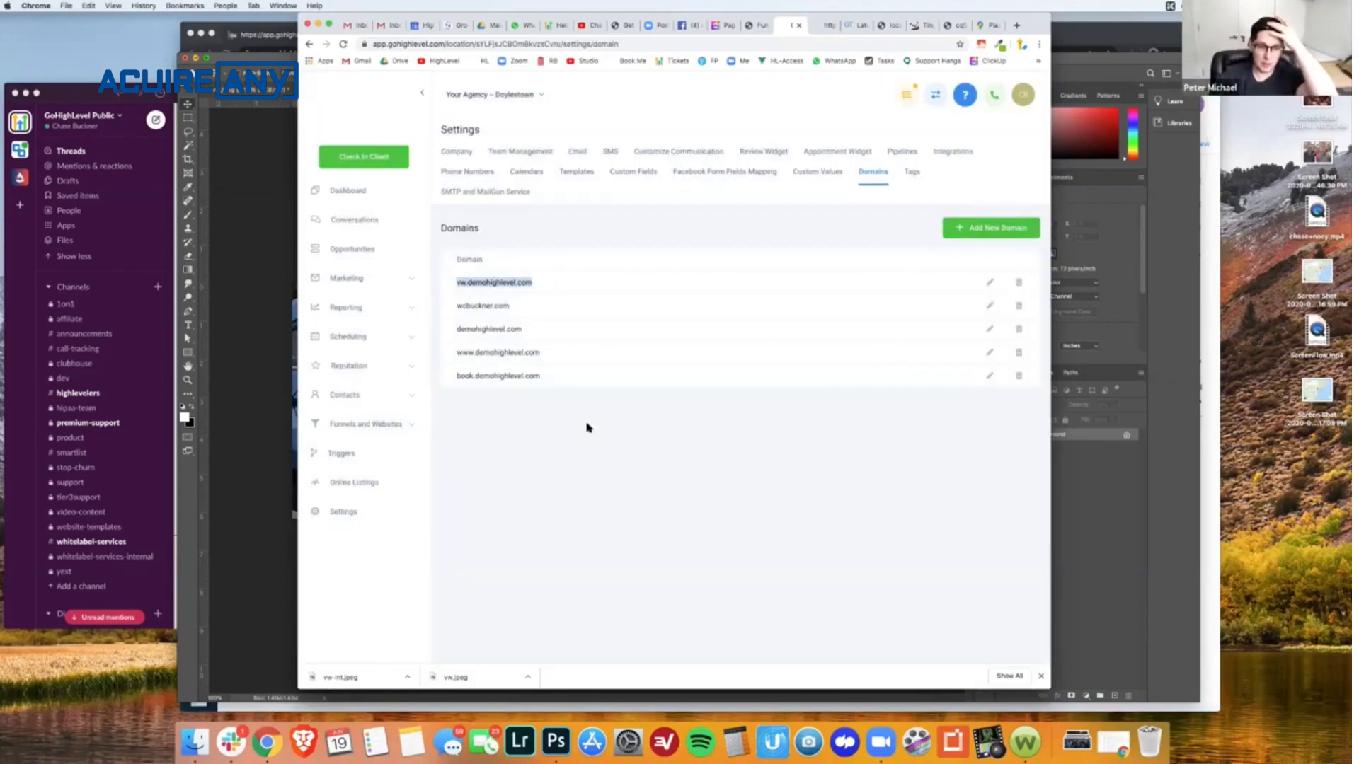
{"action": "key", "text": "cmd+t"}
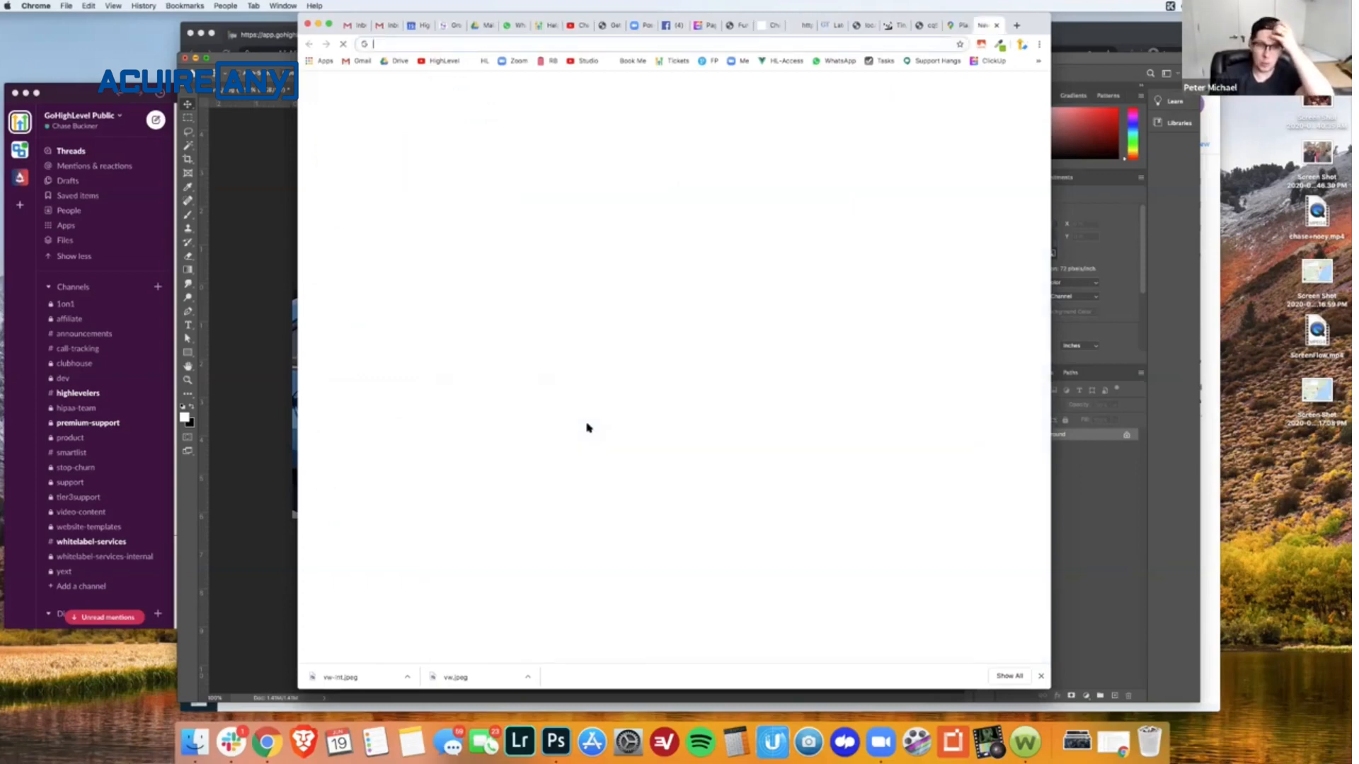
{"action": "type", "text": "cloudflare.com"}
{"action": "key", "text": "Return"}
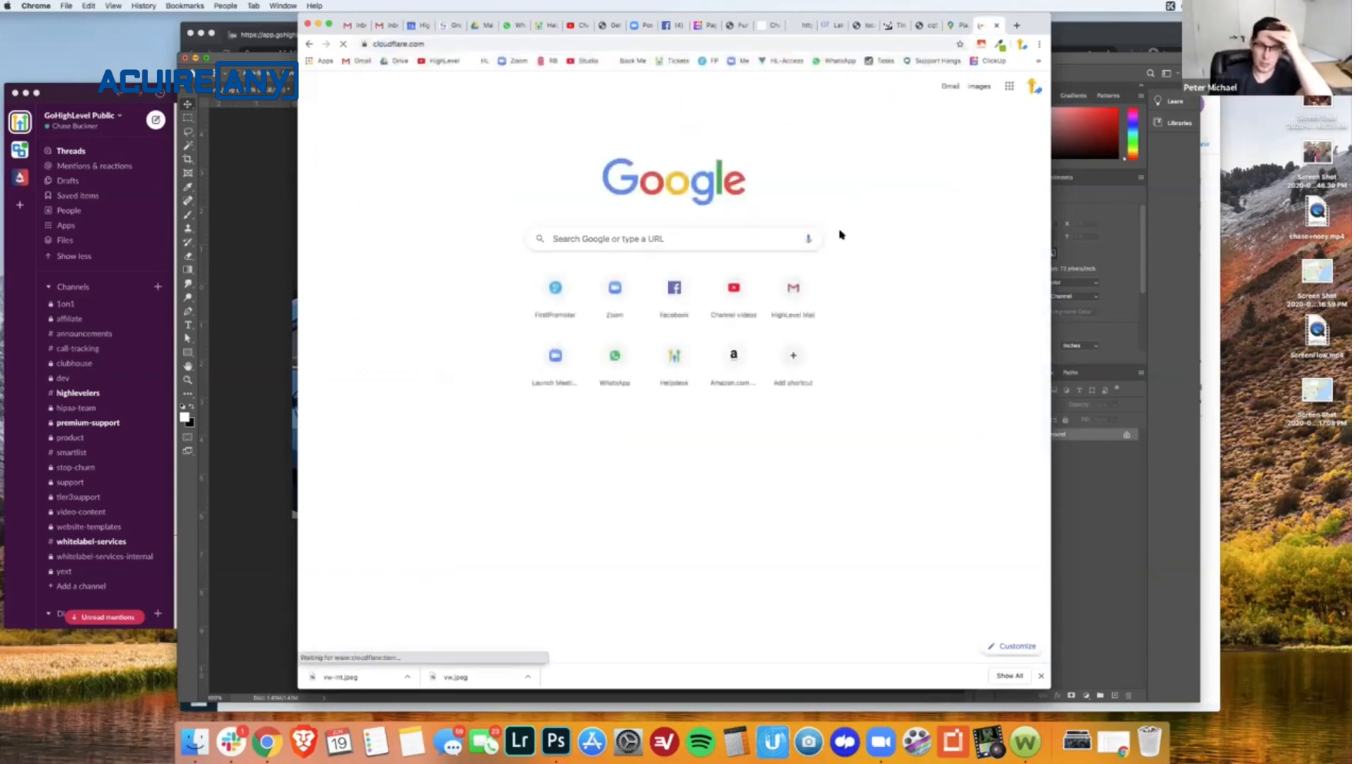
{"action": "left_click", "coordinate": [849, 130]}
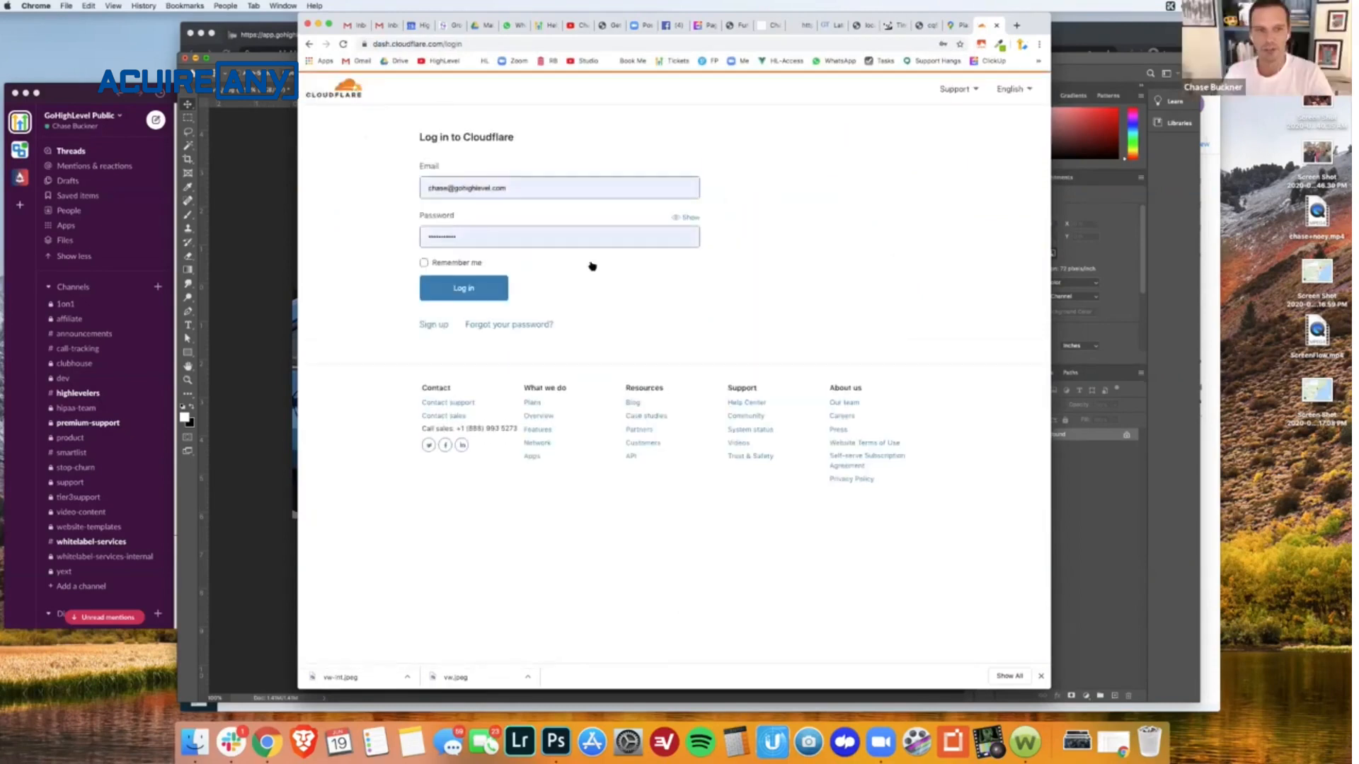
{"action": "left_click", "coordinate": [461, 291]}
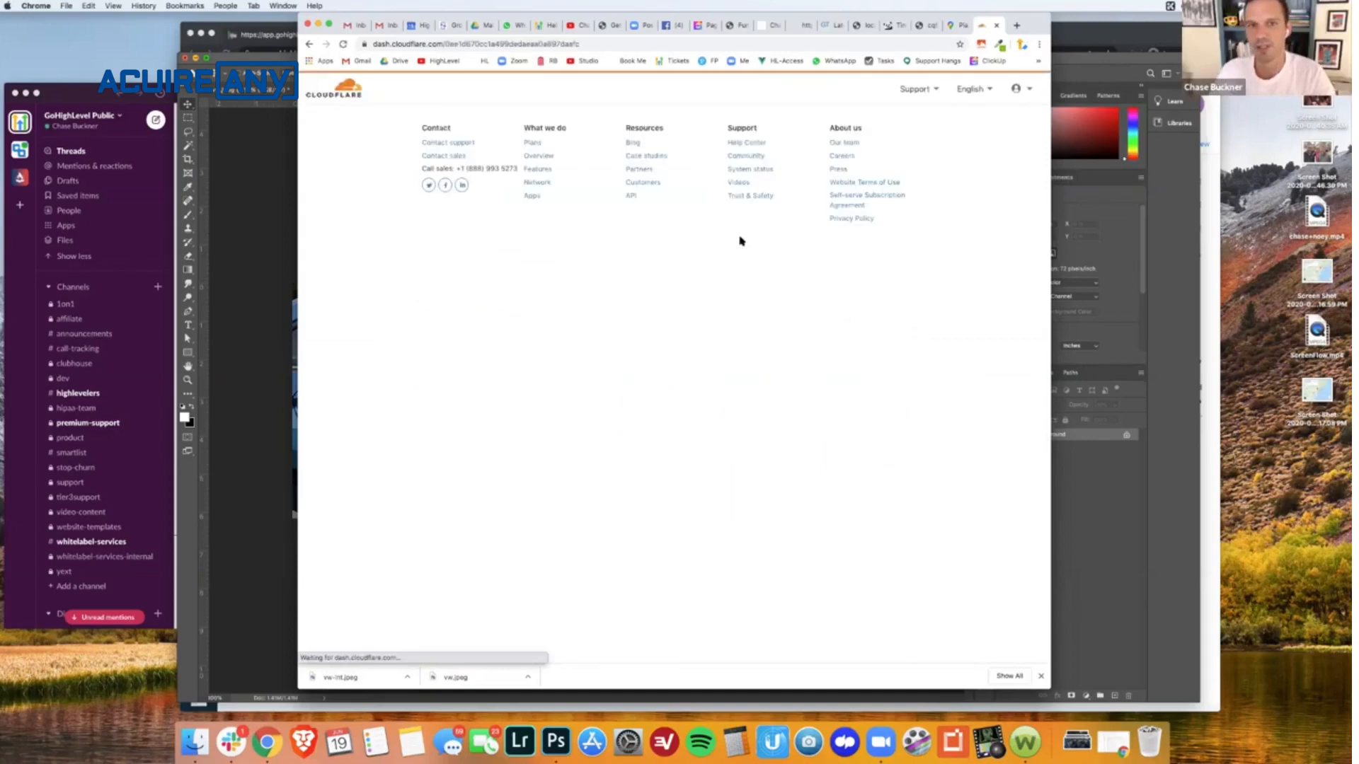
- Open the DNS records of the demohighlevel.com site and look through its CNAME entries
{"action": "left_click", "coordinate": [460, 251]}
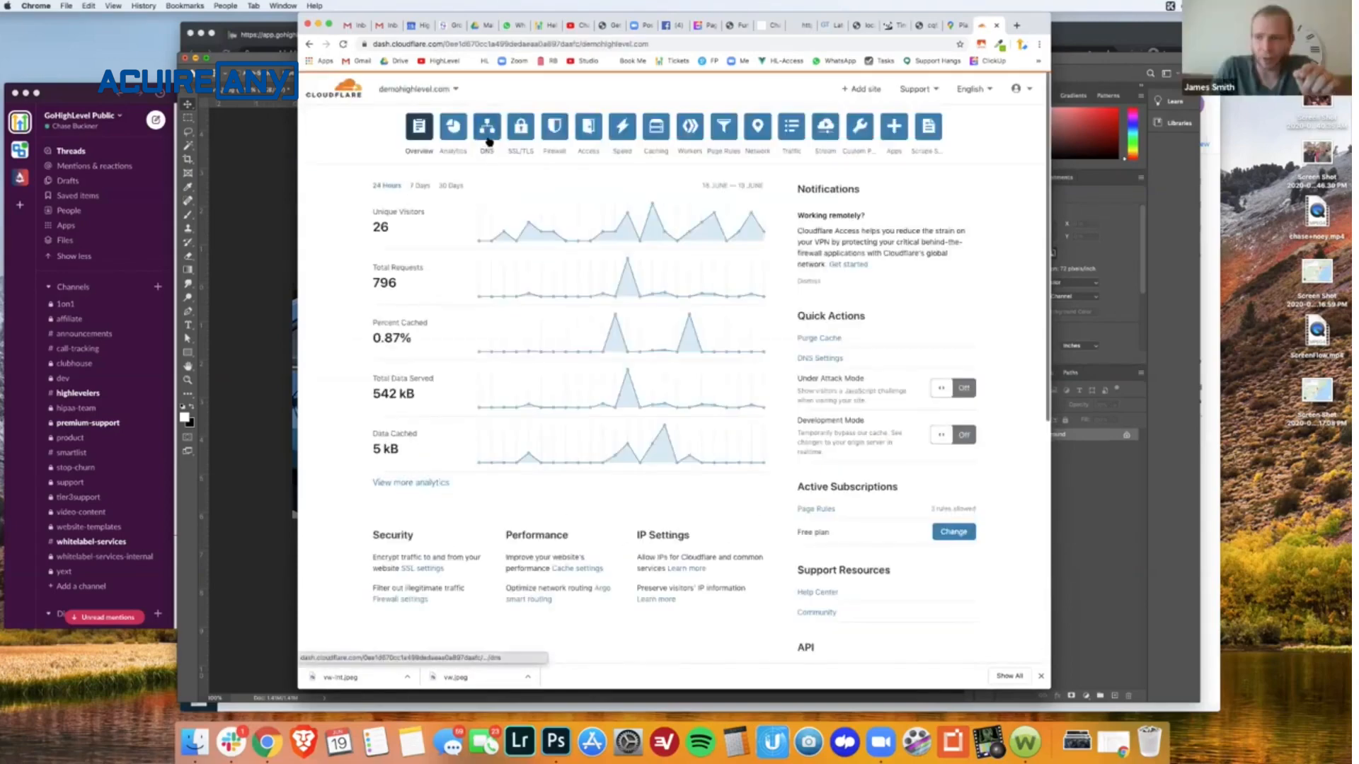
{"action": "left_click", "coordinate": [487, 135]}
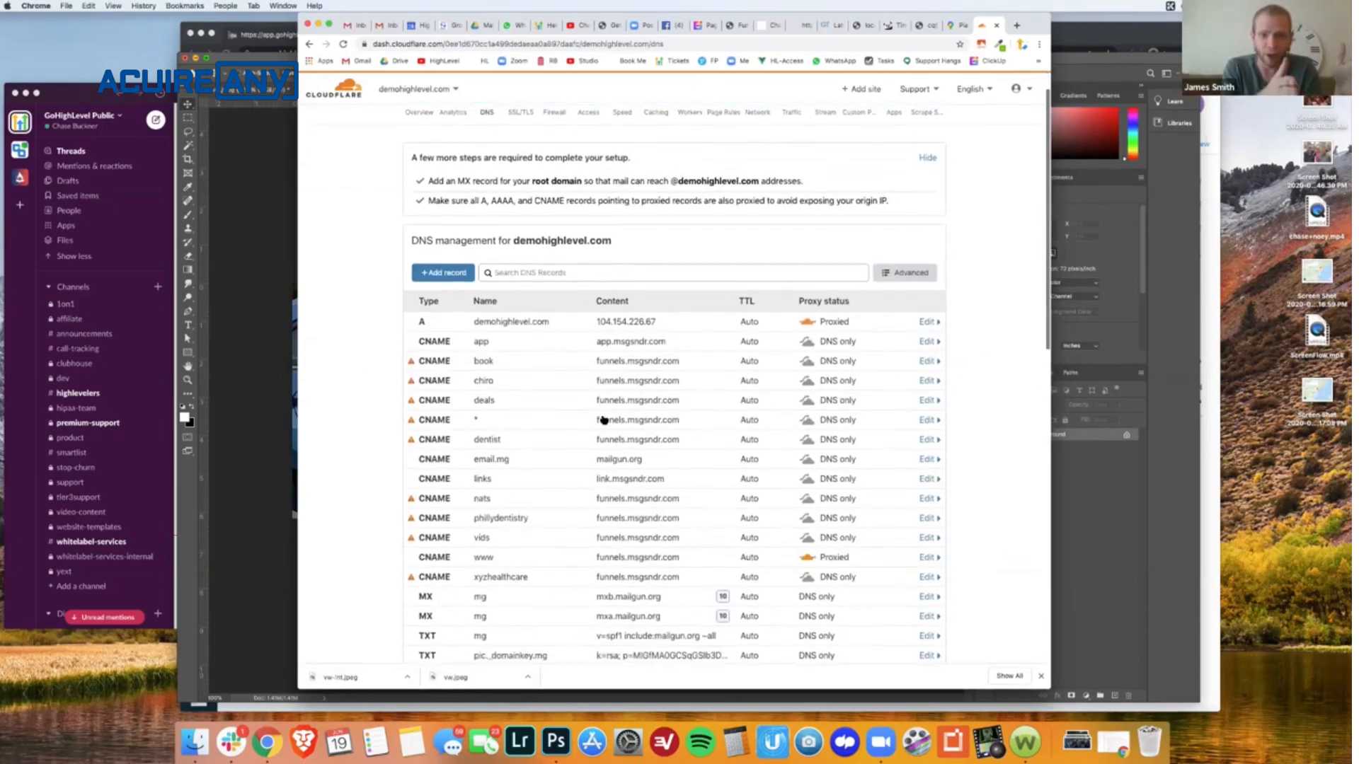
{"action": "scroll", "coordinate": [603, 419], "scroll_direction": "down", "scroll_amount": 3}
{"action": "scroll", "coordinate": [602, 419], "scroll_direction": "down", "scroll_amount": 1}
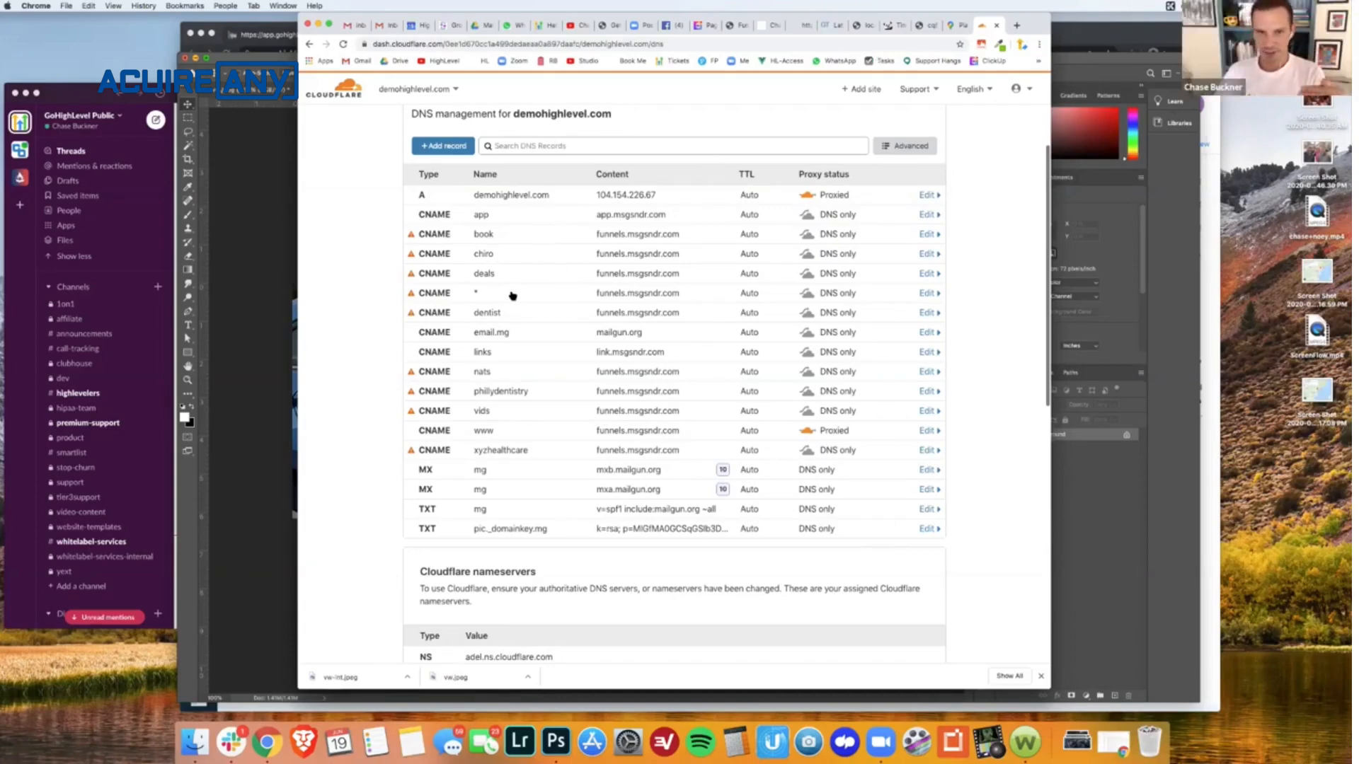
- Change the target of the wildcard (*) CNAME record to flash.funnels.msgsndr.com and save the record
{"action": "left_click", "coordinate": [924, 293]}
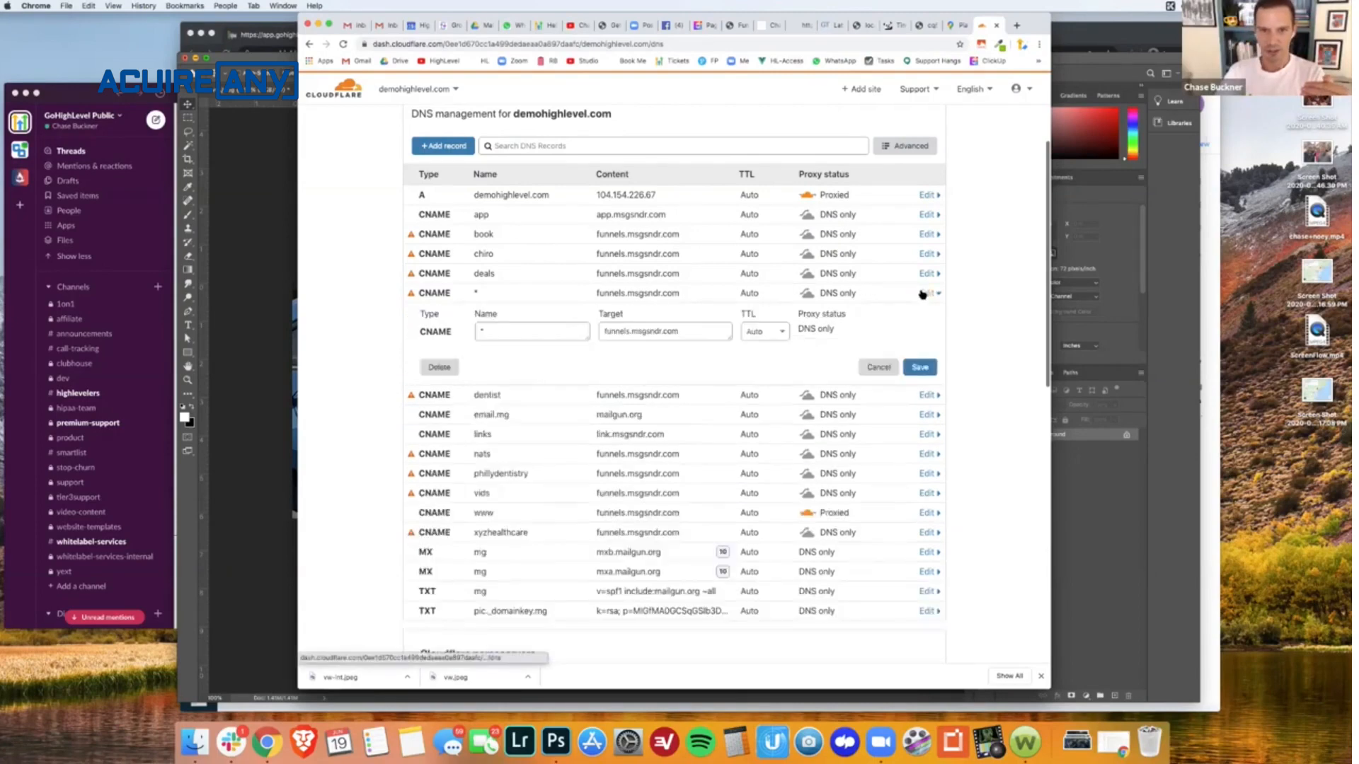
{"action": "left_click", "coordinate": [601, 330]}
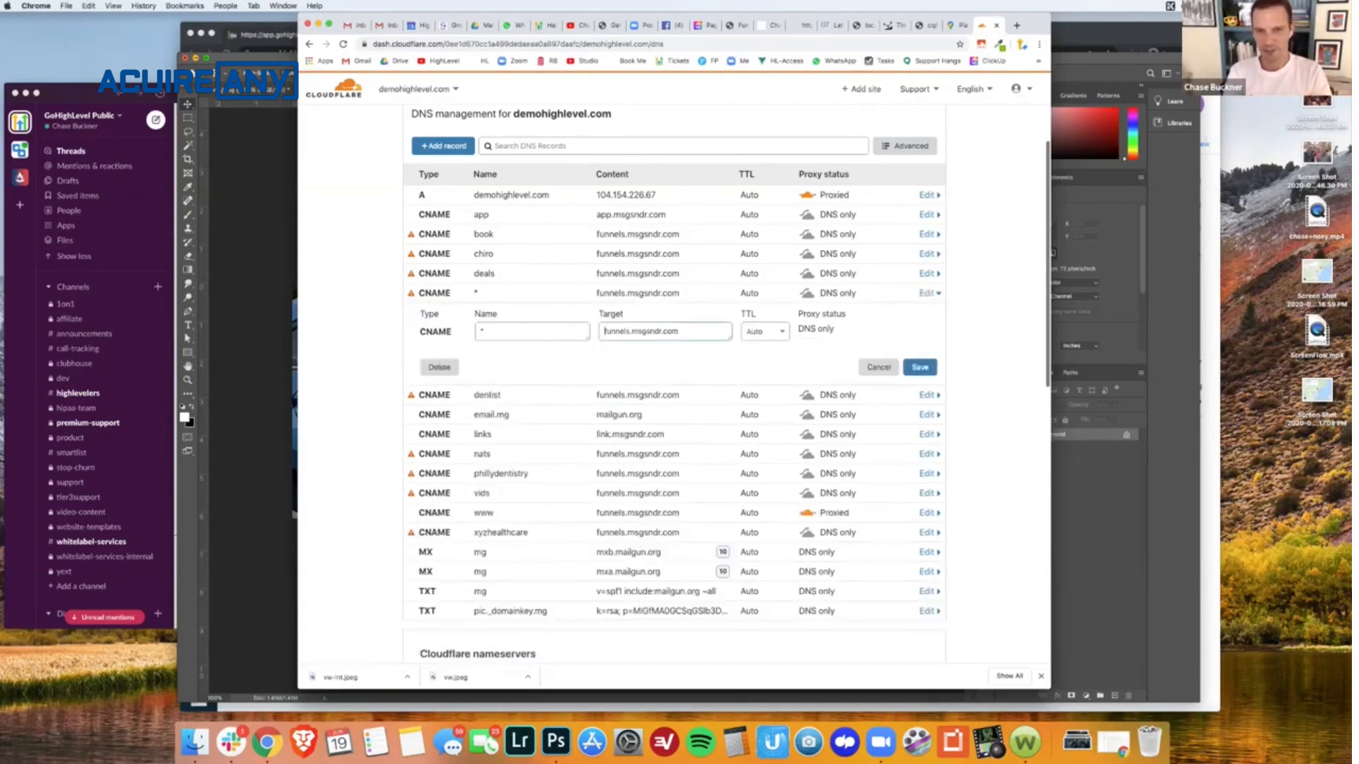
{"action": "type", "text": "flash."}
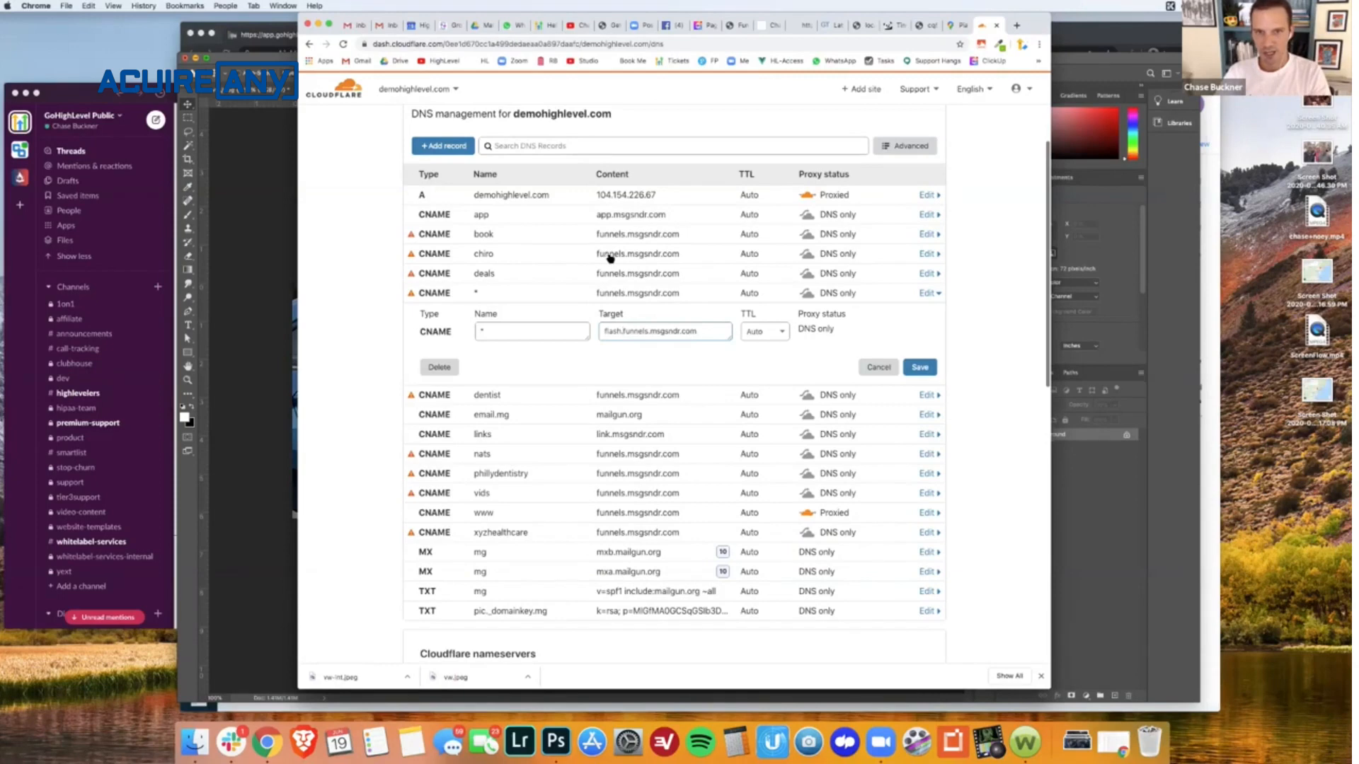
{"action": "left_click", "coordinate": [912, 374]}
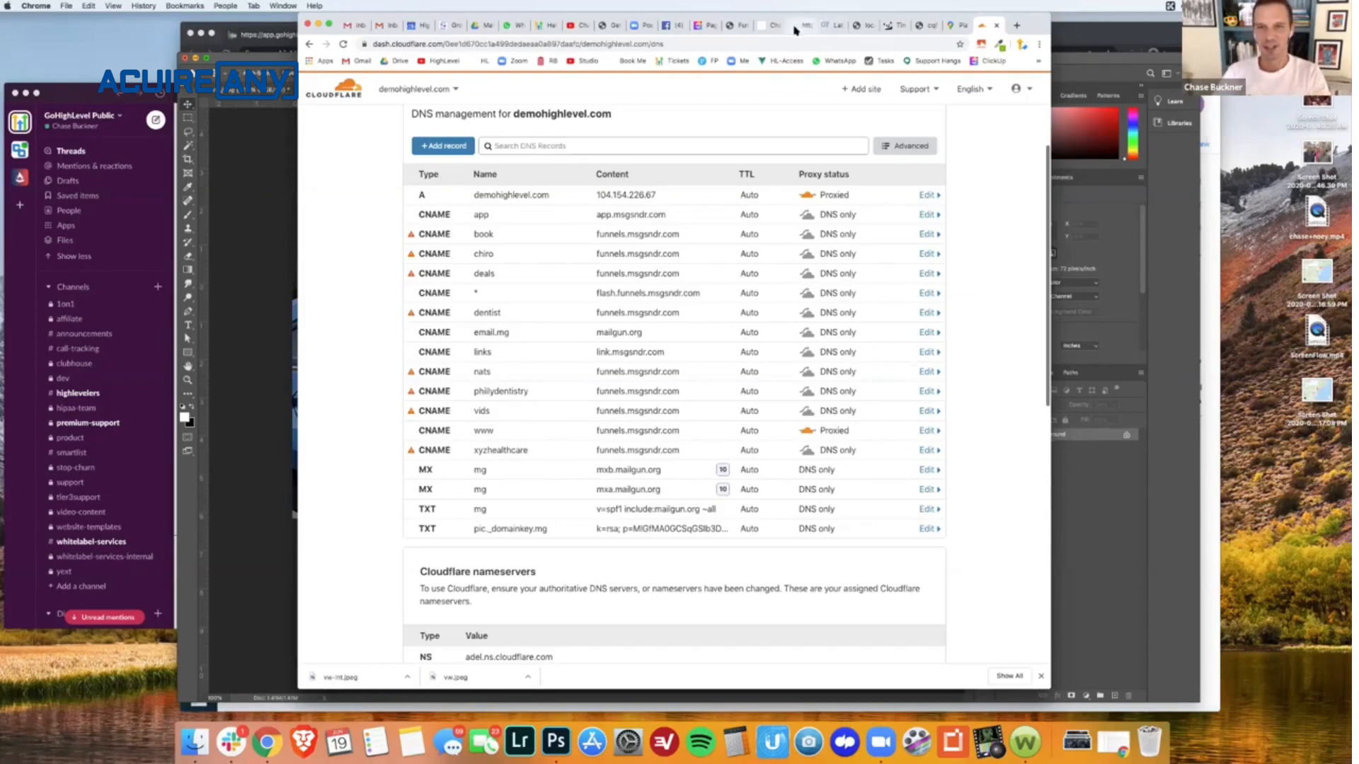
- Review the Page Speed notes in ClickUp, the HighLevel domain list and the live page, ending in the funnel builder
{"action": "left_click", "coordinate": [702, 30]}
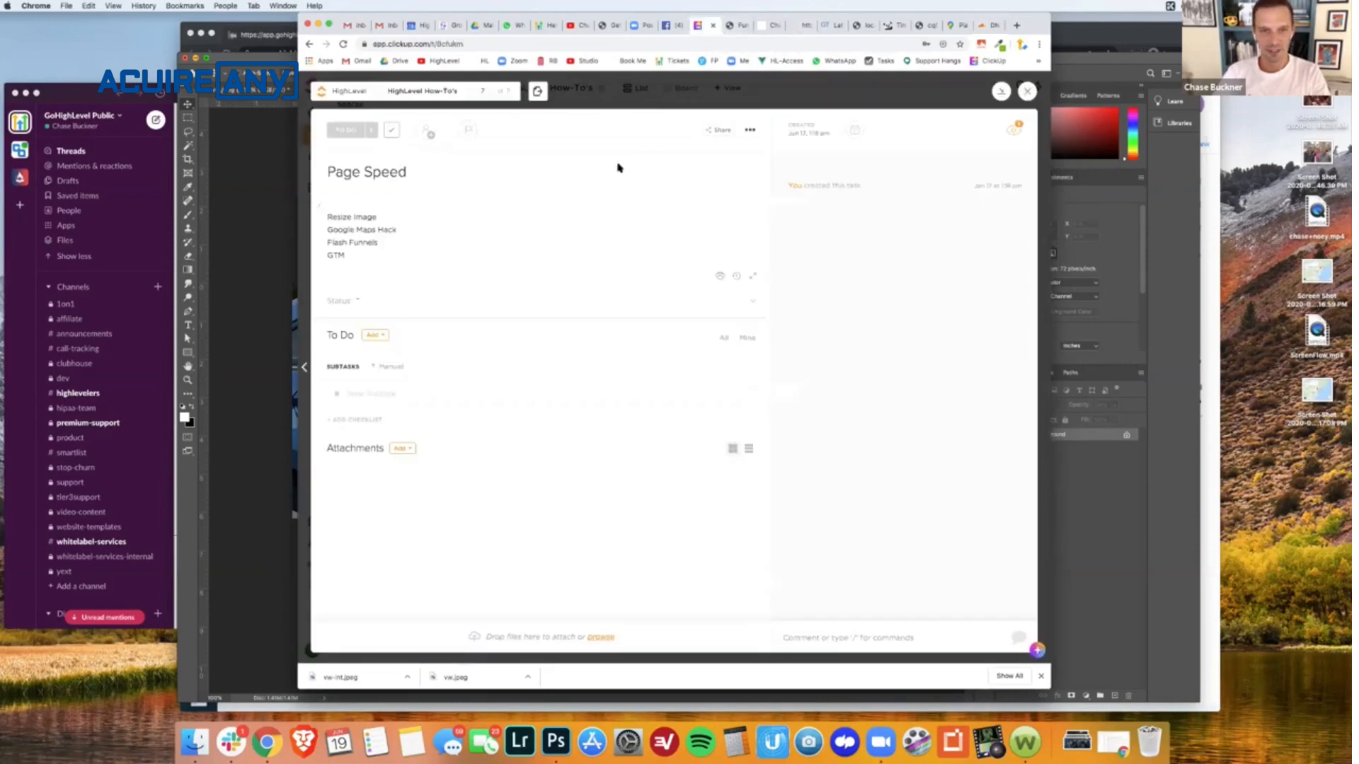
{"action": "left_click", "coordinate": [334, 238]}
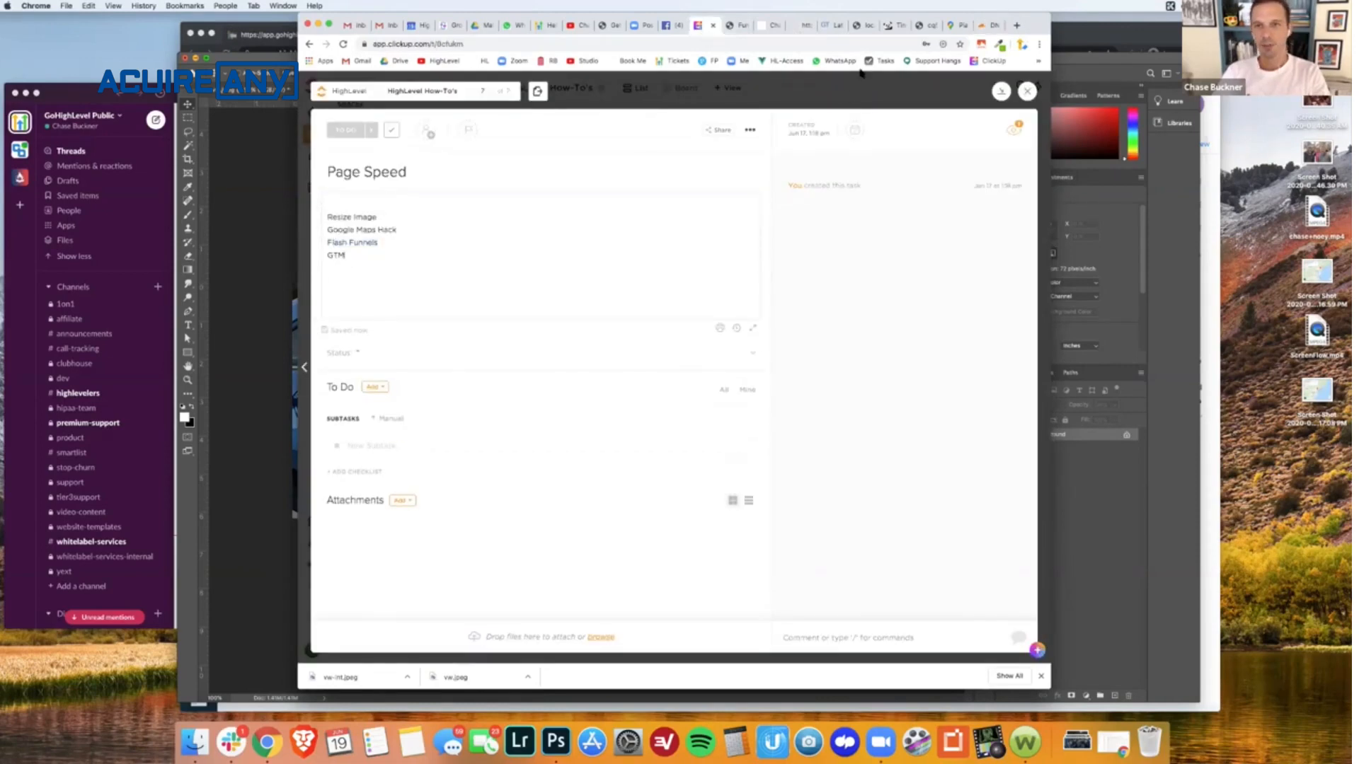
{"action": "left_click", "coordinate": [766, 29]}
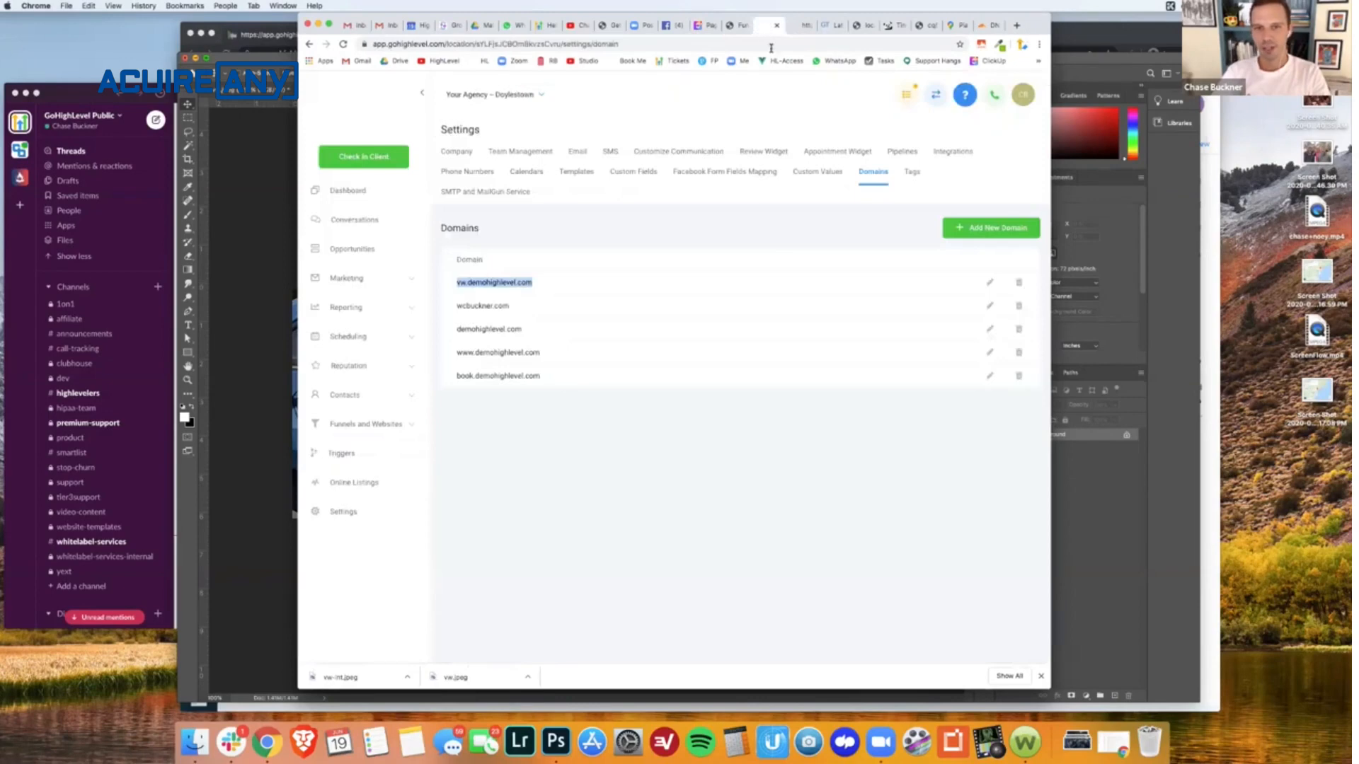
{"action": "left_click", "coordinate": [804, 26]}
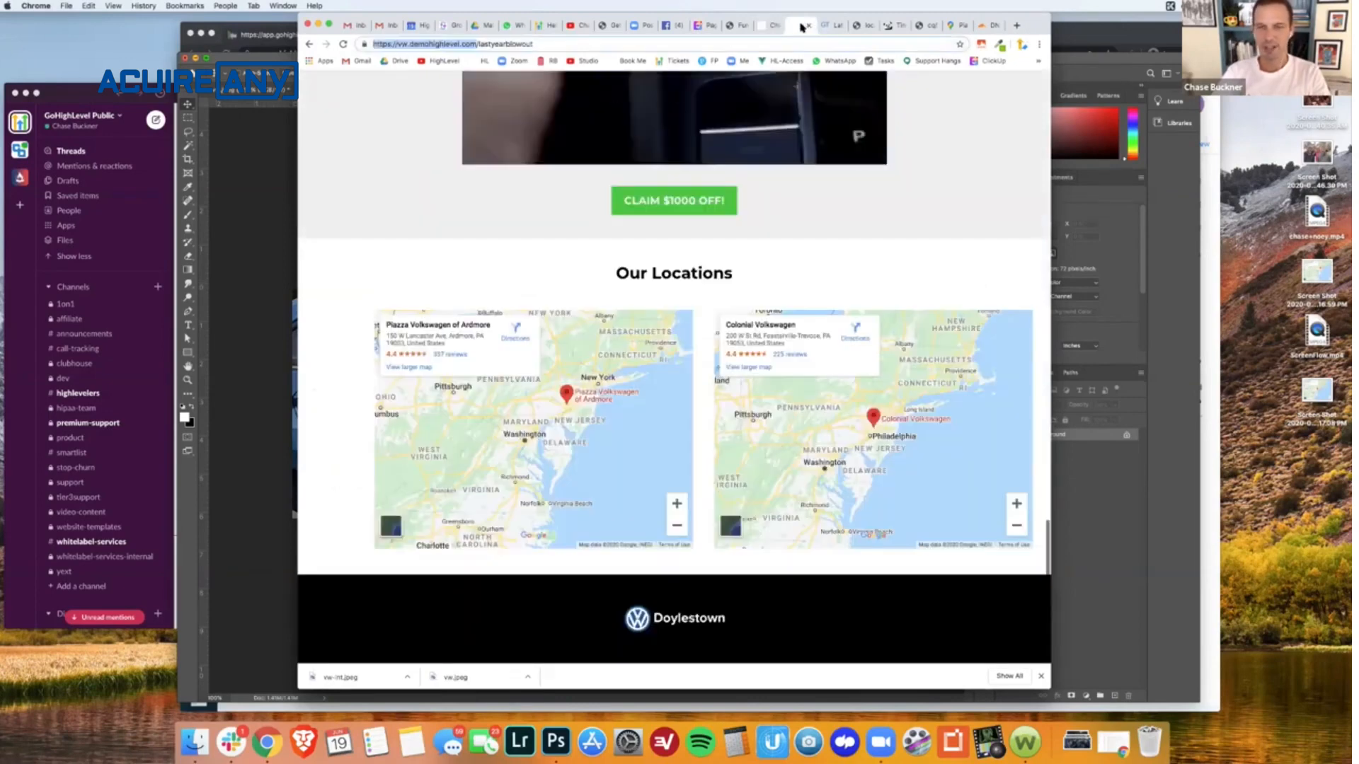
{"action": "left_click", "coordinate": [768, 28]}
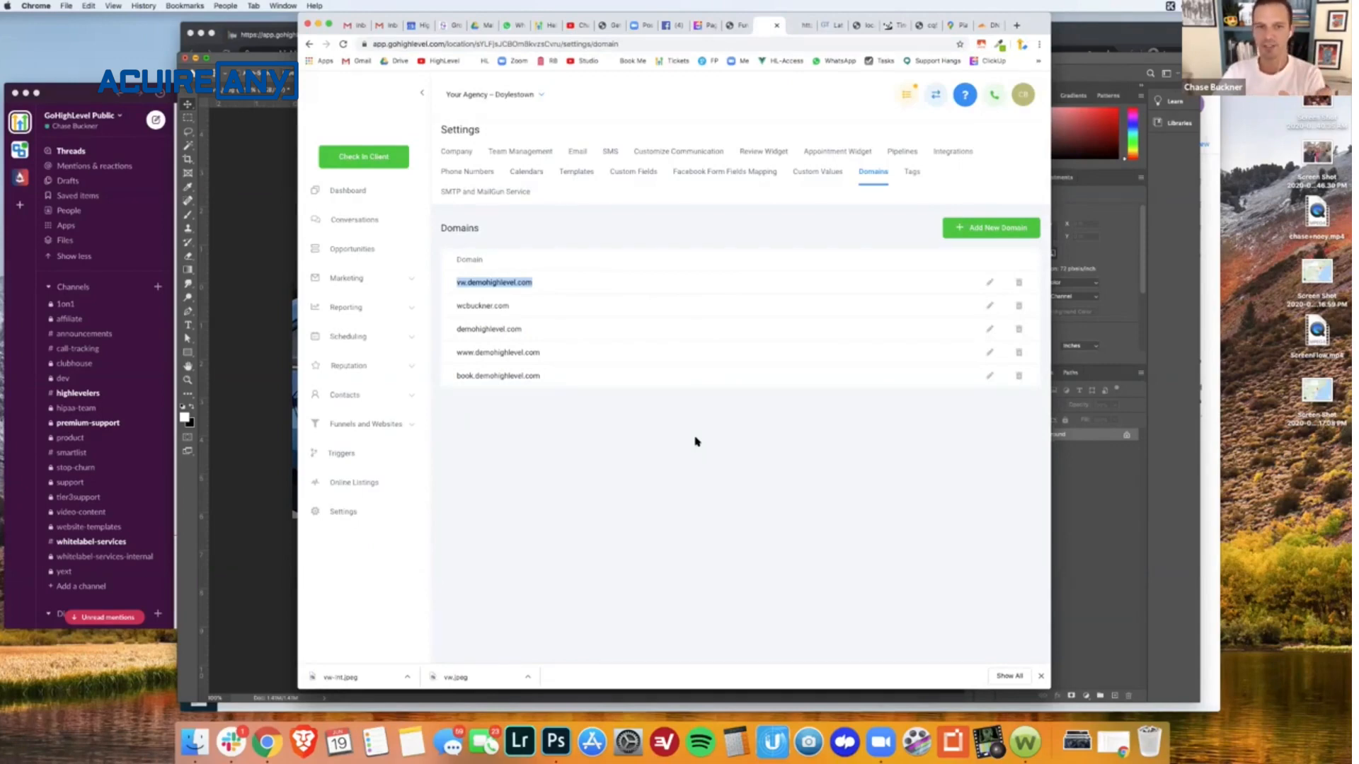
{"action": "left_click", "coordinate": [734, 31]}
{"action": "left_click", "coordinate": [759, 30]}
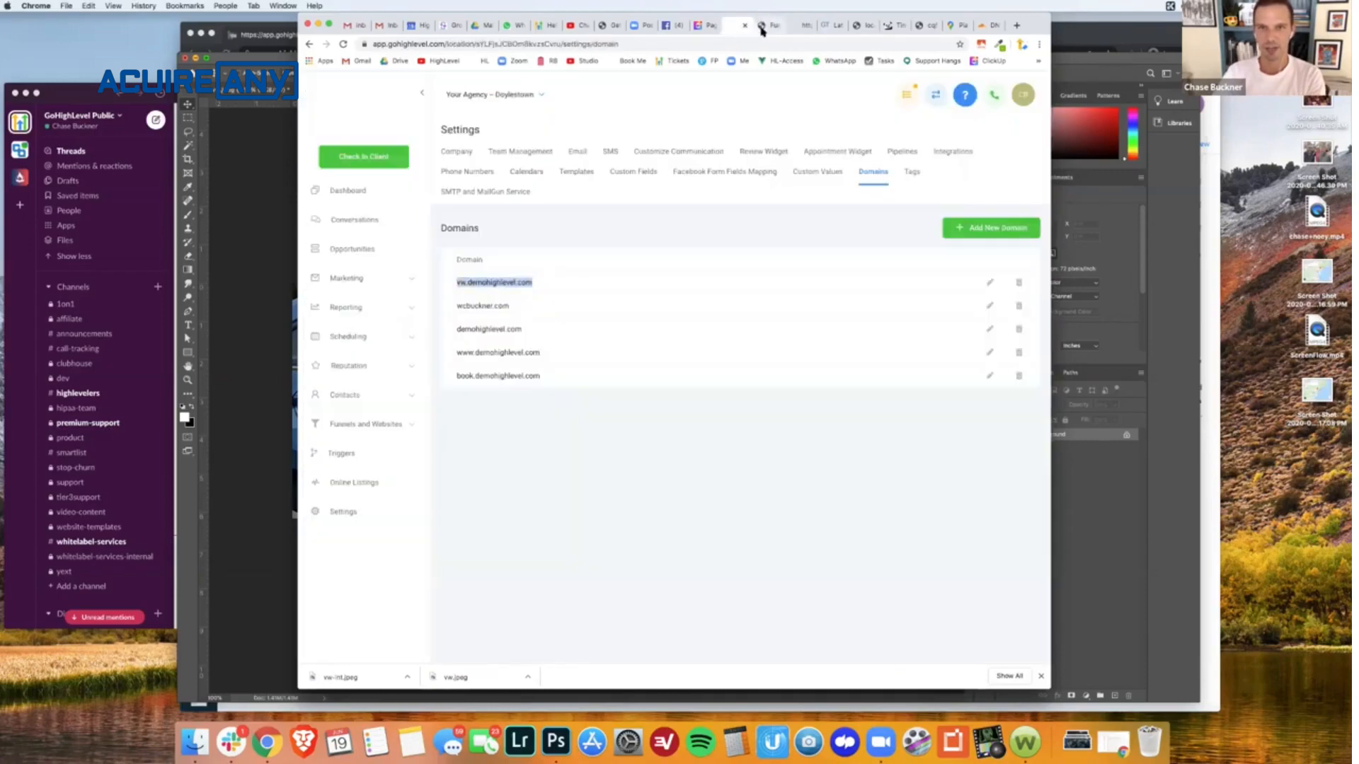
{"action": "left_click", "coordinate": [745, 29]}
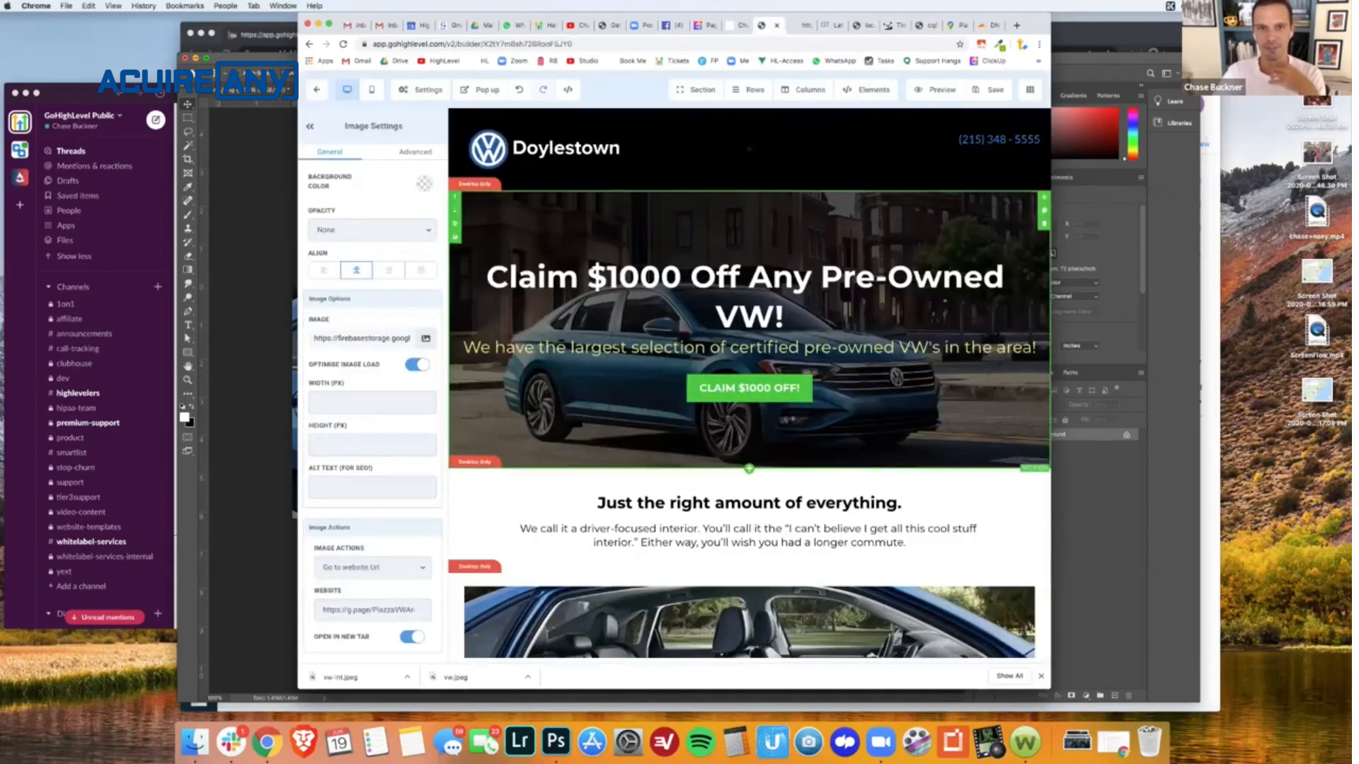
- Open the page's tracking code settings and review the Google Analytics and Facebook Pixel header scripts and the text widget footer script
{"action": "left_click", "coordinate": [422, 90]}
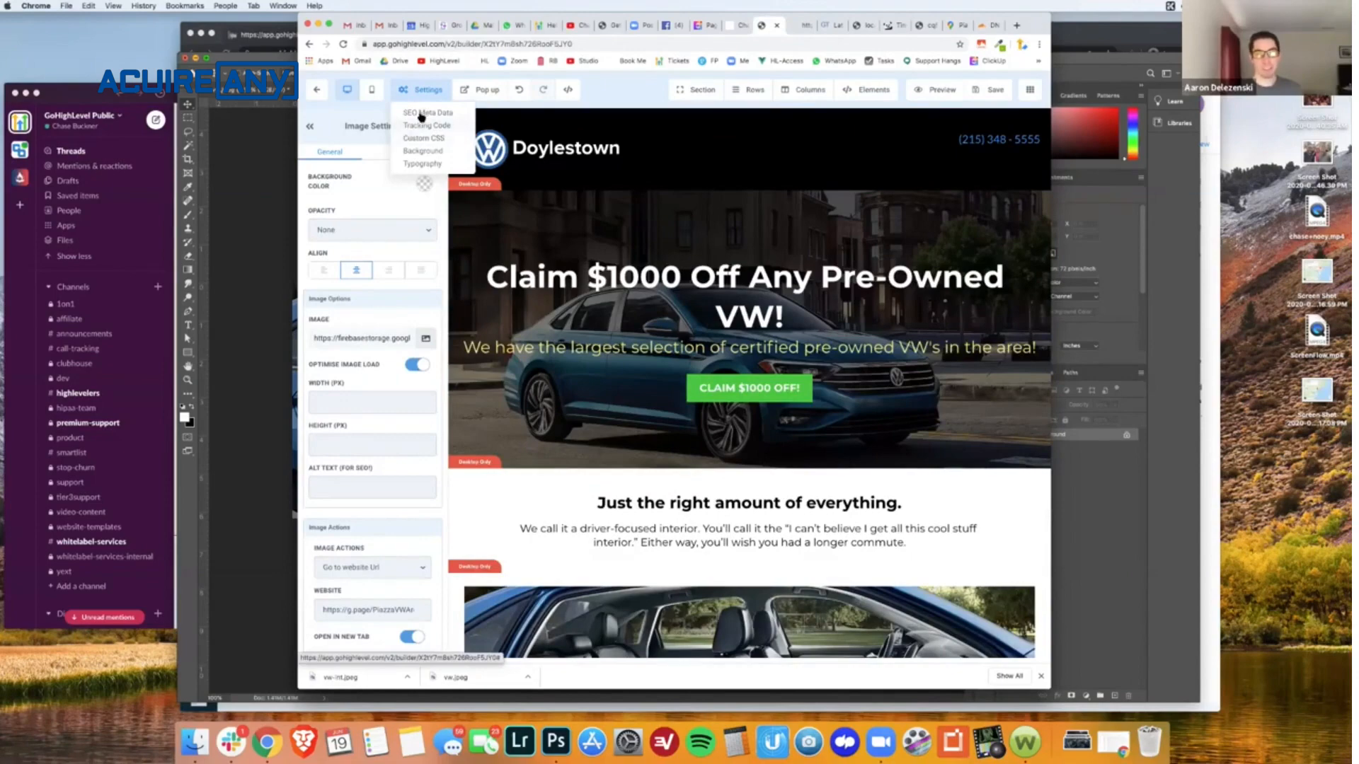
{"action": "left_click", "coordinate": [418, 127]}
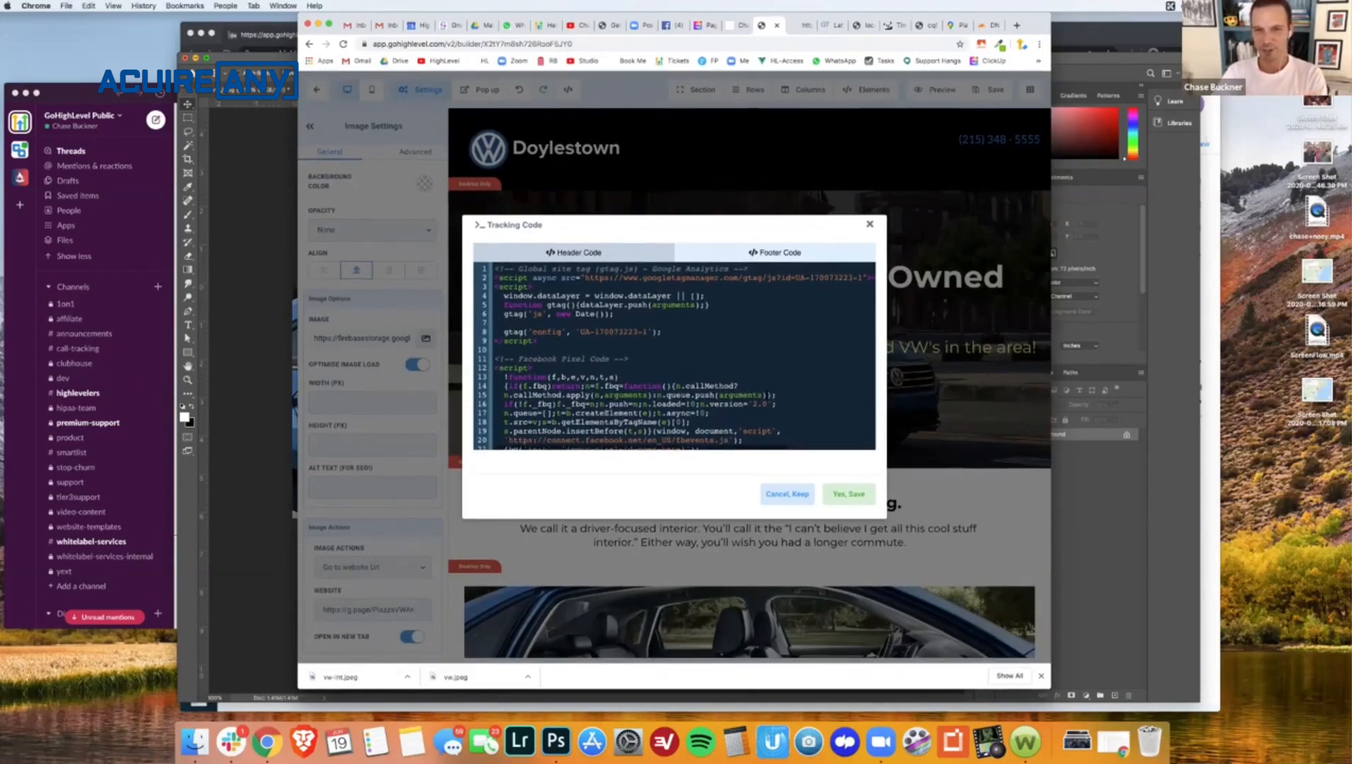
{"action": "scroll", "coordinate": [768, 395], "scroll_direction": "down", "scroll_amount": 3}
{"action": "scroll", "coordinate": [767, 395], "scroll_direction": "up", "scroll_amount": 3}
{"action": "scroll", "coordinate": [551, 337], "scroll_direction": "right", "scroll_amount": 1}
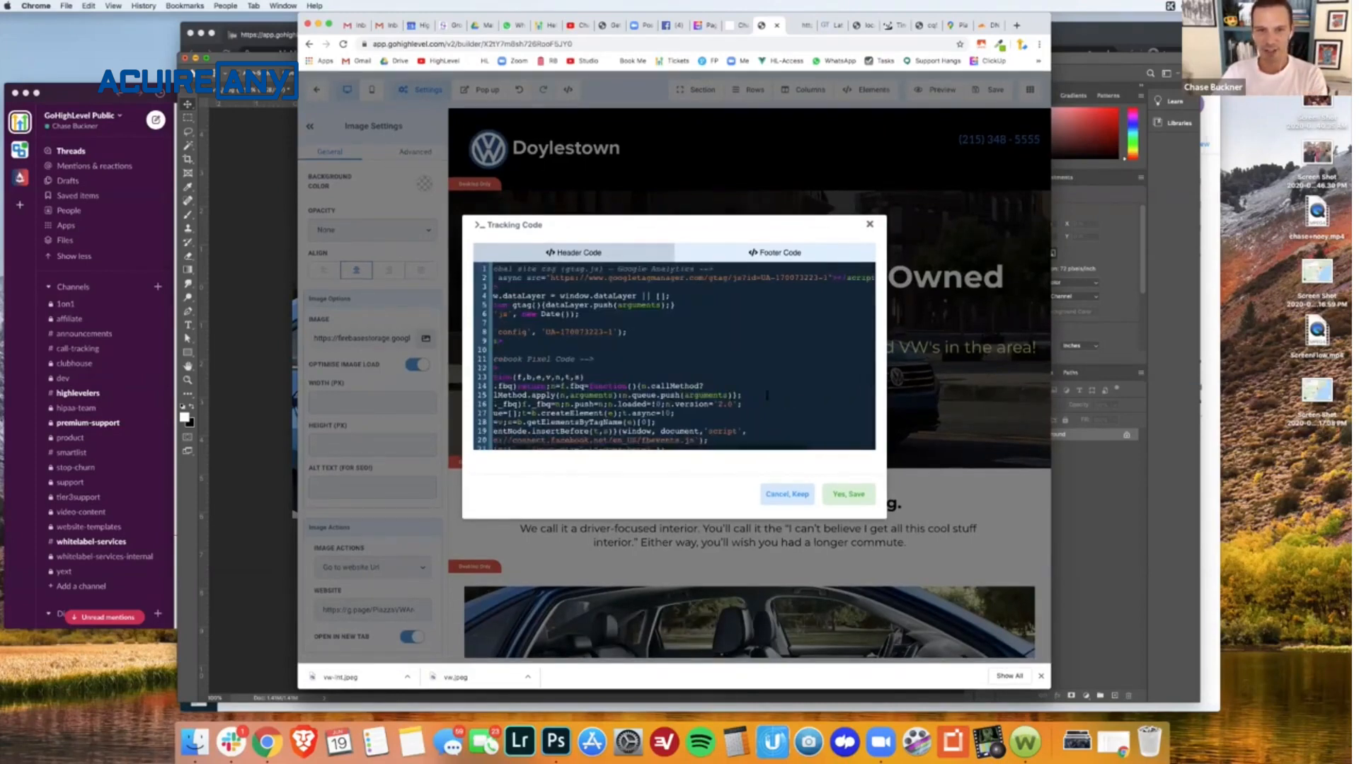
{"action": "scroll", "coordinate": [551, 337], "scroll_direction": "left", "scroll_amount": 1}
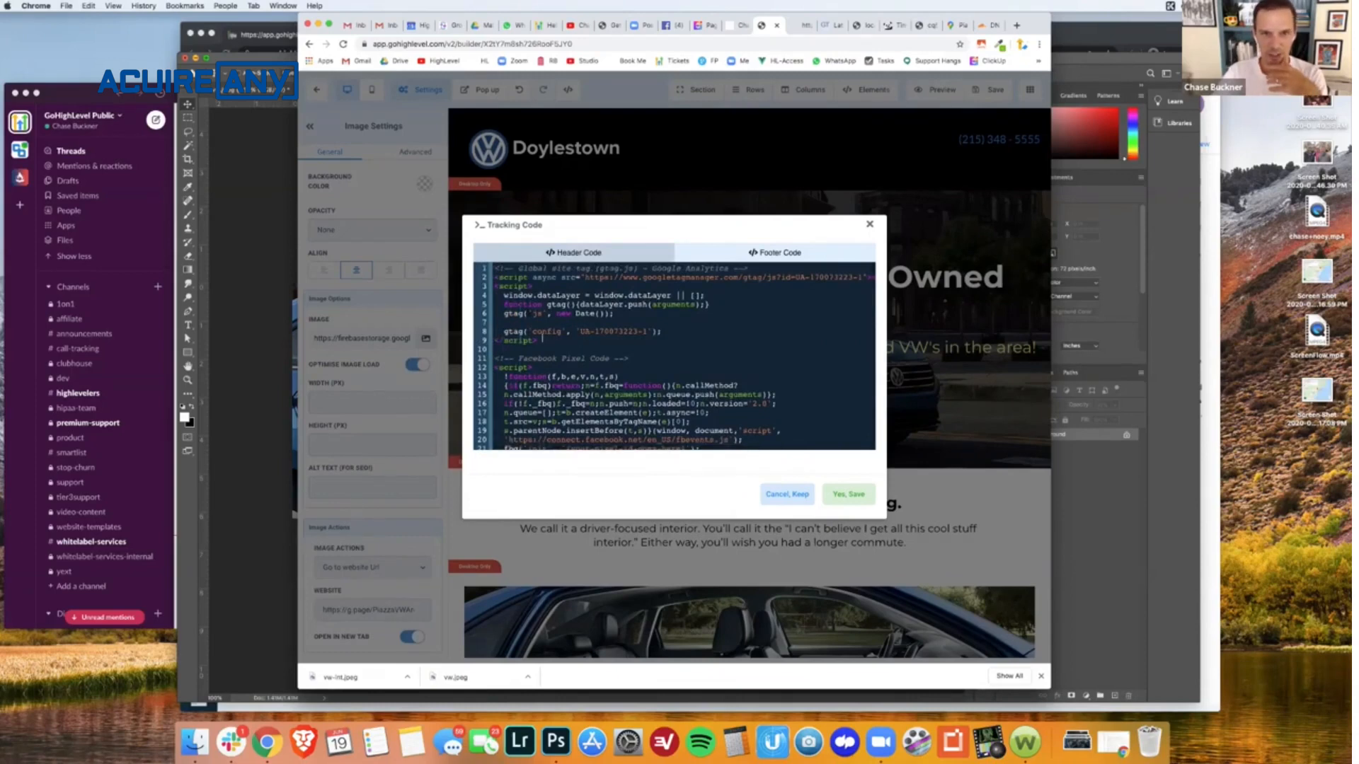
{"action": "left_click_drag", "start_coordinate": [542, 339], "coordinate": [493, 264]}
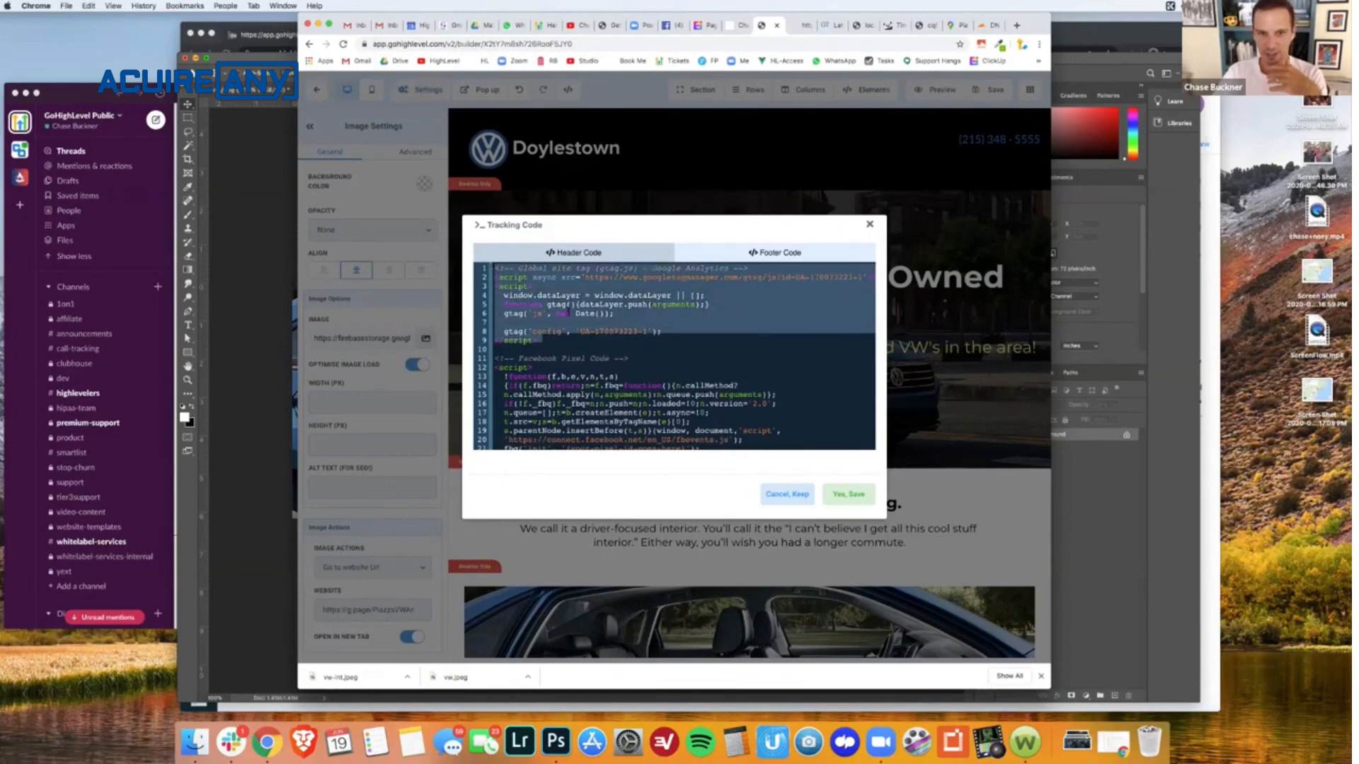
{"action": "scroll", "coordinate": [602, 348], "scroll_direction": "down", "scroll_amount": 4}
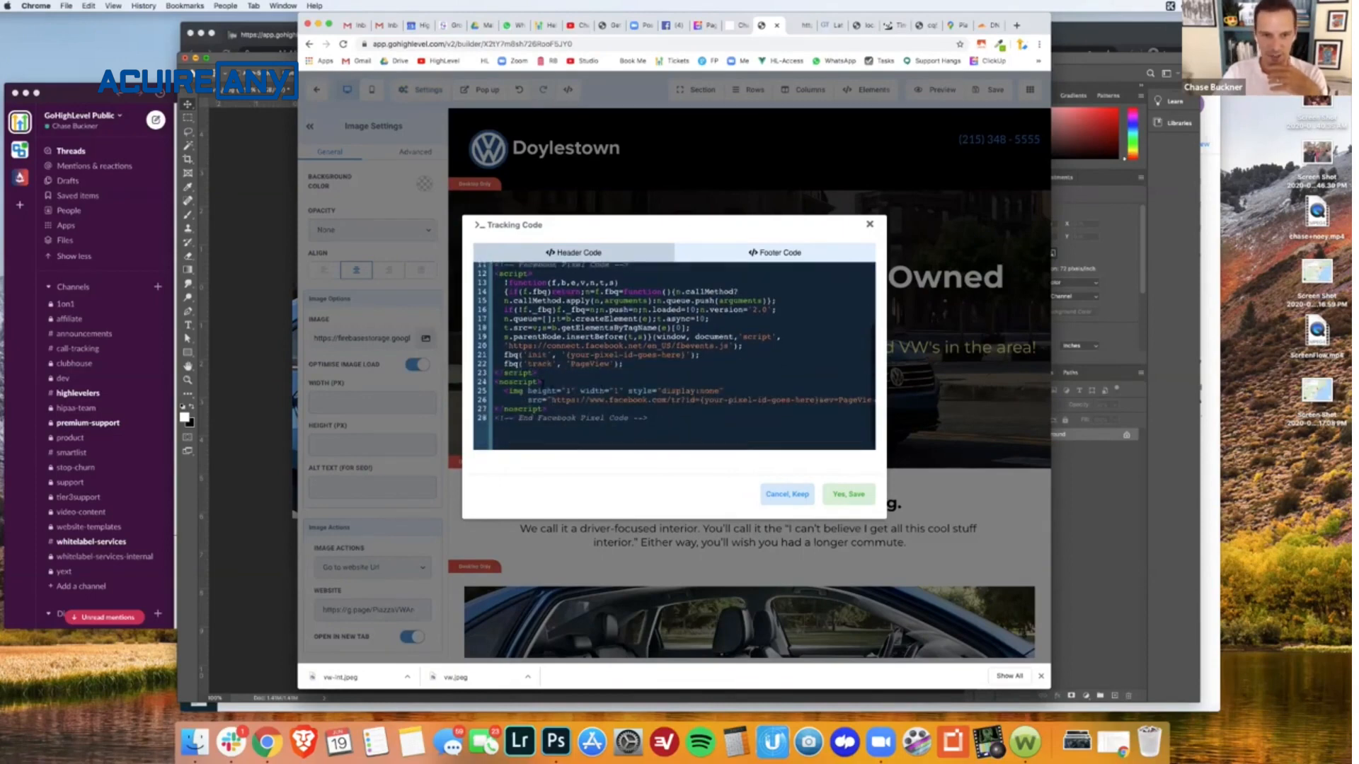
{"action": "left_click_drag", "start_coordinate": [708, 429], "coordinate": [718, 276]}
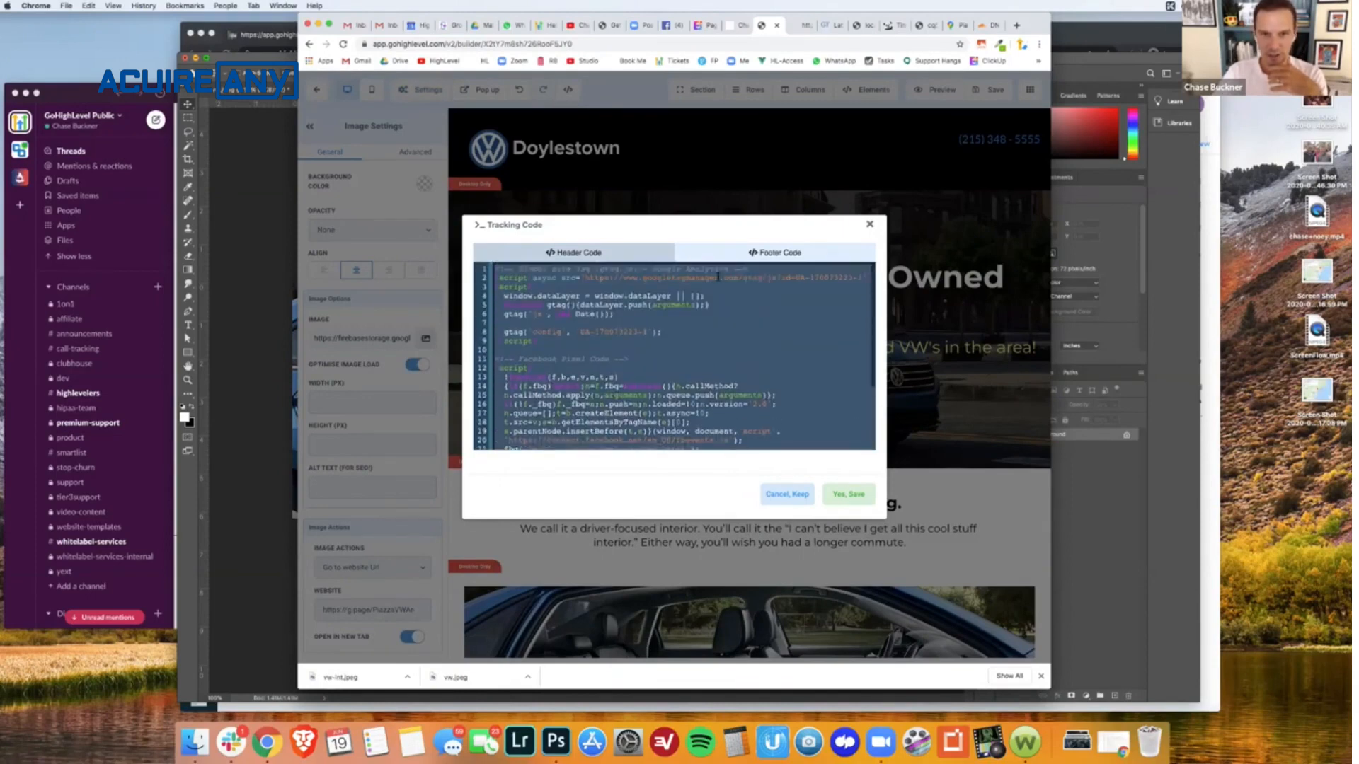
{"action": "left_click", "coordinate": [784, 253]}
{"action": "left_click_drag", "start_coordinate": [559, 322], "coordinate": [495, 262]}
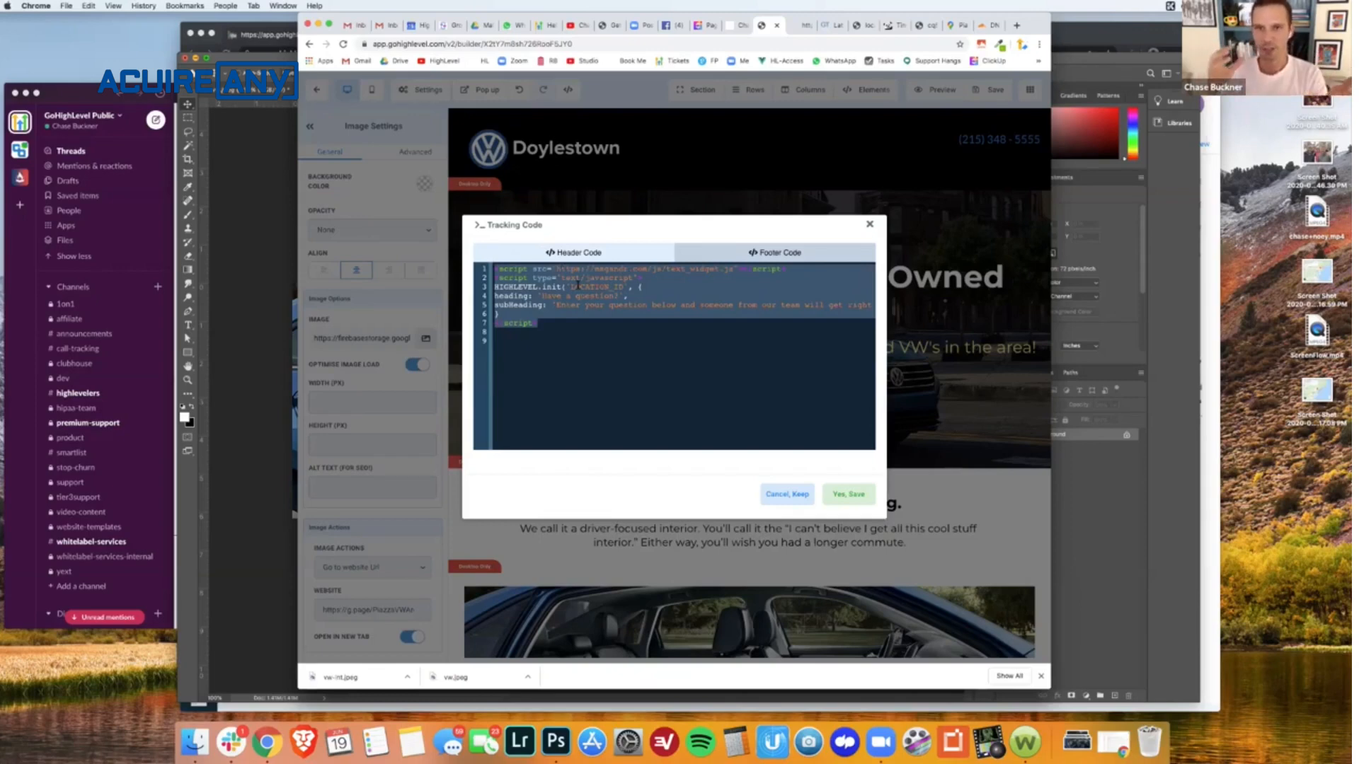
- Search for google tag manager in a new browser tab and open the Tag Manager site
{"action": "key", "text": "super+t"}
{"action": "type", "text": "goog"}
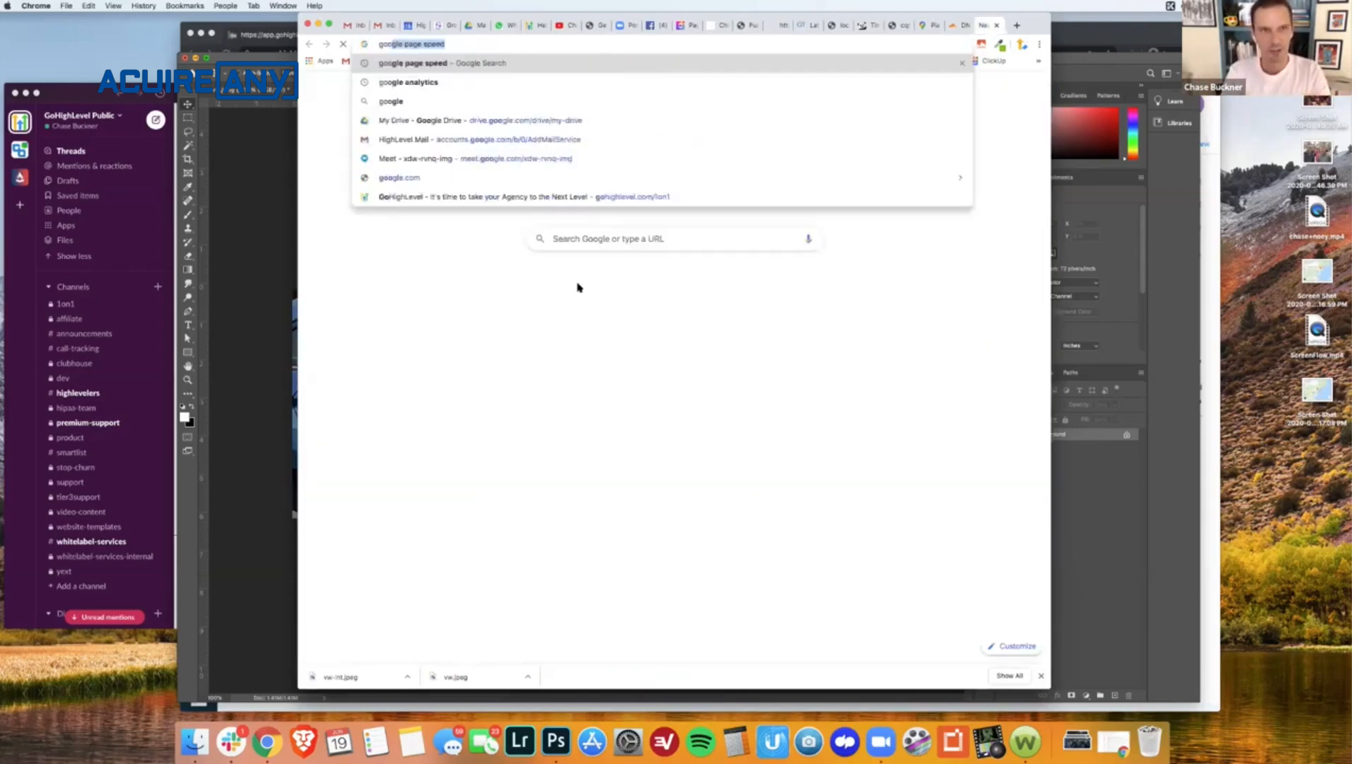
{"action": "type", "text": "le tag m"}
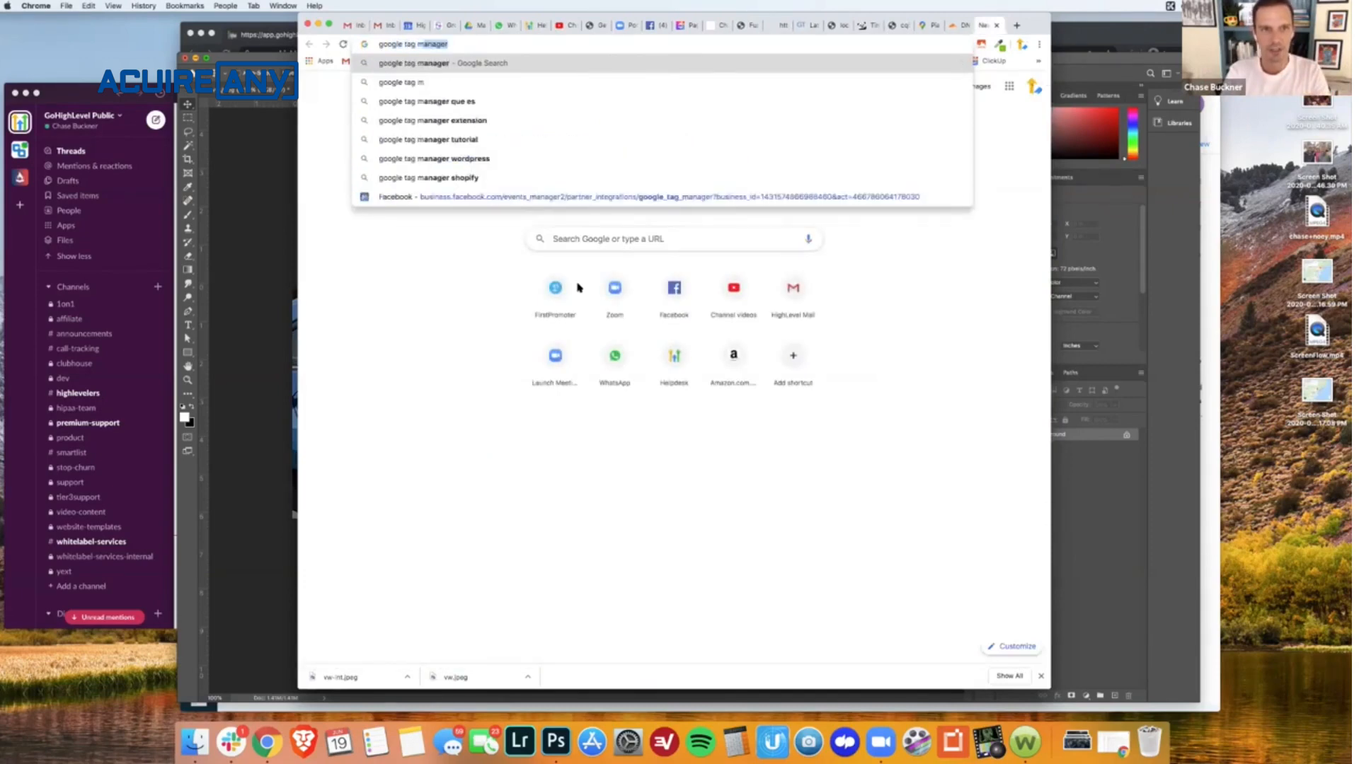
{"action": "key", "text": "Return"}
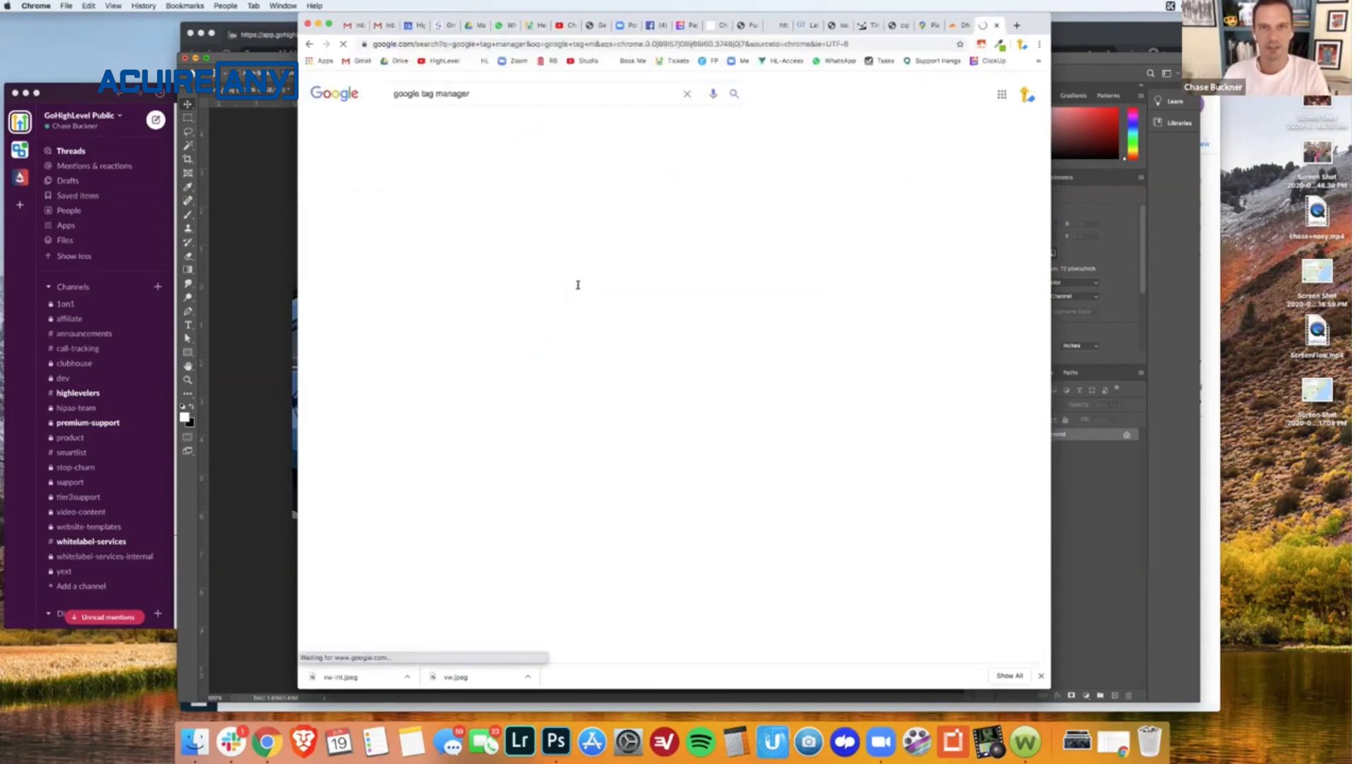
{"action": "left_click", "coordinate": [474, 183]}
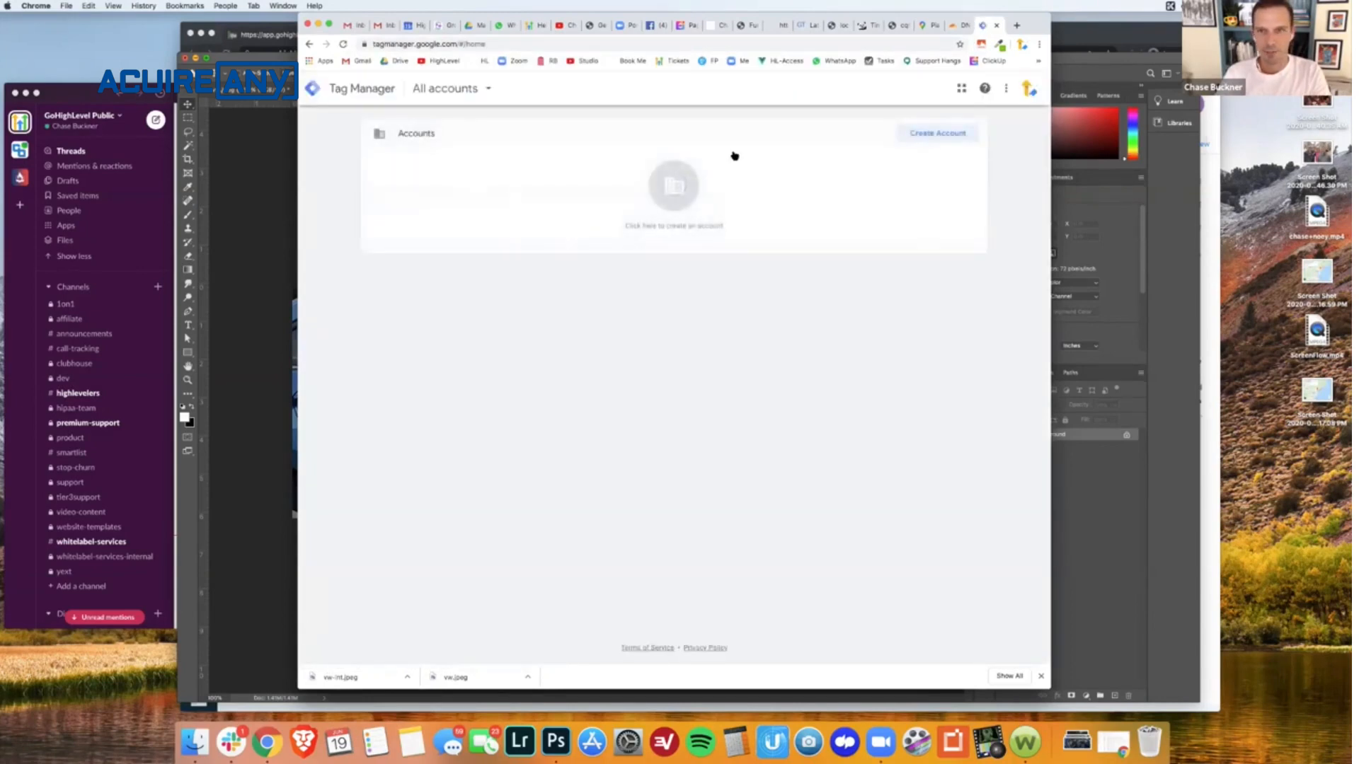
- Start a new Tag Manager account with a demo account name, container vw.demohighlevel.com and Web as the target platform
{"action": "left_click", "coordinate": [938, 134]}
{"action": "left_click", "coordinate": [460, 239]}
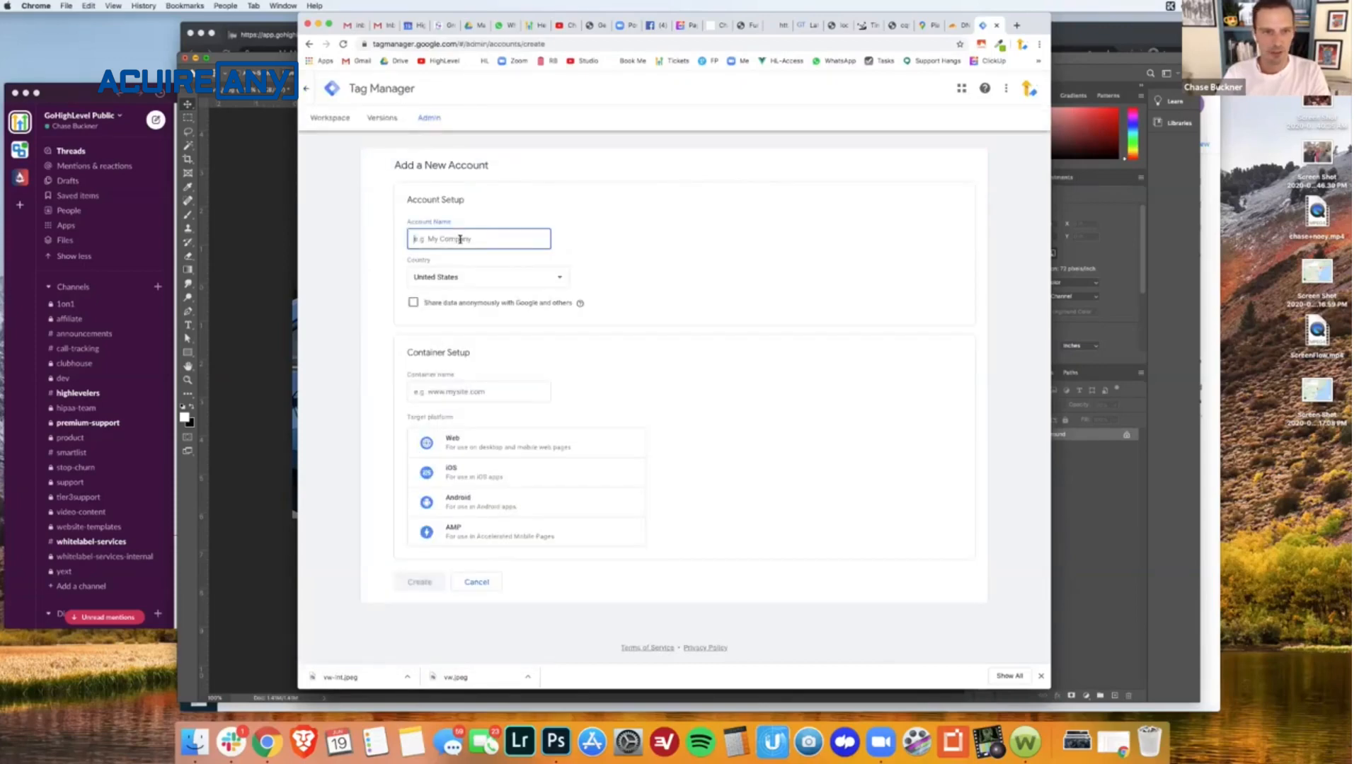
{"action": "type", "text": "Chase Demos"}
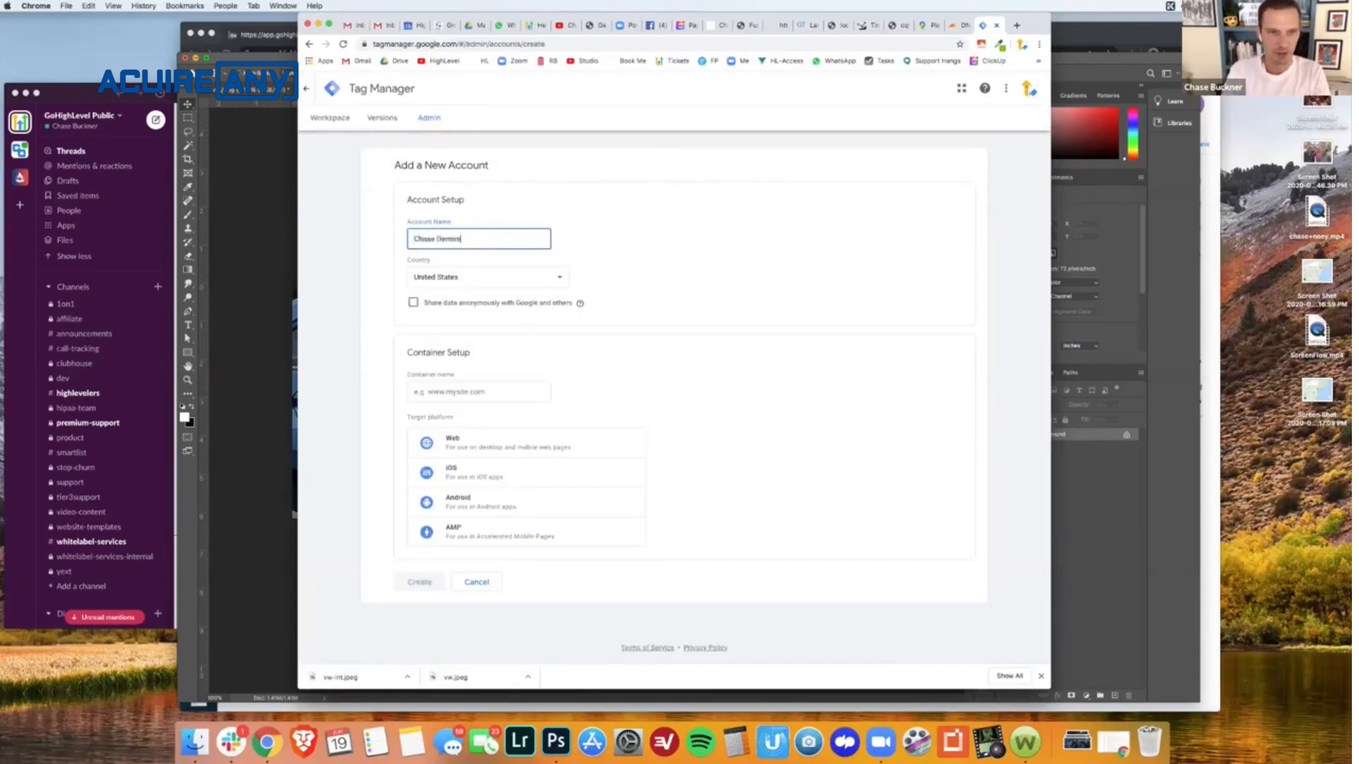
{"action": "left_click", "coordinate": [462, 397]}
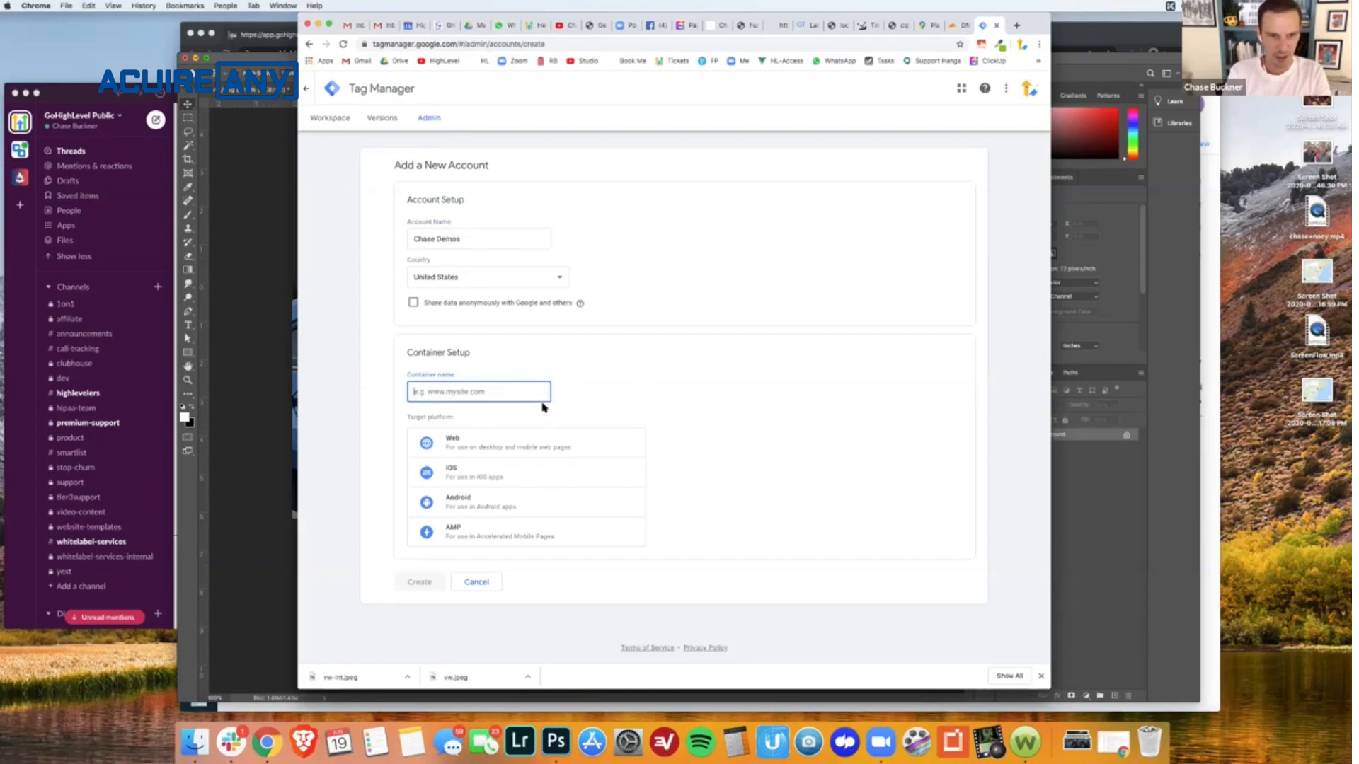
{"action": "type", "text": "vw"}
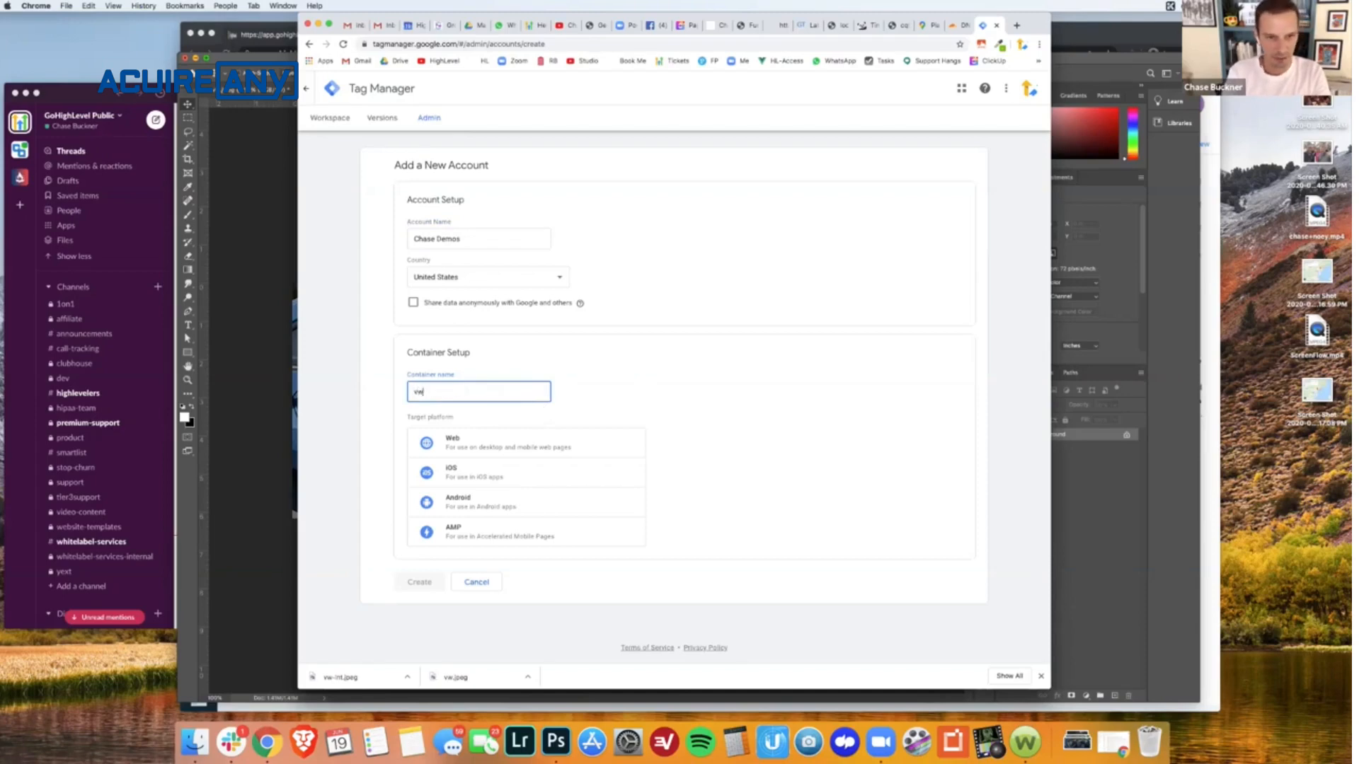
{"action": "type", "text": " demohighlev"}
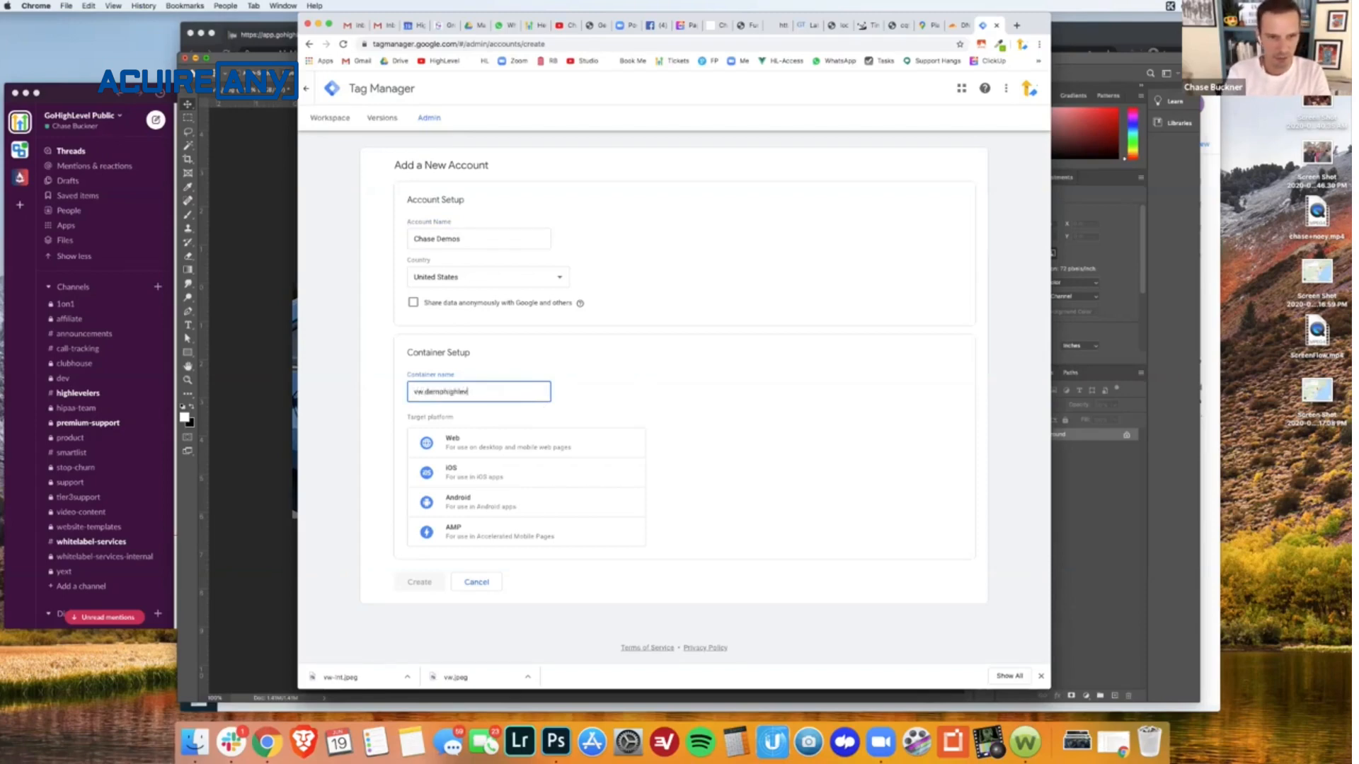
{"action": "type", "text": "el.c"}
{"action": "type", "text": ".com"}
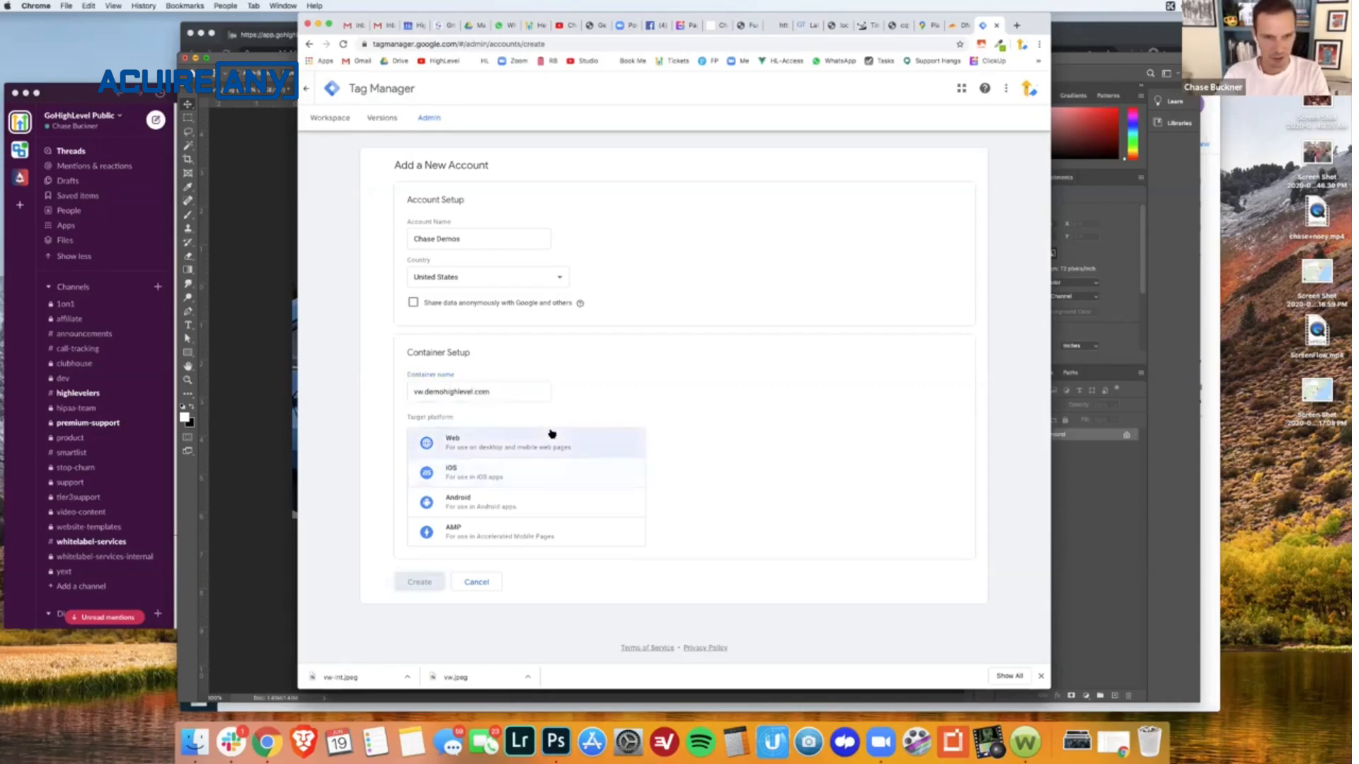
{"action": "left_click", "coordinate": [536, 445]}
- Create the Tag Manager account, accepting the Data Processing Terms and the Terms of Service Agreement
{"action": "left_click", "coordinate": [423, 579]}
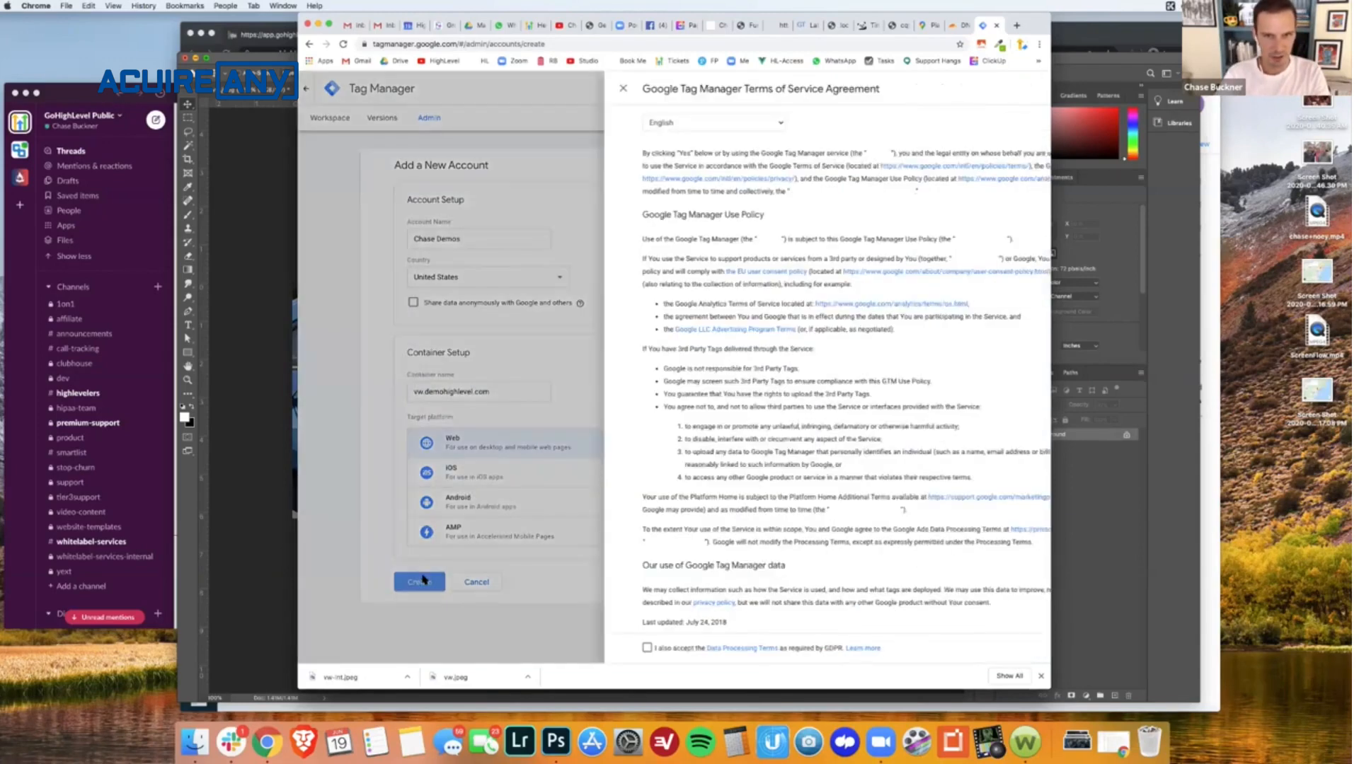
{"action": "scroll", "coordinate": [583, 498], "scroll_direction": "down", "scroll_amount": 1}
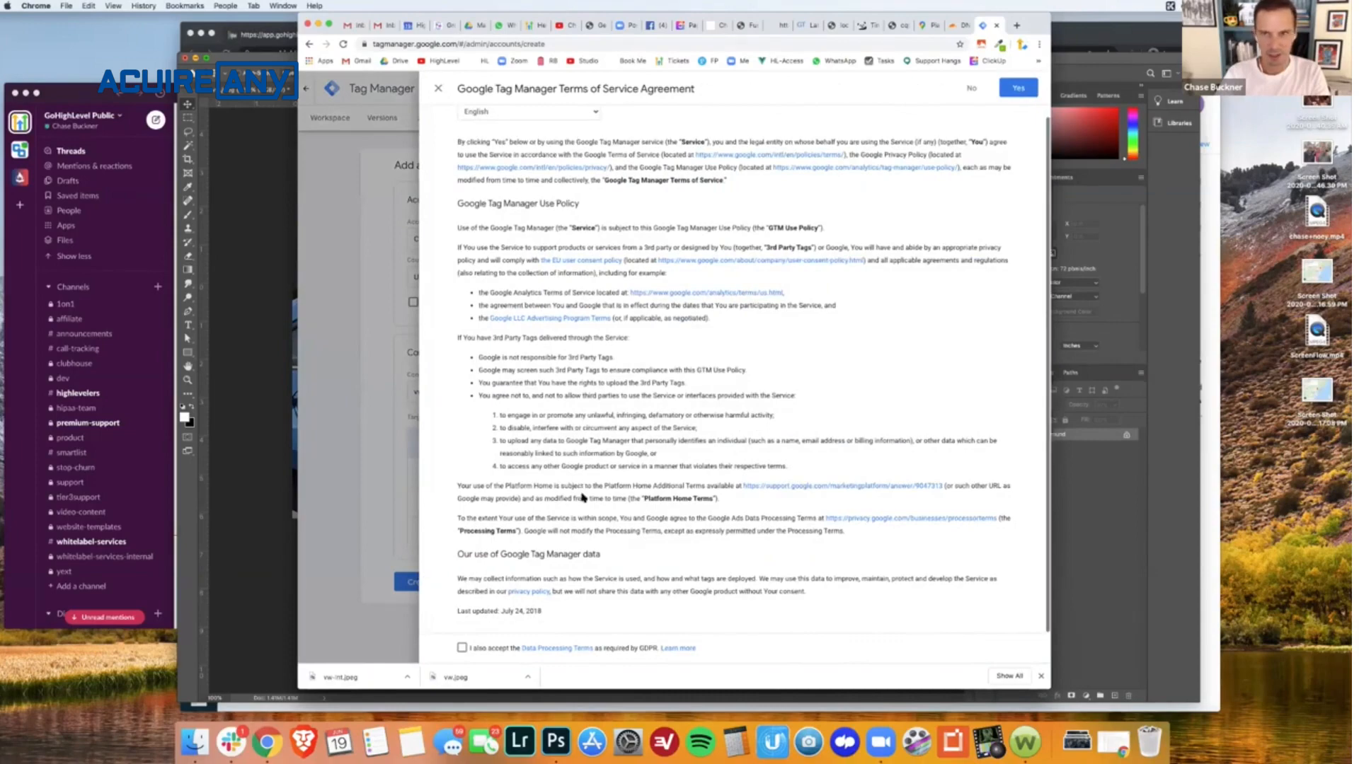
{"action": "left_click", "coordinate": [462, 647]}
{"action": "left_click", "coordinate": [1018, 88]}
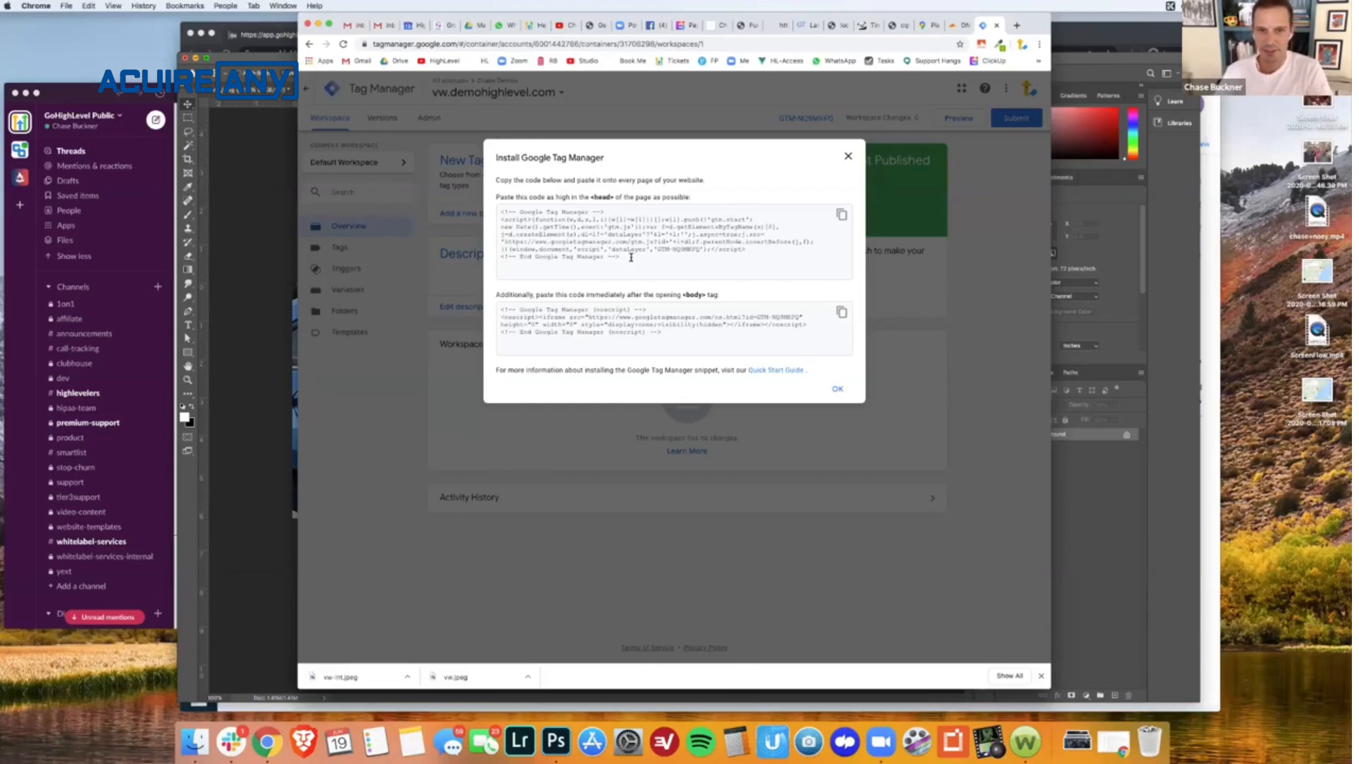
- Copy the Tag Manager head snippet, paste it below the Facebook Pixel code in the page's header tracking code, and save
{"action": "left_click", "coordinate": [841, 215]}
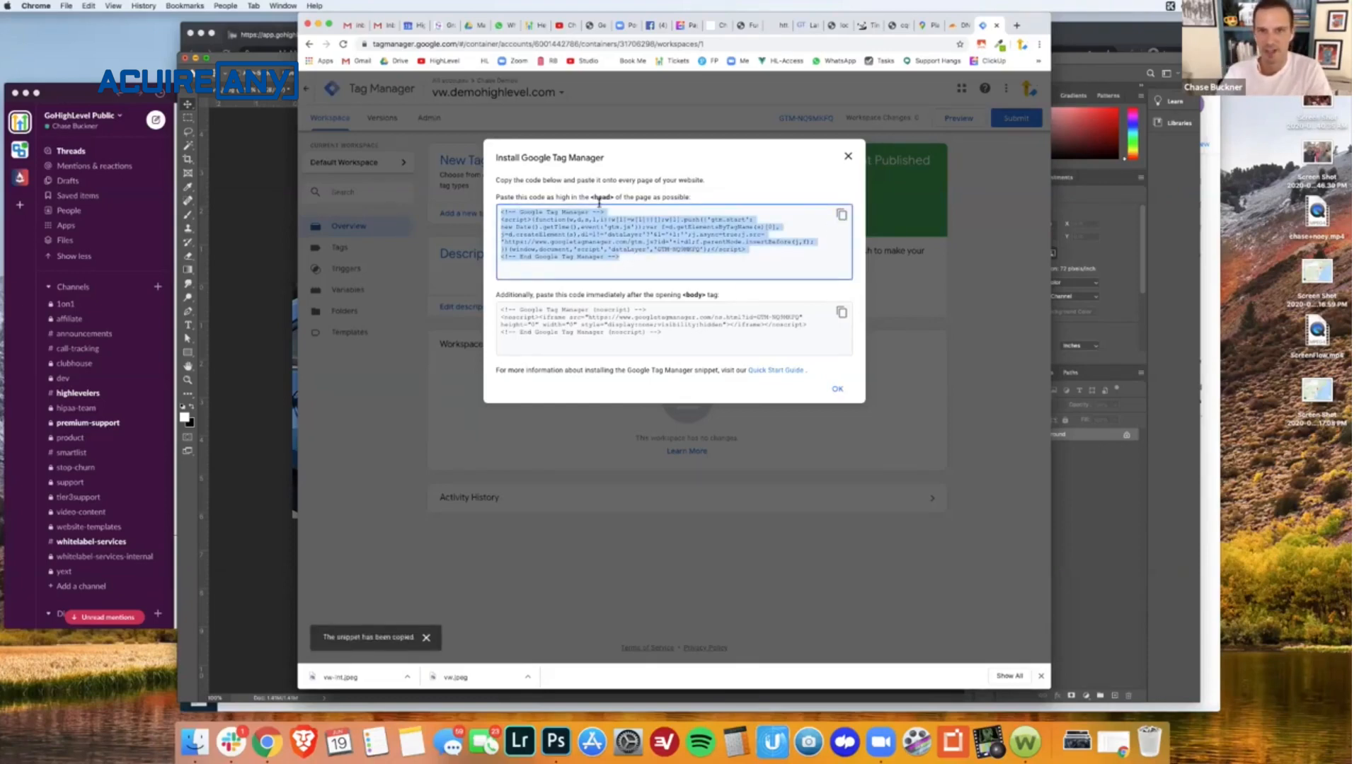
{"action": "left_click", "coordinate": [719, 26]}
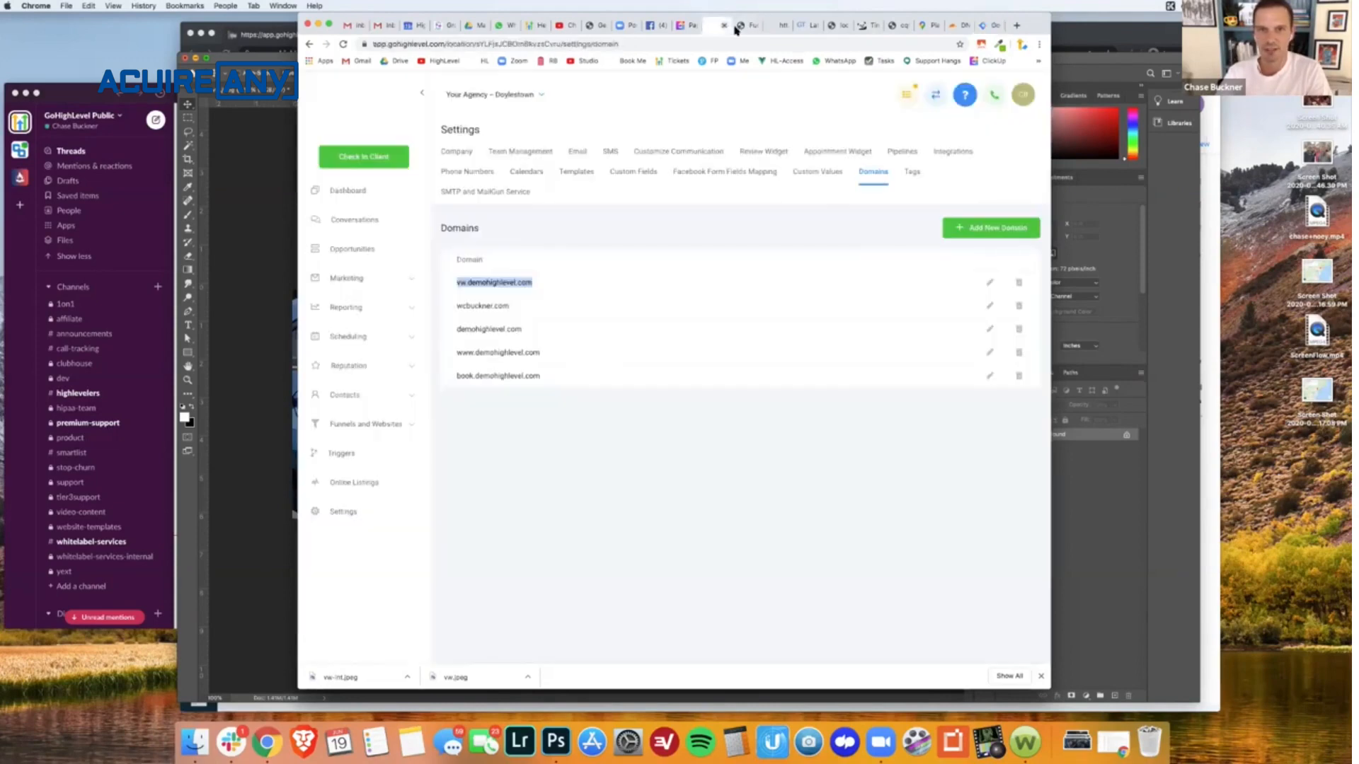
{"action": "left_click", "coordinate": [737, 27]}
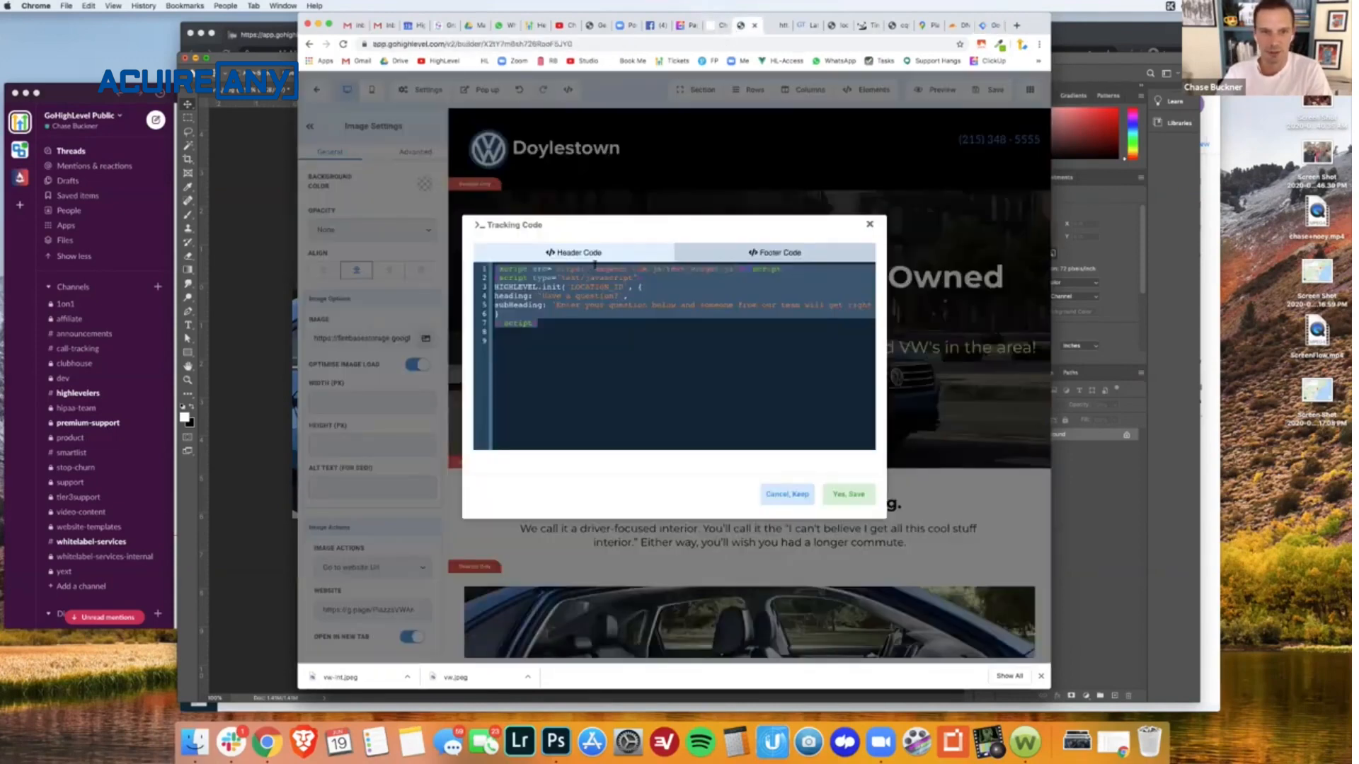
{"action": "key", "text": "super+v"}
{"action": "scroll", "coordinate": [628, 399], "scroll_direction": "down", "scroll_amount": 3}
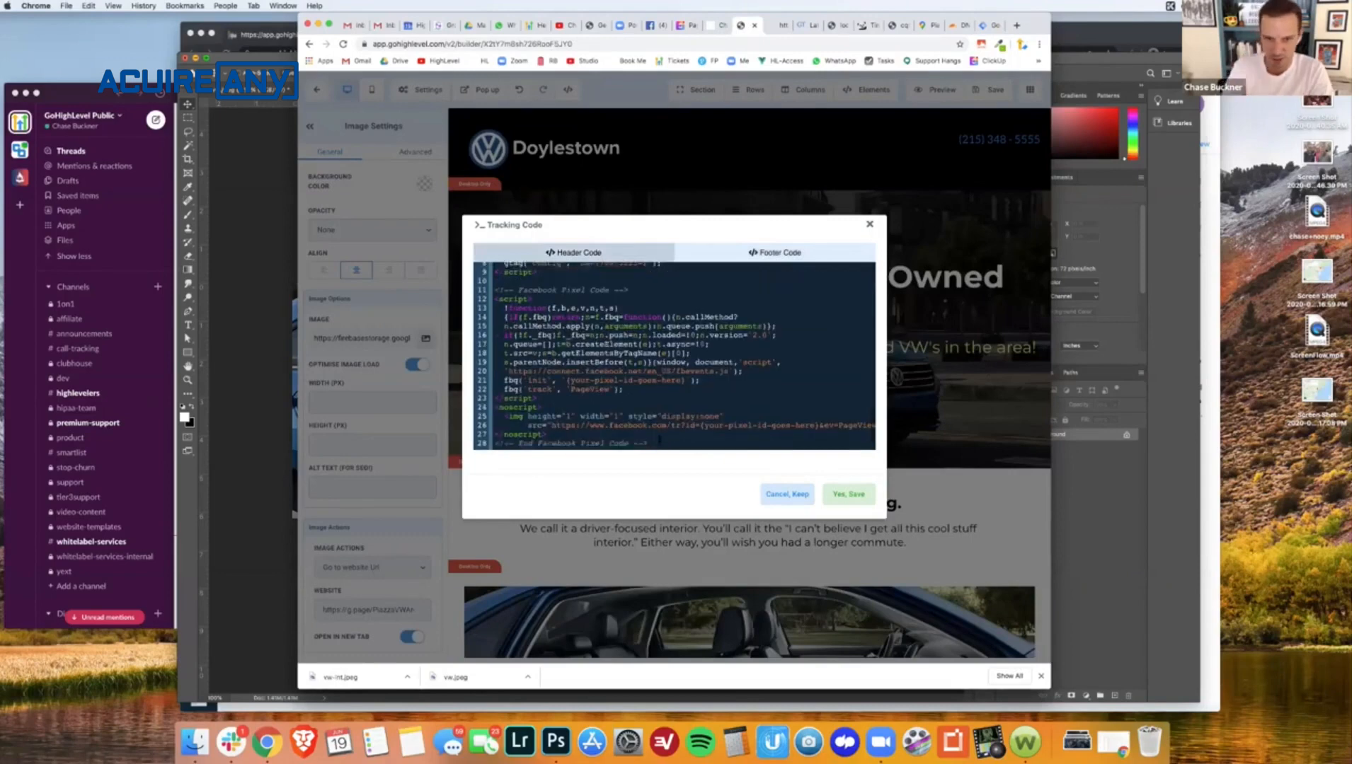
{"action": "key", "text": "Return"}
{"action": "key", "text": "super+v"}
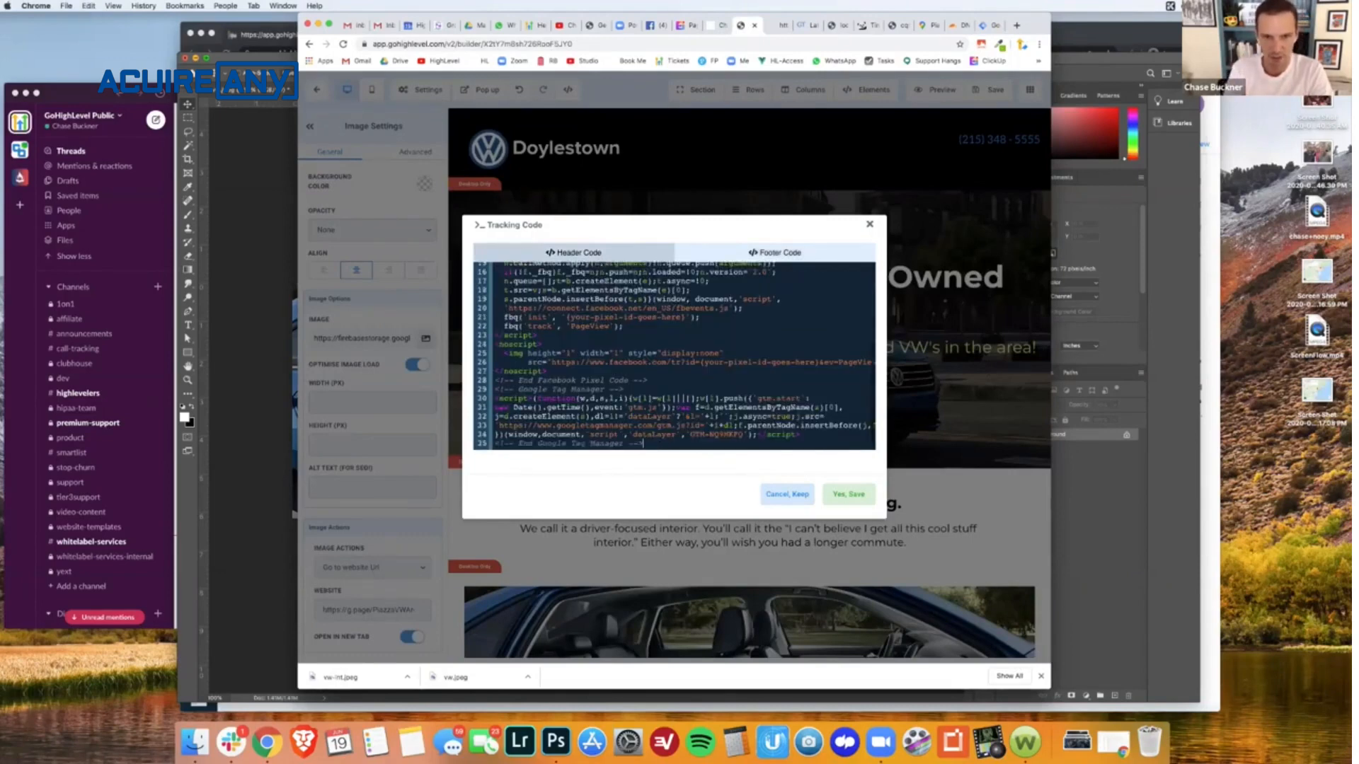
{"action": "left_click", "coordinate": [847, 495]}
- Copy the Tag Manager body (noscript) snippet and return to the funnel page builder
{"action": "left_click", "coordinate": [984, 26]}
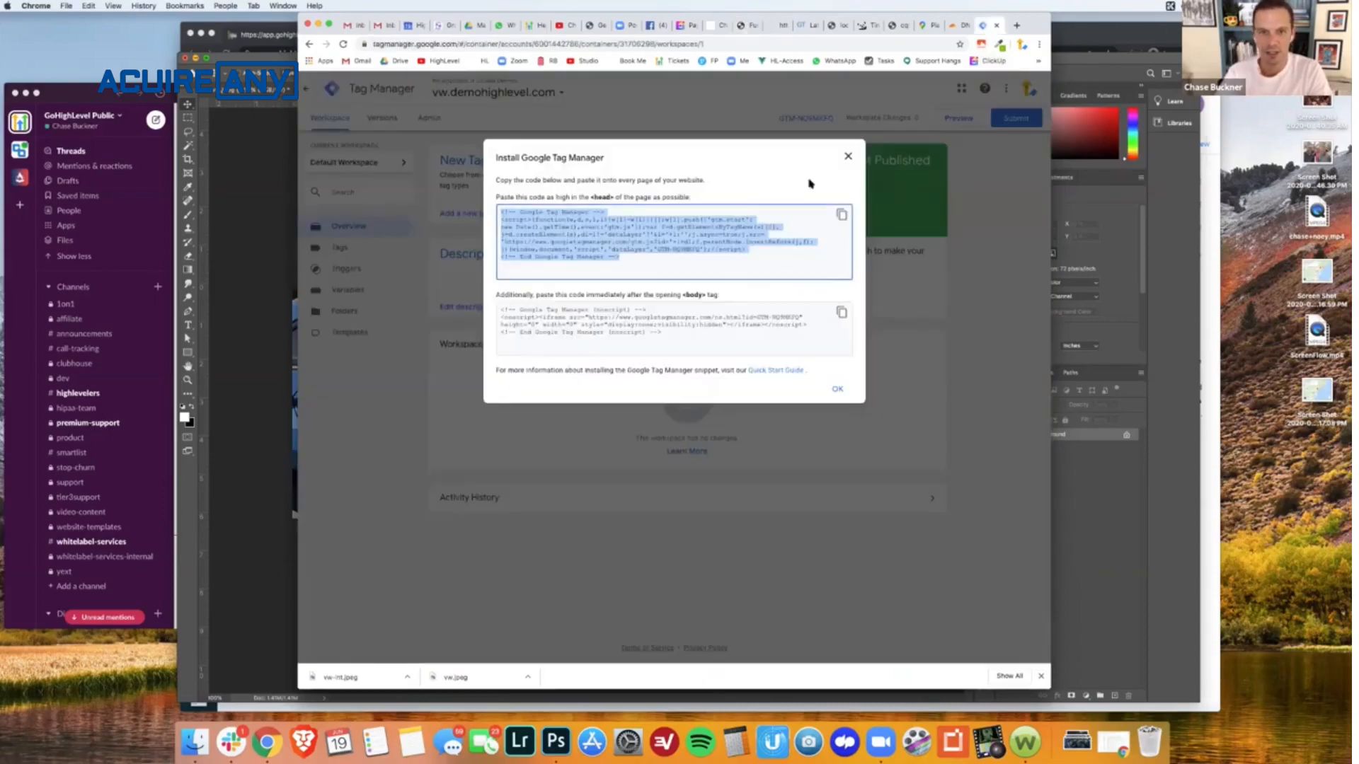
{"action": "left_click", "coordinate": [842, 312]}
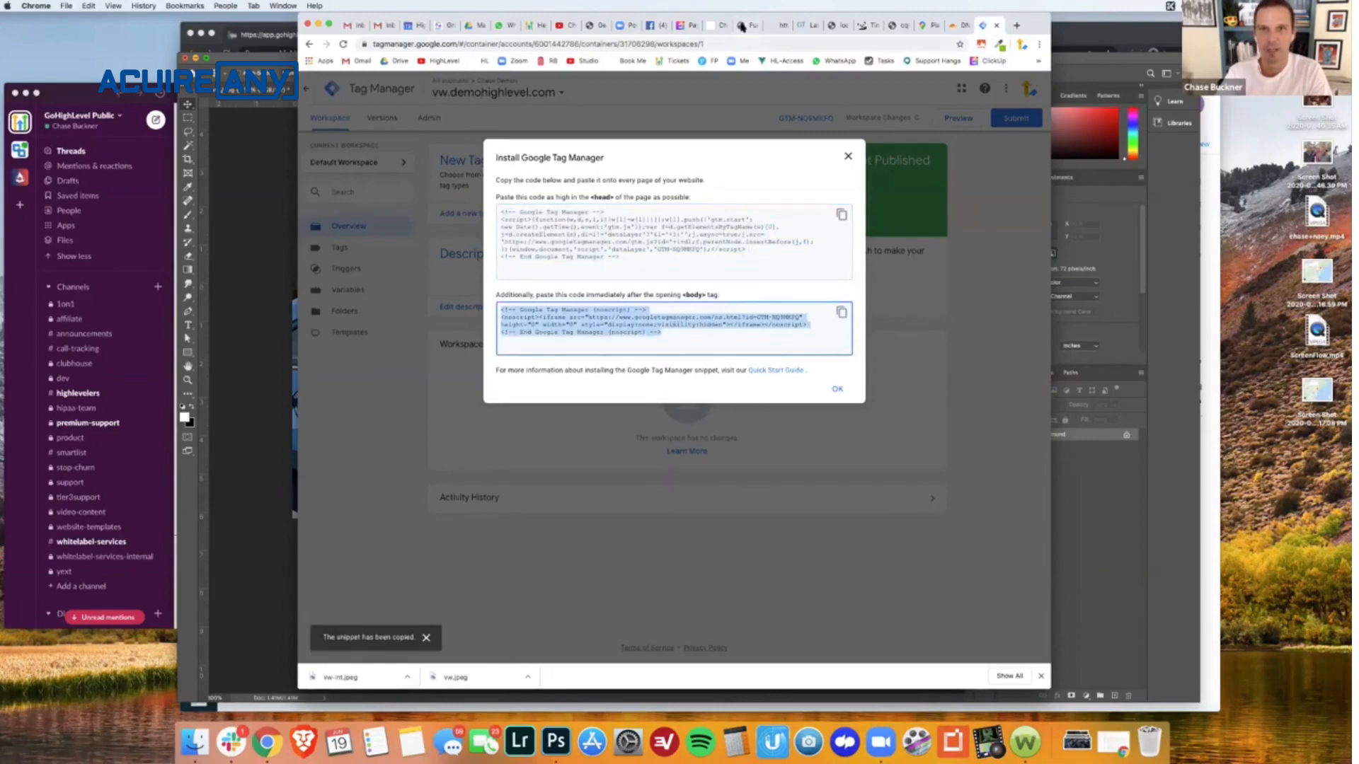
{"action": "left_click", "coordinate": [722, 26]}
{"action": "left_click", "coordinate": [756, 26]}
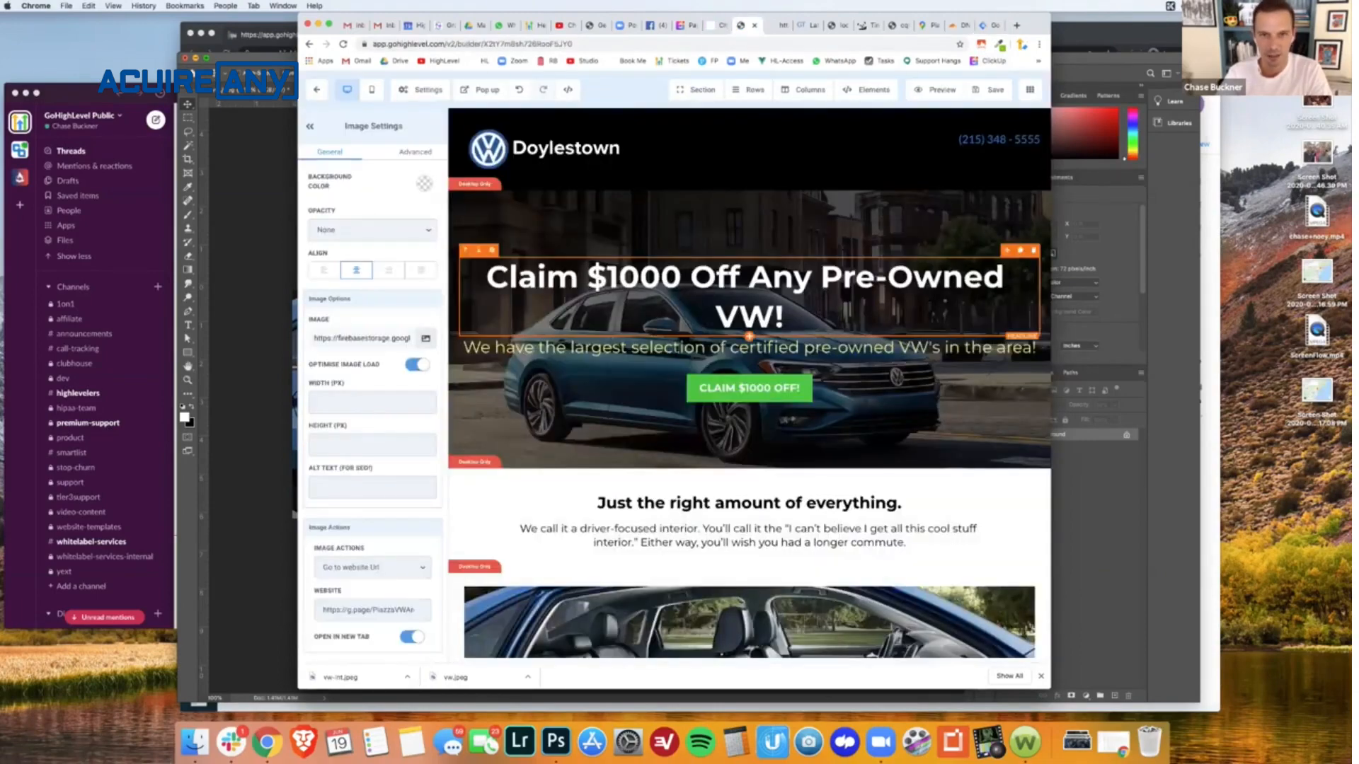
{"action": "left_click", "coordinate": [719, 26]}
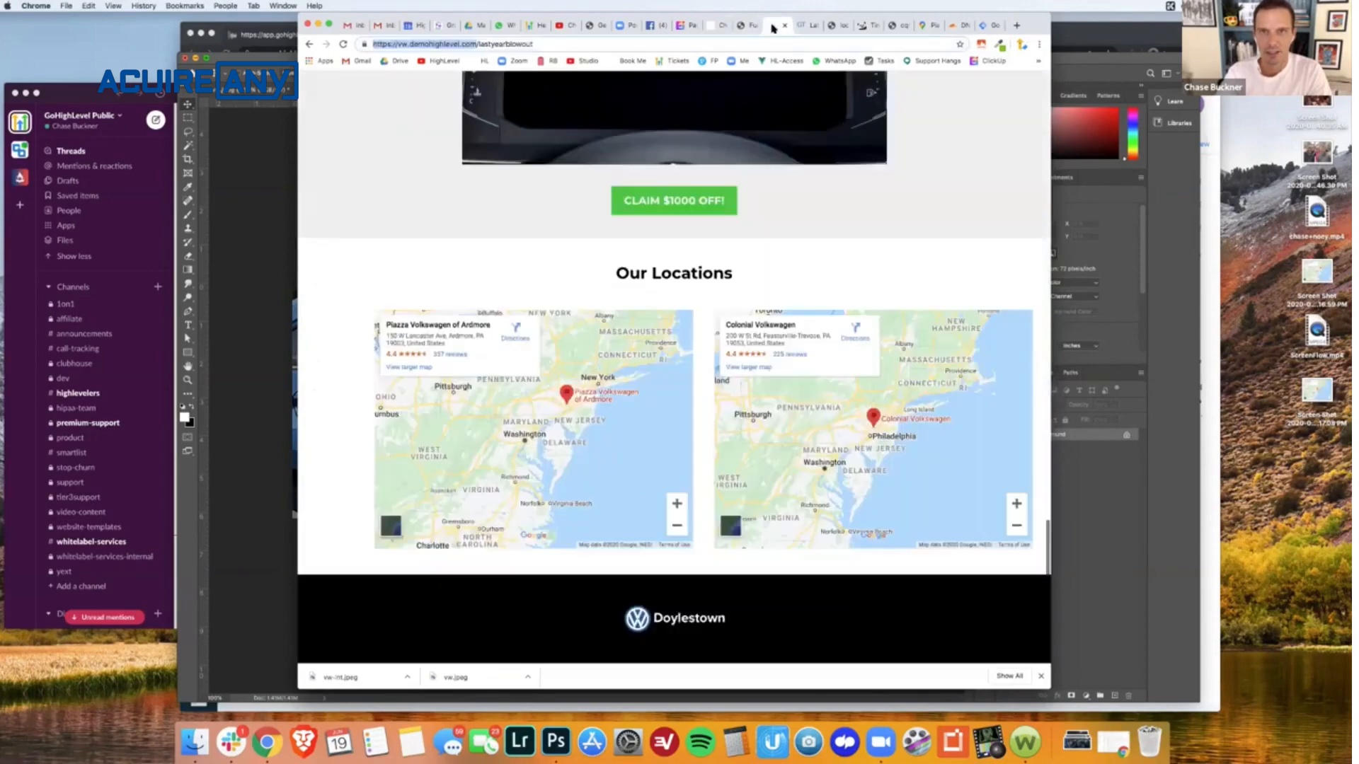
{"action": "left_click", "coordinate": [773, 27]}
{"action": "left_click", "coordinate": [721, 26]}
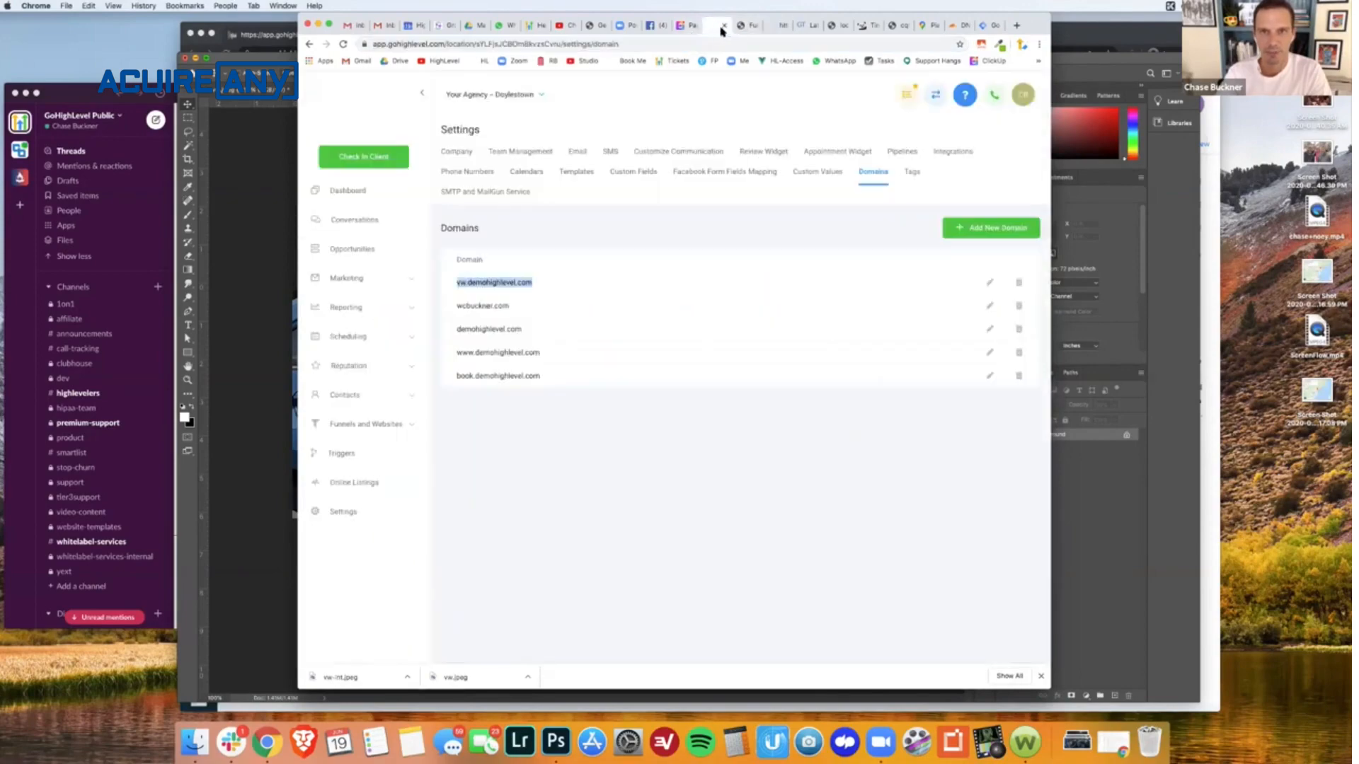
{"action": "left_click", "coordinate": [743, 26]}
- Delete the Google Tag Manager snippet from the page's header tracking code and save
{"action": "left_click", "coordinate": [428, 92]}
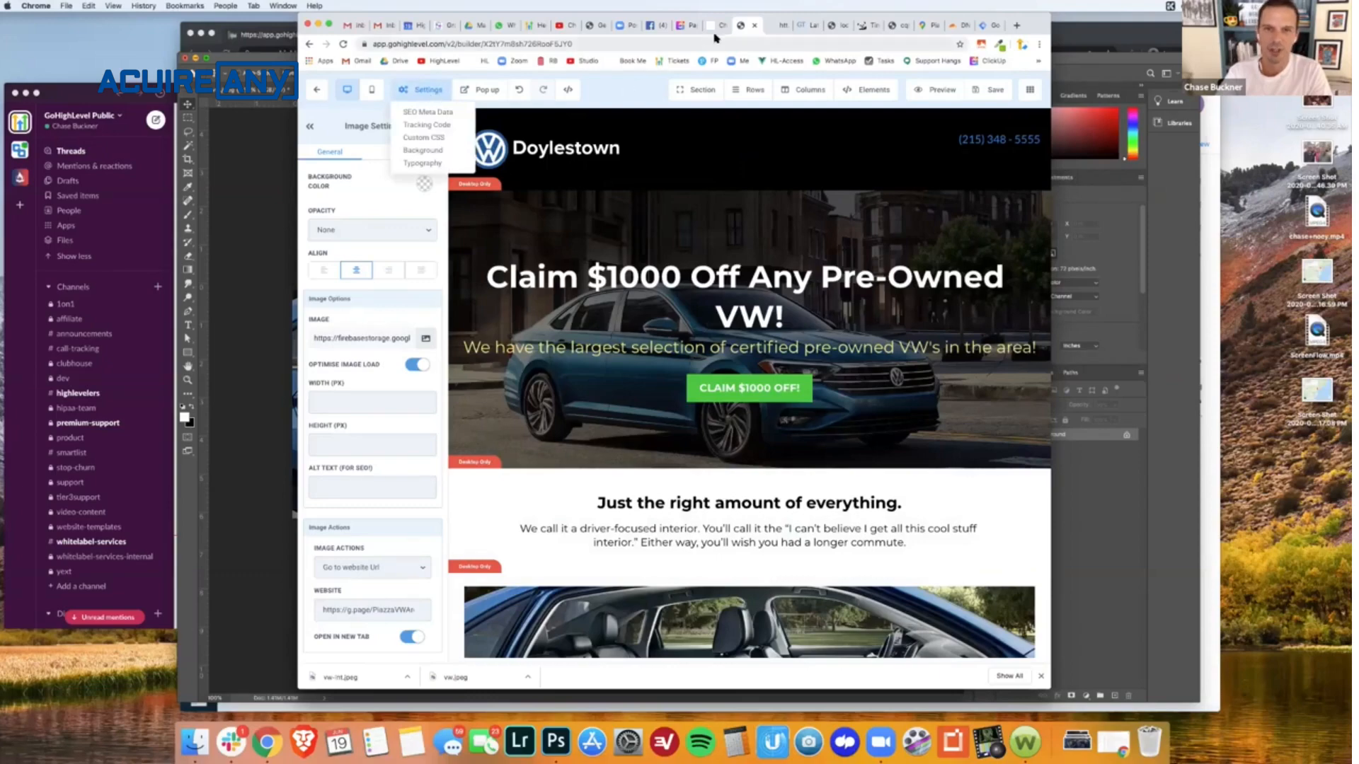
{"action": "left_click", "coordinate": [423, 126]}
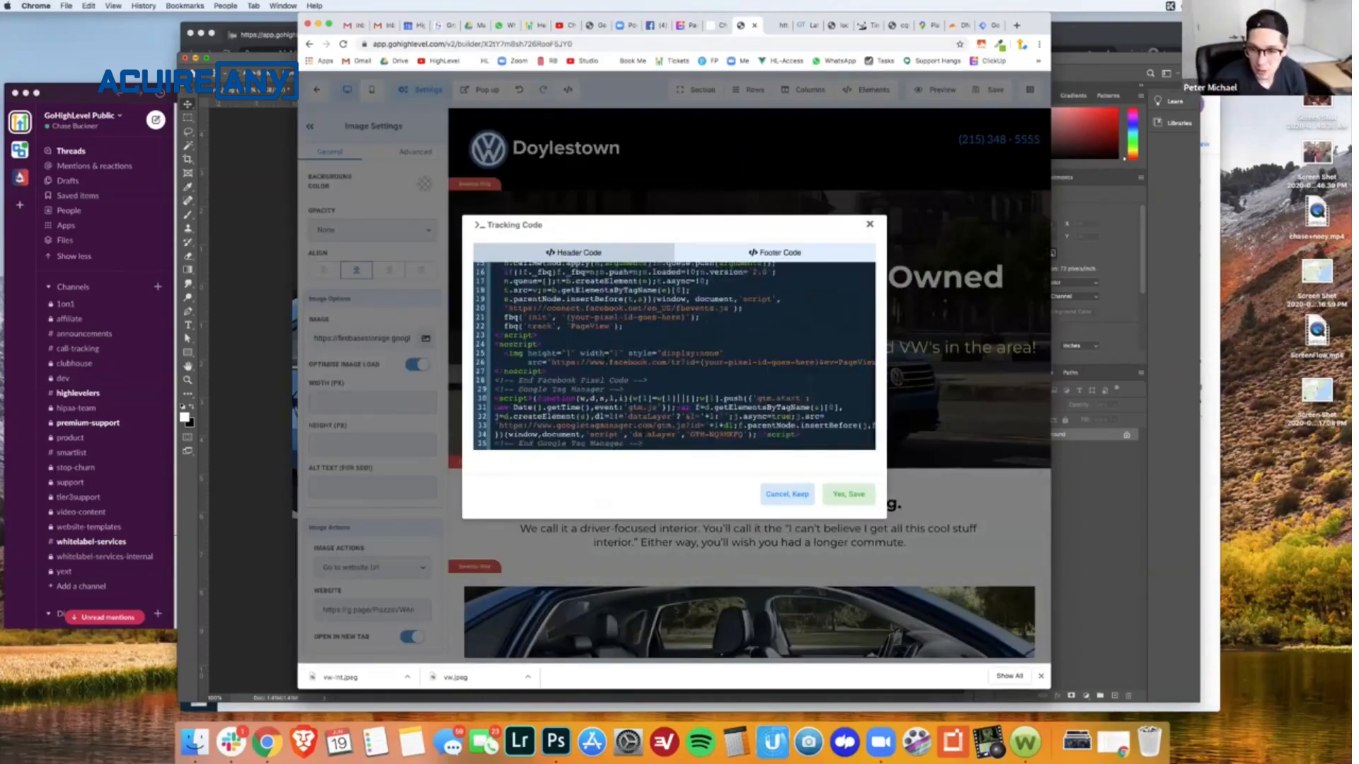
{"action": "left_click_drag", "start_coordinate": [643, 445], "coordinate": [494, 391]}
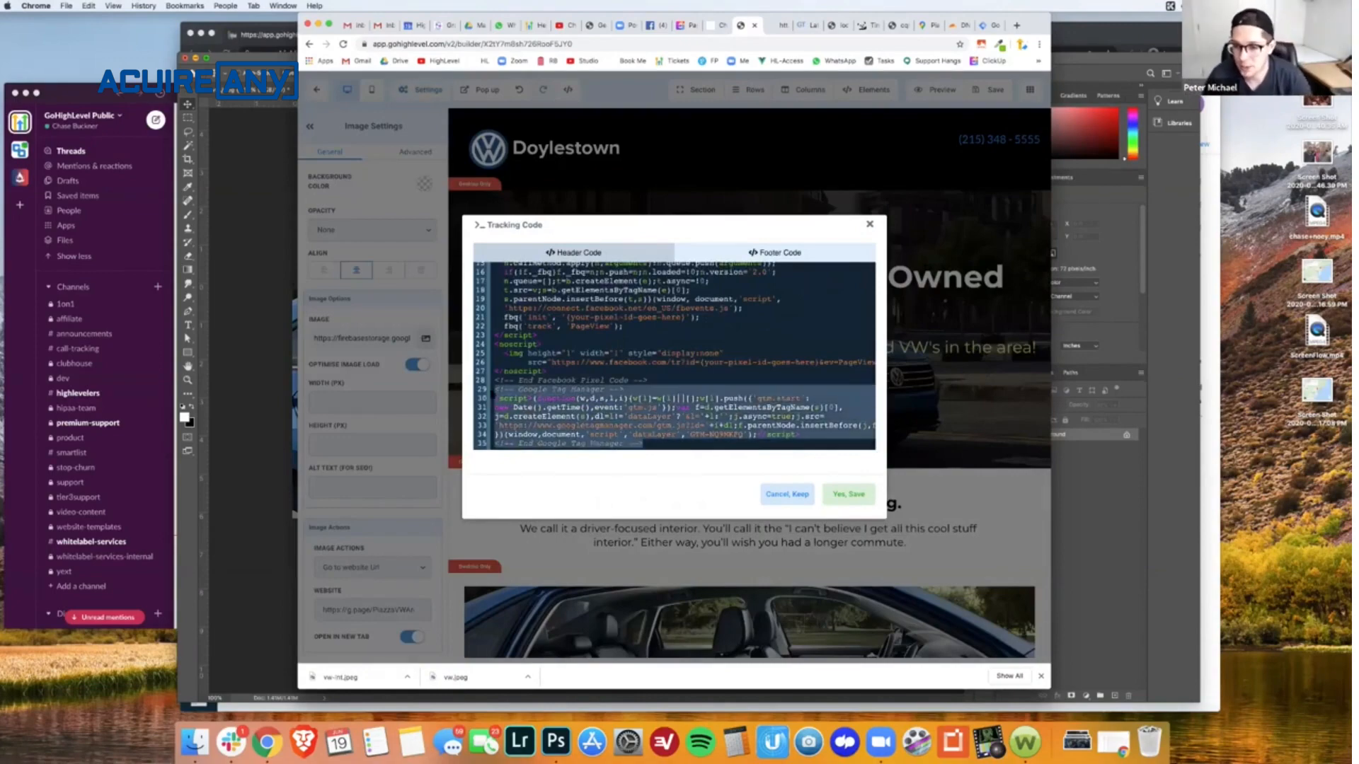
{"action": "key", "text": "BackSpace"}
{"action": "left_click", "coordinate": [833, 490]}
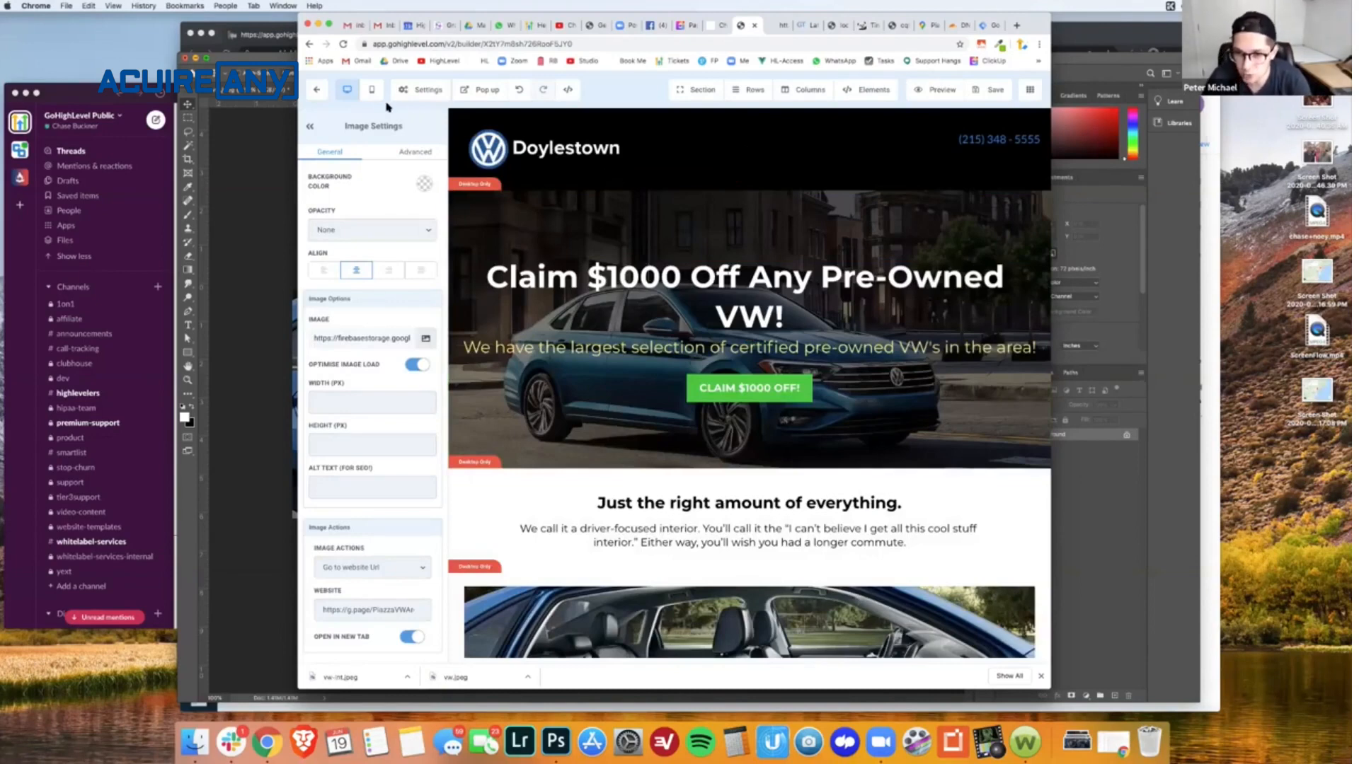
- Open the Auto Funnel's settings and paste the Google Tag Manager head snippet into the funnel-wide head tracking code, enlarging the field
{"action": "left_click", "coordinate": [318, 91]}
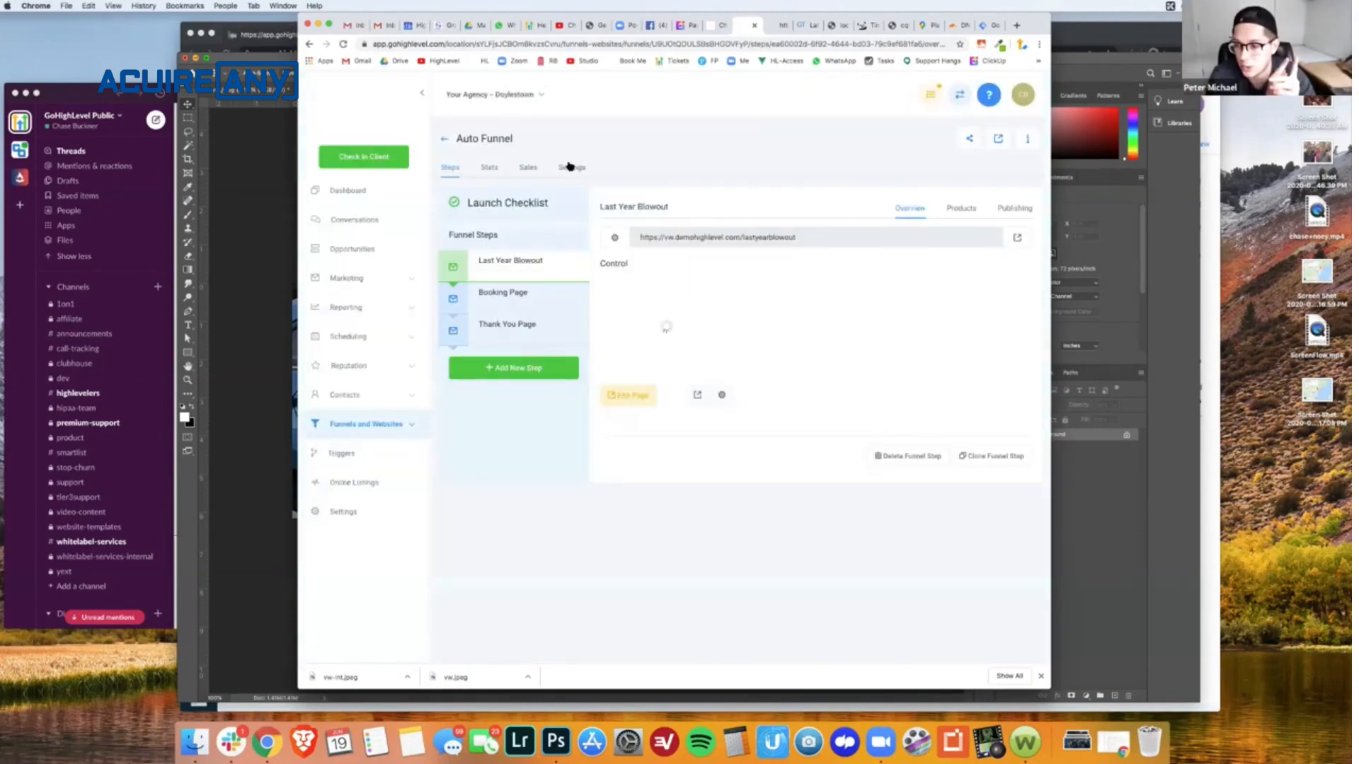
{"action": "left_click", "coordinate": [570, 169]}
{"action": "left_click", "coordinate": [563, 381]}
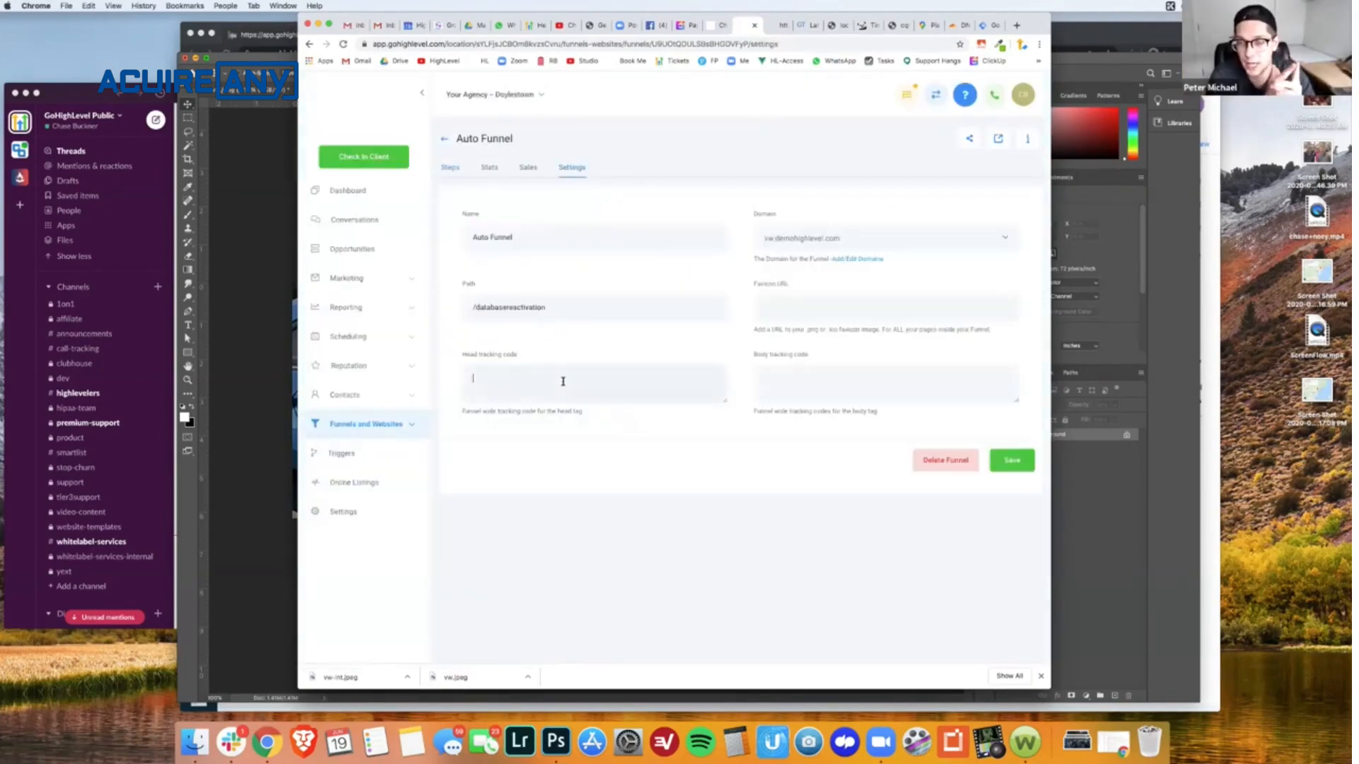
{"action": "left_click_drag", "start_coordinate": [725, 402], "coordinate": [719, 582]}
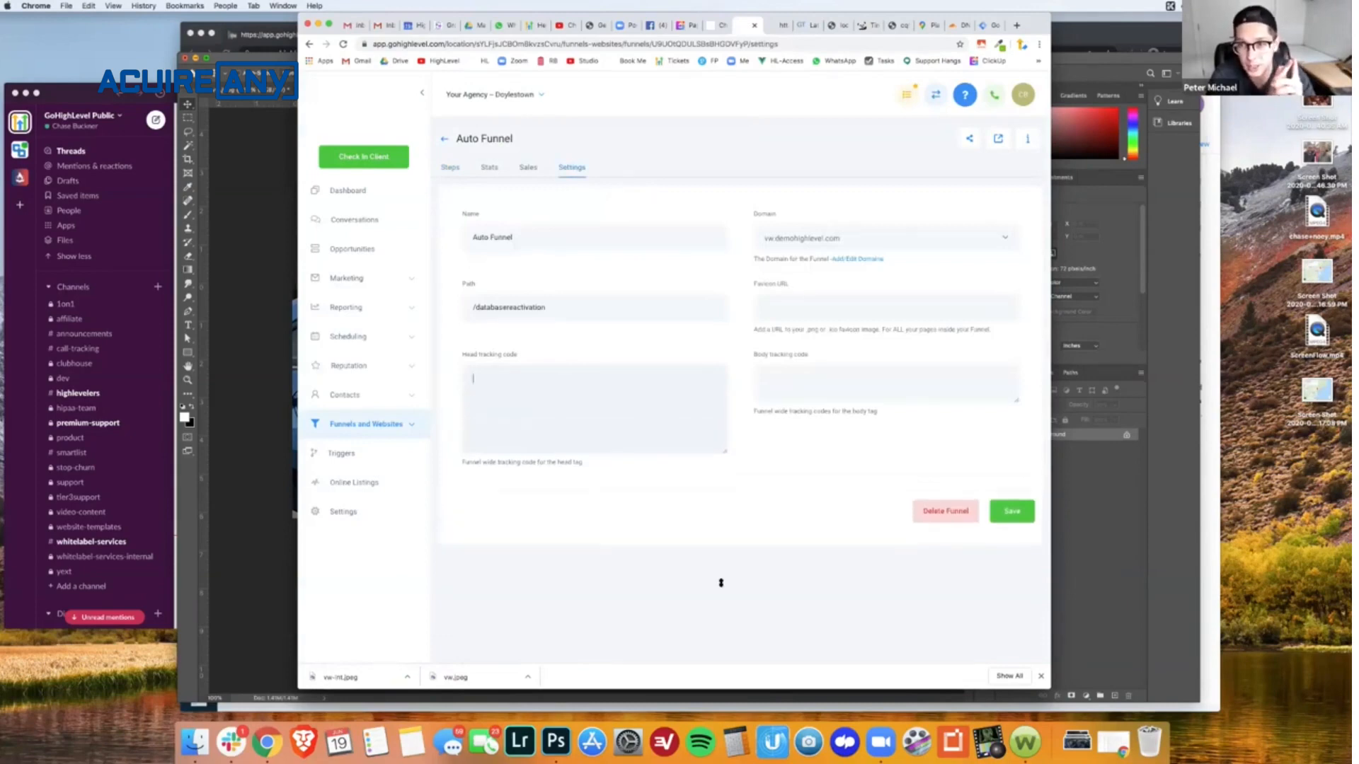
{"action": "type", "text": "<!-- Google Tag Manager --> <script>(function(w,d,s,l,i){w[l]=w[l]||[];w[l].push({'gtm.start': new Date().getTime(),event:'gtm.js'});var f=d.getElementsByTagName(s)[0], j=d.createElement(s),dl=l!='dataLayer'?'&l='+l:'';j.async=true;j.src= 'https://www.googletagmanager.com/gtm.js?id='+i+dl;f.parentNode.insertBefore(j,f); })(window,document,'script','dataLayer','GTM-NQ9MKFQ');</script> <!-- End Google Tag Manager -->"}
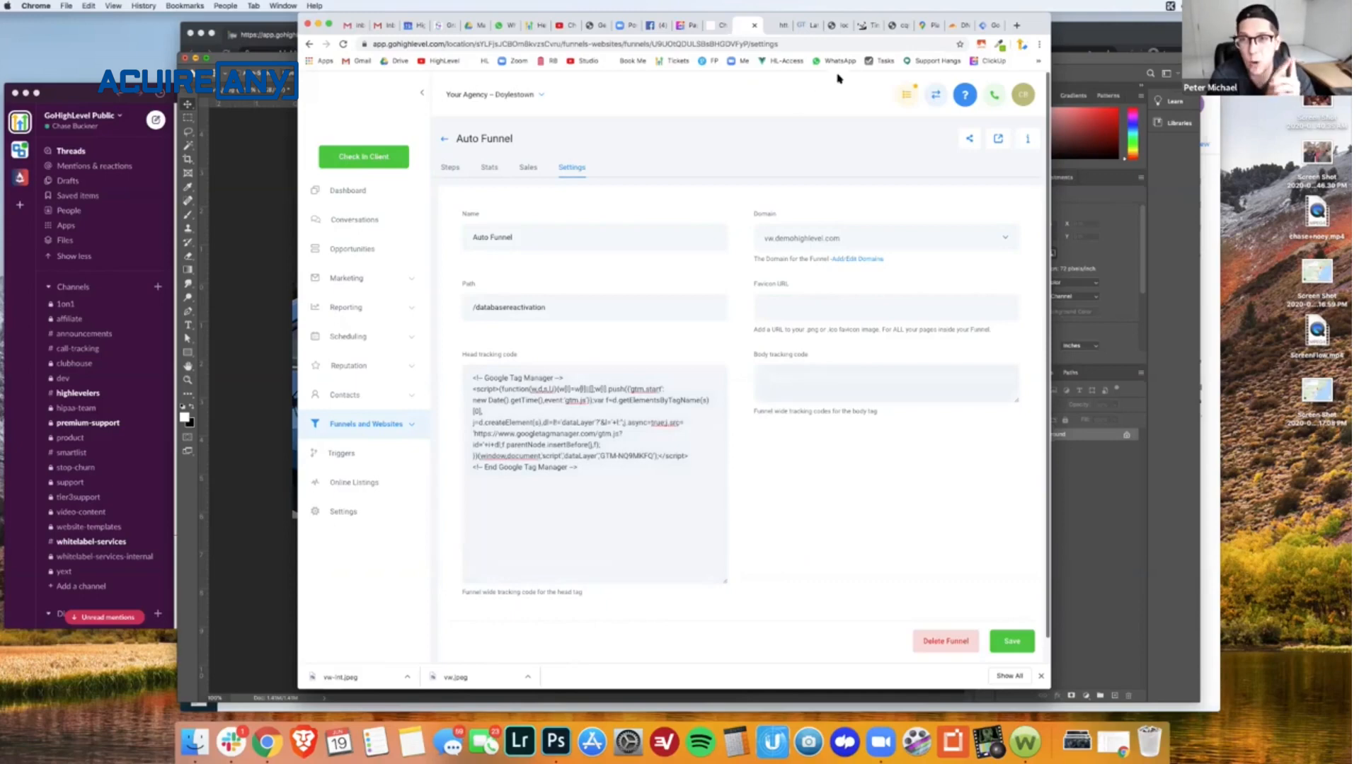
- Copy the Tag Manager noscript snippet into the Auto Funnel's body tracking code, enlarge that field, and save the funnel settings
{"action": "left_click", "coordinate": [981, 25]}
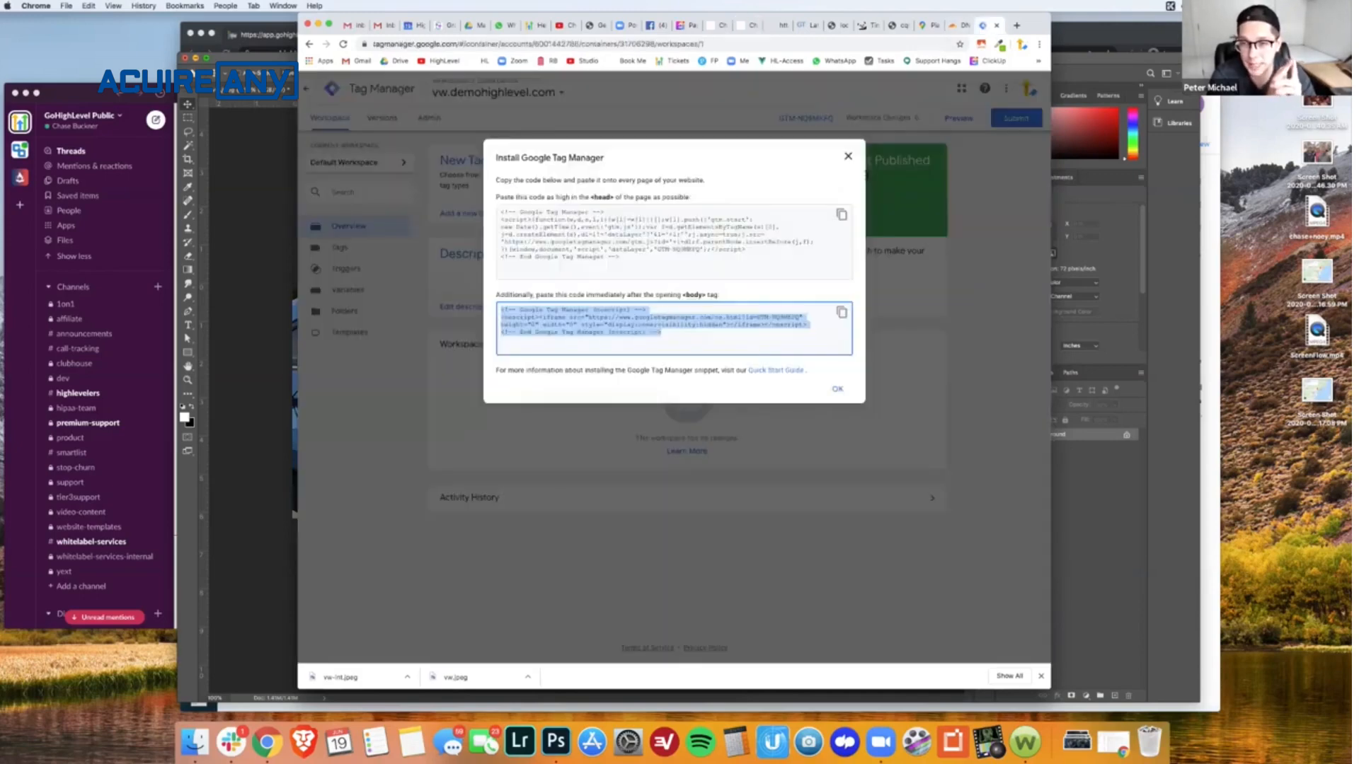
{"action": "left_click", "coordinate": [842, 312]}
{"action": "left_click", "coordinate": [719, 29]}
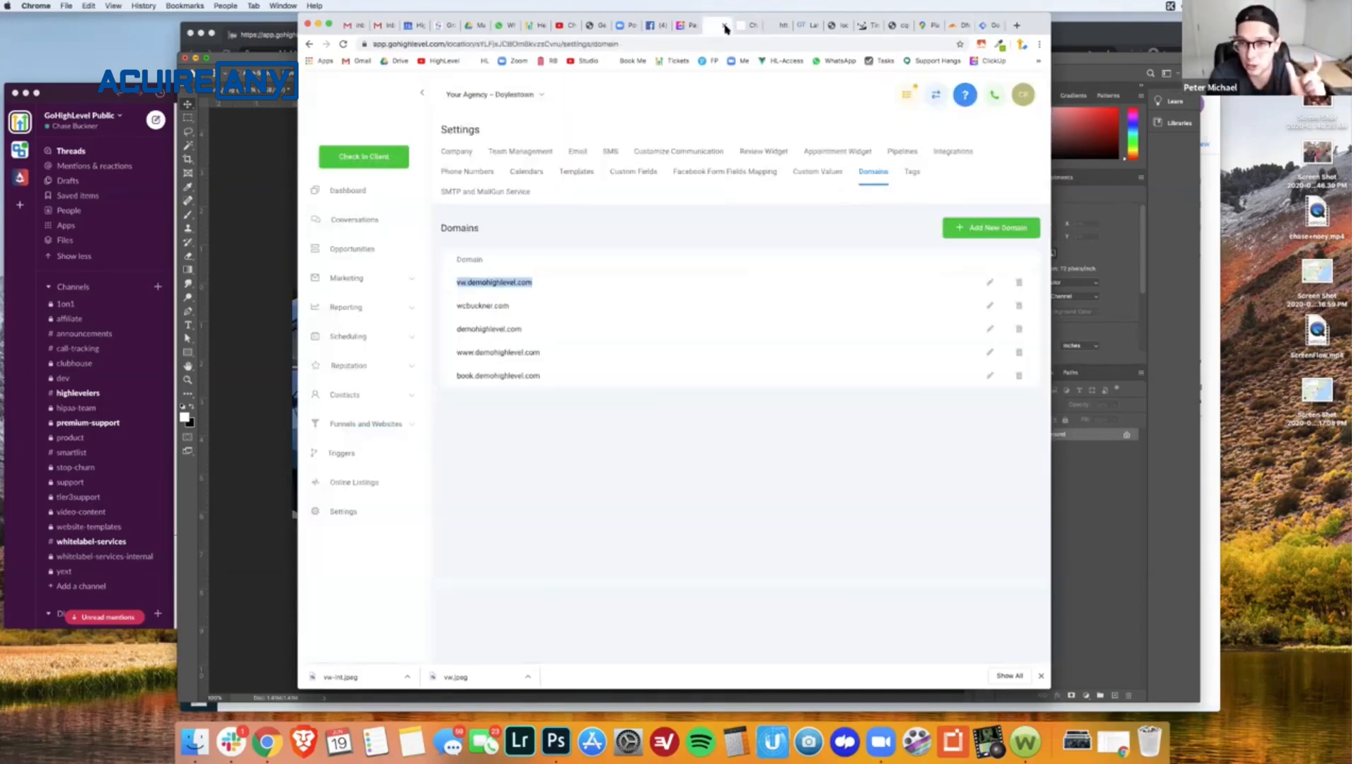
{"action": "left_click", "coordinate": [745, 27]}
{"action": "left_click", "coordinate": [822, 384]}
{"action": "key", "text": "super+v"}
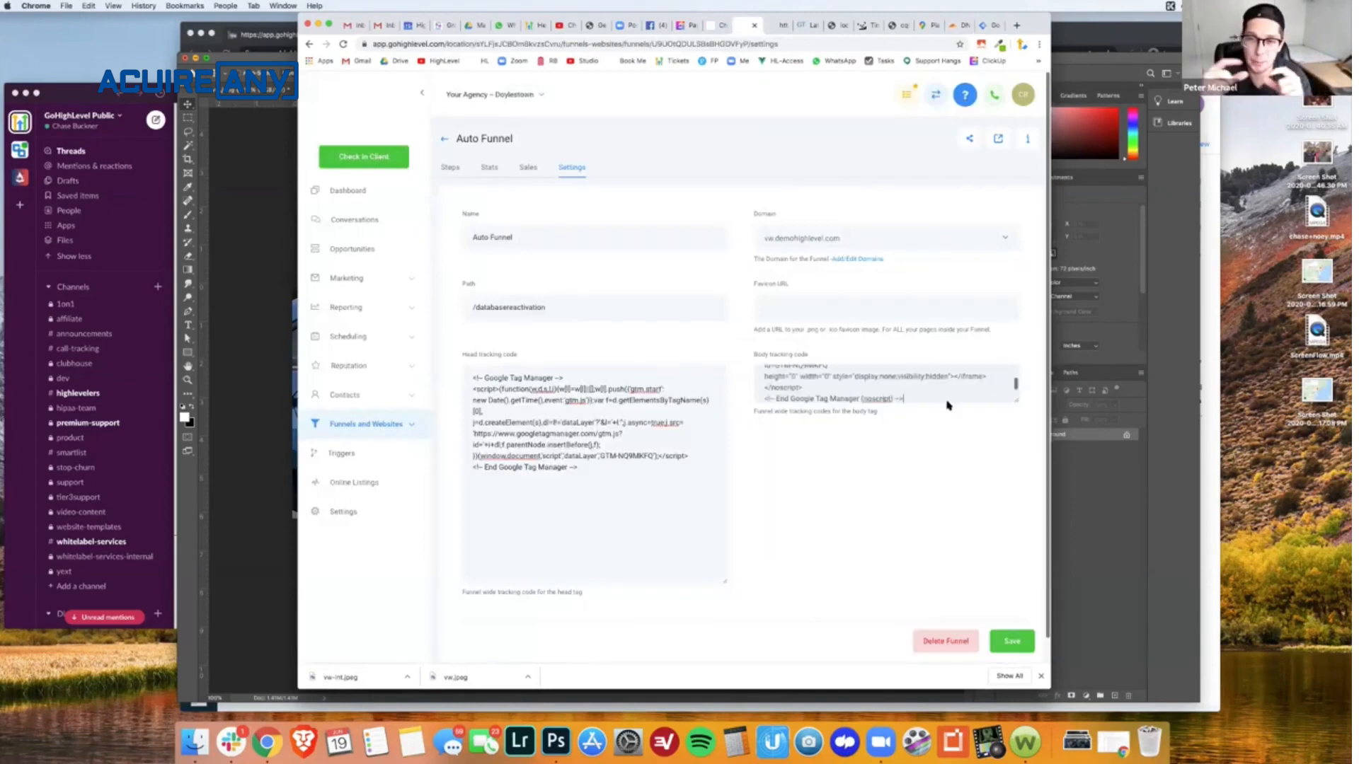
{"action": "left_click_drag", "start_coordinate": [1015, 401], "coordinate": [1014, 522]}
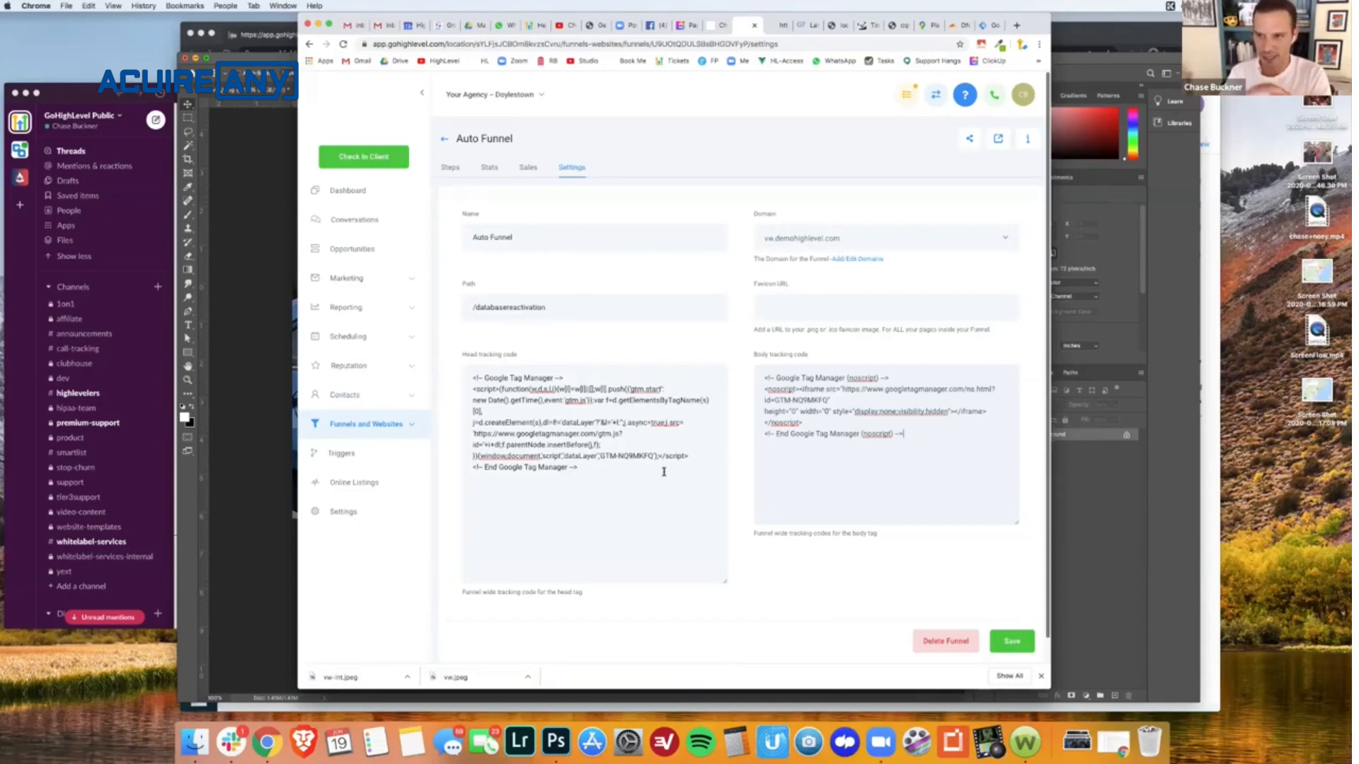
{"action": "left_click", "coordinate": [1013, 640]}
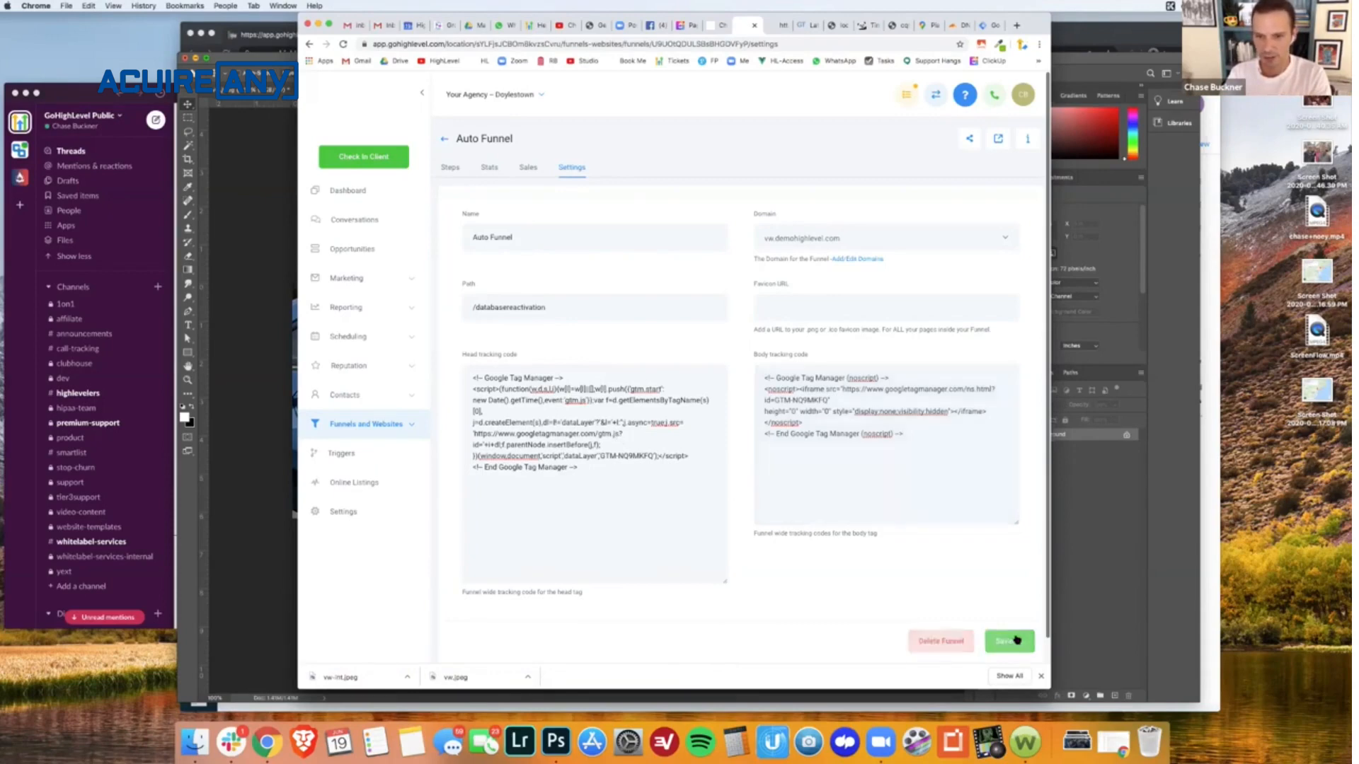
- Dismiss the Google Tag Manager installation instructions and start a new tag in the vw.demohighlevel.com container
{"action": "left_click", "coordinate": [985, 24]}
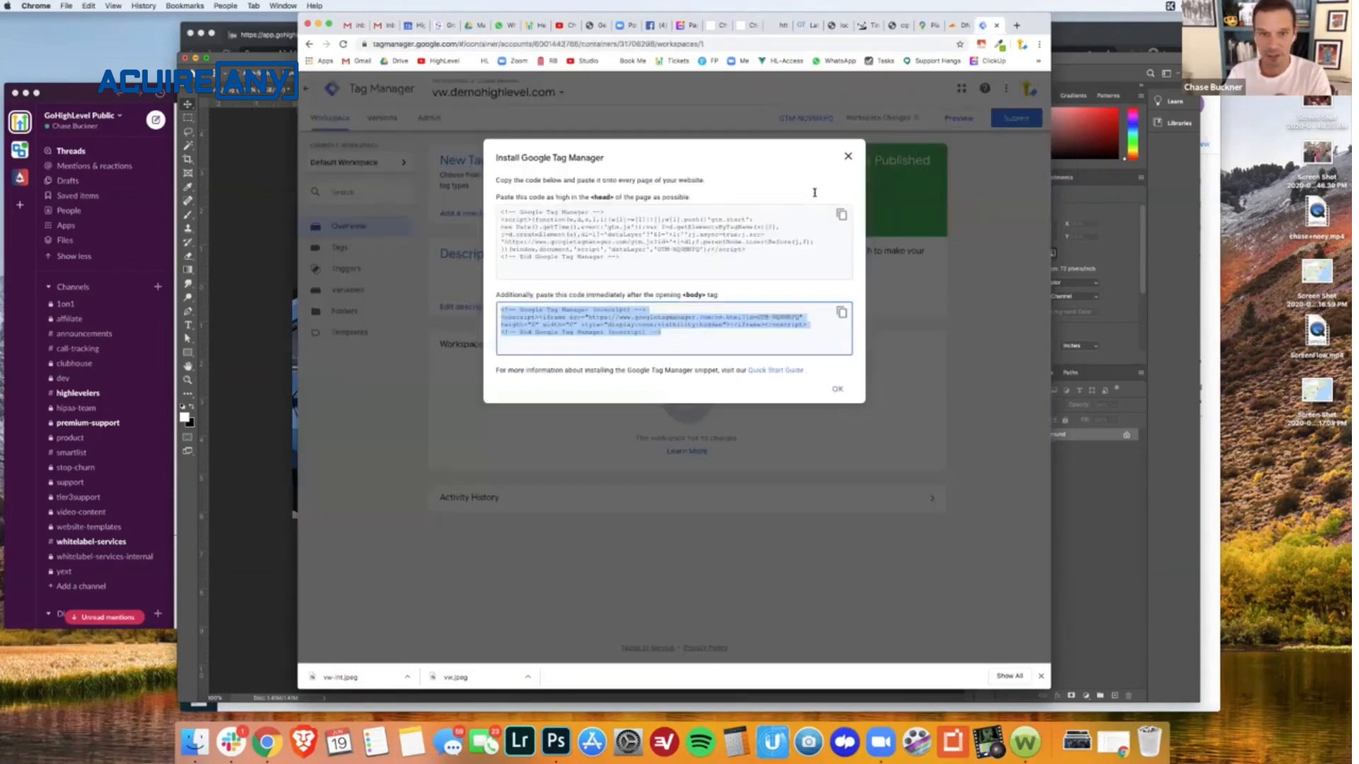
{"action": "left_click", "coordinate": [833, 390]}
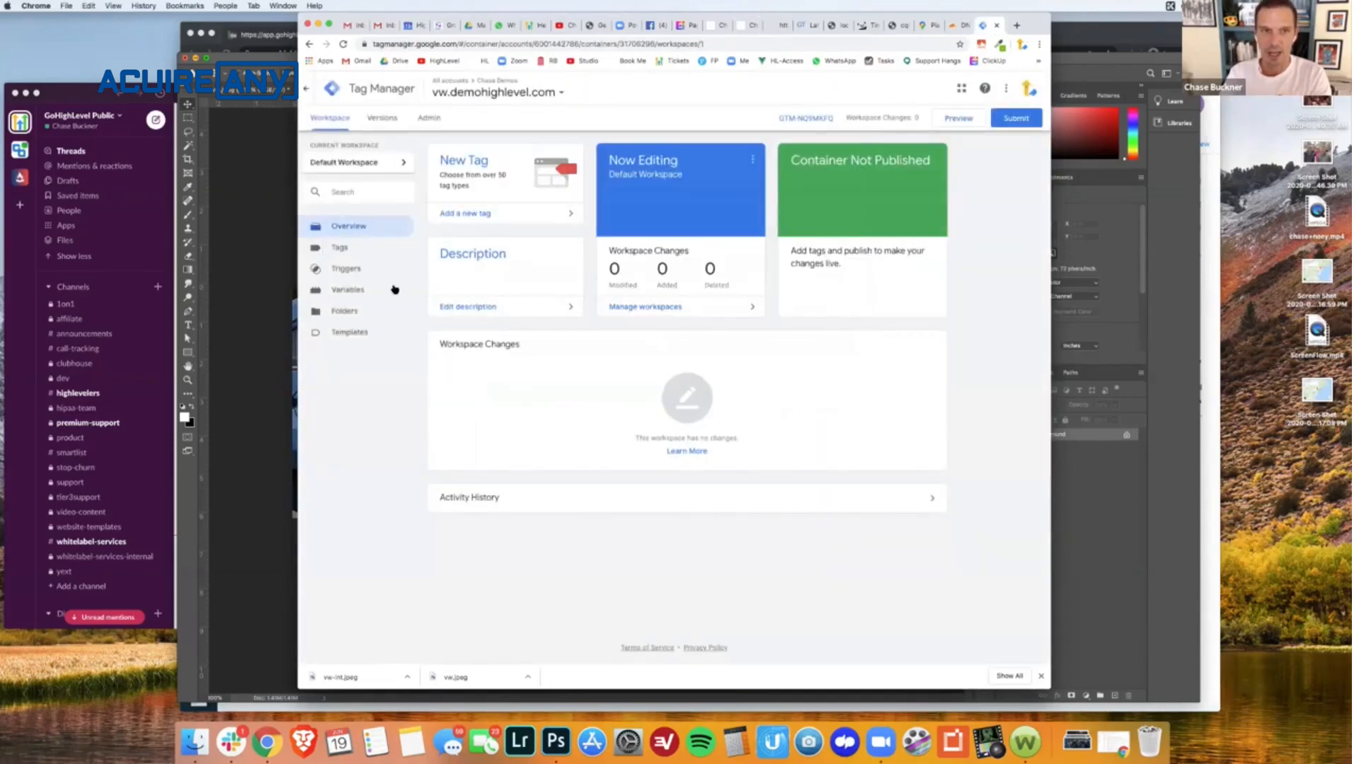
{"action": "left_click", "coordinate": [462, 218]}
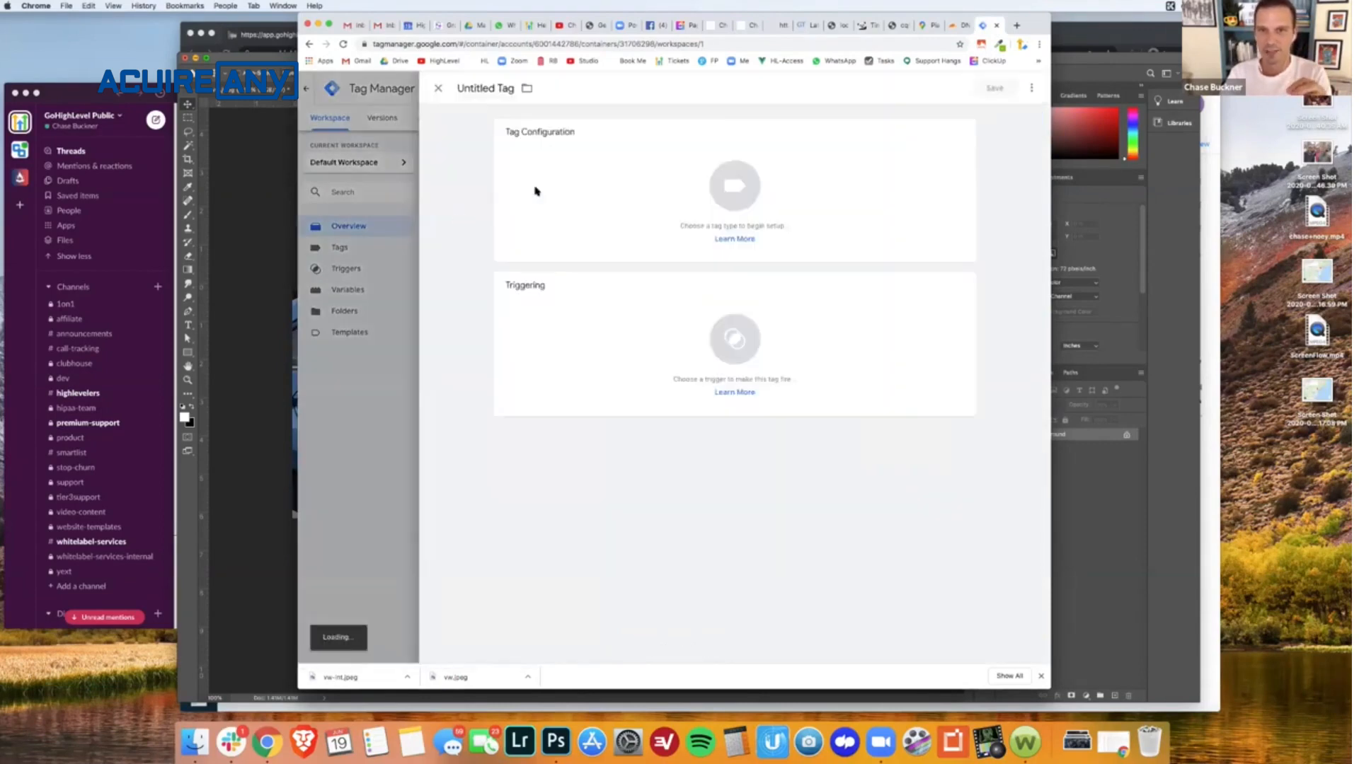
- Return to the Auto Funnel and open the Last Year Blowout page for editing in the page builder
{"action": "left_click", "coordinate": [717, 32]}
{"action": "left_click", "coordinate": [745, 32]}
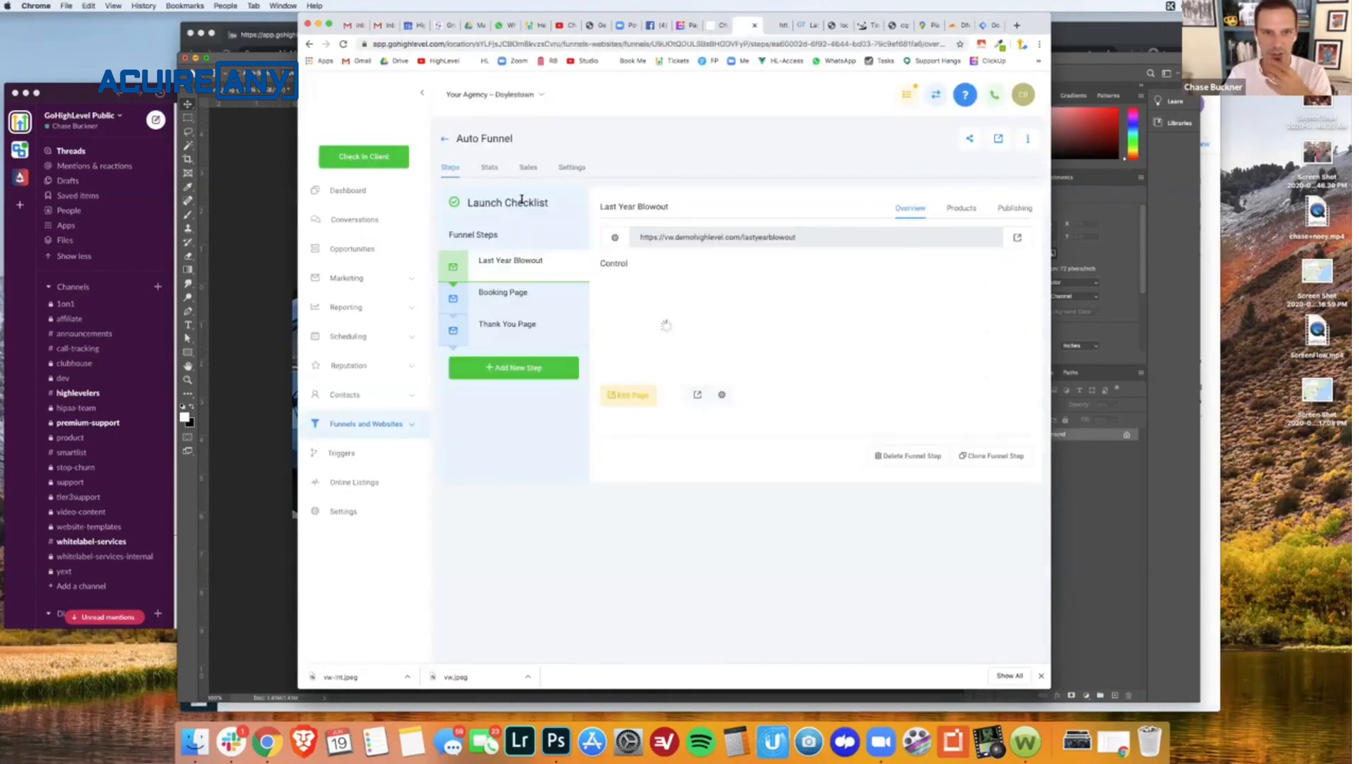
{"action": "left_click", "coordinate": [634, 395]}
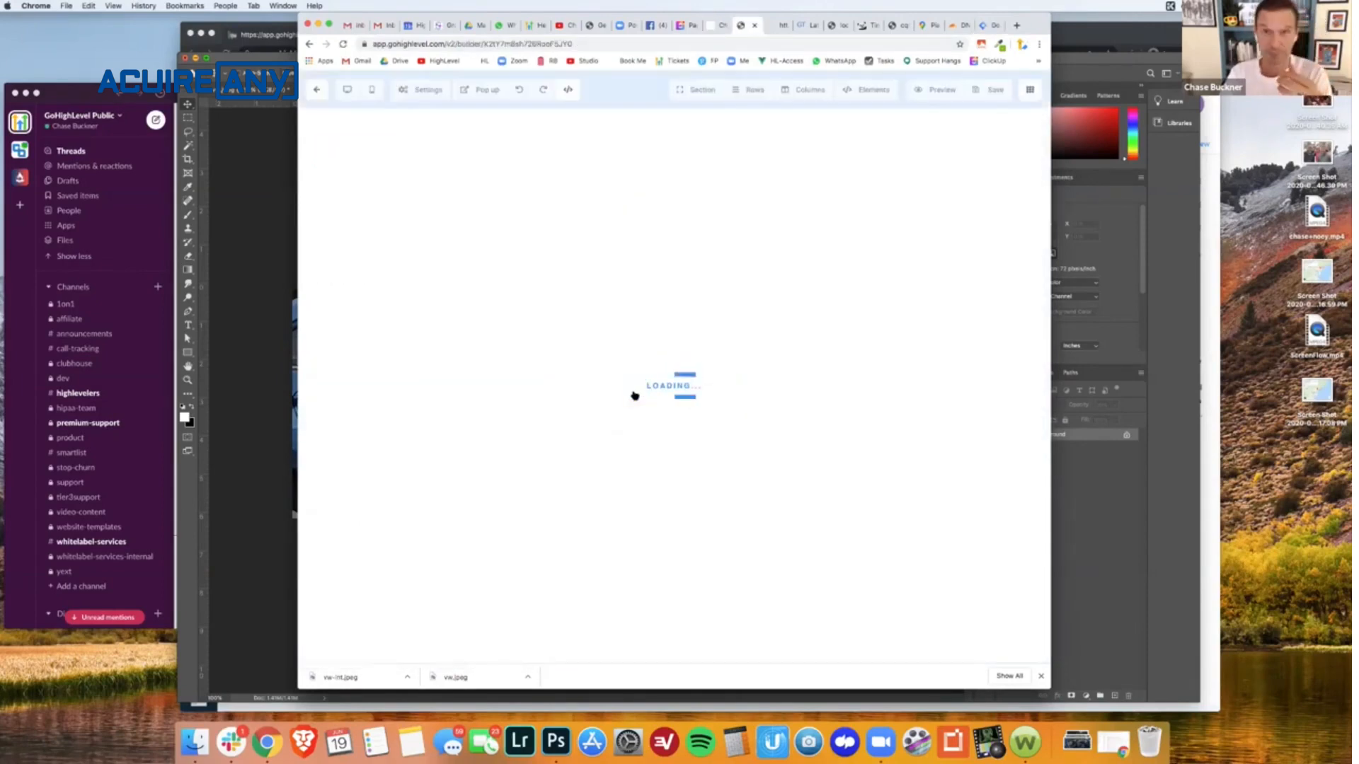
- View the About Tags help article linked from the new tag's configuration, rate it as helpful, and close it
{"action": "left_click", "coordinate": [990, 32]}
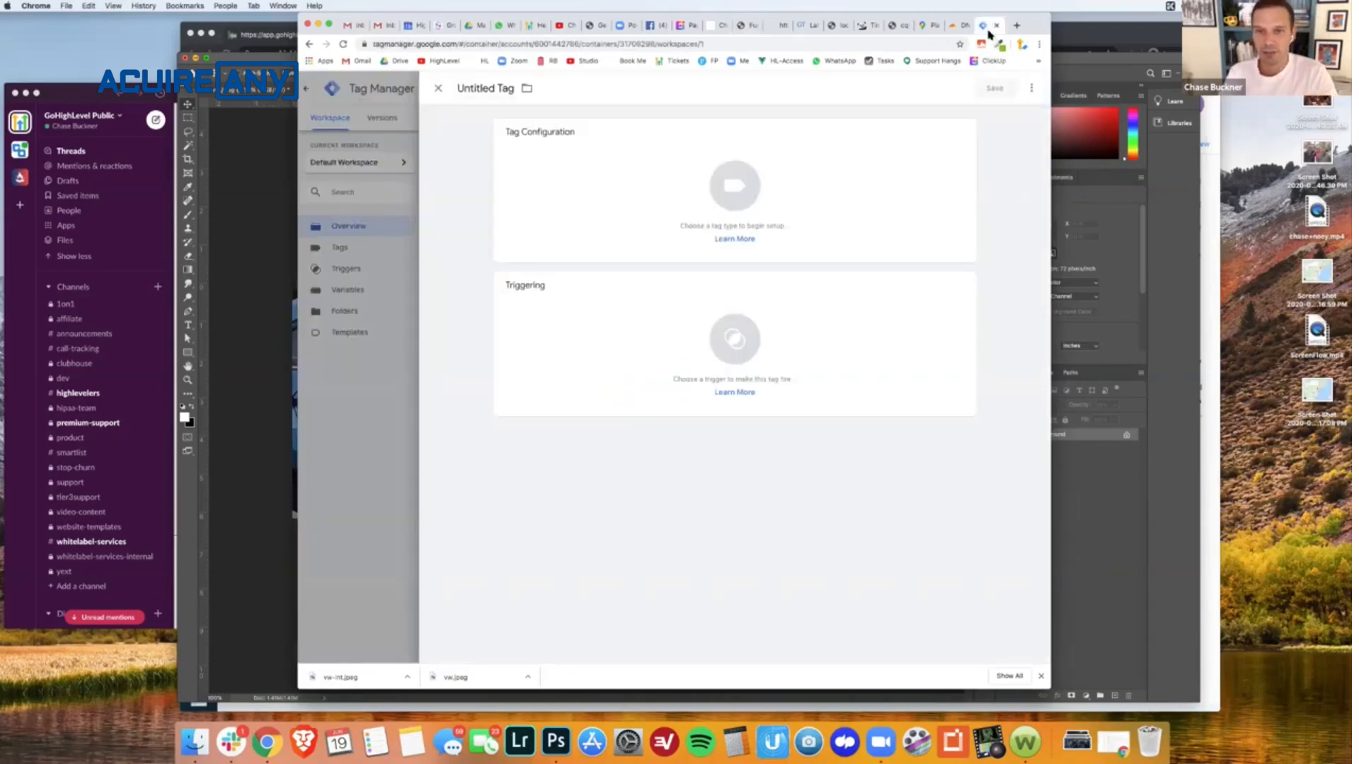
{"action": "left_click", "coordinate": [725, 238]}
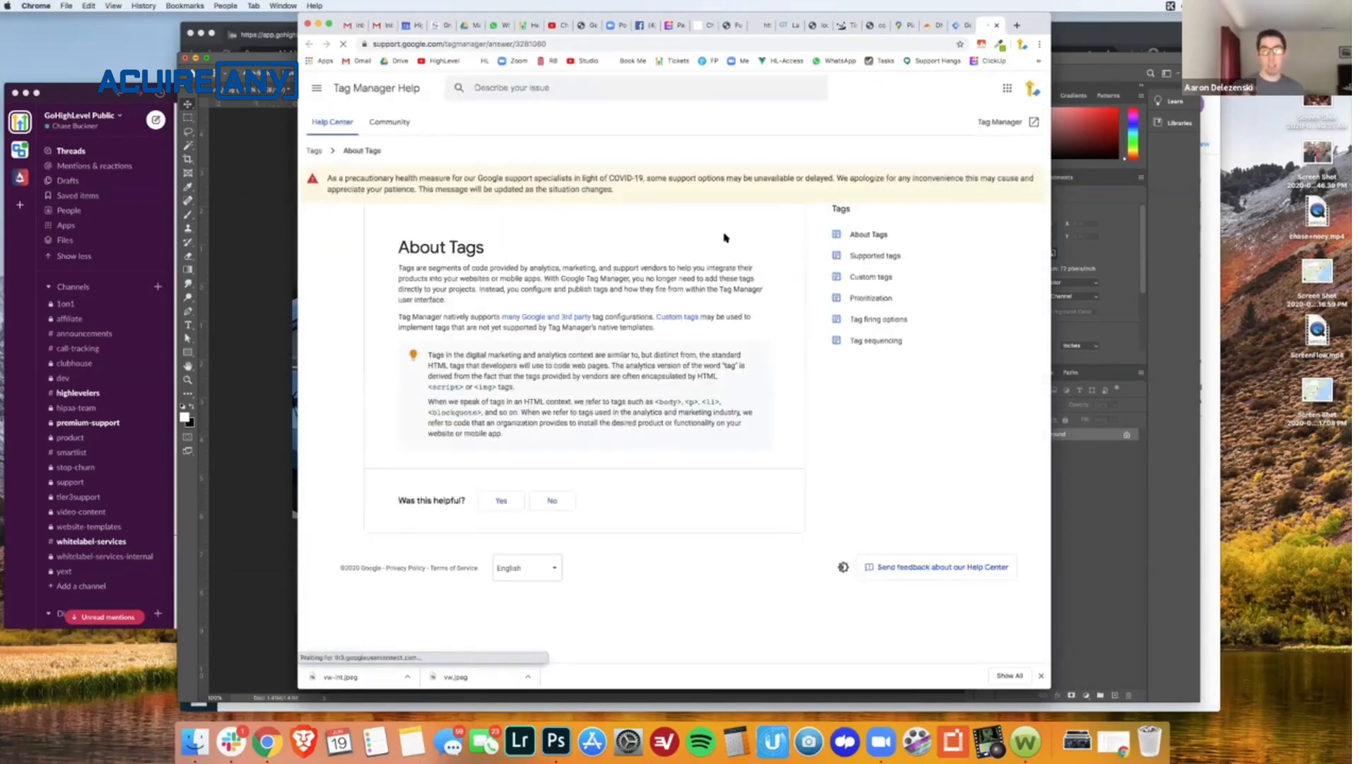
{"action": "left_click", "coordinate": [502, 501]}
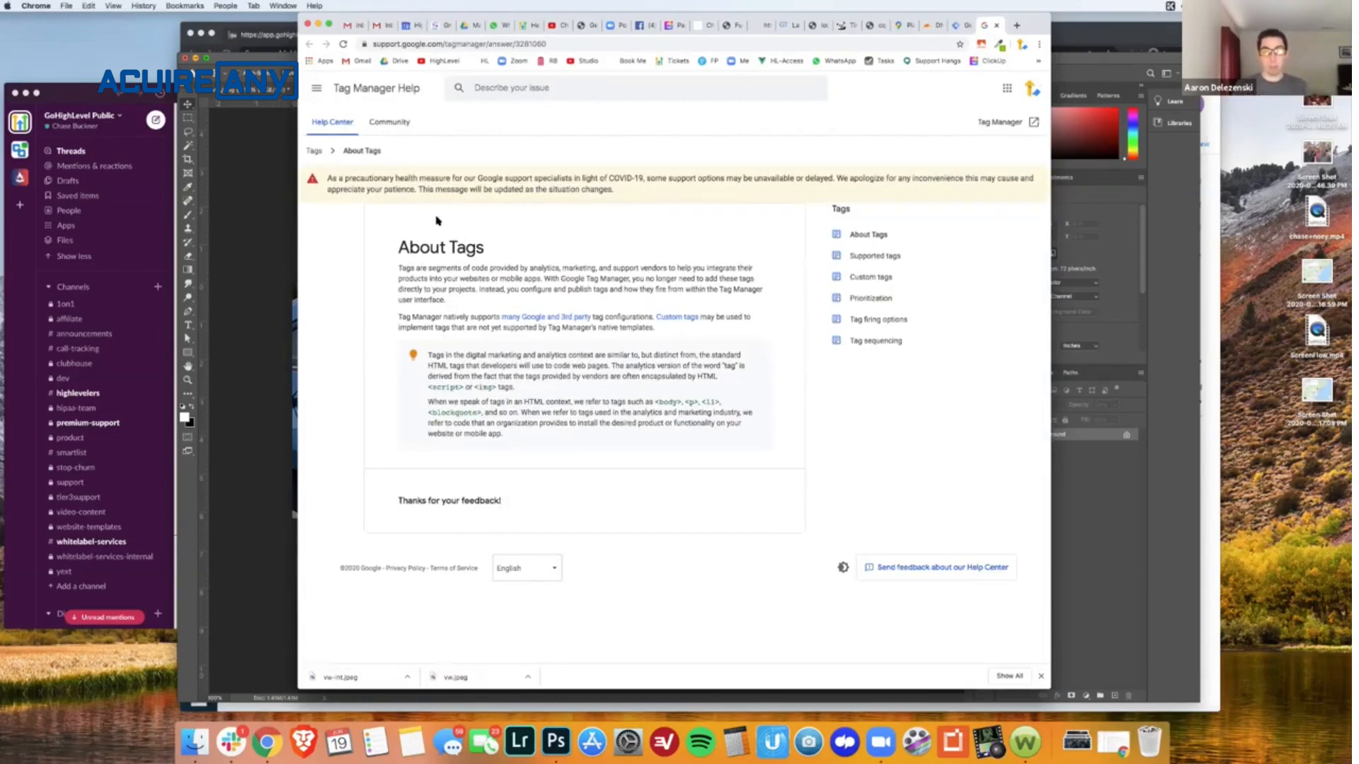
{"action": "left_click", "coordinate": [959, 27]}
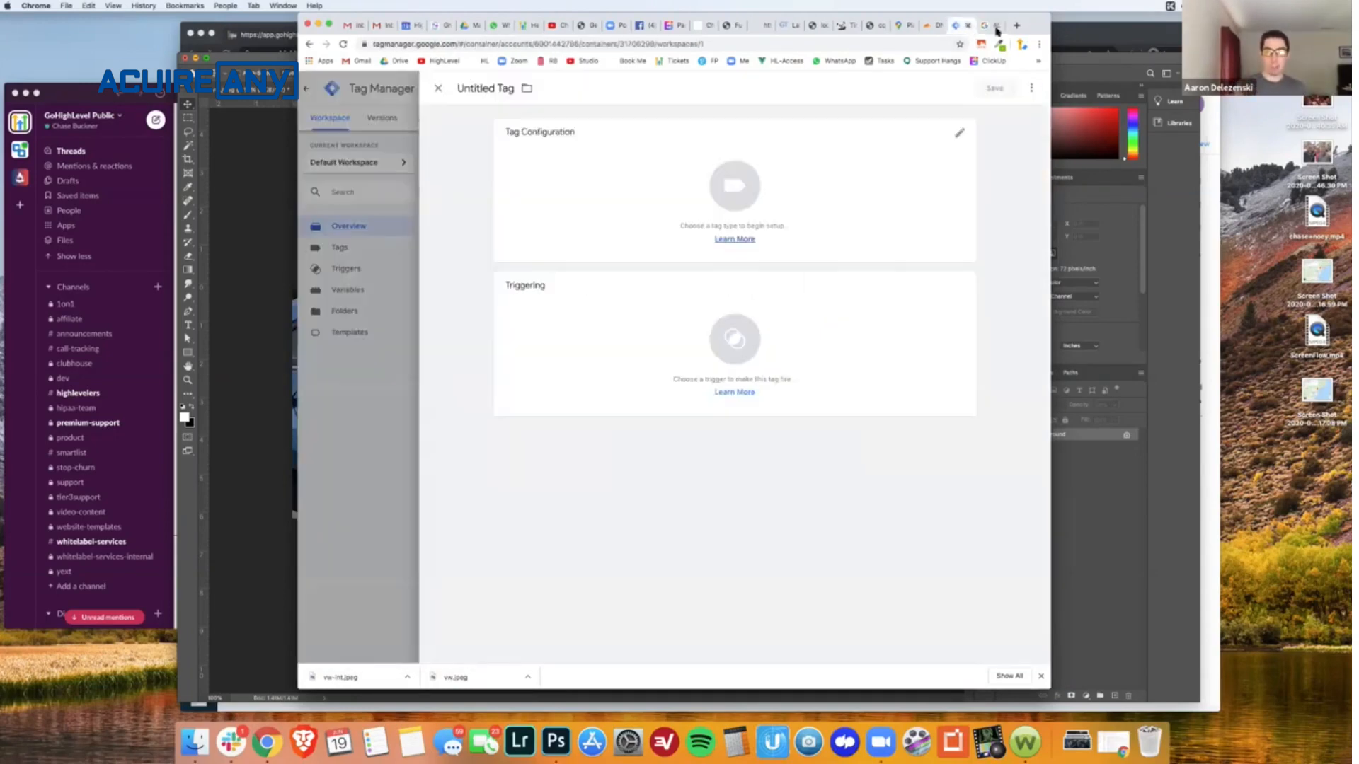
{"action": "left_click", "coordinate": [997, 26]}
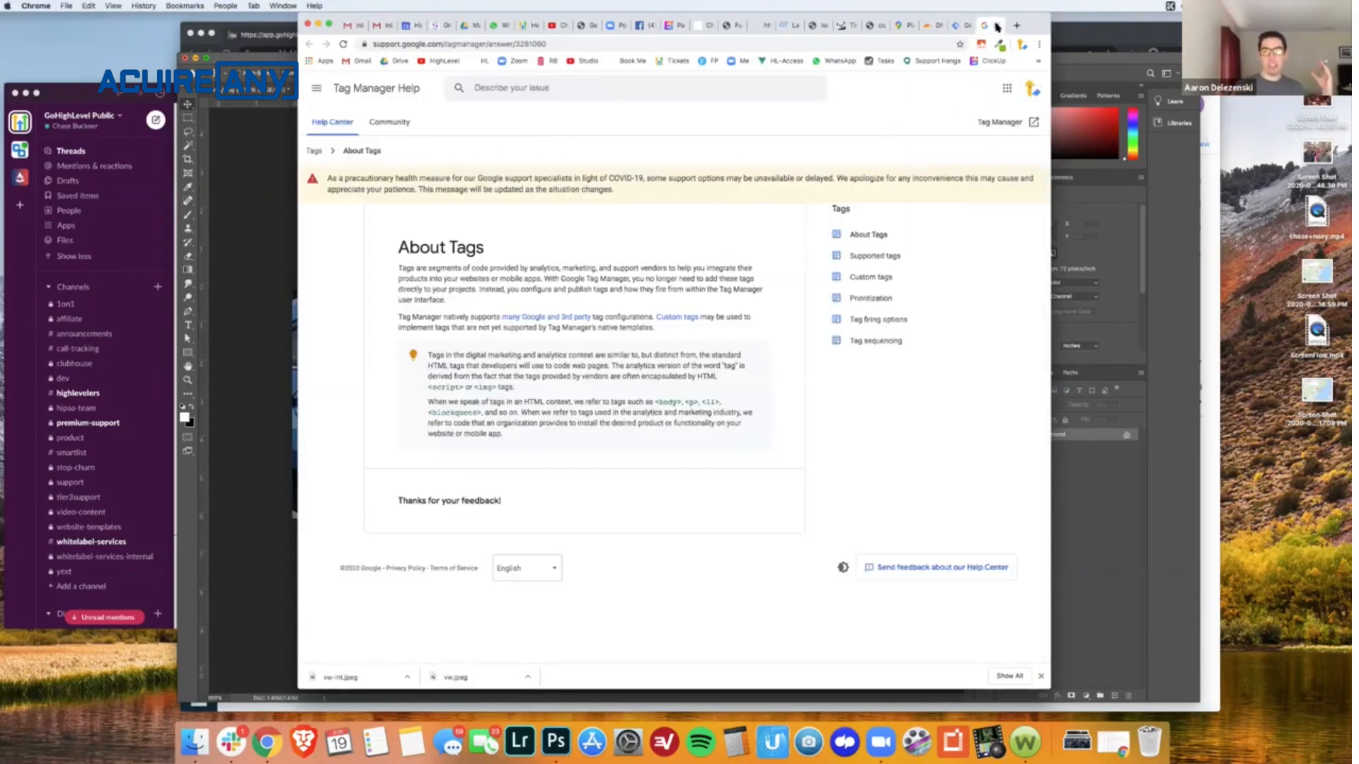
{"action": "left_click", "coordinate": [997, 26]}
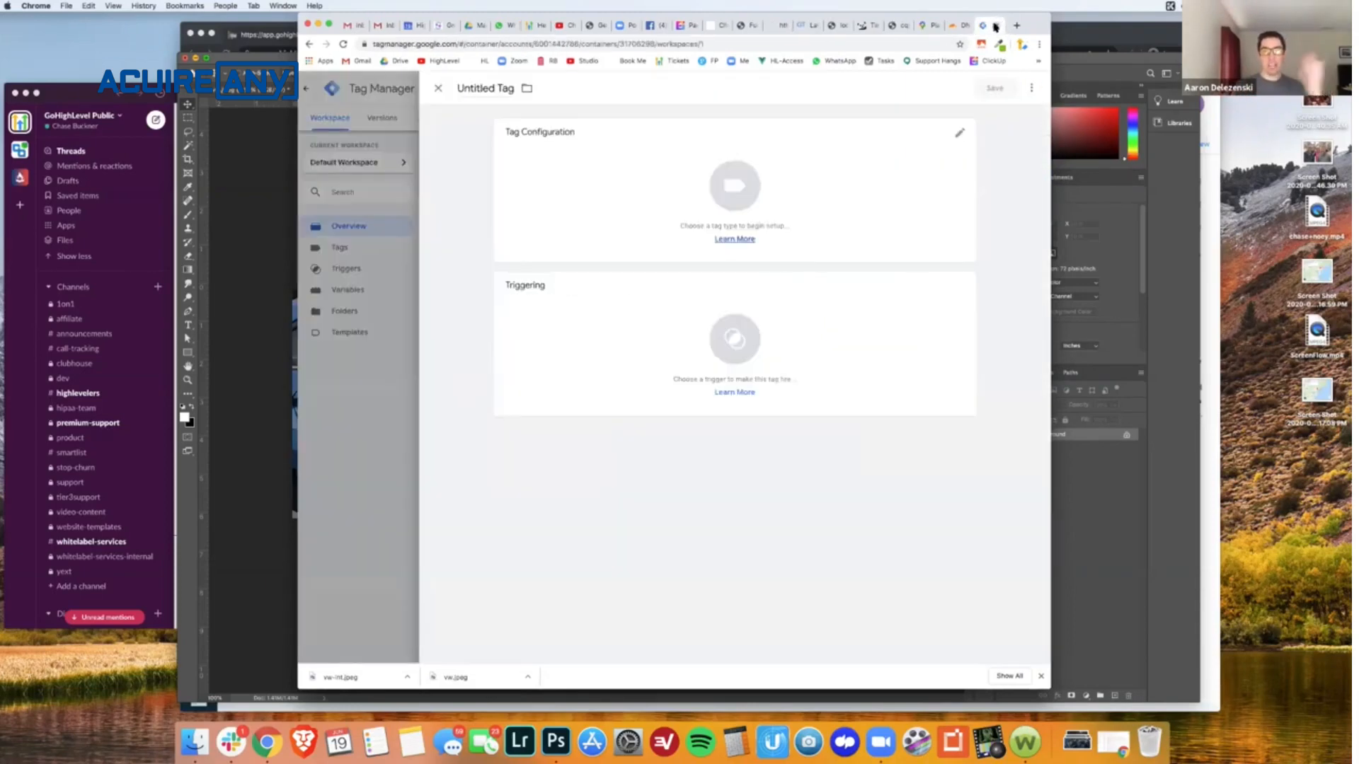
{"action": "left_click", "coordinate": [957, 134]}
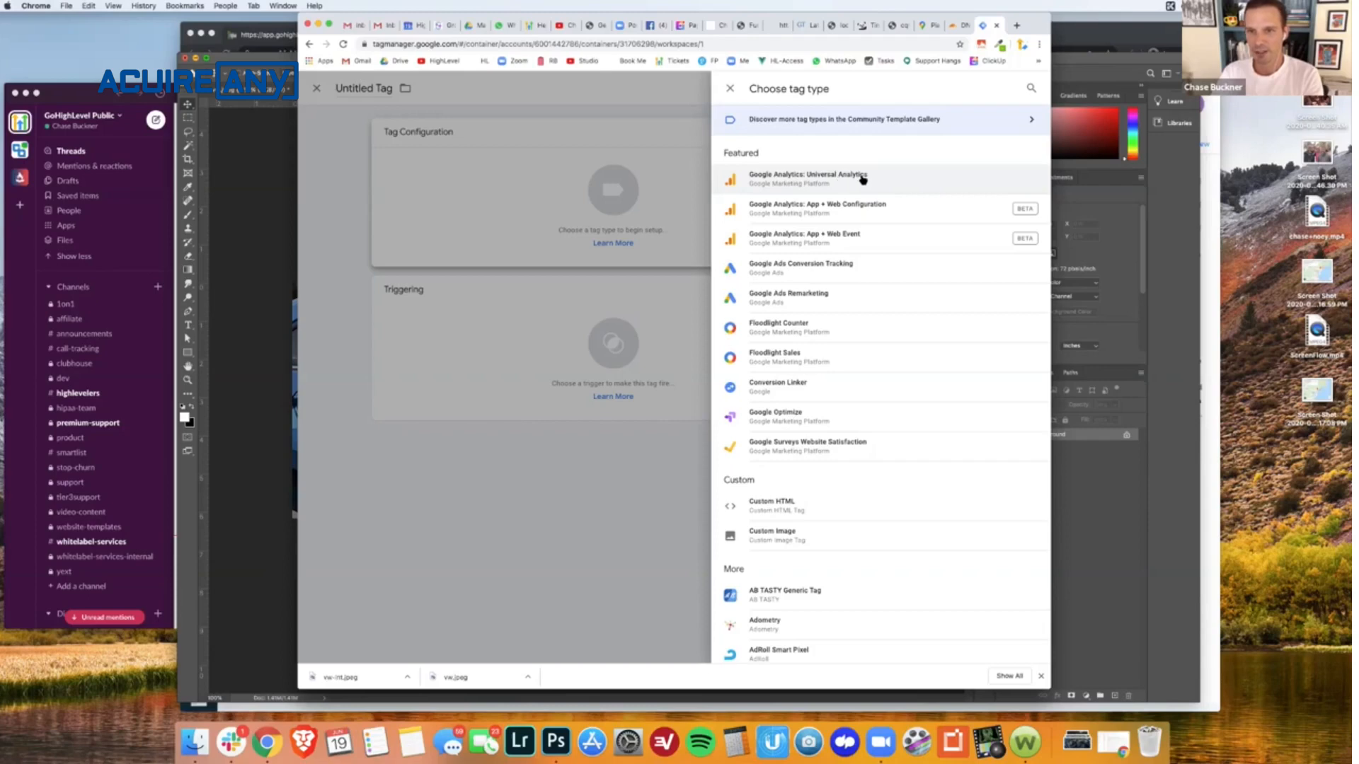
{"action": "key", "text": "Escape"}
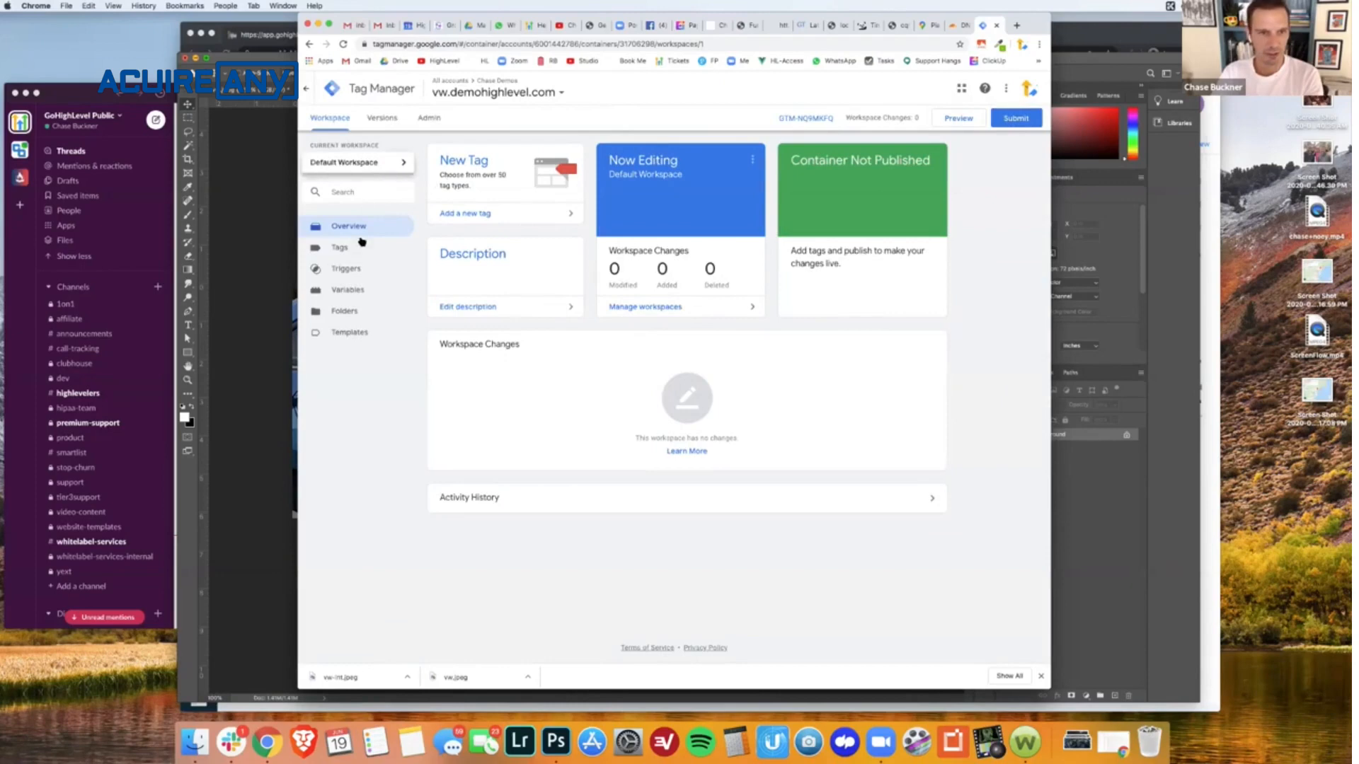
{"action": "left_click", "coordinate": [341, 248]}
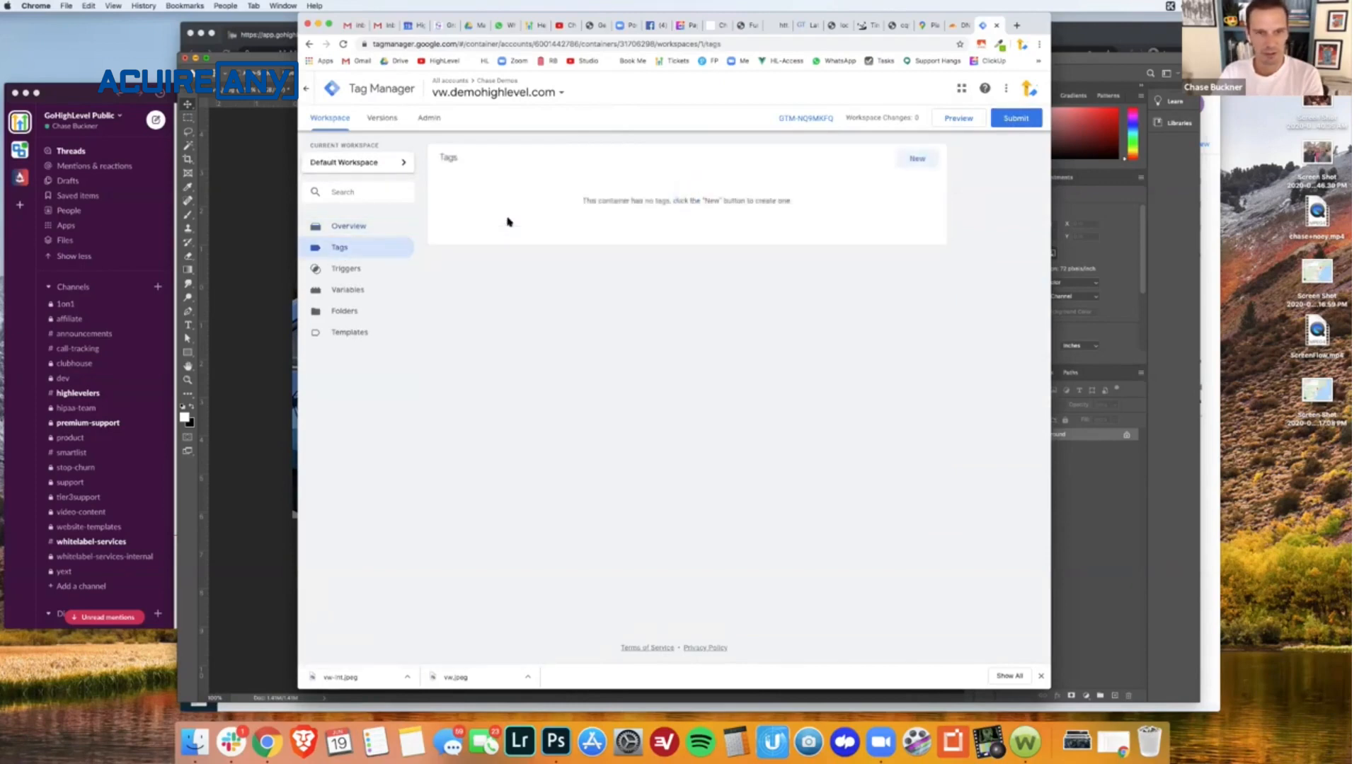
{"action": "left_click", "coordinate": [350, 230]}
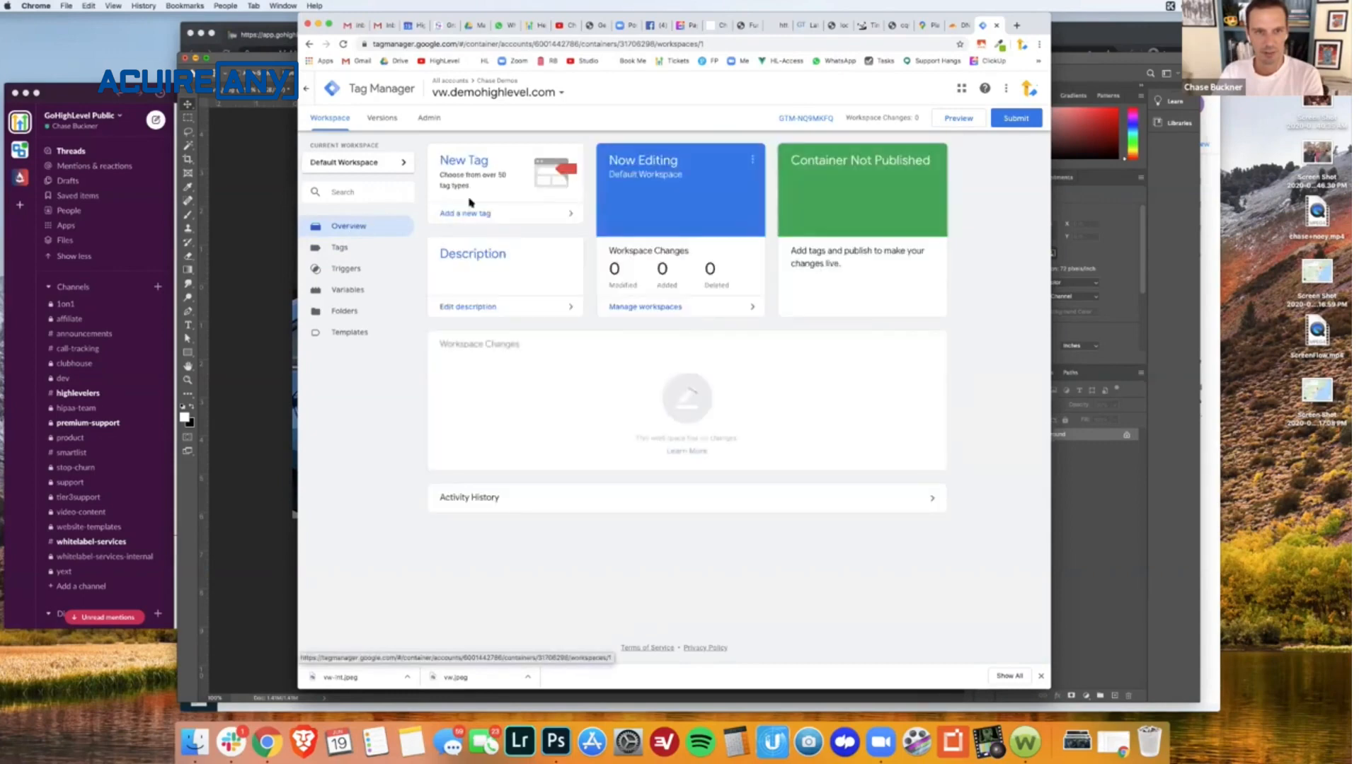
- Add a new tag of type Google Analytics: Universal Analytics with the track type Page View
{"action": "left_click", "coordinate": [469, 218]}
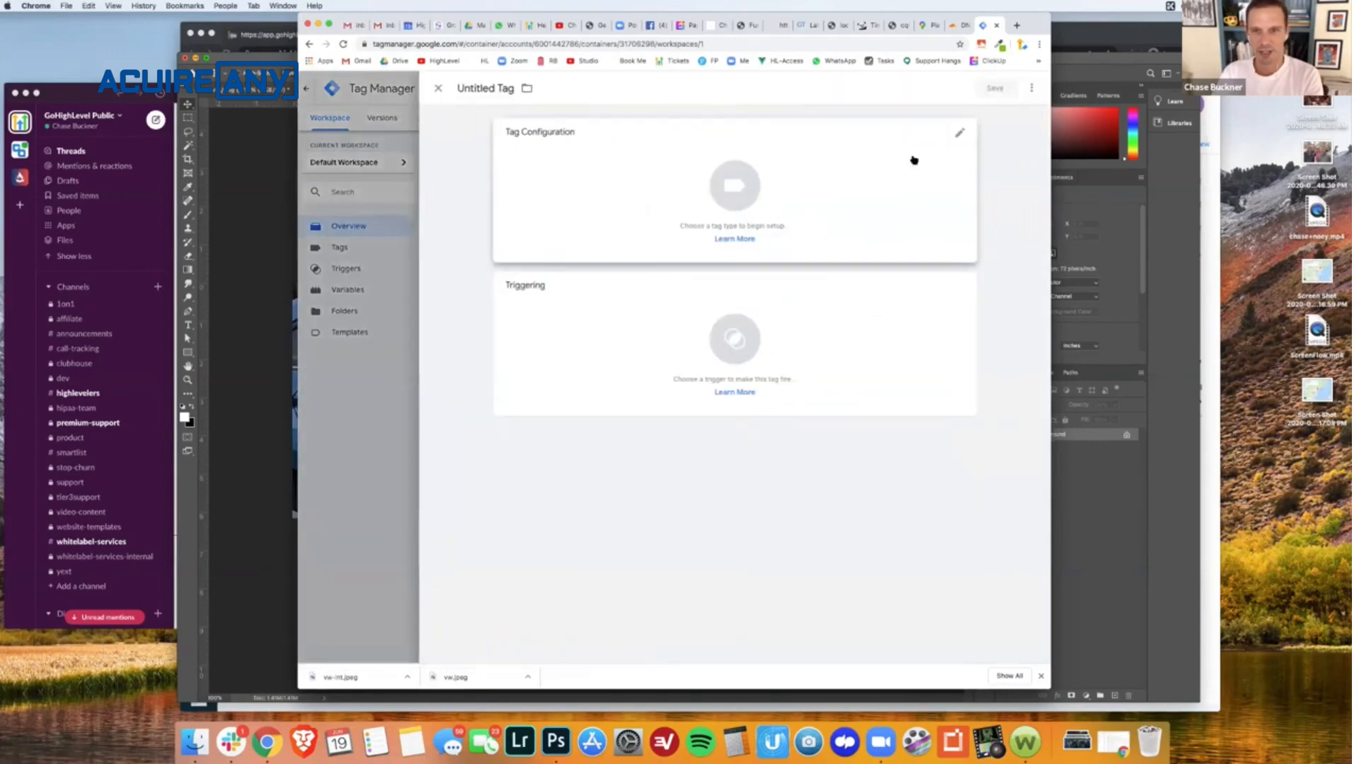
{"action": "left_click", "coordinate": [962, 134]}
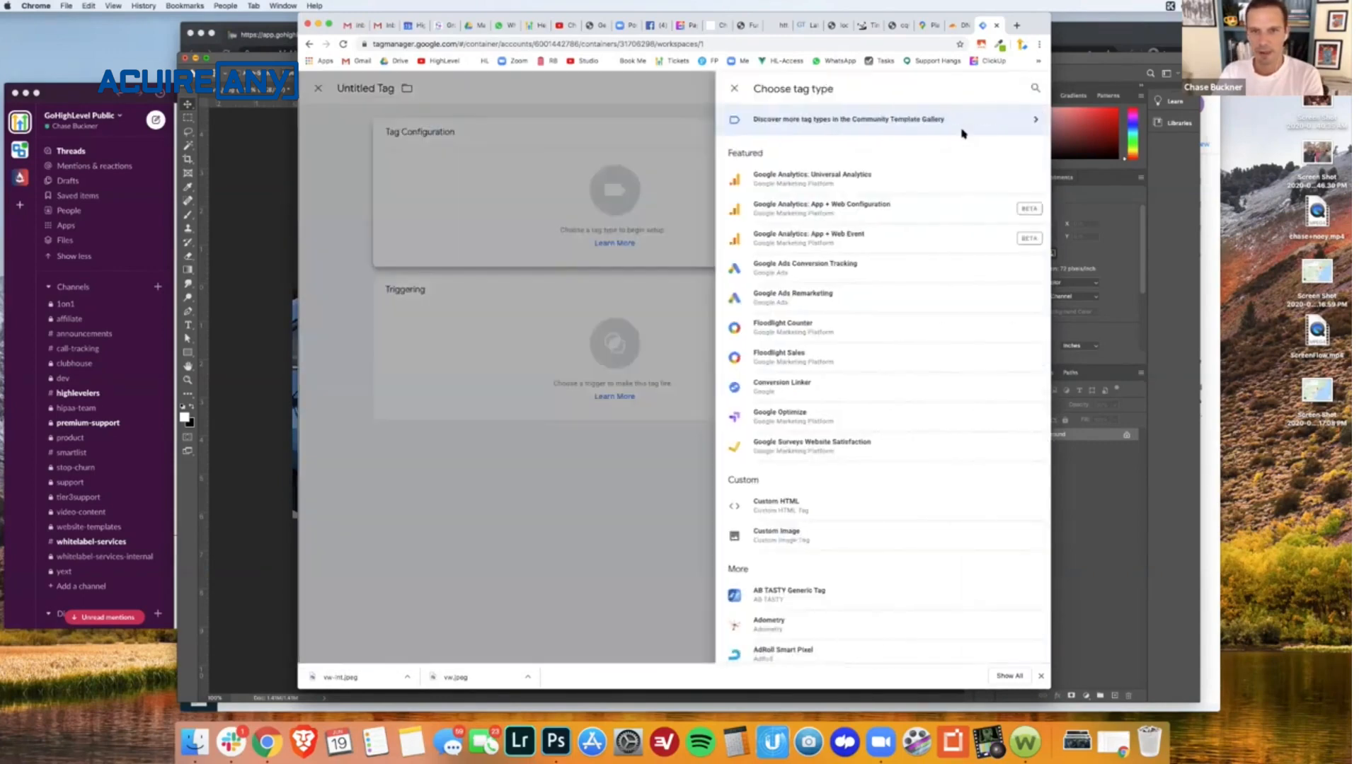
{"action": "left_click", "coordinate": [783, 178]}
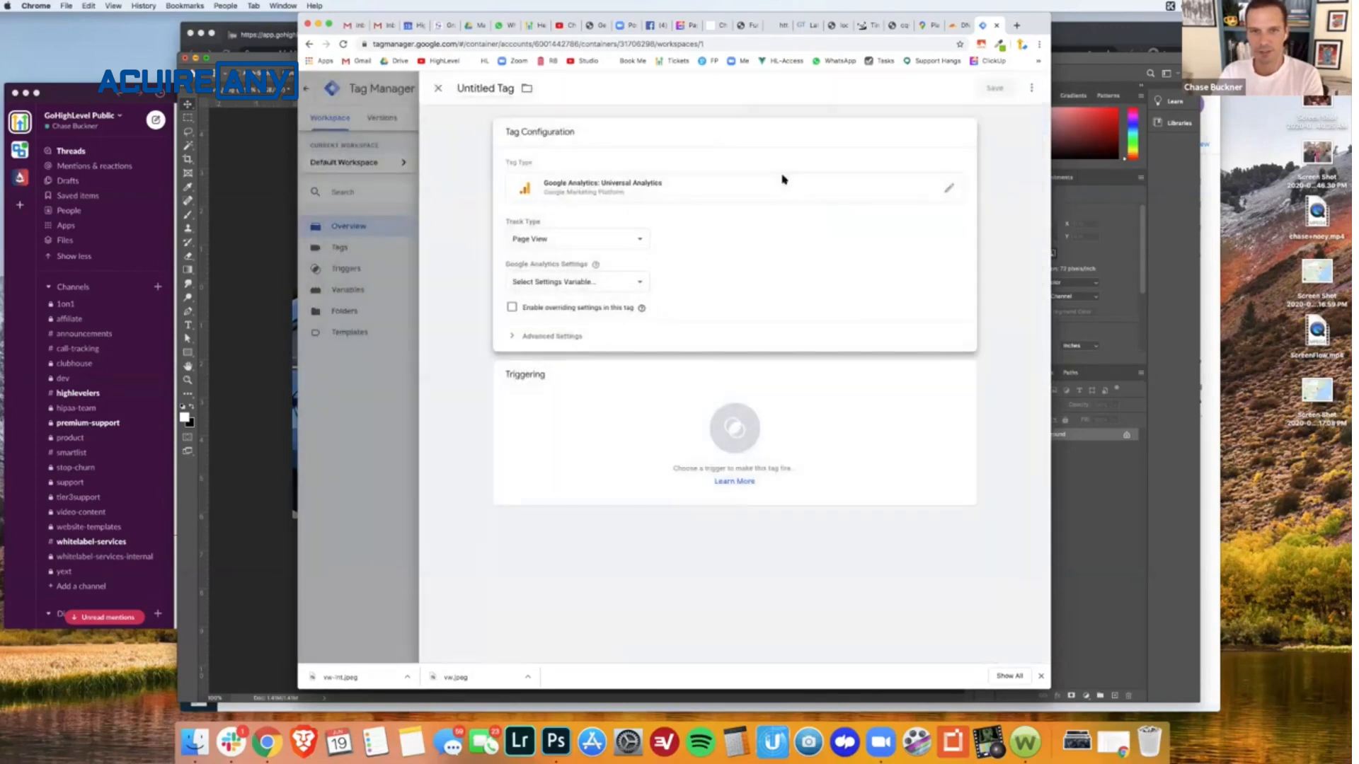
{"action": "left_click", "coordinate": [629, 242]}
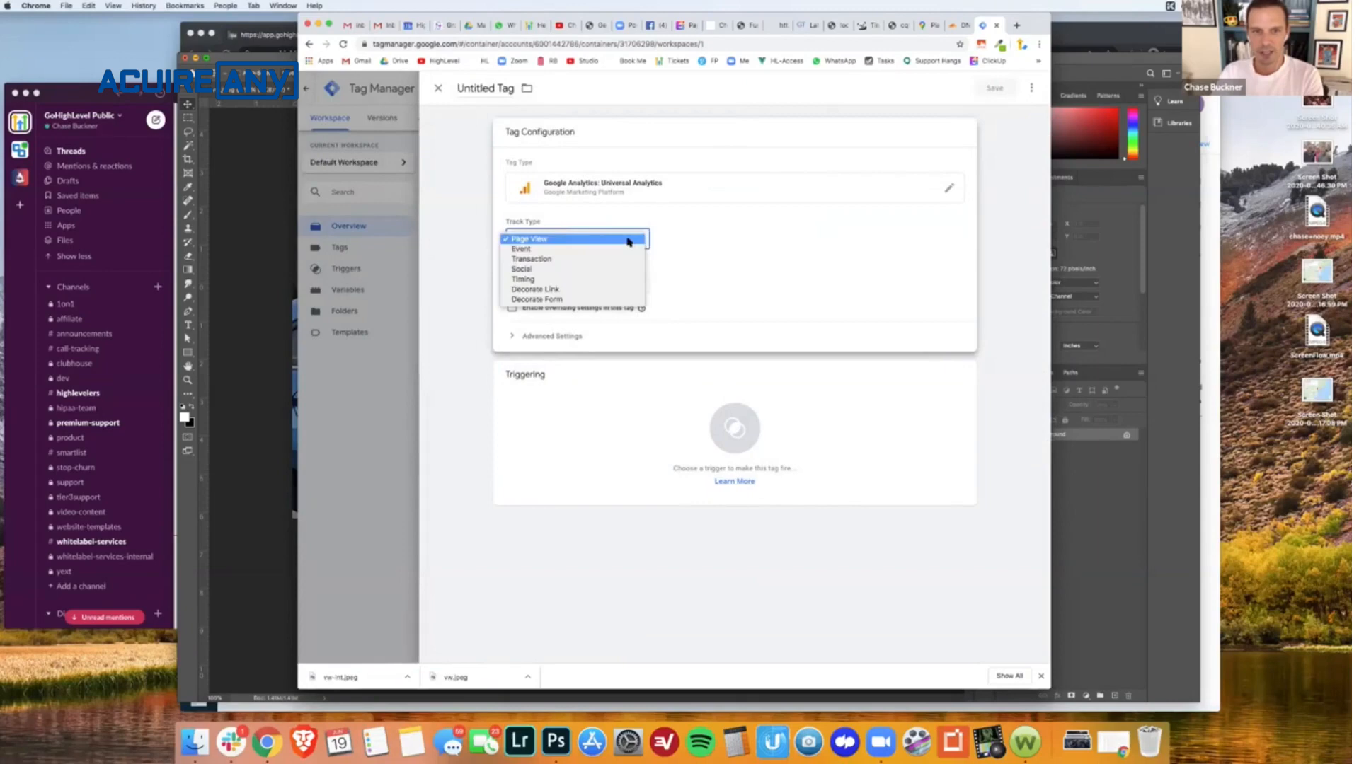
{"action": "left_click", "coordinate": [627, 241]}
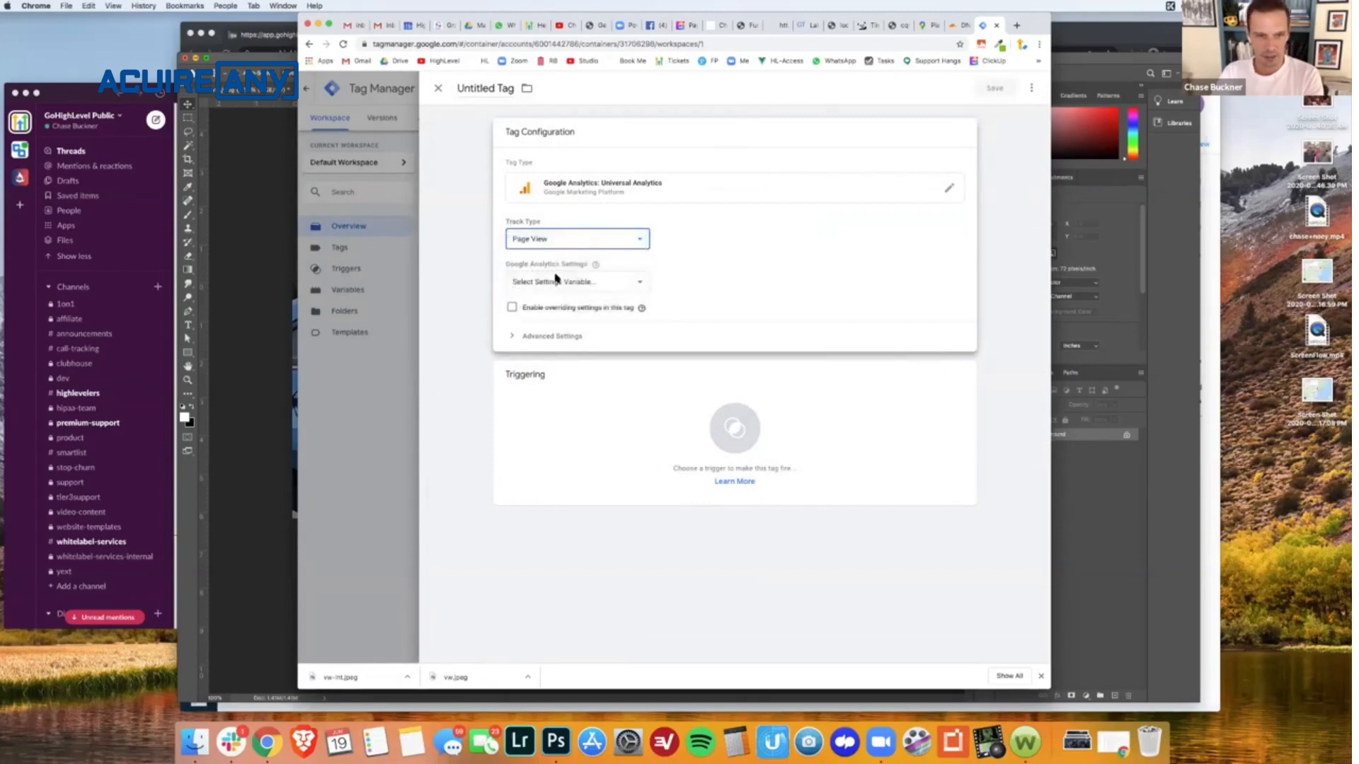
- Enable overriding settings in the Universal Analytics tag without a settings variable, and activate its Tracking ID field
{"action": "left_click", "coordinate": [602, 288]}
{"action": "left_click", "coordinate": [693, 276]}
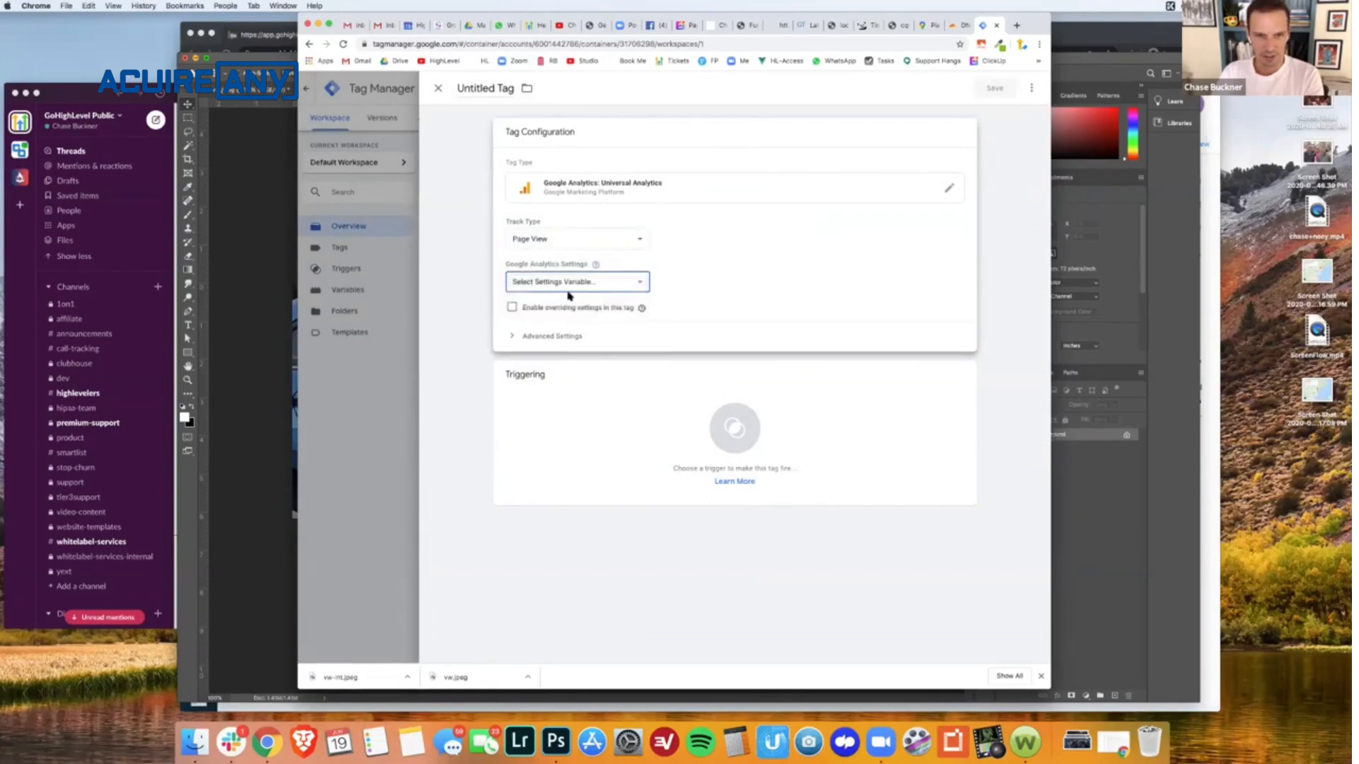
{"action": "left_click", "coordinate": [512, 309]}
{"action": "left_click", "coordinate": [517, 346]}
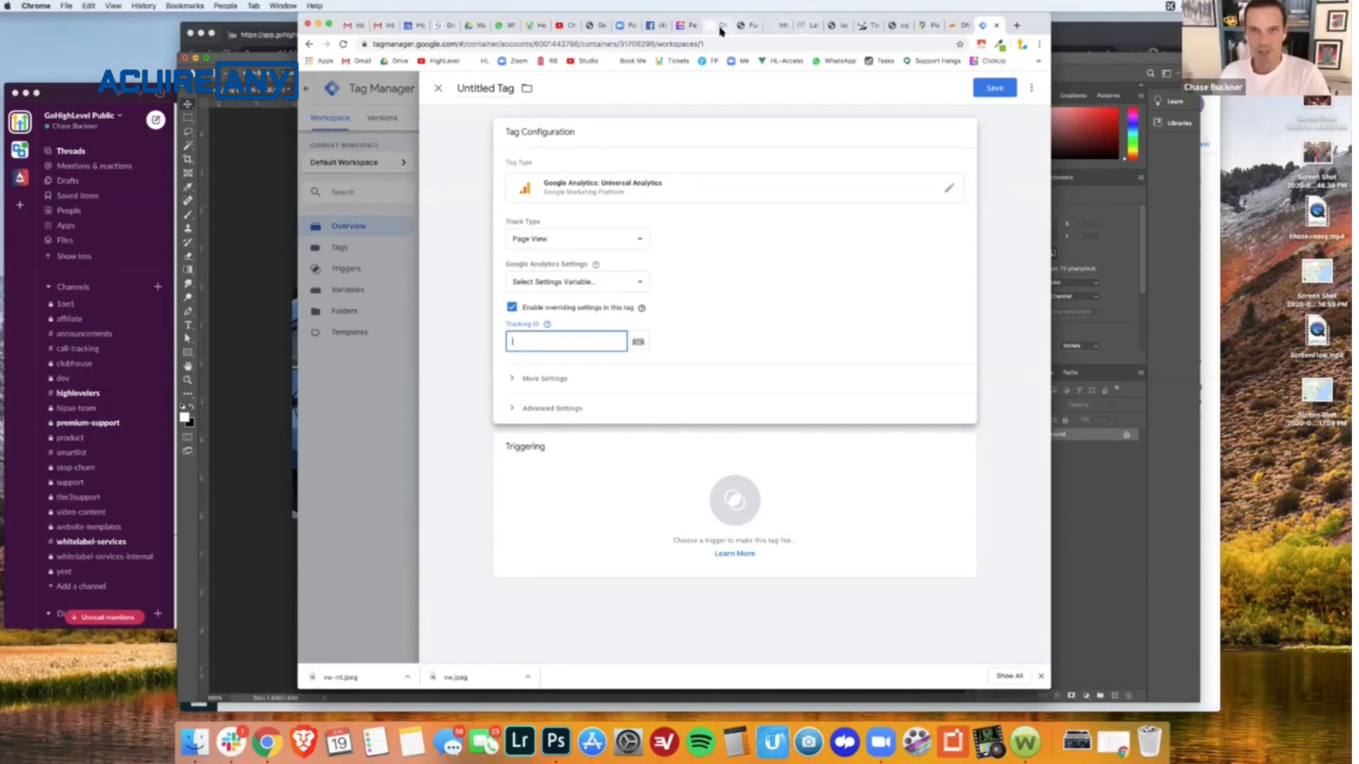
- Return to the Last Year Blowout page in the page builder and open its tracking code
{"action": "left_click", "coordinate": [717, 26]}
{"action": "left_click", "coordinate": [743, 26]}
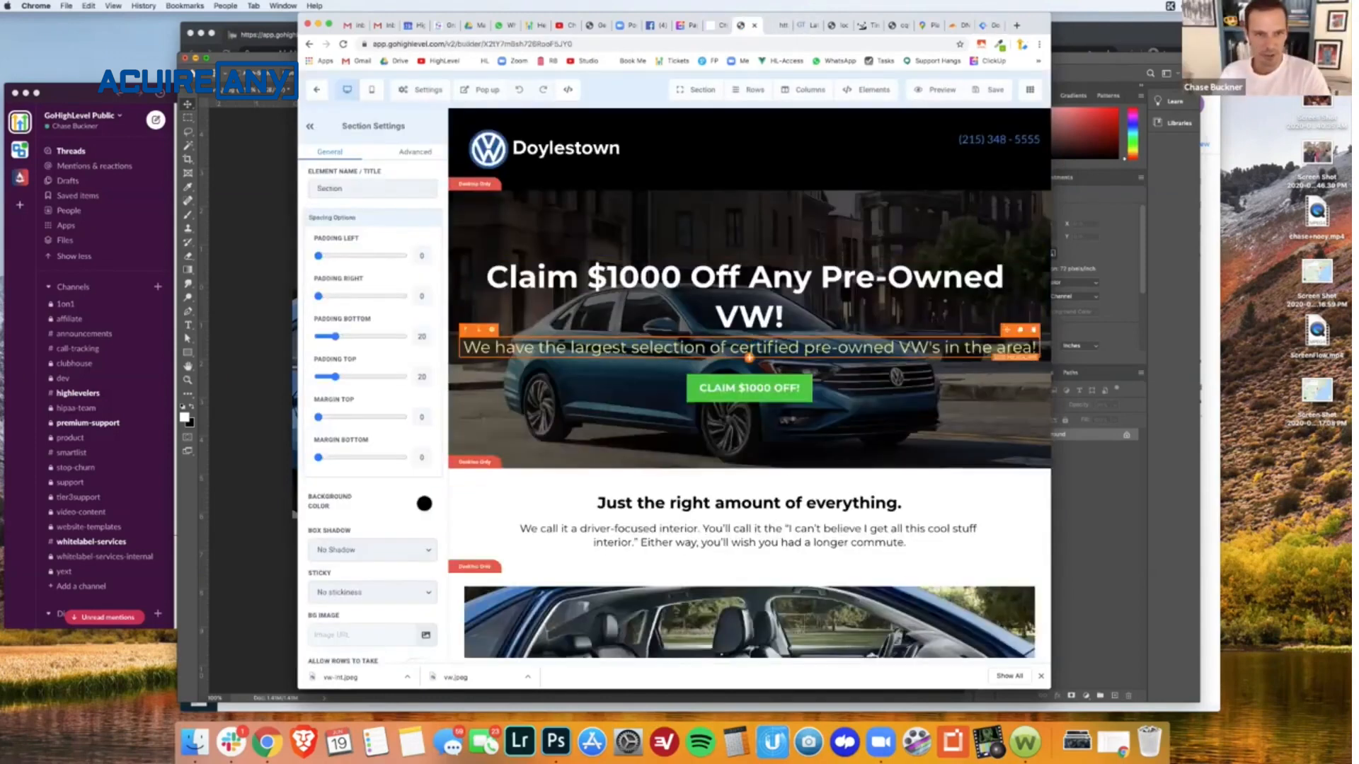
{"action": "left_click", "coordinate": [436, 95]}
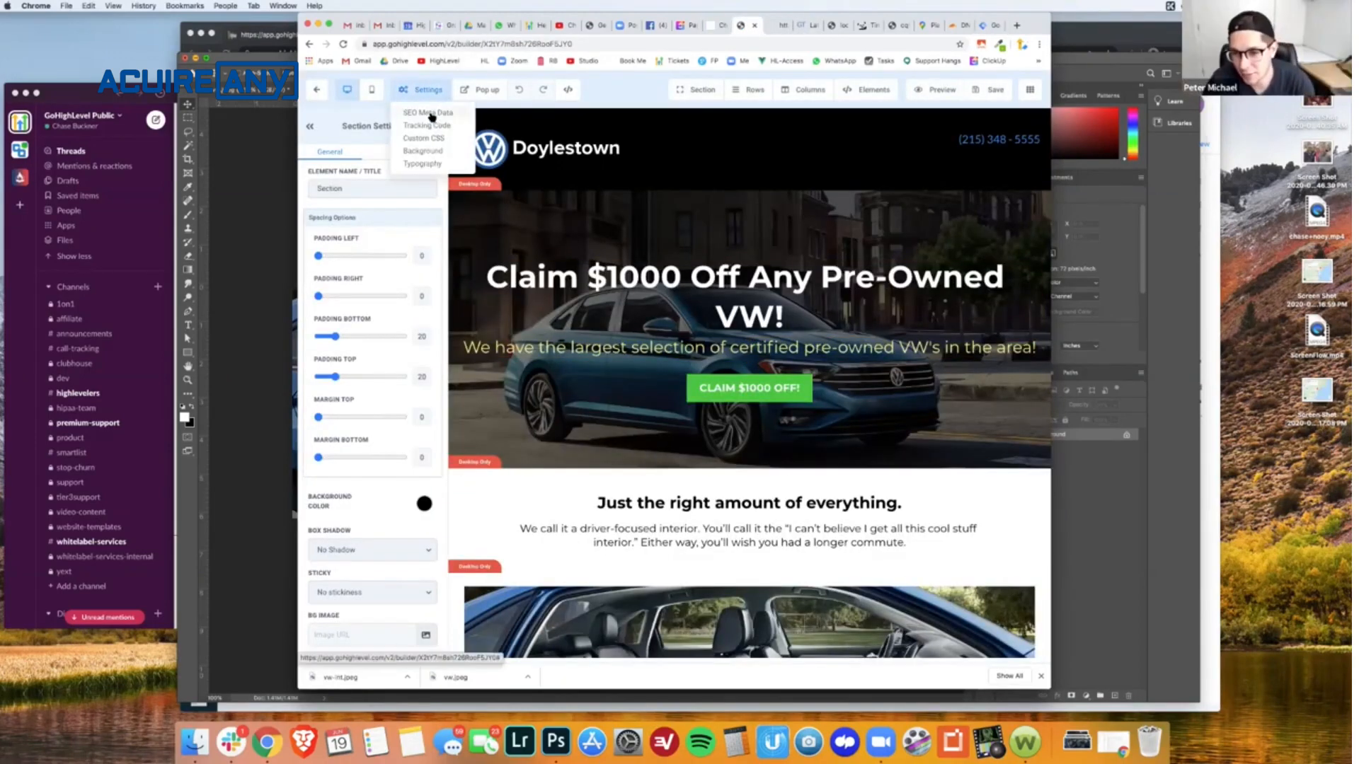
{"action": "left_click", "coordinate": [432, 126]}
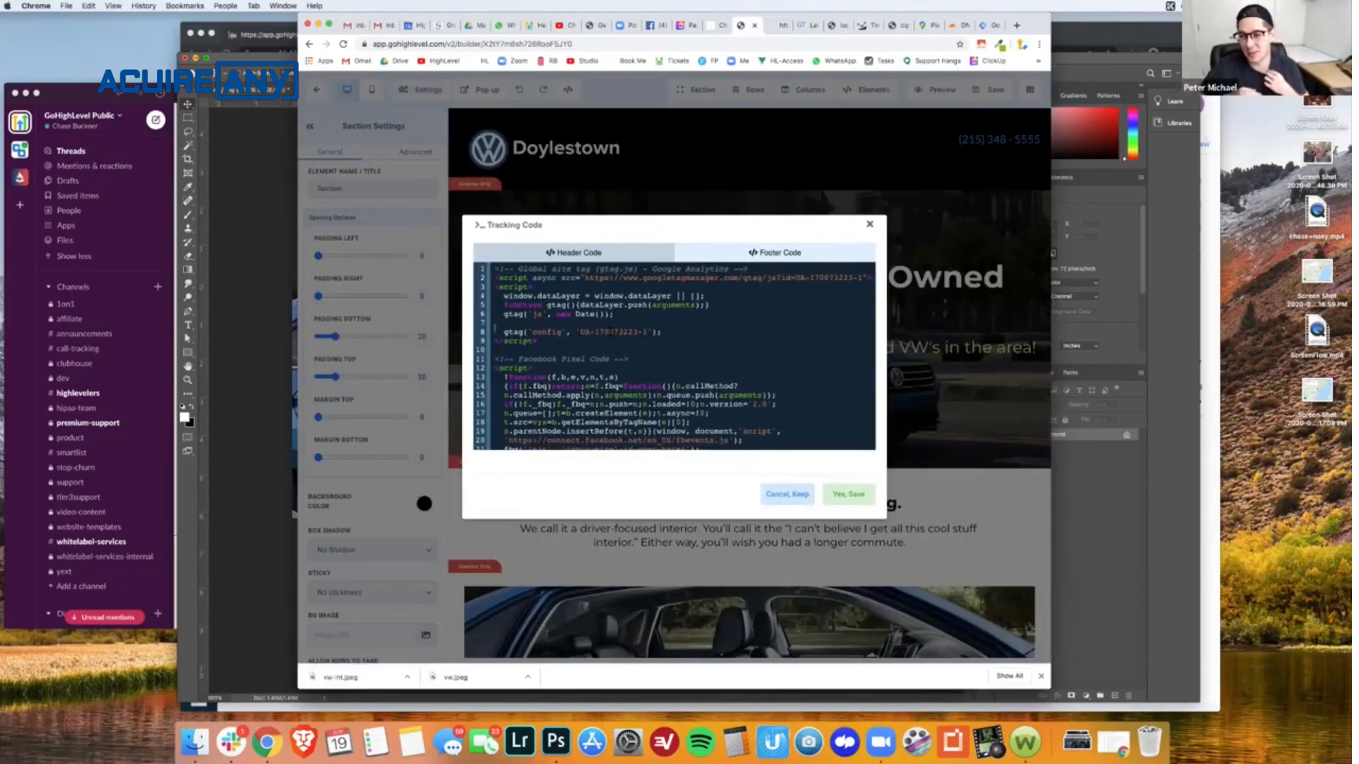
- Cut the Google Analytics global site tag script out of the page's header tracking code
{"action": "left_click_drag", "start_coordinate": [569, 340], "coordinate": [505, 297]}
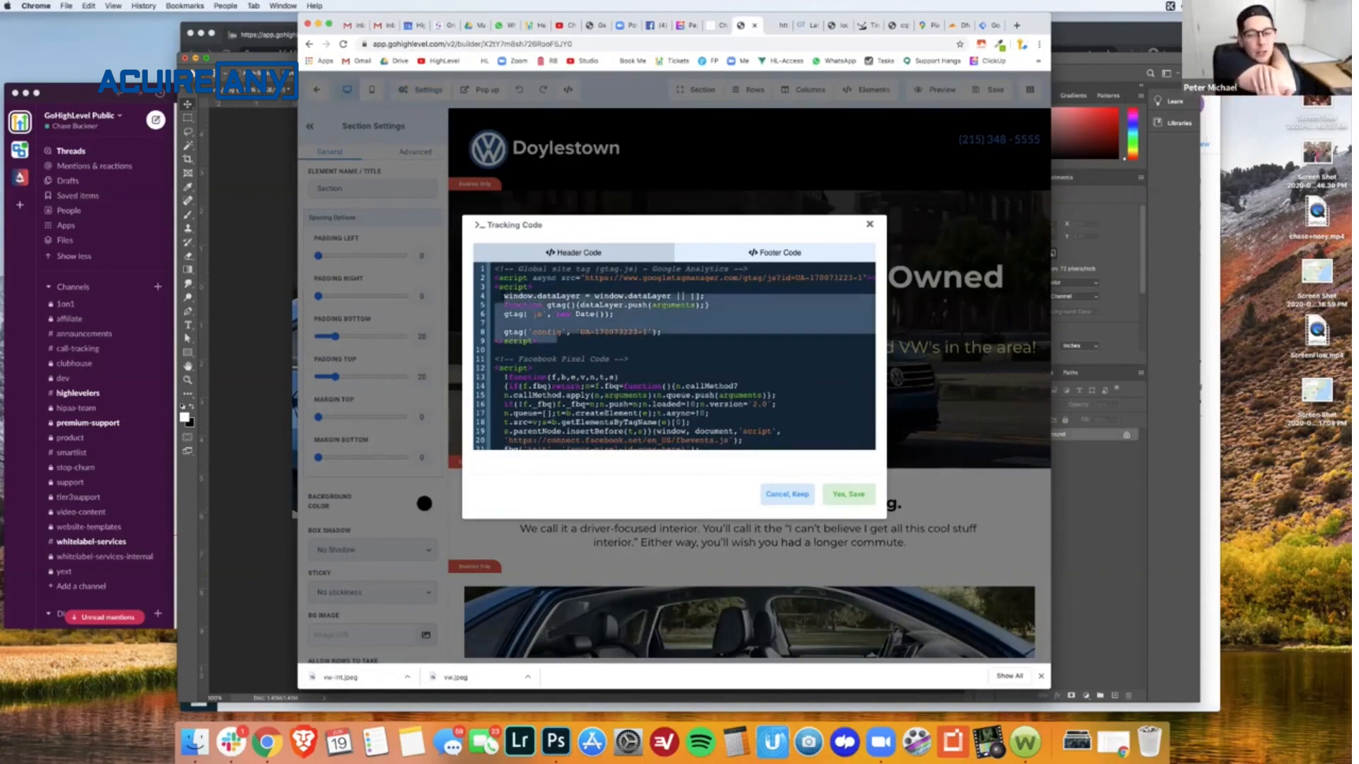
{"action": "left_click", "coordinate": [615, 338]}
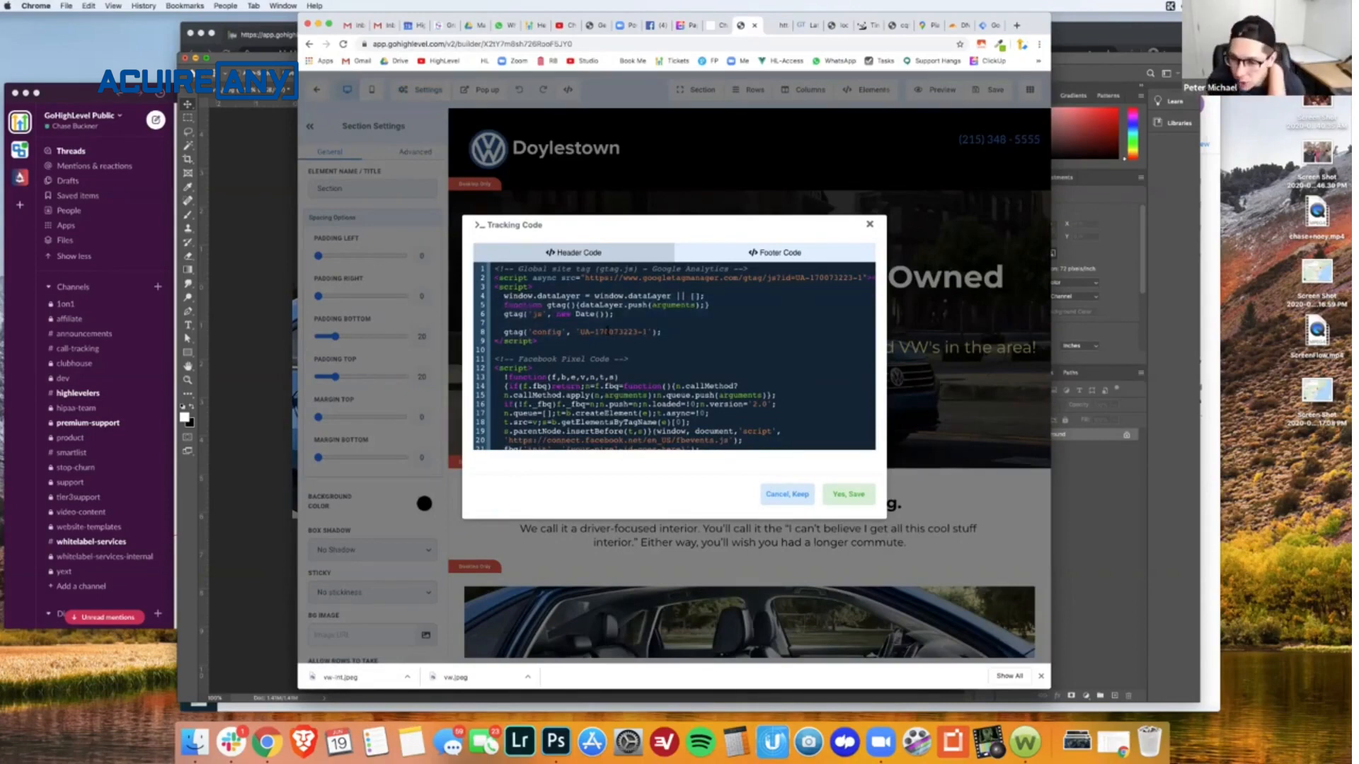
{"action": "left_click", "coordinate": [609, 330]}
{"action": "left_click_drag", "start_coordinate": [593, 337], "coordinate": [495, 267]}
{"action": "key", "text": "super+c"}
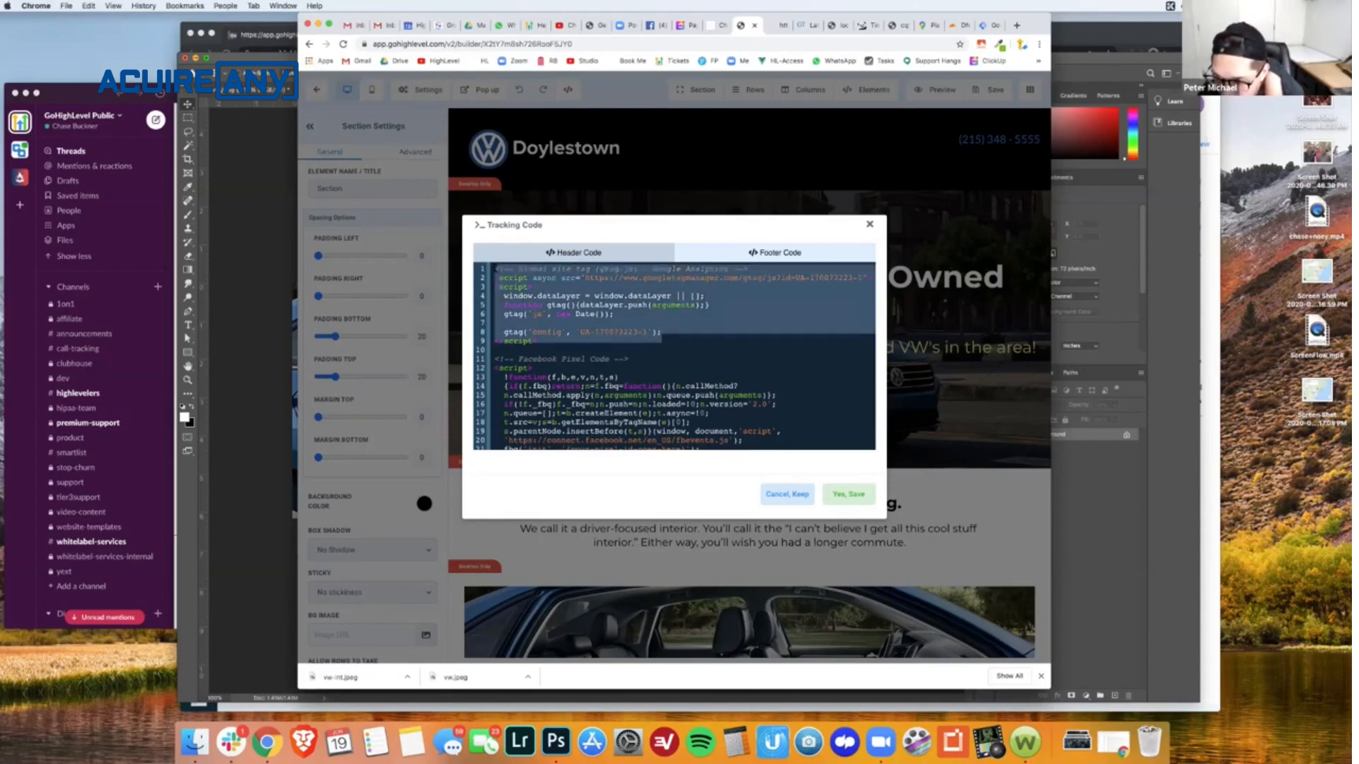
{"action": "key", "text": "BackSpace"}
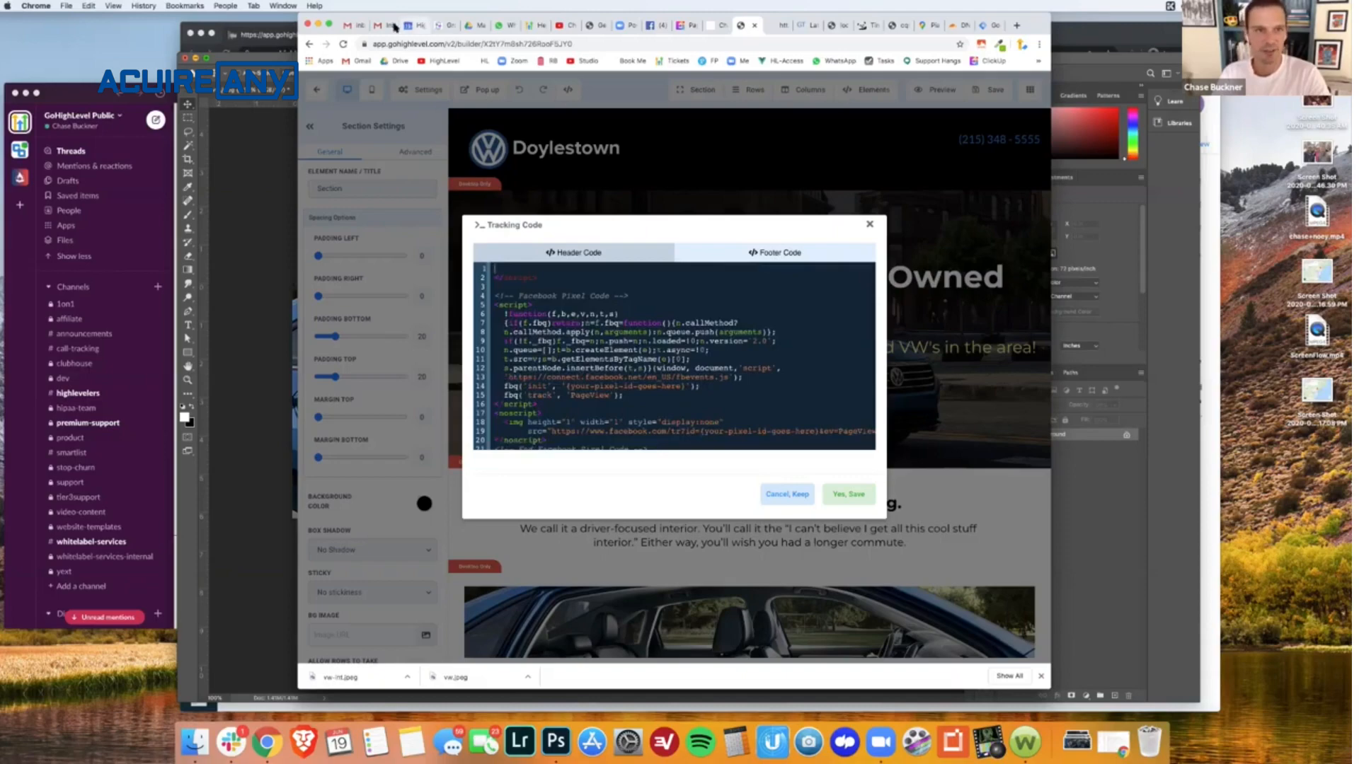
- Paste the cut Google Analytics script into a new Gmail message and copy the tracking ID out of it
{"action": "left_click", "coordinate": [359, 28]}
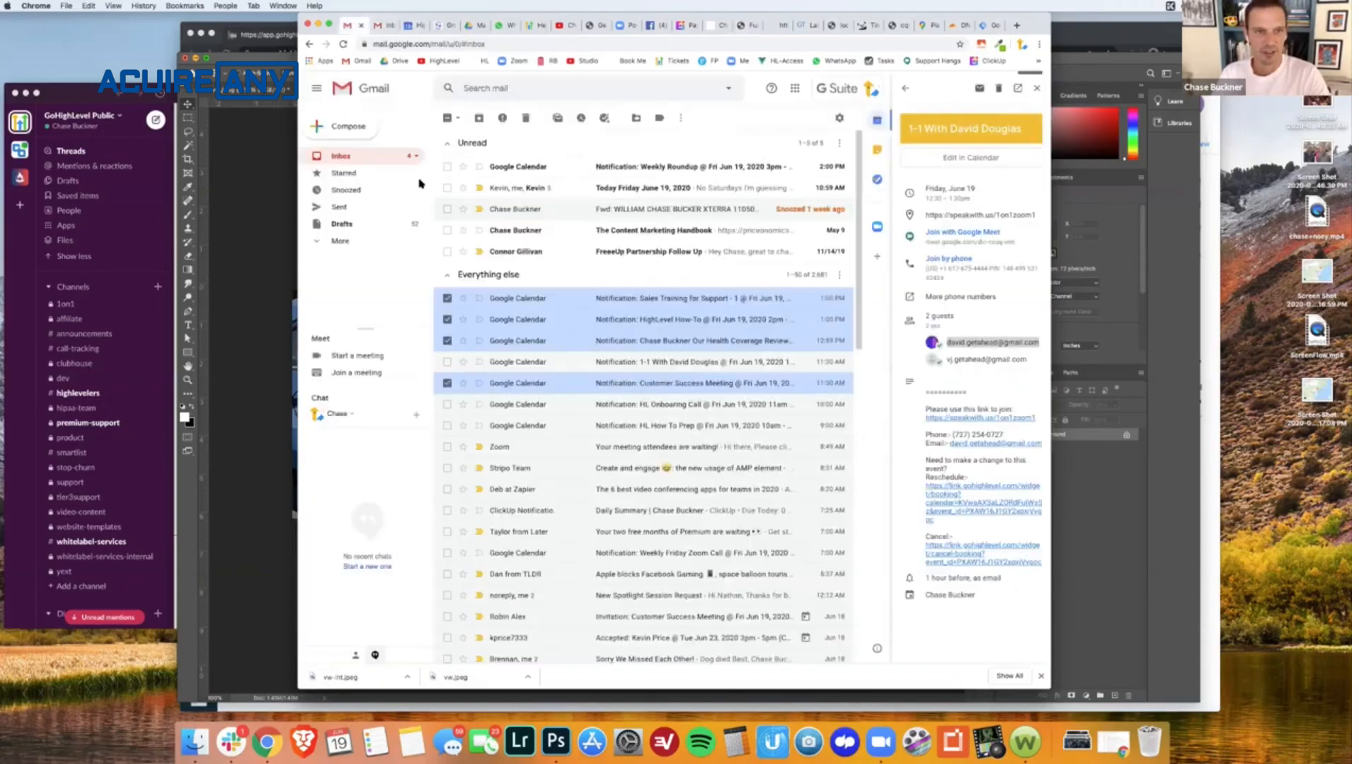
{"action": "left_click", "coordinate": [344, 126]}
{"action": "left_click", "coordinate": [650, 405]}
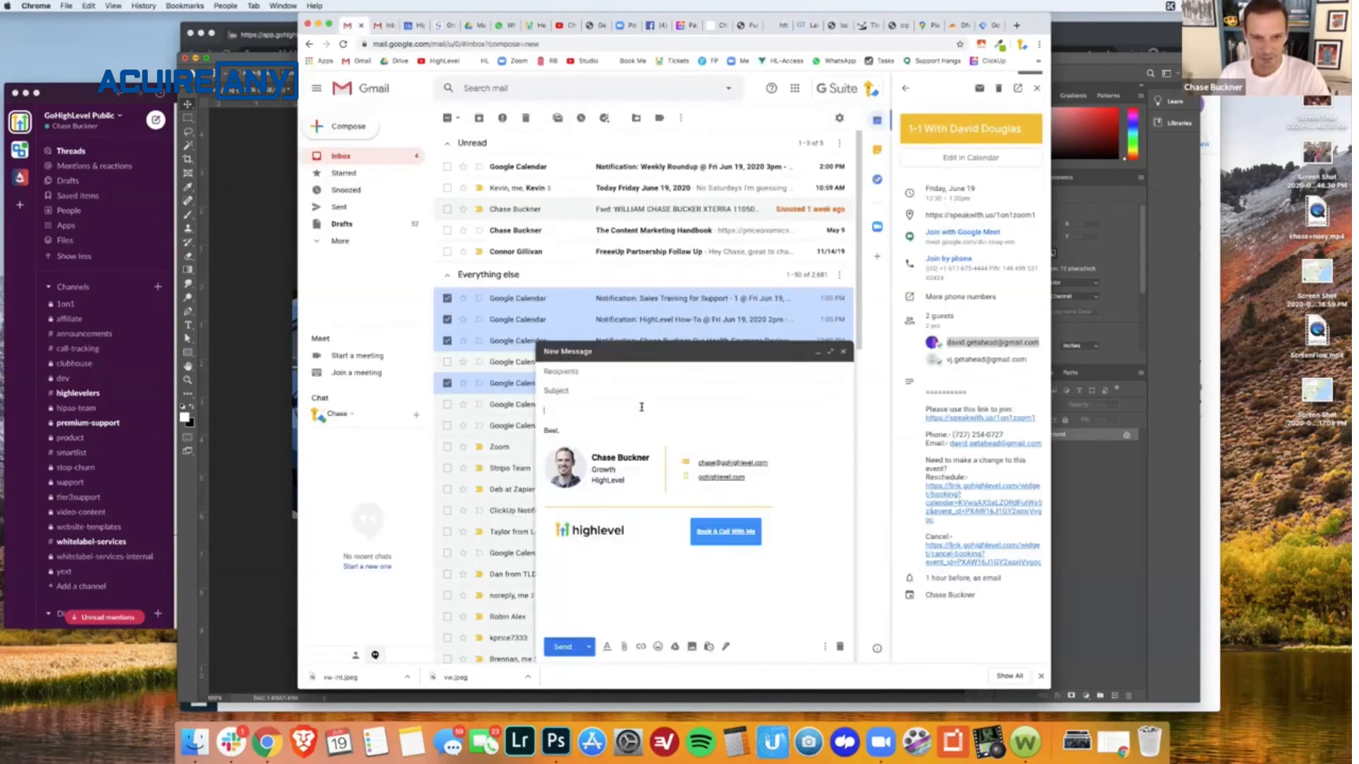
{"action": "key", "text": "super+v"}
{"action": "double_click", "coordinate": [772, 405]}
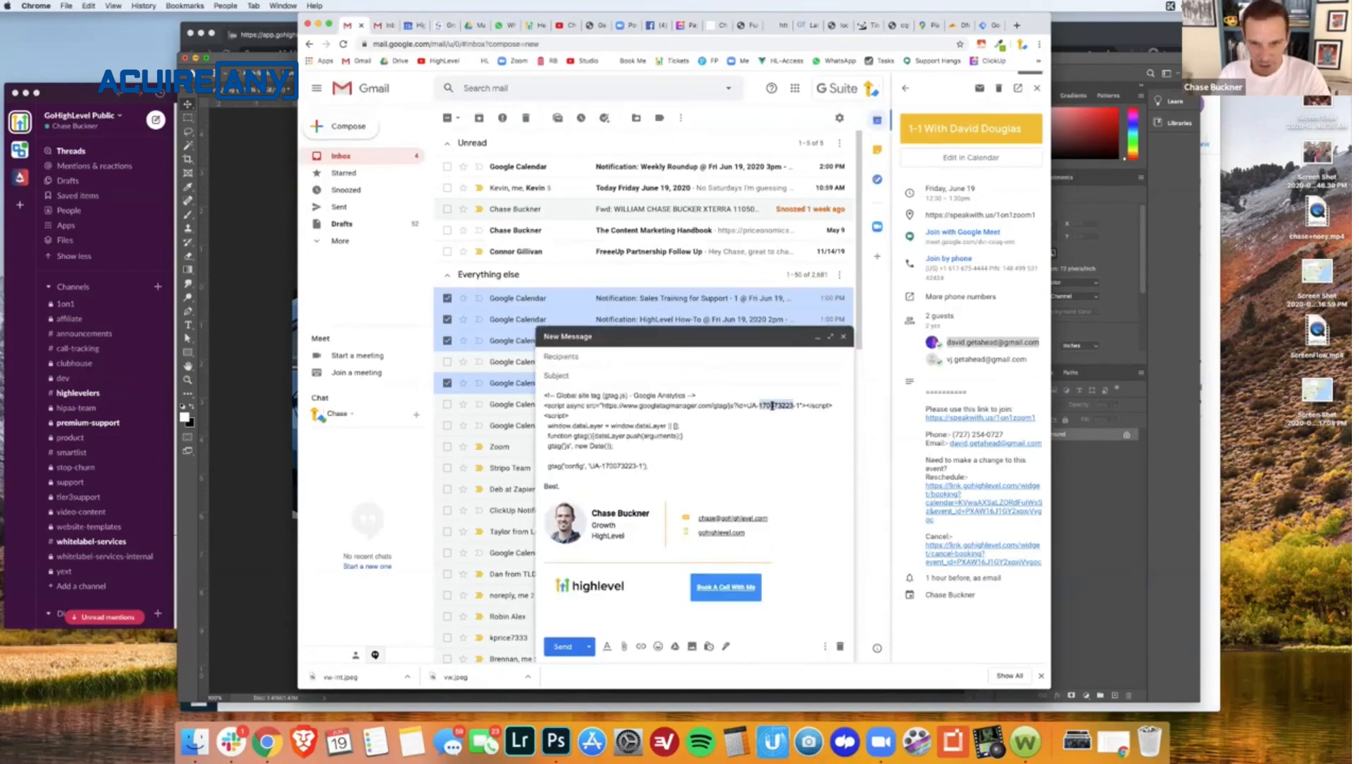
{"action": "left_click", "coordinate": [793, 406]}
{"action": "left_click_drag", "start_coordinate": [798, 405], "coordinate": [751, 406]}
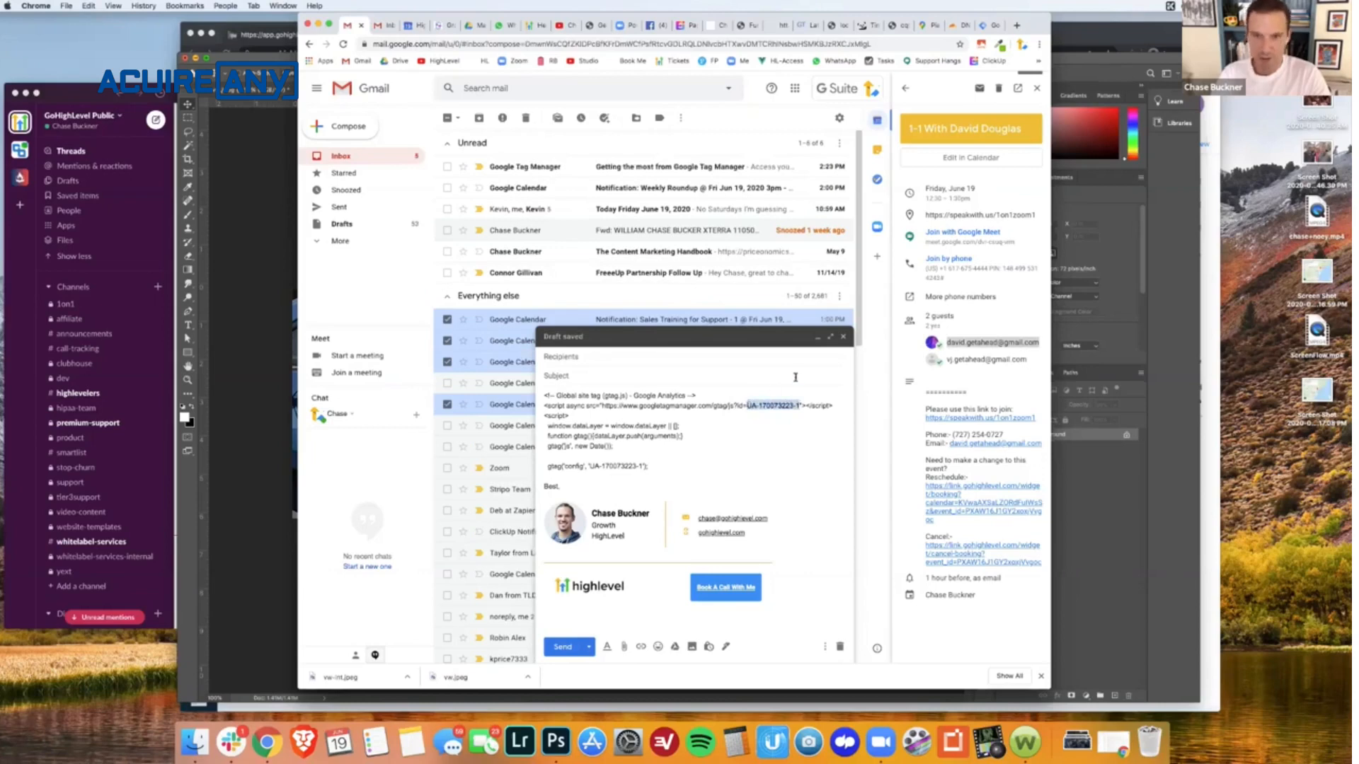
- Paste the tracking ID into the Universal Analytics tag and save it without a trigger as Google Analytics Universal Analytics
{"action": "left_click", "coordinate": [989, 26]}
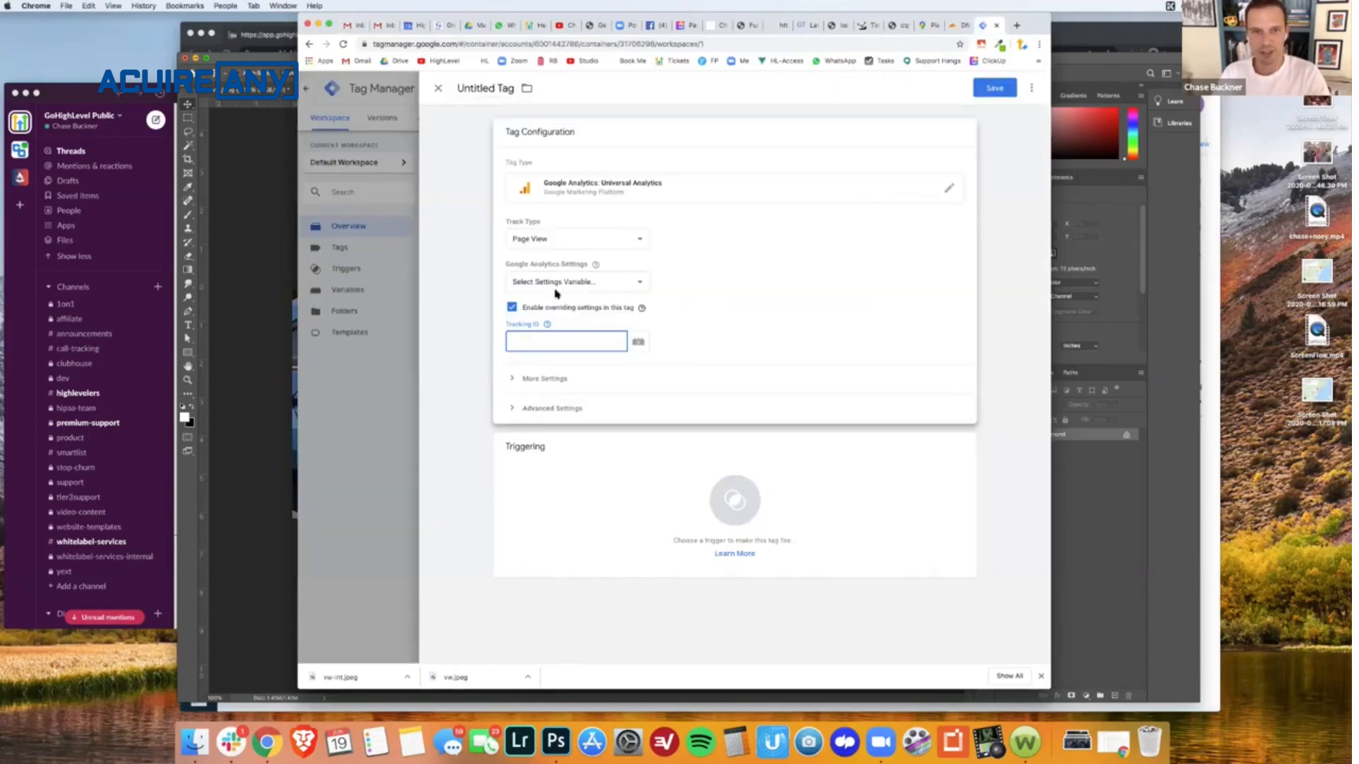
{"action": "key", "text": "super+v"}
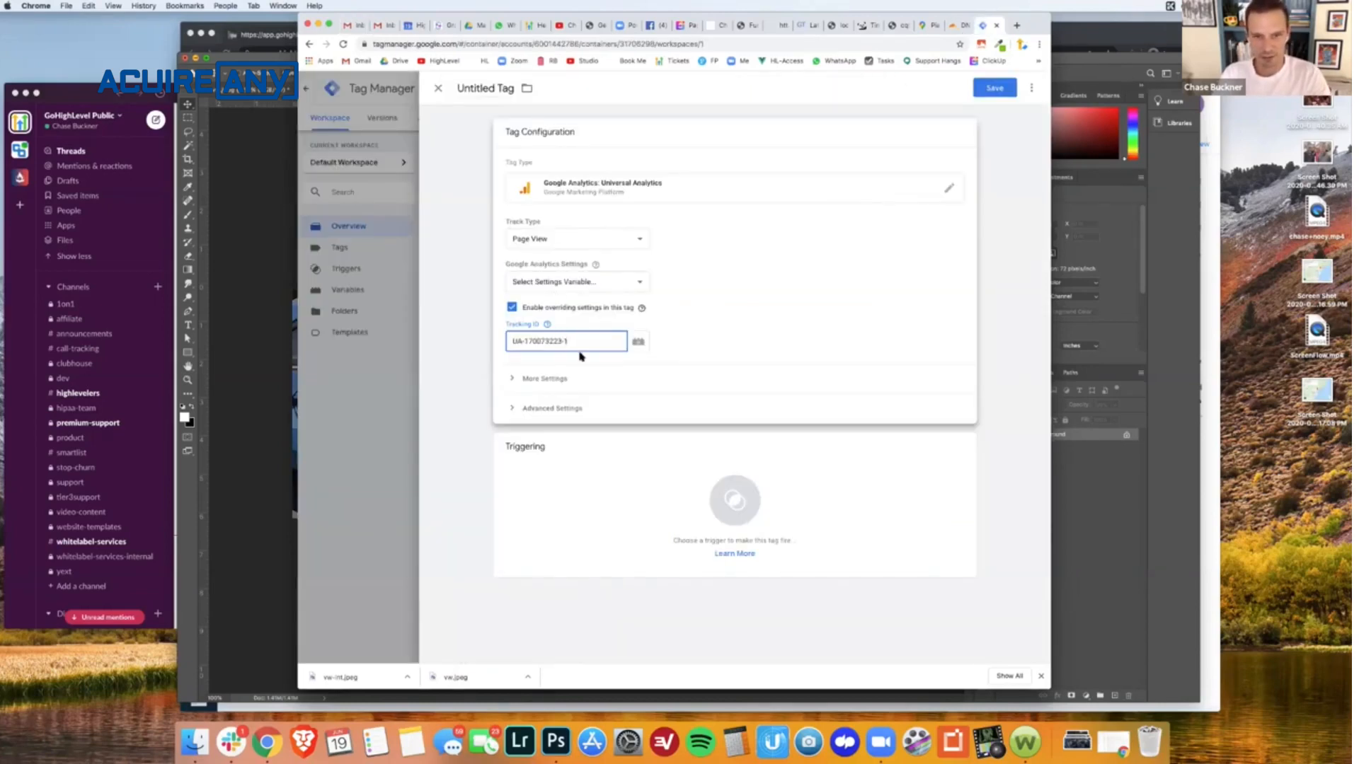
{"action": "left_click", "coordinate": [547, 325]}
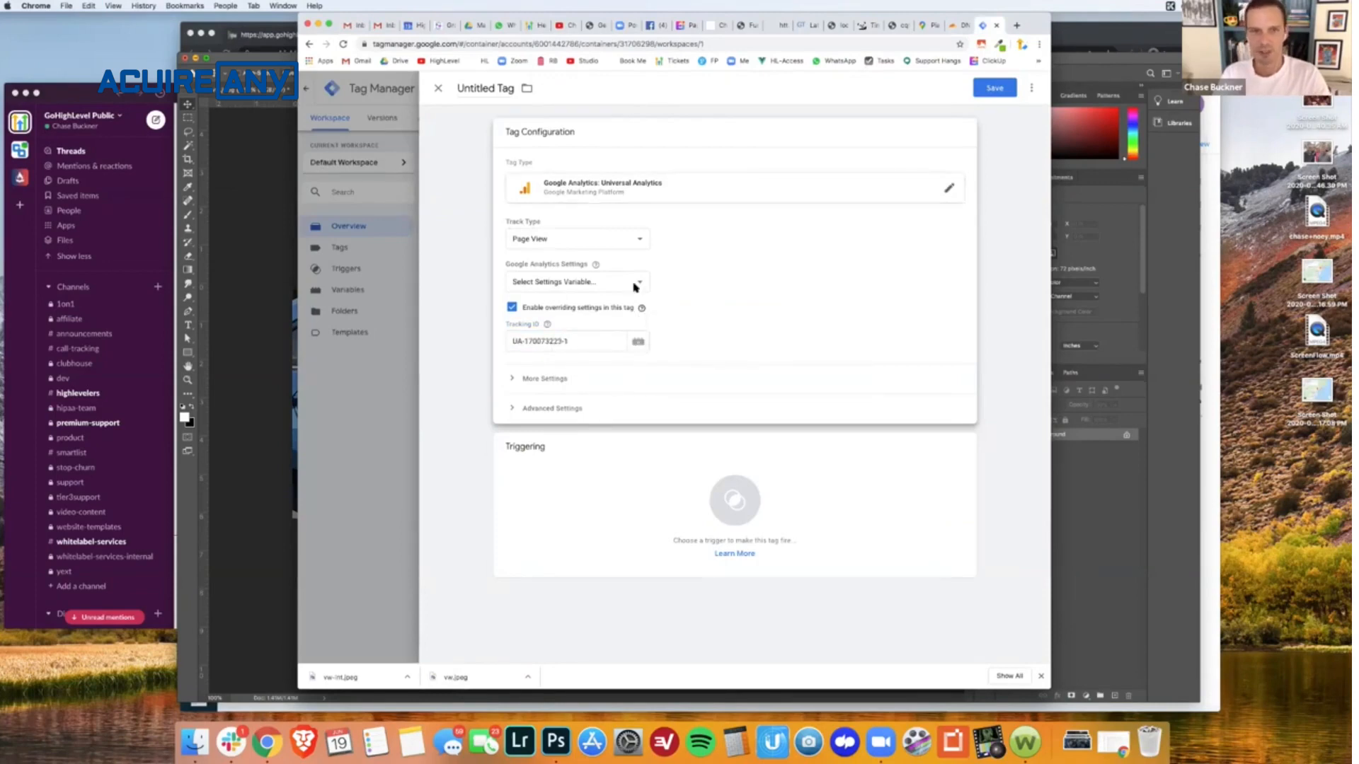
{"action": "left_click", "coordinate": [994, 87]}
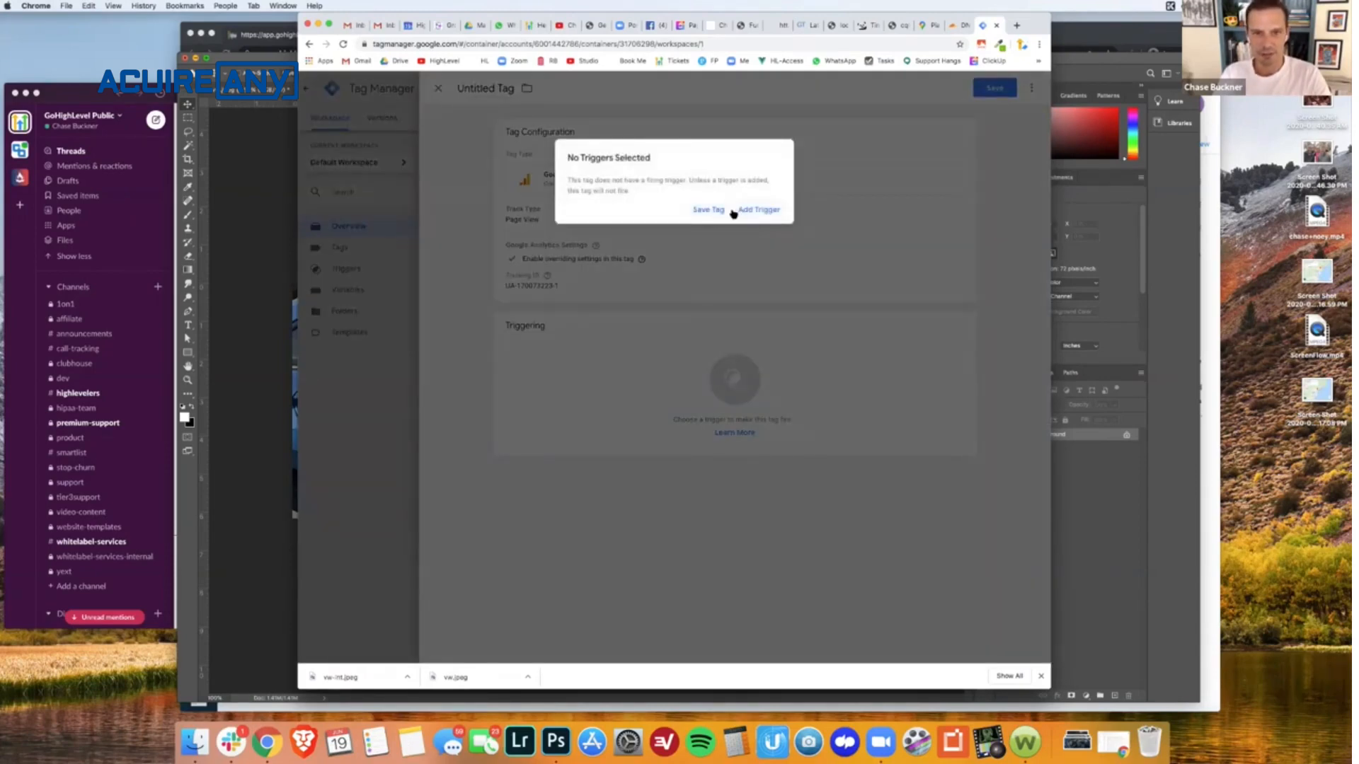
{"action": "left_click", "coordinate": [712, 210]}
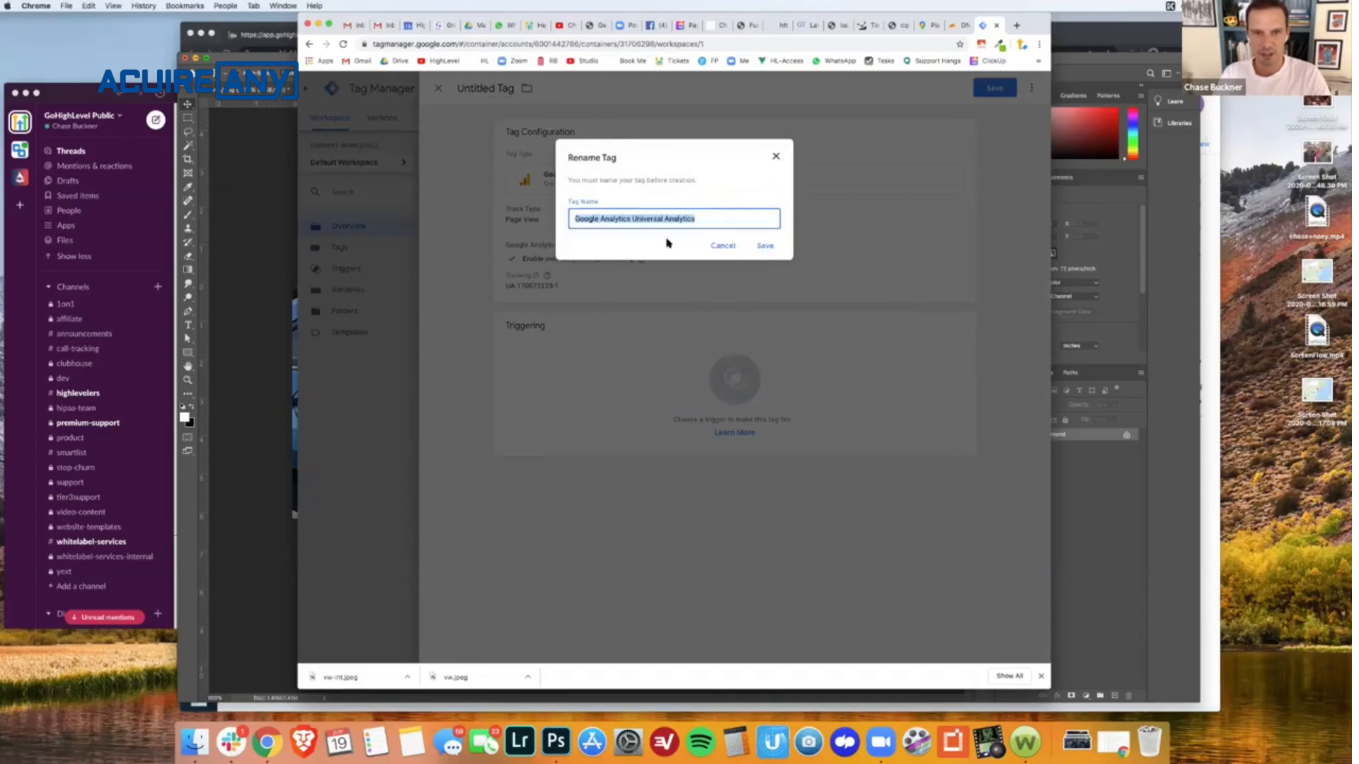
{"action": "left_click", "coordinate": [765, 246]}
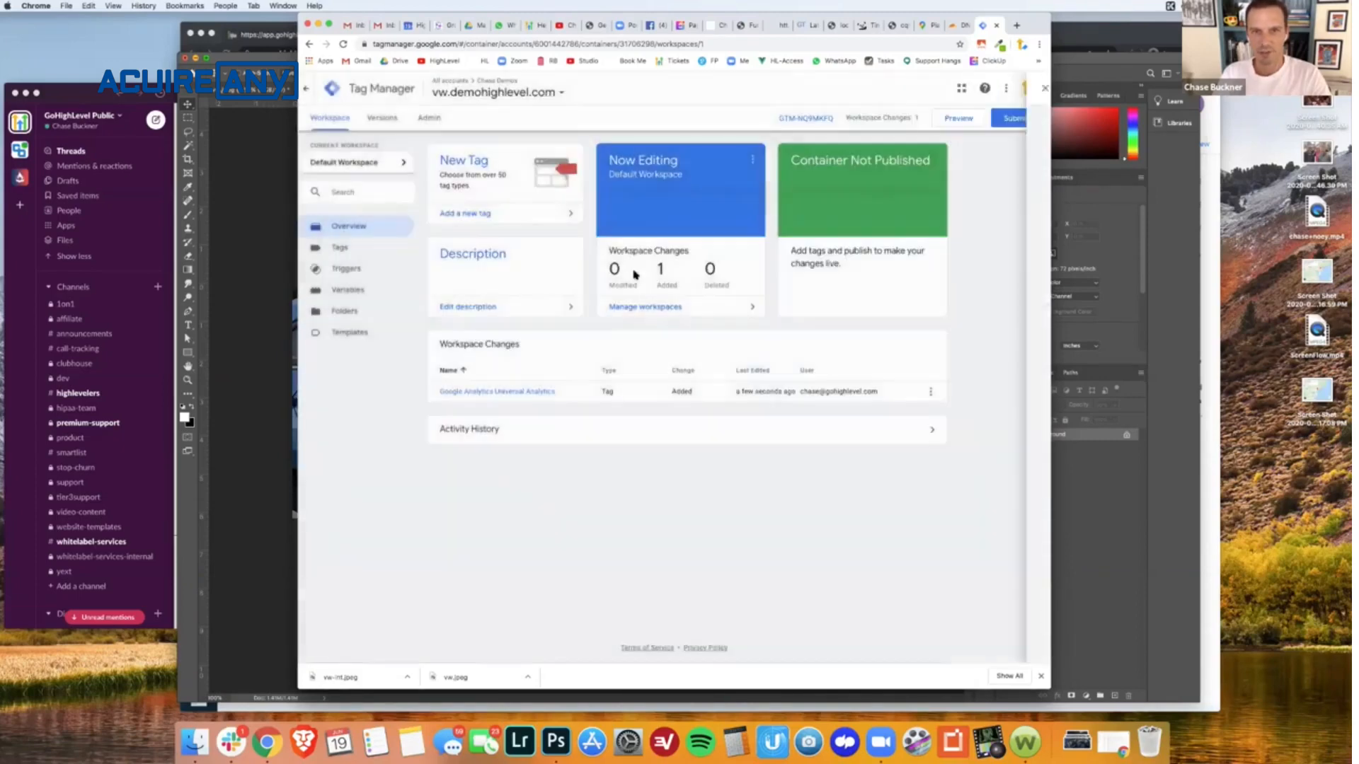
- Add the All Pages firing trigger to the Google Analytics Universal Analytics tag and save it
{"action": "left_click", "coordinate": [353, 250]}
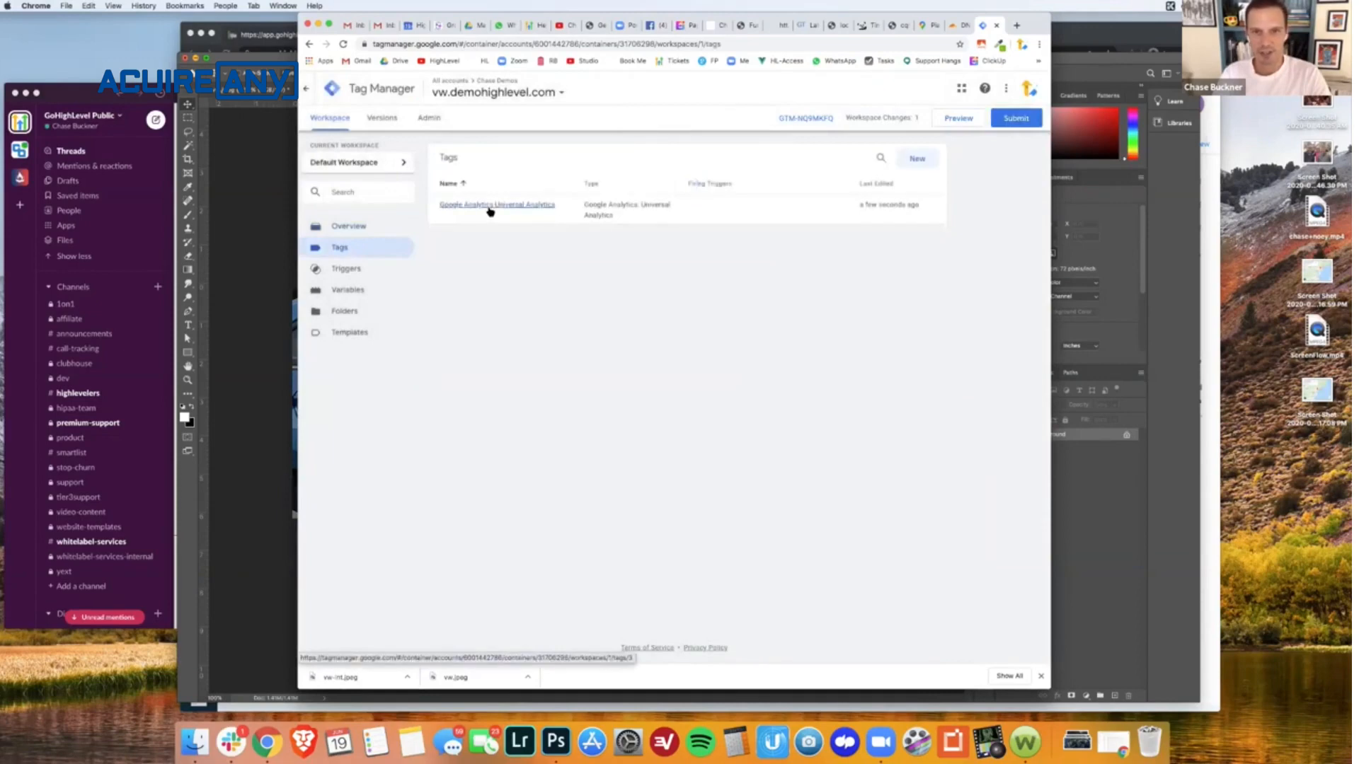
{"action": "left_click", "coordinate": [488, 211]}
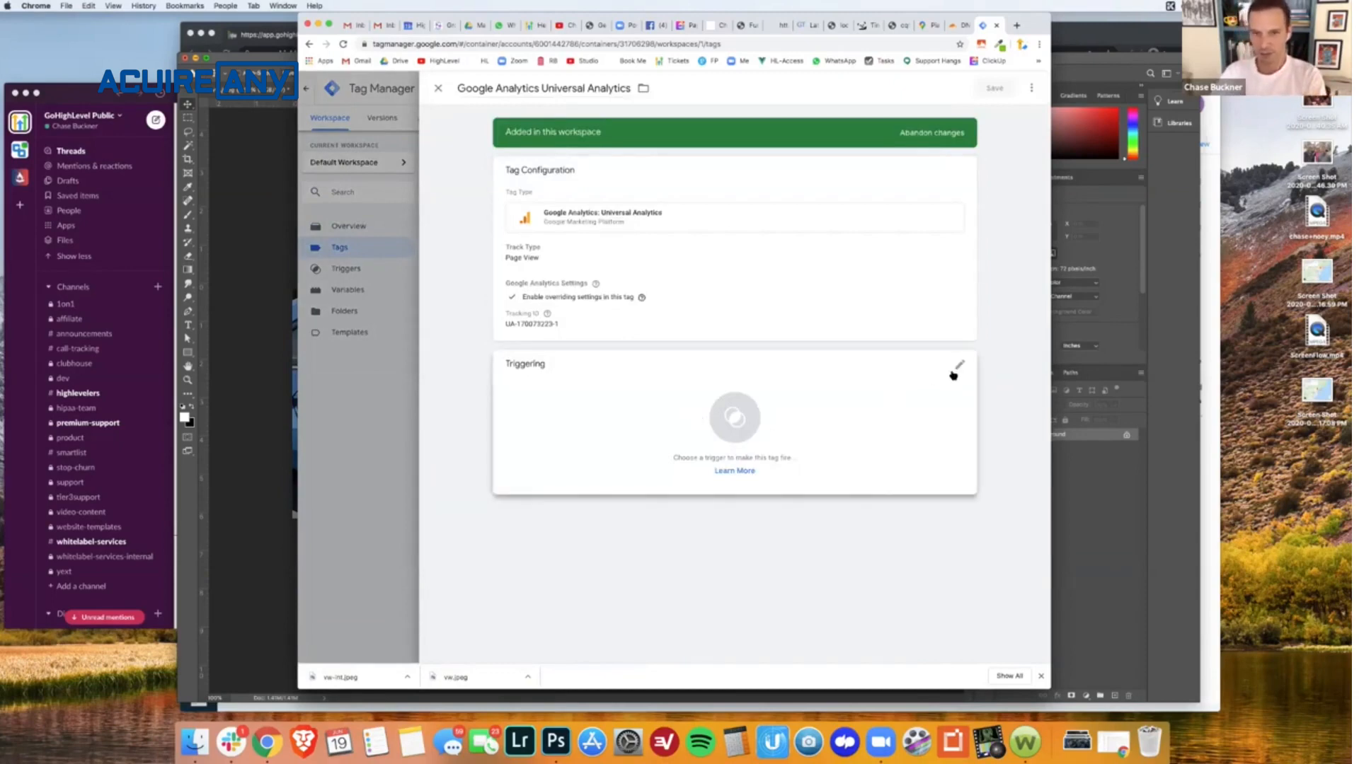
{"action": "left_click", "coordinate": [959, 368]}
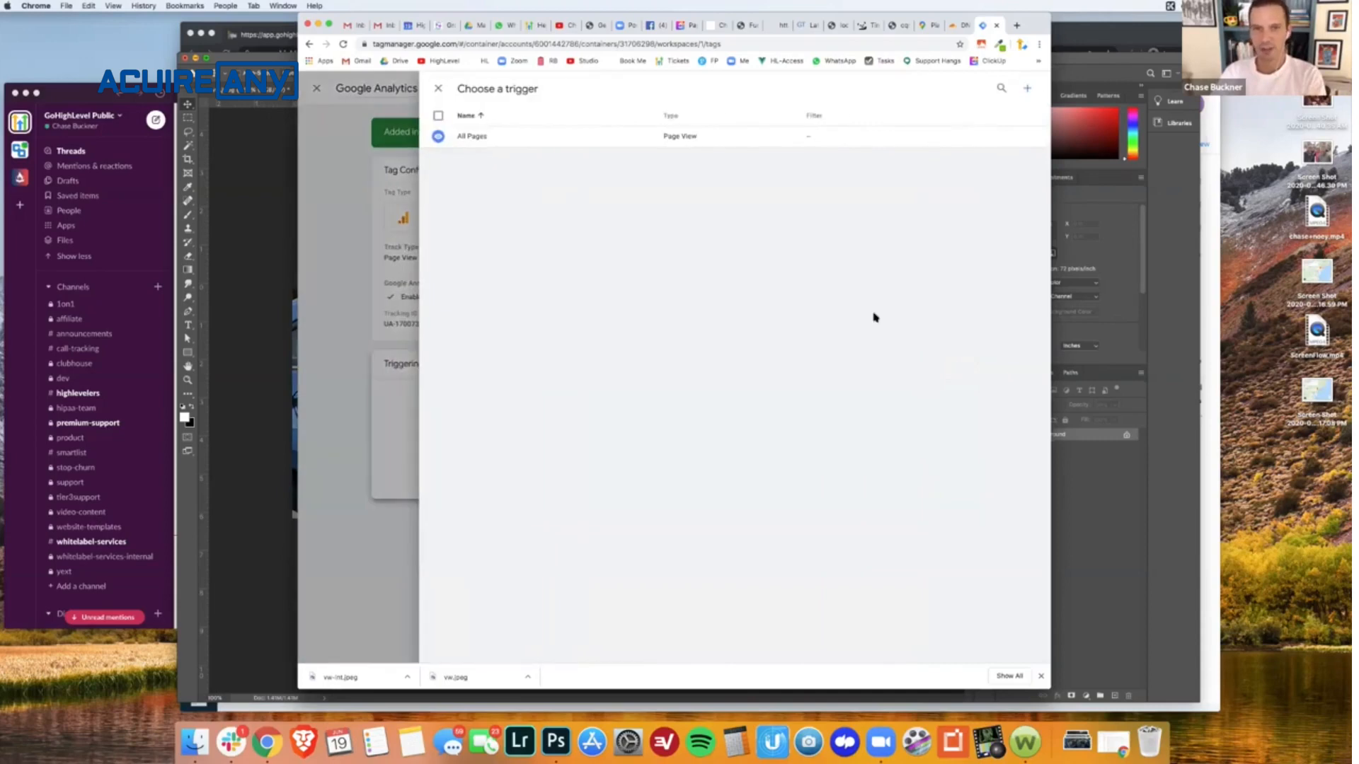
{"action": "left_click", "coordinate": [503, 139]}
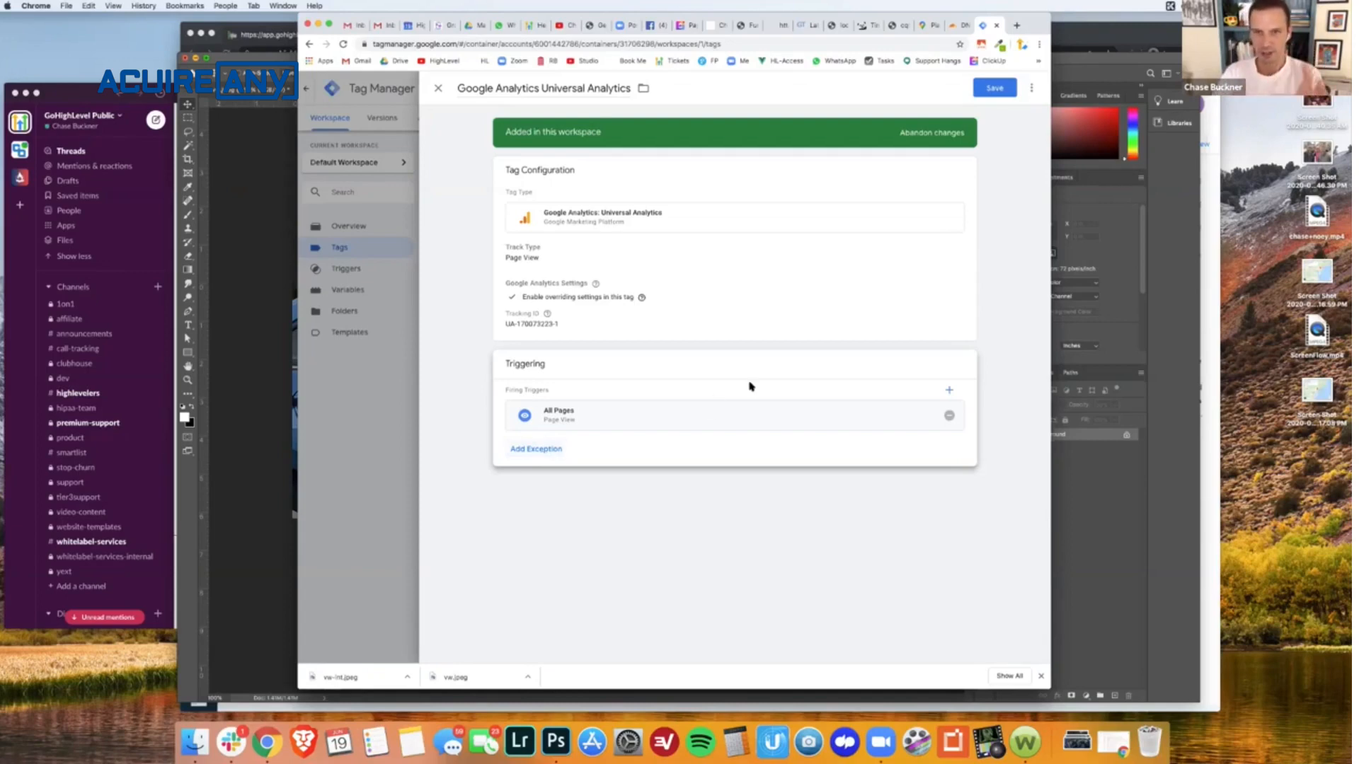
{"action": "left_click", "coordinate": [1003, 91]}
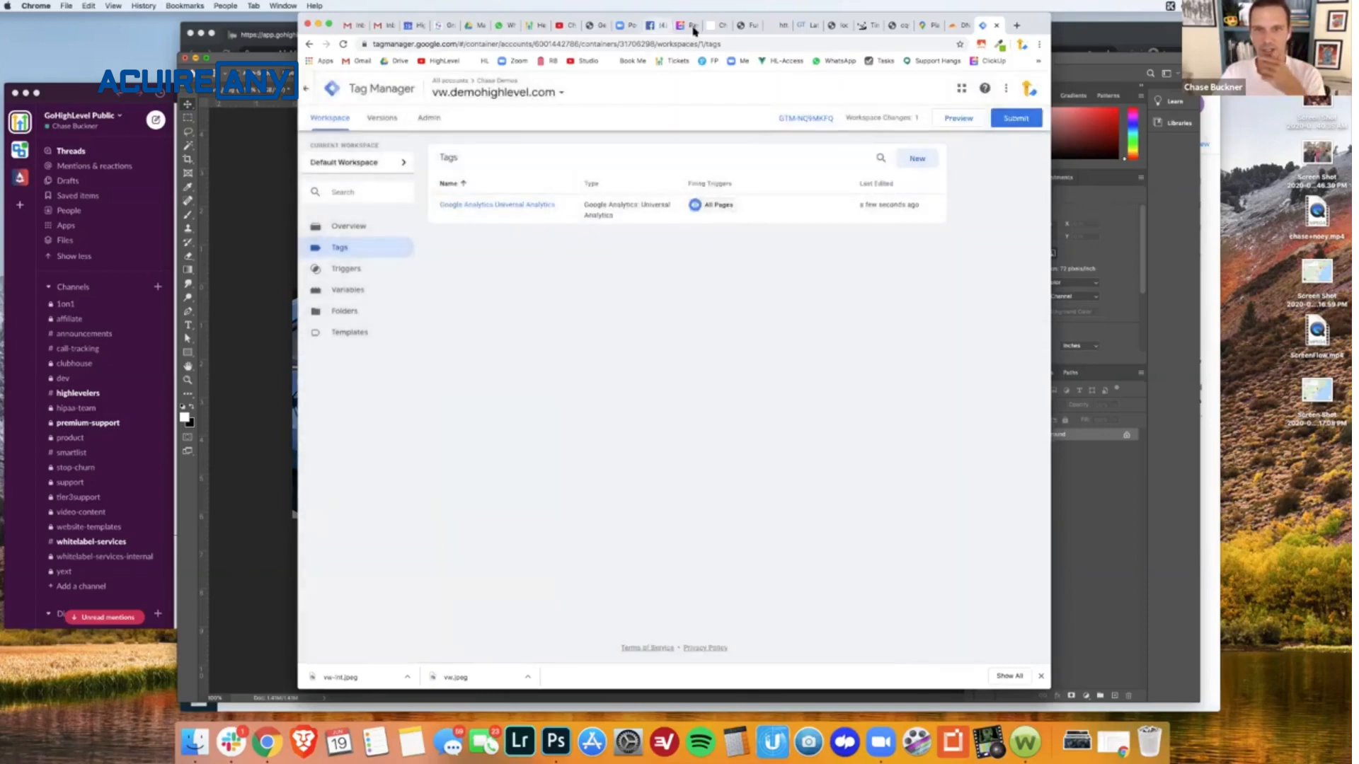
- Delete the leftover closing script tag and blank lines above the Facebook Pixel code in the page's header tracking code
{"action": "left_click", "coordinate": [739, 26]}
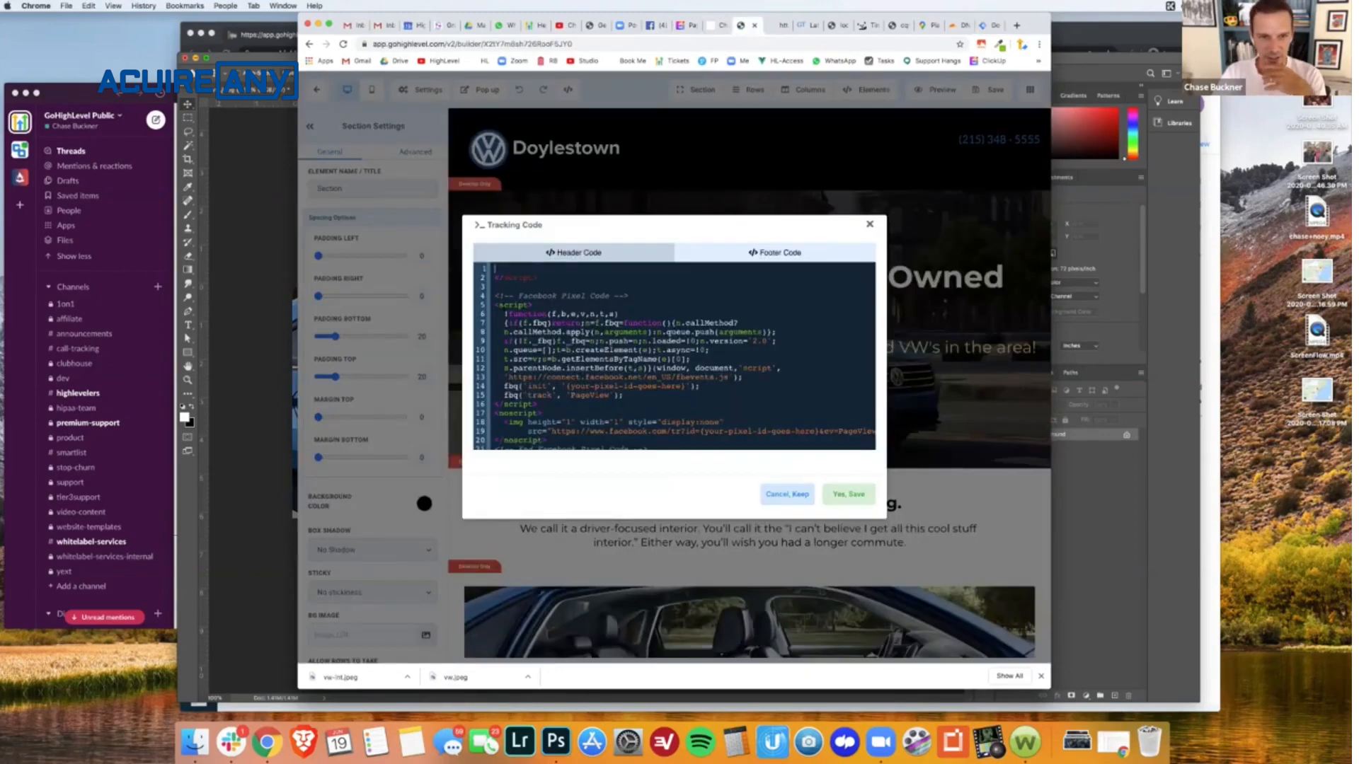
{"action": "left_click_drag", "start_coordinate": [534, 280], "coordinate": [496, 268]}
{"action": "key", "text": "BackSpace"}
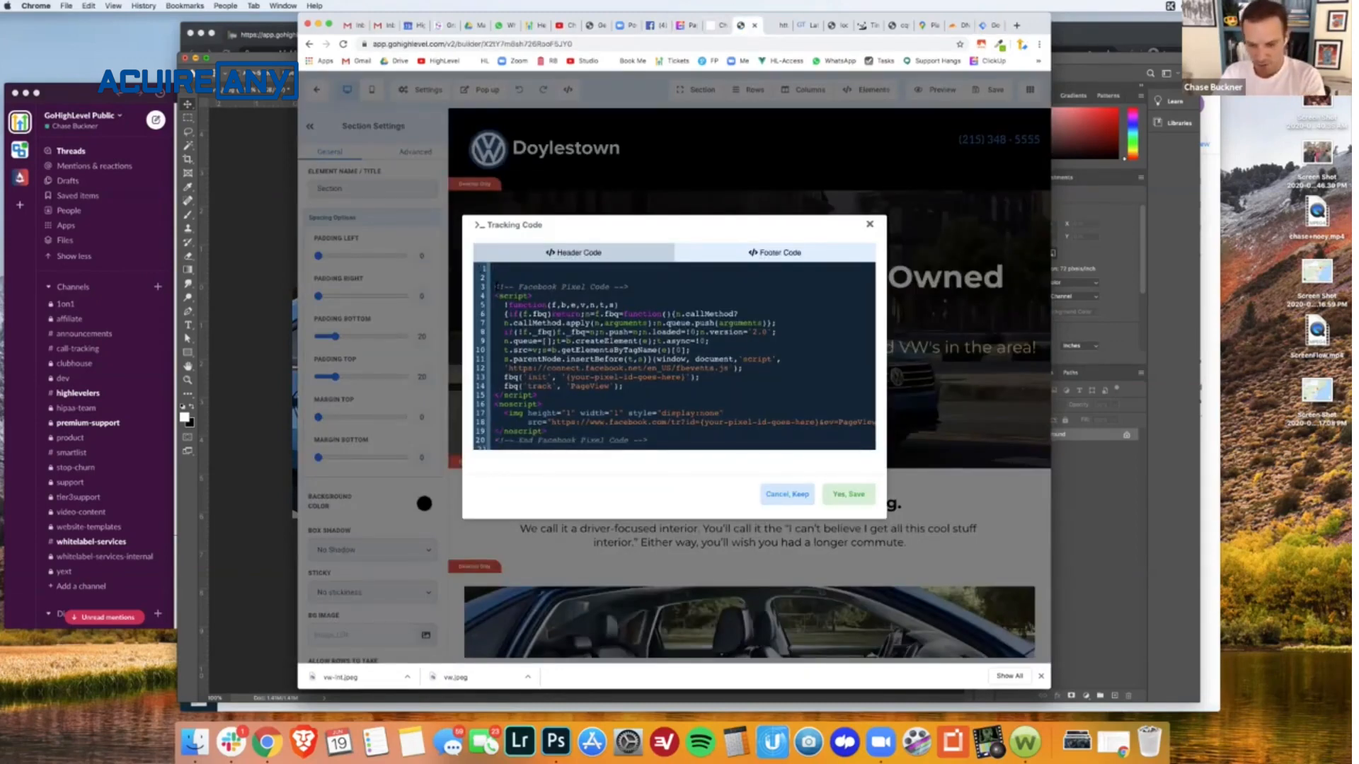
{"action": "key", "text": "BackSpace"}
{"action": "key", "text": "BackSpace"}
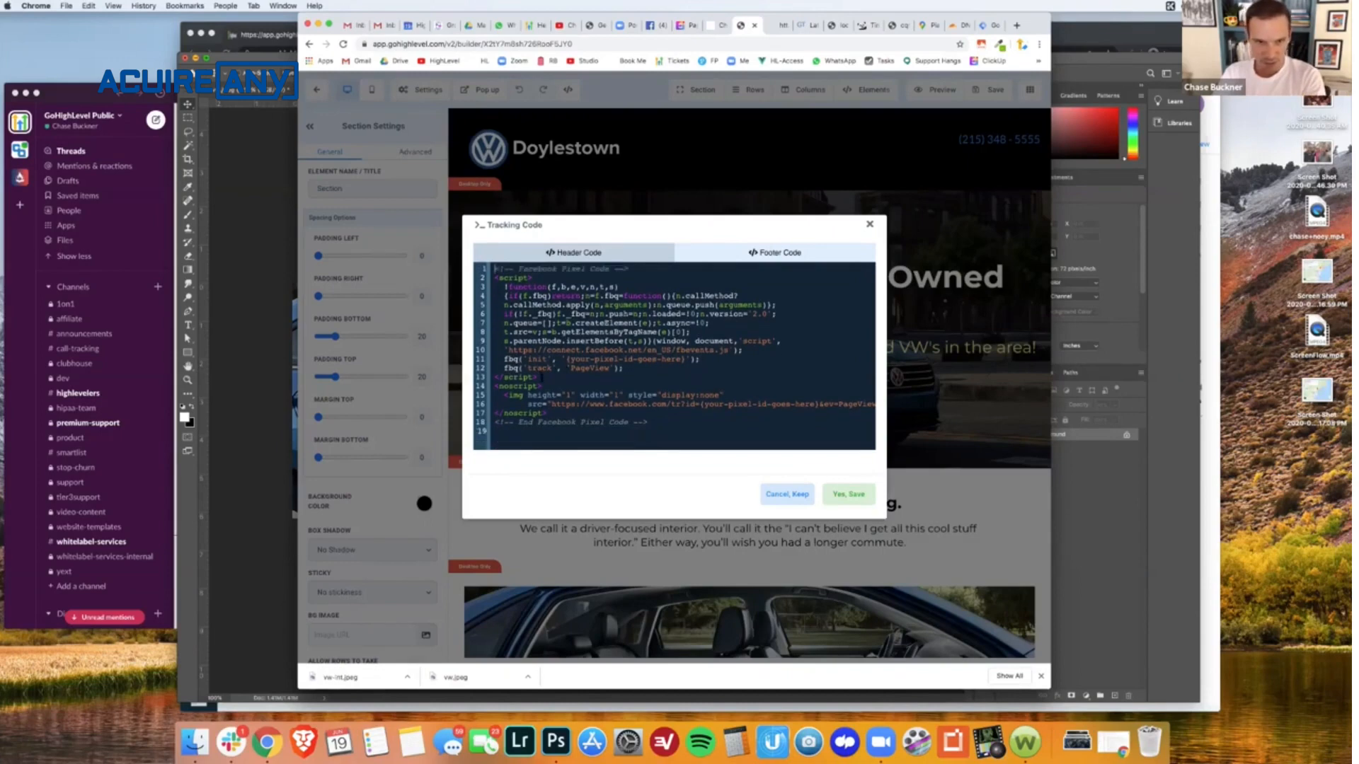
- Cut the Facebook Pixel code from the header tracking code and view the page's footer code
{"action": "left_click_drag", "start_coordinate": [650, 422], "coordinate": [518, 261]}
{"action": "key", "text": "BackSpace"}
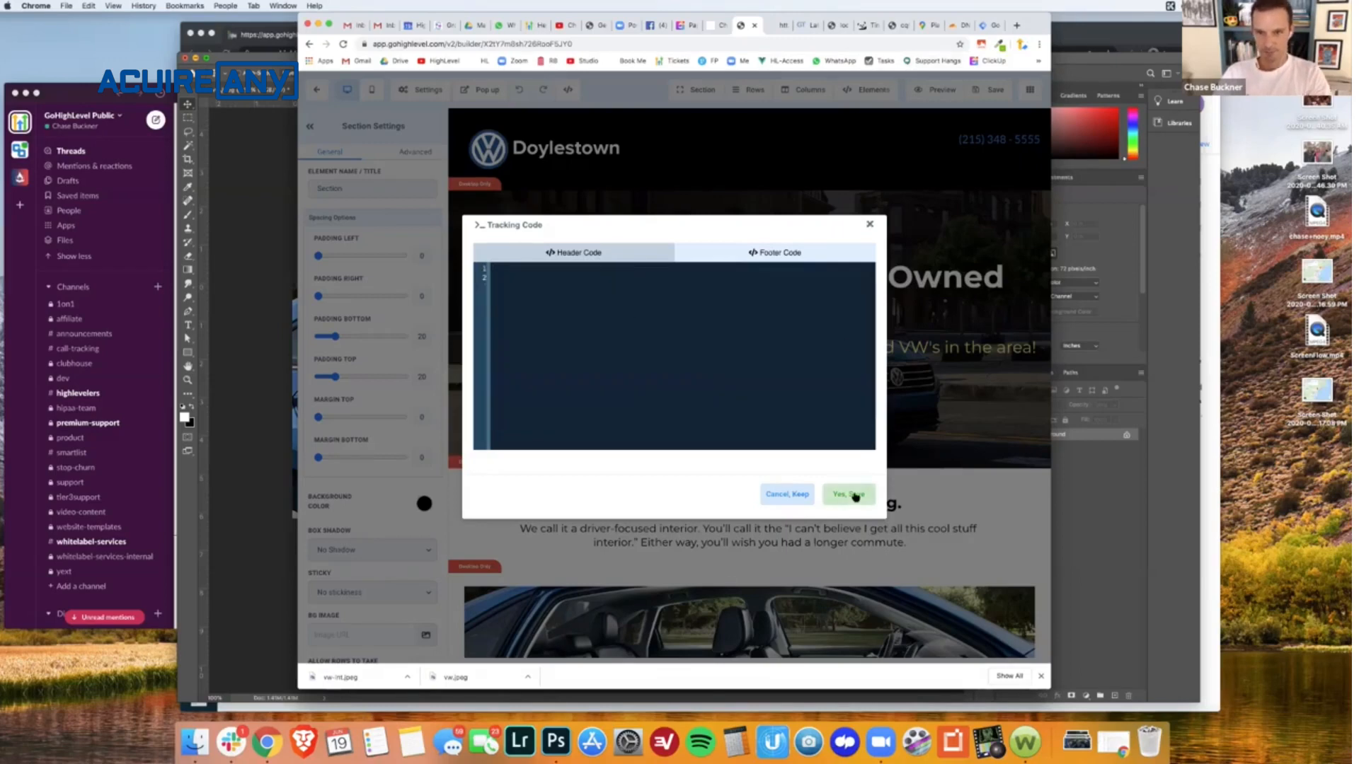
{"action": "key", "text": "super+v"}
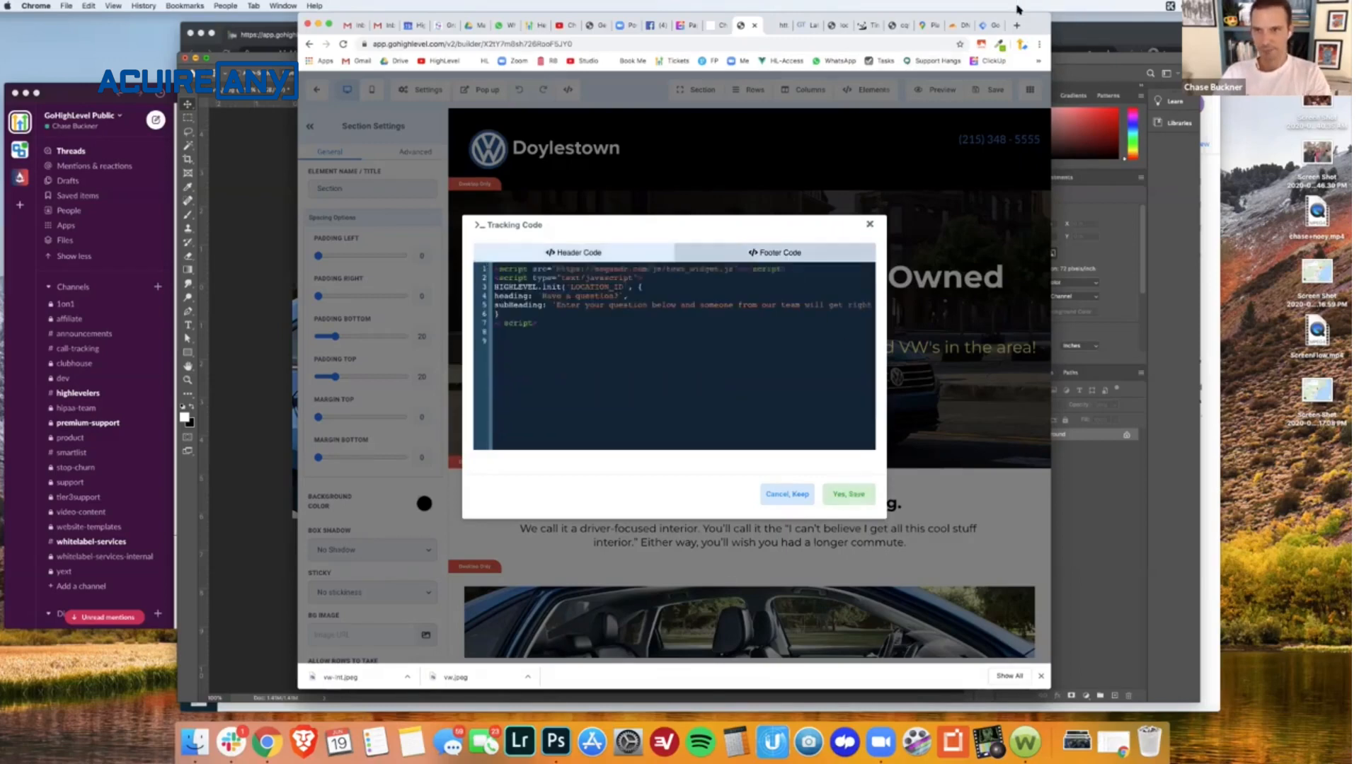
- Create a new Custom HTML tag in Google Tag Manager and paste the Facebook Pixel code as its HTML
{"action": "left_click", "coordinate": [987, 25]}
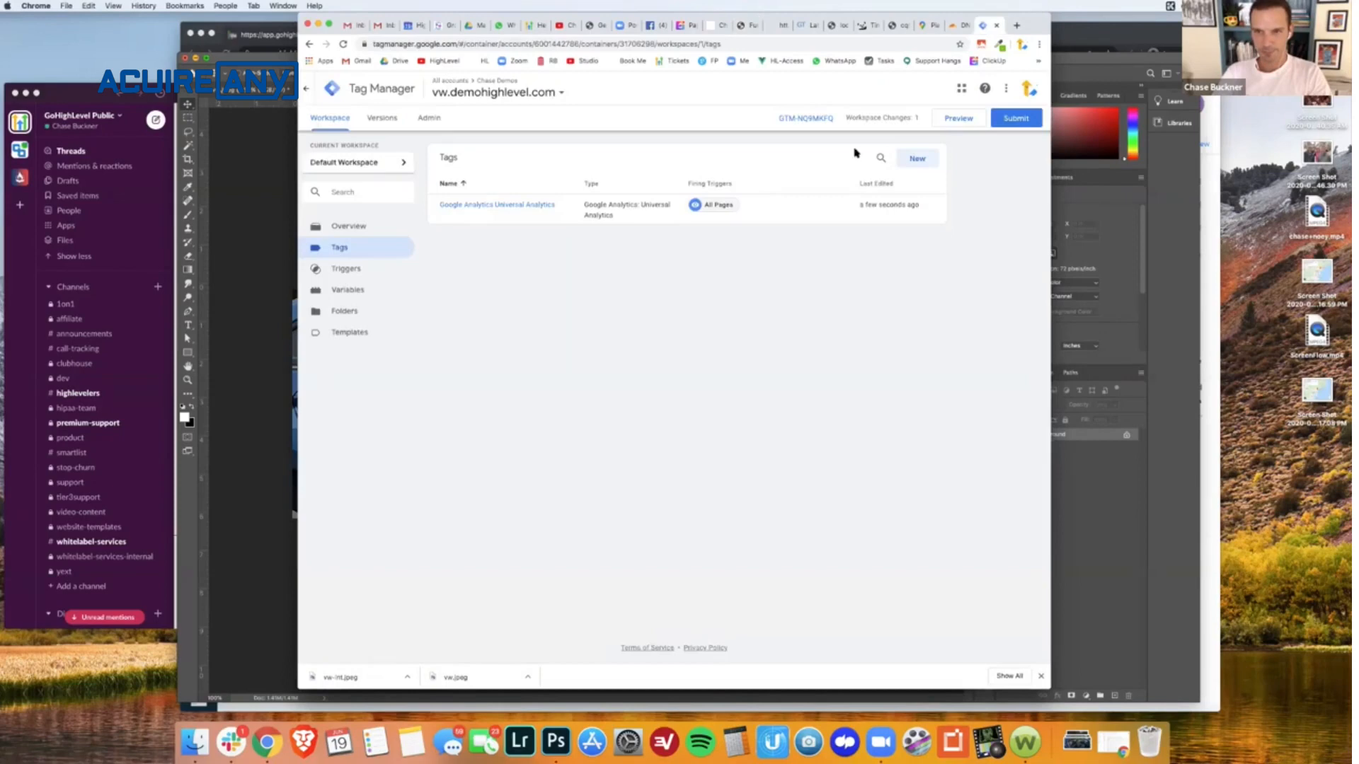
{"action": "left_click", "coordinate": [917, 164]}
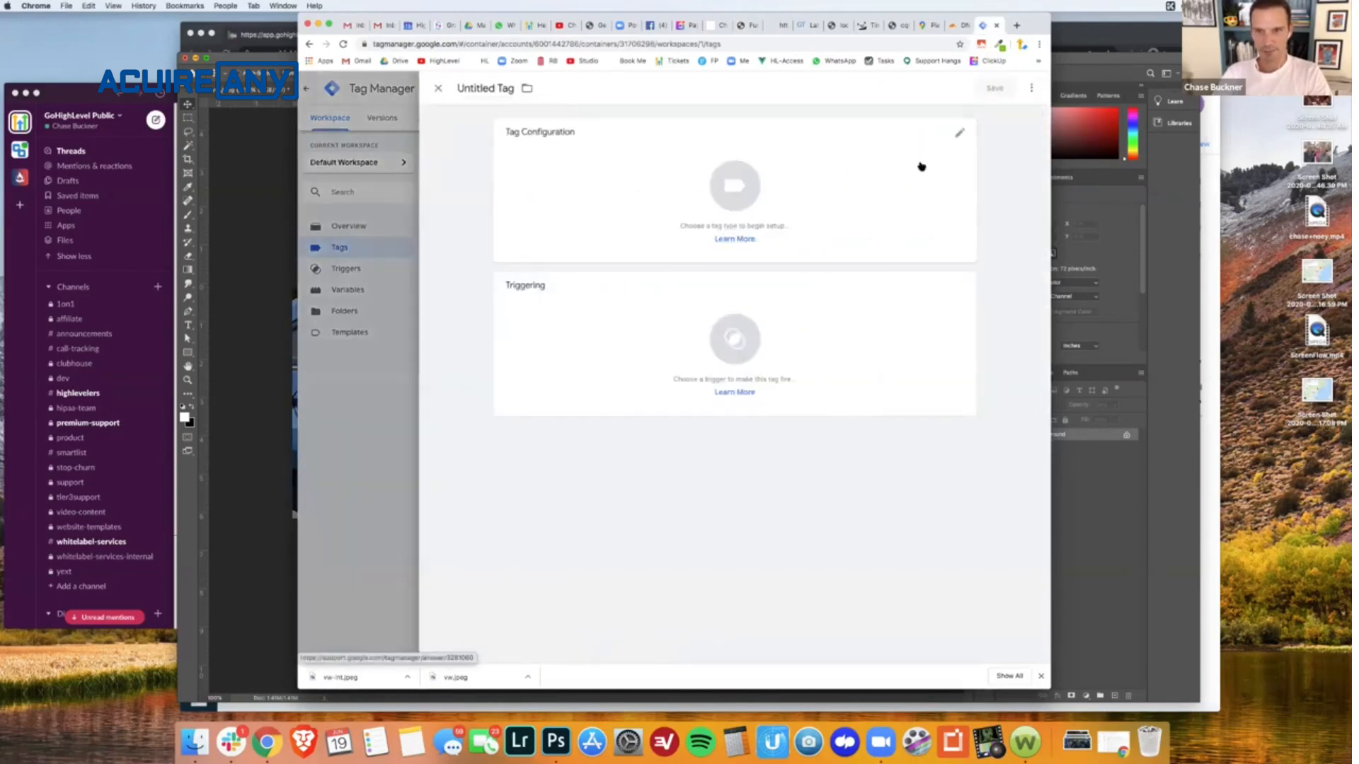
{"action": "left_click", "coordinate": [961, 130]}
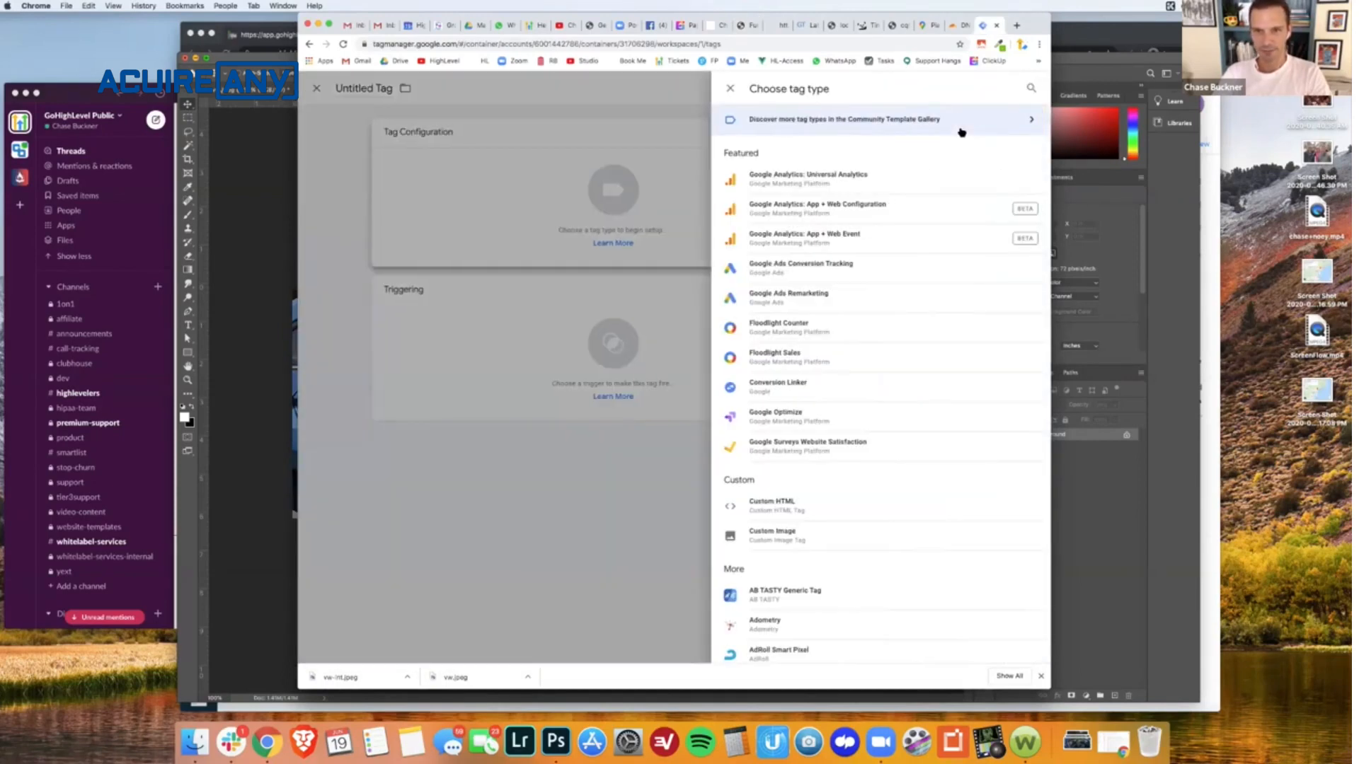
{"action": "scroll", "coordinate": [932, 333], "scroll_direction": "down", "scroll_amount": 1}
{"action": "scroll", "coordinate": [933, 331], "scroll_direction": "down", "scroll_amount": 20}
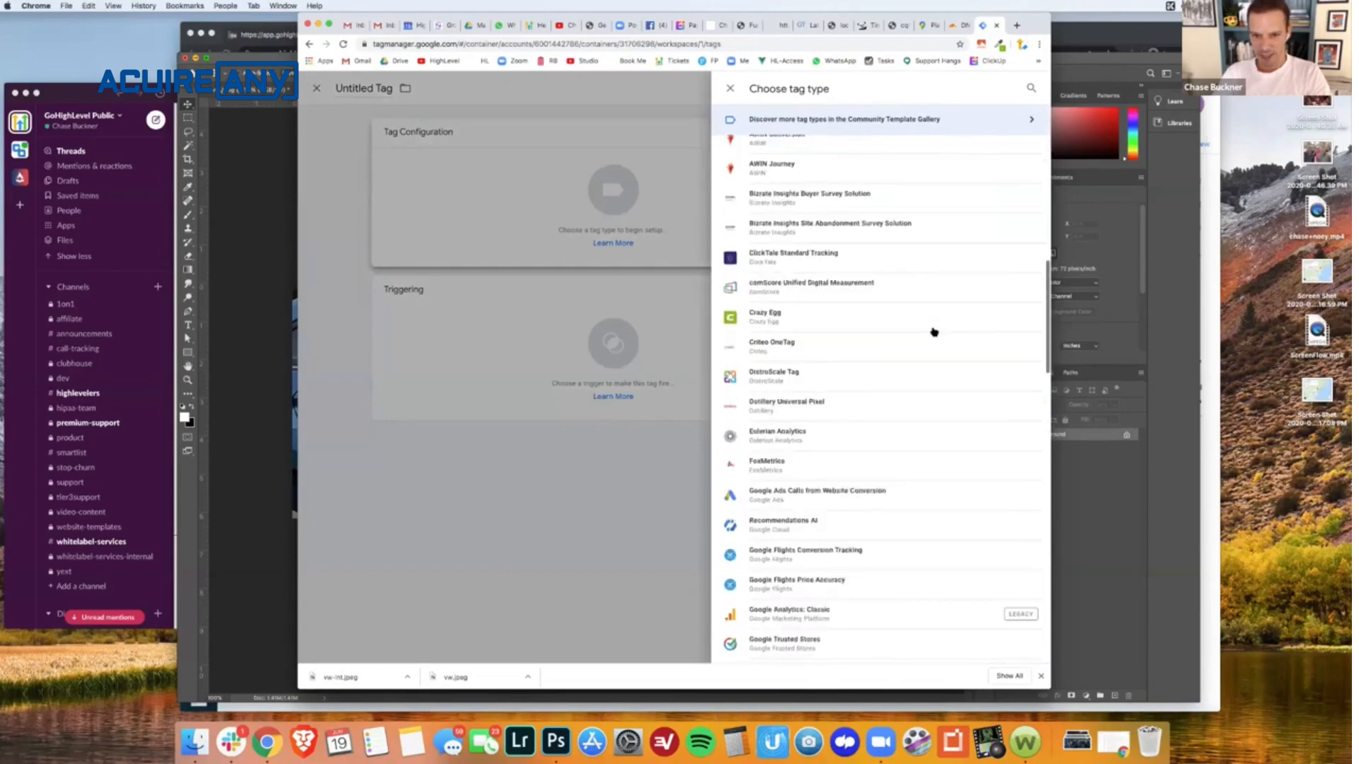
{"action": "scroll", "coordinate": [933, 332], "scroll_direction": "down", "scroll_amount": 5}
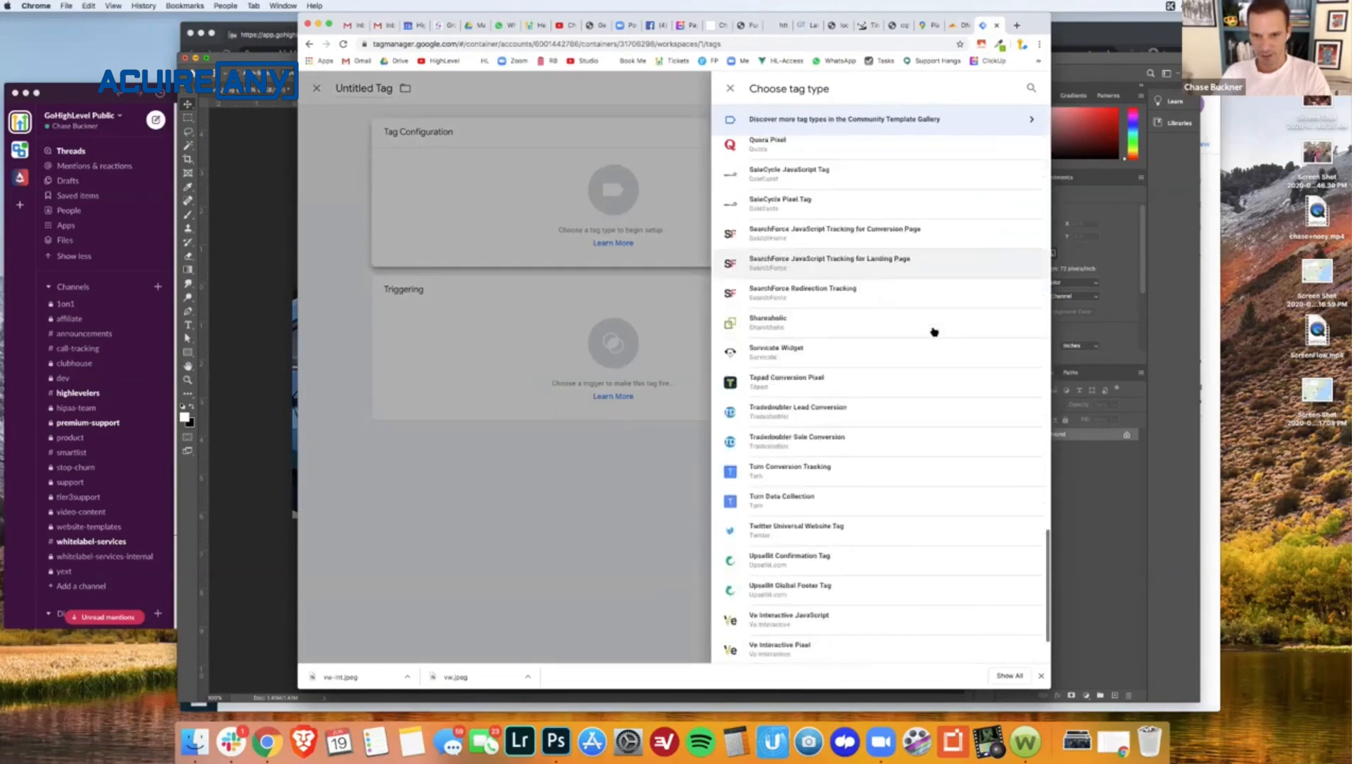
{"action": "scroll", "coordinate": [934, 331], "scroll_direction": "up", "scroll_amount": 20}
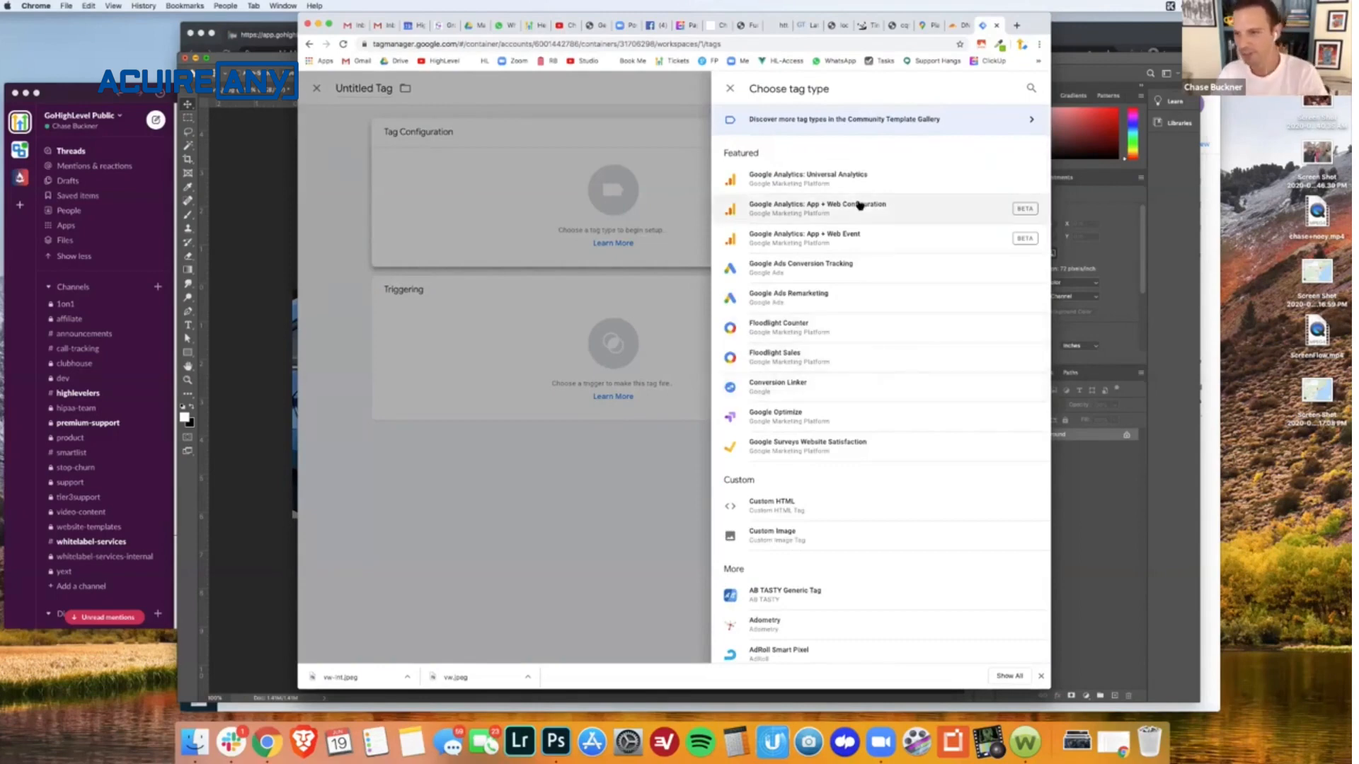
{"action": "left_click", "coordinate": [788, 499]}
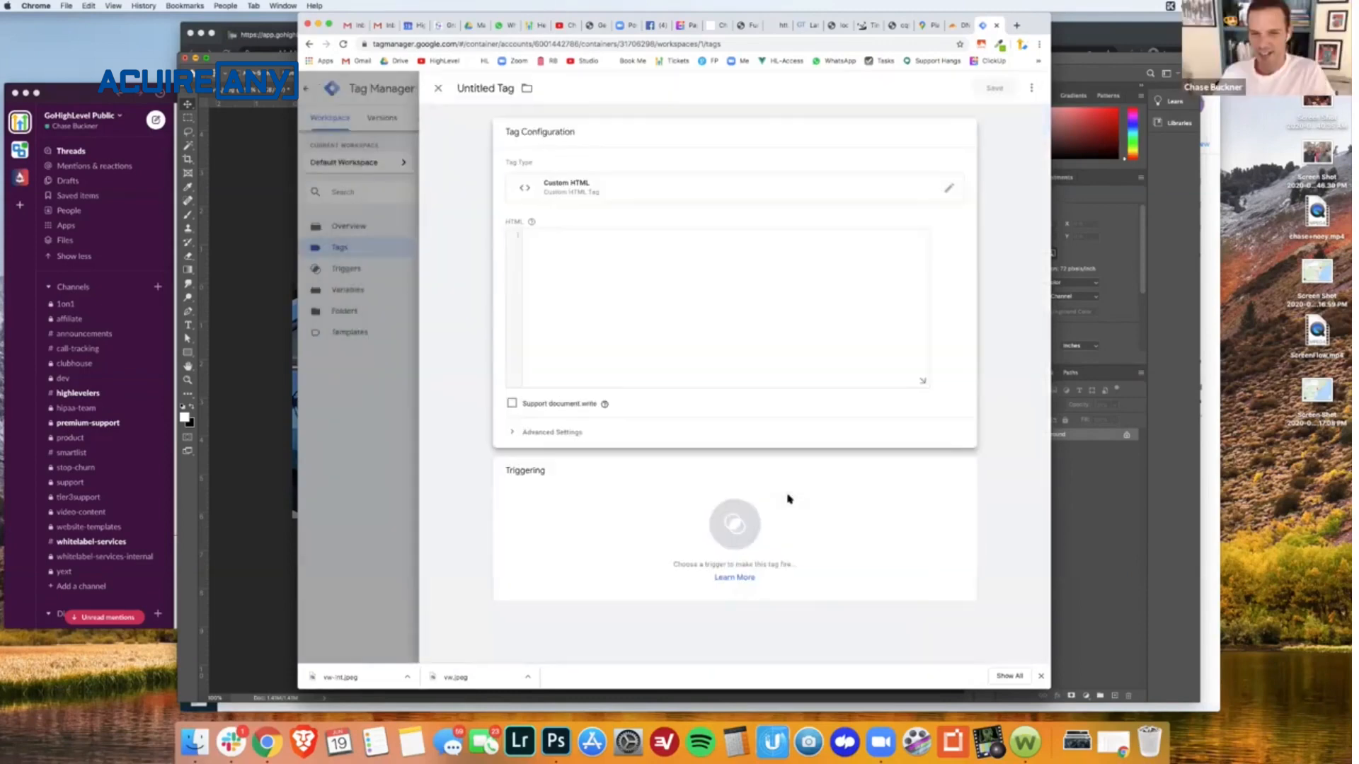
{"action": "left_click", "coordinate": [713, 278]}
{"action": "type", "text": "<!-- Facebook Pixel Code --> <script>   !function(f,b,e,v,n,t,s)   {if(f.fbq)return;n=f.fbq=function(){n.callMethod? n.callMethod.apply(n,arguments):n.queue.push(arguments)};   if(!f._fbq)f._fbq=n;n.push=n;n.loaded=!0;n.version='2.0'; n.queue=[];t=b.createElement(e);t.async=!0;   t.src=v;s=b.getElementsByTagName(e)[0];   s.parentNode.insertBefore(t,s)}(window, document, 'script',   'https://connect.facebook.net/en_US/fbevents.js');   fbq('init', '{your-pixel-id-goes-here}');   fbq('track', 'PageView'); </script> <noscript>   <img height=\"1\" width=\"1\" style=\"display:none\"        src=\"https://www.facebook.com/tr?id={your-pixel-id-goes-here}&ev=PageView&noscript=1\"/> </noscript> <!-- End Facebook Pixel Code -->"}
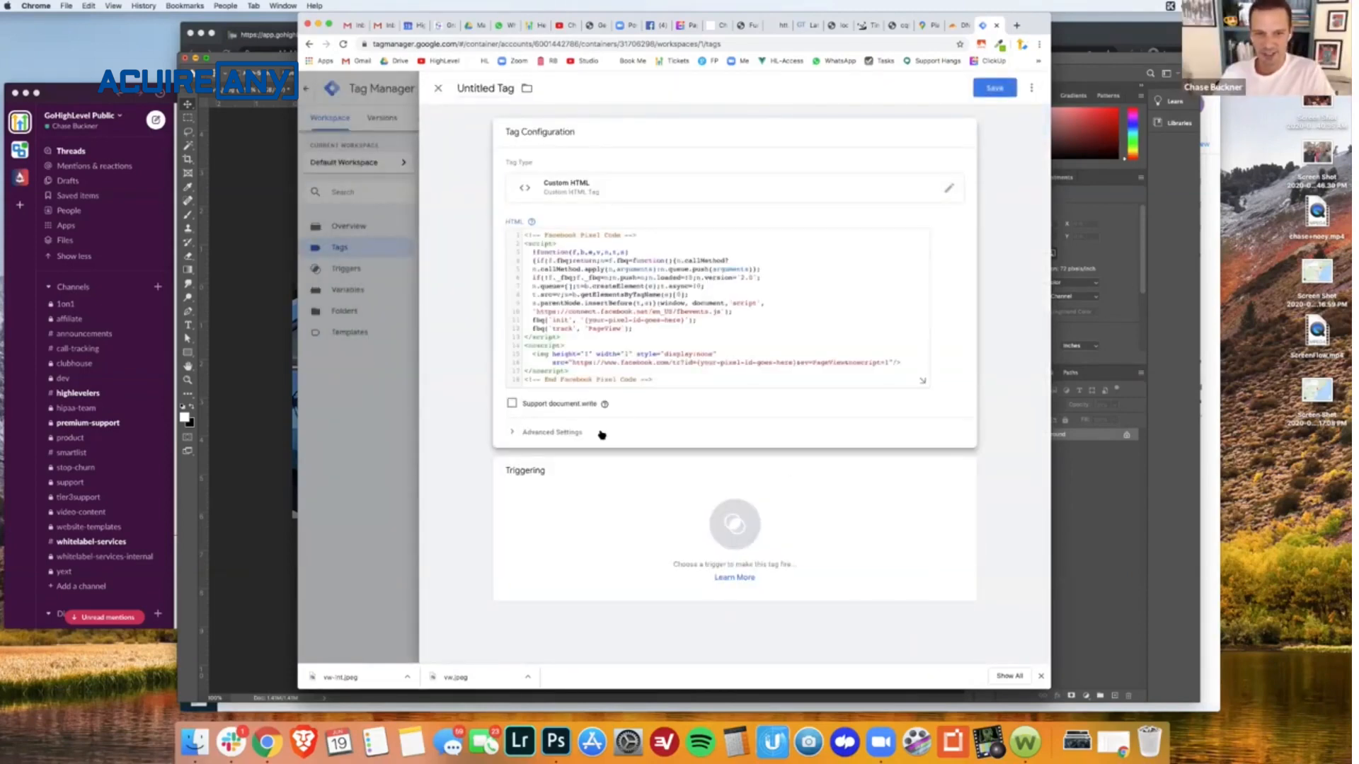
- Set the Facebook Pixel tag's firing priority to 100 in its advanced settings
{"action": "left_click", "coordinate": [601, 435]}
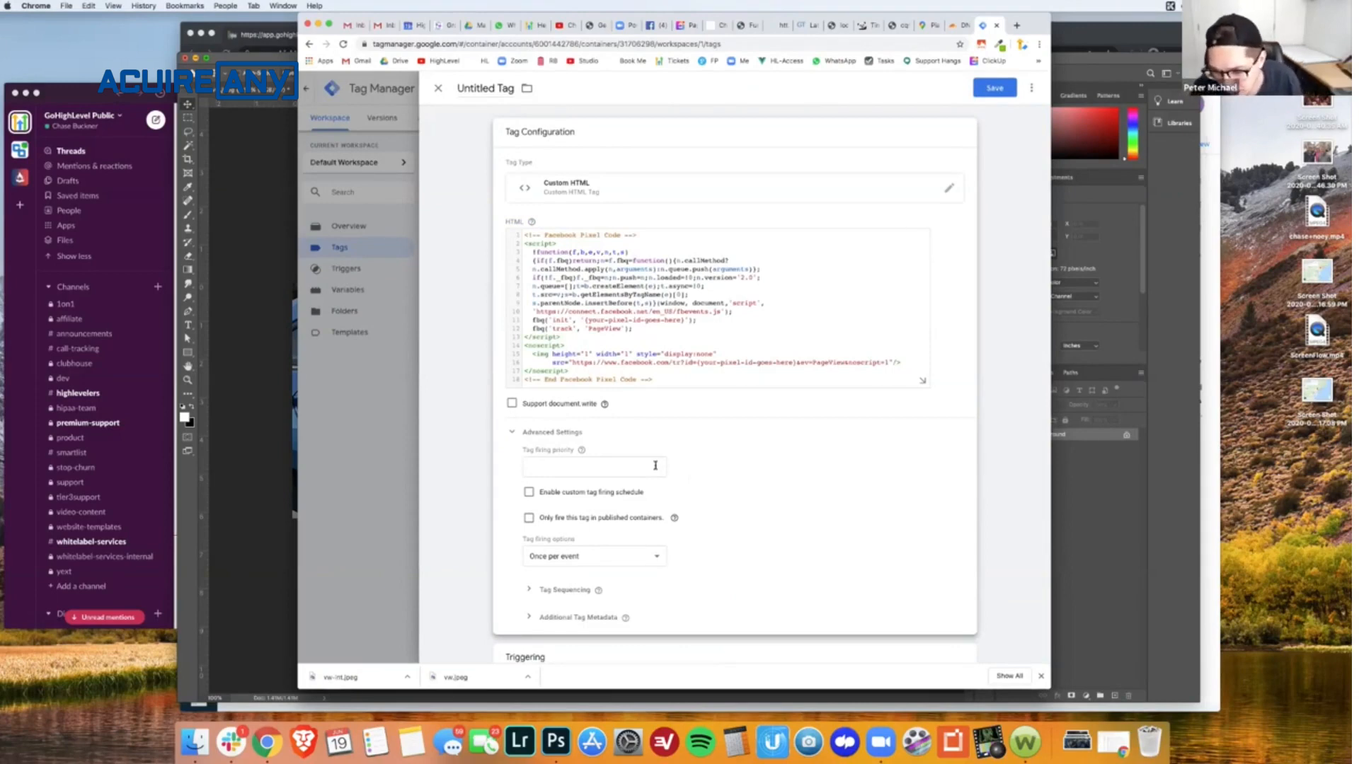
{"action": "mouse_move", "coordinate": [578, 451]}
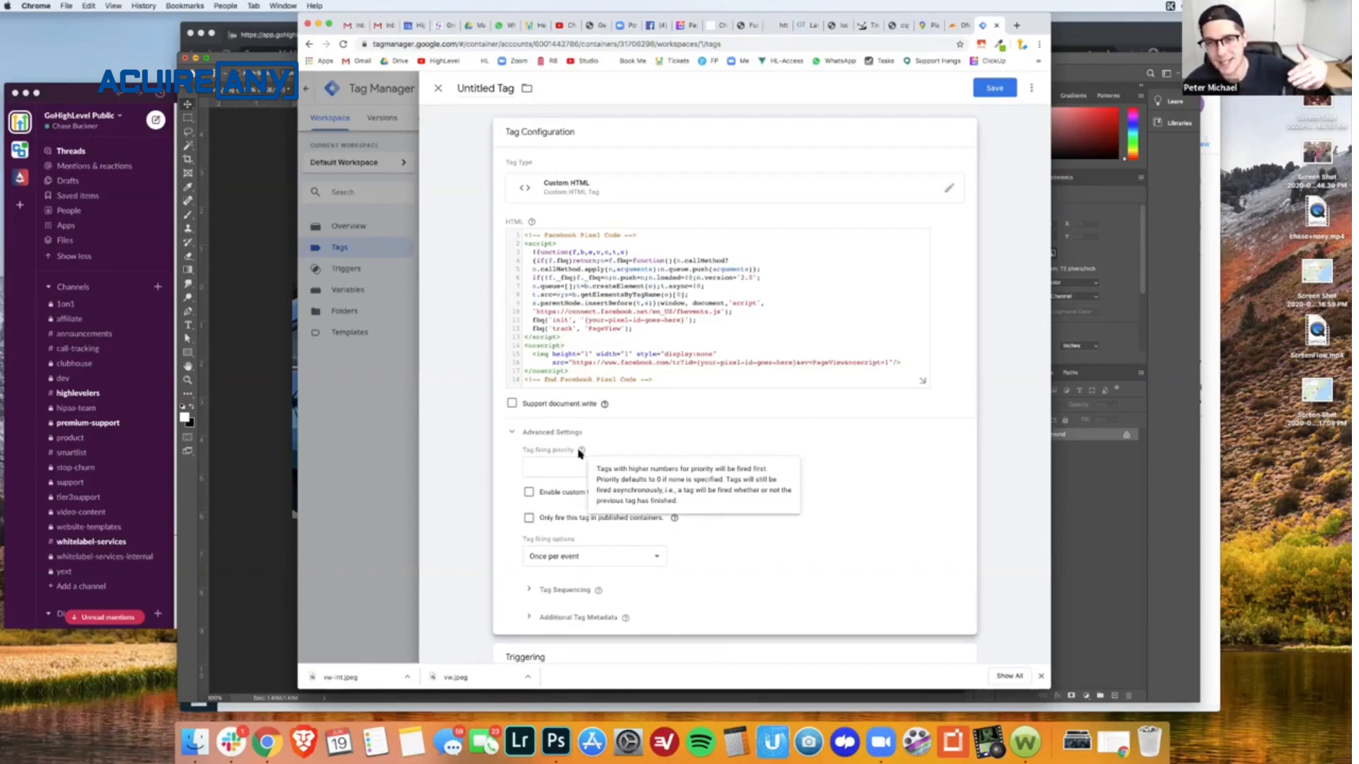
{"action": "left_click", "coordinate": [564, 466]}
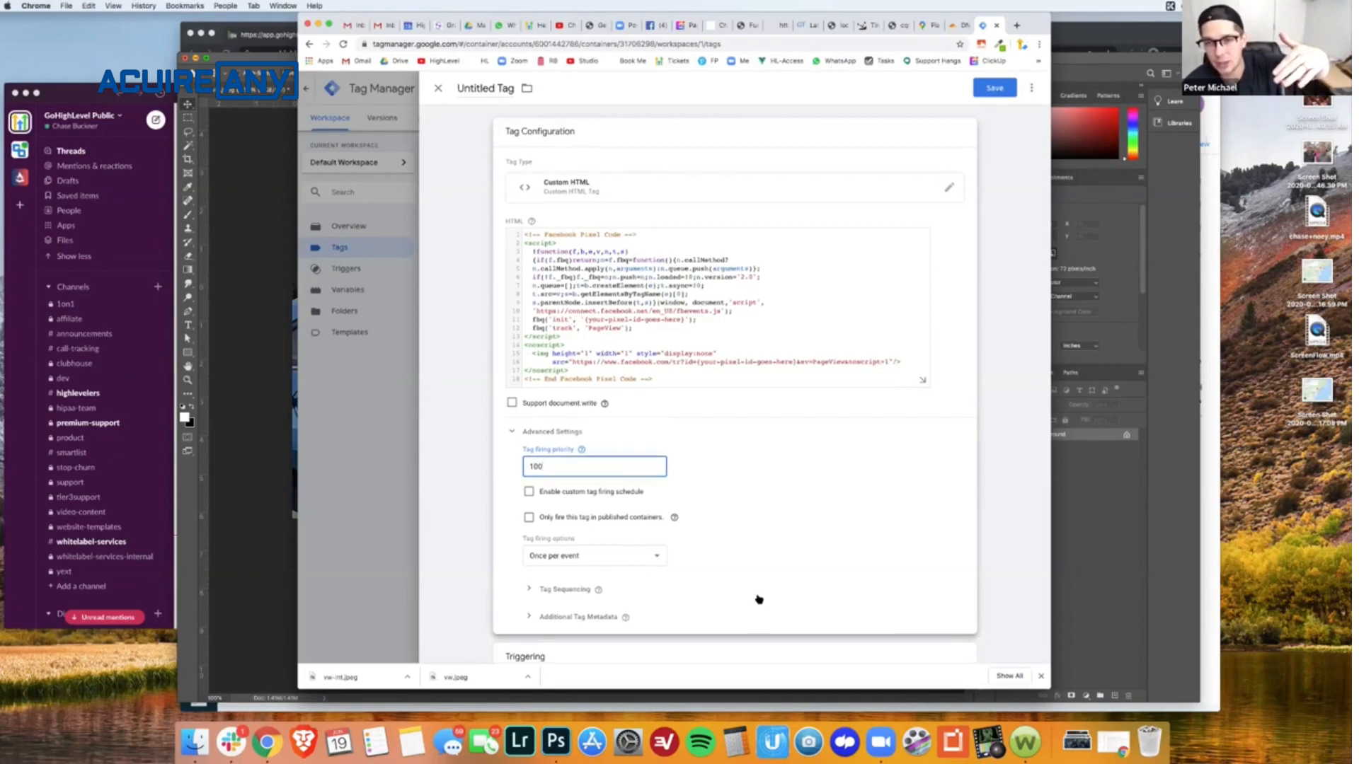
{"action": "scroll", "coordinate": [756, 598], "scroll_direction": "down", "scroll_amount": 2}
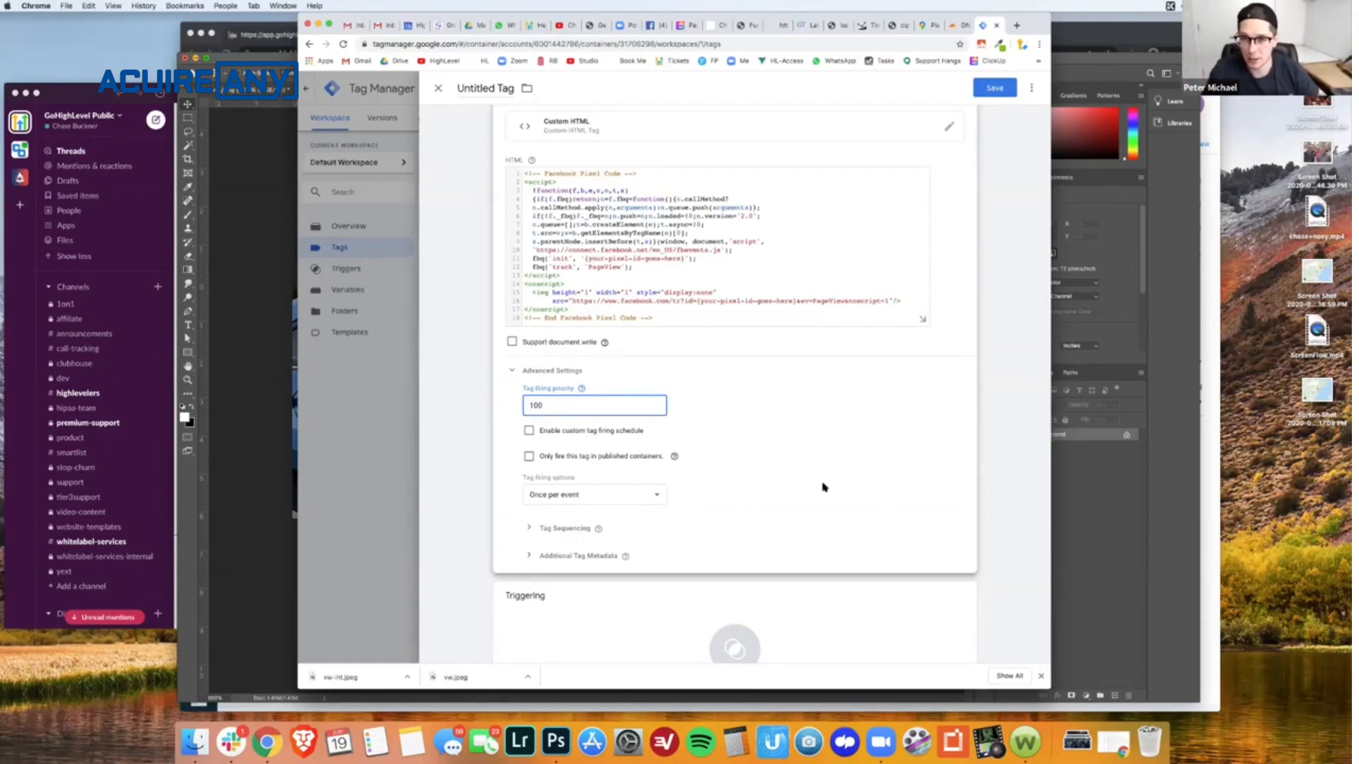
{"action": "scroll", "coordinate": [823, 487], "scroll_direction": "up", "scroll_amount": 1}
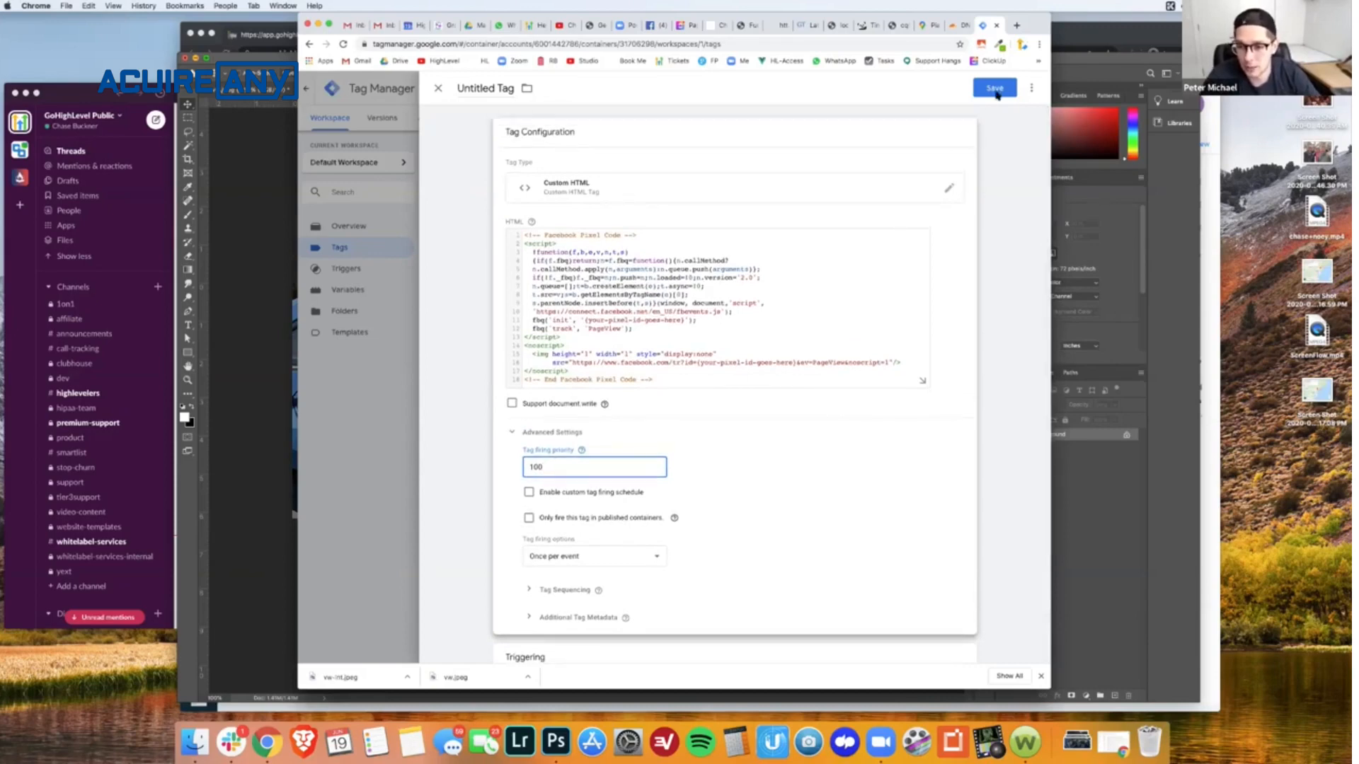
- Add the All Pages firing trigger to the pixel tag and save the tag as Facebook Pixel
{"action": "scroll", "coordinate": [874, 360], "scroll_direction": "down", "scroll_amount": 3}
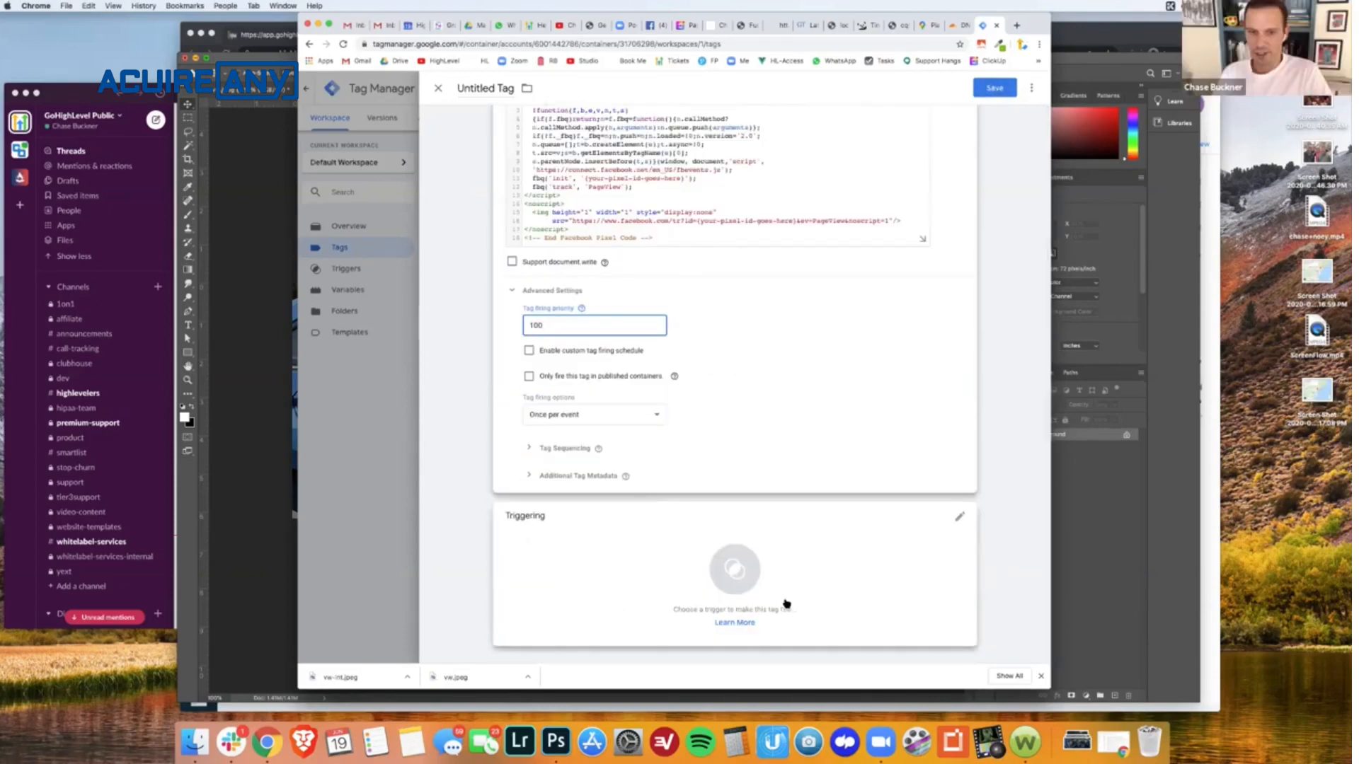
{"action": "left_click", "coordinate": [957, 522]}
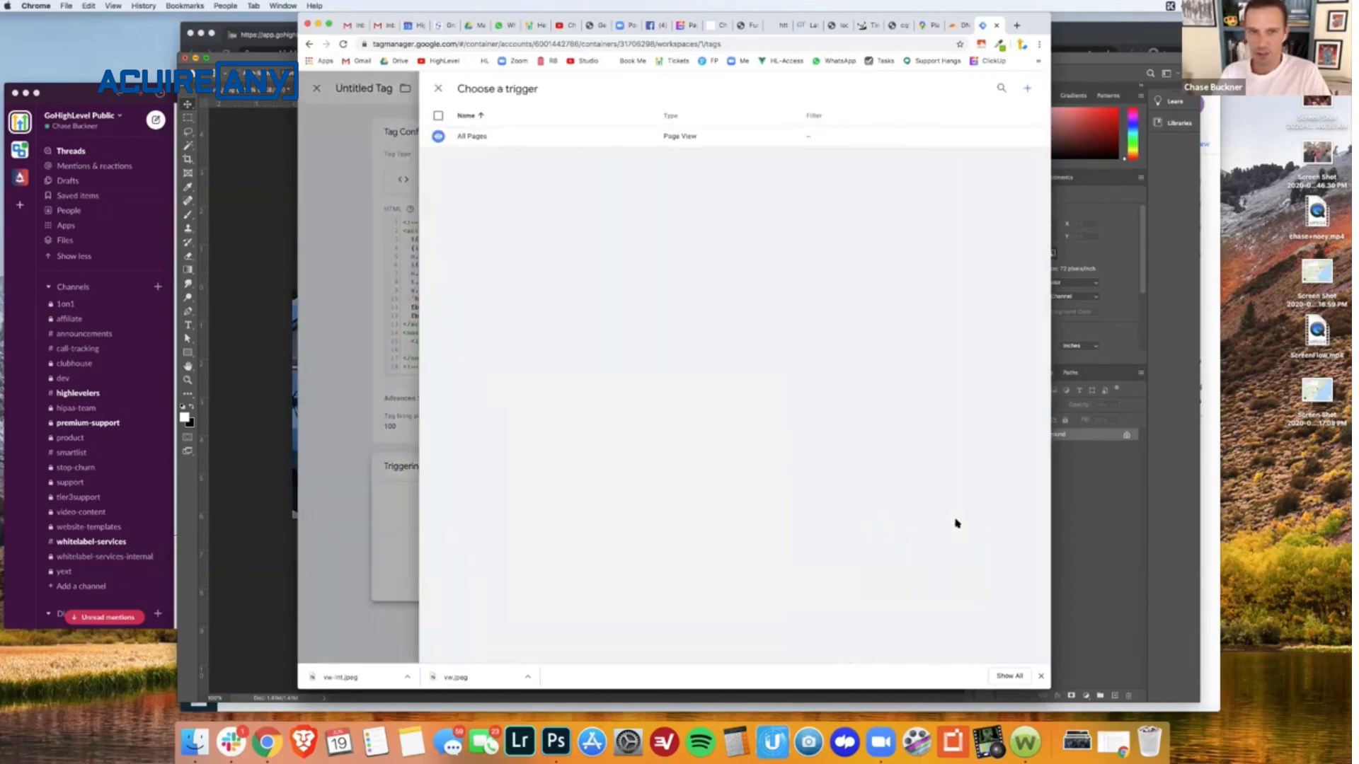
{"action": "left_click", "coordinate": [1027, 90]}
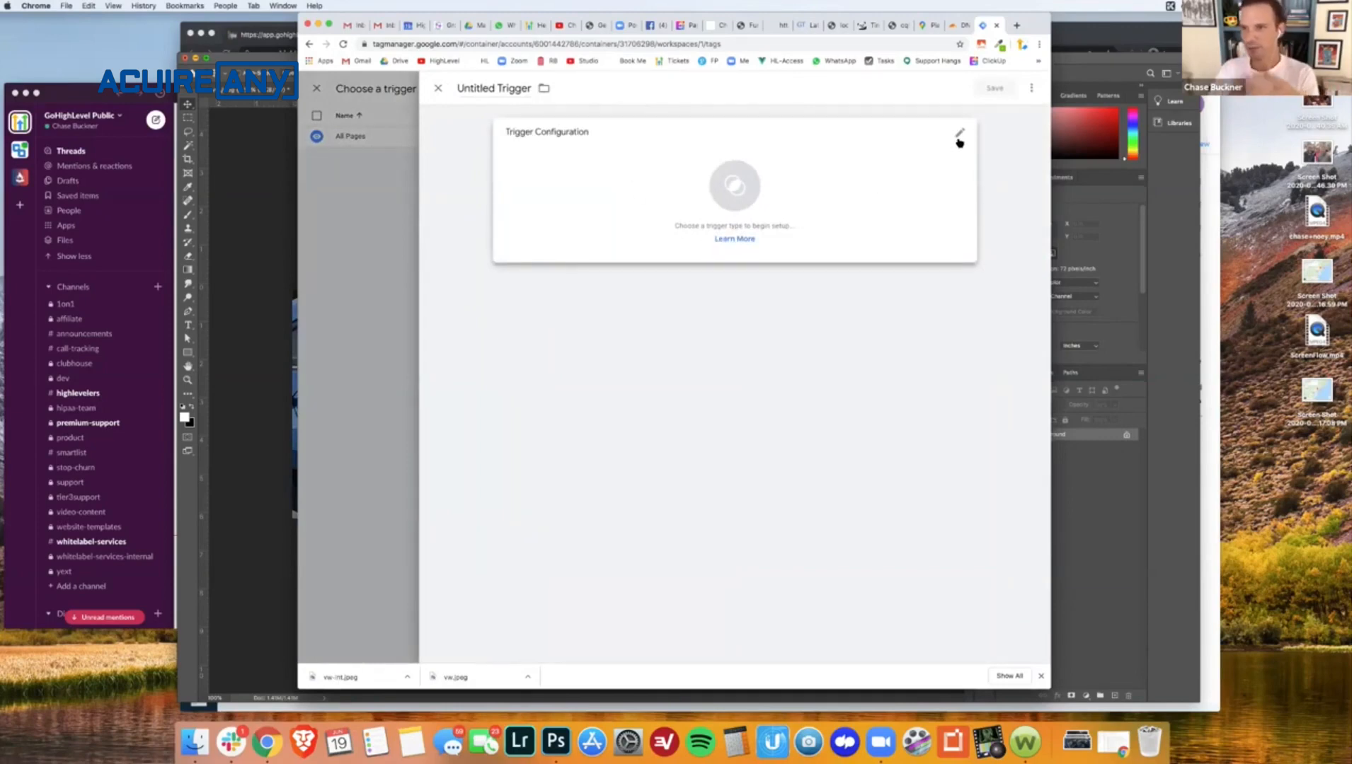
{"action": "left_click", "coordinate": [439, 89]}
{"action": "left_click", "coordinate": [583, 142]}
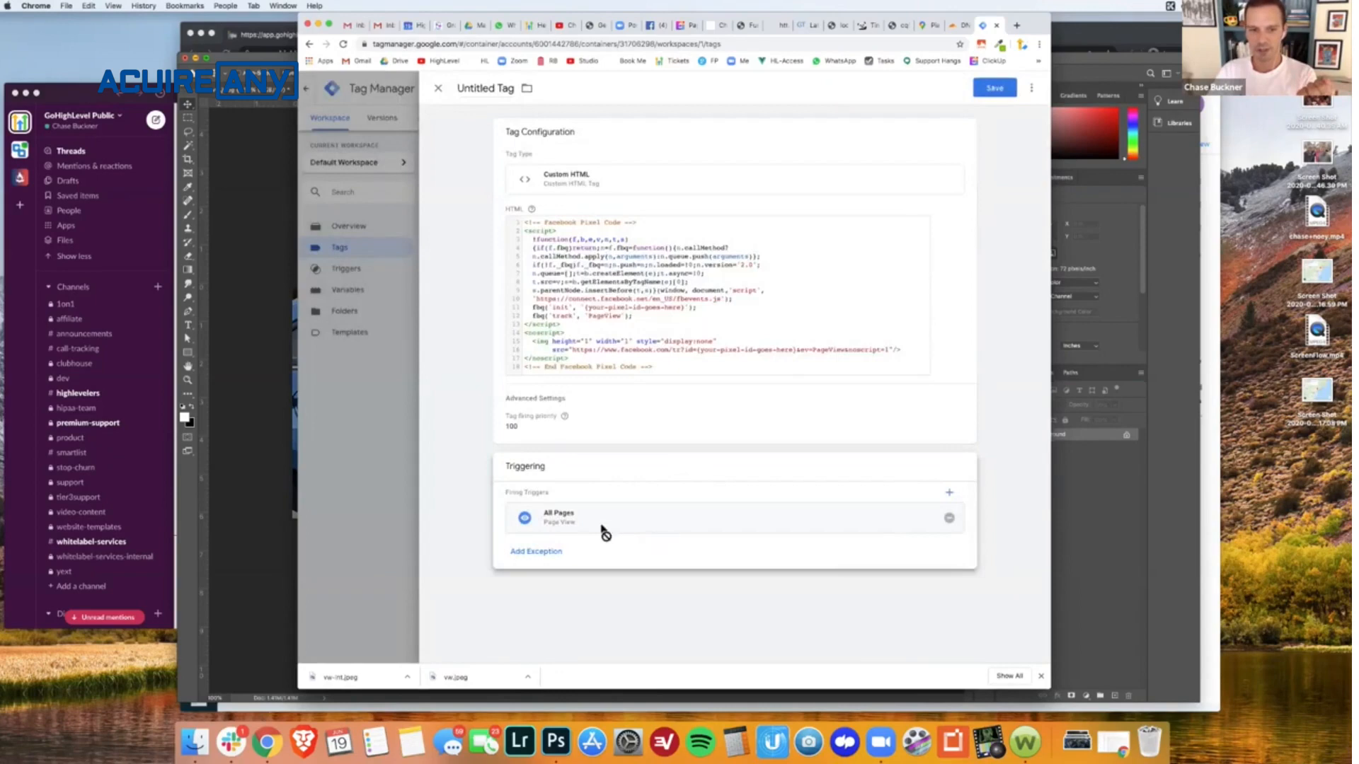
{"action": "left_click", "coordinate": [1001, 92]}
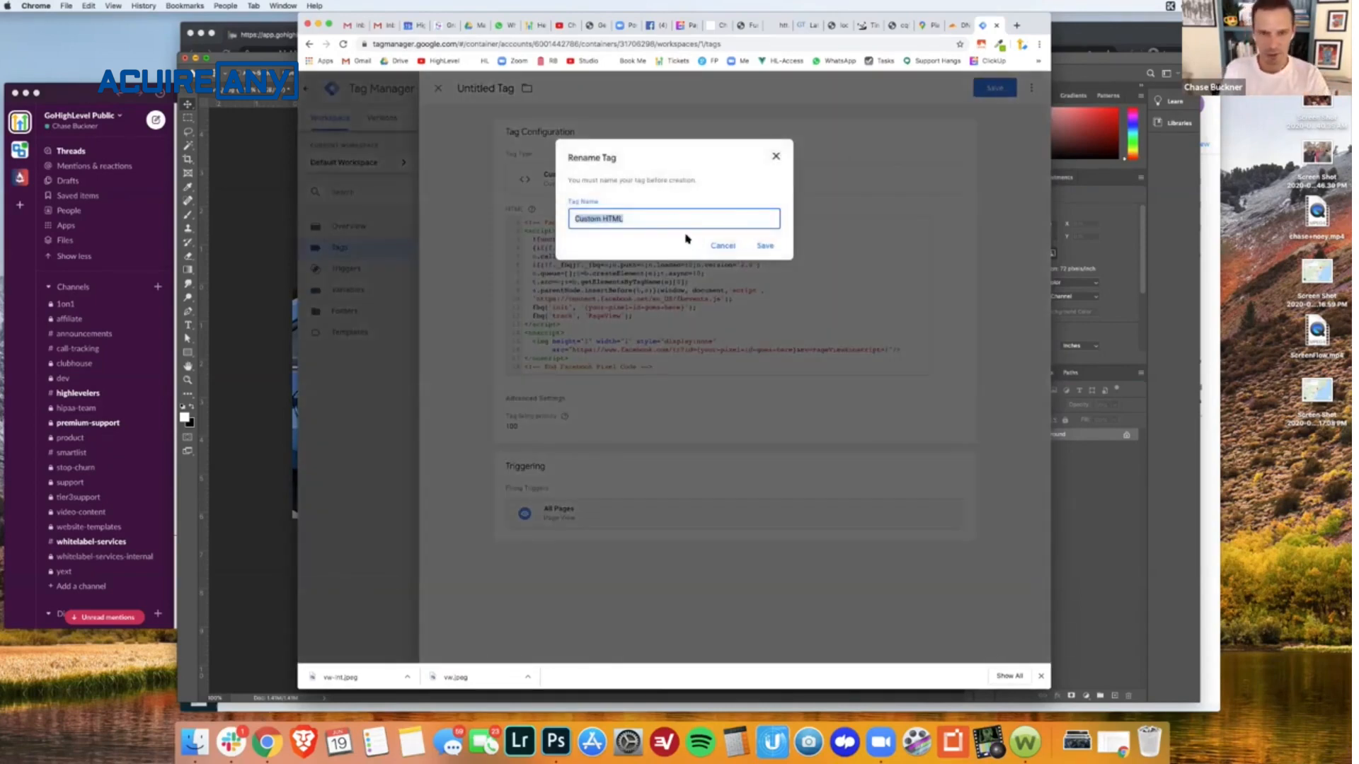
{"action": "type", "text": "Facebook Pixel"}
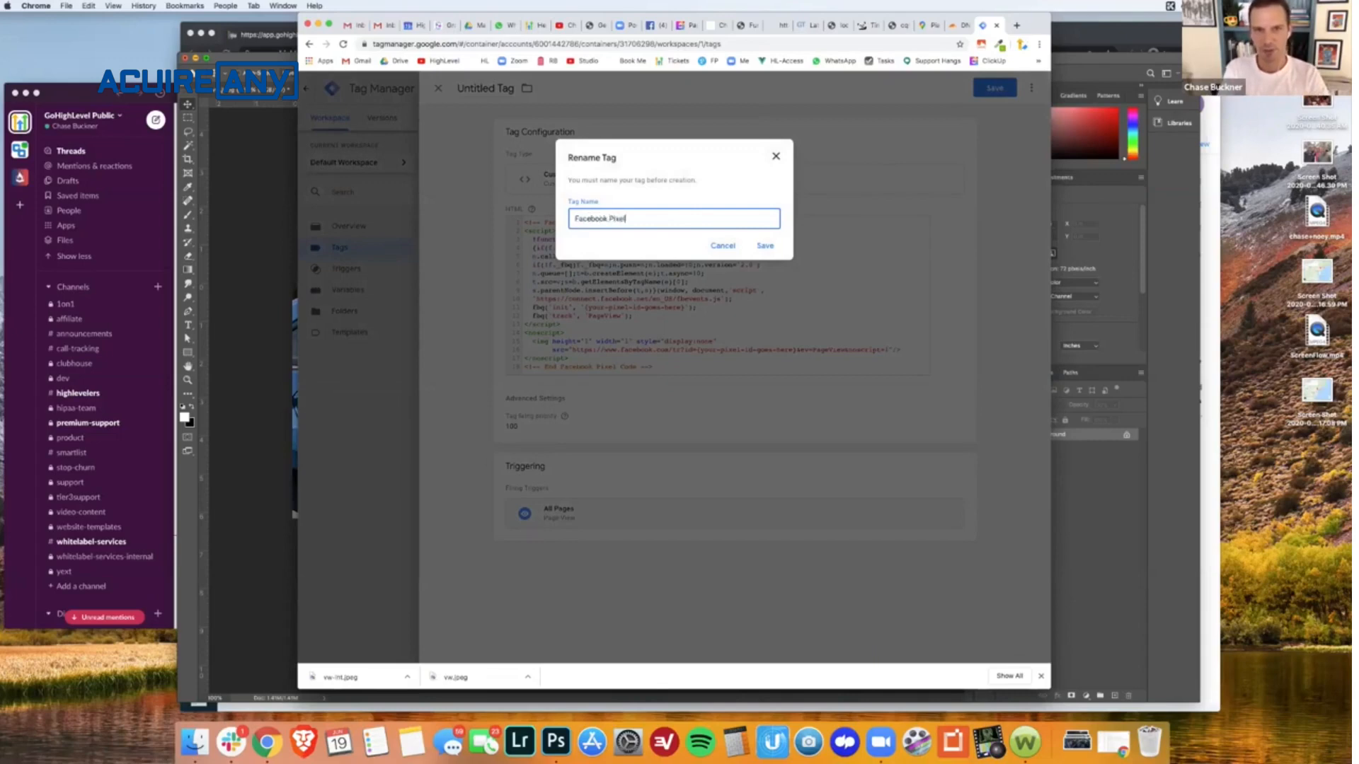
{"action": "left_click", "coordinate": [765, 246]}
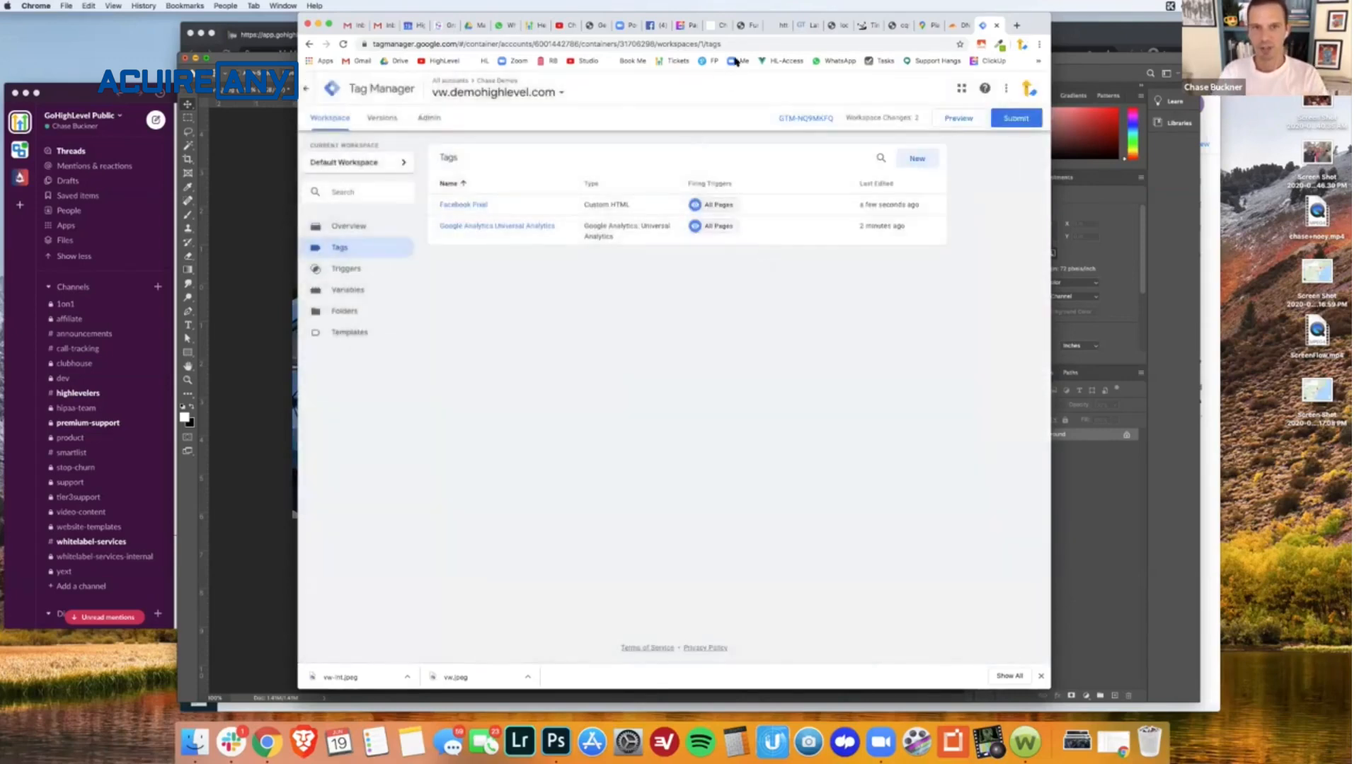
- Cut the HighLevel chat widget script from the funnel page's footer tracking code, save the tracking code and close it
{"action": "left_click", "coordinate": [744, 26]}
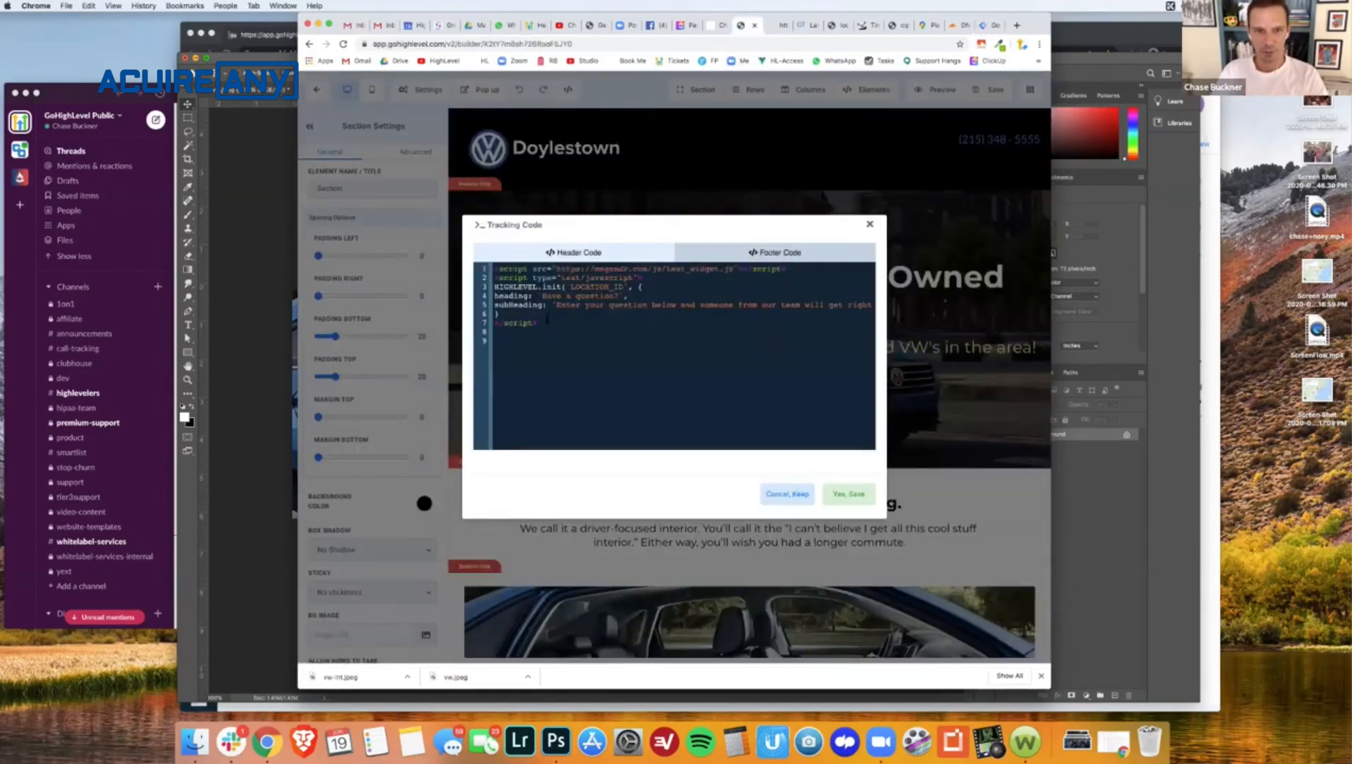
{"action": "left_click_drag", "start_coordinate": [547, 320], "coordinate": [478, 271]}
{"action": "key", "text": "ctrl+c"}
{"action": "key", "text": "BackSpace"}
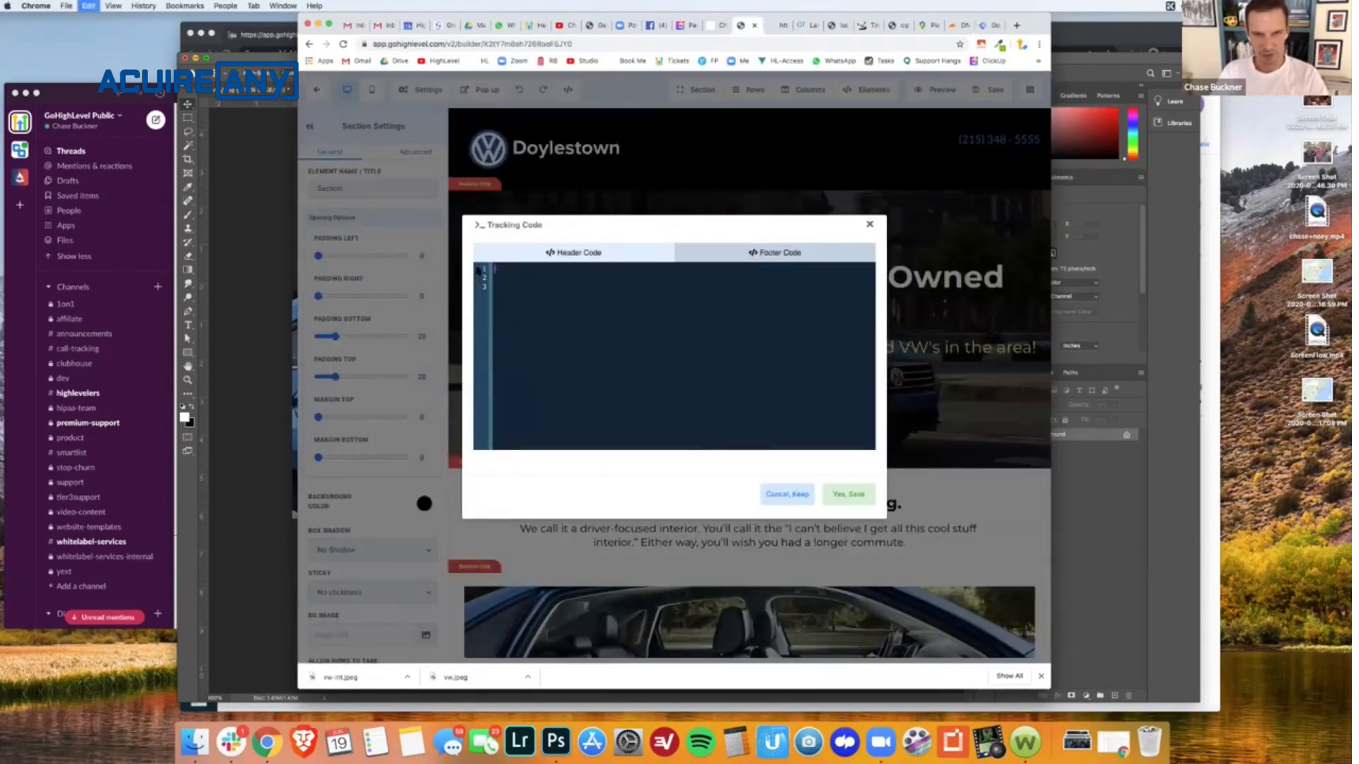
{"action": "left_click", "coordinate": [844, 498]}
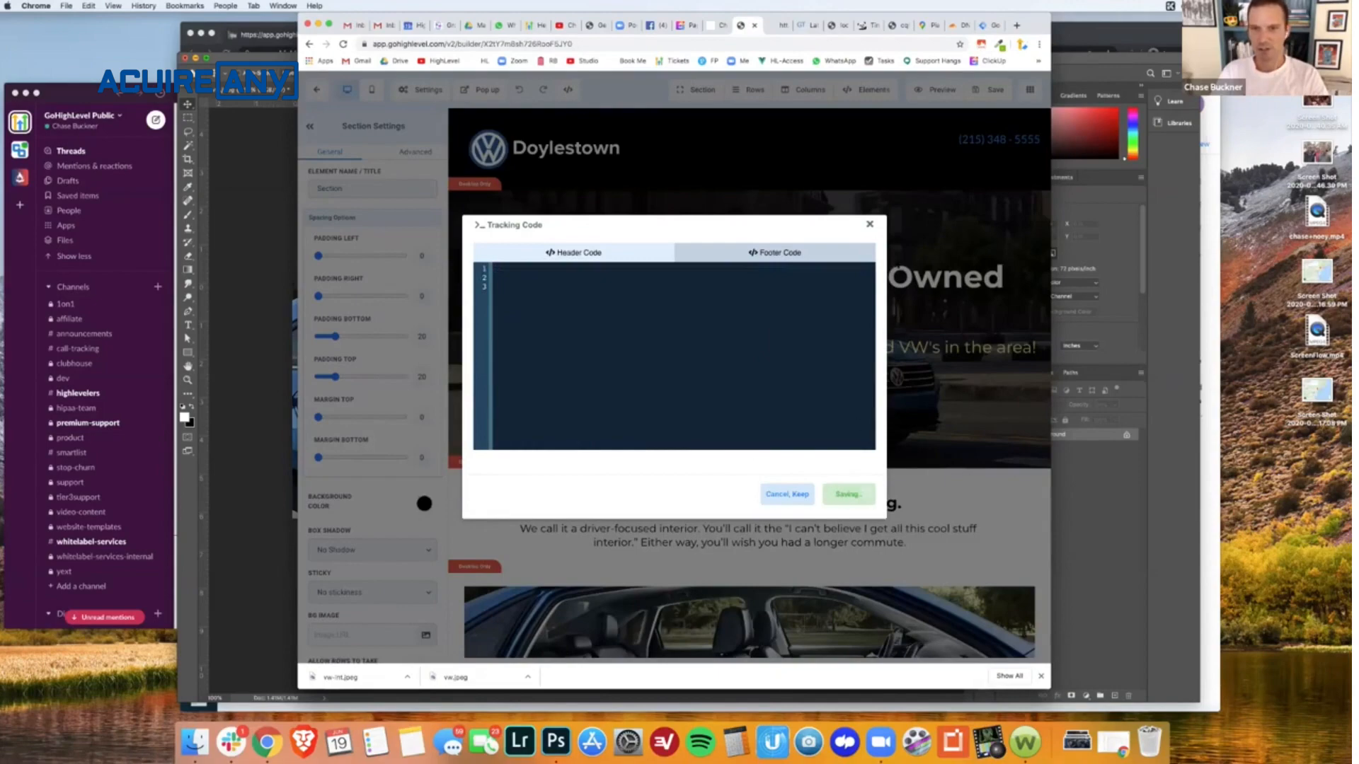
{"action": "left_click", "coordinate": [870, 225]}
- Create a new Custom HTML tag in Google Tag Manager and paste the chat widget script as its HTML
{"action": "left_click", "coordinate": [984, 25]}
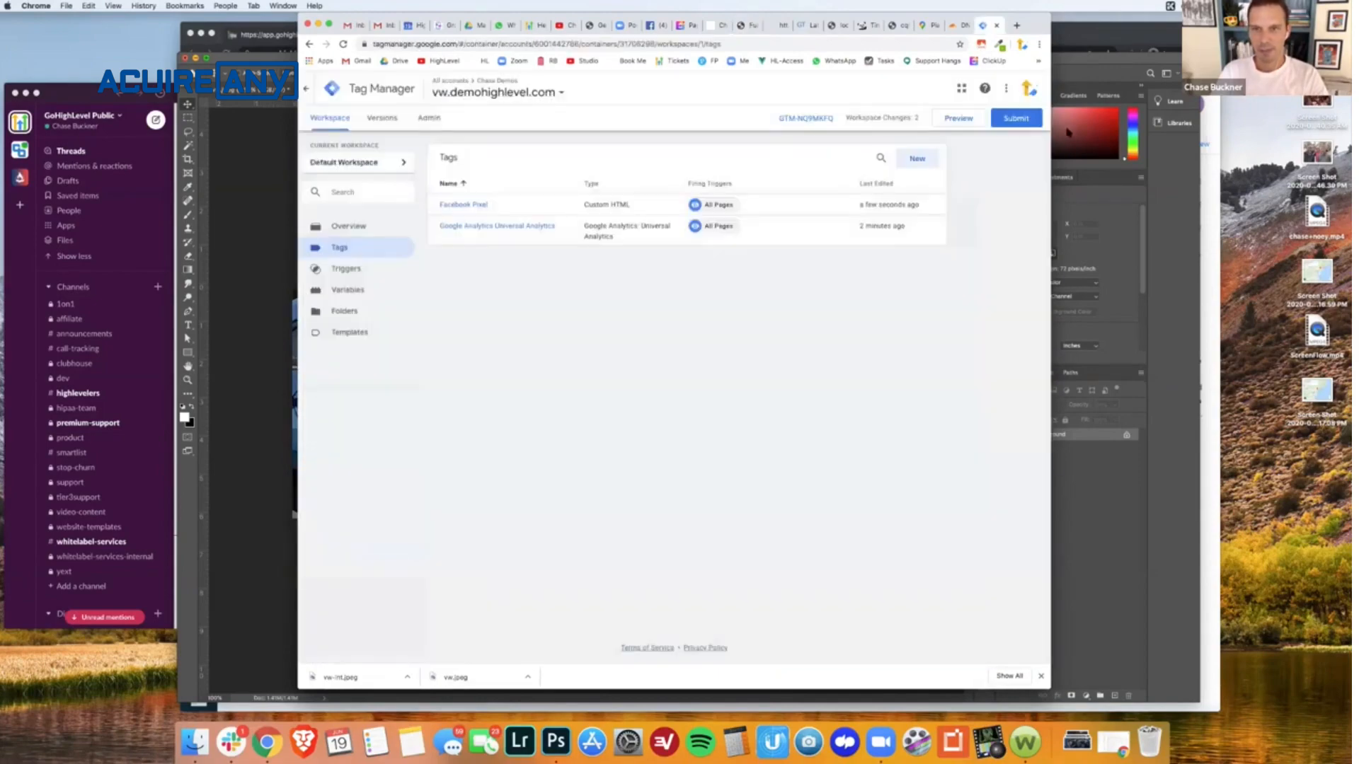
{"action": "left_click", "coordinate": [914, 158]}
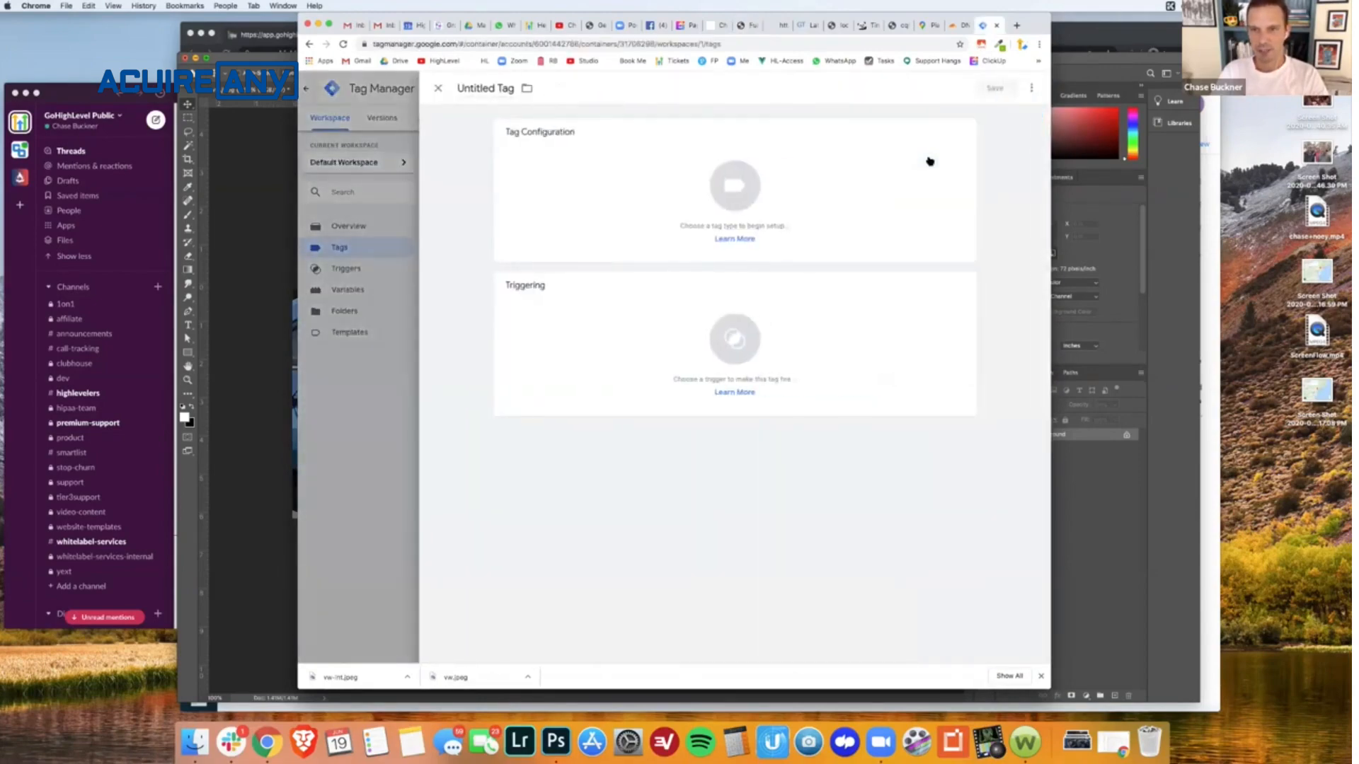
{"action": "left_click", "coordinate": [904, 225]}
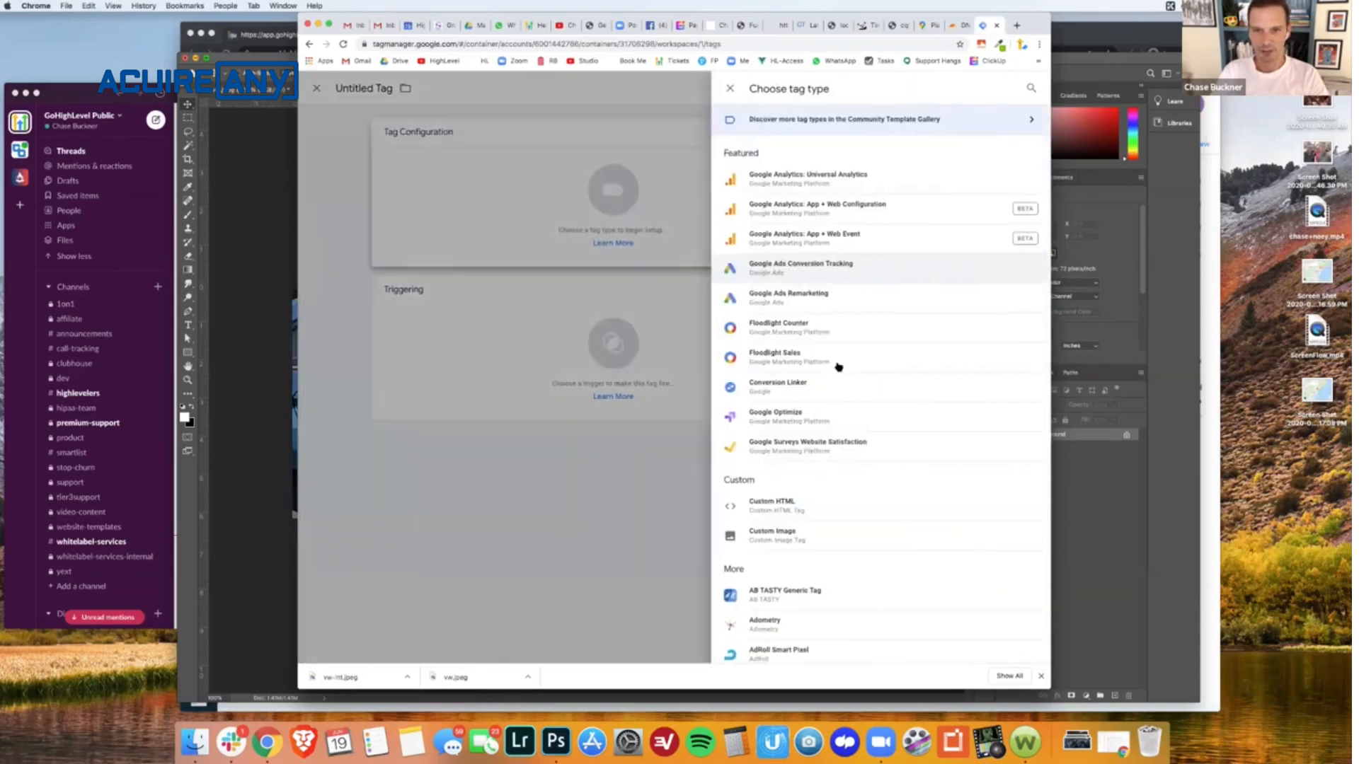
{"action": "left_click", "coordinate": [771, 503]}
{"action": "left_click", "coordinate": [661, 291]}
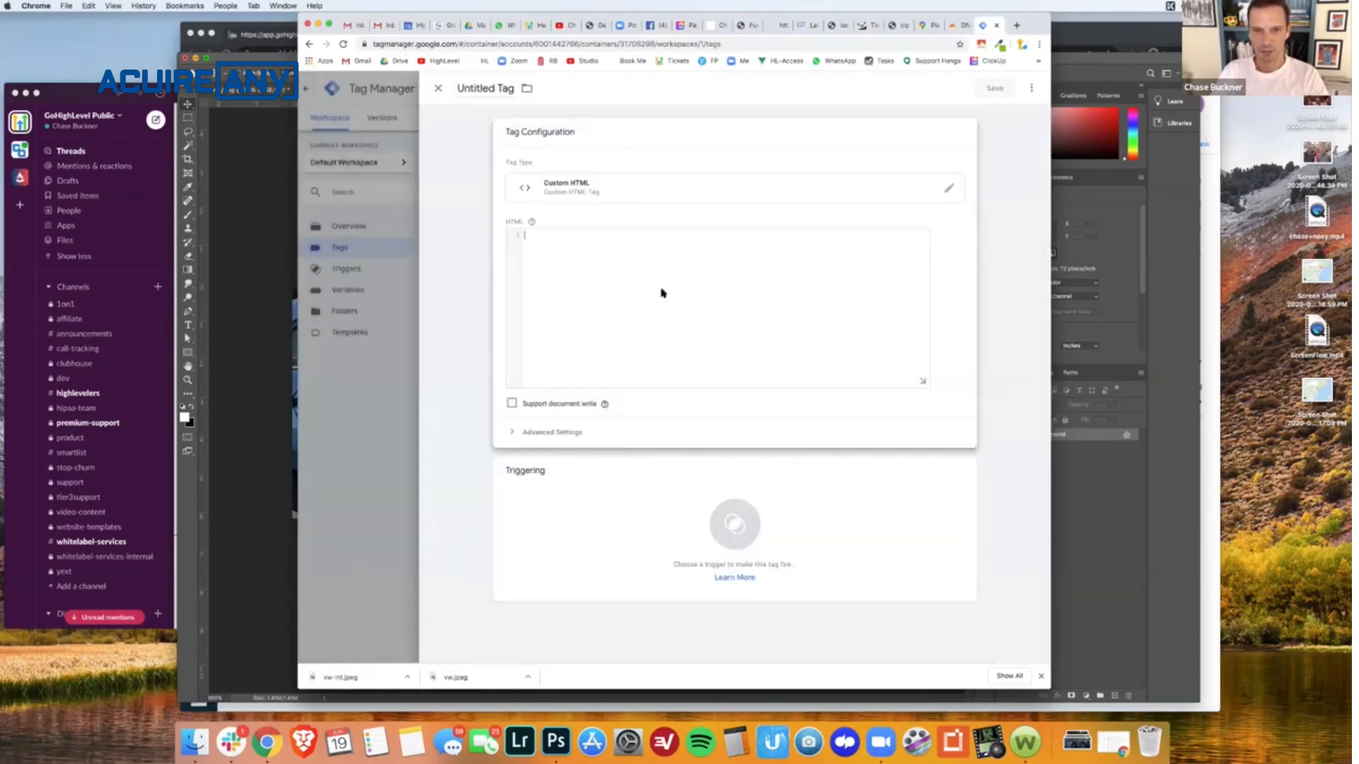
{"action": "key", "text": "ctrl+v"}
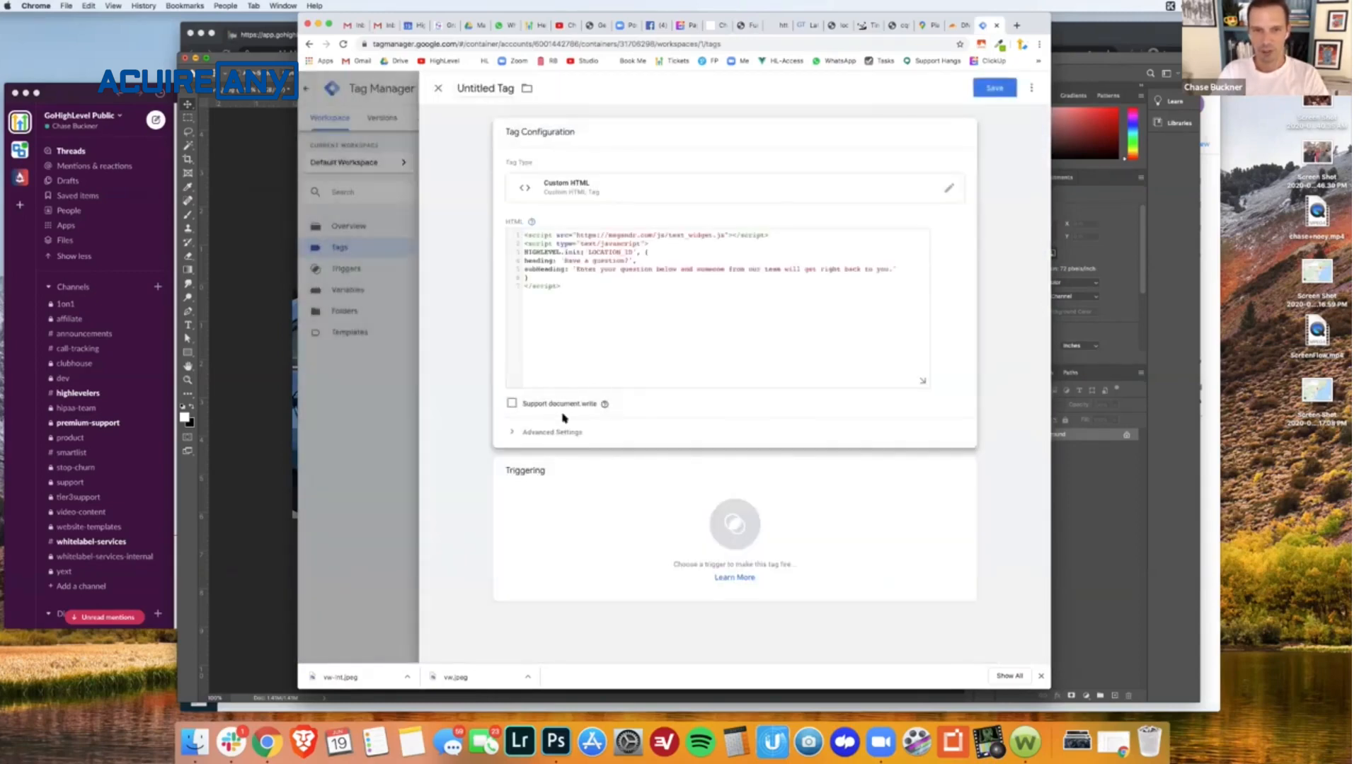
- Set the chat widget tag's firing priority to 99 in its advanced settings
{"action": "left_click", "coordinate": [531, 433]}
{"action": "left_click", "coordinate": [544, 465]}
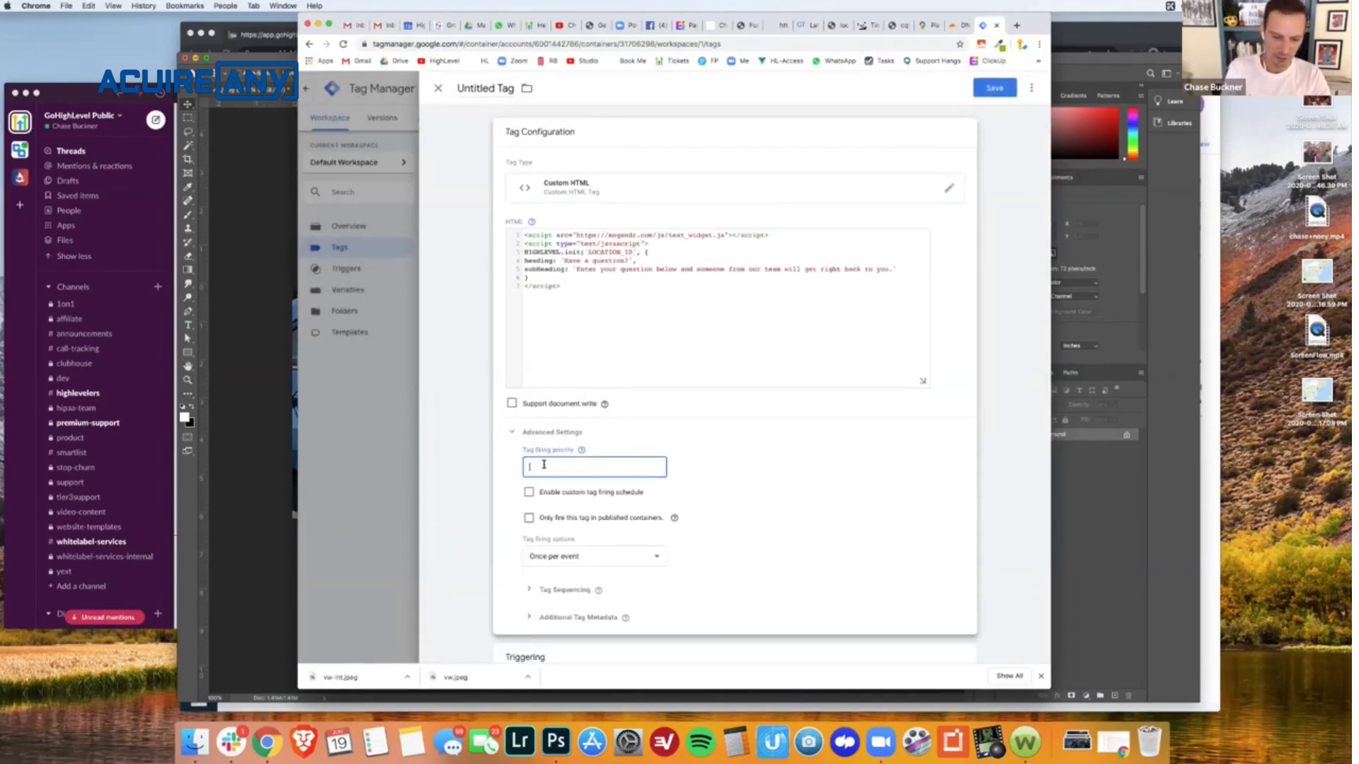
{"action": "type", "text": "99"}
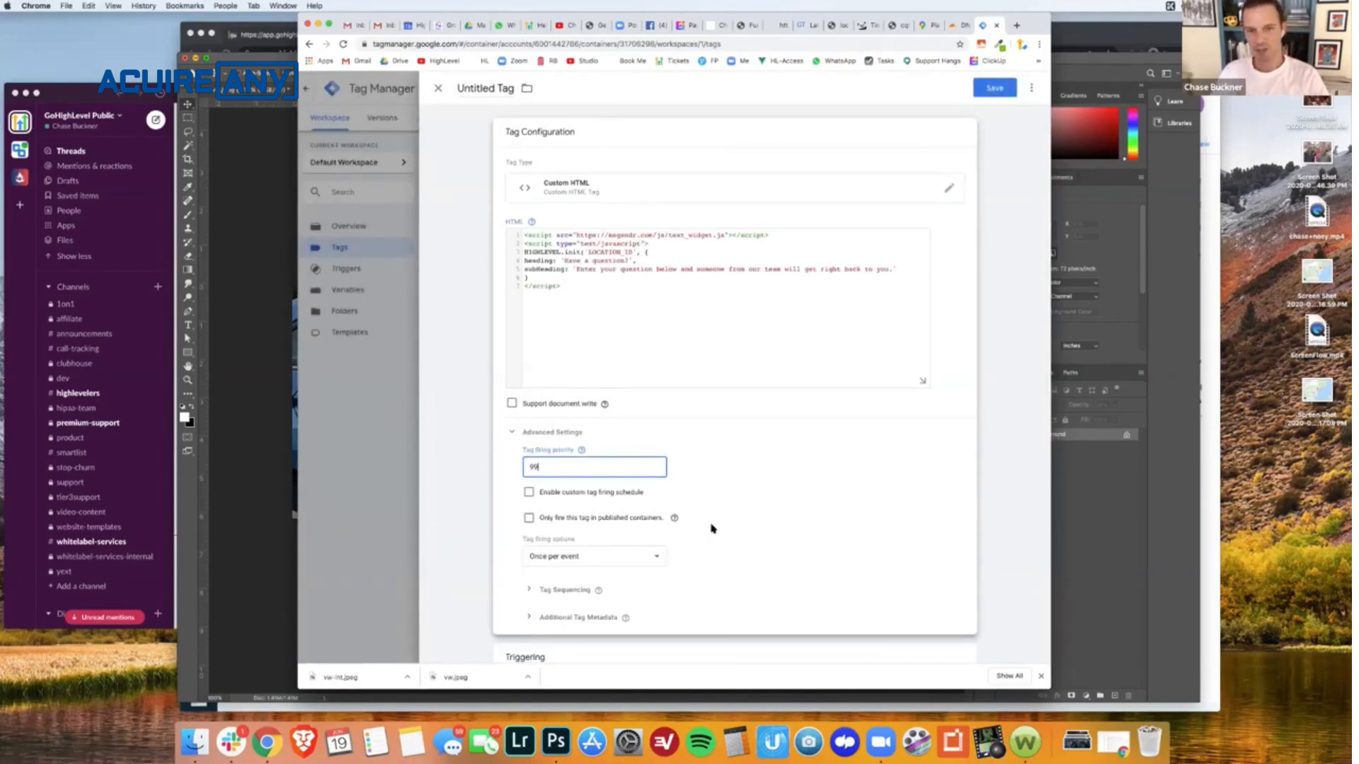
{"action": "scroll", "coordinate": [712, 527], "scroll_direction": "down", "scroll_amount": 3}
{"action": "scroll", "coordinate": [711, 527], "scroll_direction": "up", "scroll_amount": 3}
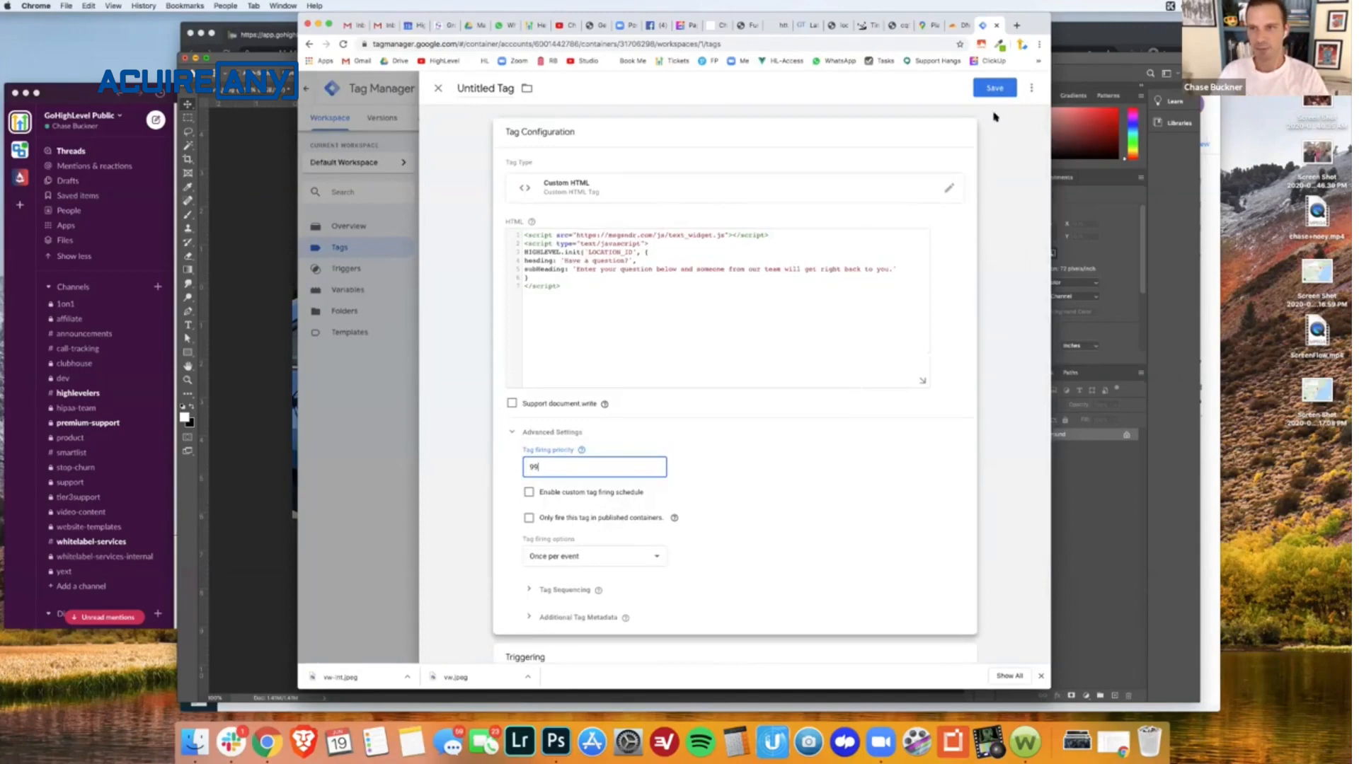
- Add the All Pages firing trigger to the chat widget tag and save it under the name Custom HTML
{"action": "left_click", "coordinate": [995, 89]}
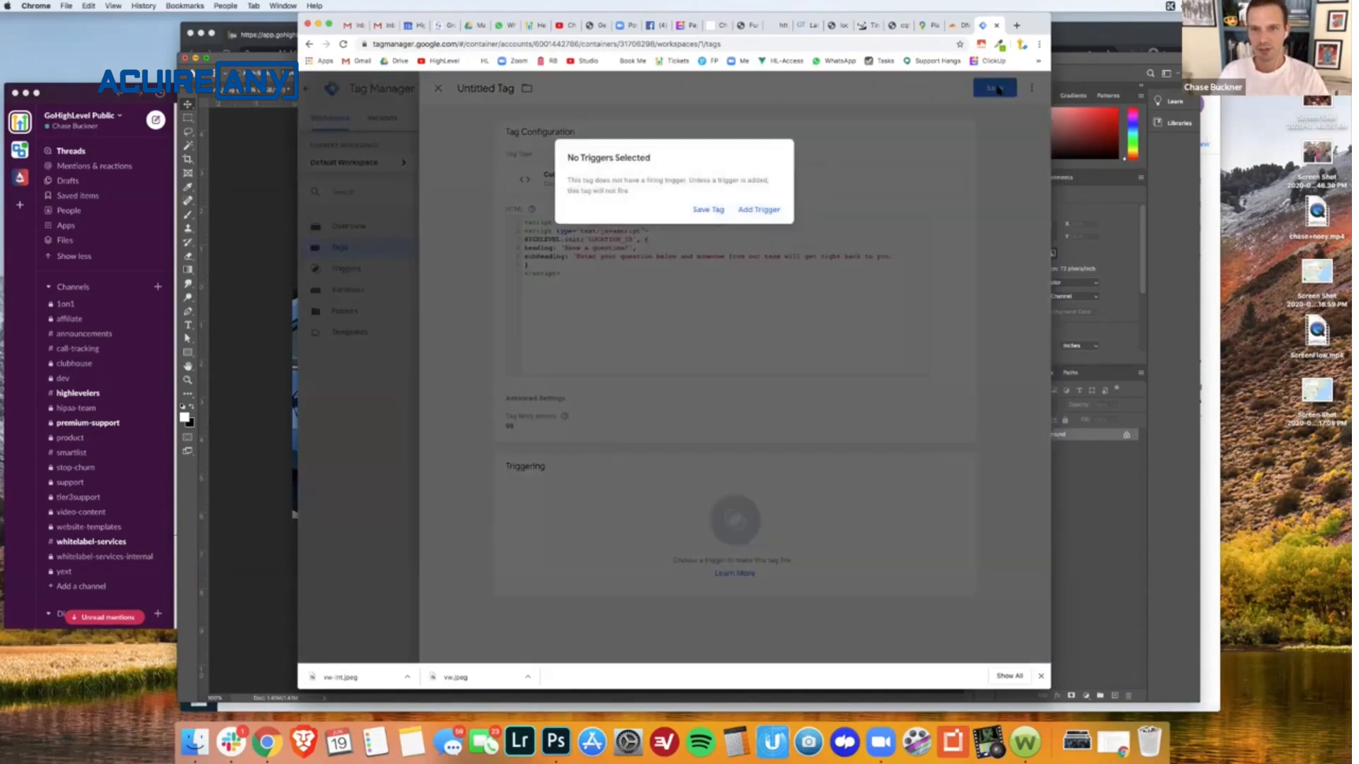
{"action": "left_click", "coordinate": [762, 209]}
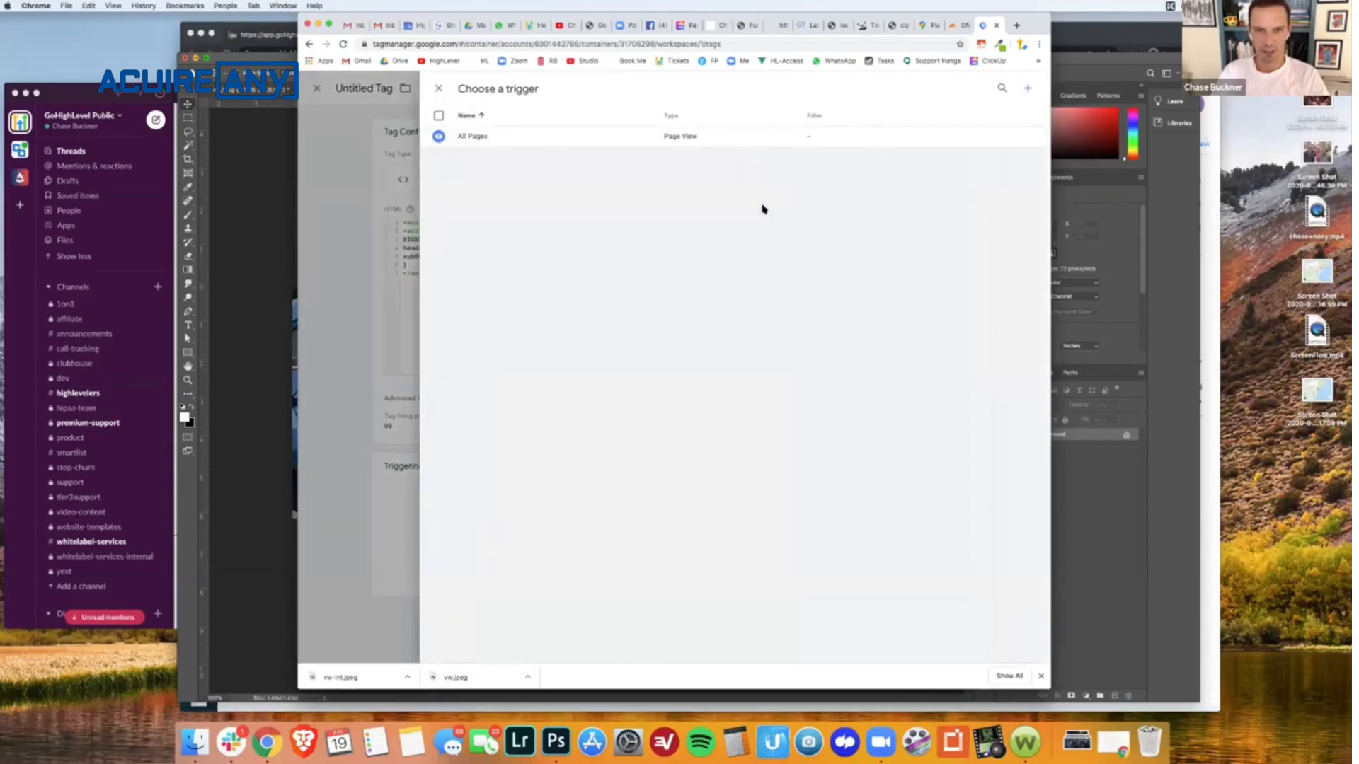
{"action": "left_click", "coordinate": [546, 136]}
{"action": "left_click", "coordinate": [994, 90]}
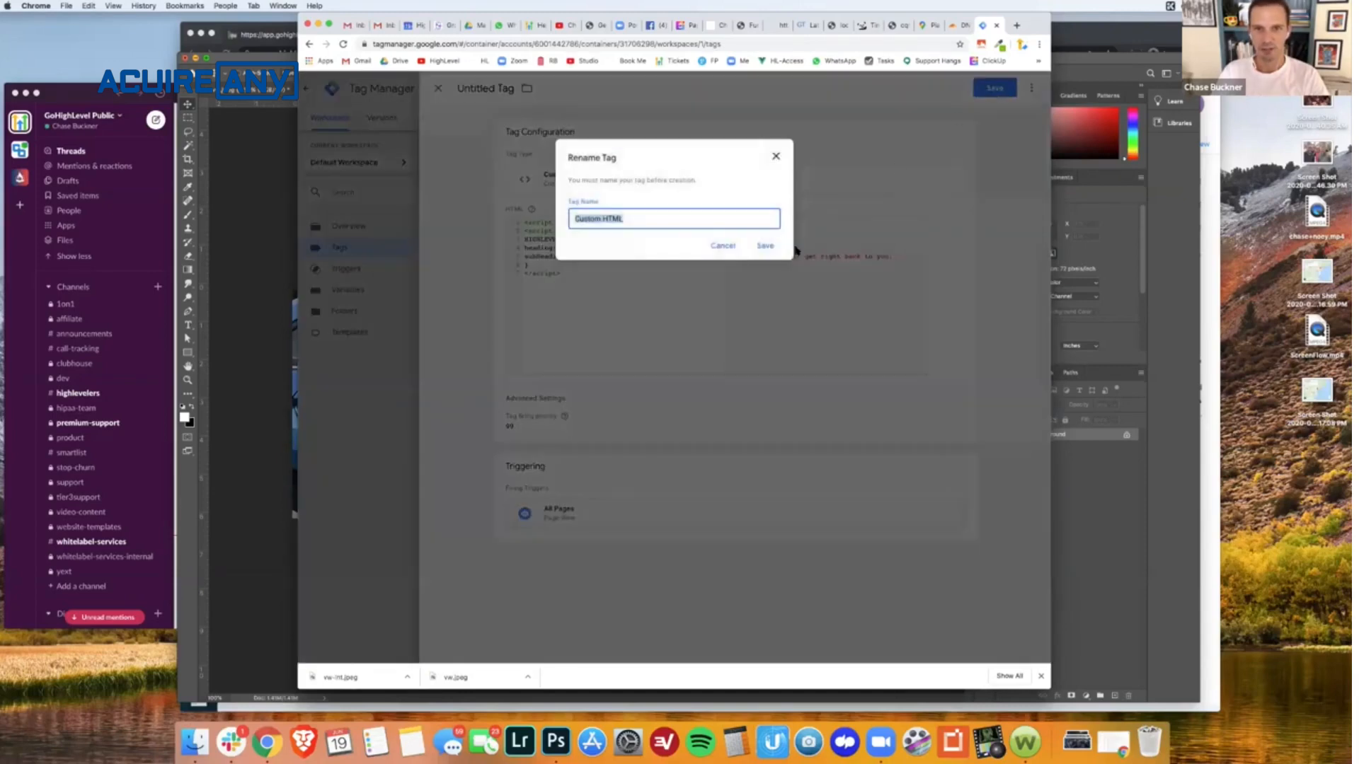
{"action": "left_click", "coordinate": [766, 247]}
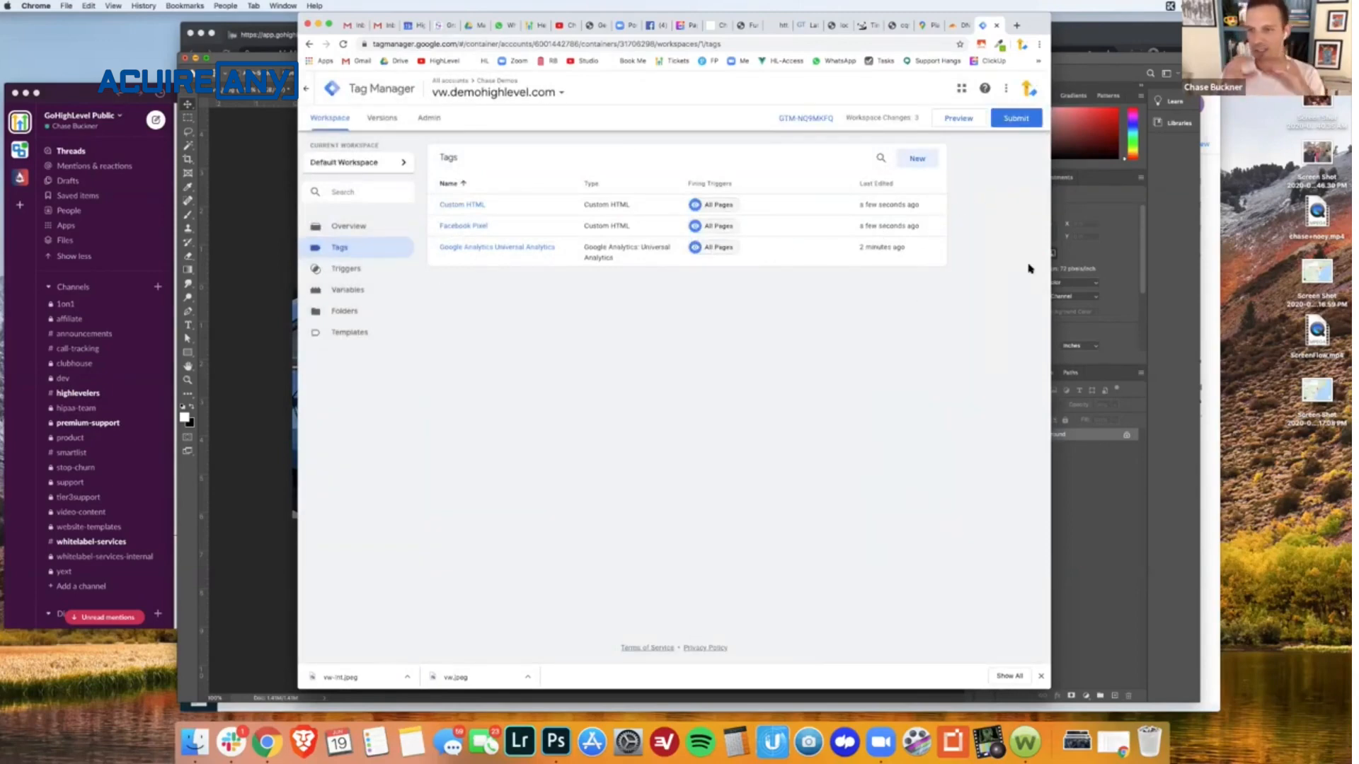
- Try to publish the workspace changes as a container version with a short demo name and no description
{"action": "left_click", "coordinate": [1020, 119]}
{"action": "left_click", "coordinate": [1011, 91]}
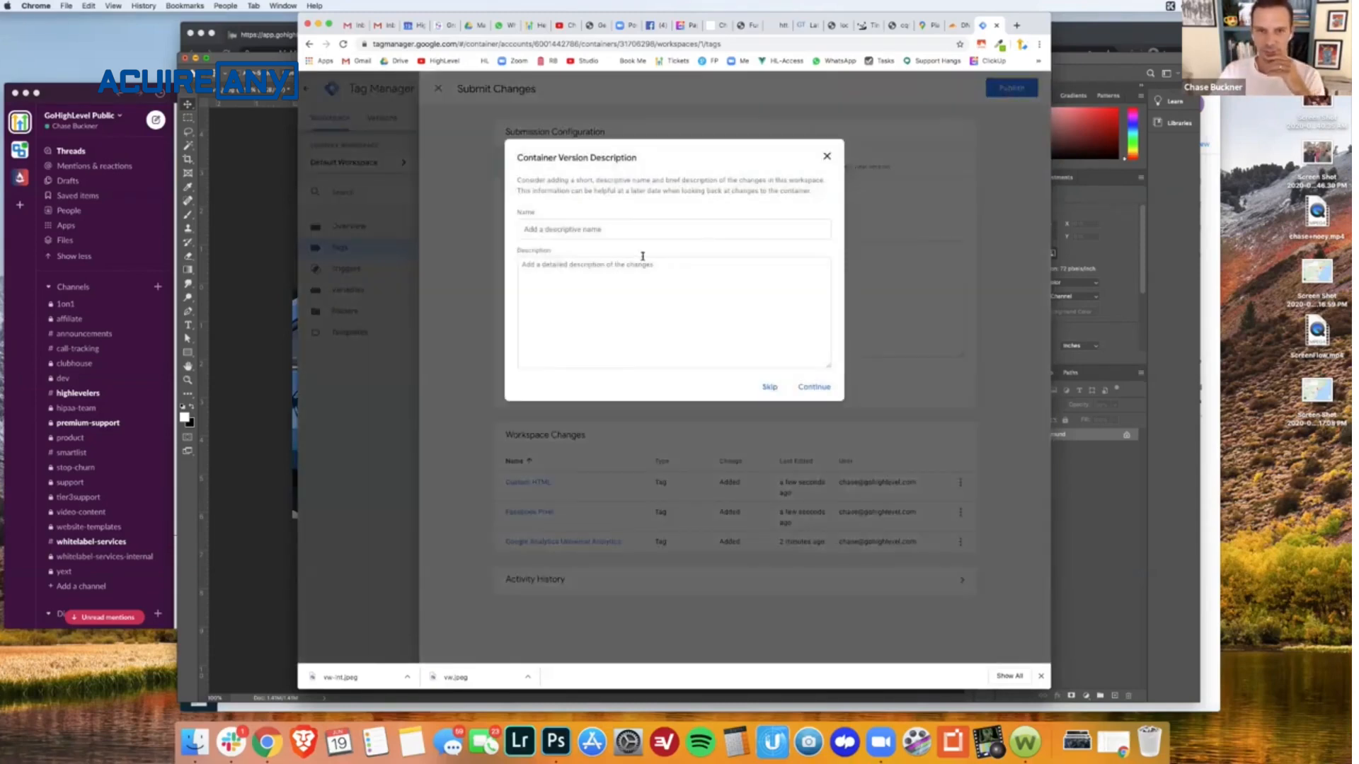
{"action": "left_click", "coordinate": [616, 225]}
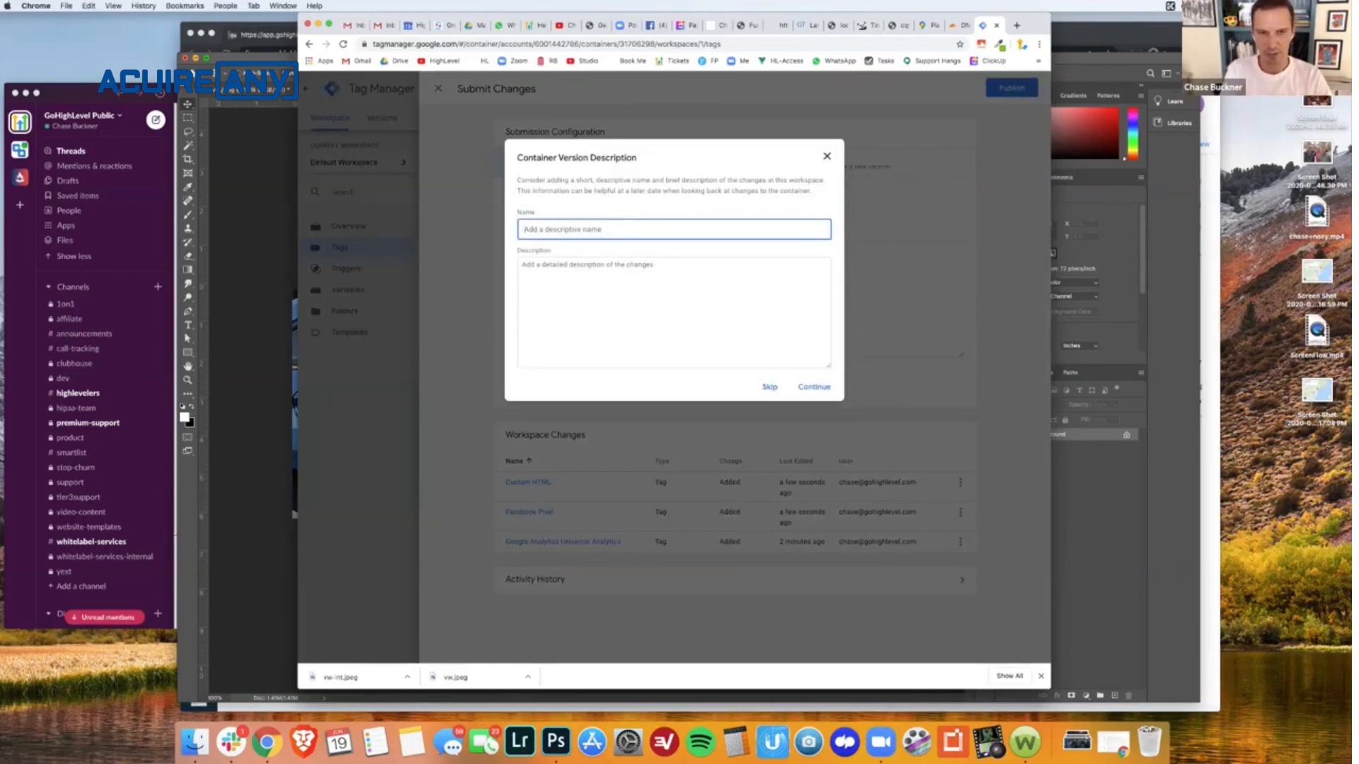
{"action": "type", "text": "Chase Demo"}
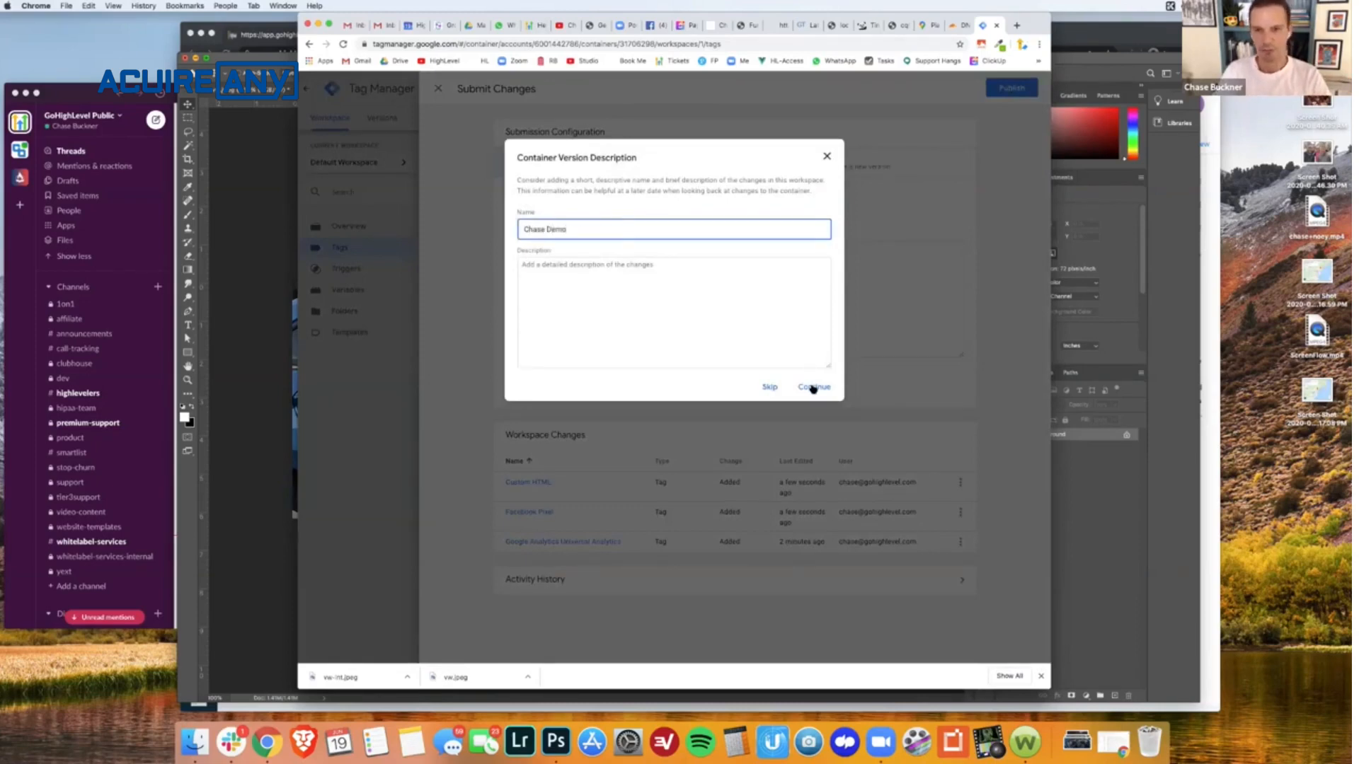
{"action": "left_click", "coordinate": [813, 388]}
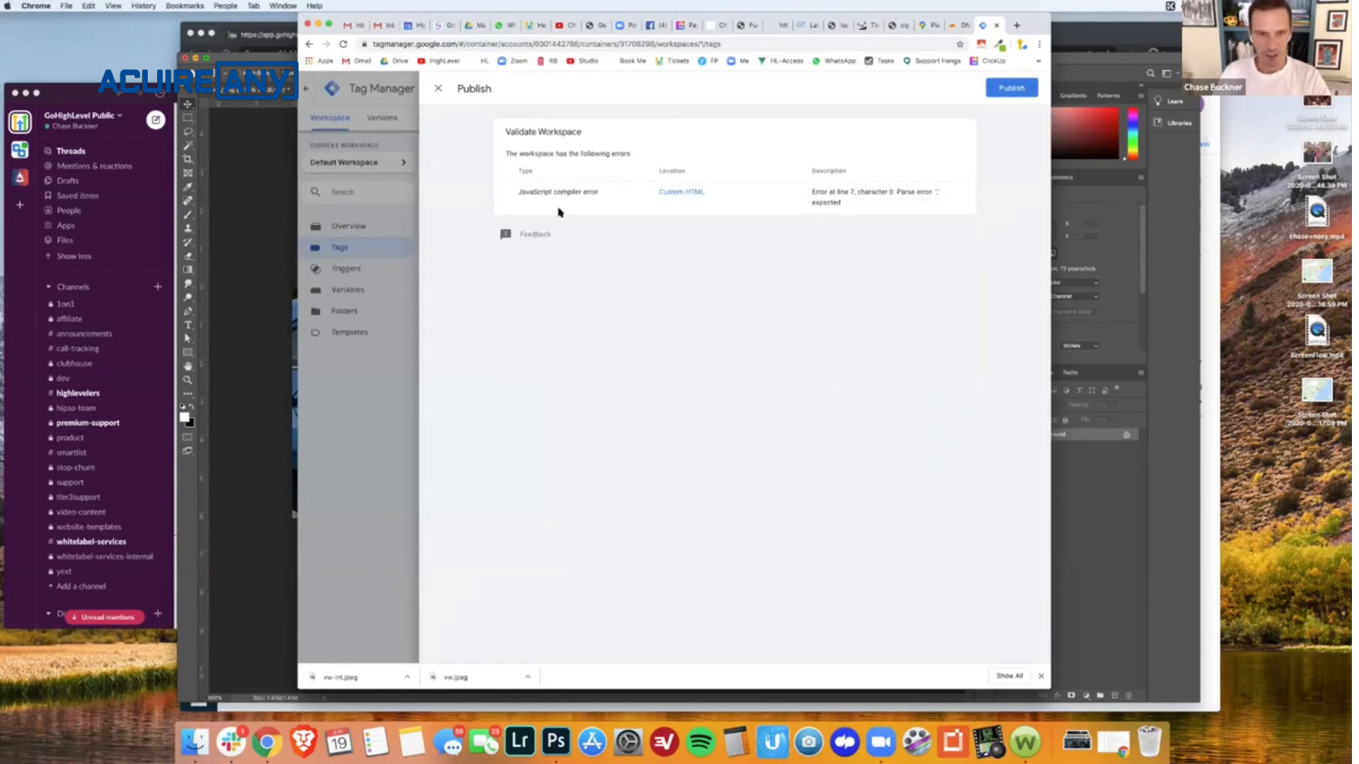
{"action": "left_click", "coordinate": [1009, 90]}
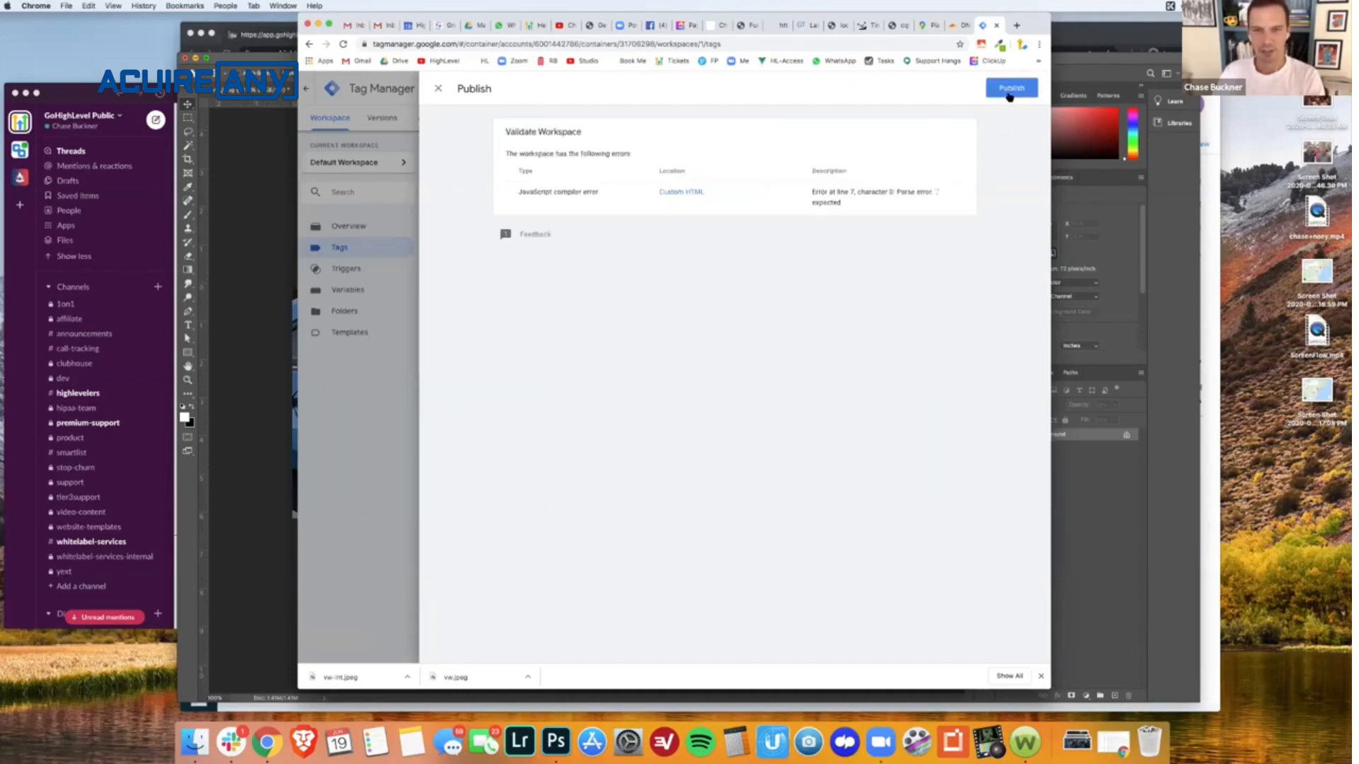
{"action": "left_click", "coordinate": [1012, 90]}
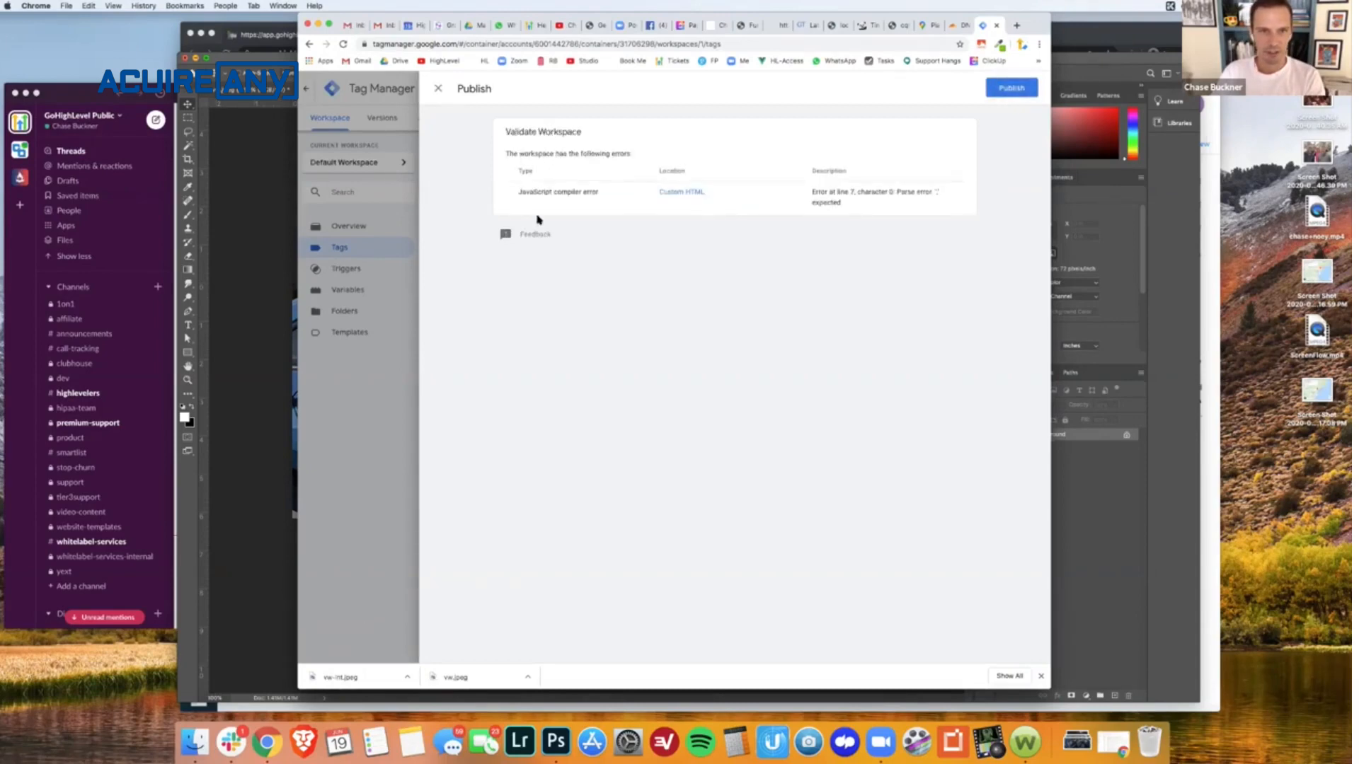
- Examine the type, location and description of the workspace validation error, and close the publish screen
{"action": "left_click_drag", "start_coordinate": [582, 197], "coordinate": [728, 200]}
{"action": "left_click", "coordinate": [796, 200]}
{"action": "left_click_drag", "start_coordinate": [826, 202], "coordinate": [833, 201]}
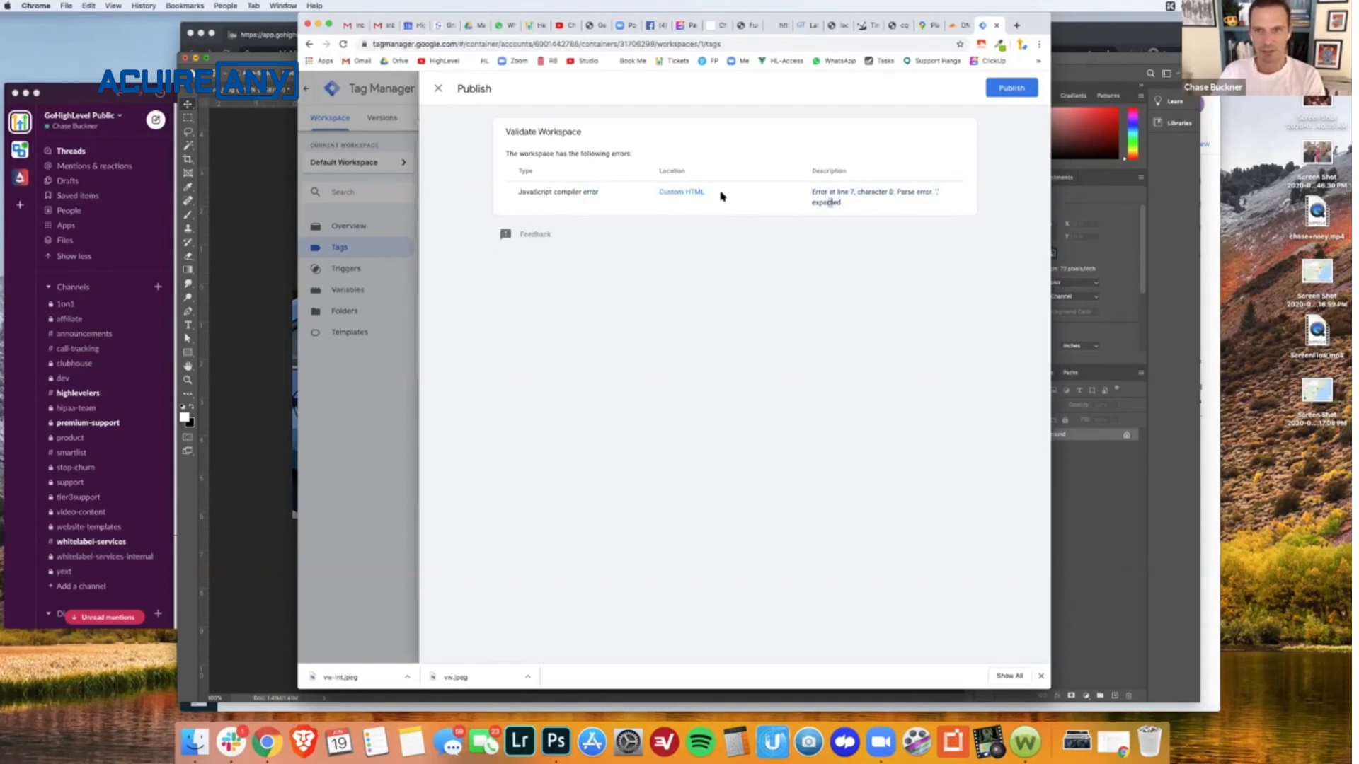
{"action": "left_click", "coordinate": [583, 196]}
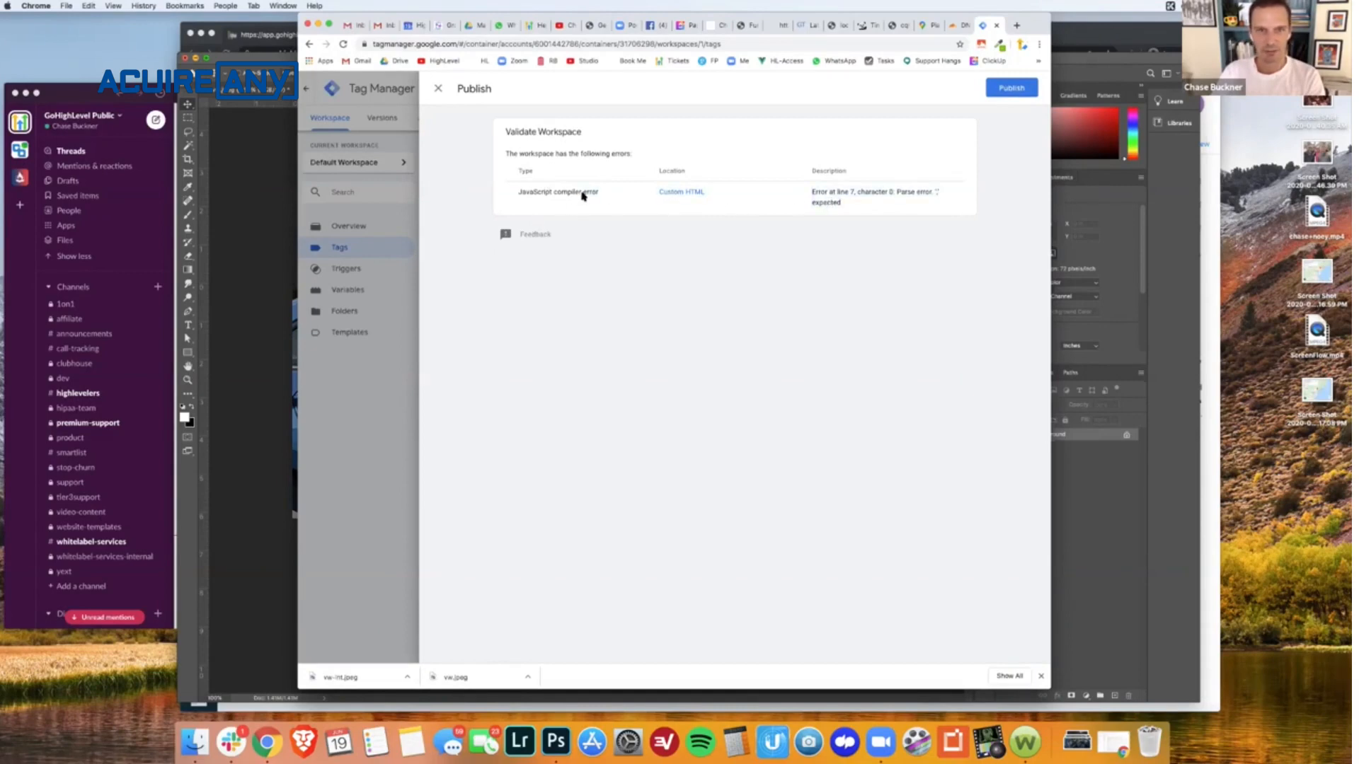
{"action": "left_click", "coordinate": [439, 88]}
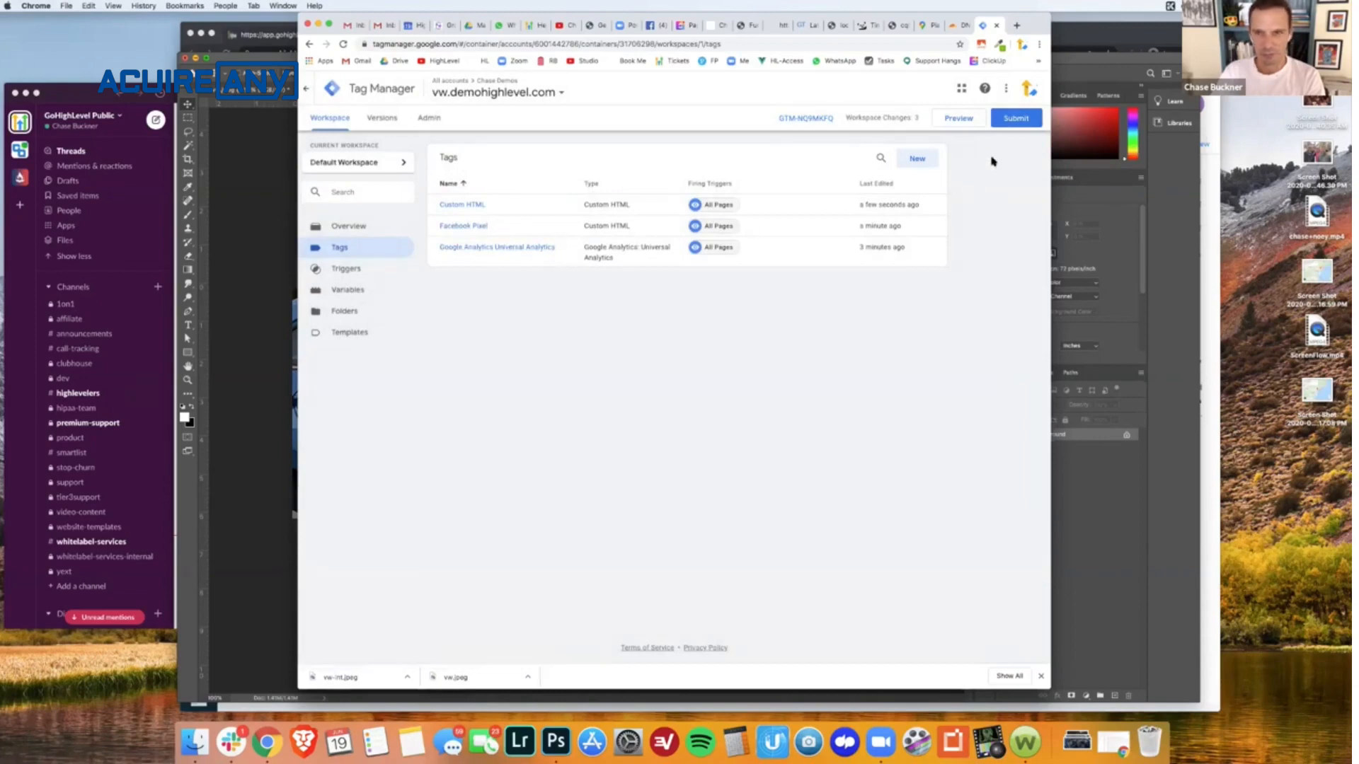
- Try to publish the workspace changes again, skipping the container version's name and description, and close the publish screen
{"action": "left_click", "coordinate": [1017, 120]}
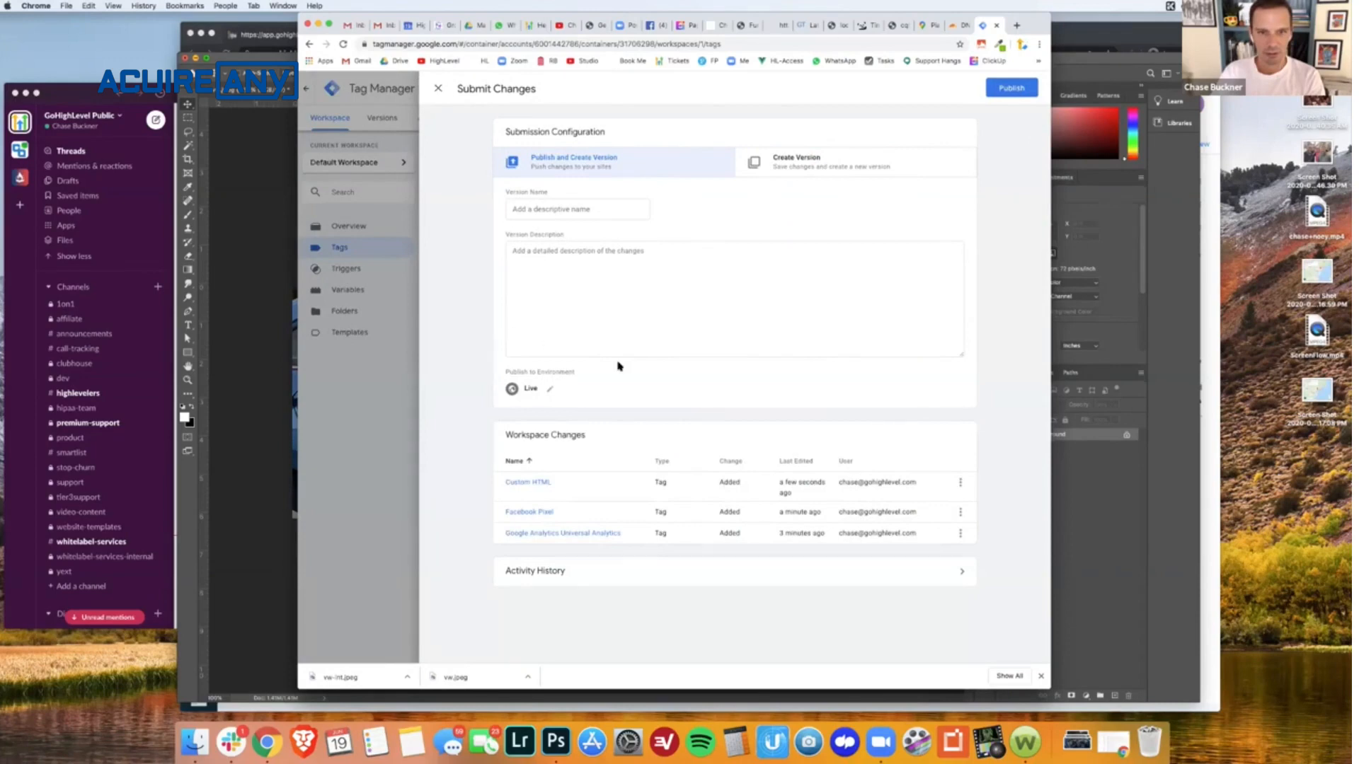
{"action": "left_click", "coordinate": [1023, 86]}
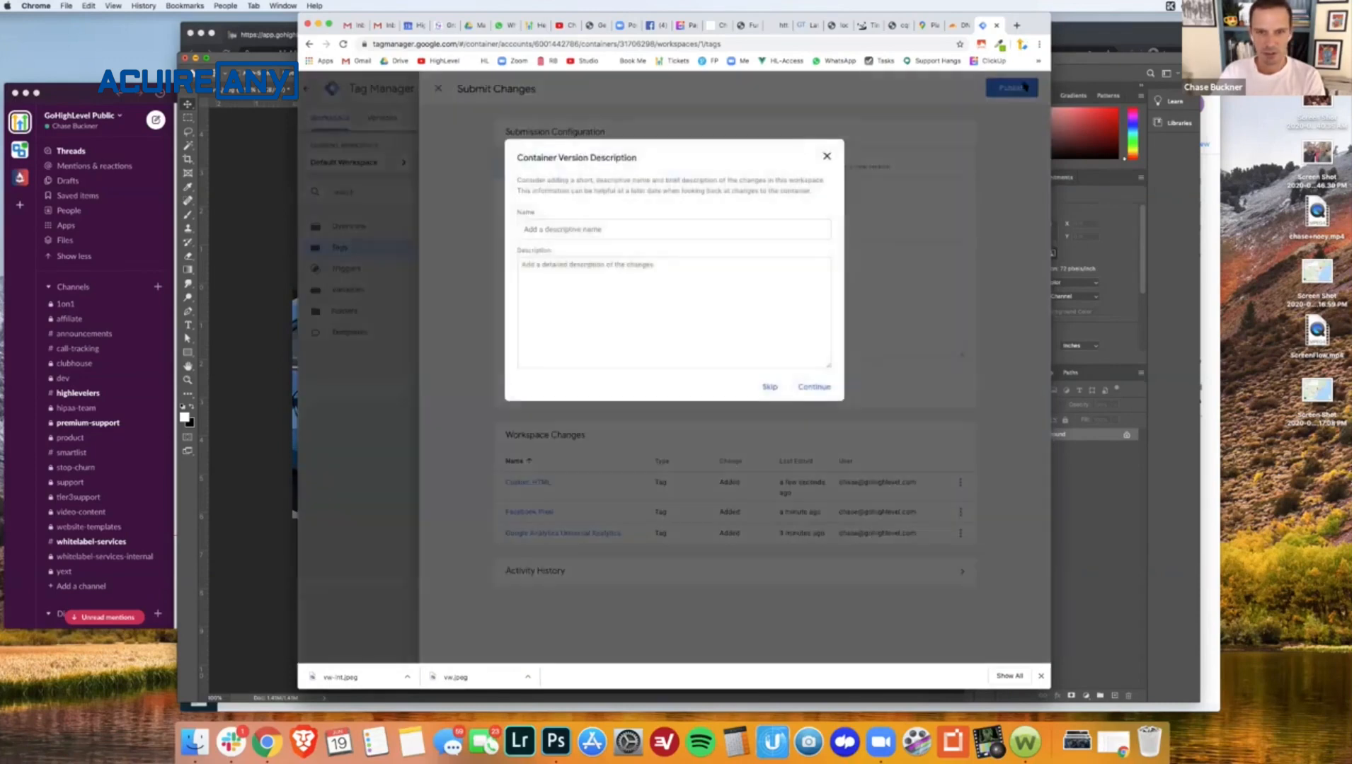
{"action": "left_click", "coordinate": [768, 388]}
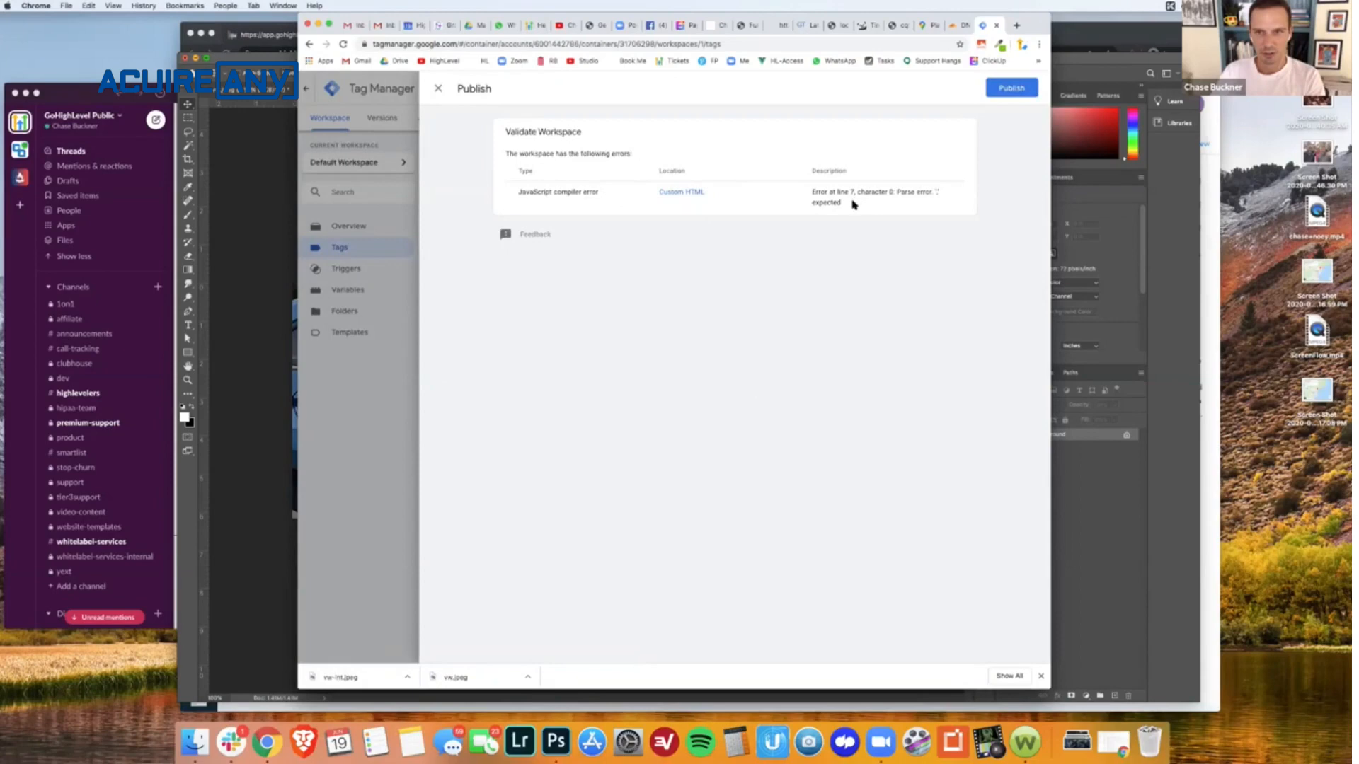
{"action": "left_click", "coordinate": [439, 89]}
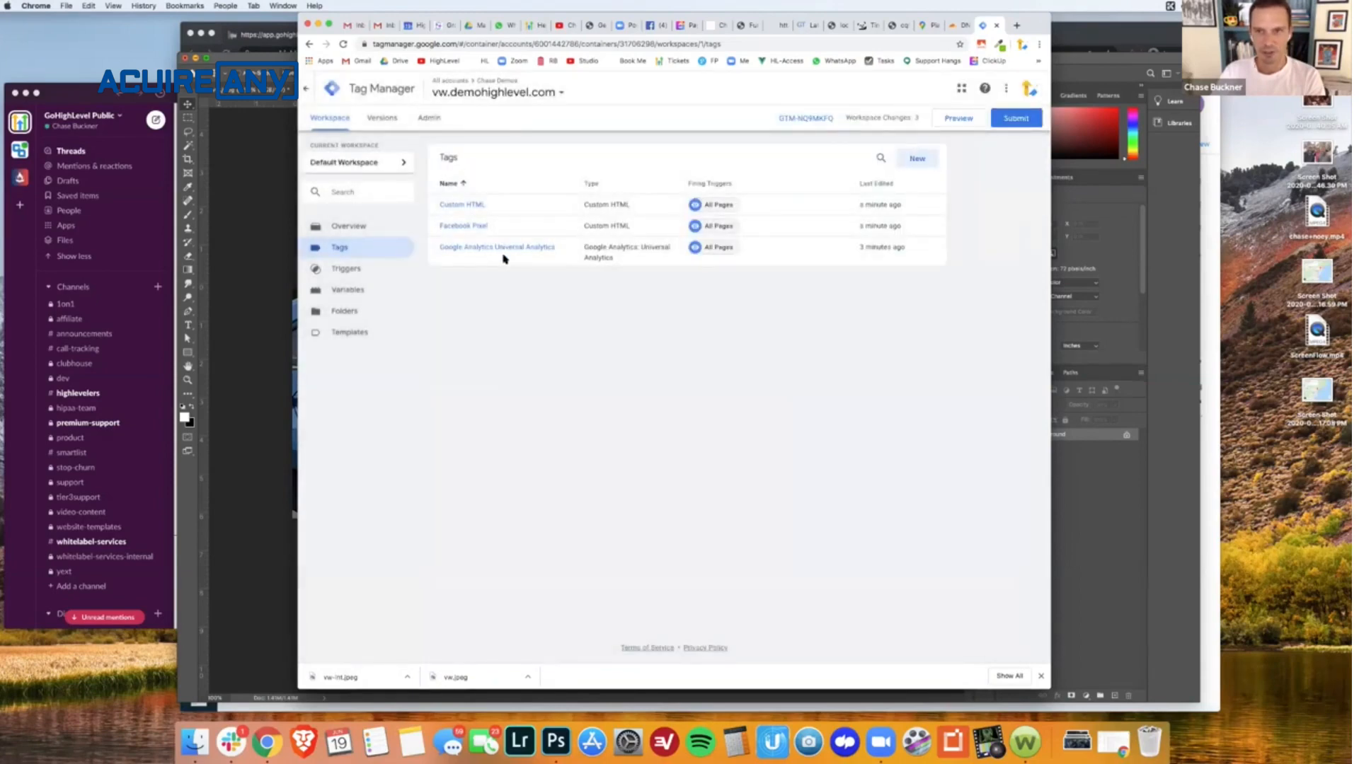
- Review the Facebook Pixel tag's HTML code, firing priority and trigger, and close the tag unchanged
{"action": "left_click", "coordinate": [464, 226]}
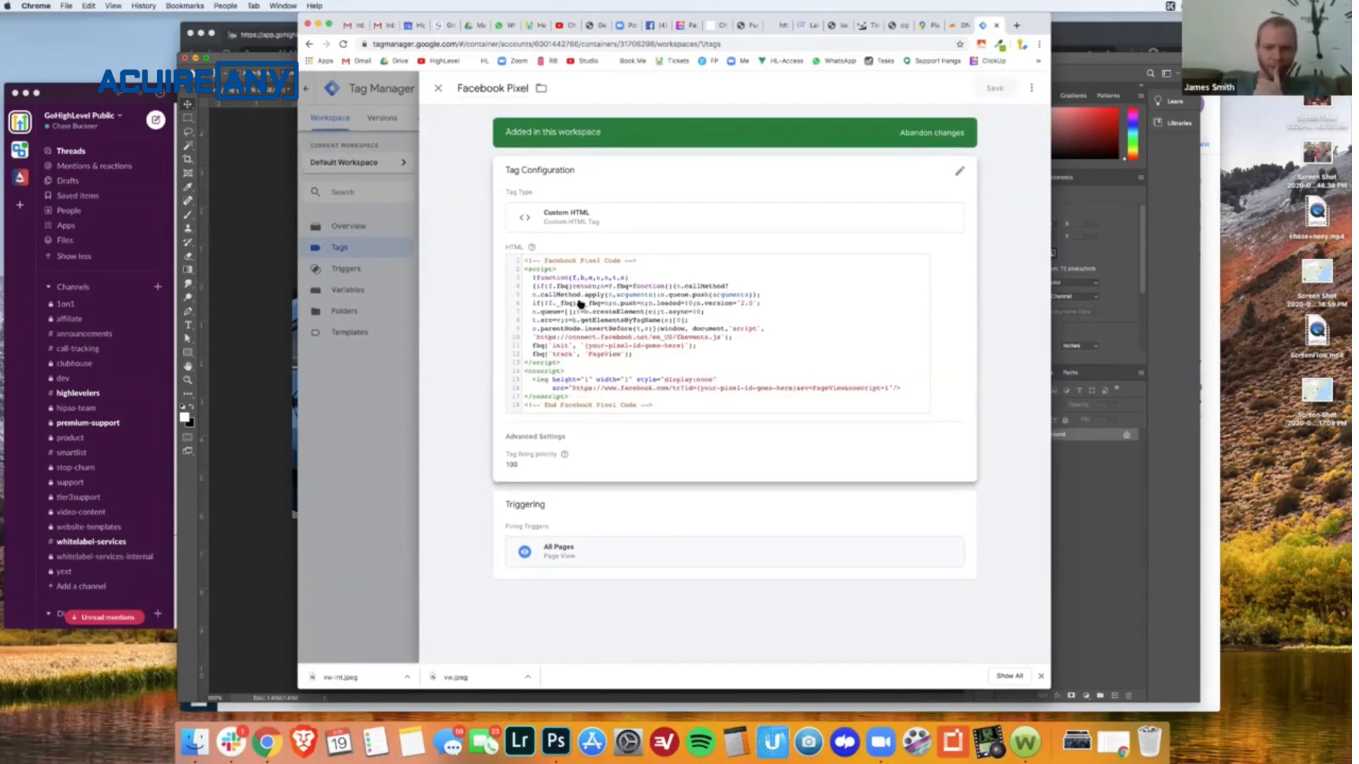
{"action": "left_click", "coordinate": [439, 89]}
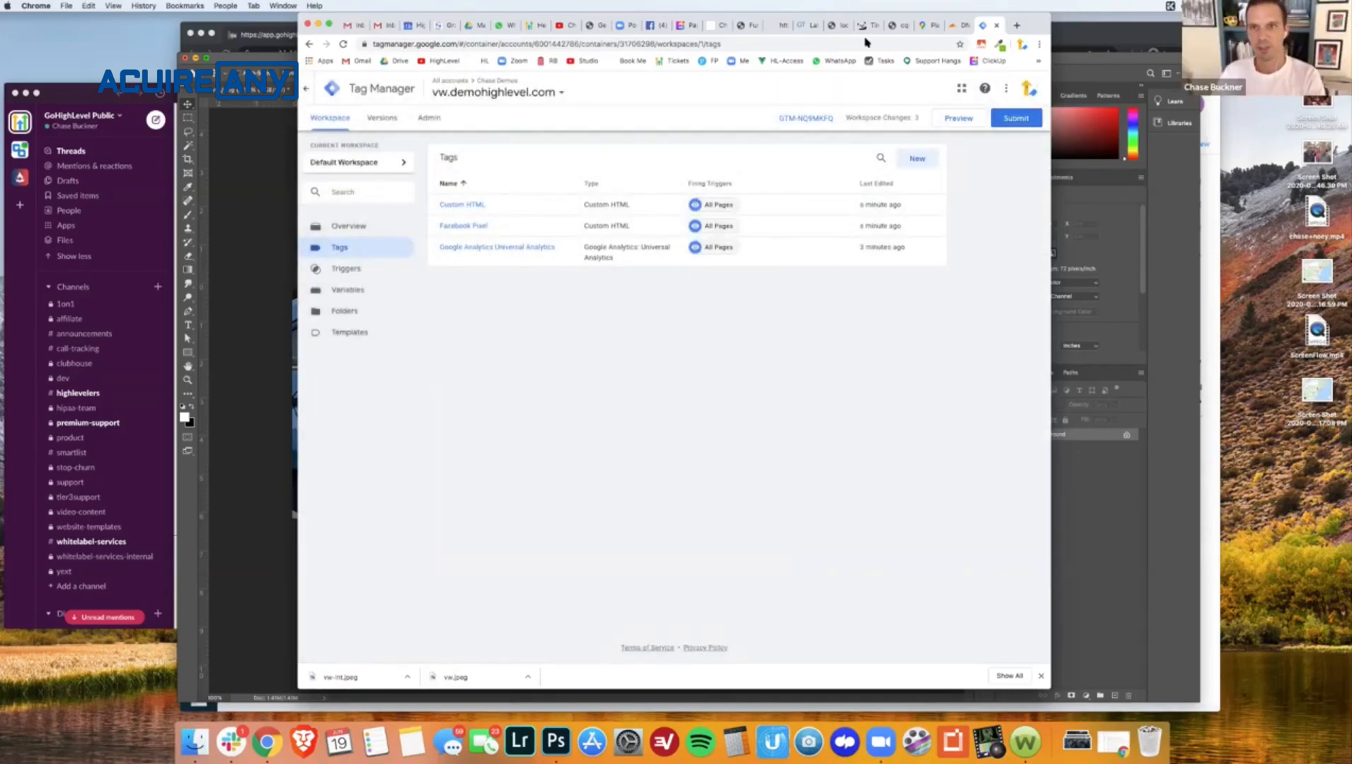
- Return to the live lastyearblowout funnel page and reload it at vw.demohighlevel.com
{"action": "left_click", "coordinate": [837, 27]}
{"action": "left_click", "coordinate": [805, 27]}
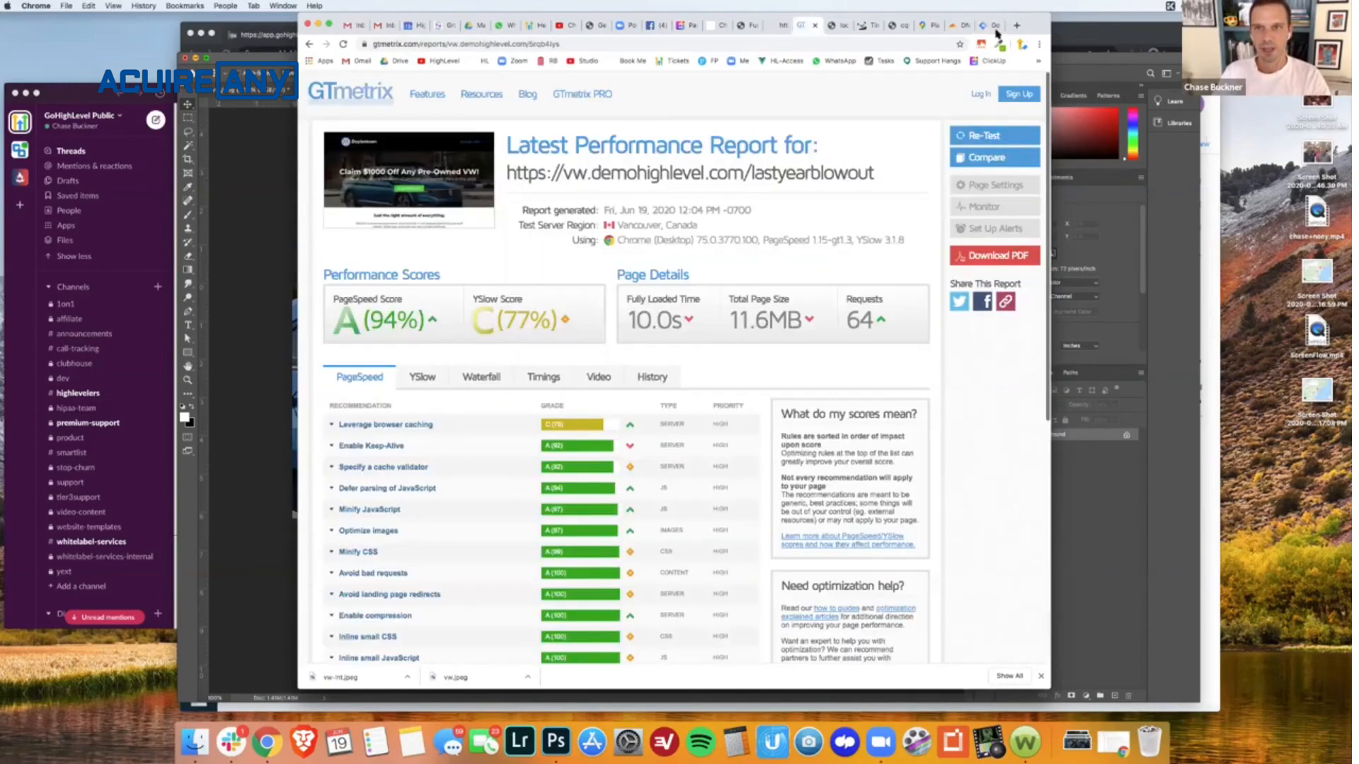
{"action": "left_click", "coordinate": [781, 26]}
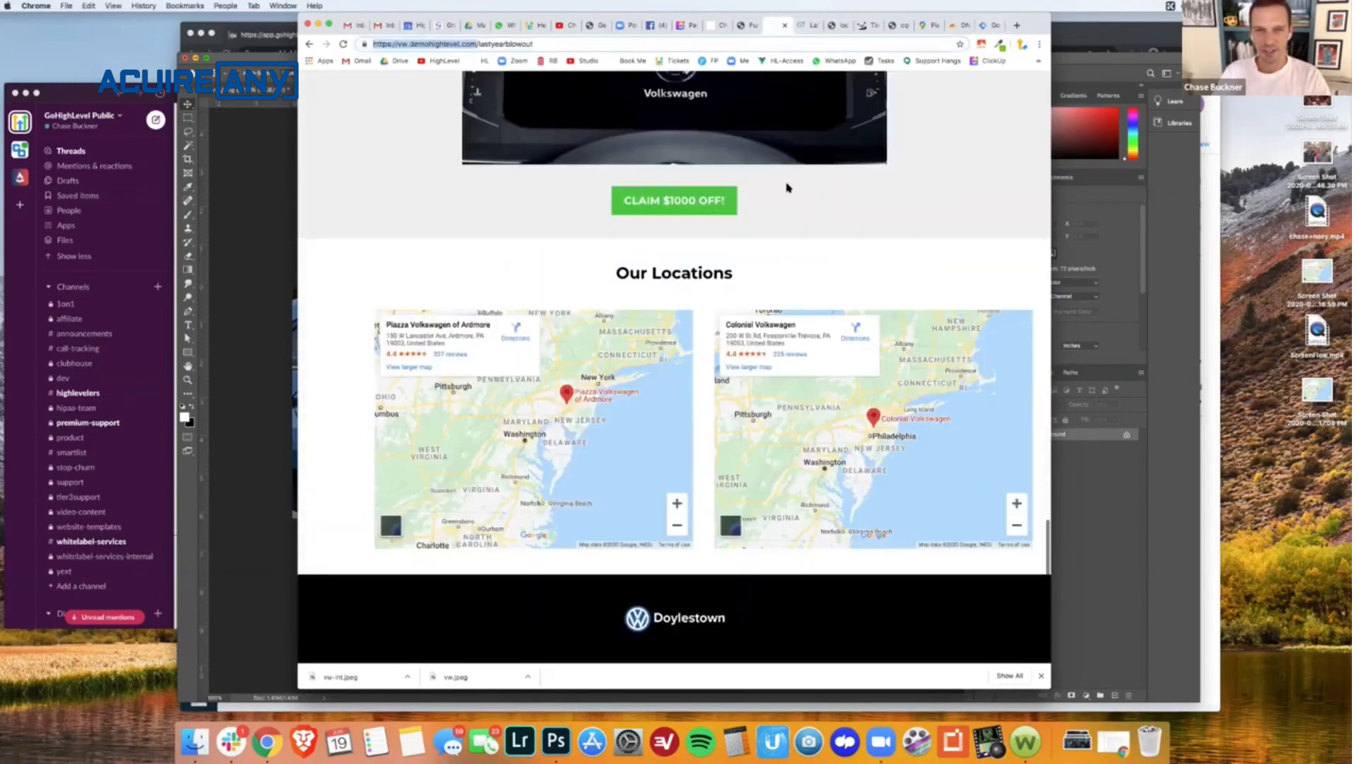
{"action": "key", "text": "super+r"}
{"action": "scroll", "coordinate": [674, 368], "scroll_direction": "down", "scroll_amount": 20}
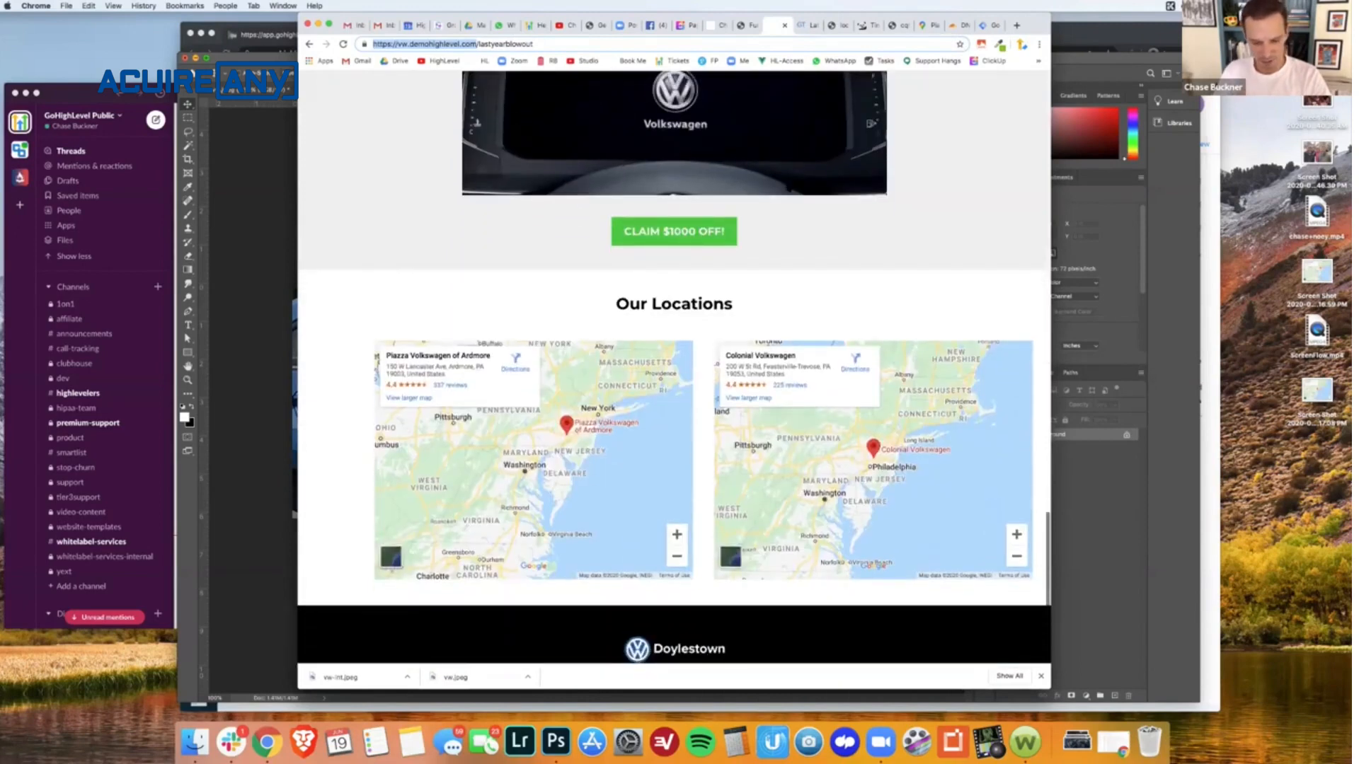
{"action": "key", "text": "Return"}
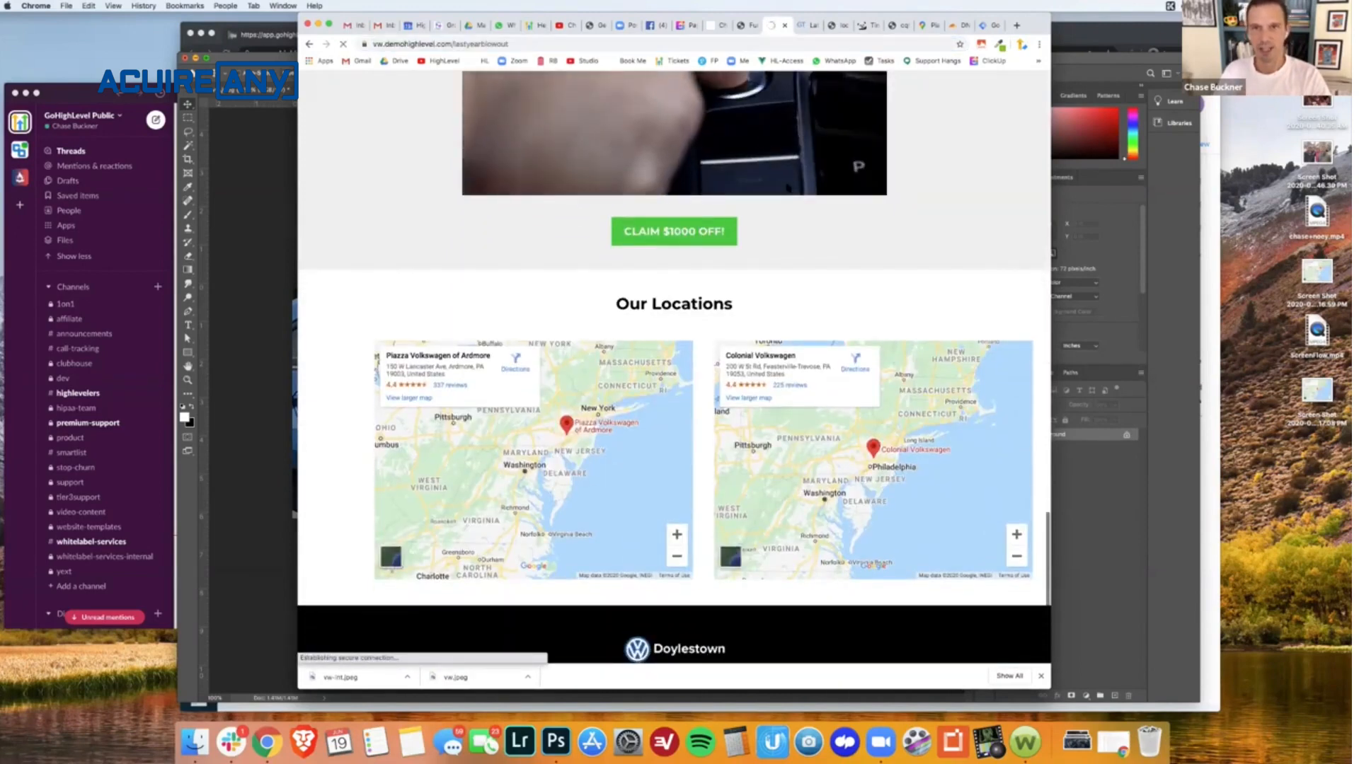
- Try to preview the Tag Manager container, examine the validation error's location and description, and dismiss it
{"action": "left_click", "coordinate": [986, 25]}
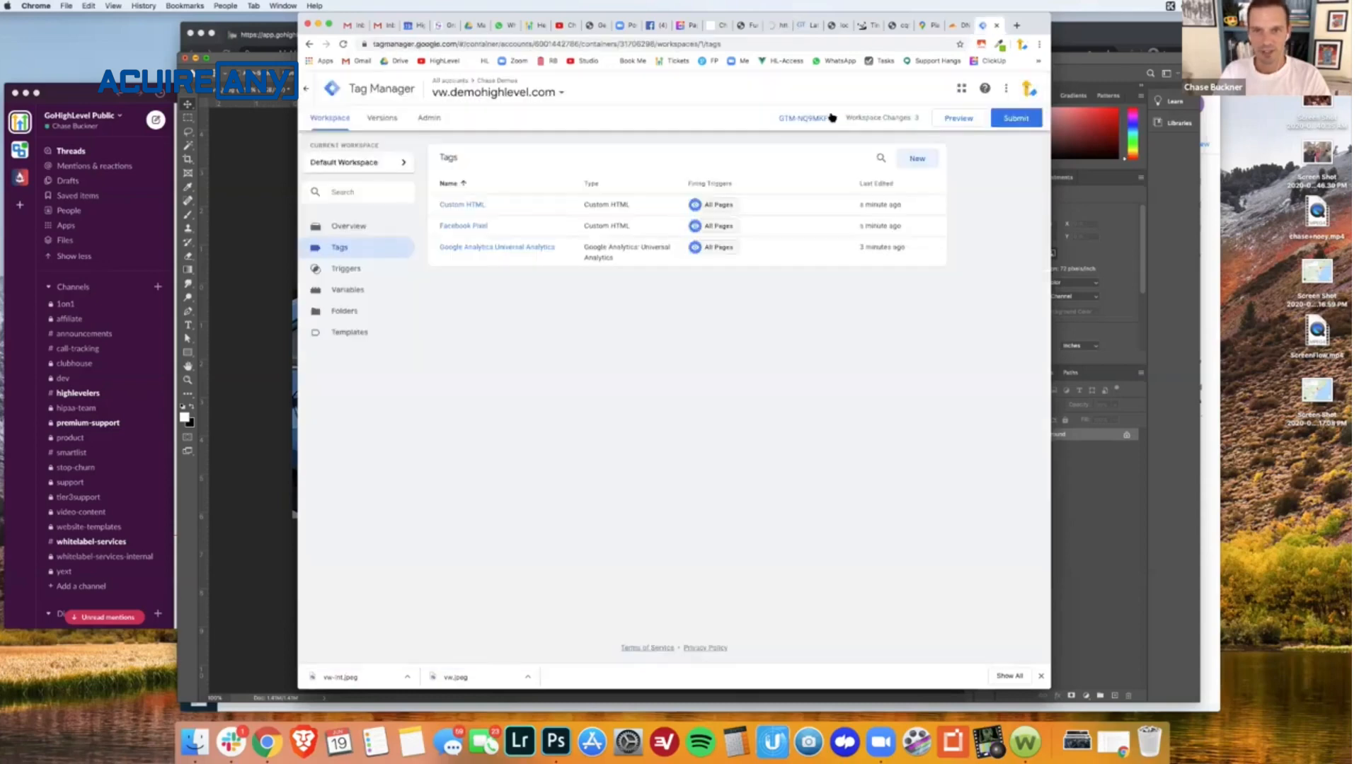
{"action": "left_click", "coordinate": [946, 121]}
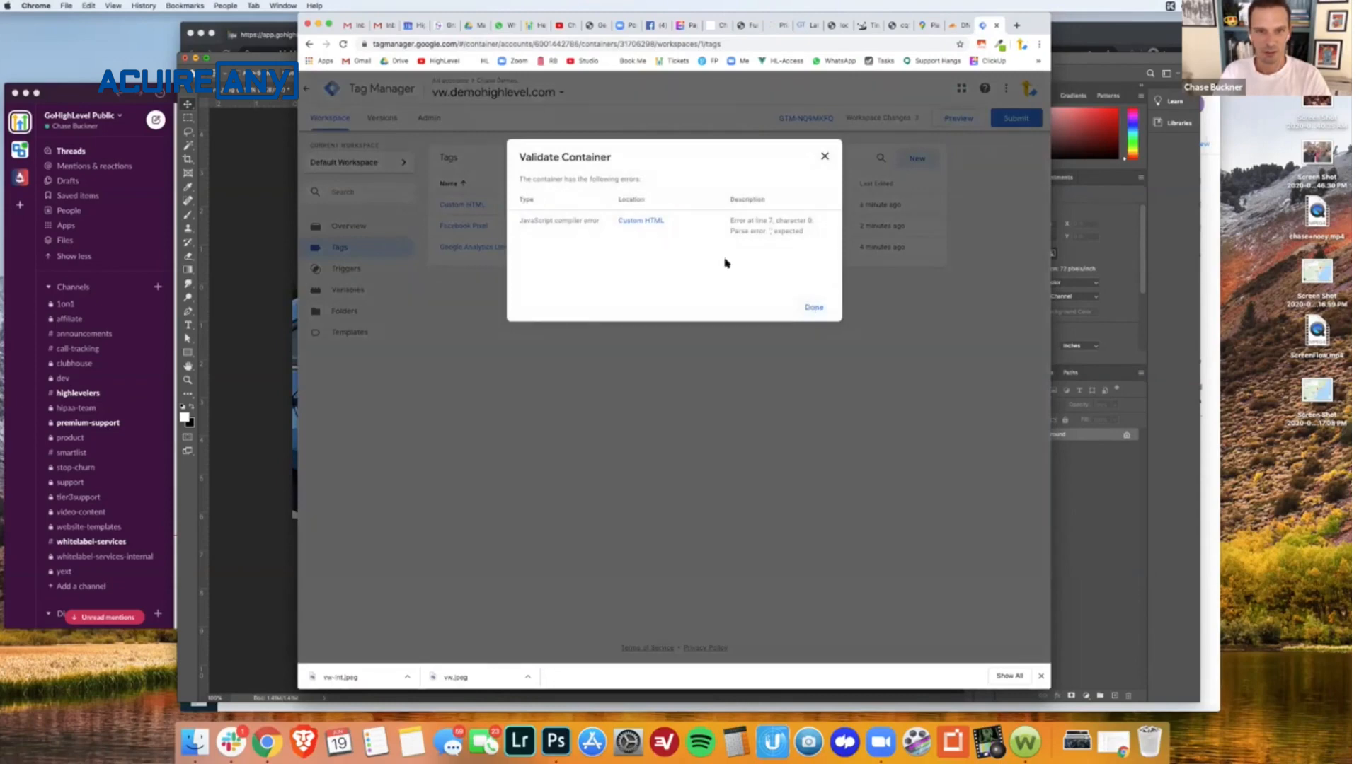
{"action": "left_click", "coordinate": [814, 307]}
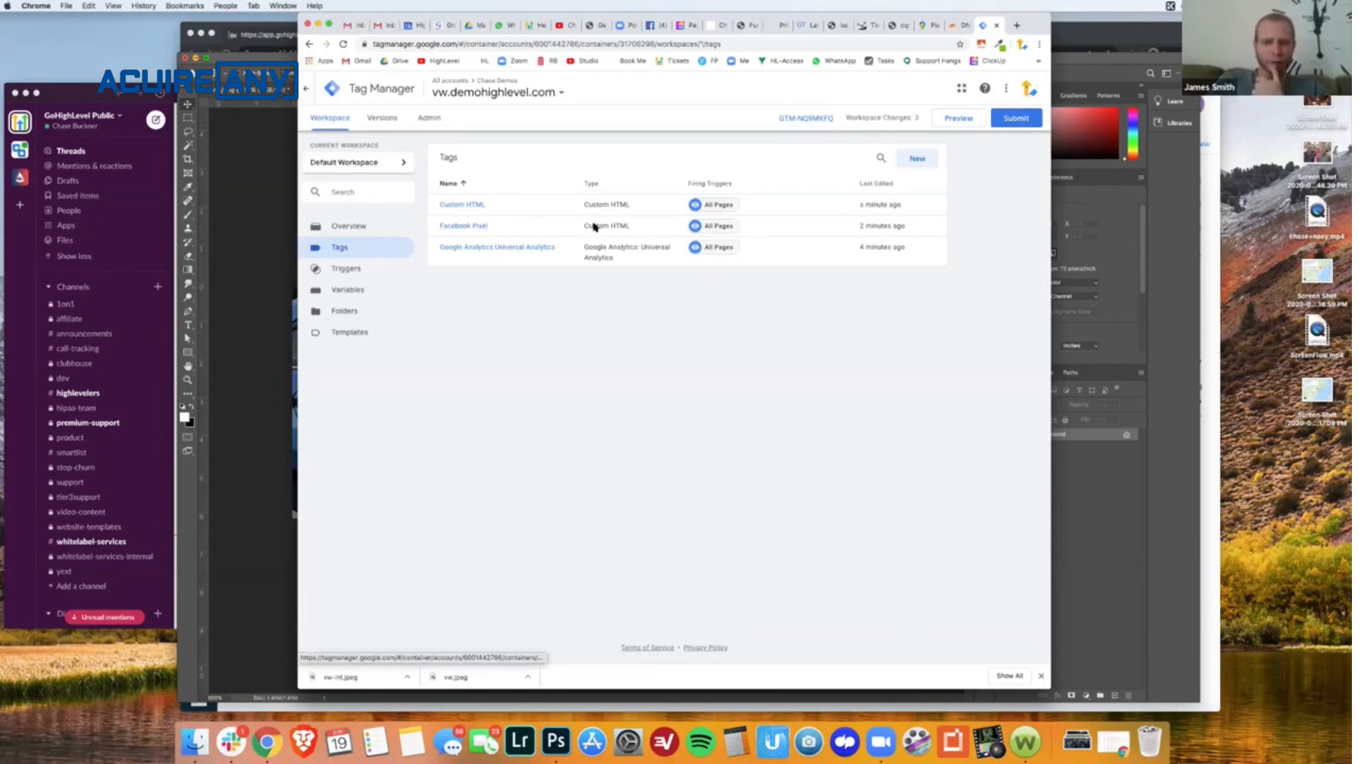
- Open the Custom HTML tag's code for editing and place the cursor after the closing brace on line 6
{"action": "left_click", "coordinate": [447, 205]}
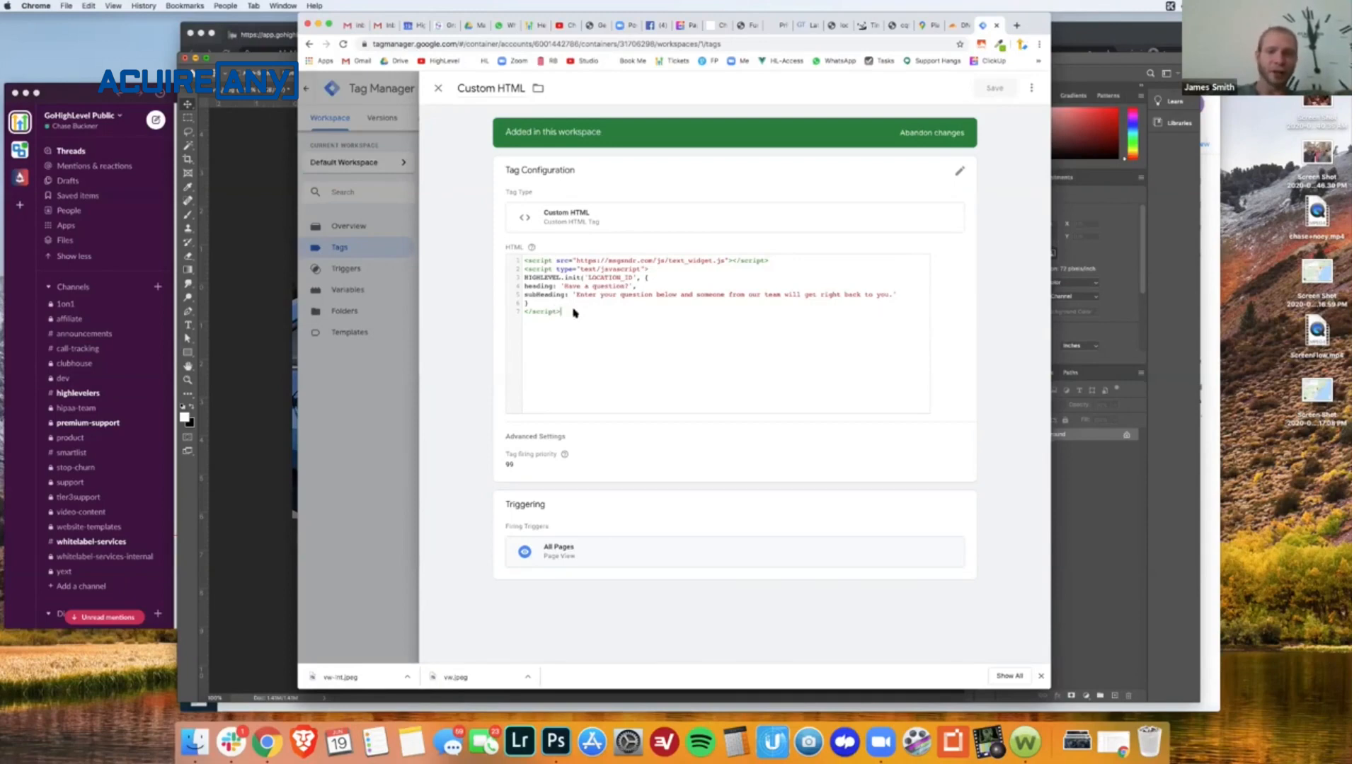
{"action": "left_click", "coordinate": [523, 286]}
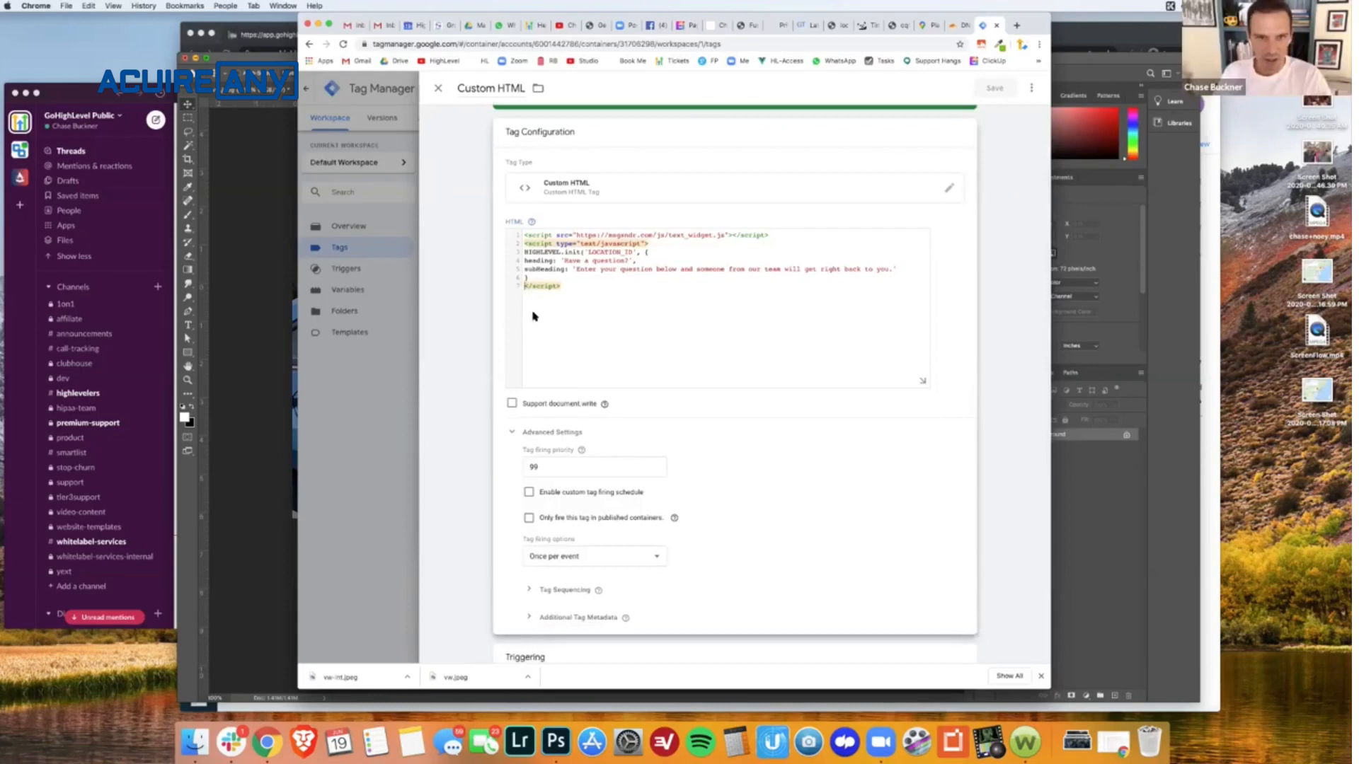
{"action": "left_click", "coordinate": [535, 279]}
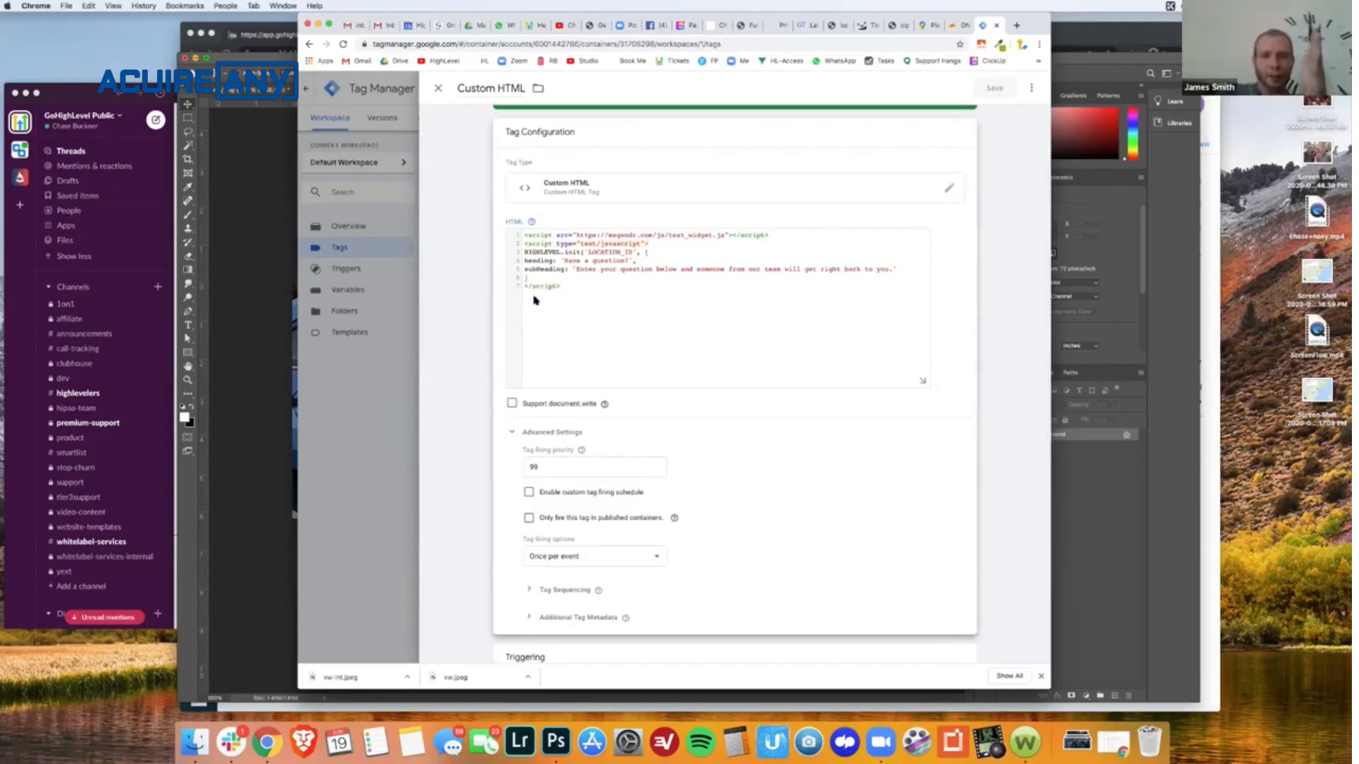
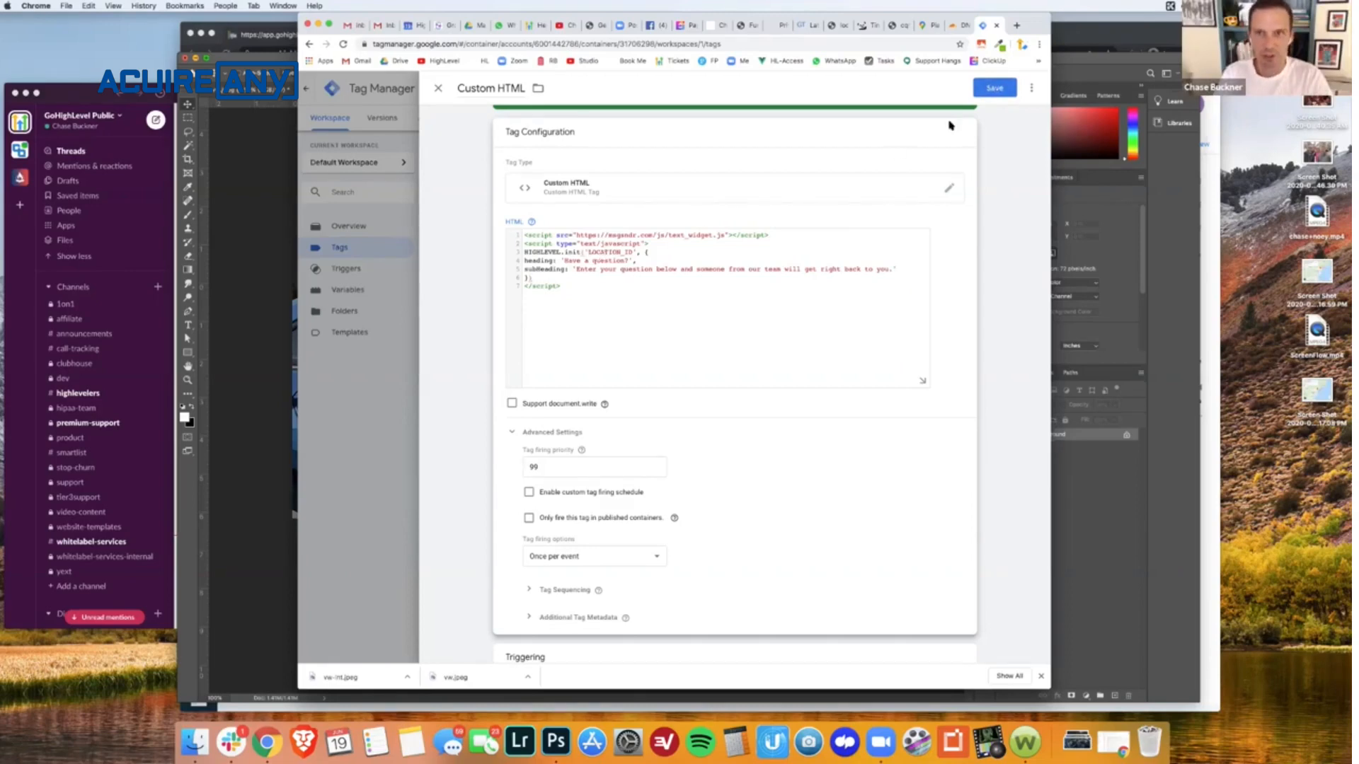
- Save the corrected Custom HTML tag and publish the workspace changes to the Live environment without a version name or description
{"action": "left_click", "coordinate": [1000, 88]}
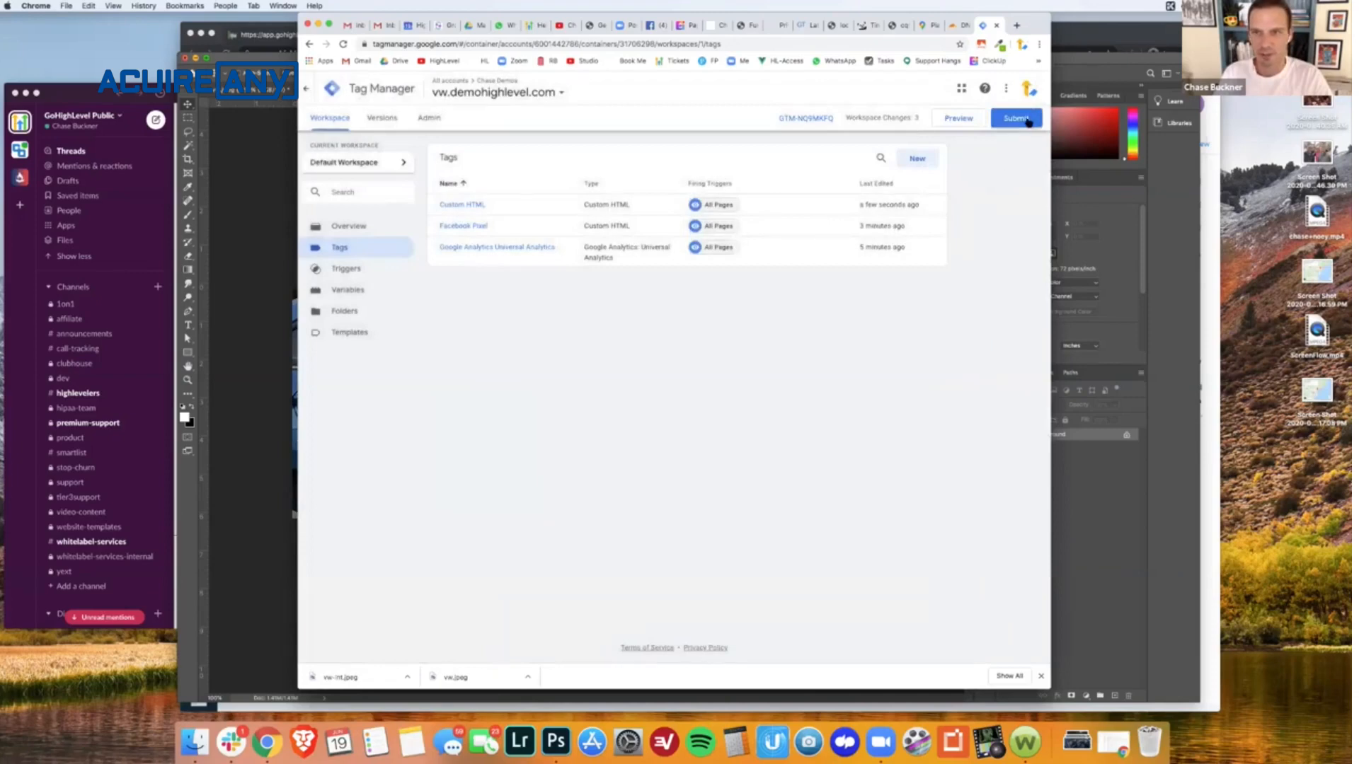
{"action": "left_click", "coordinate": [1026, 119]}
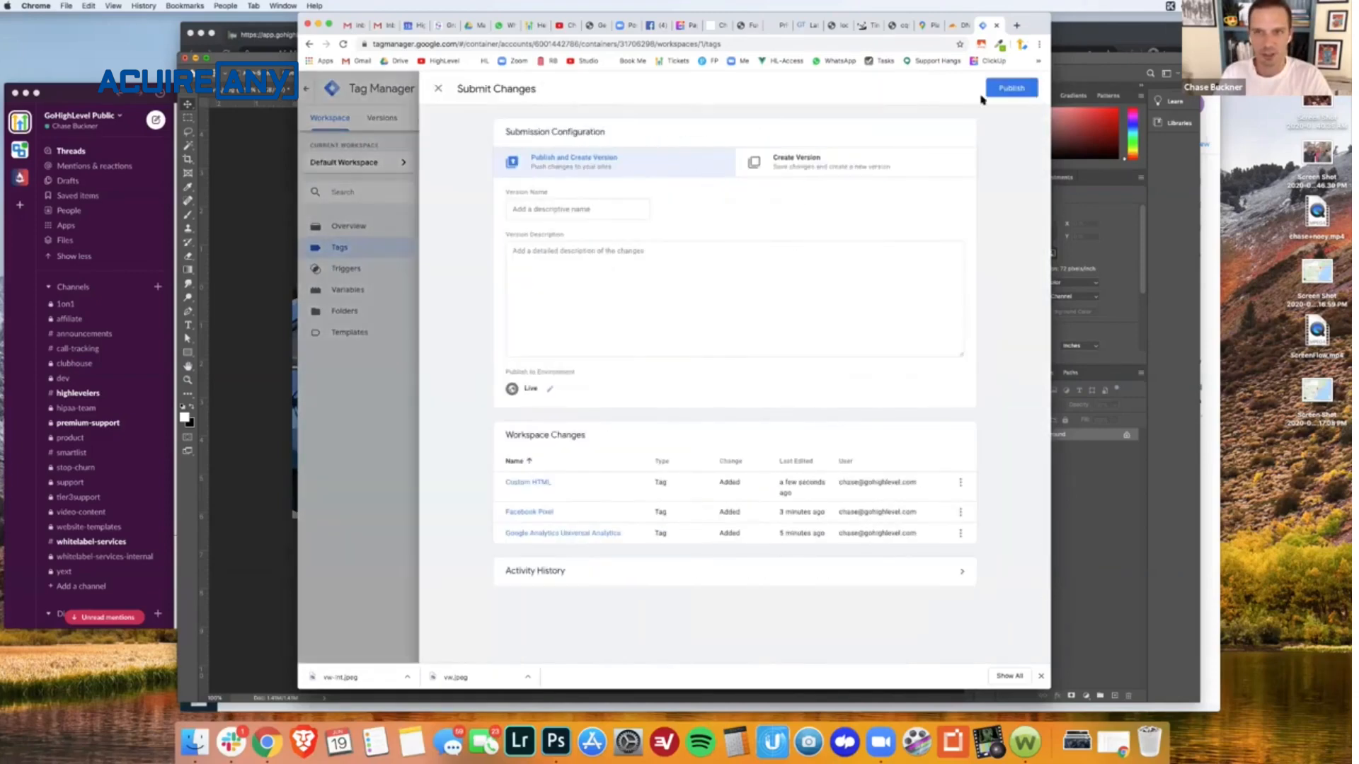
{"action": "left_click", "coordinate": [1008, 90]}
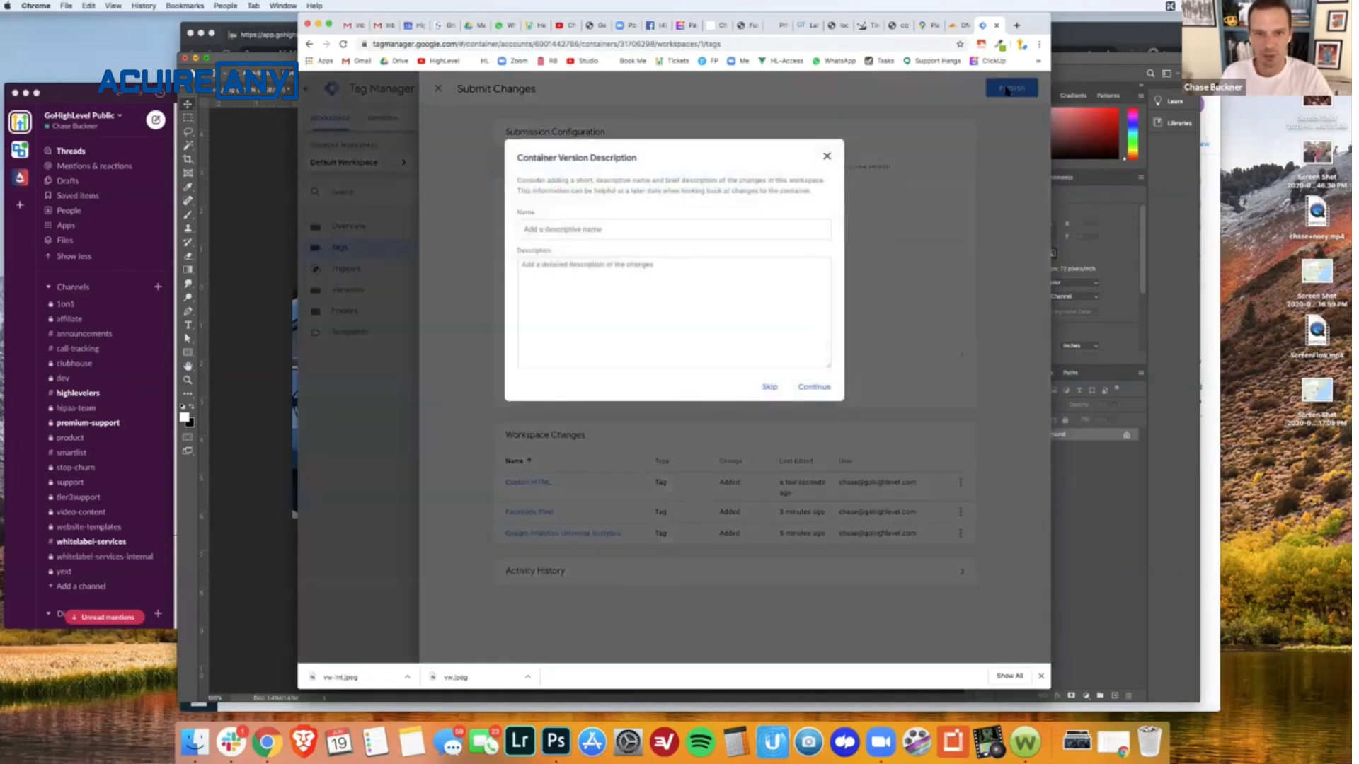
{"action": "left_click", "coordinate": [812, 387]}
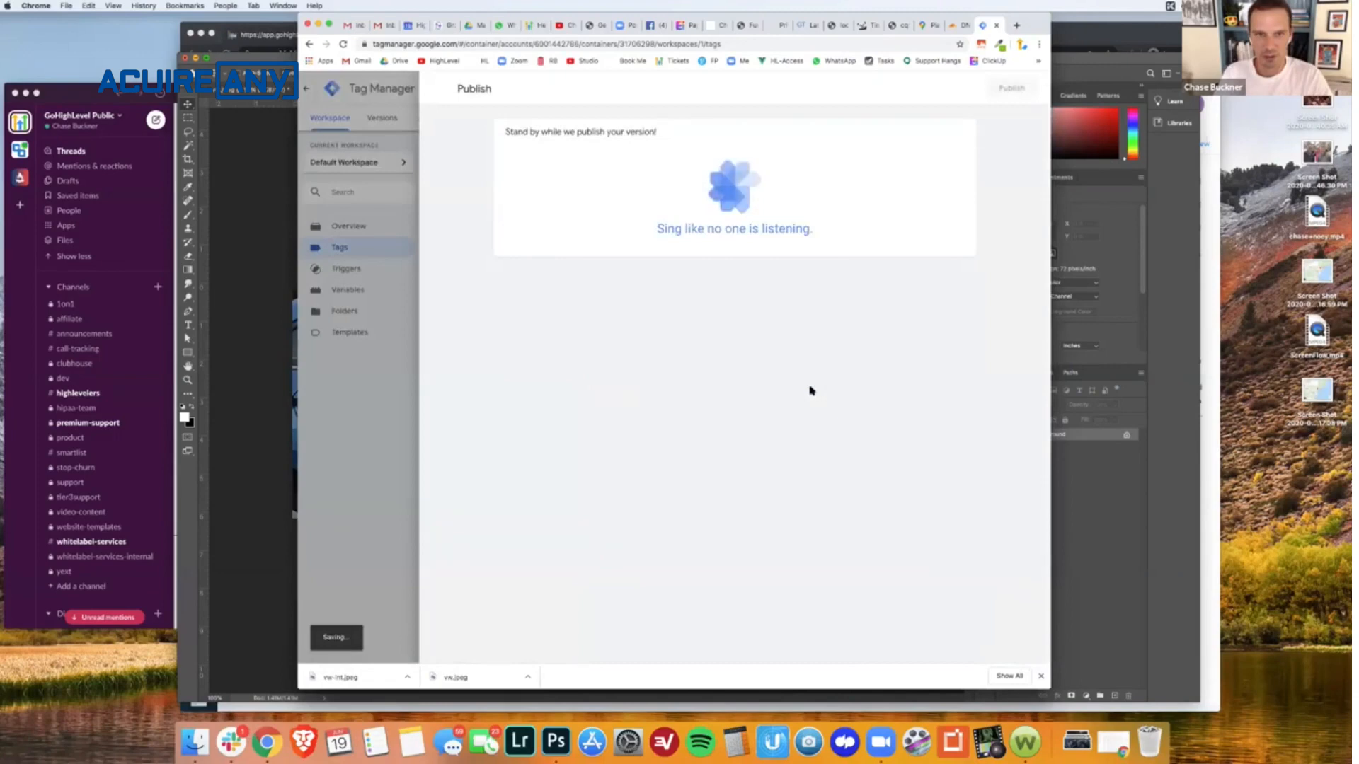
- Preview the container from the workspace and check on the live lastyearblowout page which tags fire
{"action": "left_click", "coordinate": [330, 118]}
{"action": "left_click", "coordinate": [959, 118]}
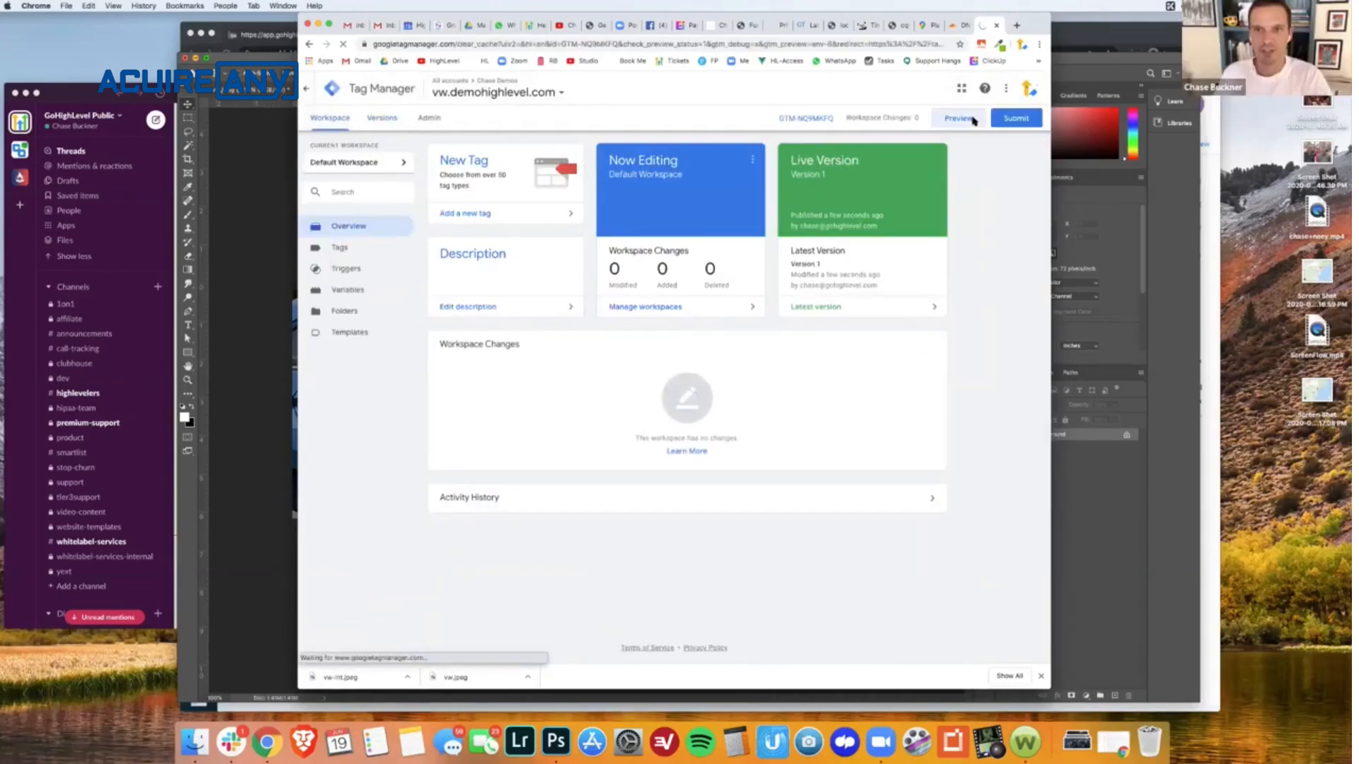
{"action": "left_click", "coordinate": [719, 29]}
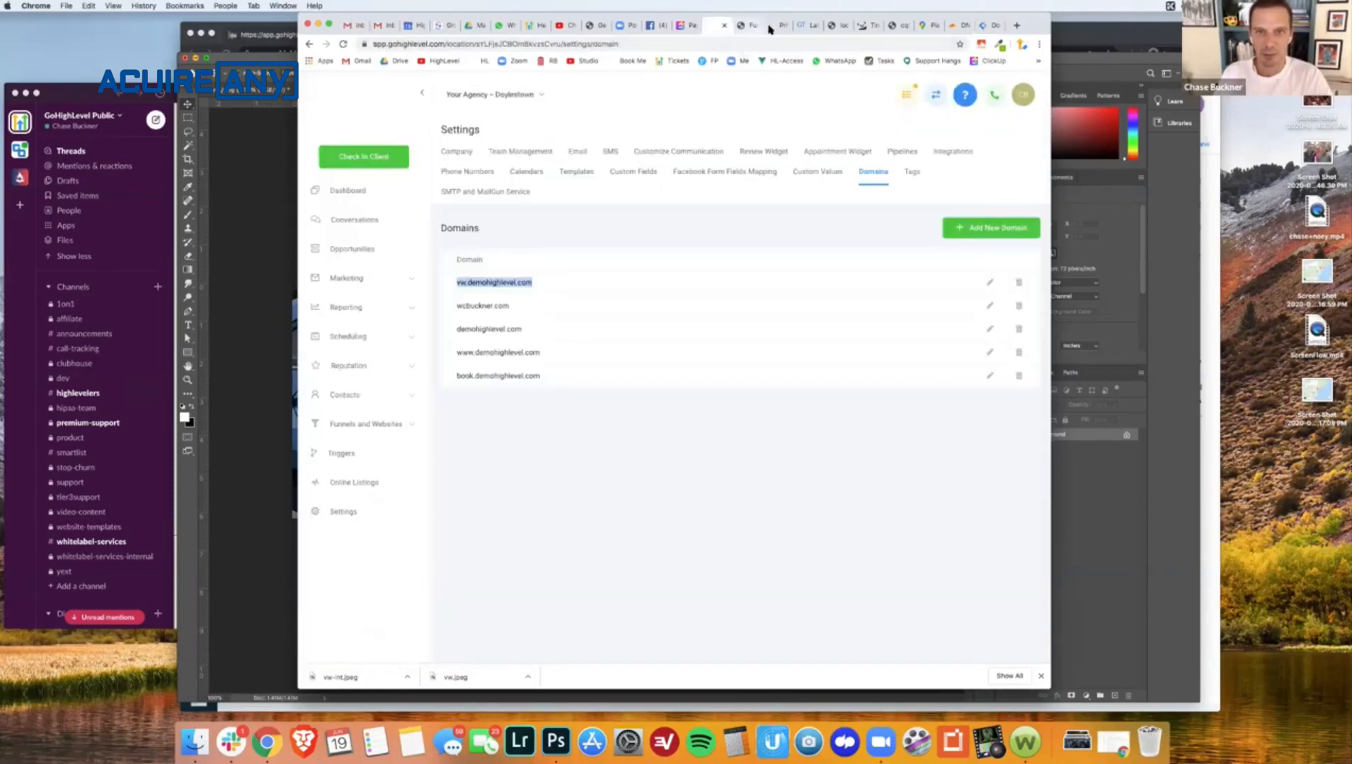
{"action": "left_click", "coordinate": [779, 26]}
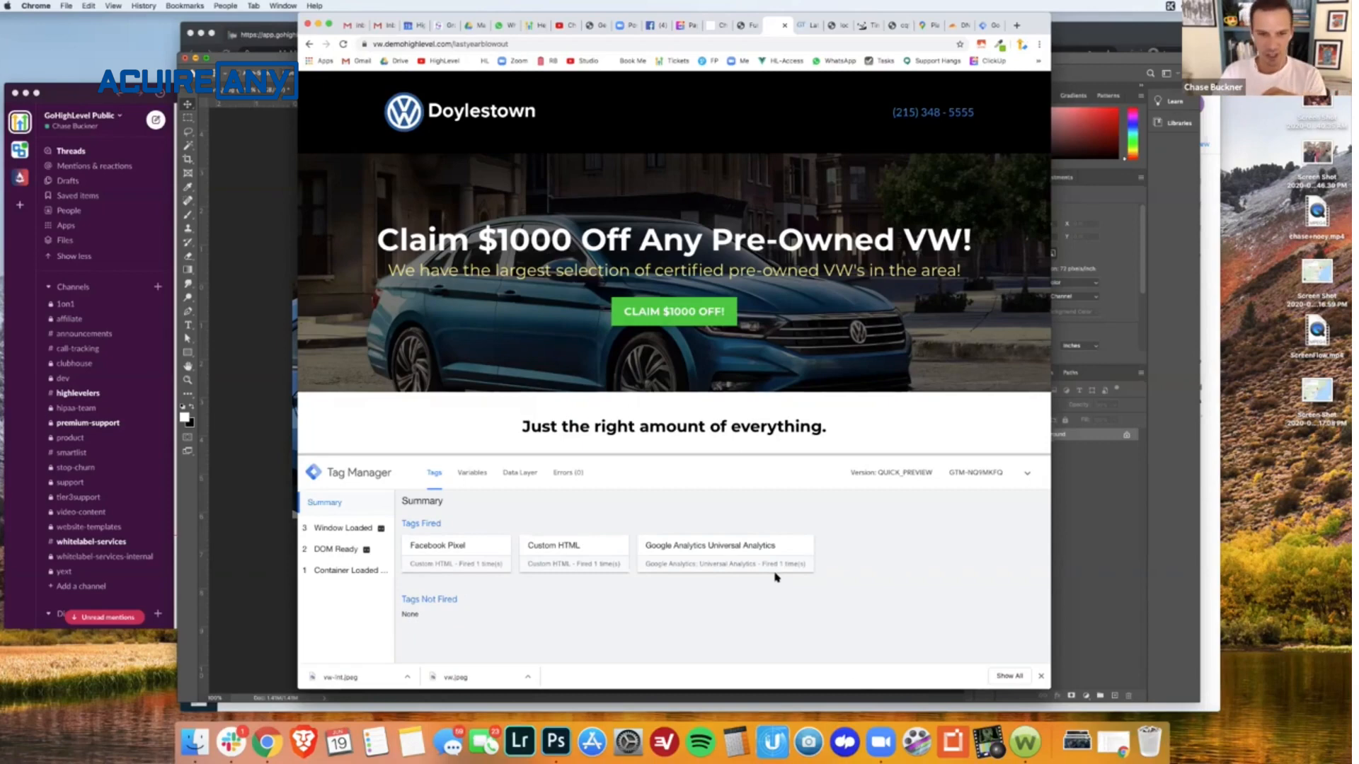
{"action": "left_click", "coordinate": [1041, 677]}
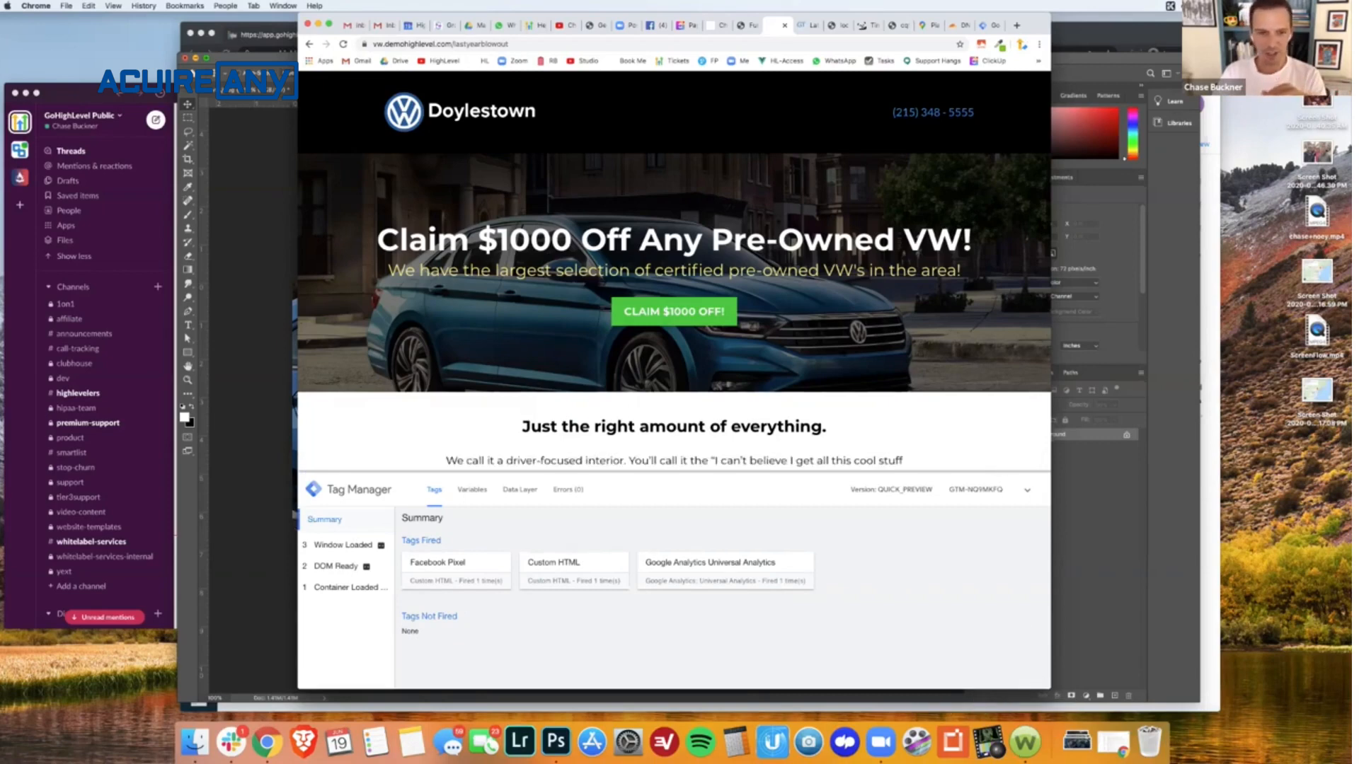
- Return to the Tag Manager workspace and leave preview mode
{"action": "left_click", "coordinate": [986, 27]}
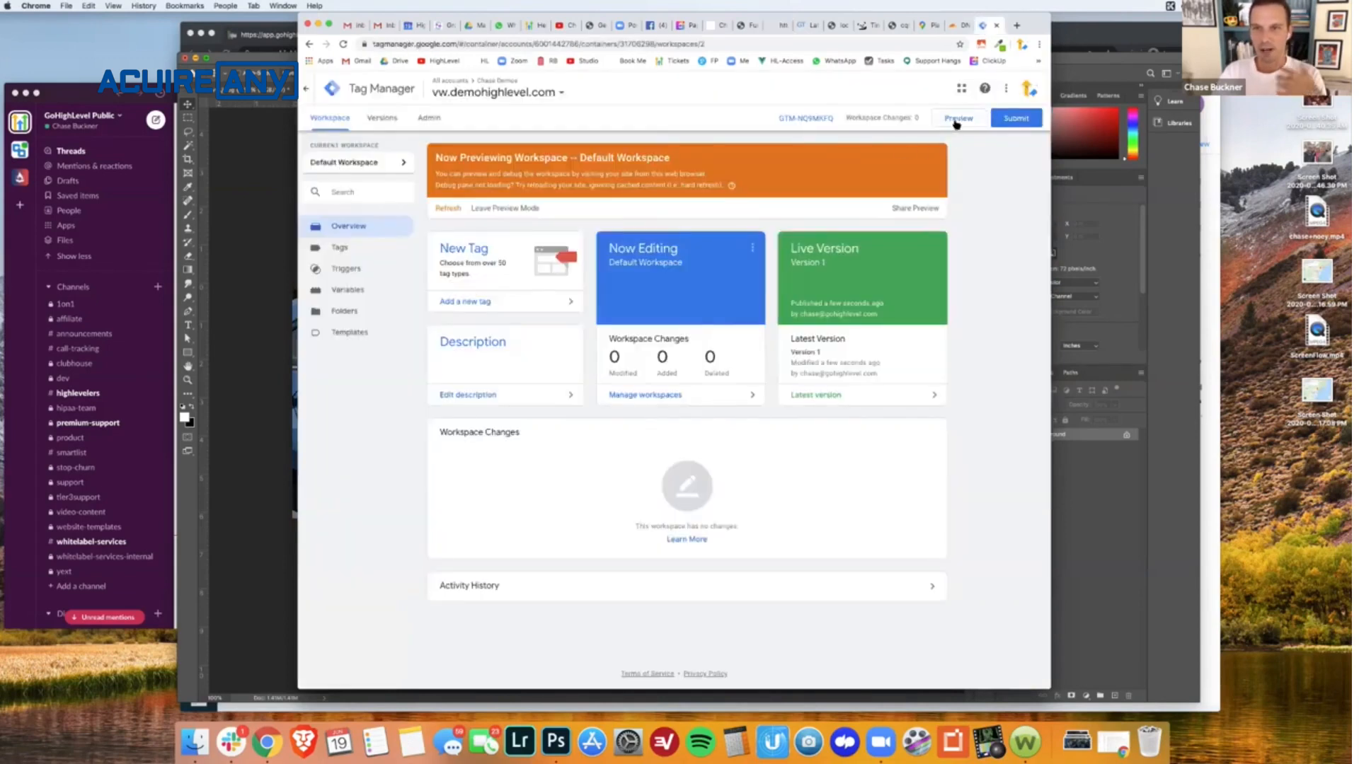
{"action": "left_click", "coordinate": [502, 209]}
{"action": "left_click", "coordinate": [752, 198]}
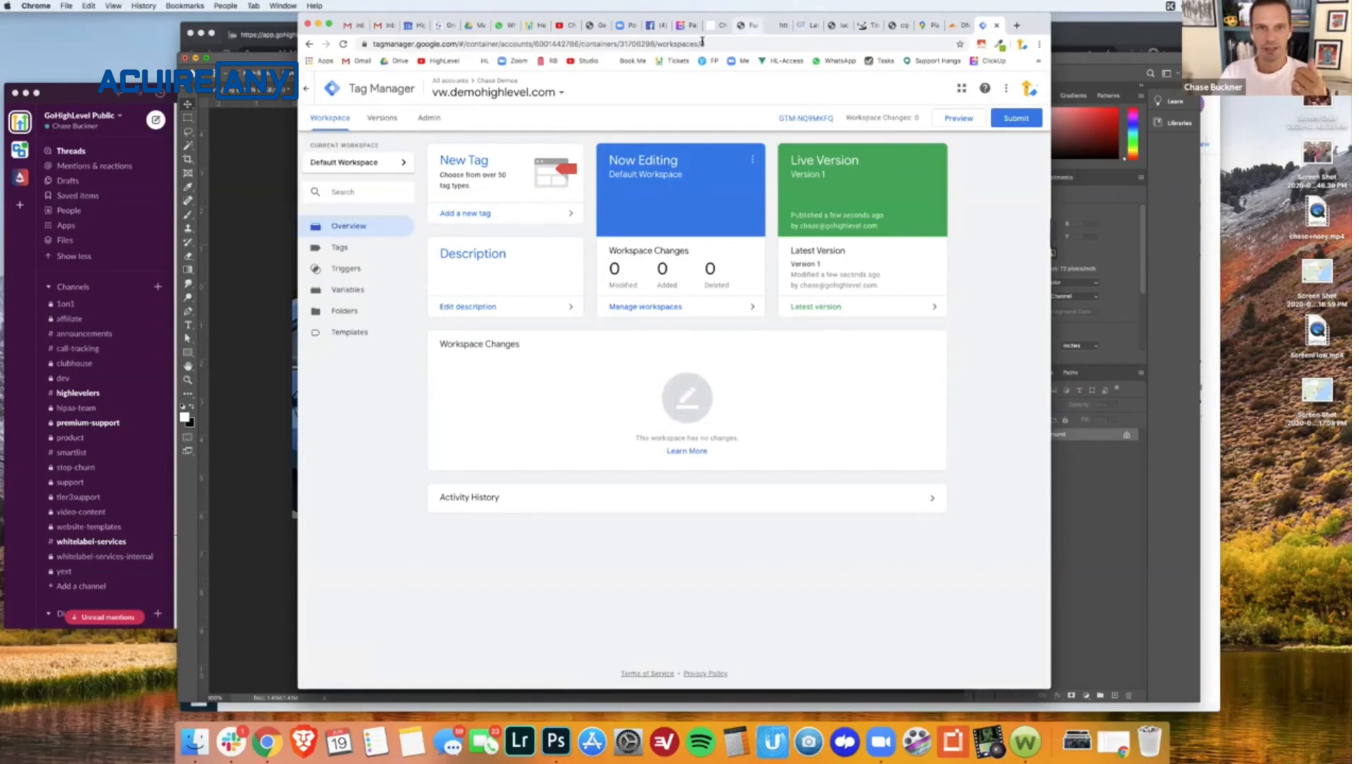
{"action": "left_click", "coordinate": [741, 29]}
{"action": "left_click", "coordinate": [775, 25]}
{"action": "left_click", "coordinate": [699, 44]}
{"action": "key", "text": "super+c"}
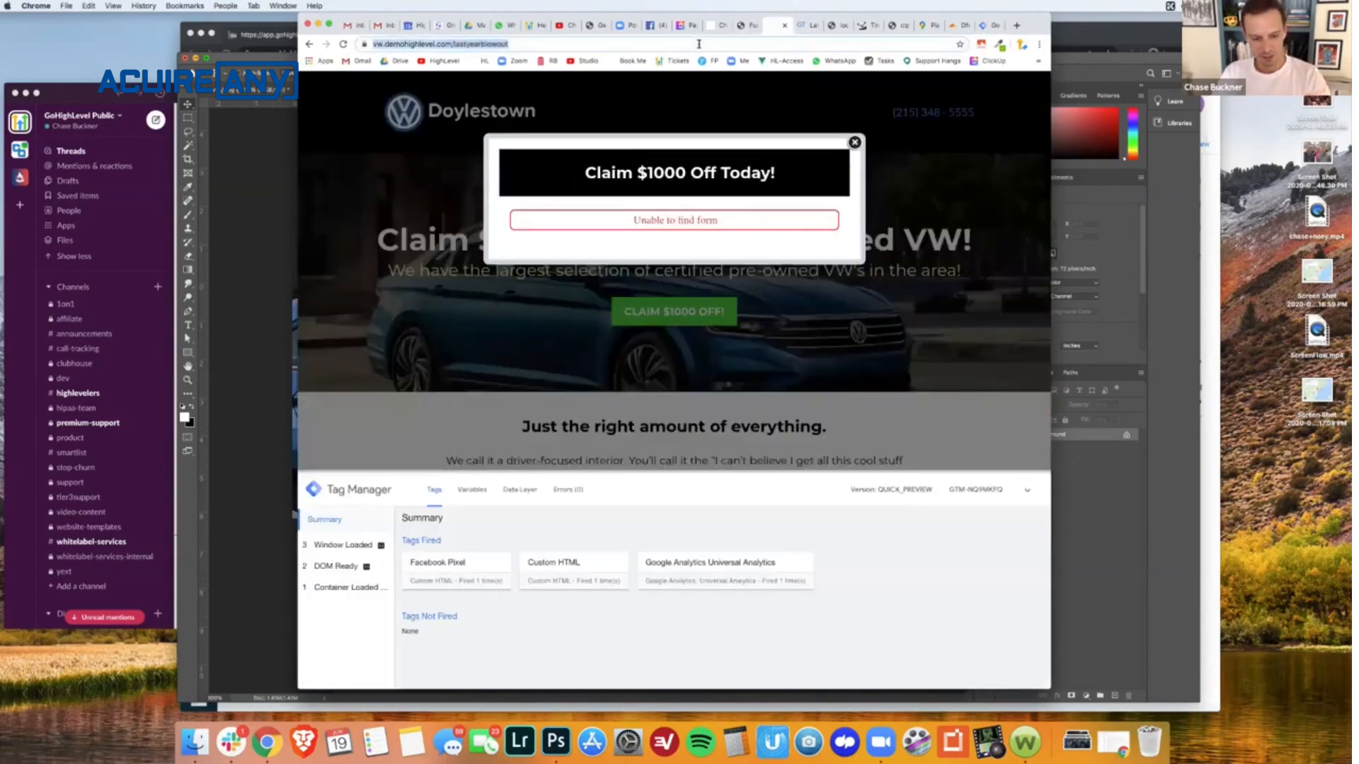
{"action": "left_click", "coordinate": [801, 25]}
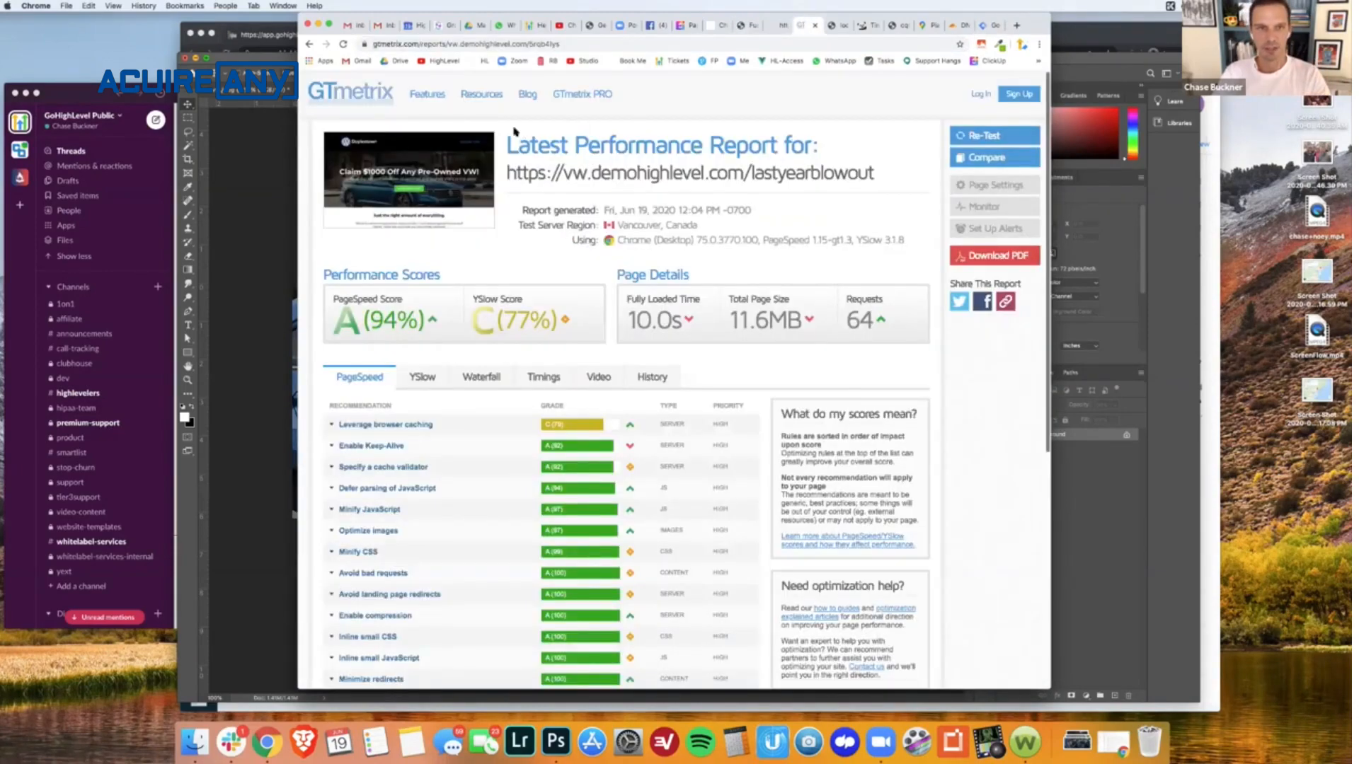
{"action": "left_click", "coordinate": [354, 97]}
{"action": "key", "text": "super+v"}
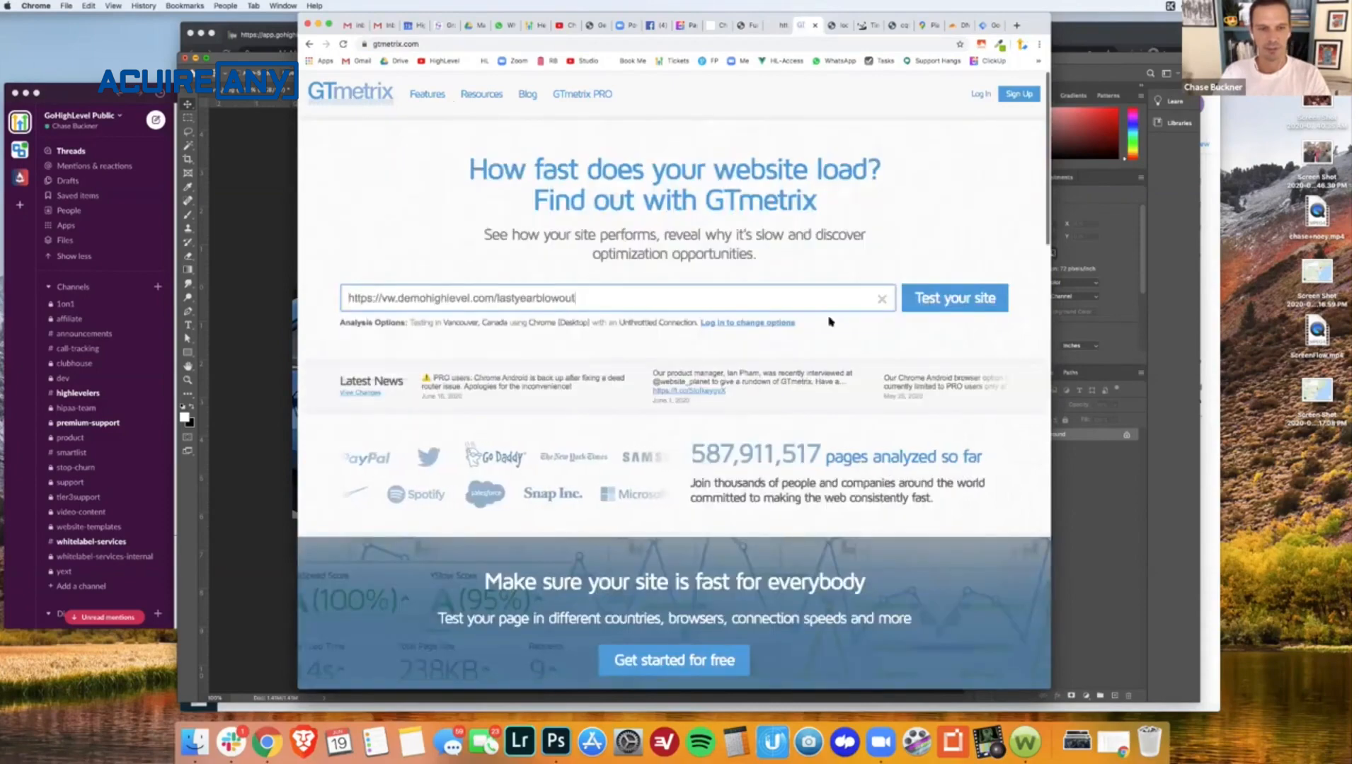
{"action": "left_click", "coordinate": [952, 298]}
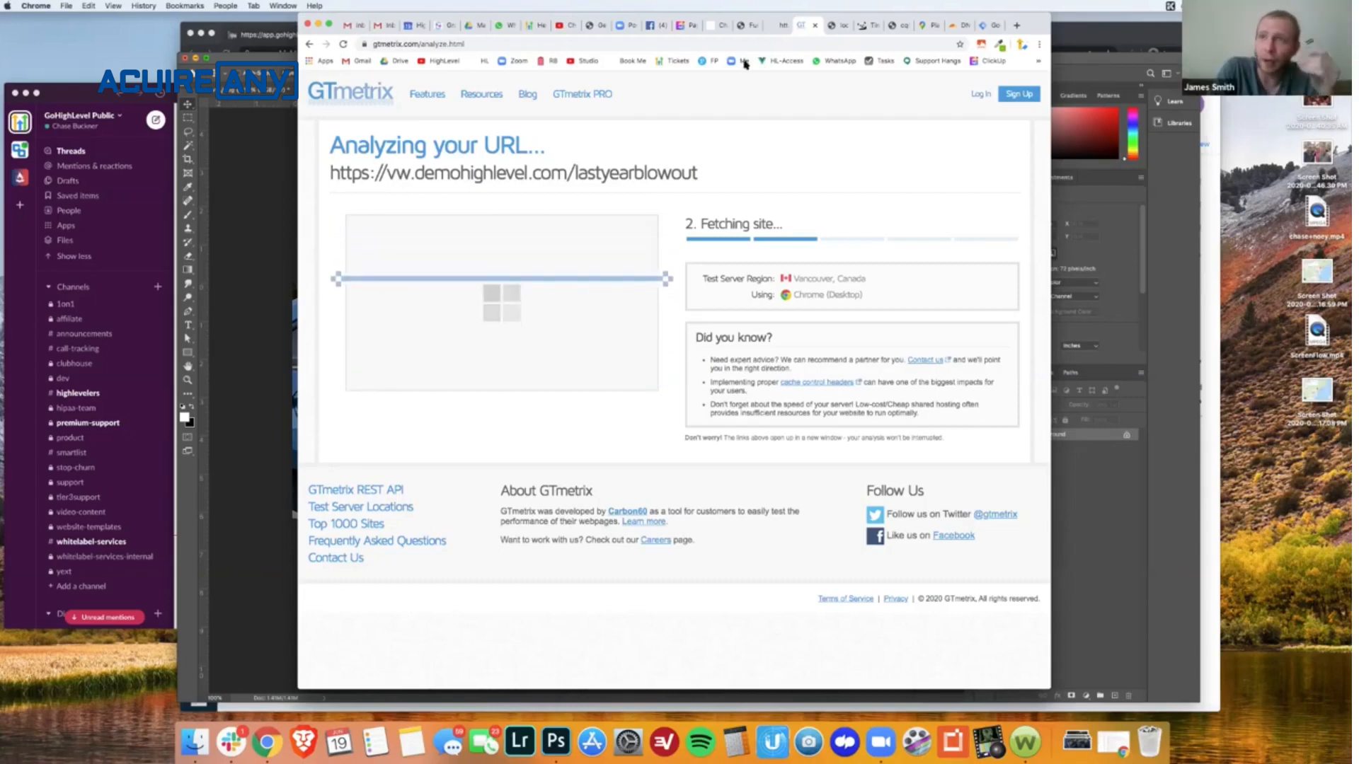
- Switch to Facebook and look over the "HighLevel How-To's - Speed Up Pages!" live video post and its comments
{"action": "left_click", "coordinate": [656, 26]}
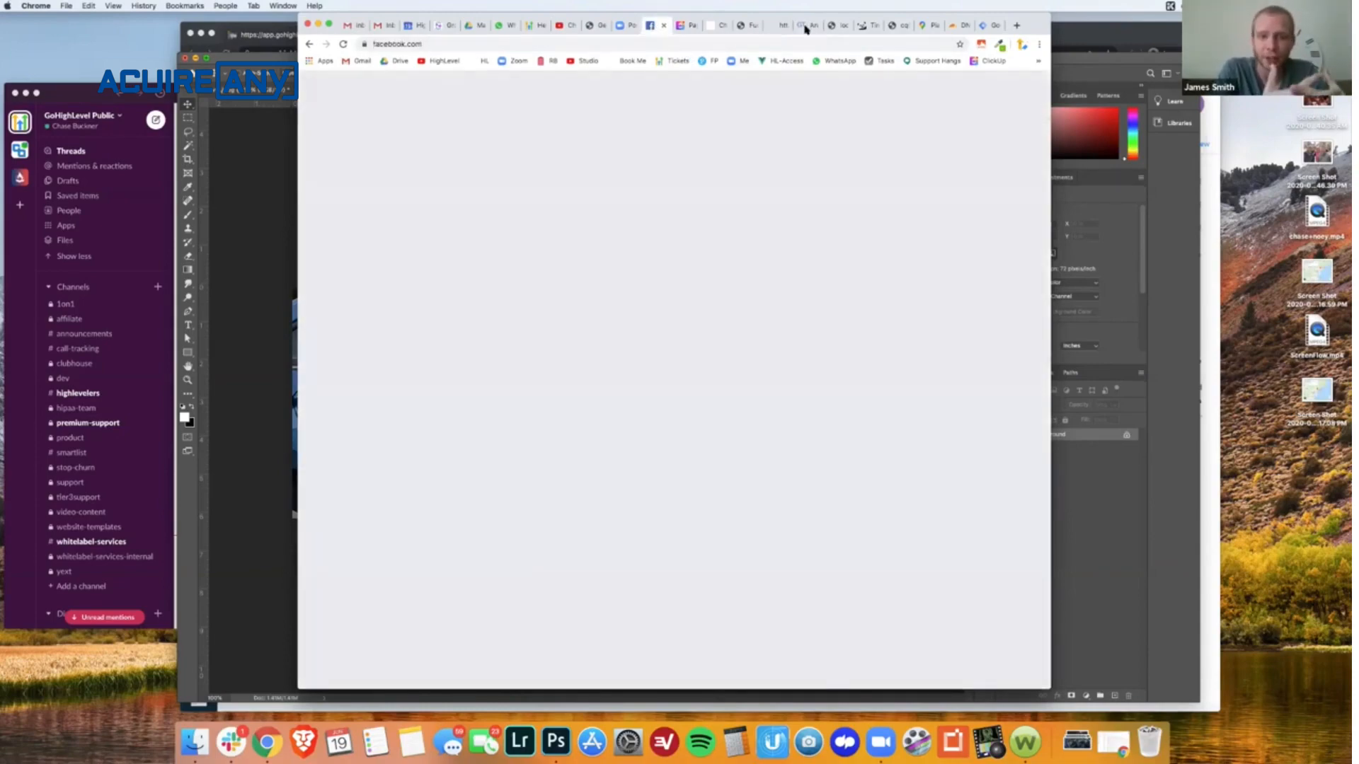
{"action": "scroll", "coordinate": [640, 389], "scroll_direction": "down", "scroll_amount": 3}
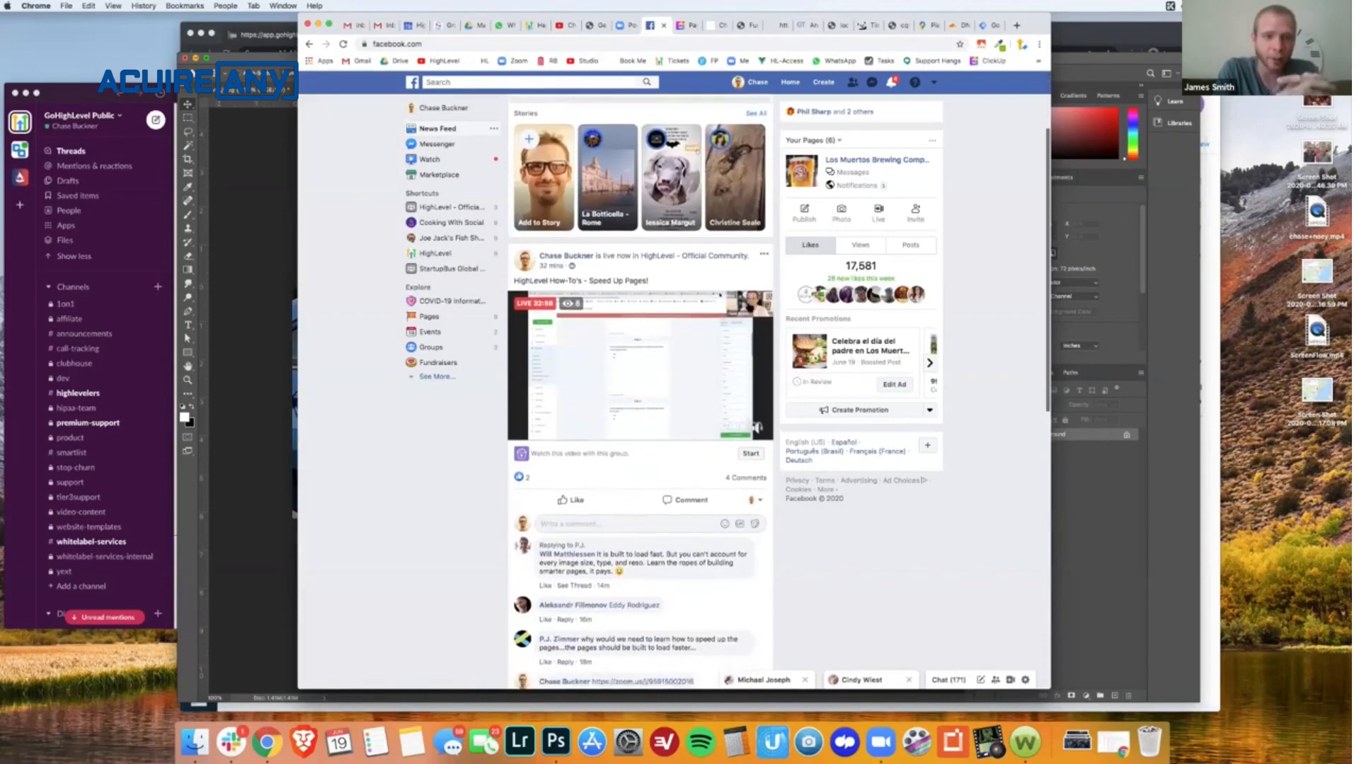
{"action": "scroll", "coordinate": [749, 307], "scroll_direction": "down", "scroll_amount": 1}
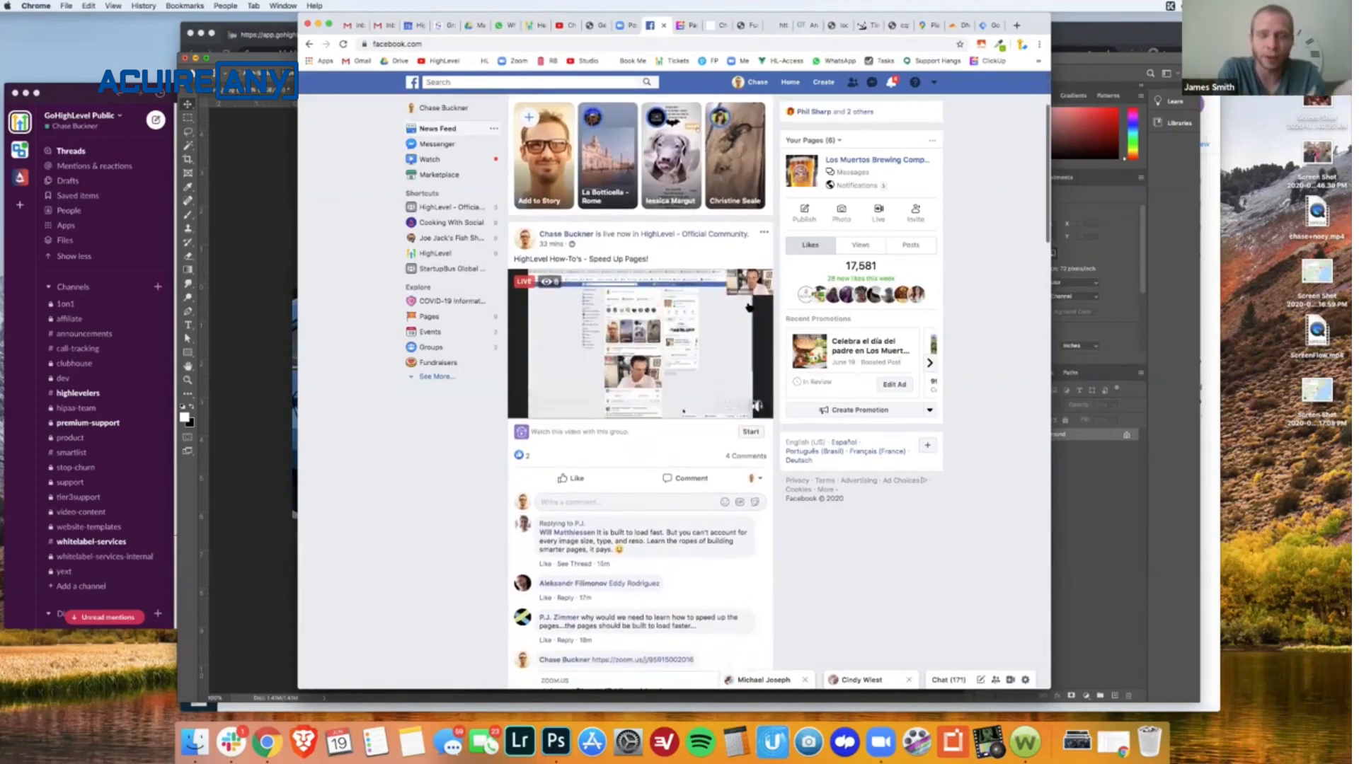
{"action": "scroll", "coordinate": [749, 307], "scroll_direction": "up", "scroll_amount": 1}
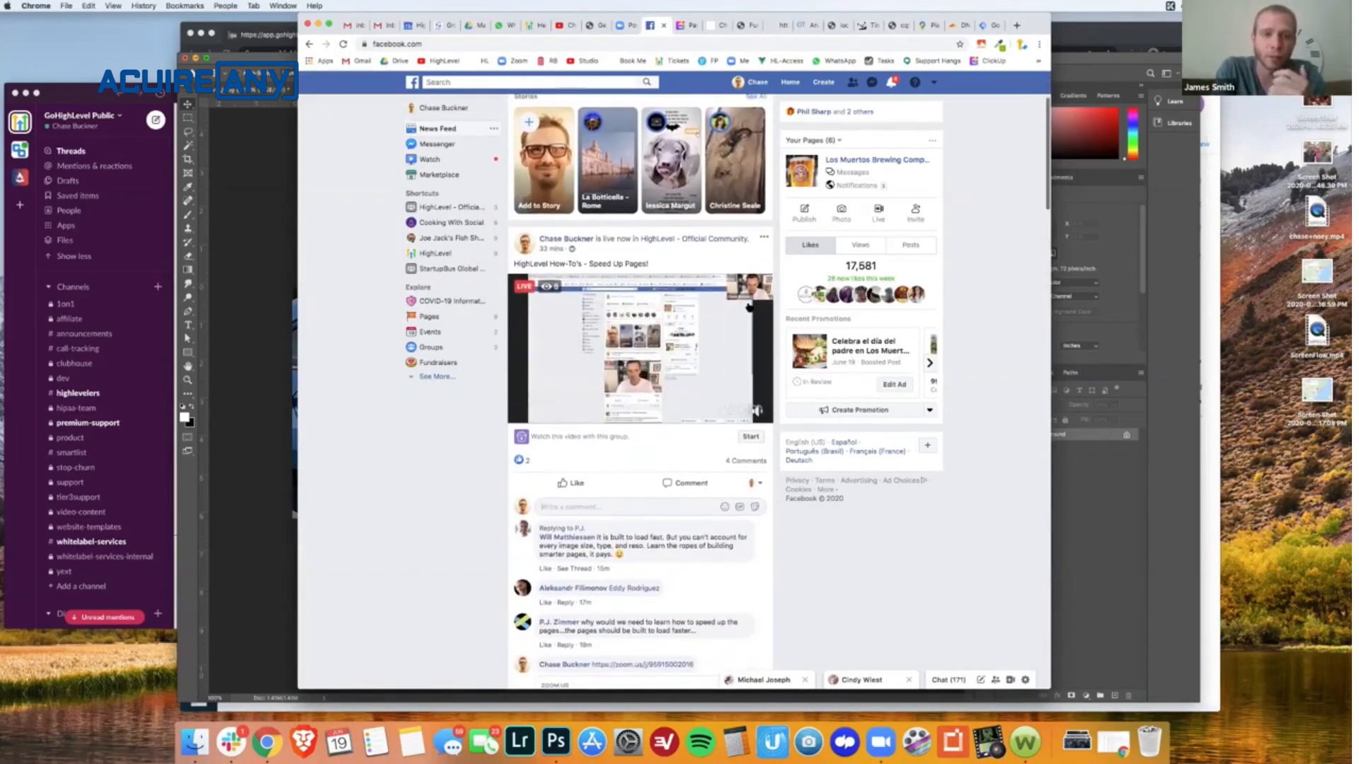
- Return to the GTmetrix report and review its performance scores, page details and PageSpeed recommendations
{"action": "left_click", "coordinate": [805, 27]}
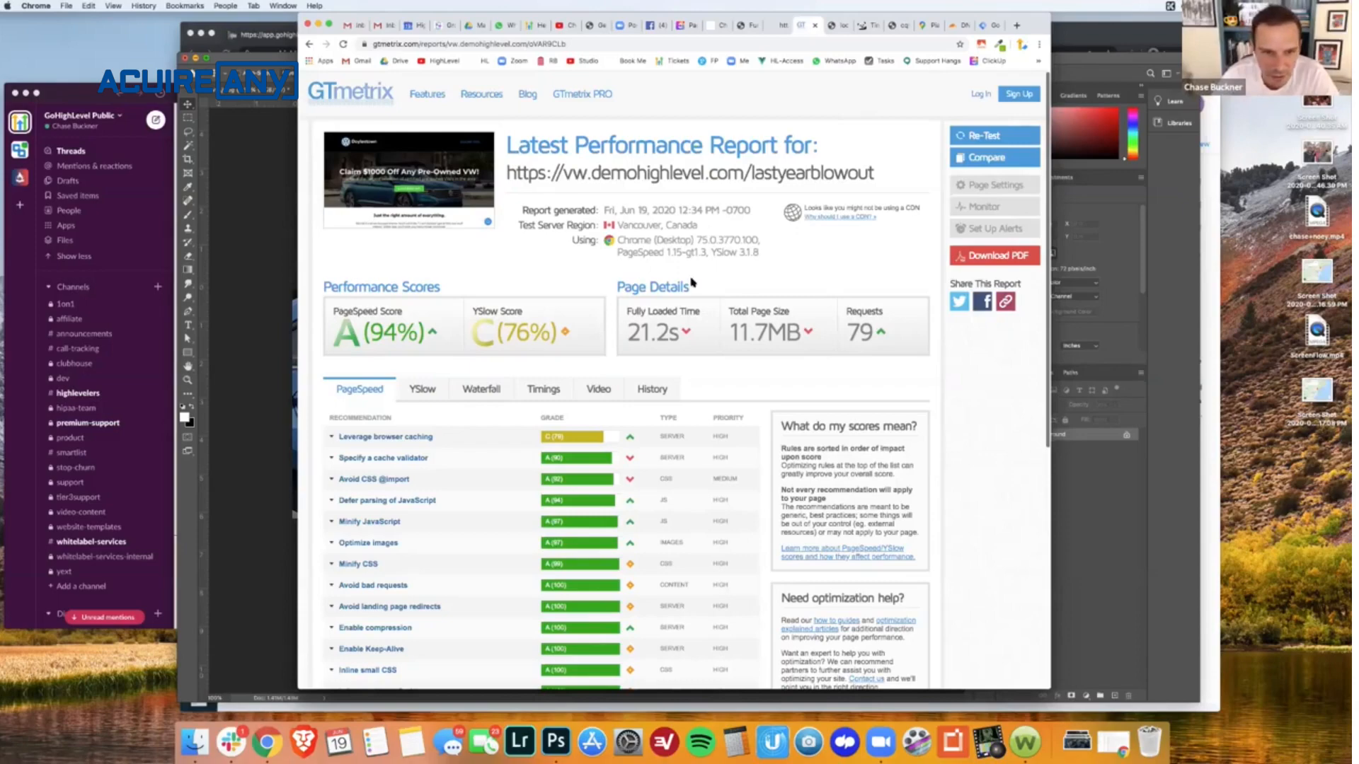
{"action": "scroll", "coordinate": [677, 371], "scroll_direction": "down", "scroll_amount": 5}
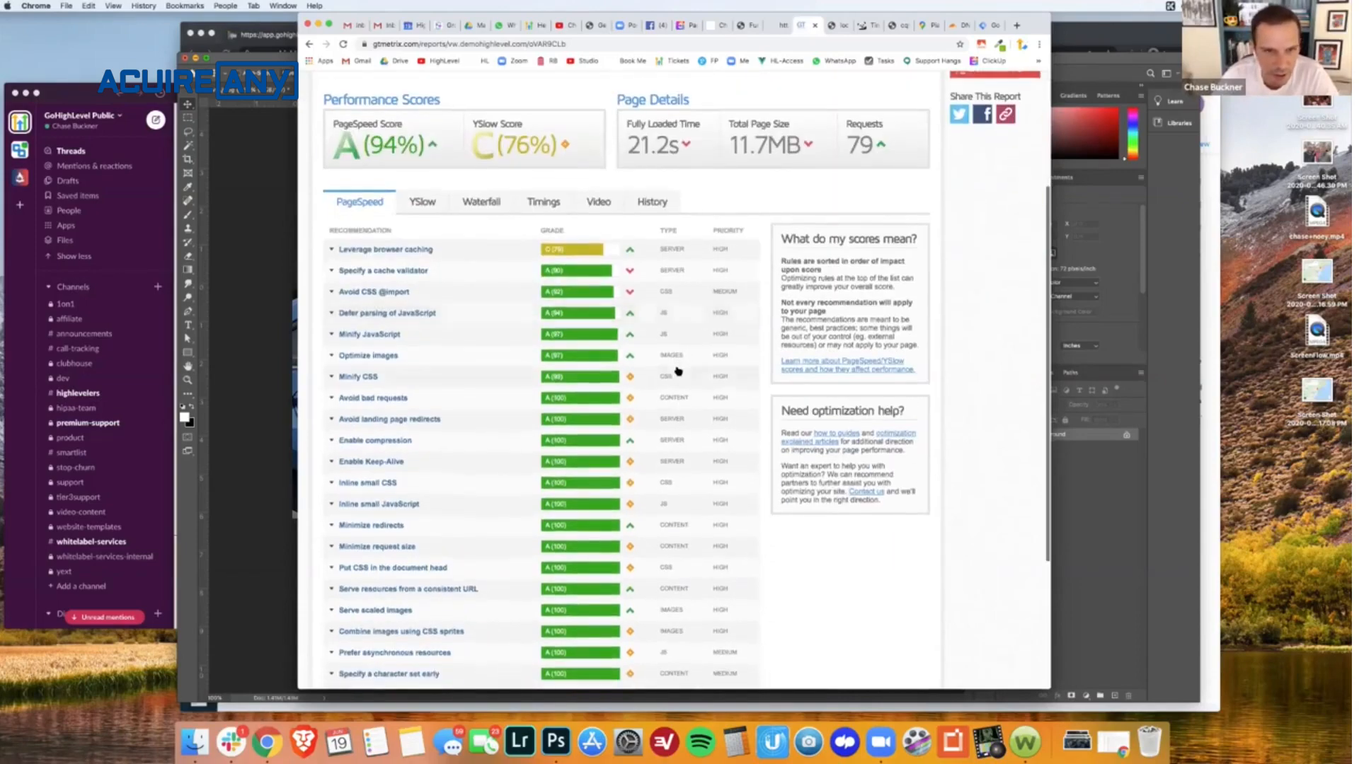
{"action": "scroll", "coordinate": [678, 370], "scroll_direction": "down", "scroll_amount": 2}
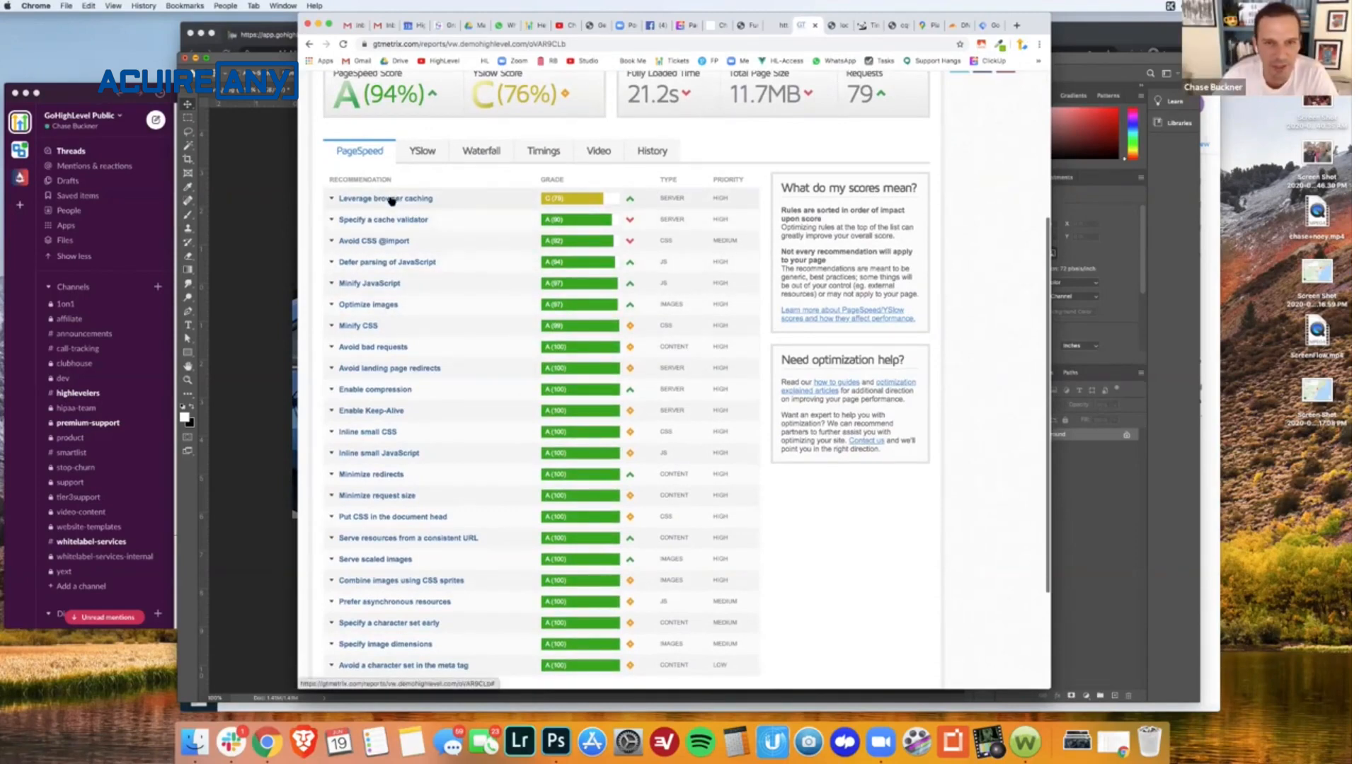
{"action": "scroll", "coordinate": [393, 200], "scroll_direction": "up", "scroll_amount": 1}
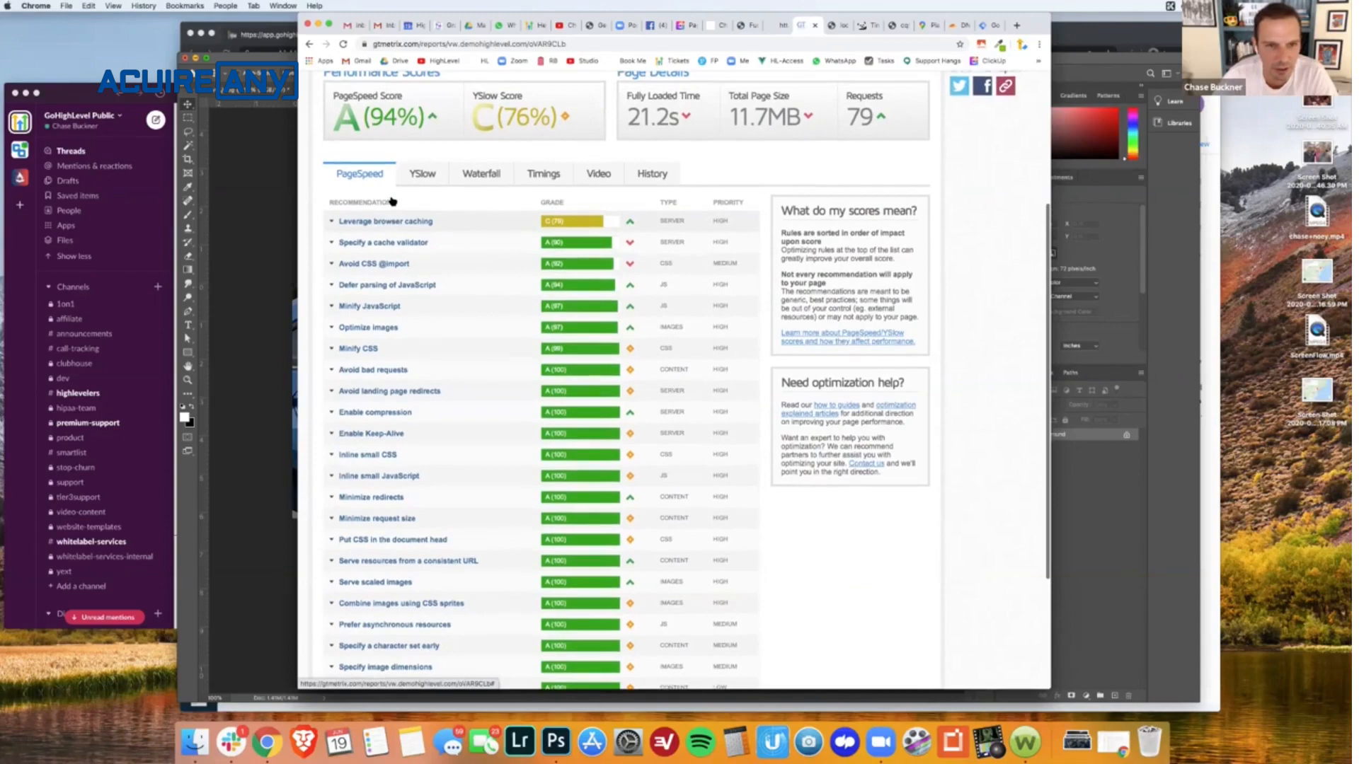
{"action": "scroll", "coordinate": [393, 201], "scroll_direction": "up", "scroll_amount": 5}
{"action": "left_click", "coordinate": [349, 104]}
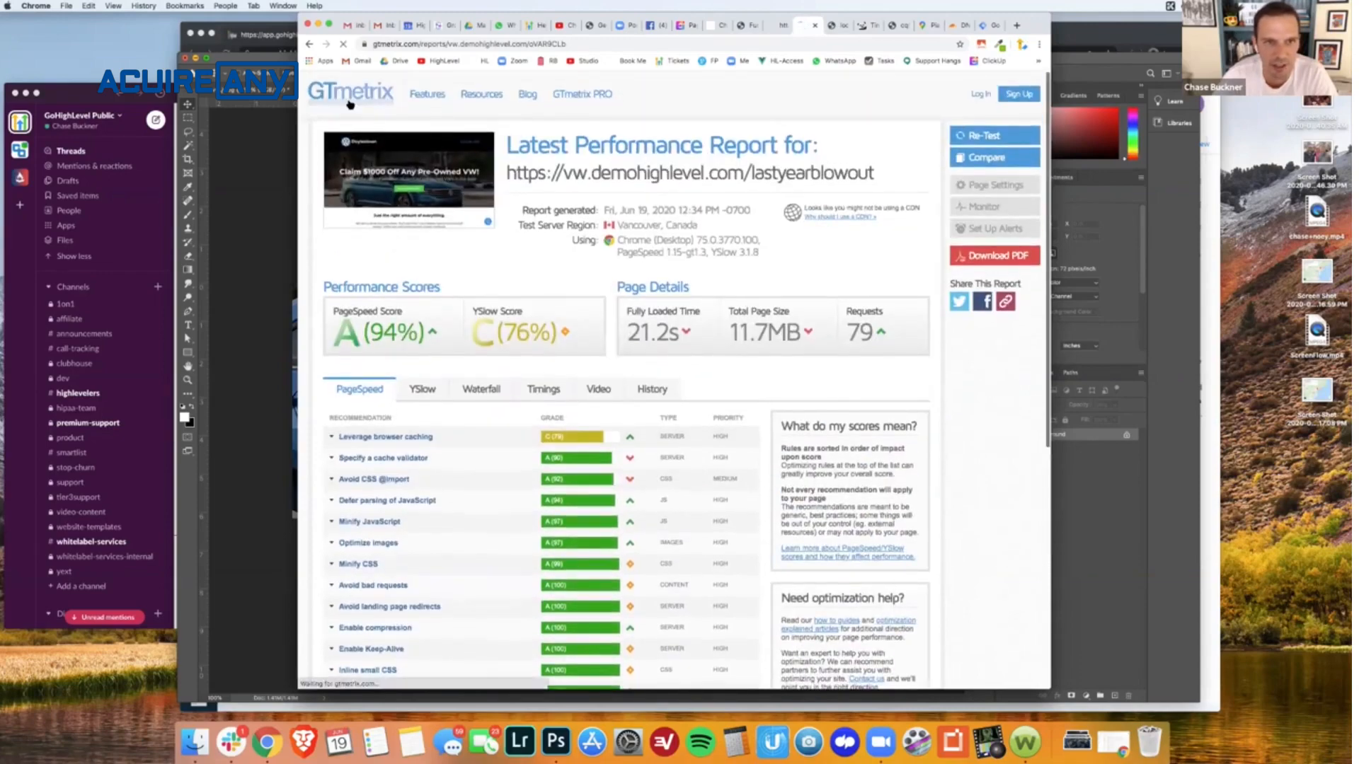
{"action": "left_click", "coordinate": [414, 300]}
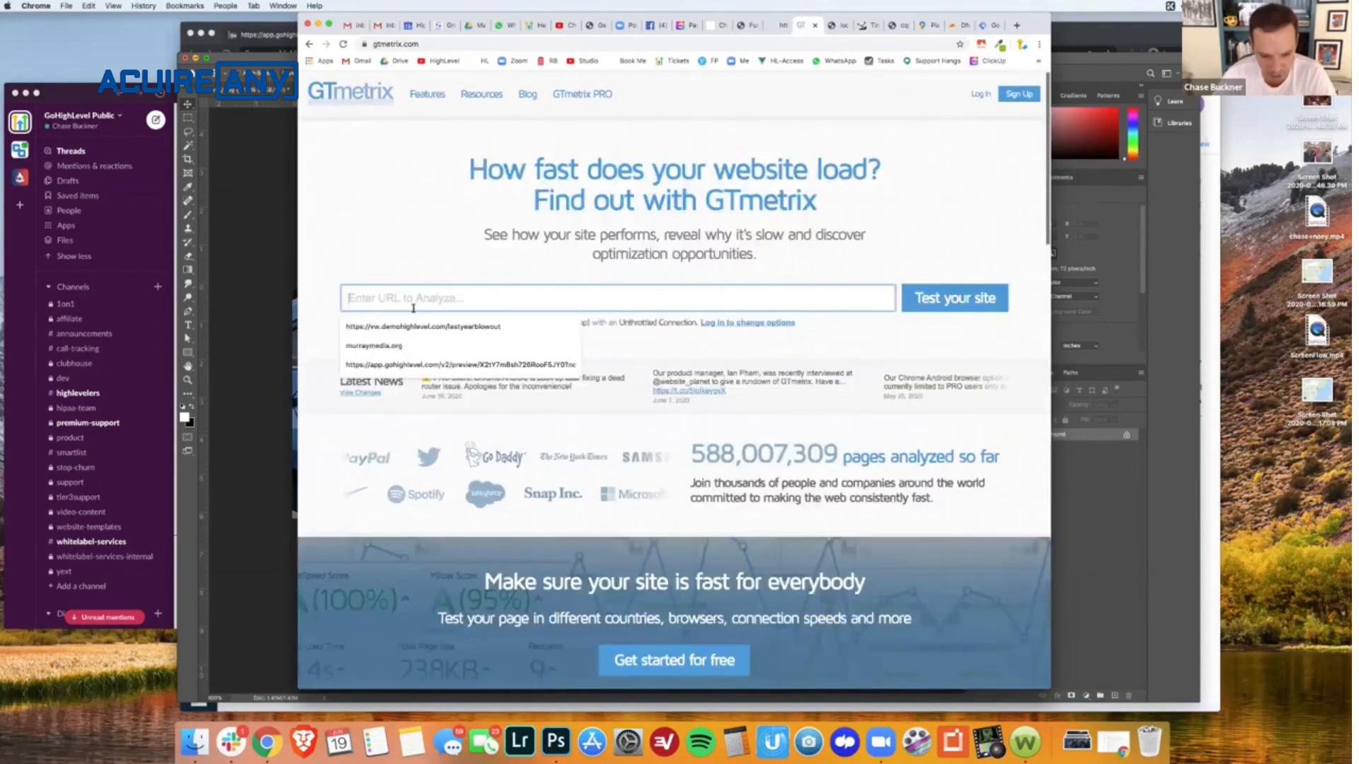
{"action": "type", "text": "https://vw.demohighlevel.com/lastyearblowout"}
{"action": "left_click", "coordinate": [968, 298]}
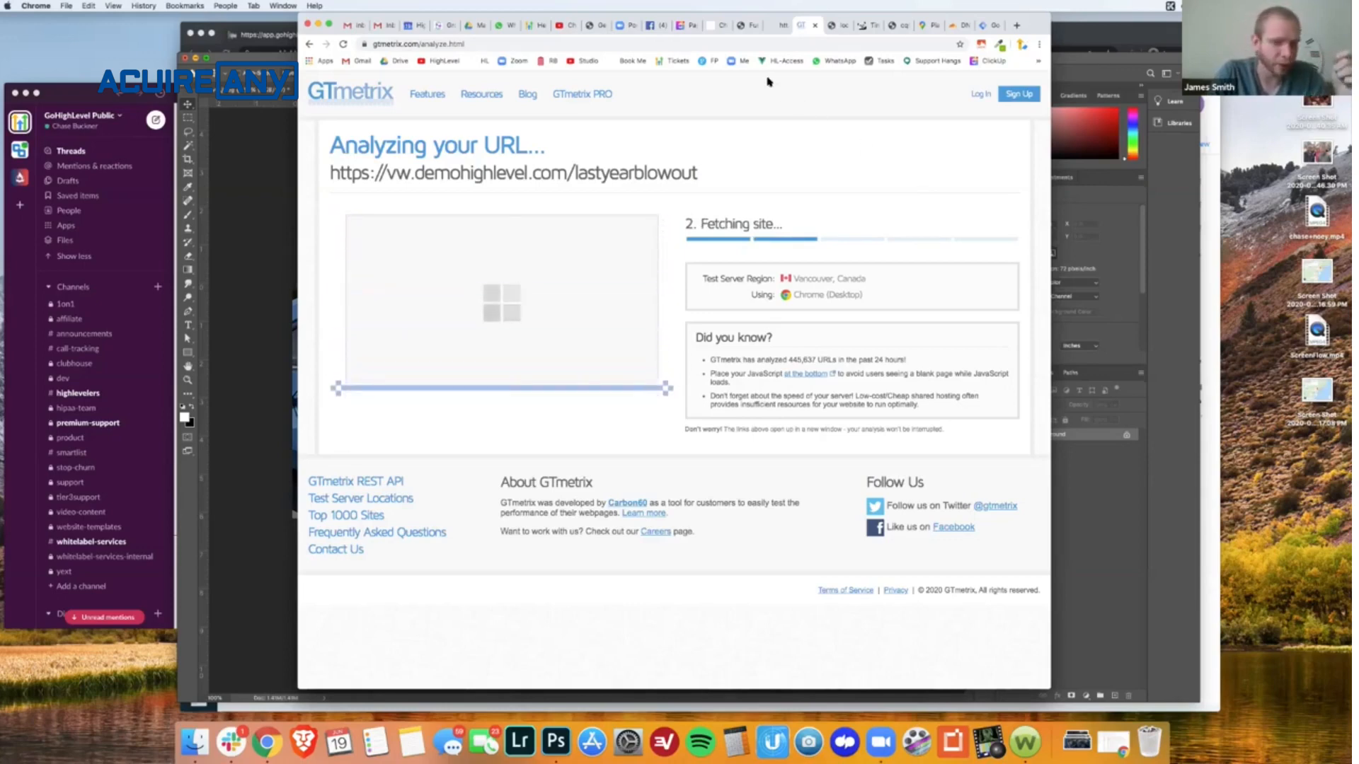
- In the HighLevel funnel builder, upload "Screen Shot 2020-06-19 at 2.17.08 PM" from the Desktop to the media library and close the library
{"action": "left_click", "coordinate": [721, 31]}
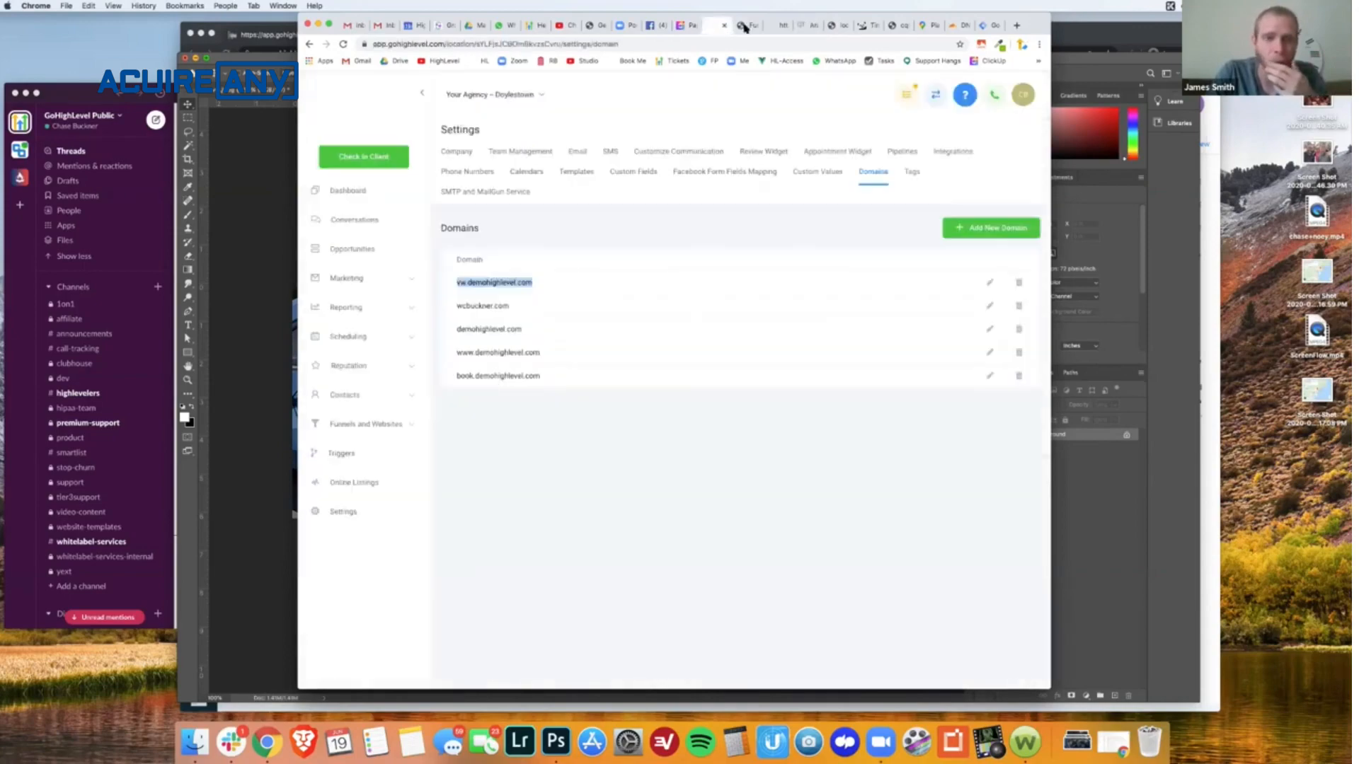
{"action": "left_click", "coordinate": [745, 26]}
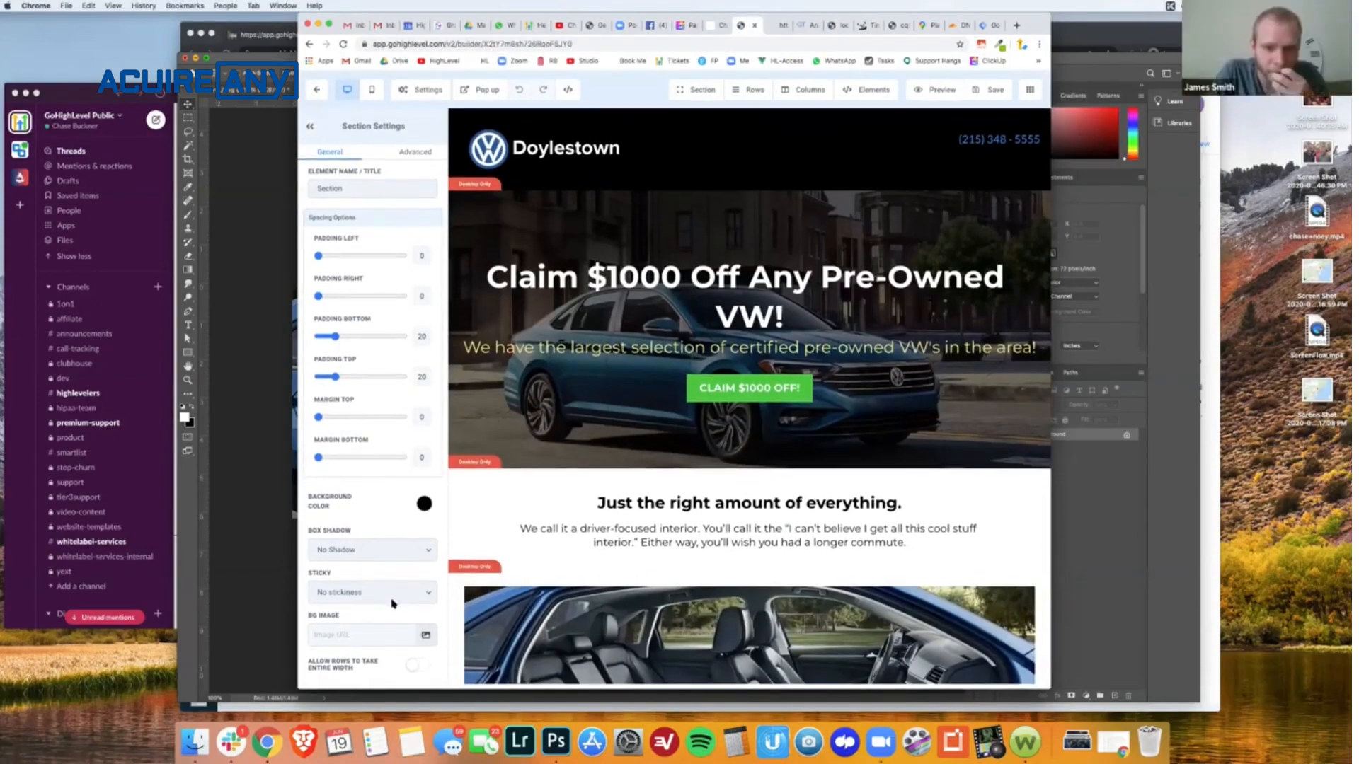
{"action": "left_click", "coordinate": [425, 633]}
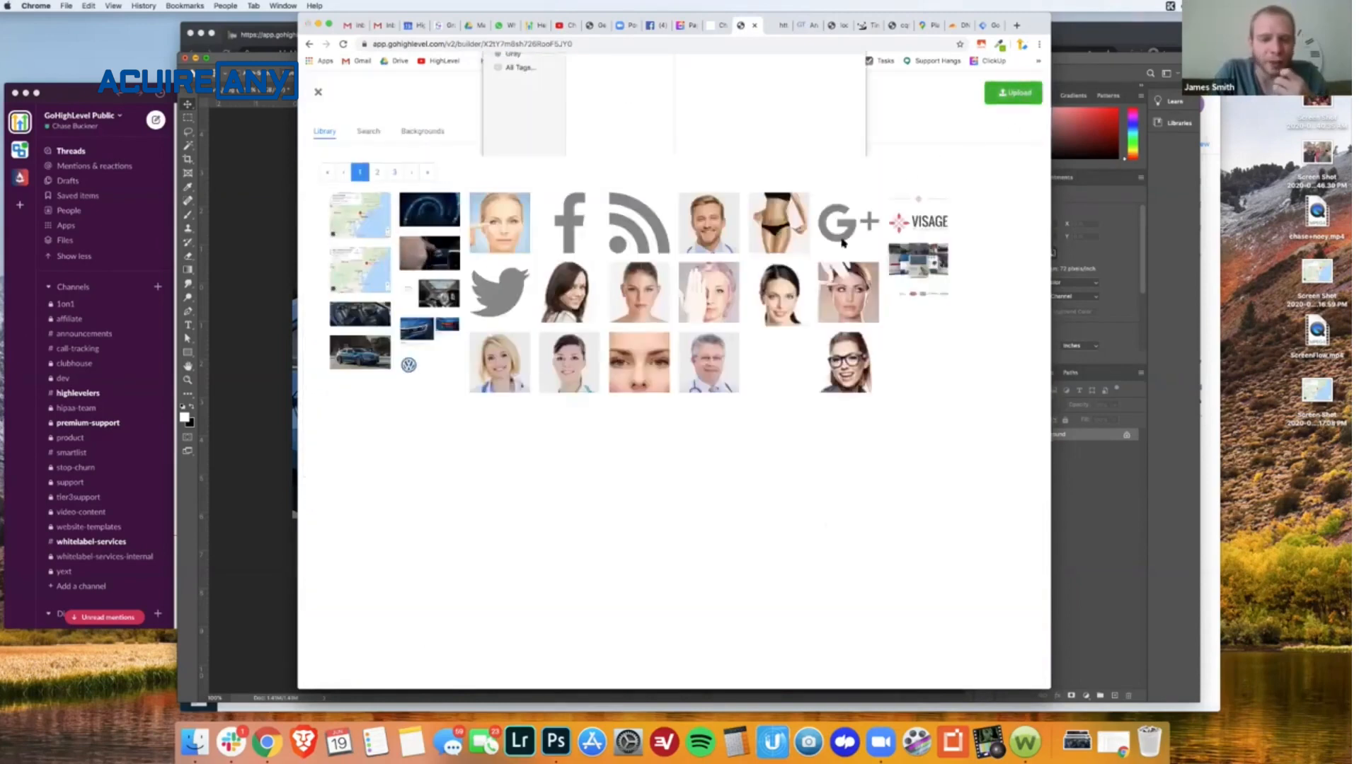
{"action": "left_click", "coordinate": [604, 114]}
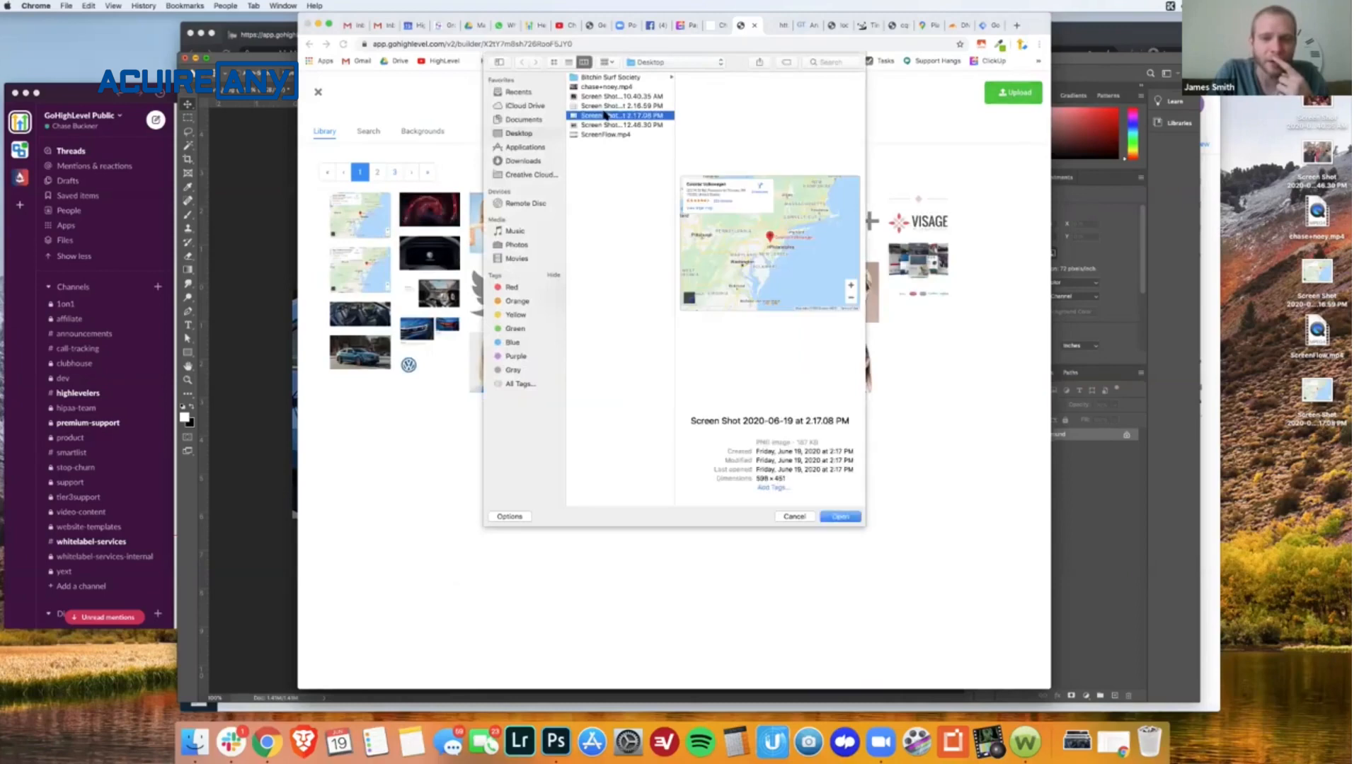
{"action": "left_click", "coordinate": [839, 516]}
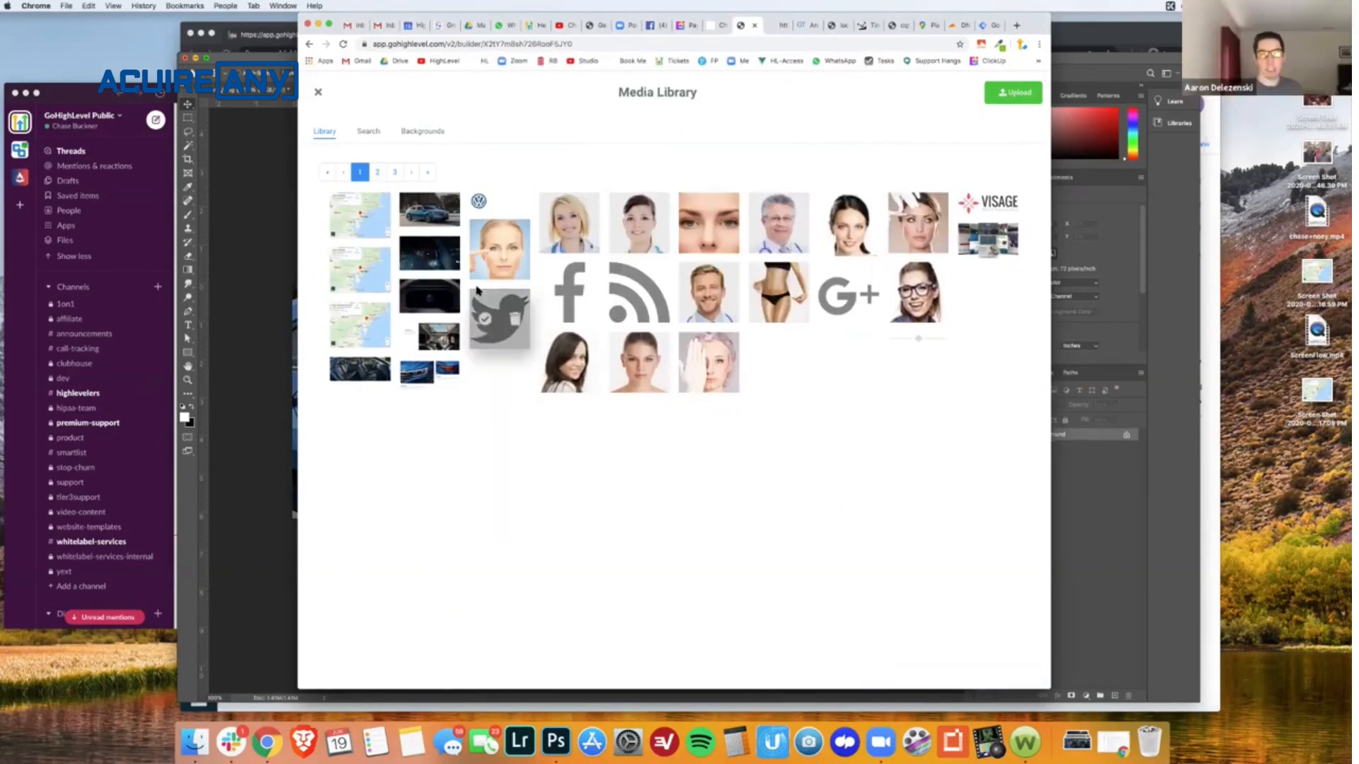
{"action": "left_click", "coordinate": [318, 94]}
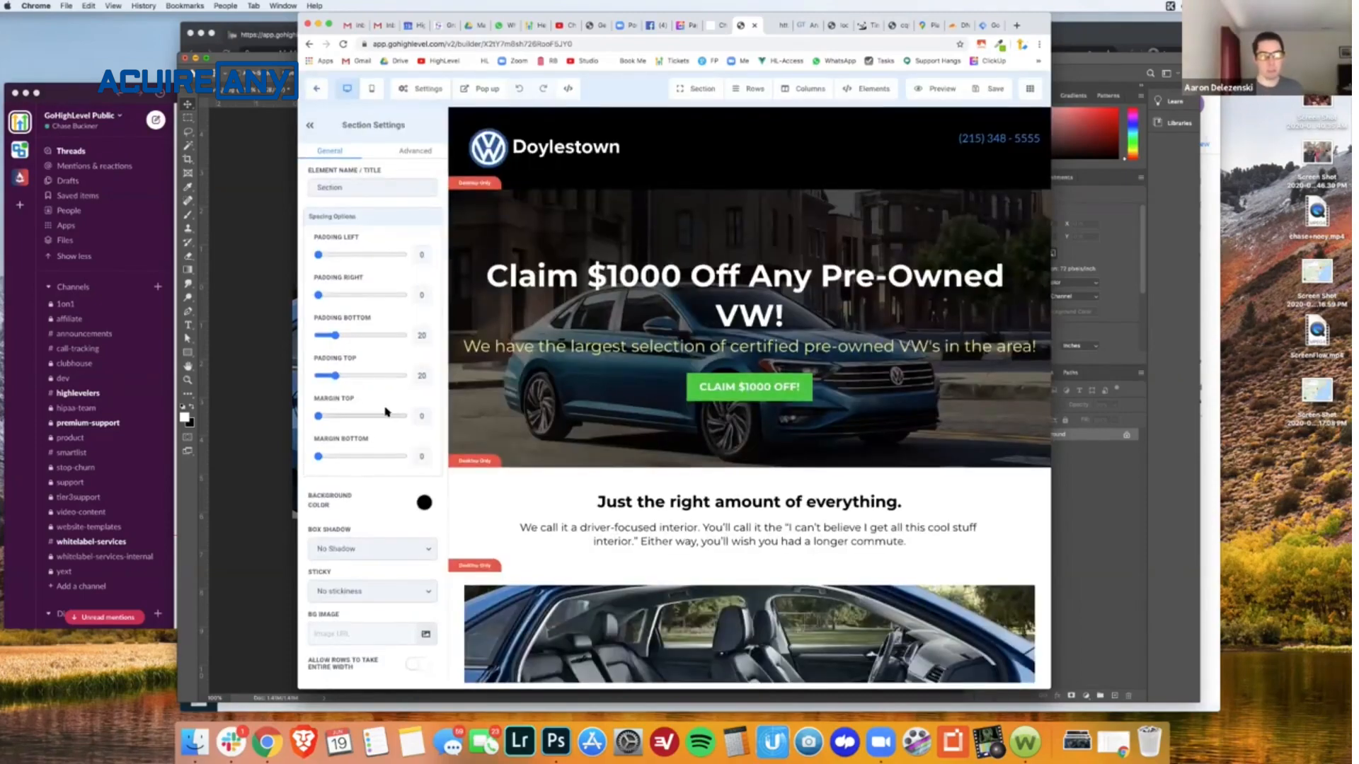
- Check the image options of the car interior image, the hero section's background and the LED headlights image for the load optimisation setting
{"action": "left_click", "coordinate": [542, 626]}
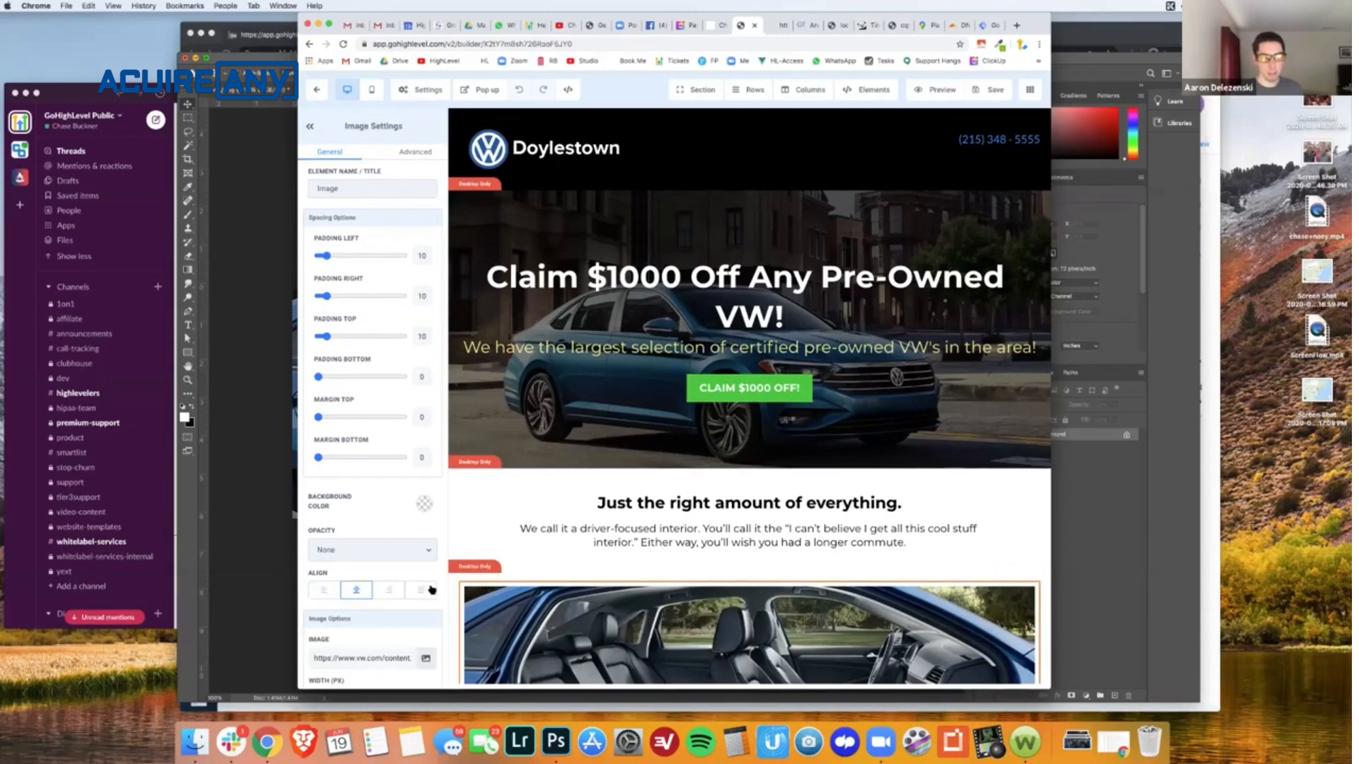
{"action": "scroll", "coordinate": [432, 589], "scroll_direction": "down", "scroll_amount": 5}
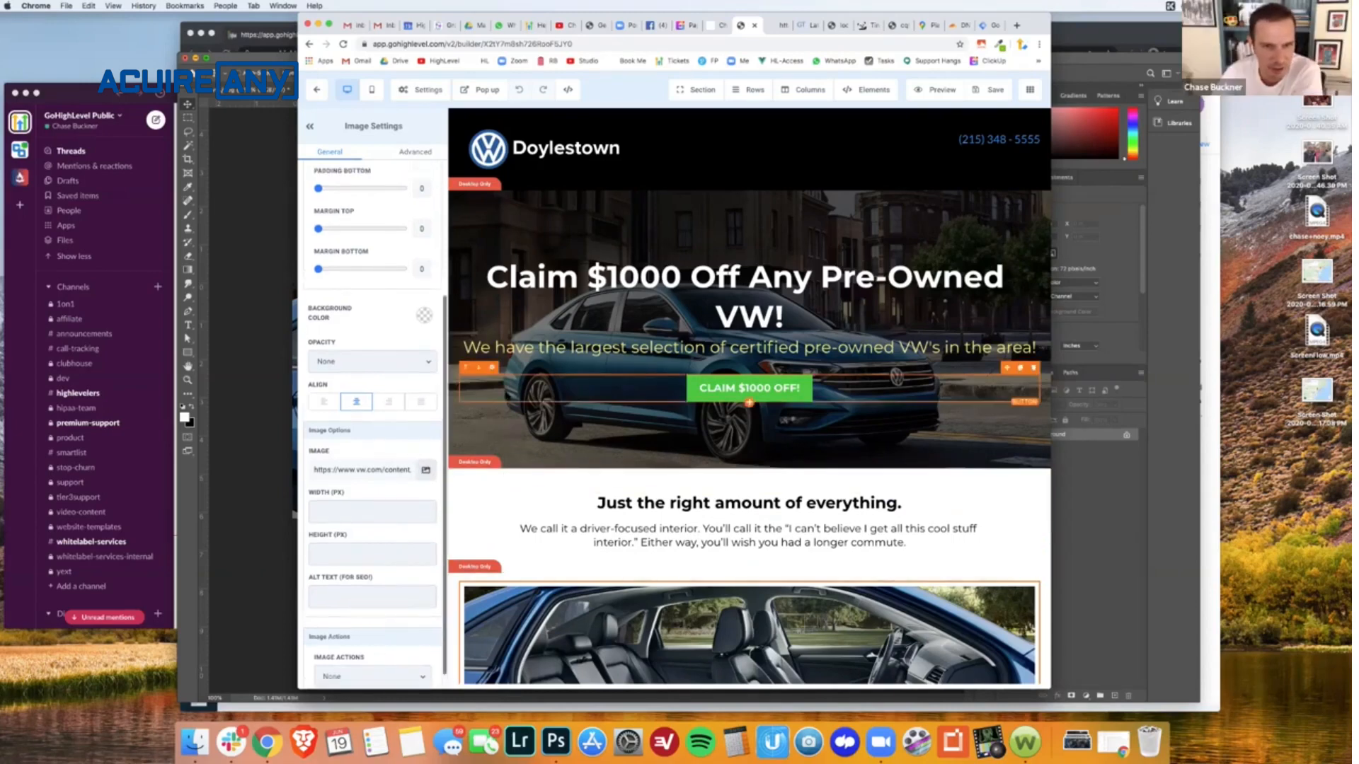
{"action": "left_click", "coordinate": [473, 427]}
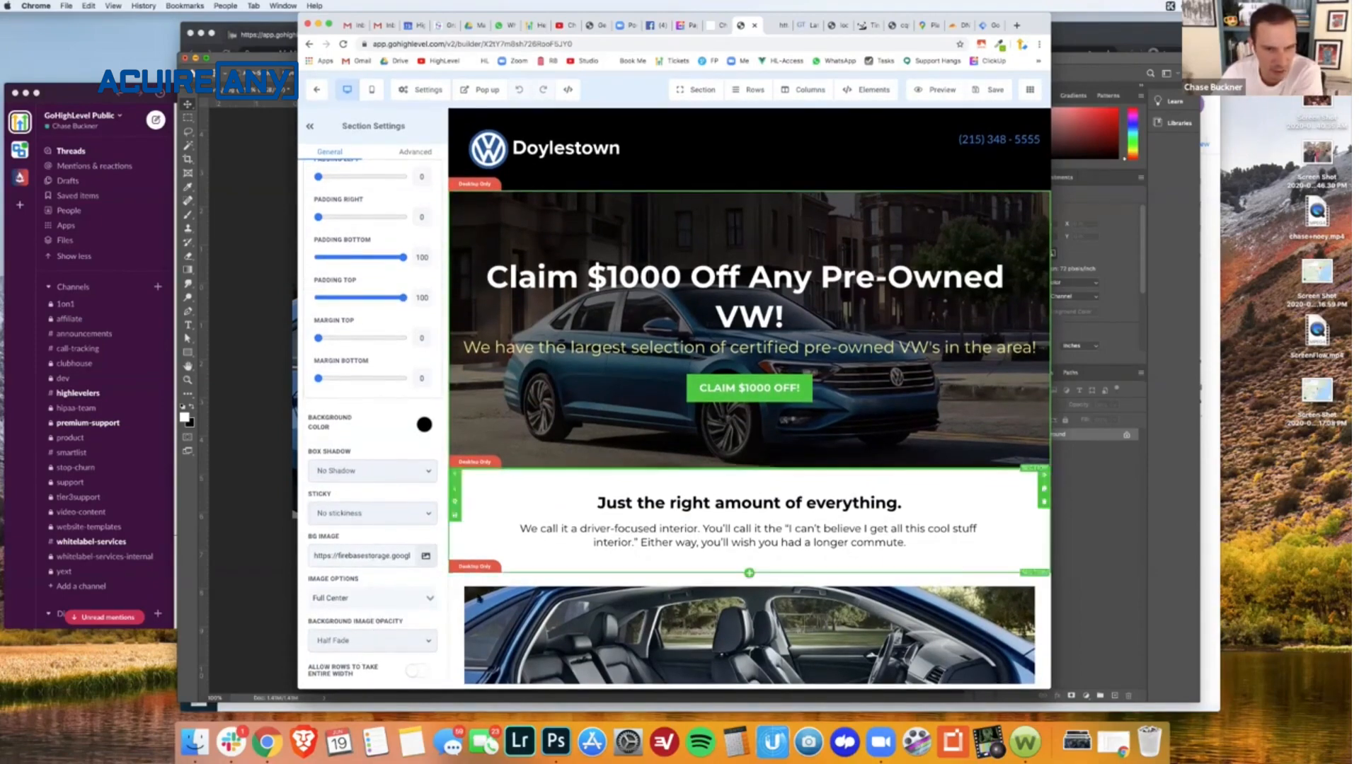
{"action": "scroll", "coordinate": [560, 467], "scroll_direction": "down", "scroll_amount": 10}
{"action": "left_click", "coordinate": [684, 364]}
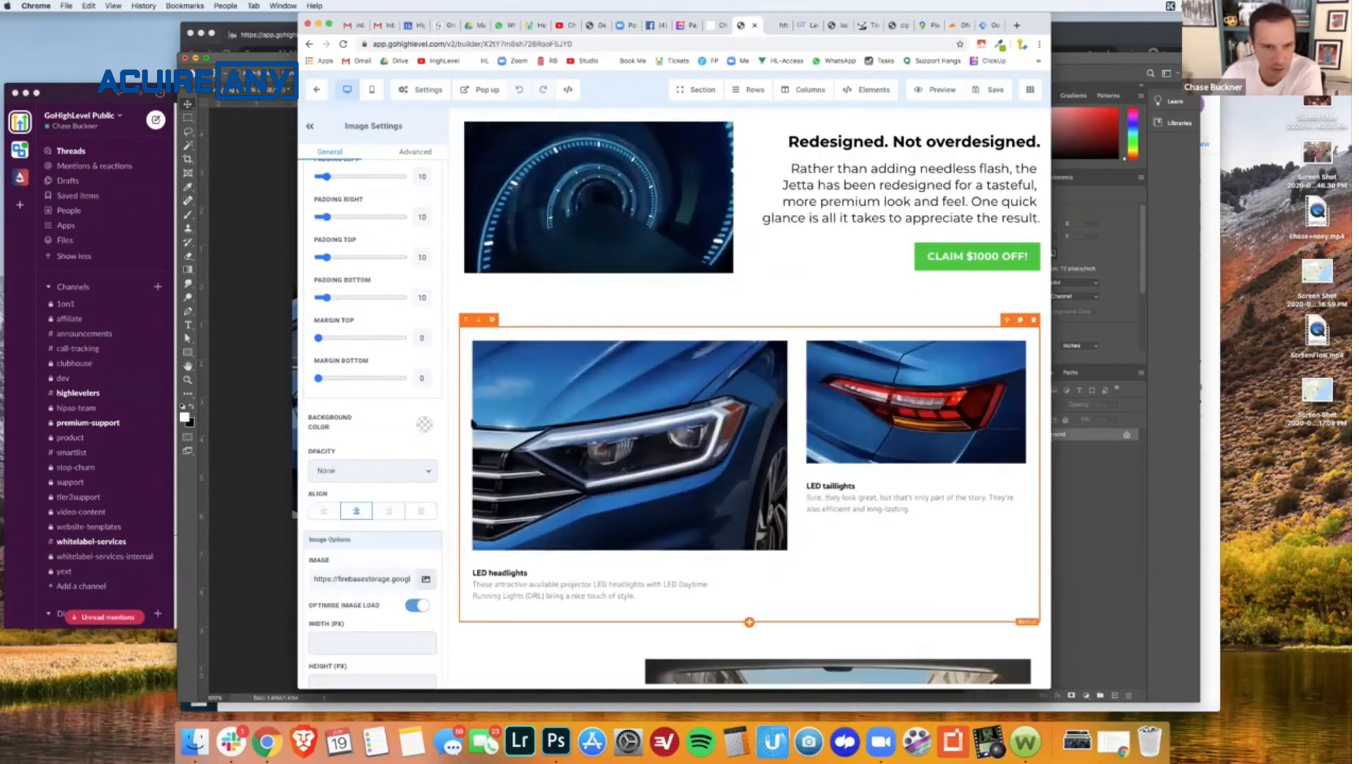
- Return to the GTmetrix report for the funnel page, review its PageSpeed recommendations and expand the Leverage browser caching details
{"action": "scroll", "coordinate": [385, 474], "scroll_direction": "down", "scroll_amount": 5}
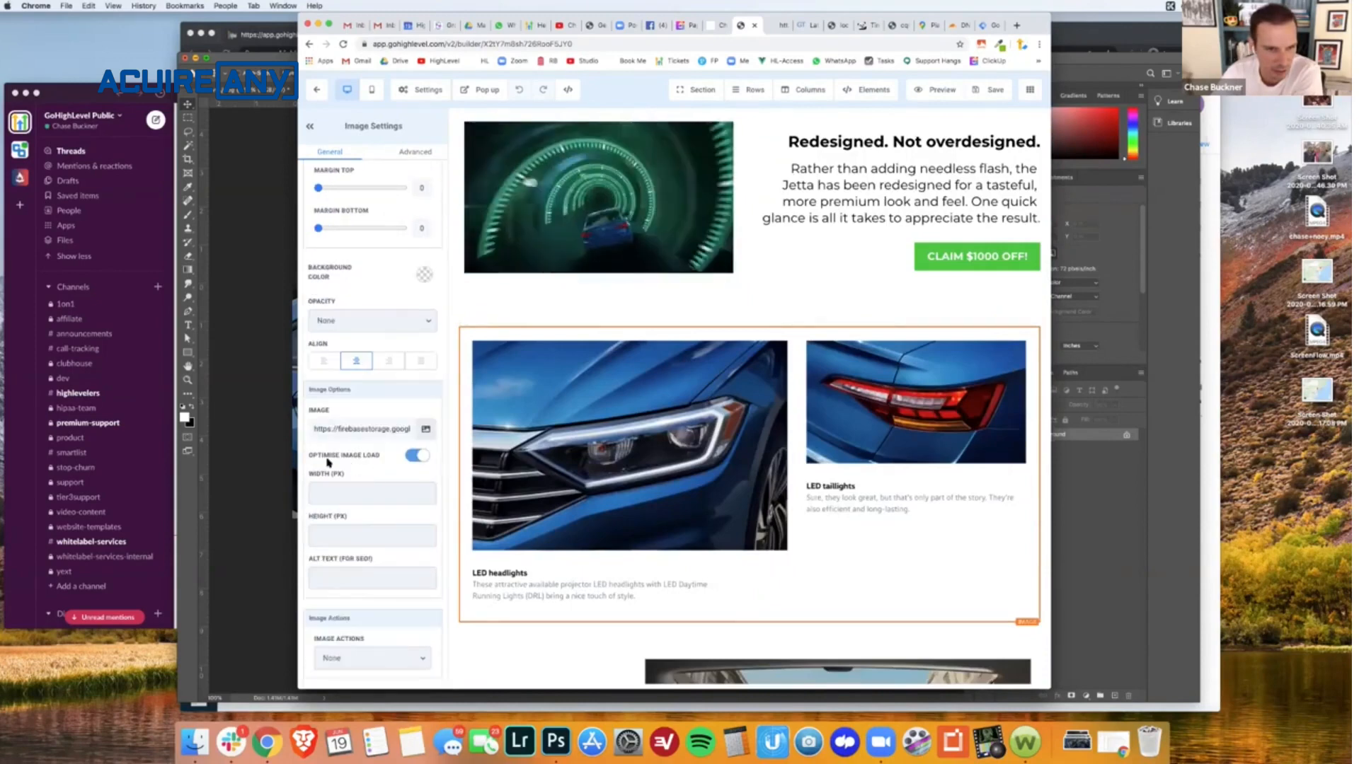
{"action": "left_click", "coordinate": [809, 26]}
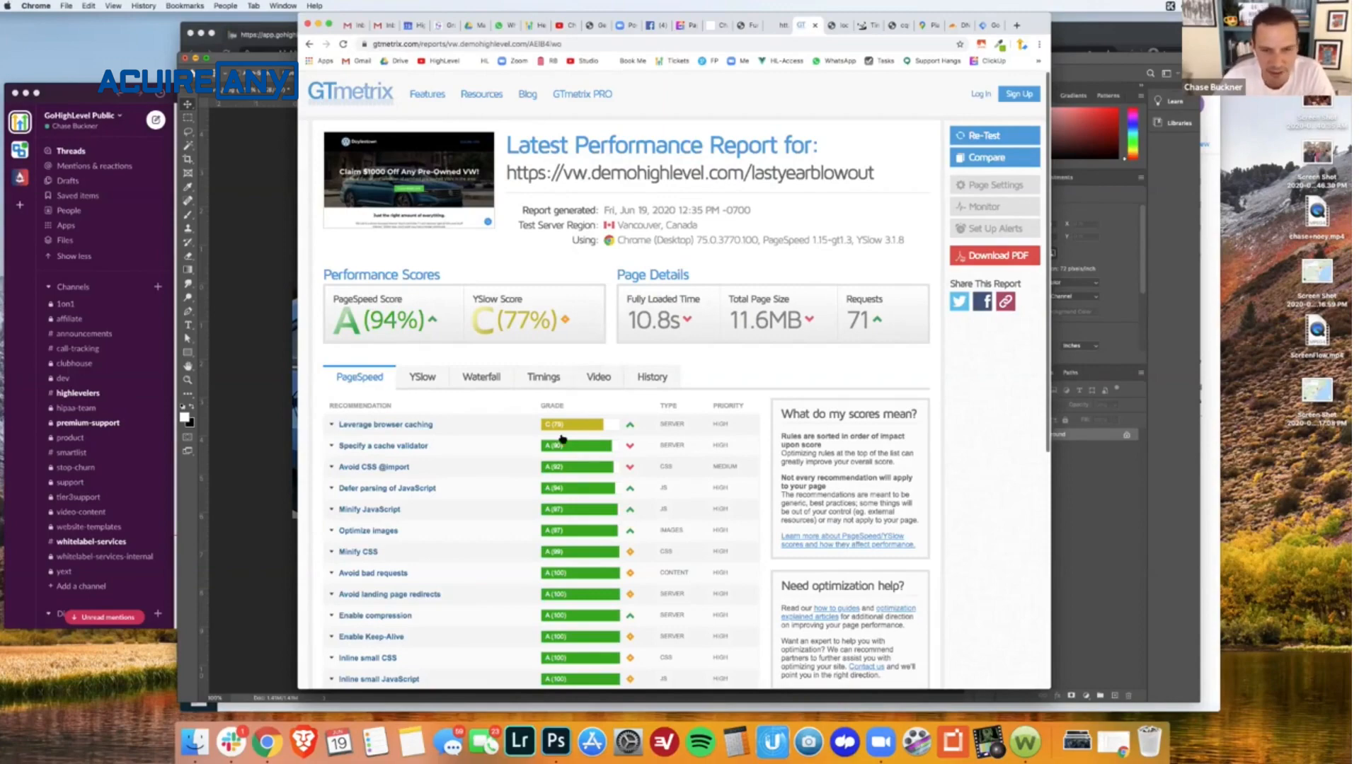
{"action": "scroll", "coordinate": [563, 439], "scroll_direction": "down", "scroll_amount": 6}
{"action": "scroll", "coordinate": [563, 439], "scroll_direction": "up", "scroll_amount": 2}
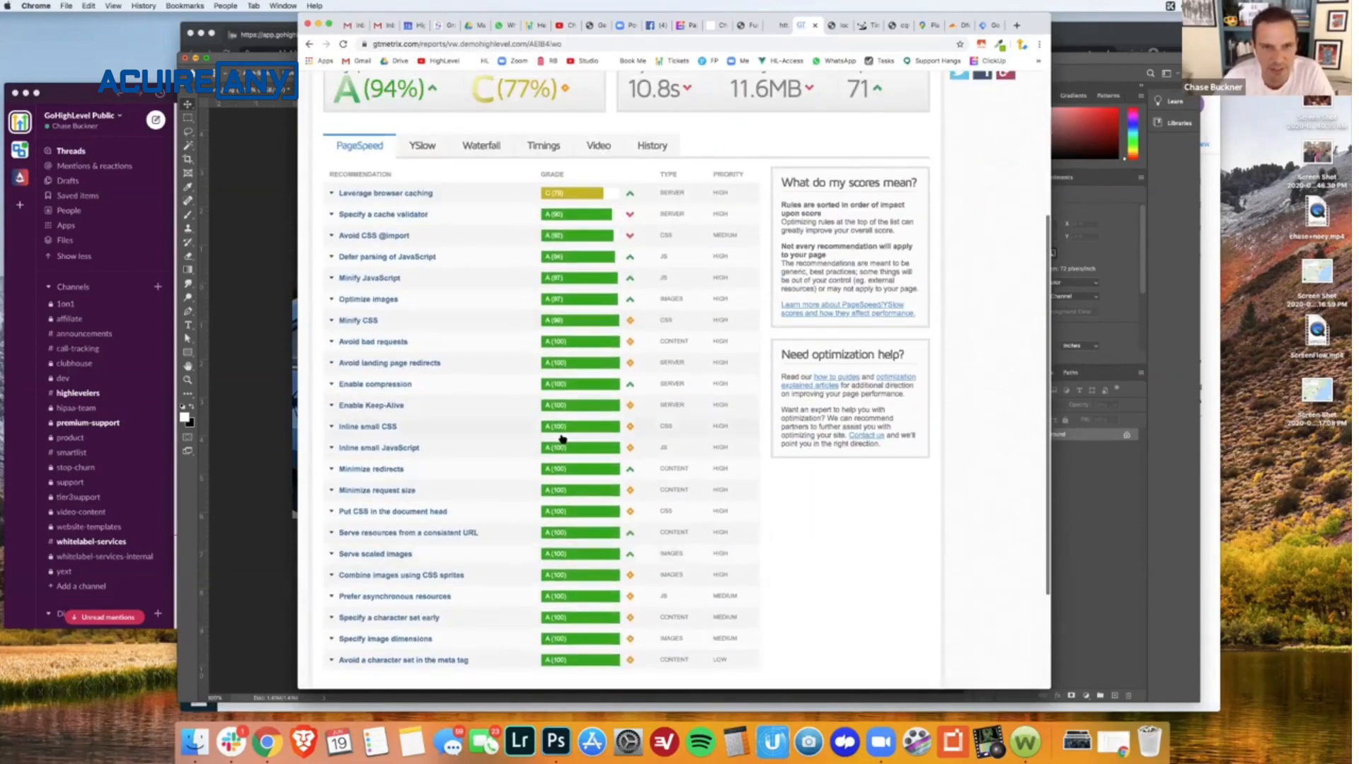
{"action": "scroll", "coordinate": [562, 438], "scroll_direction": "up", "scroll_amount": 1}
{"action": "left_click", "coordinate": [366, 208]}
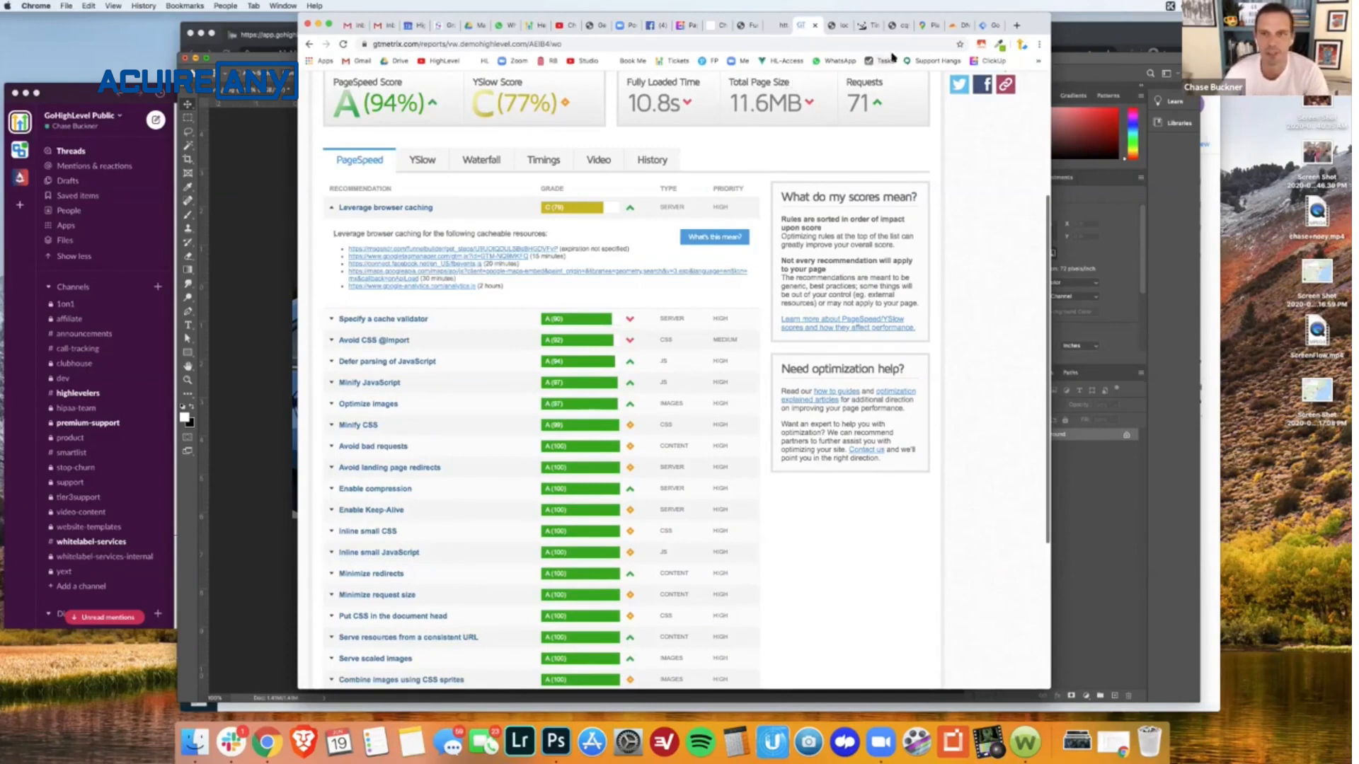
- In Cloudflare's DNS management for demohighlevel.com, copy the target of the wildcard (*) CNAME record and delete that record
{"action": "key", "text": "super+t"}
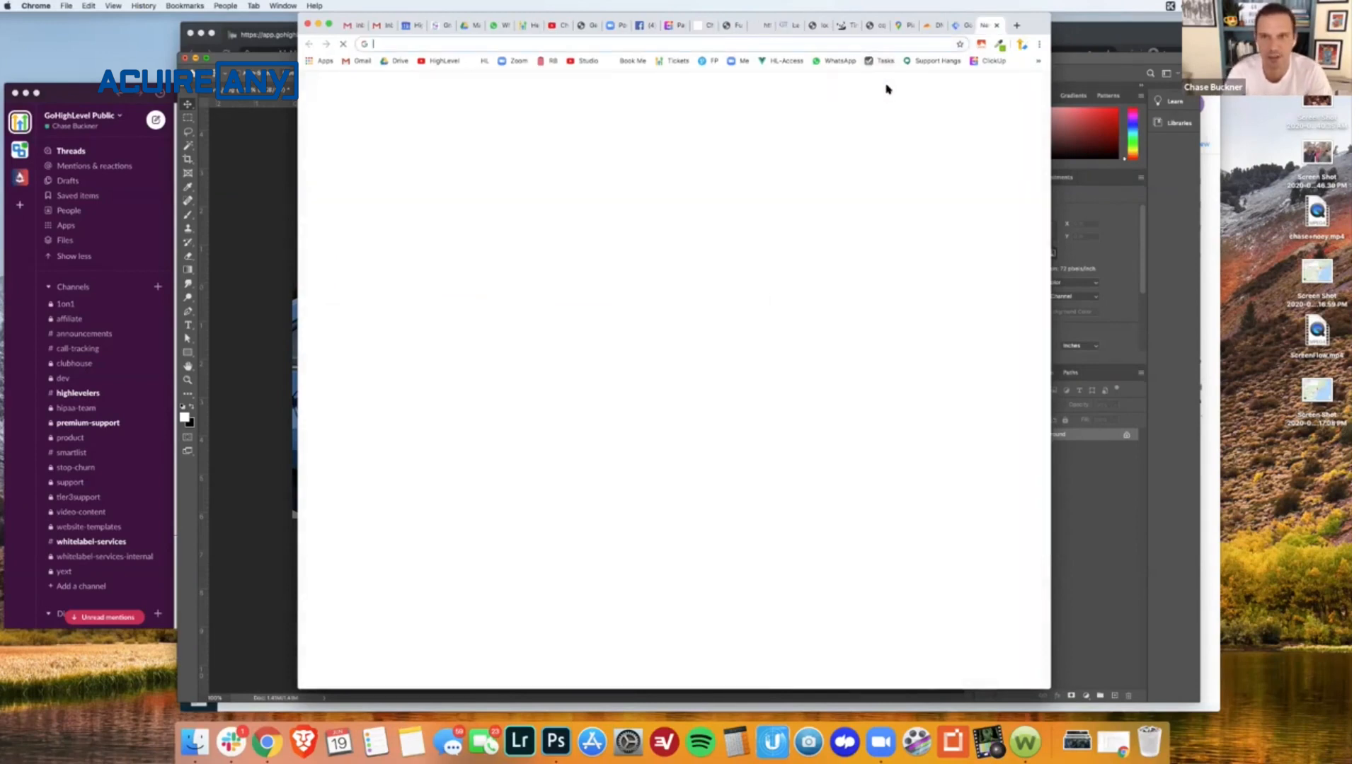
{"action": "type", "text": "cloudflare.com"}
{"action": "key", "text": "Return"}
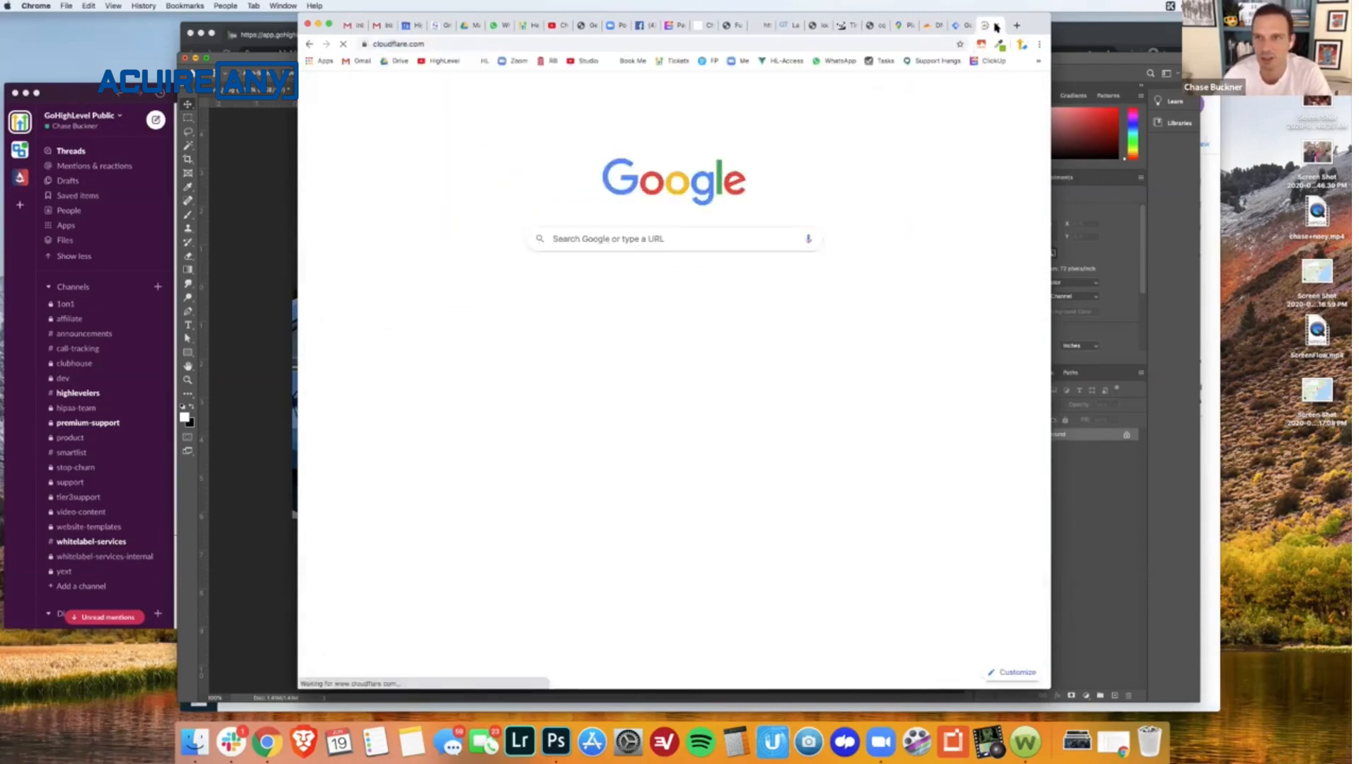
{"action": "left_click", "coordinate": [996, 25]}
{"action": "left_click", "coordinate": [989, 26]}
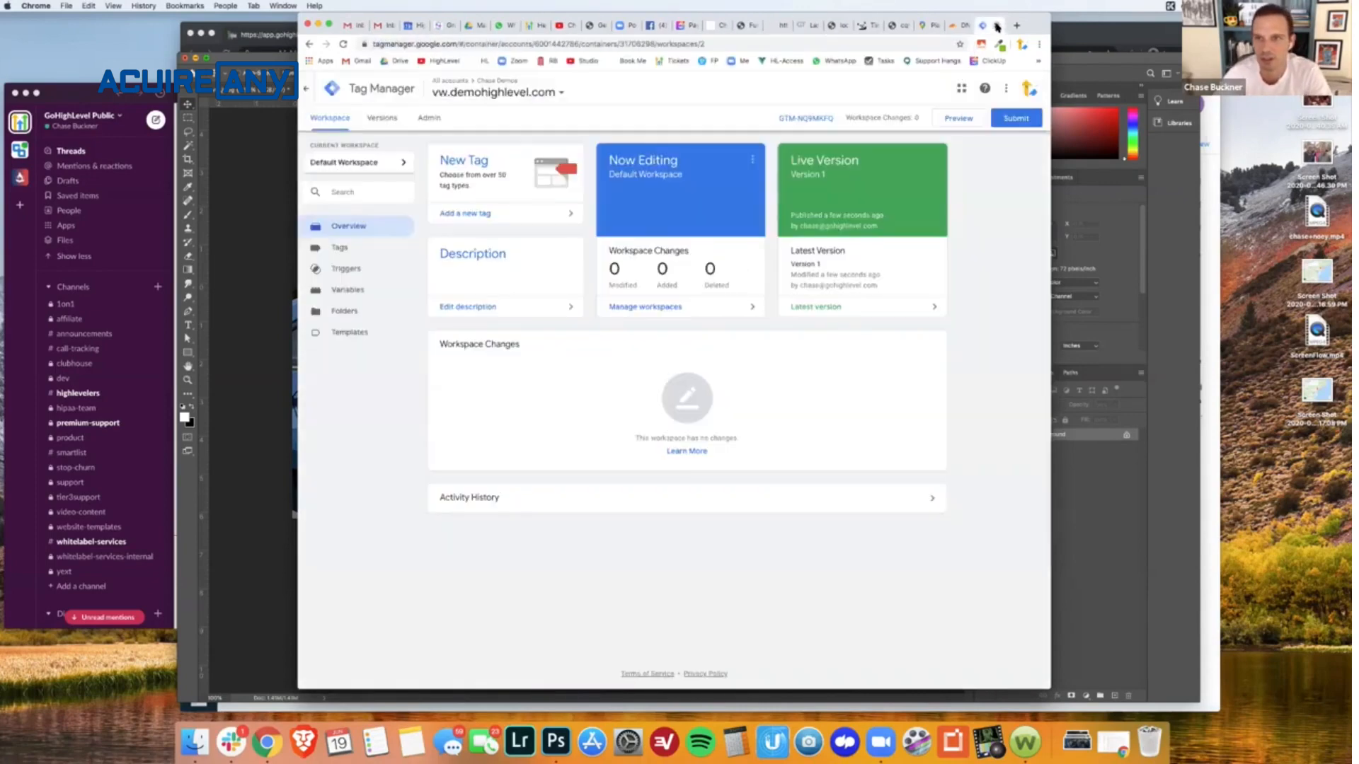
{"action": "left_click", "coordinate": [994, 27]}
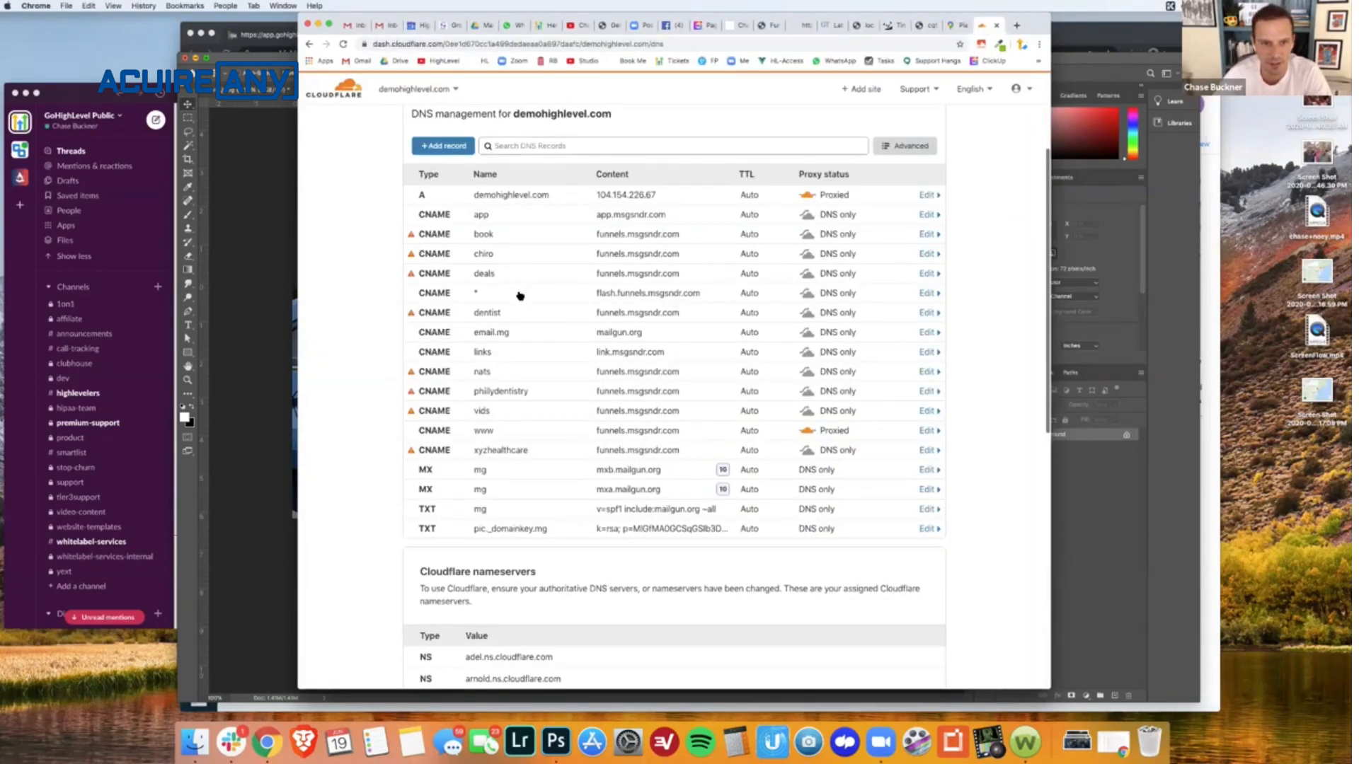
{"action": "left_click", "coordinate": [929, 293]}
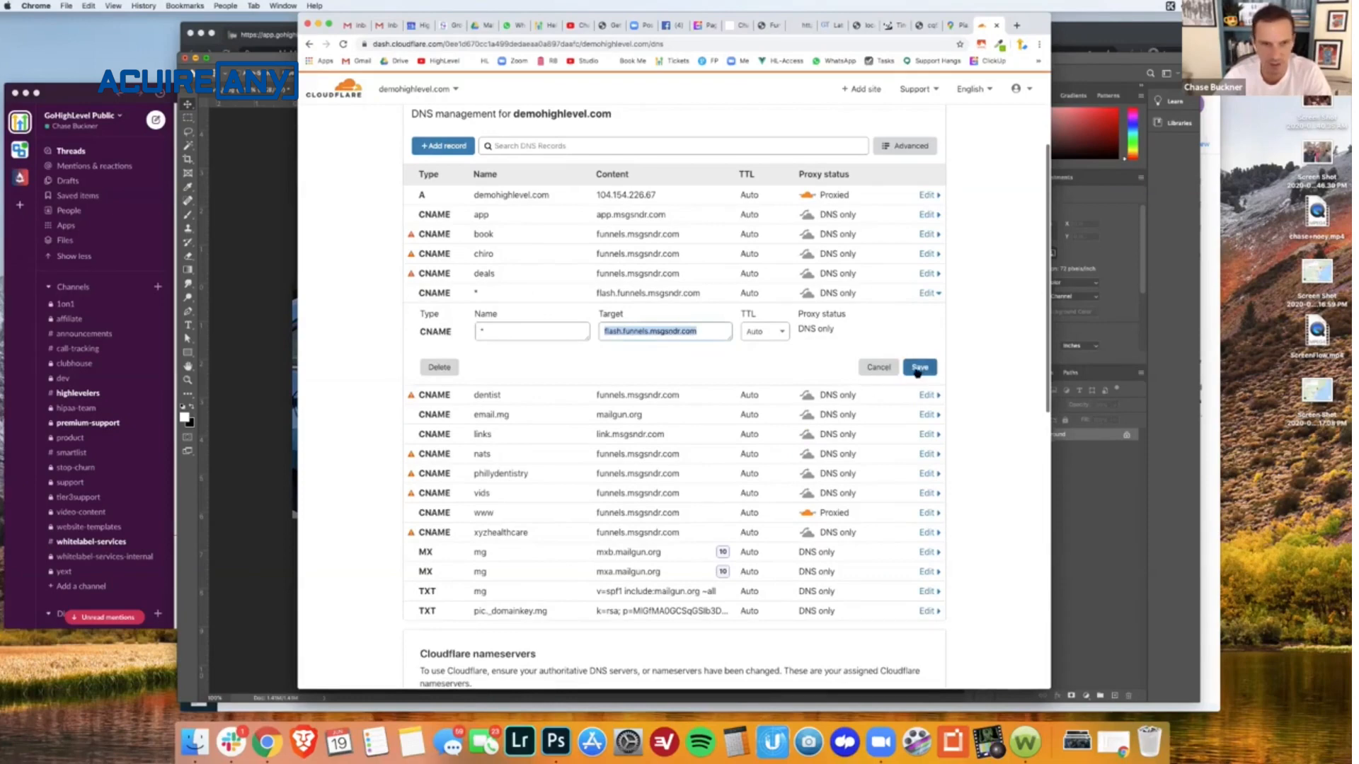
{"action": "left_click", "coordinate": [433, 368]}
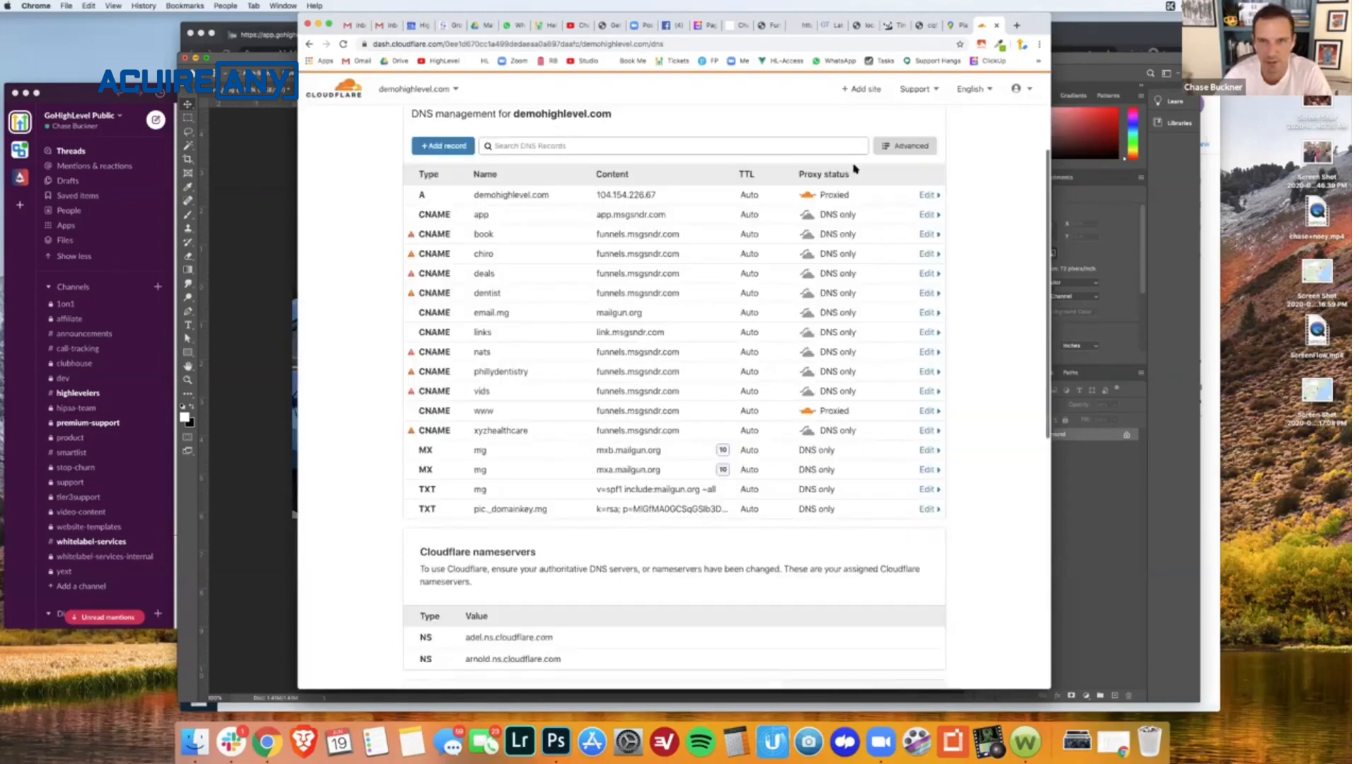
- Add a CNAME record named vw with target flash.funnels.msgsndr.com and proxy status DNS only, and save it
{"action": "left_click", "coordinate": [460, 149]}
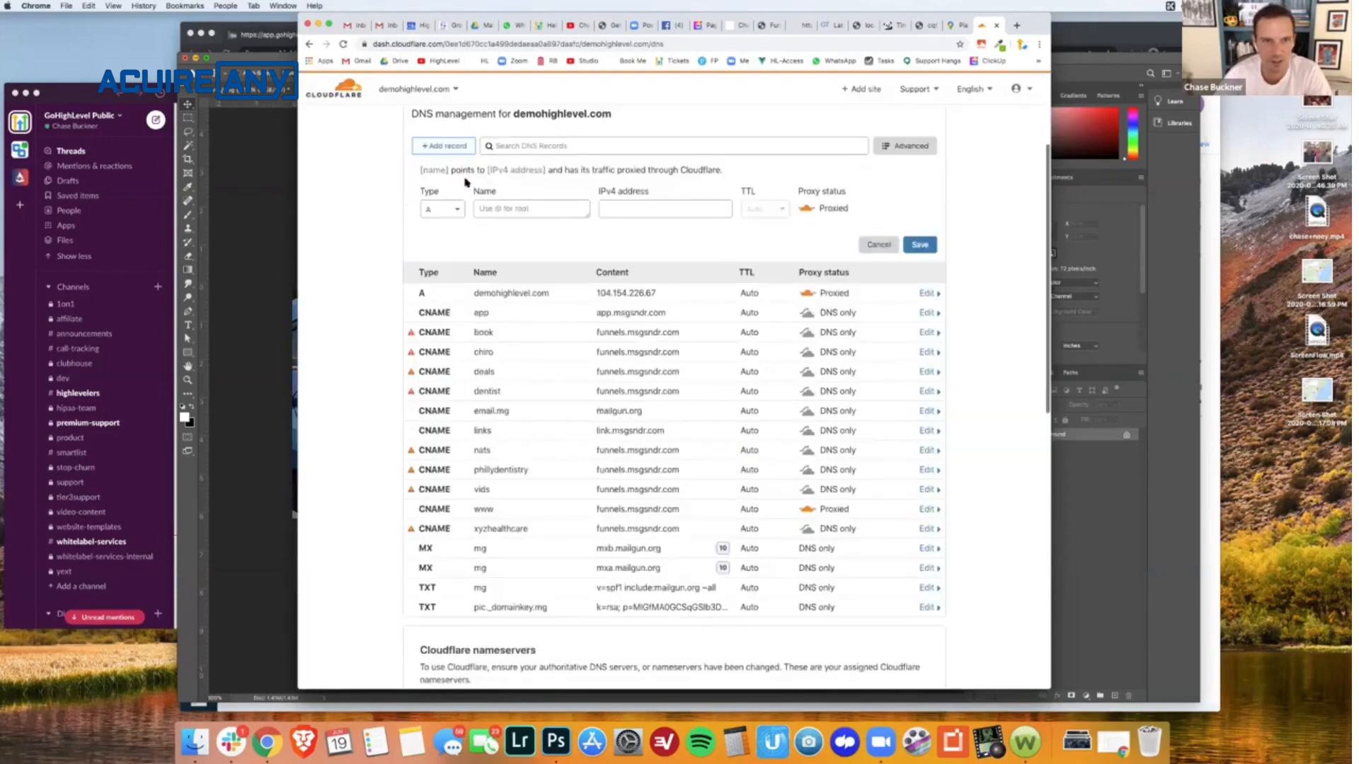
{"action": "left_click", "coordinate": [451, 206]}
{"action": "left_click", "coordinate": [439, 311]}
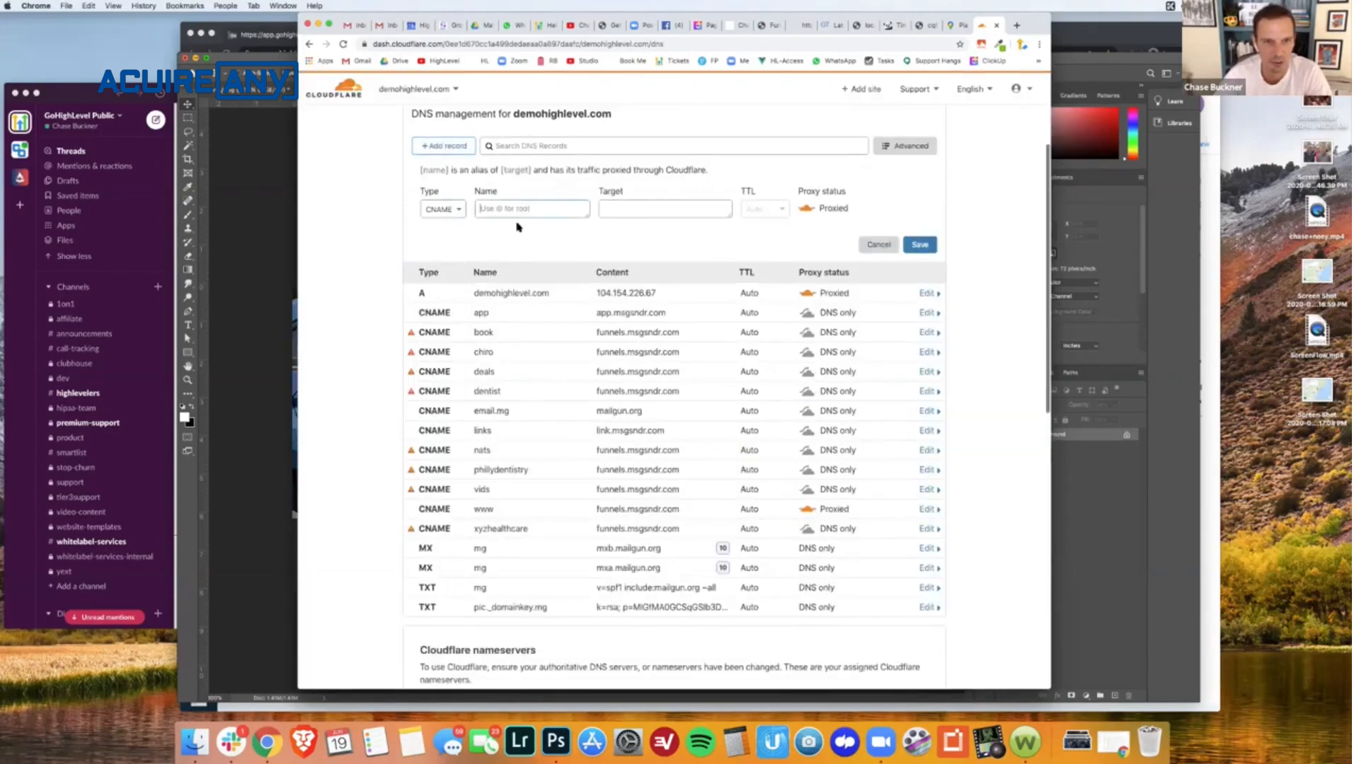
{"action": "type", "text": "v"}
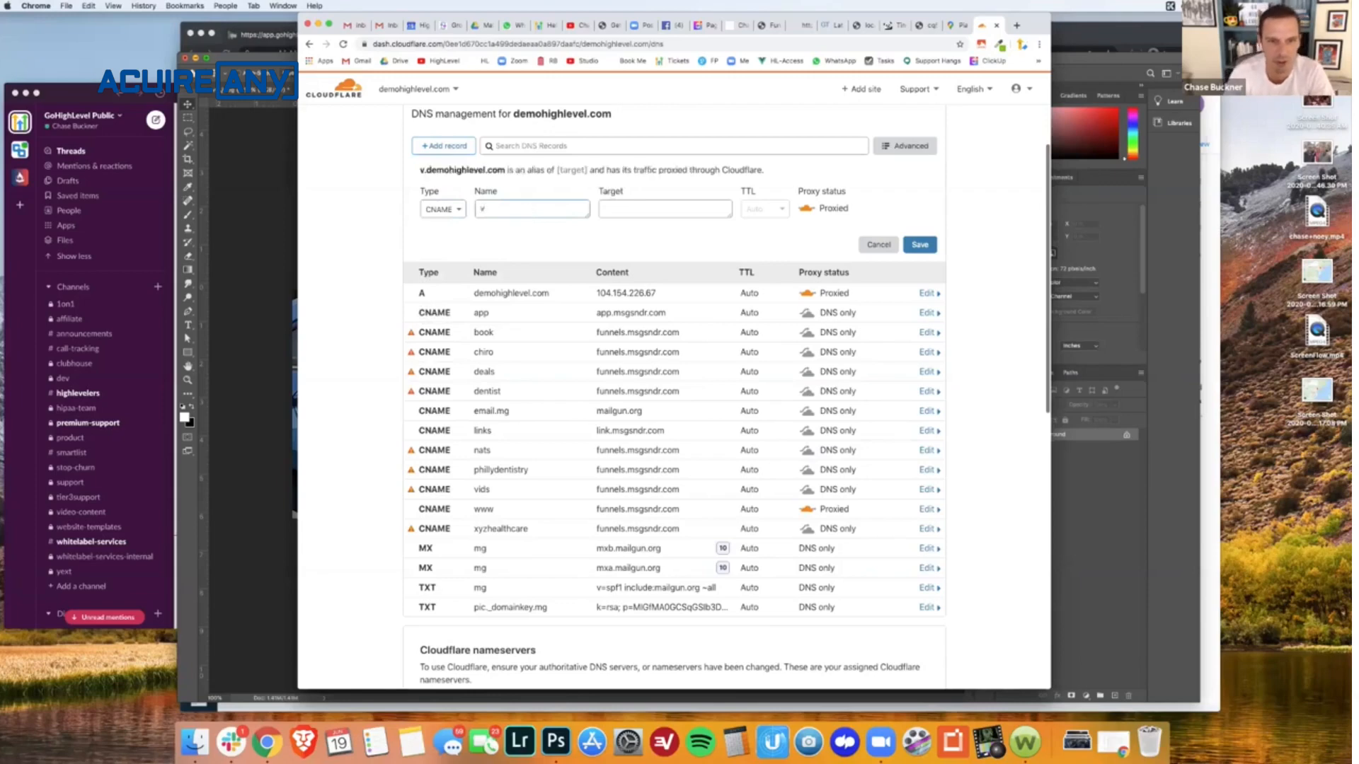
{"action": "type", "text": "w"}
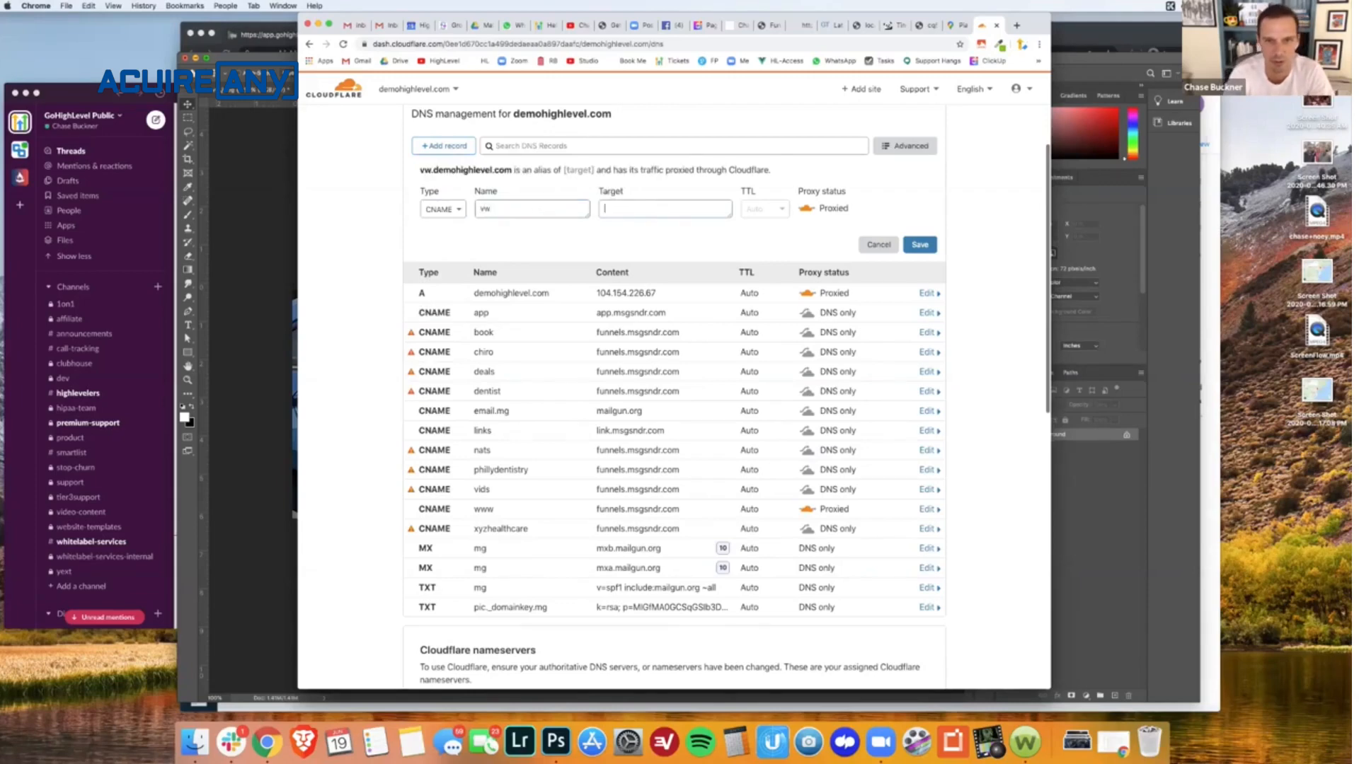
{"action": "type", "text": "flash.funnels.msgsndr.com"}
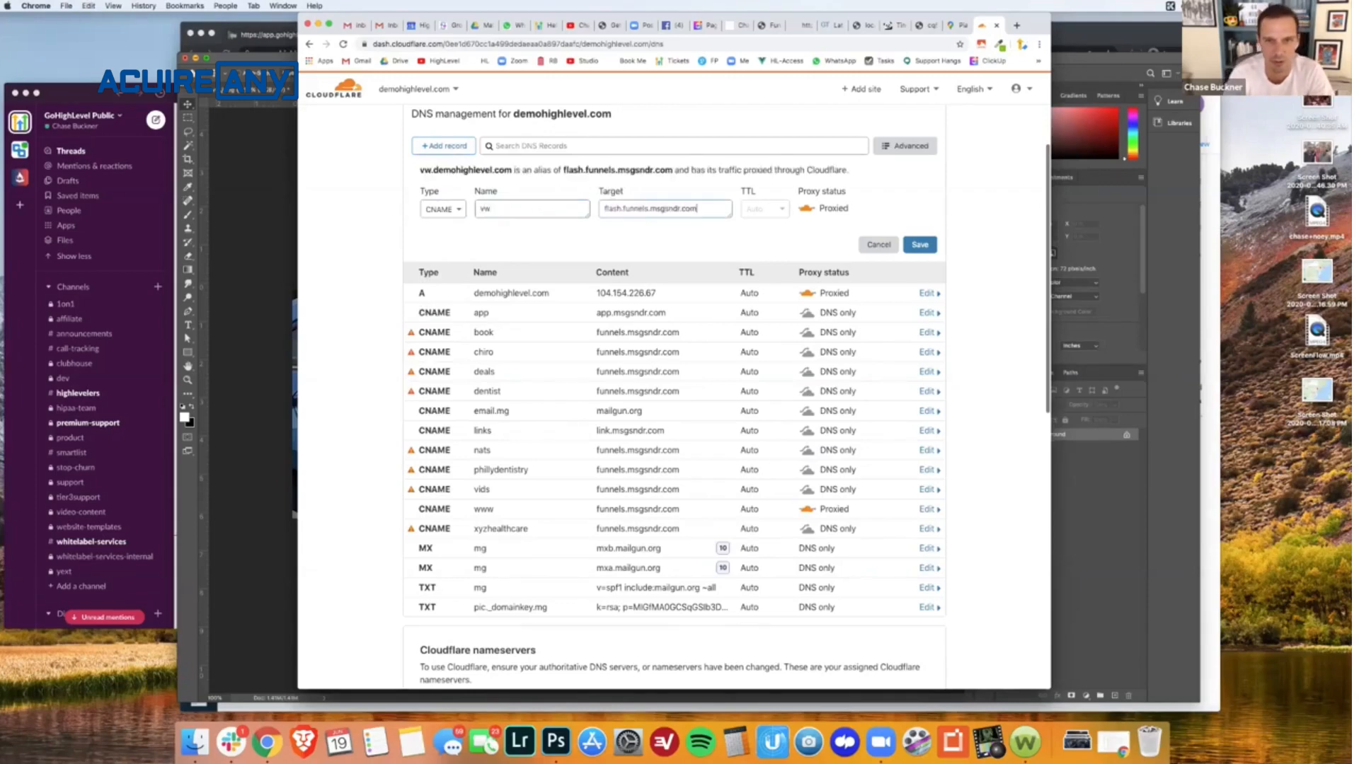
{"action": "left_click", "coordinate": [810, 210]}
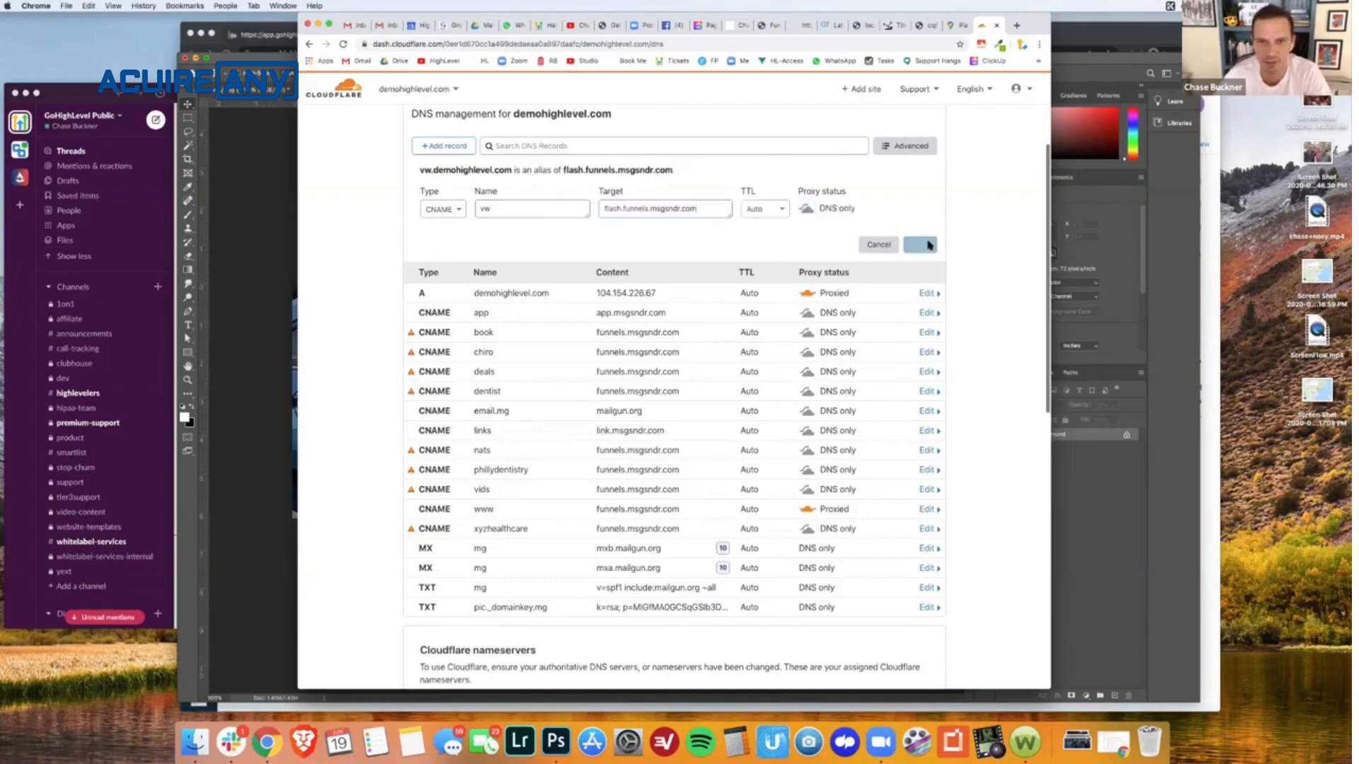
- Reload the live vw.demohighlevel.com/lastyearblowout page and select its address for copying
{"action": "left_click", "coordinate": [738, 27]}
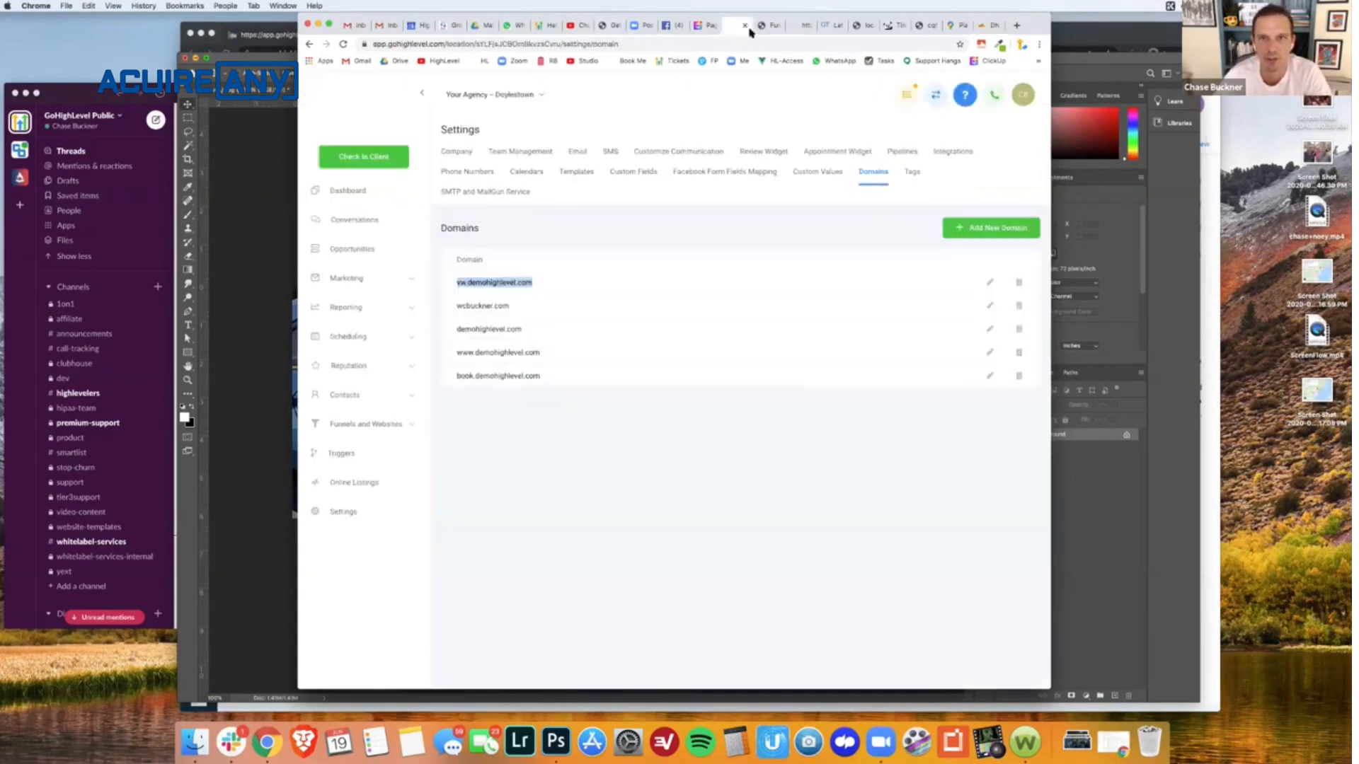
{"action": "left_click", "coordinate": [770, 27]}
{"action": "left_click", "coordinate": [792, 27]}
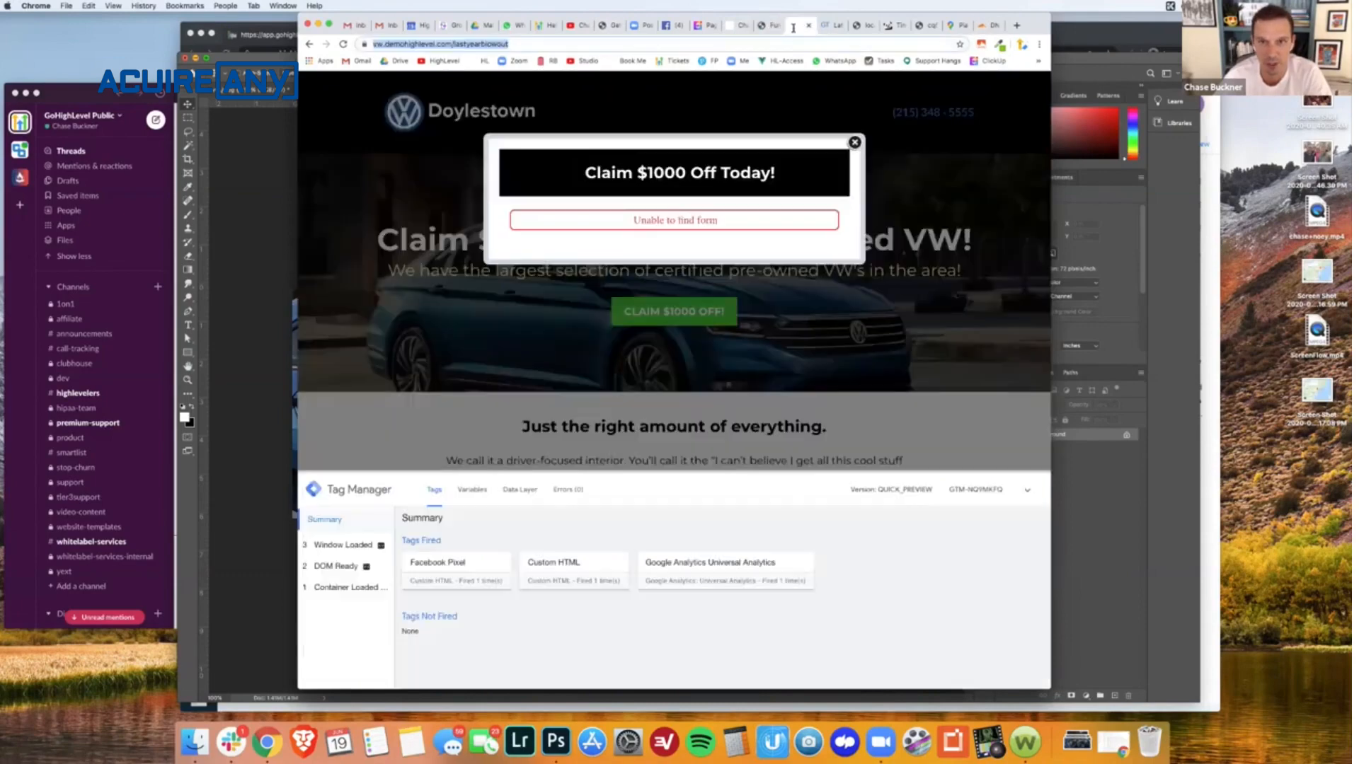
{"action": "key", "text": "super+r"}
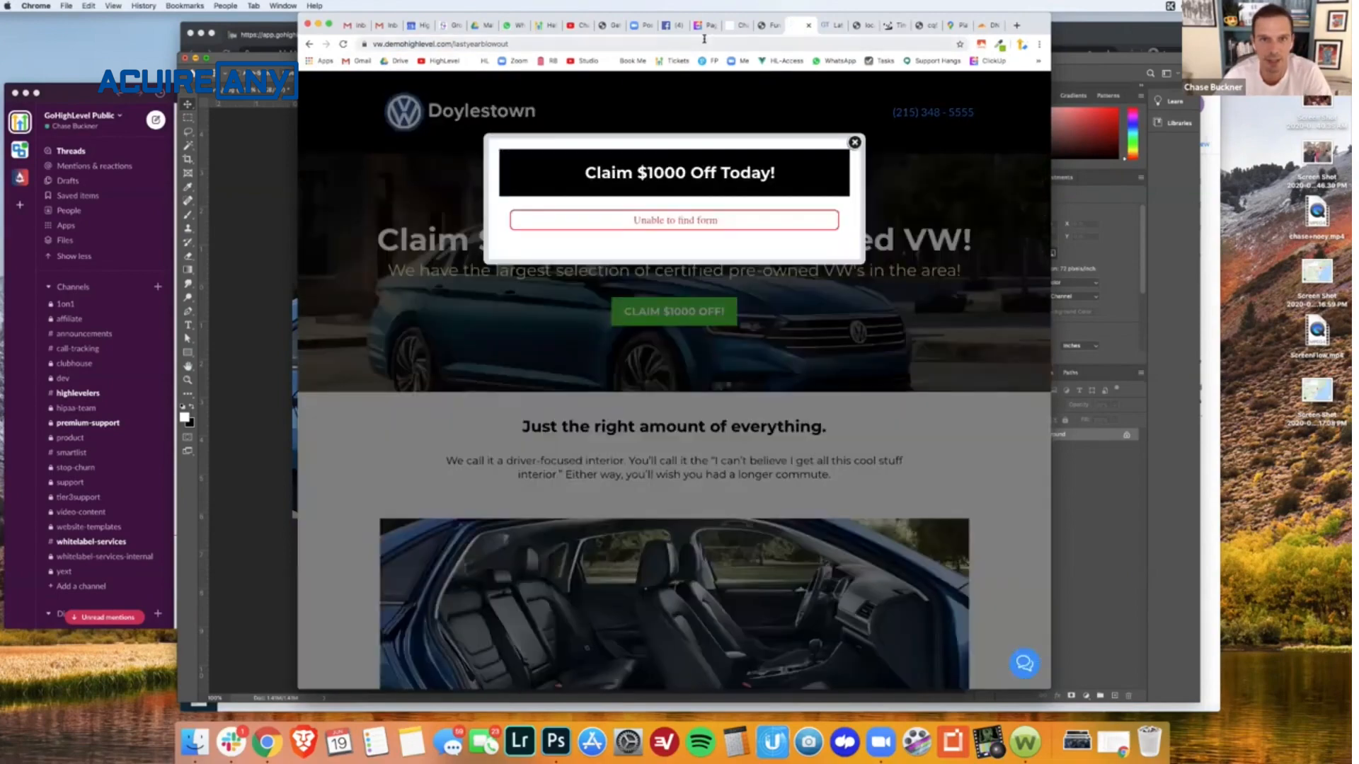
{"action": "left_click", "coordinate": [705, 41]}
{"action": "key", "text": "ctrl+c"}
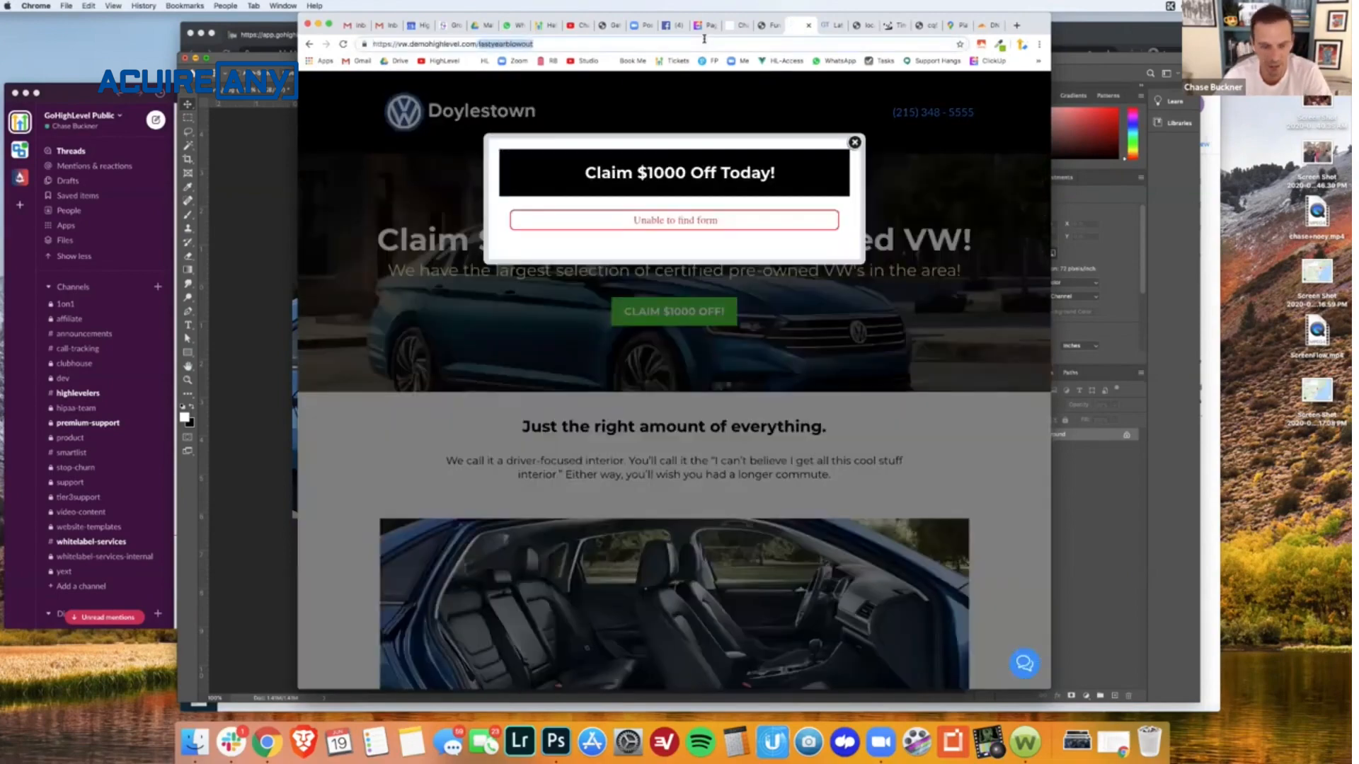
{"action": "left_click", "coordinate": [828, 25]}
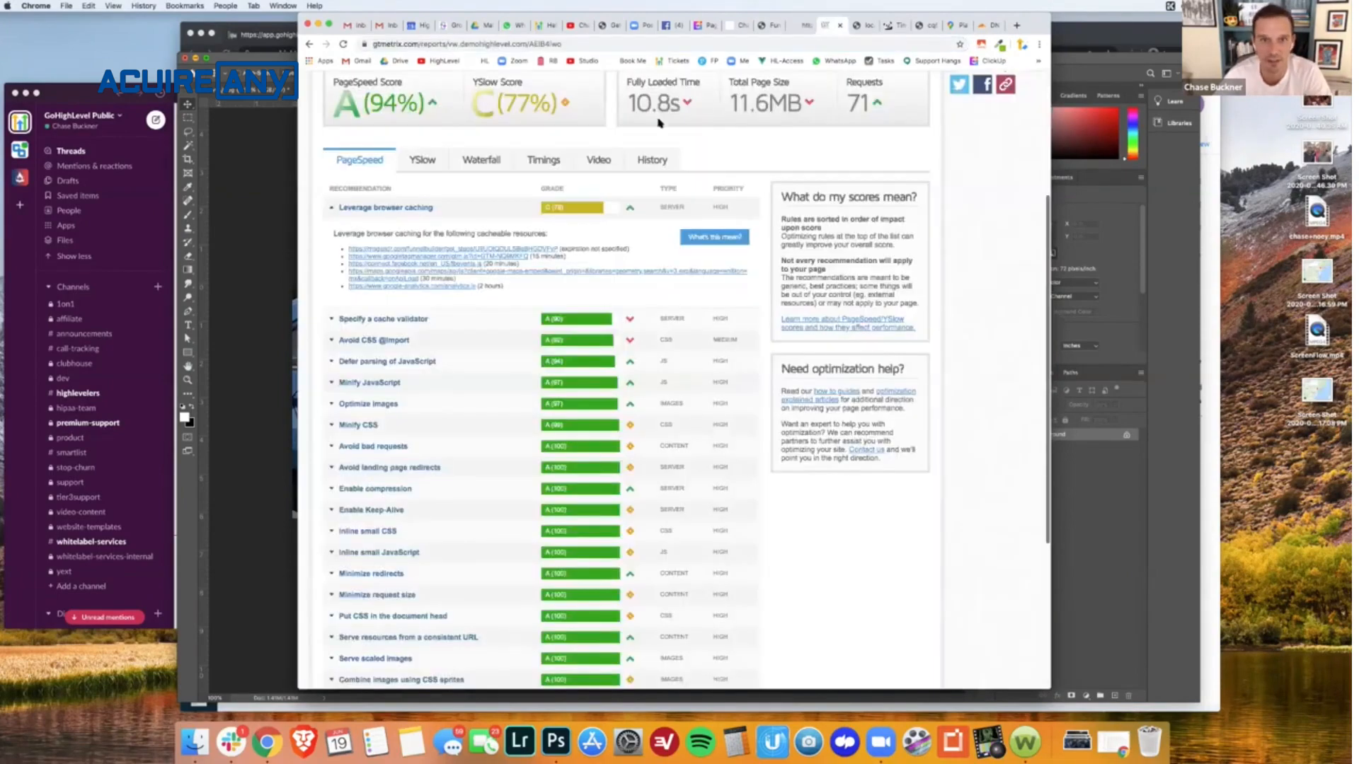
{"action": "scroll", "coordinate": [511, 205], "scroll_direction": "up", "scroll_amount": 3}
{"action": "left_click", "coordinate": [365, 86]}
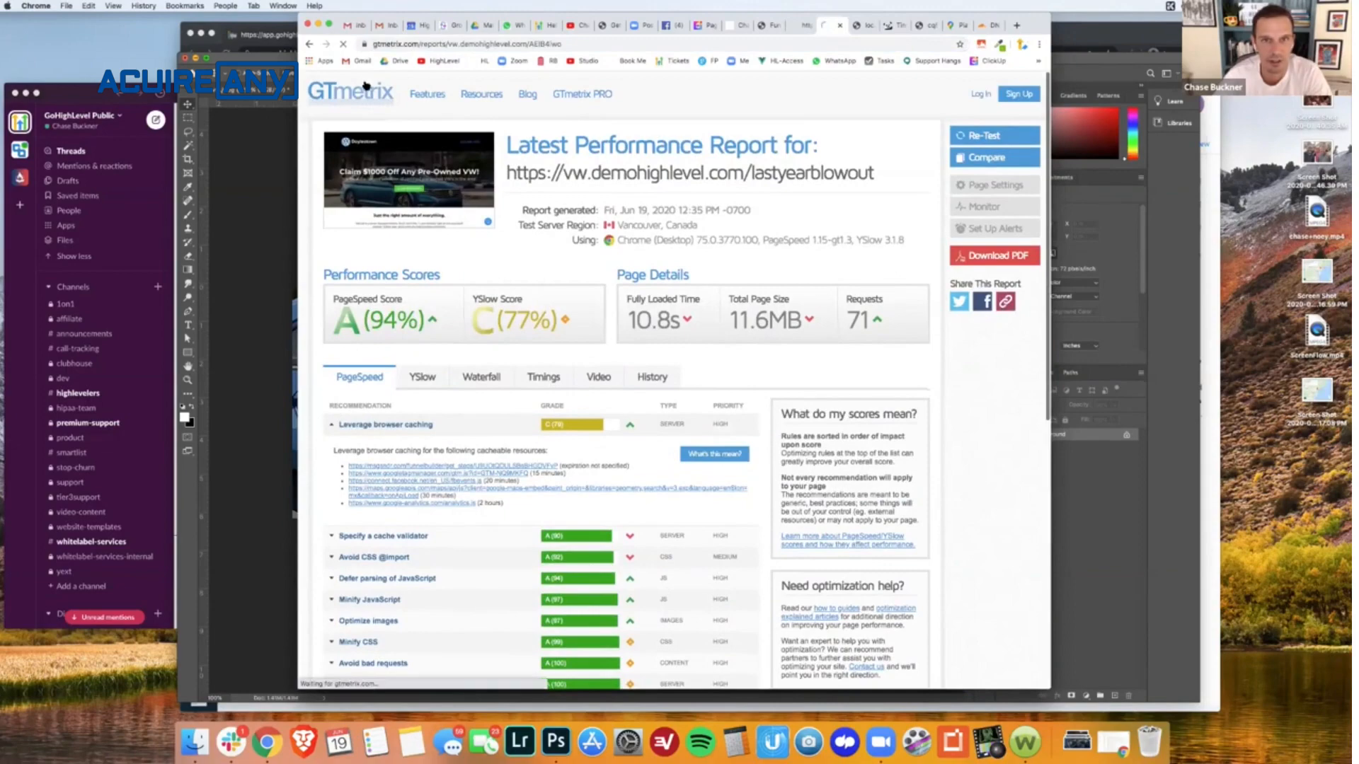
{"action": "key", "text": "ctrl+v"}
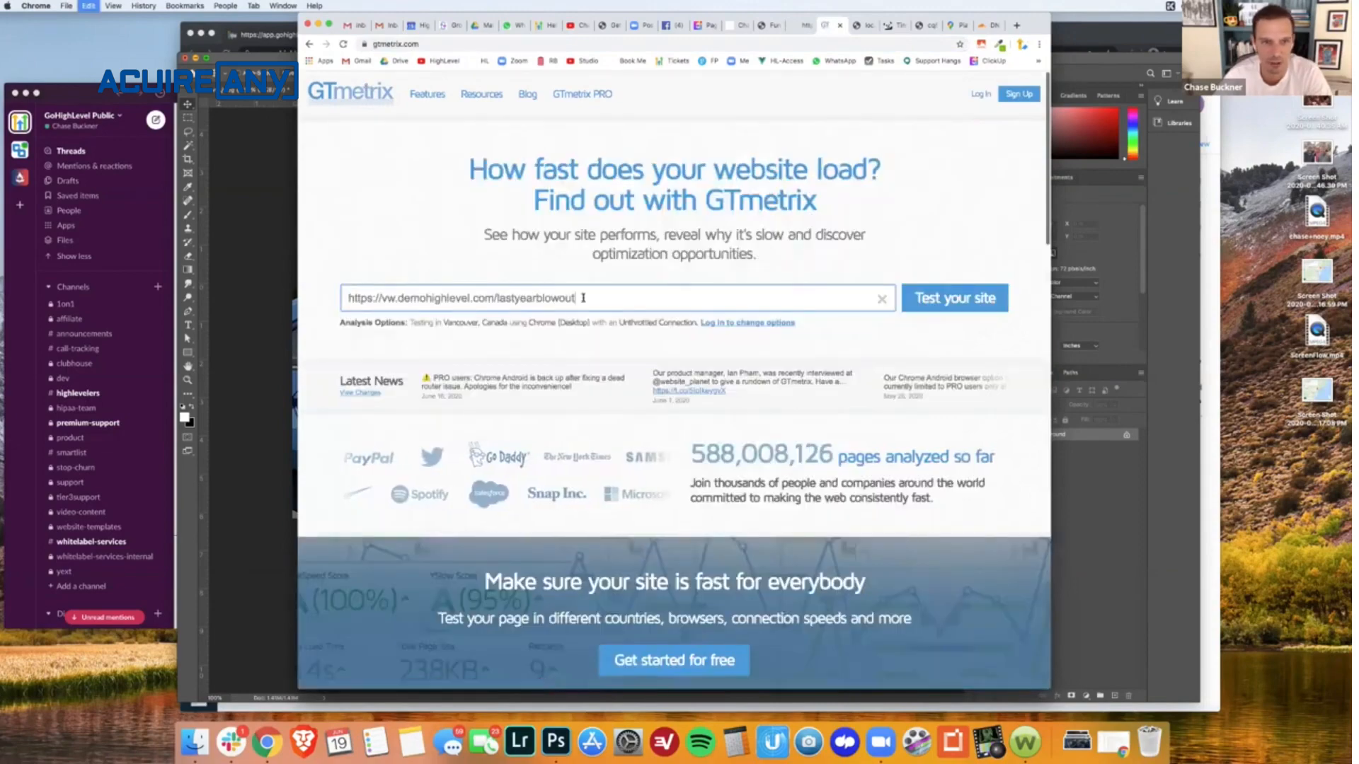
{"action": "left_click", "coordinate": [961, 297]}
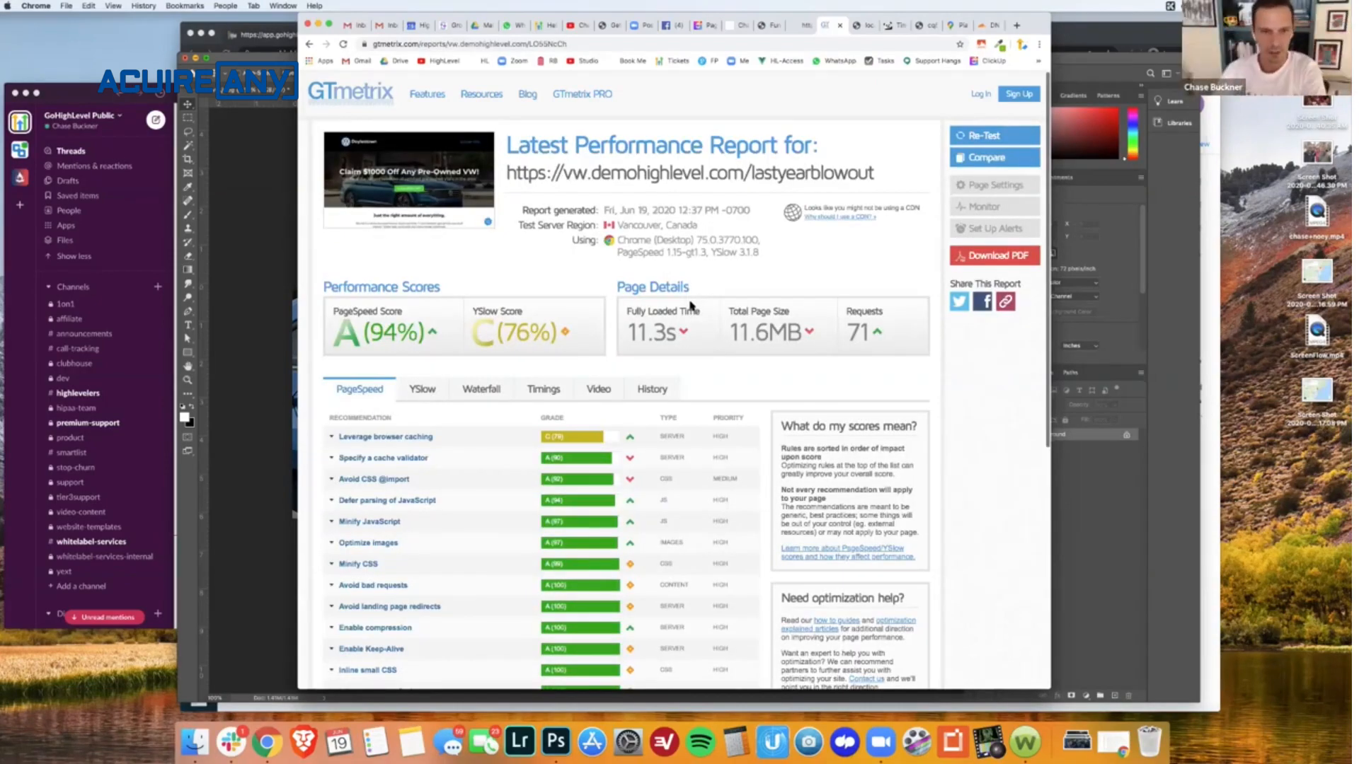
- Examine the new report's waterfall chart for the requests that take longest to load
{"action": "scroll", "coordinate": [679, 330], "scroll_direction": "down", "scroll_amount": 4}
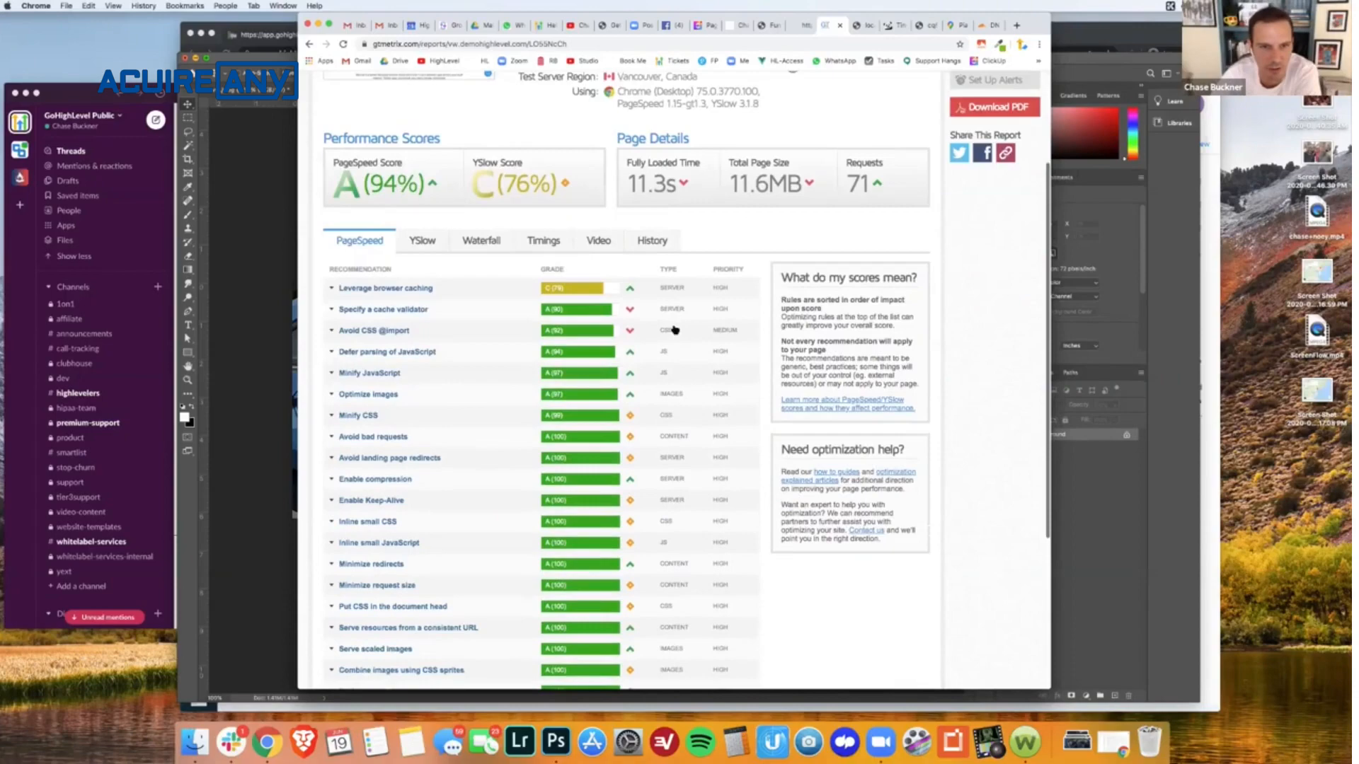
{"action": "left_click", "coordinate": [497, 242]}
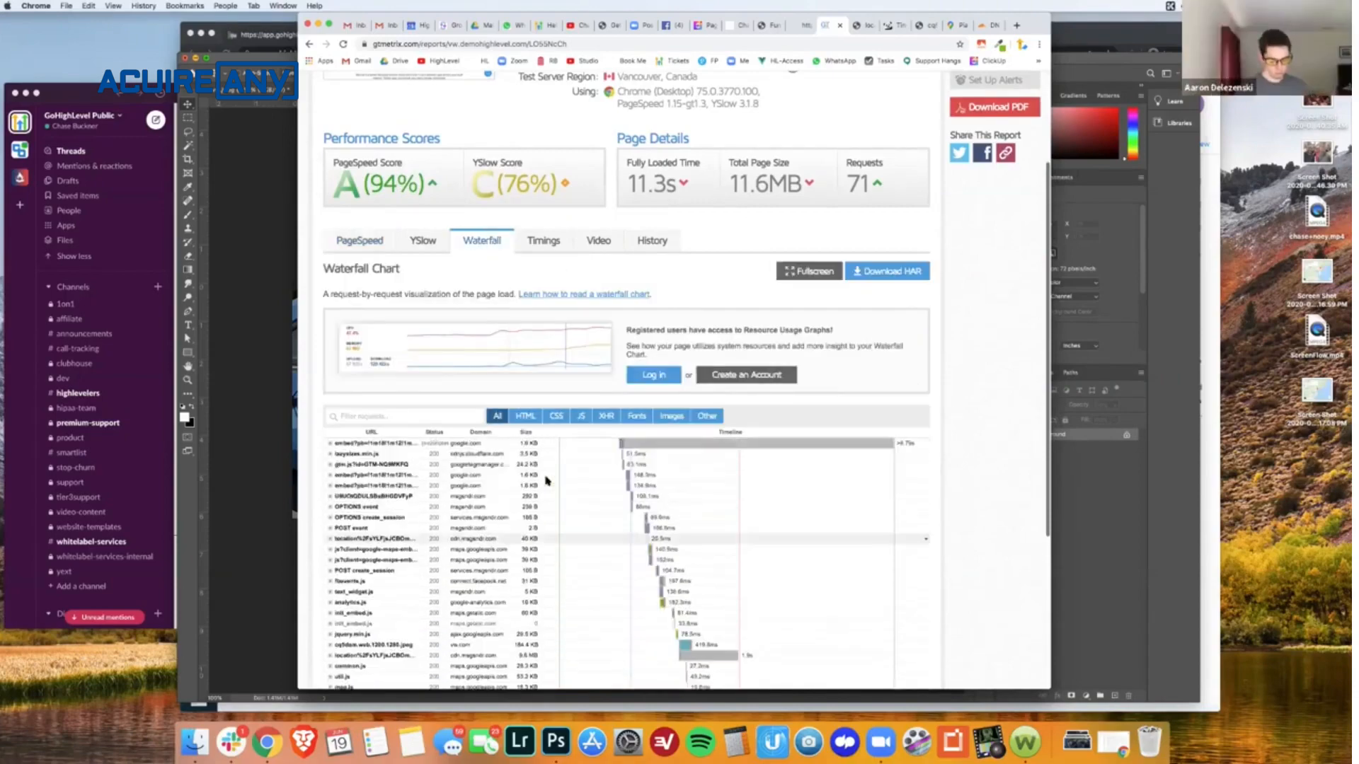
{"action": "scroll", "coordinate": [546, 482], "scroll_direction": "up", "scroll_amount": 4}
{"action": "scroll", "coordinate": [1016, 556], "scroll_direction": "down", "scroll_amount": 3}
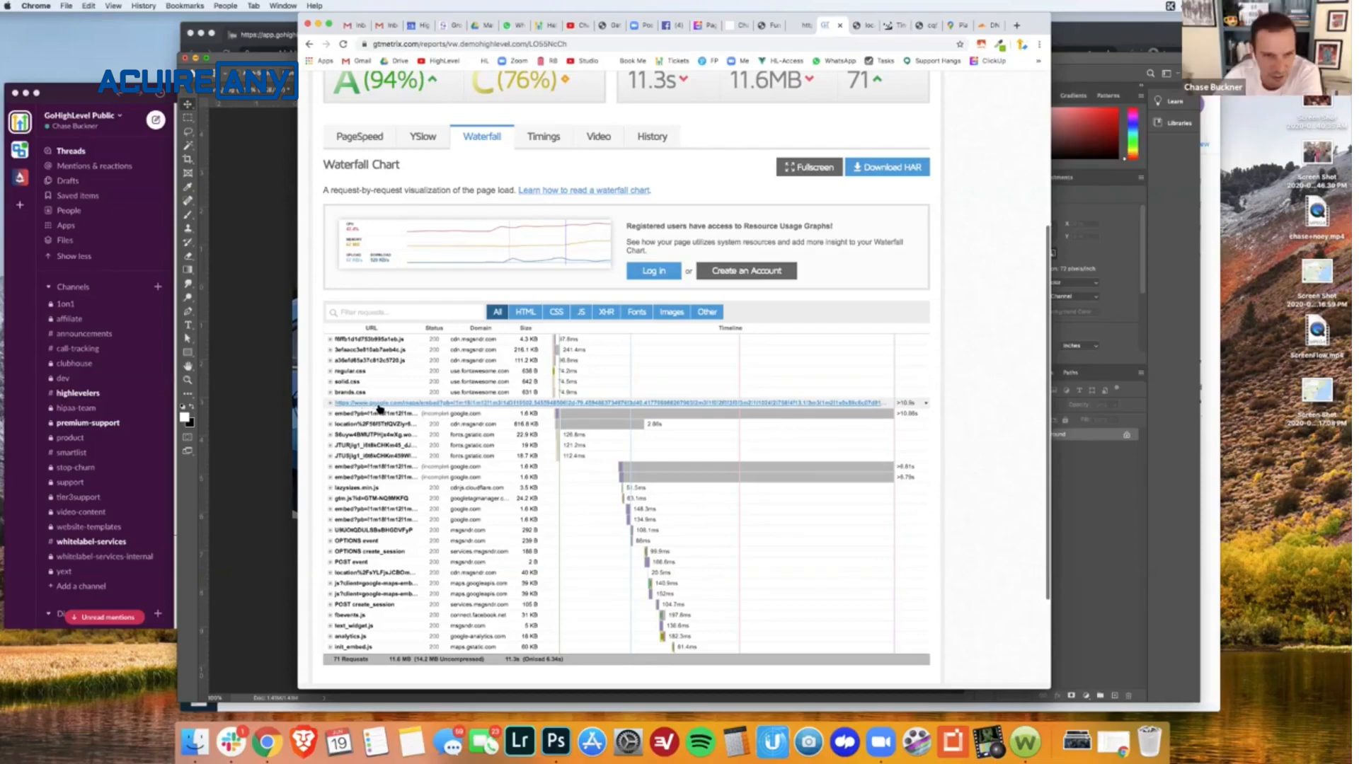
- Return to the HighLevel funnel builder and locate the custom code elements in the Our Locations section
{"action": "left_click", "coordinate": [802, 31]}
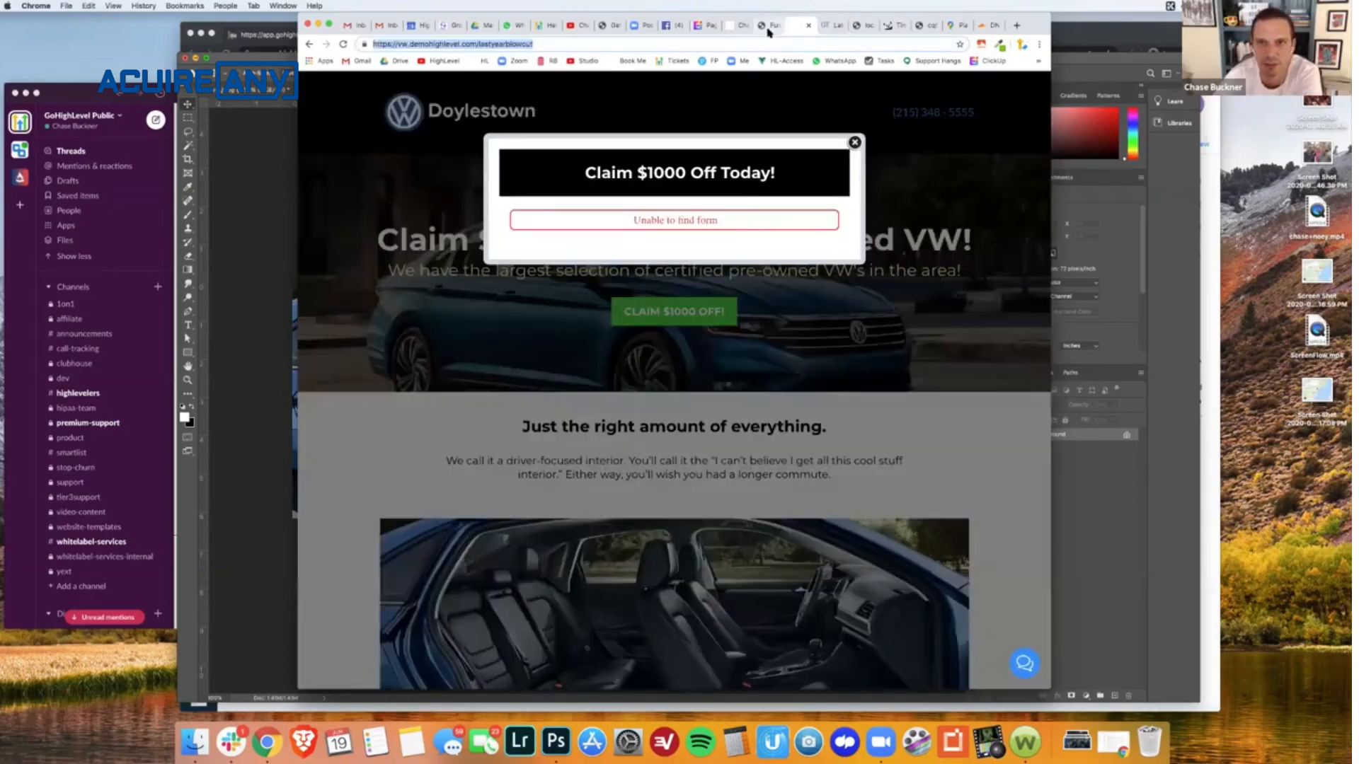
{"action": "left_click", "coordinate": [771, 29]}
{"action": "scroll", "coordinate": [673, 388], "scroll_direction": "down", "scroll_amount": 5}
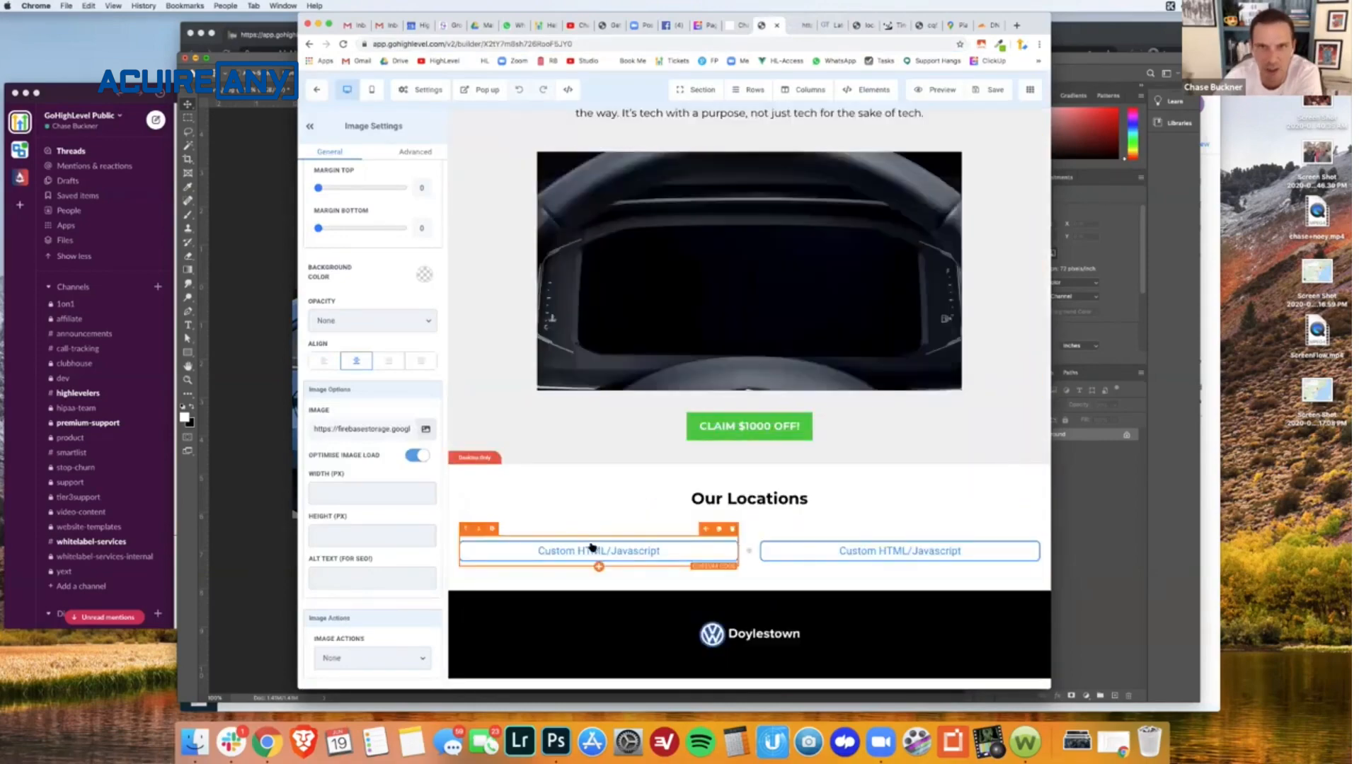
{"action": "scroll", "coordinate": [591, 548], "scroll_direction": "up", "scroll_amount": 6}
{"action": "left_click", "coordinate": [736, 24]}
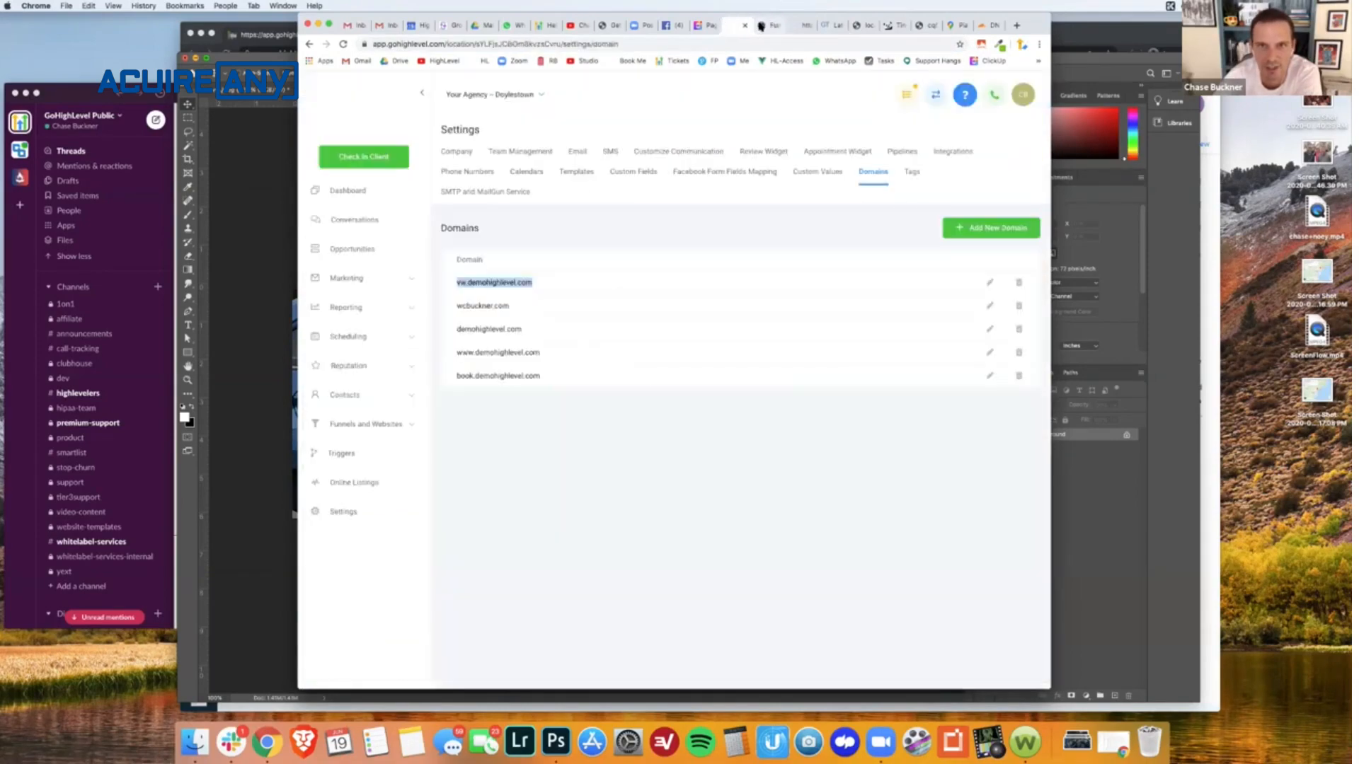
{"action": "left_click", "coordinate": [760, 26]}
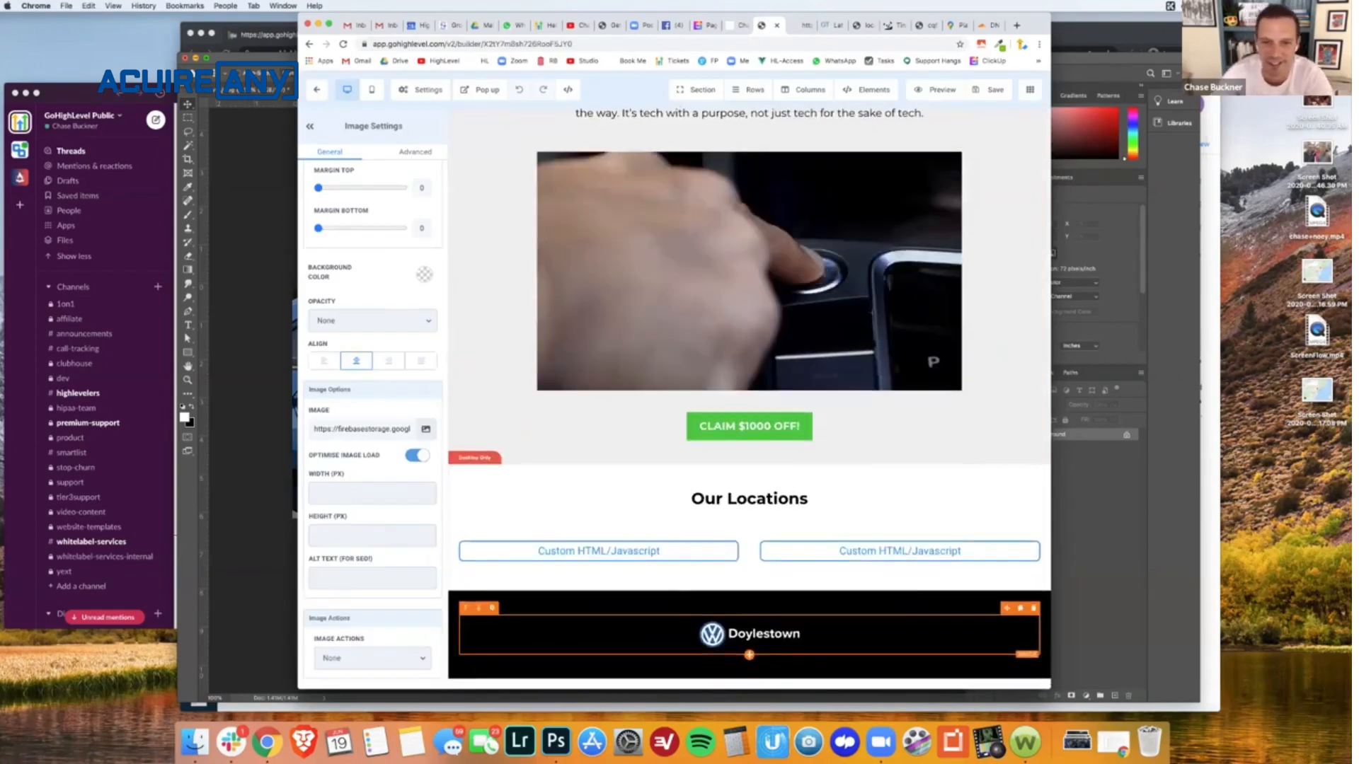
{"action": "left_click", "coordinate": [737, 26]}
{"action": "left_click", "coordinate": [765, 30]}
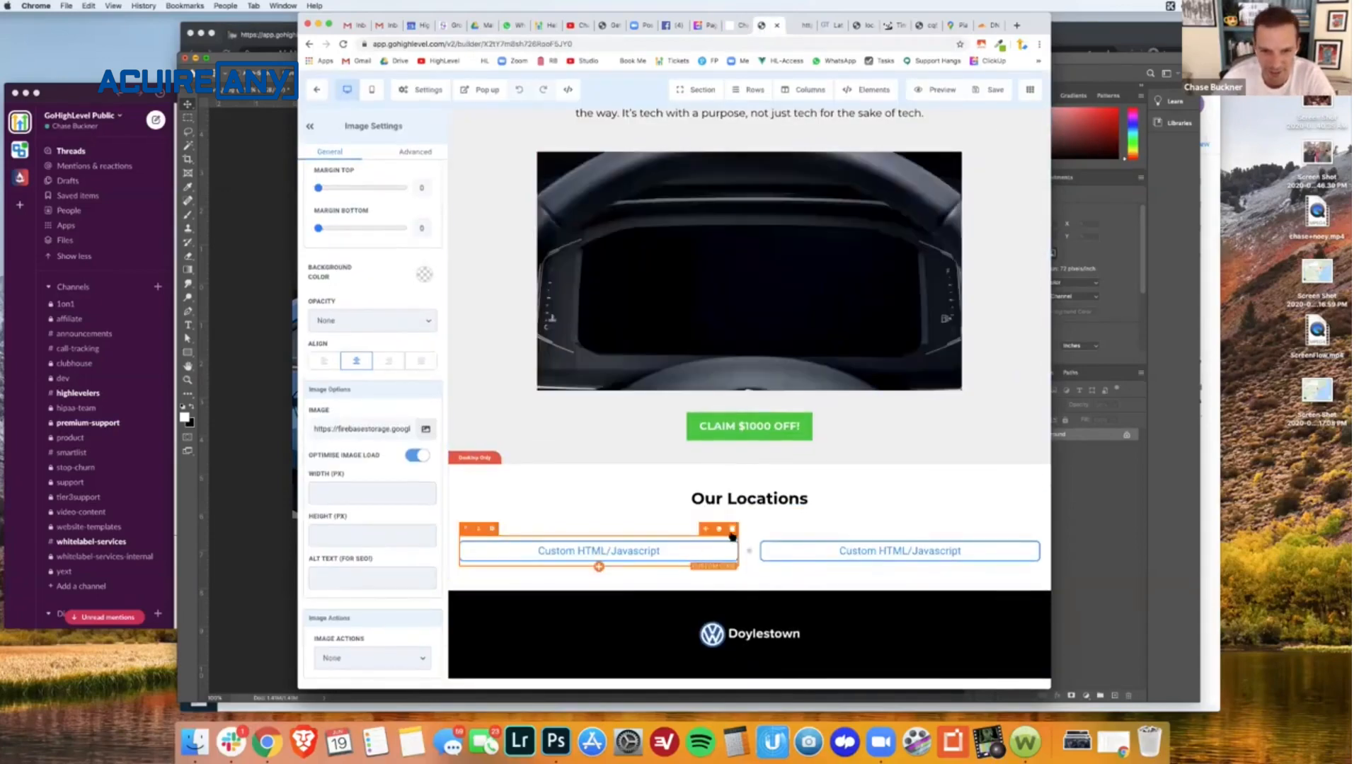
- Replace the first custom code element under Our Locations with an image element showing the first map screenshot from the media library
{"action": "left_click", "coordinate": [732, 528]}
{"action": "left_click", "coordinate": [622, 564]}
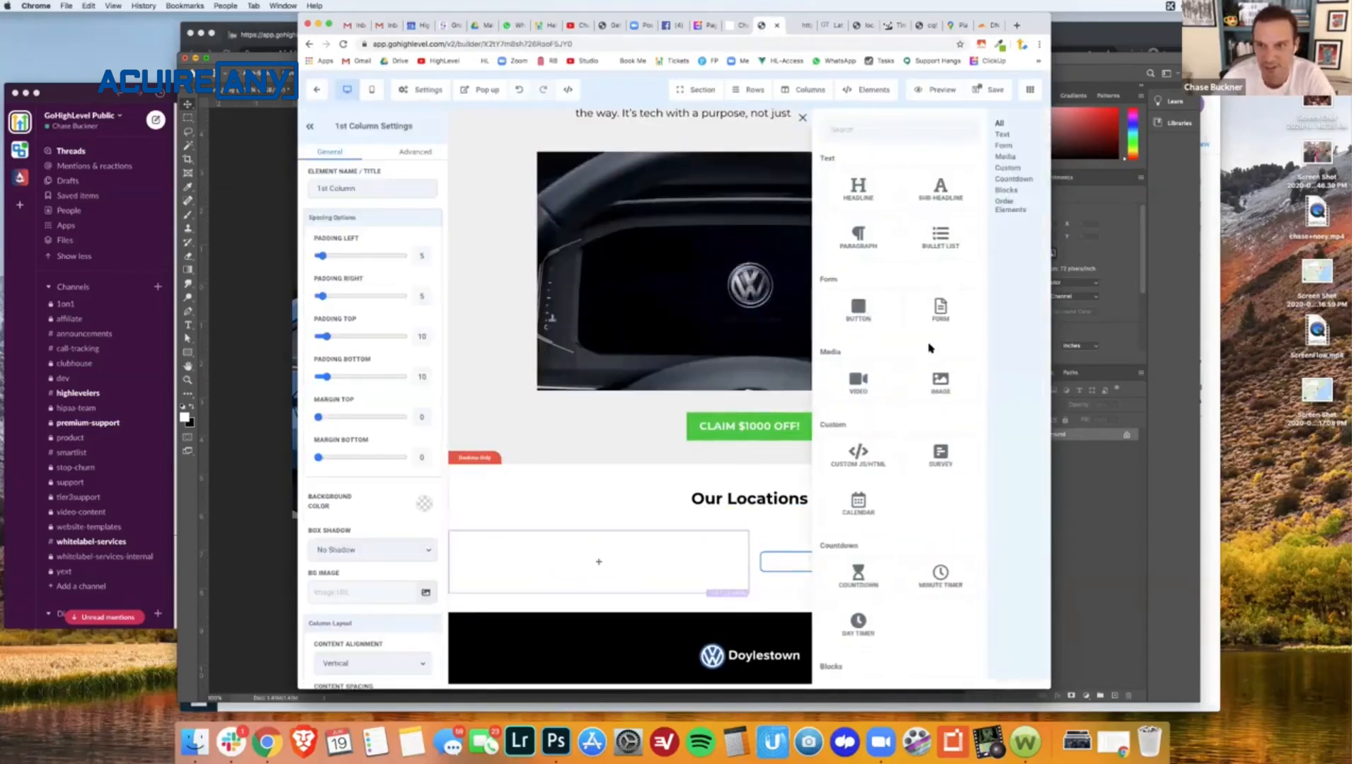
{"action": "left_click", "coordinate": [931, 381]}
{"action": "scroll", "coordinate": [407, 417], "scroll_direction": "down", "scroll_amount": 3}
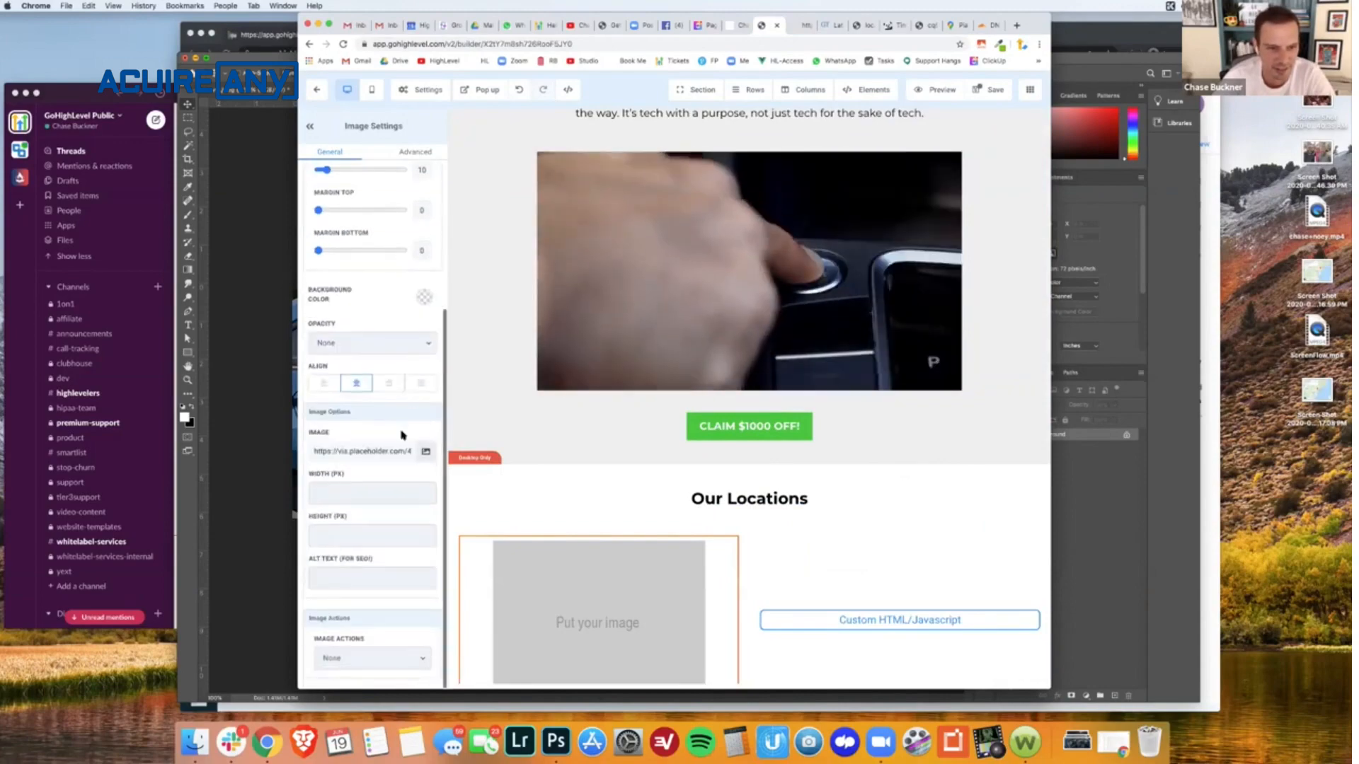
{"action": "left_click", "coordinate": [425, 451]}
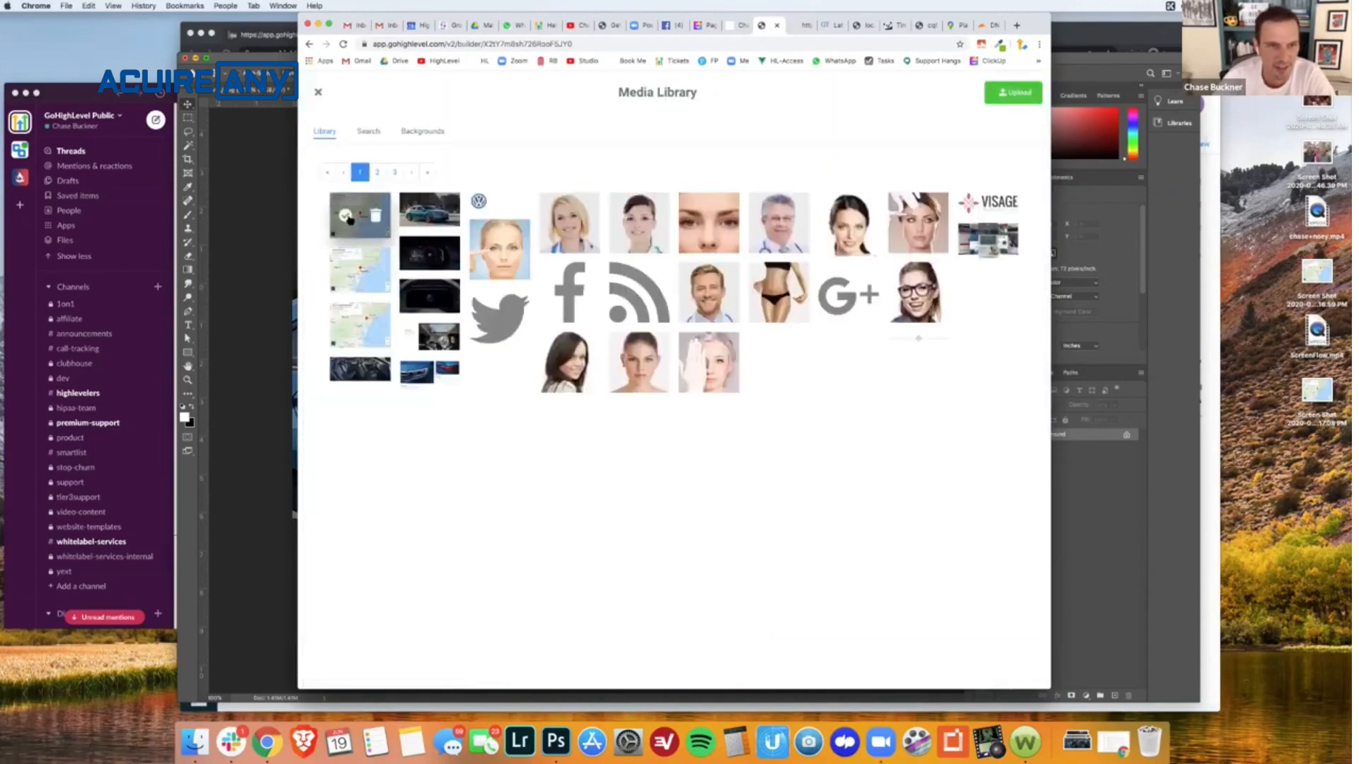
{"action": "left_click", "coordinate": [346, 216]}
- Replace the second Our Locations custom code element with an image of the second map screenshot, save the page and dismiss the SEO settings
{"action": "scroll", "coordinate": [814, 566], "scroll_direction": "down", "scroll_amount": 3}
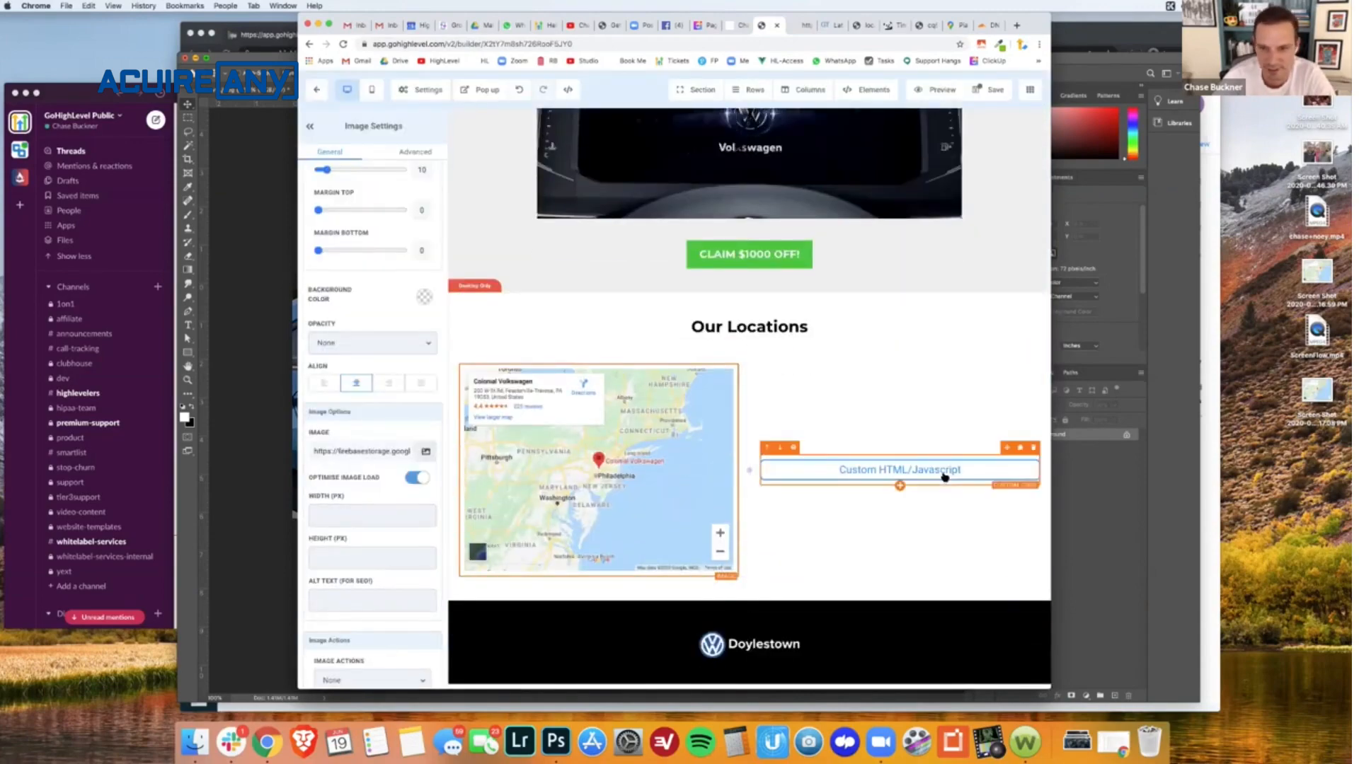
{"action": "left_click", "coordinate": [1033, 447]}
{"action": "left_click", "coordinate": [900, 470]}
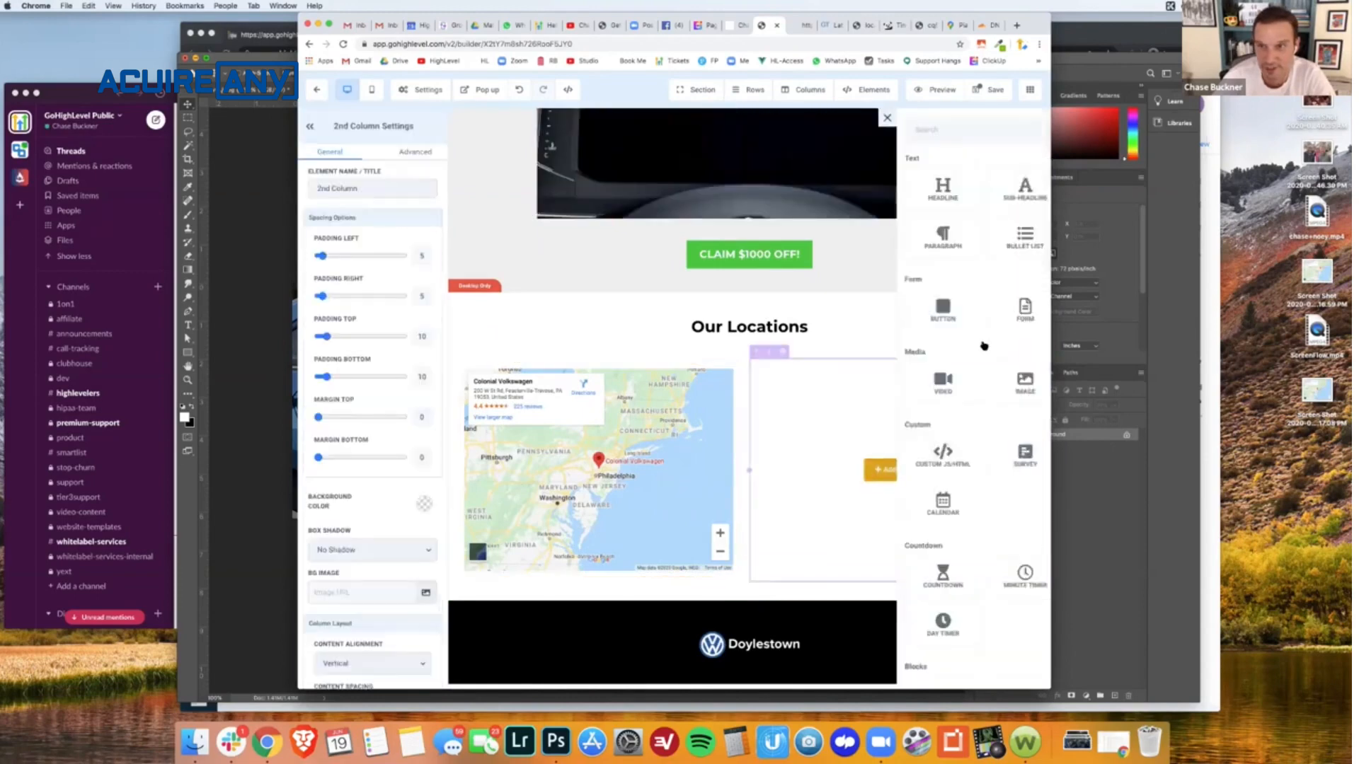
{"action": "left_click", "coordinate": [938, 383]}
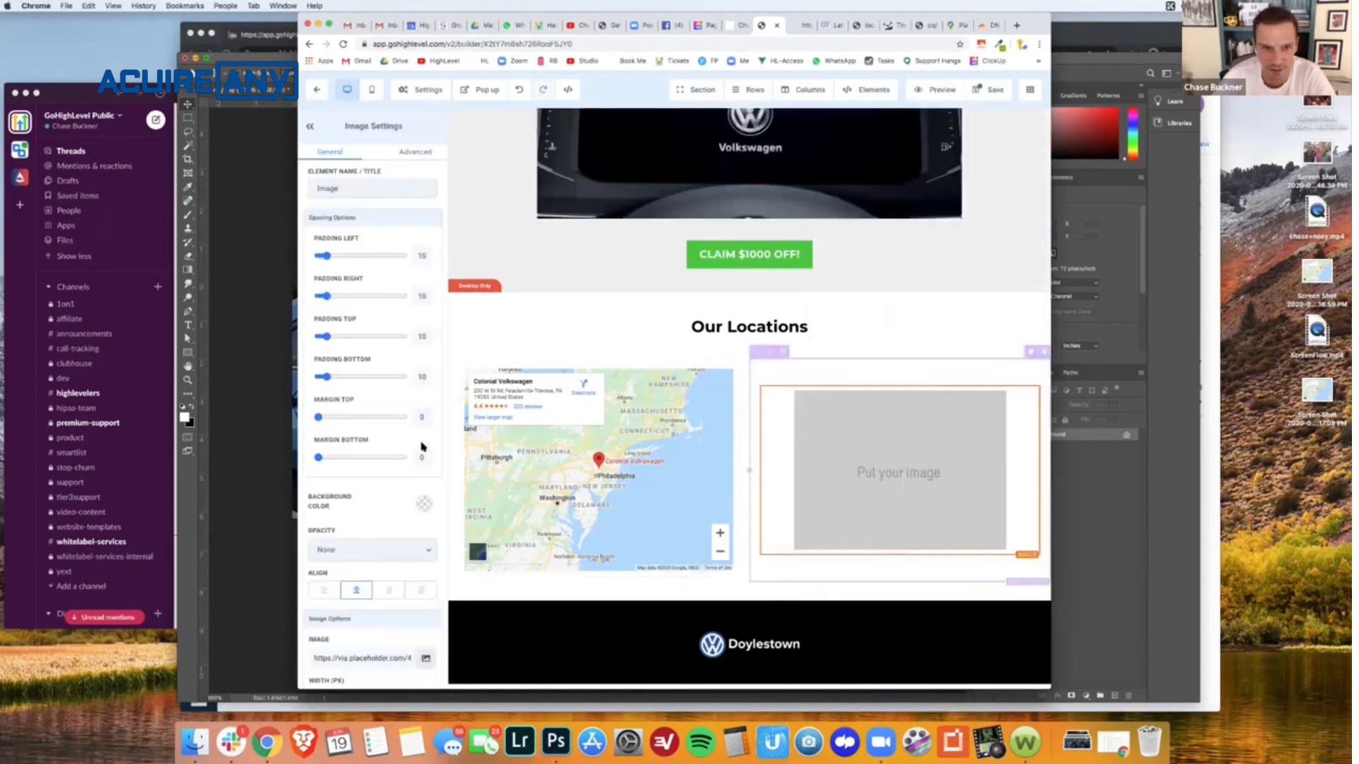
{"action": "scroll", "coordinate": [368, 563], "scroll_direction": "down", "scroll_amount": 3}
{"action": "left_click", "coordinate": [429, 480]}
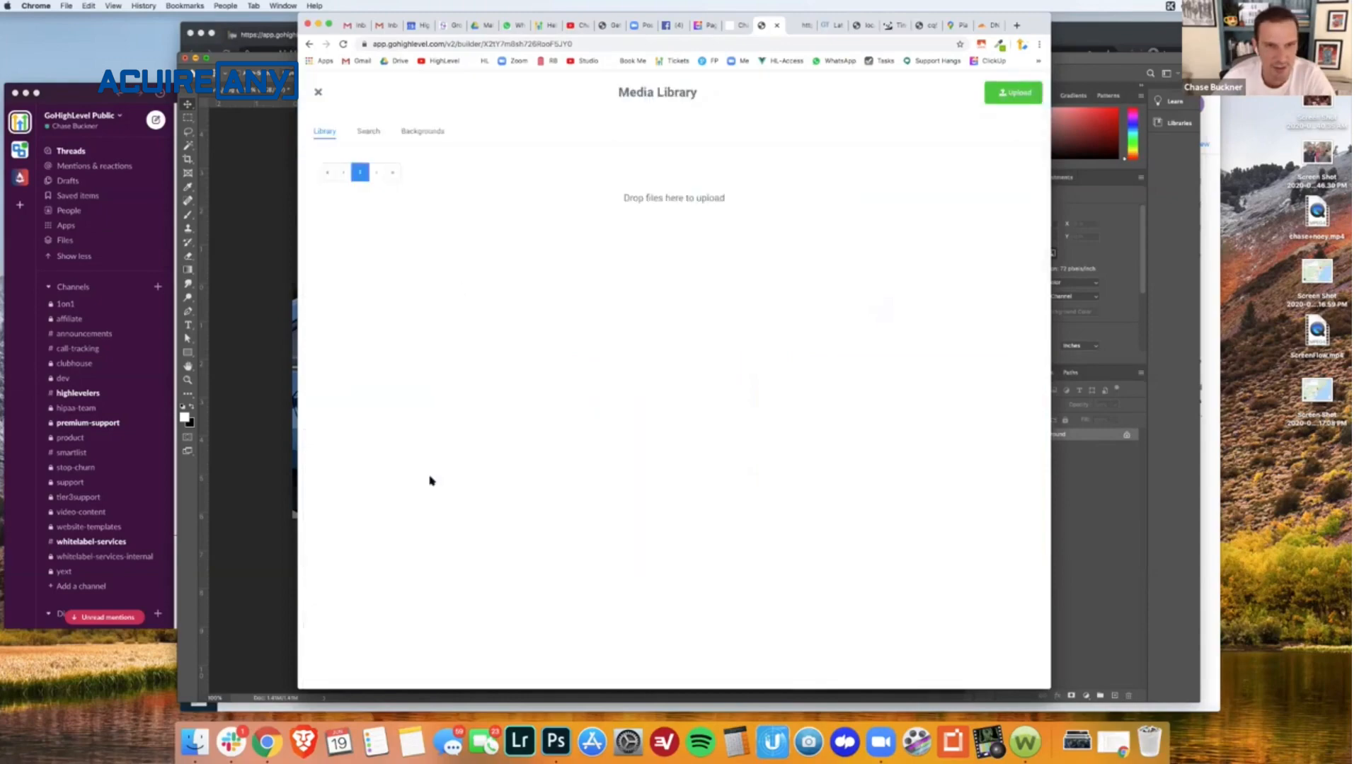
{"action": "left_click", "coordinate": [347, 271]}
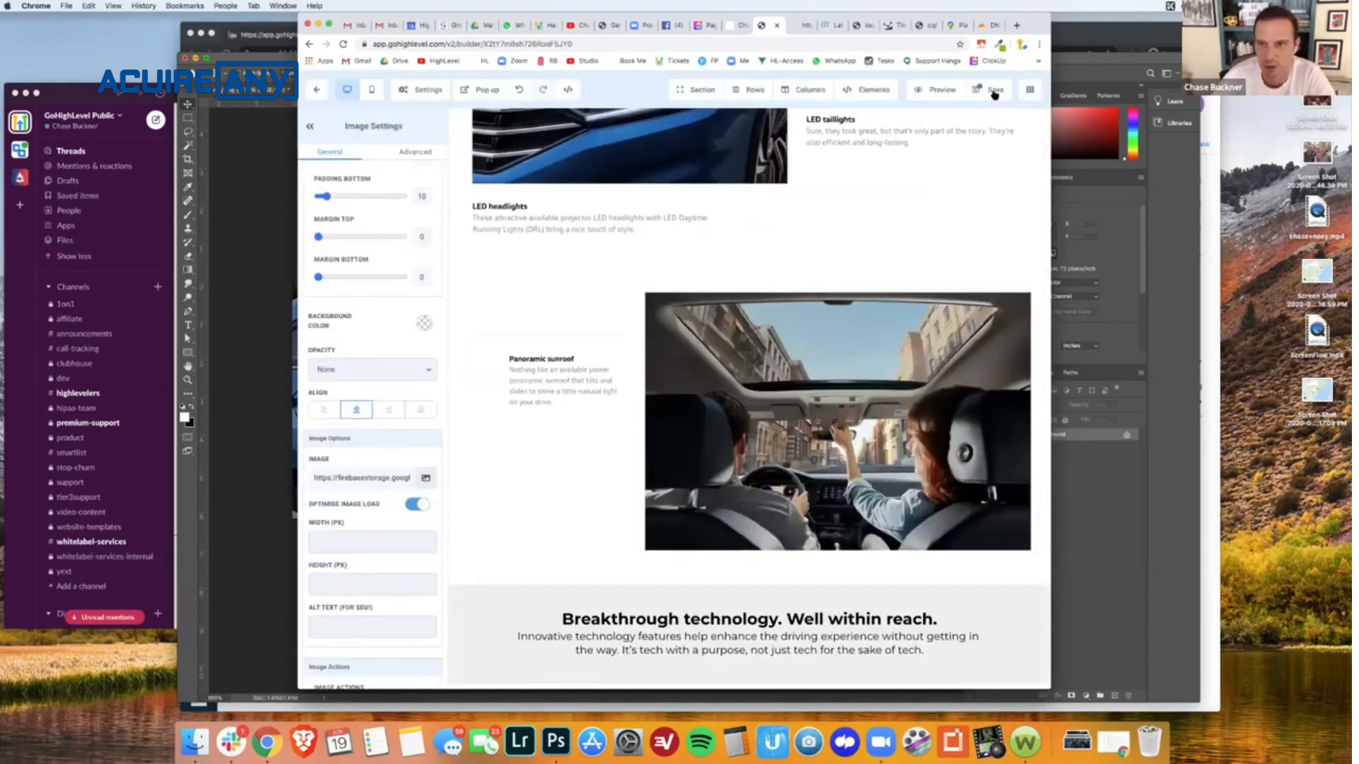
{"action": "left_click", "coordinate": [992, 90]}
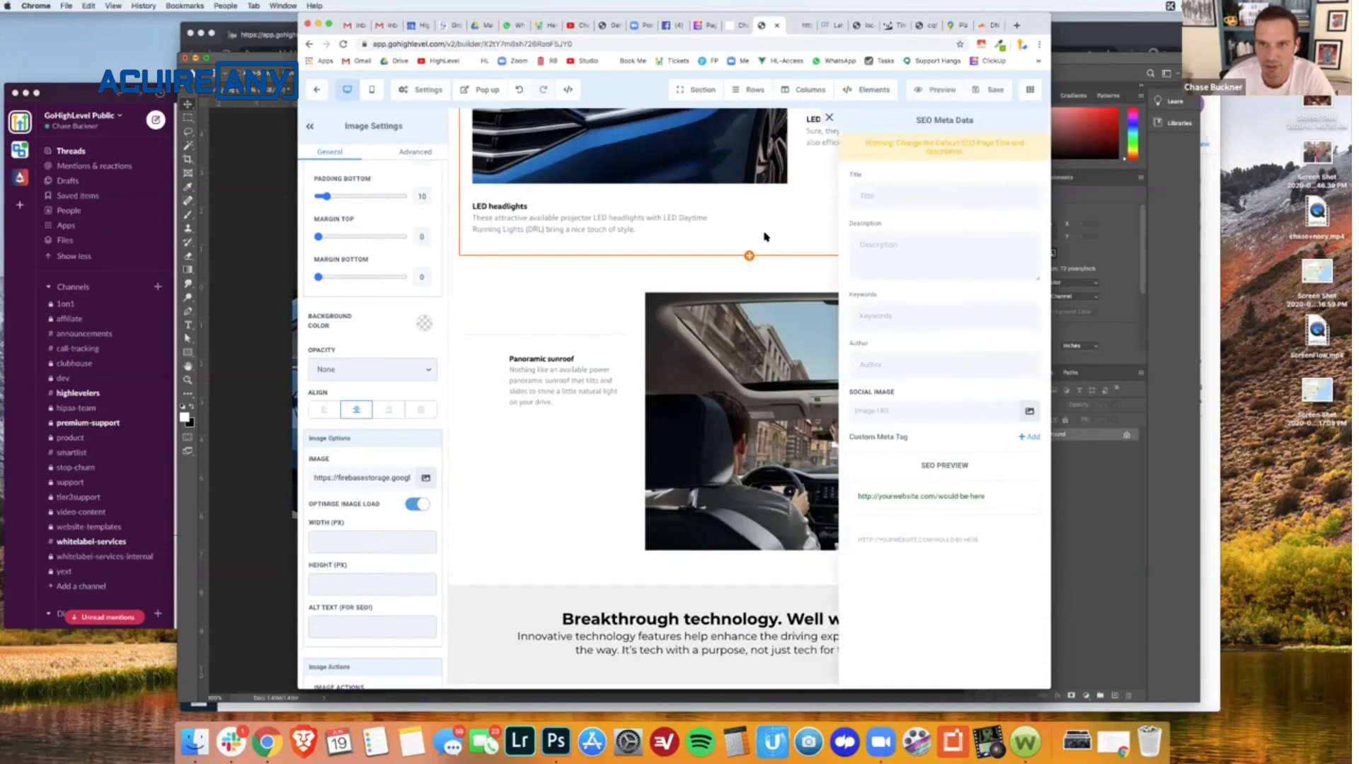
{"action": "left_click", "coordinate": [829, 120]}
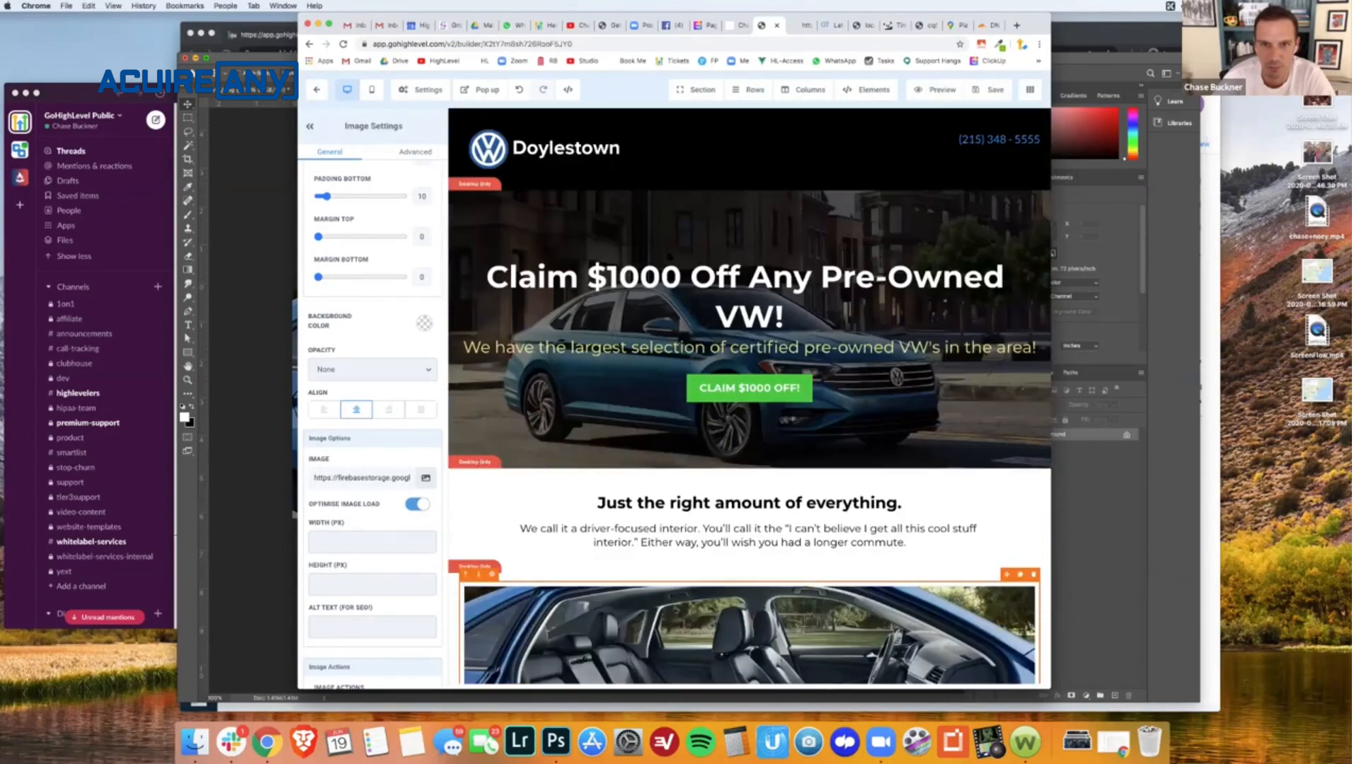
- Set the hero section's background to the blue car image from the media library and save the page
{"action": "left_click", "coordinate": [493, 437]}
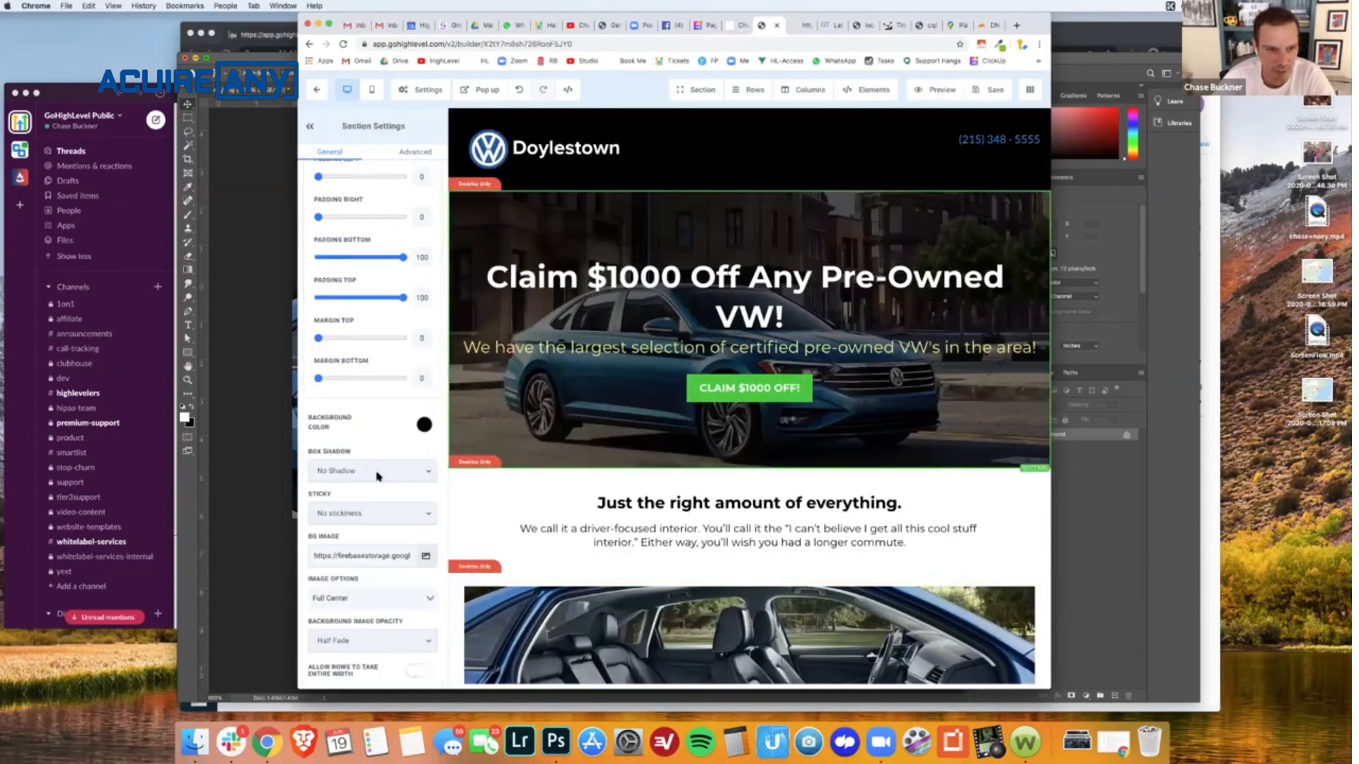
{"action": "left_click", "coordinate": [425, 559]}
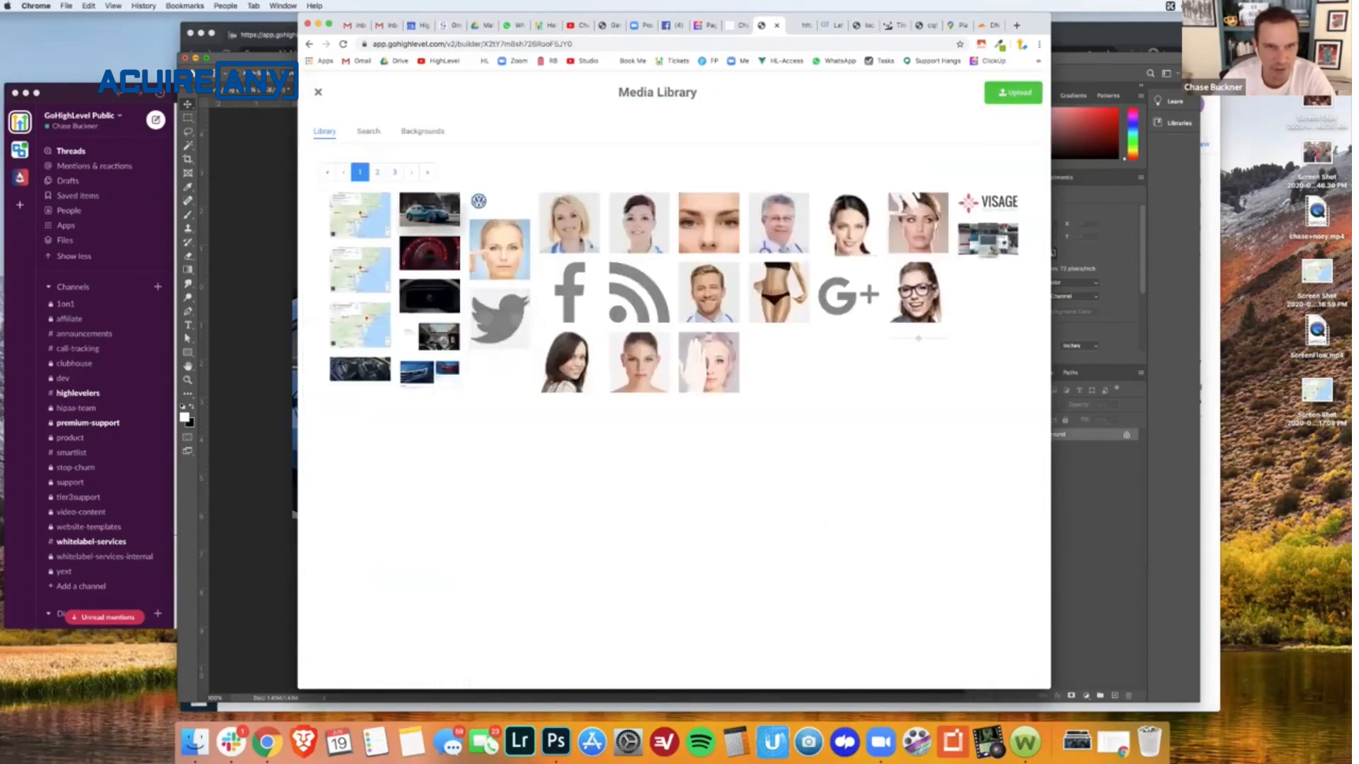
{"action": "left_click", "coordinate": [416, 210]}
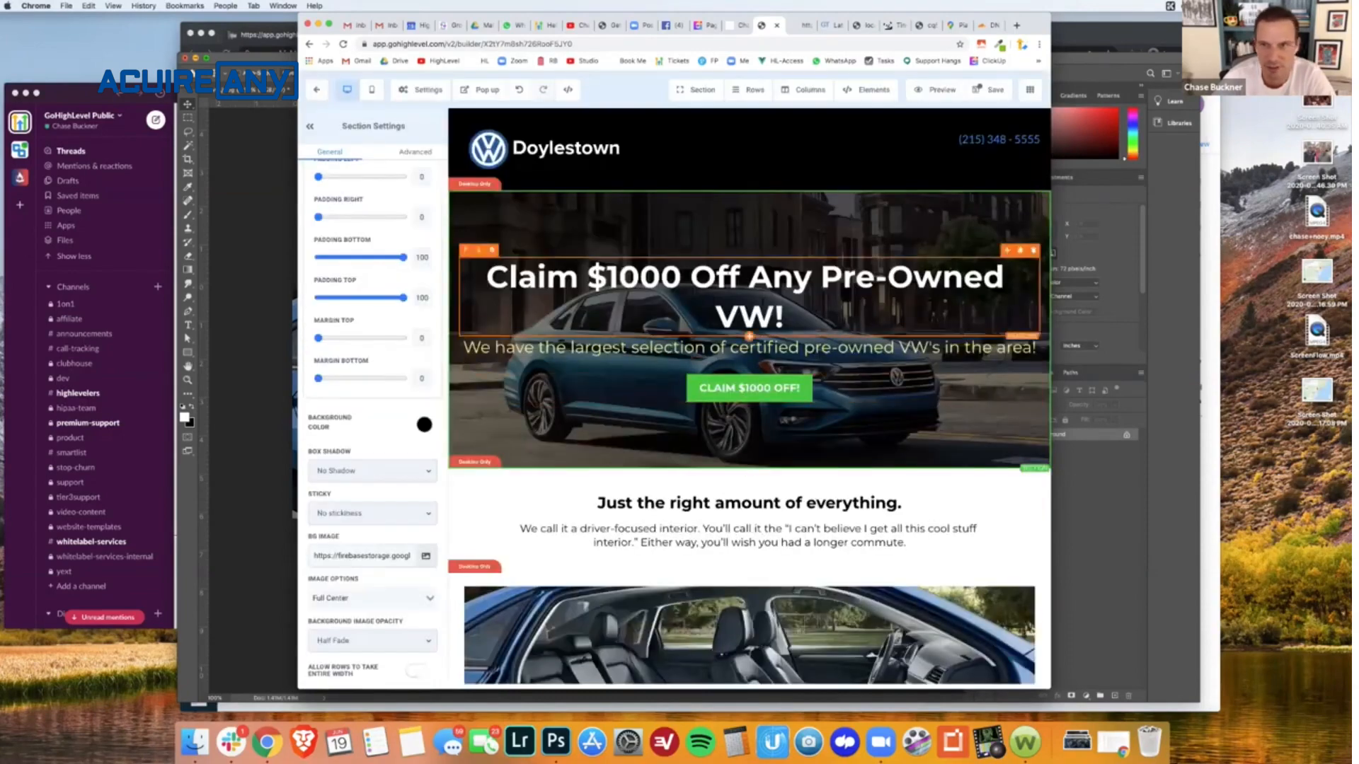
{"action": "left_click", "coordinate": [1002, 93]}
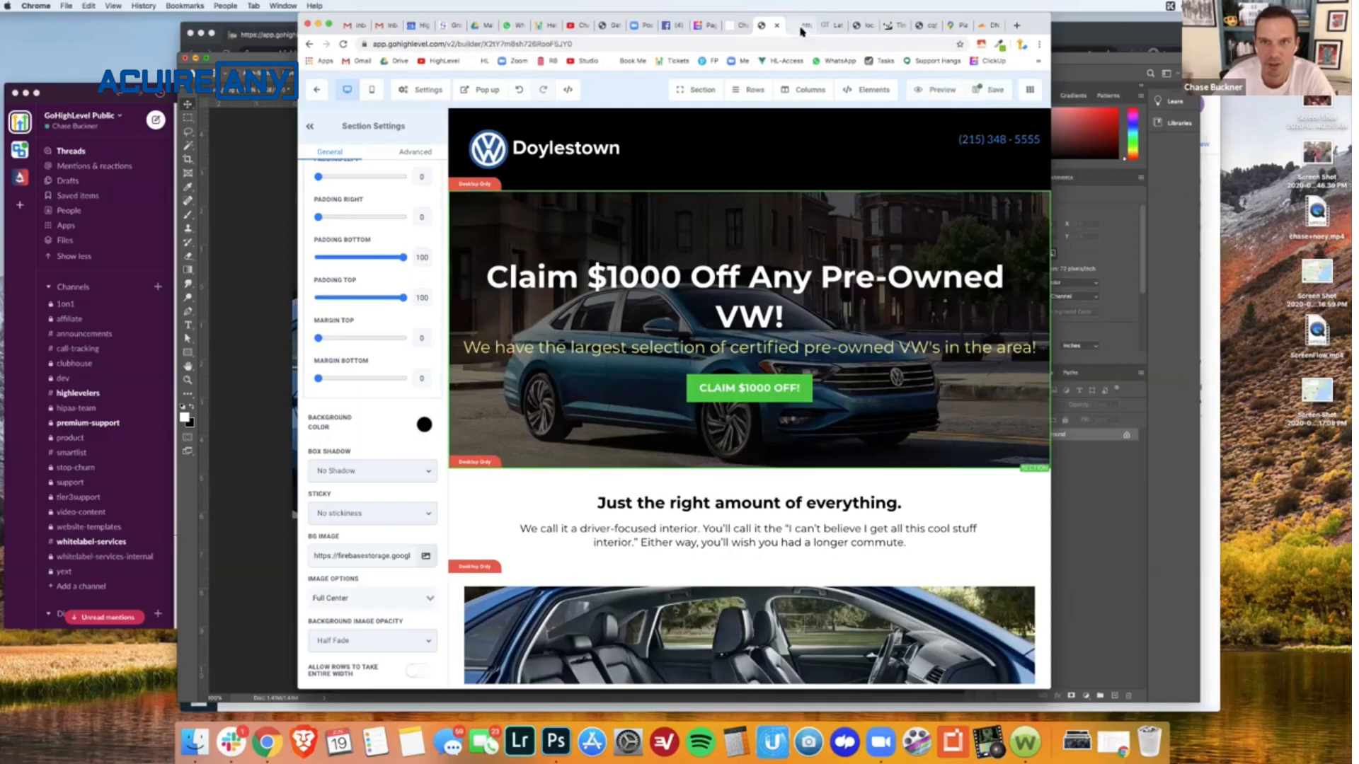
{"action": "left_click", "coordinate": [803, 29]}
{"action": "left_click", "coordinate": [715, 44]}
{"action": "triple_click", "coordinate": [713, 45]}
{"action": "key", "text": "ctrl+c"}
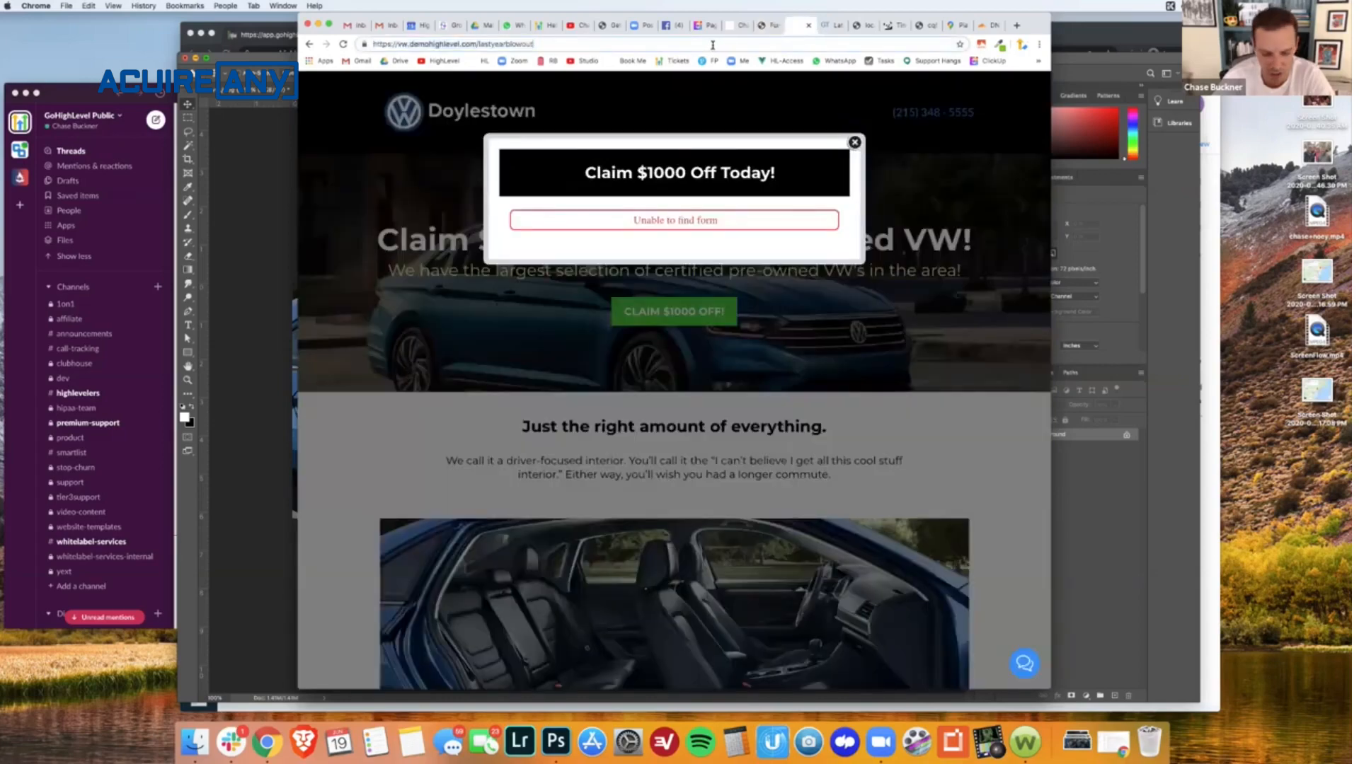
{"action": "left_click", "coordinate": [823, 26]}
{"action": "scroll", "coordinate": [489, 119], "scroll_direction": "up", "scroll_amount": 5}
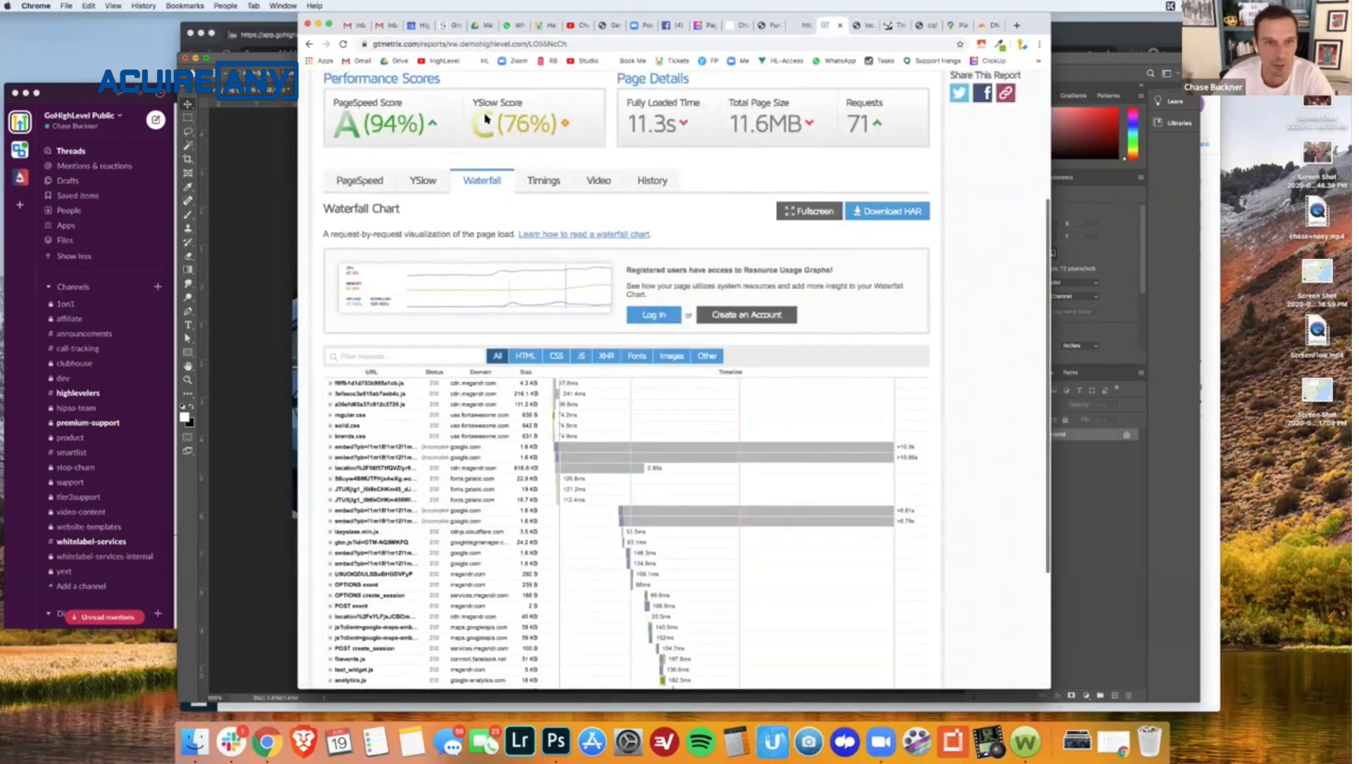
{"action": "left_click", "coordinate": [357, 99]}
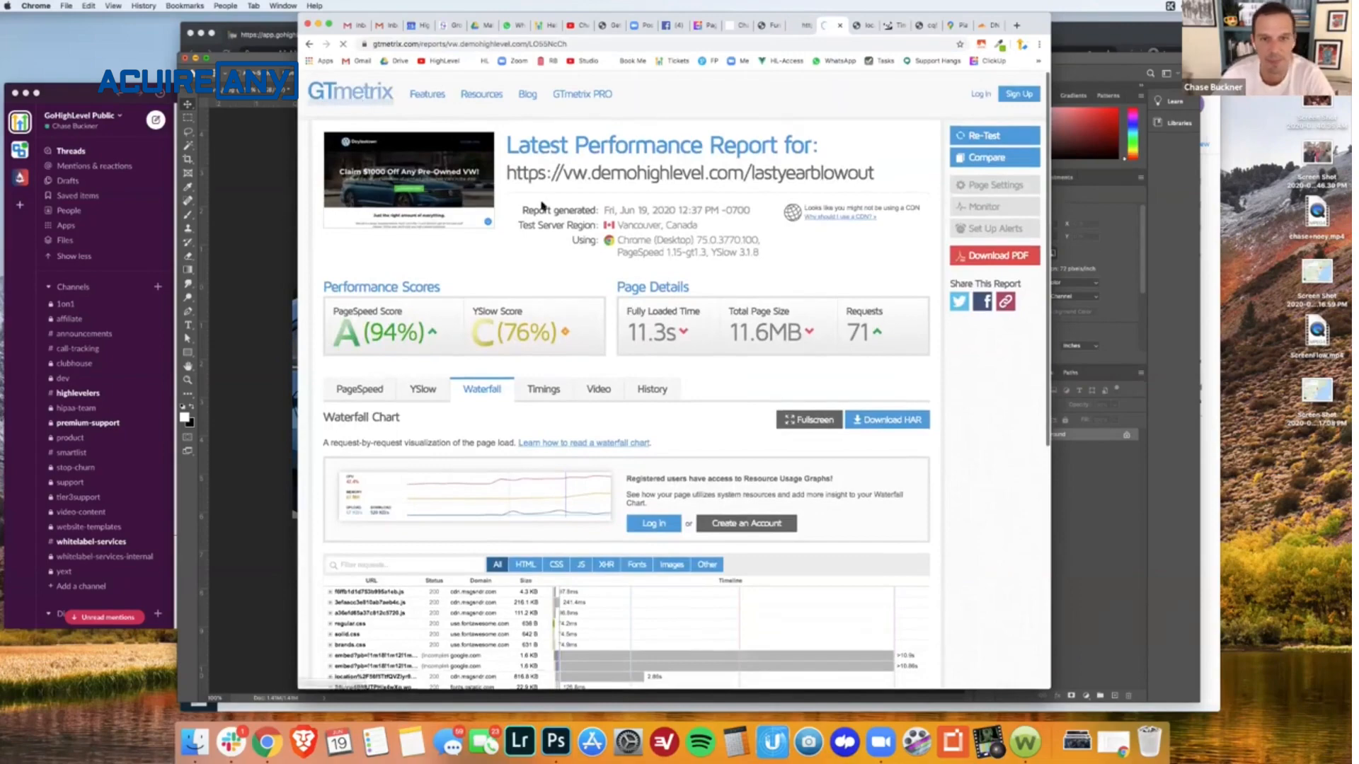
{"action": "key", "text": "ctrl+v"}
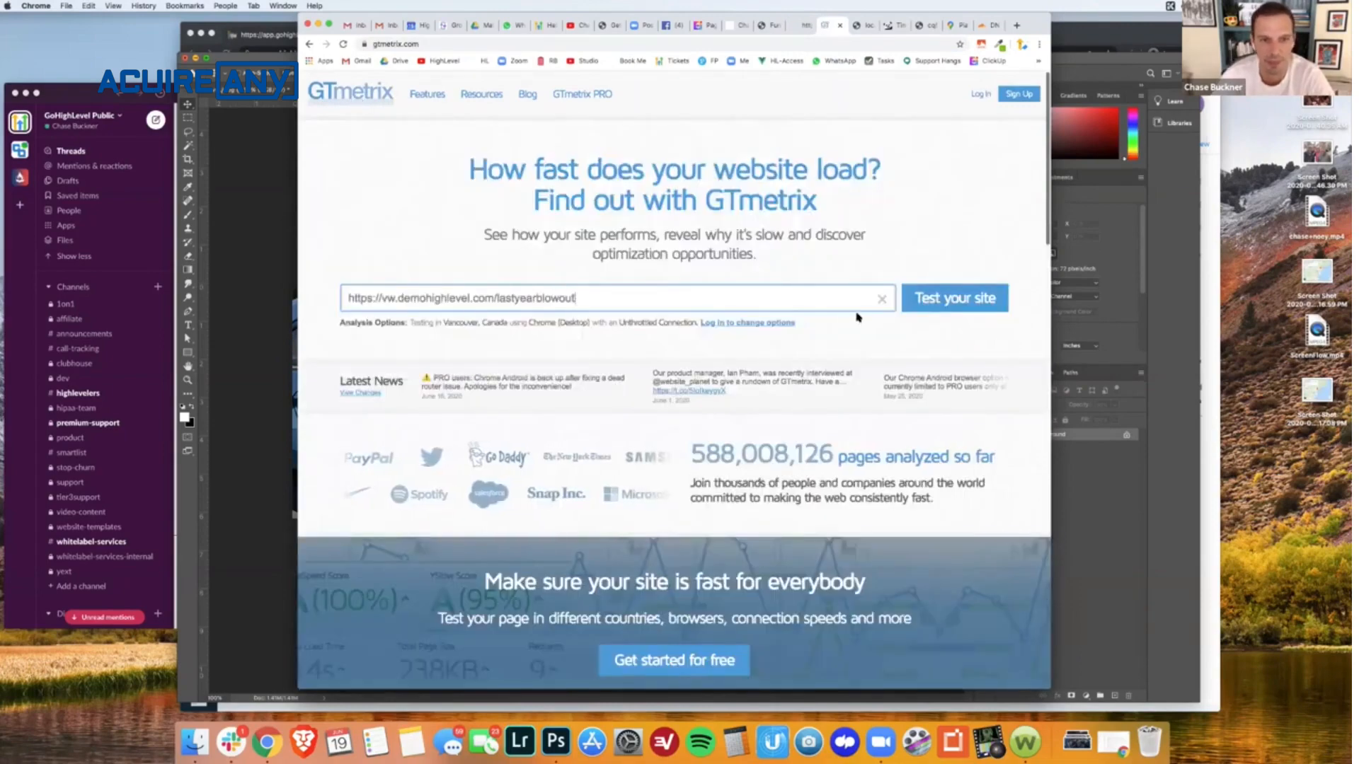
{"action": "left_click", "coordinate": [926, 298]}
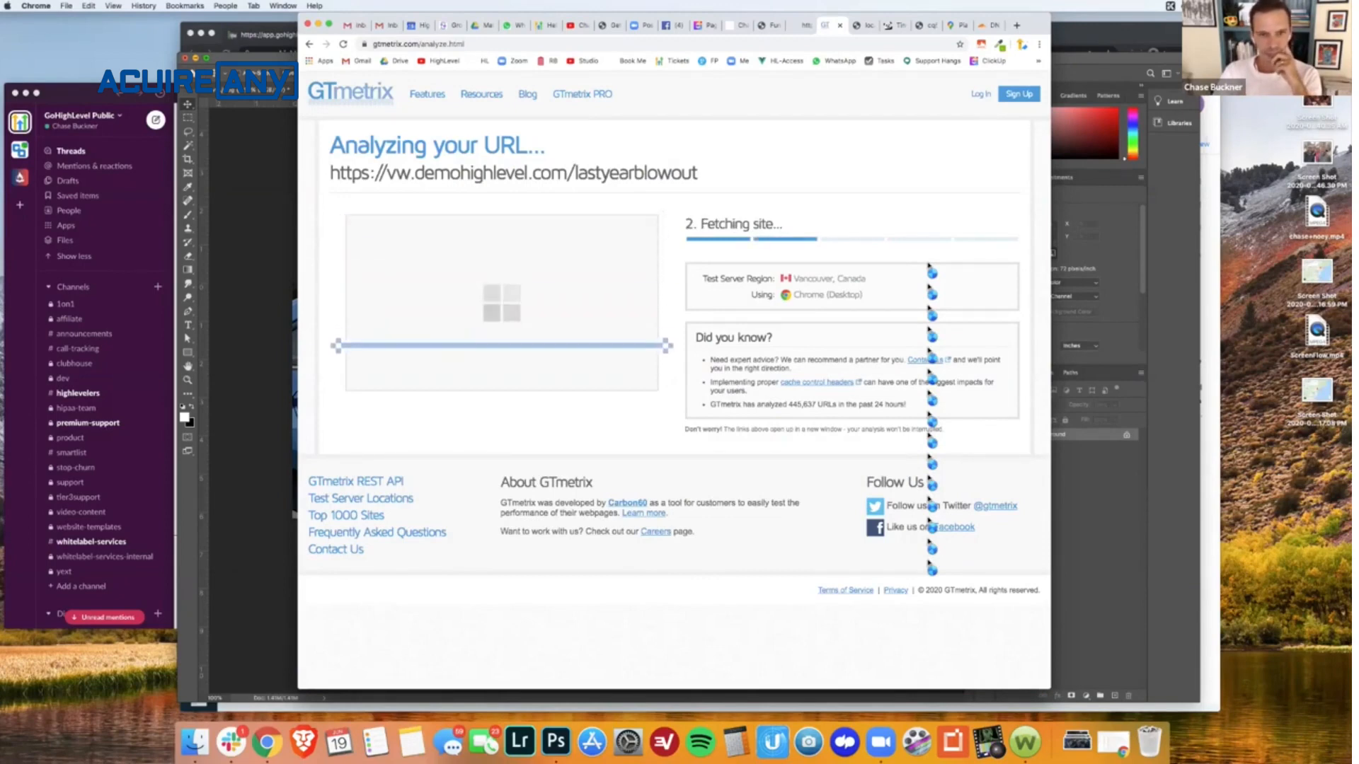
- Reload the live lastyearblowout page, look through its content and return to the running GTmetrix test
{"action": "left_click", "coordinate": [741, 31]}
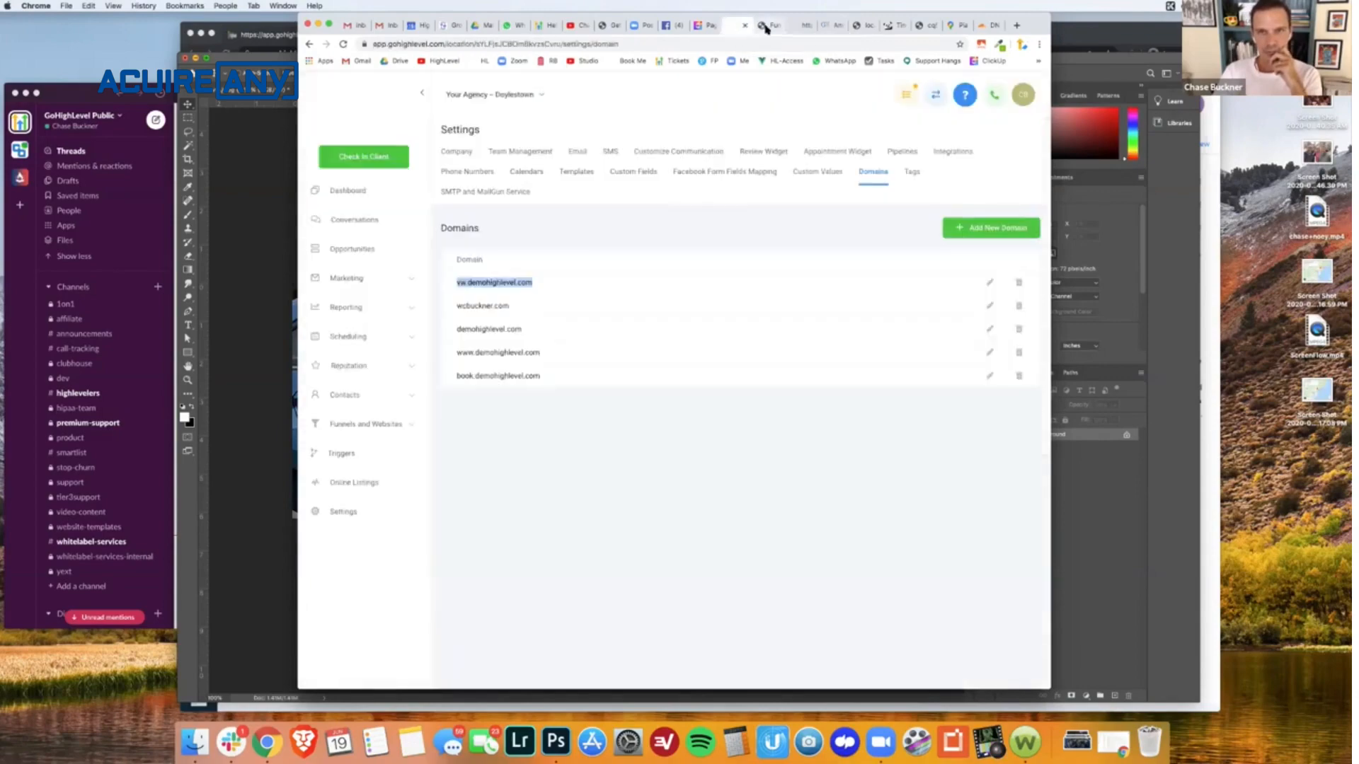
{"action": "left_click", "coordinate": [765, 28]}
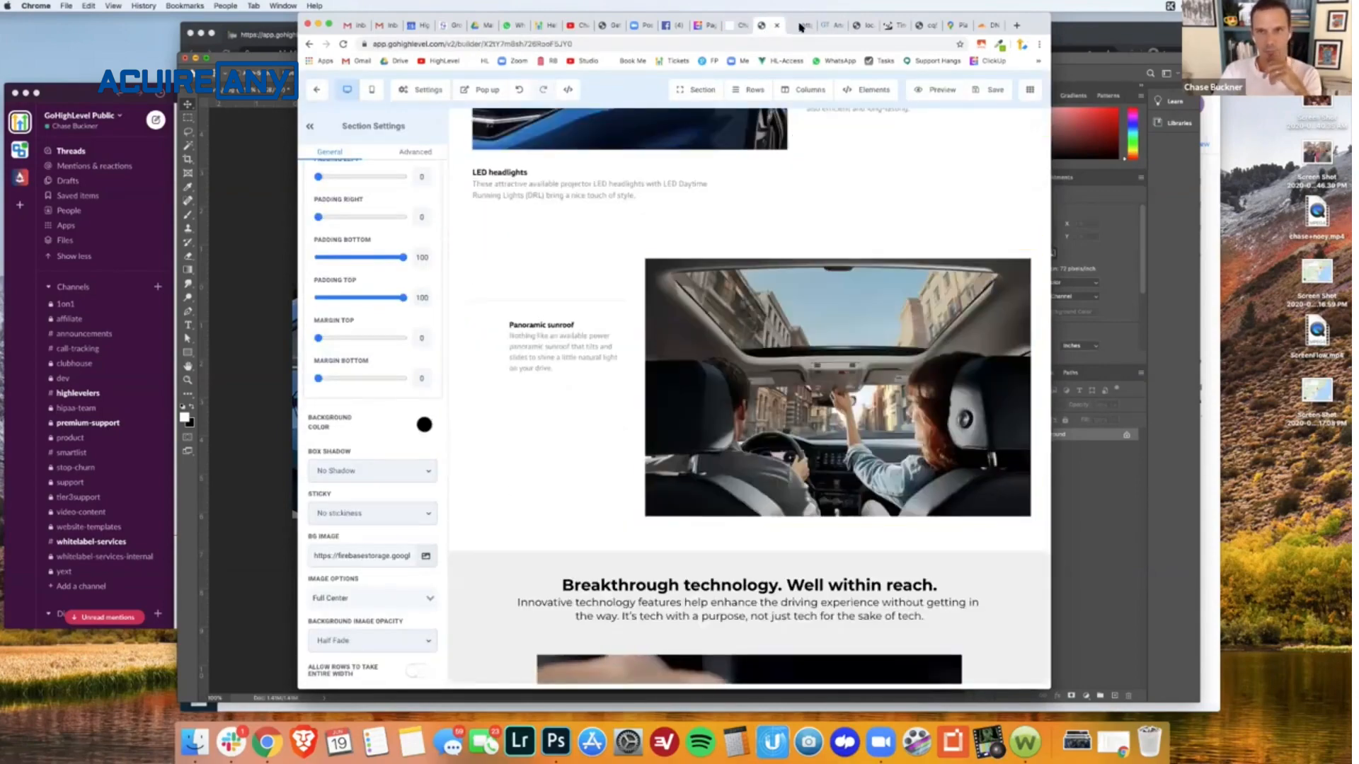
{"action": "left_click", "coordinate": [801, 26]}
{"action": "left_click", "coordinate": [743, 475]}
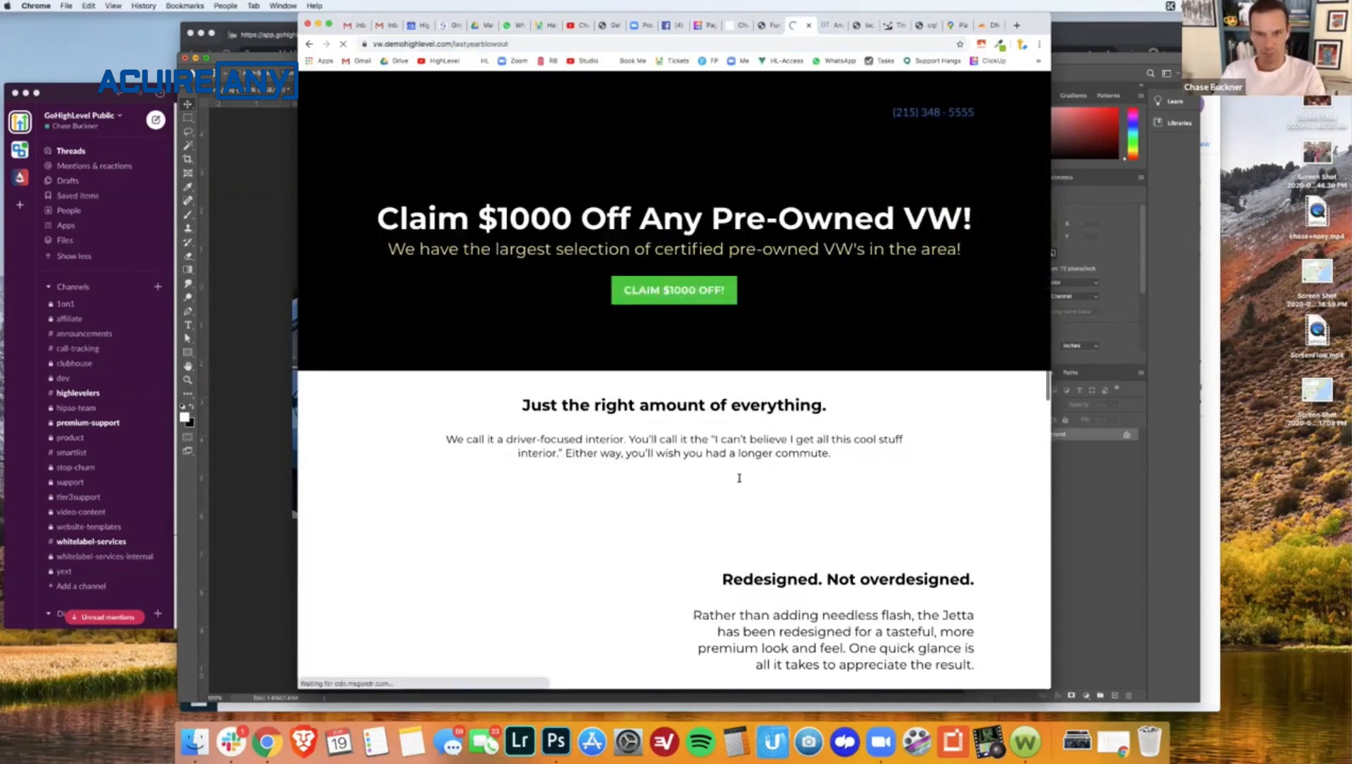
{"action": "scroll", "coordinate": [739, 476], "scroll_direction": "down", "scroll_amount": 15}
{"action": "scroll", "coordinate": [779, 425], "scroll_direction": "down", "scroll_amount": 5}
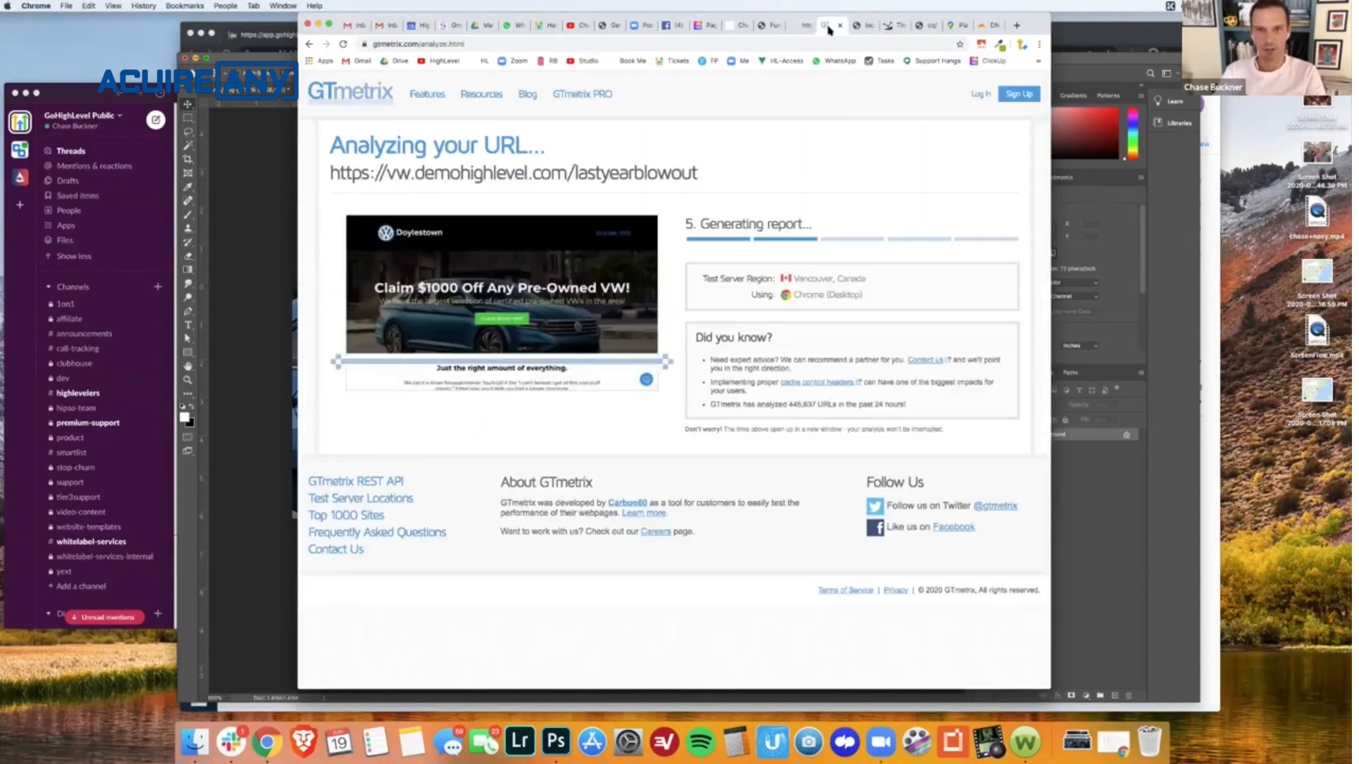
{"action": "left_click", "coordinate": [828, 28]}
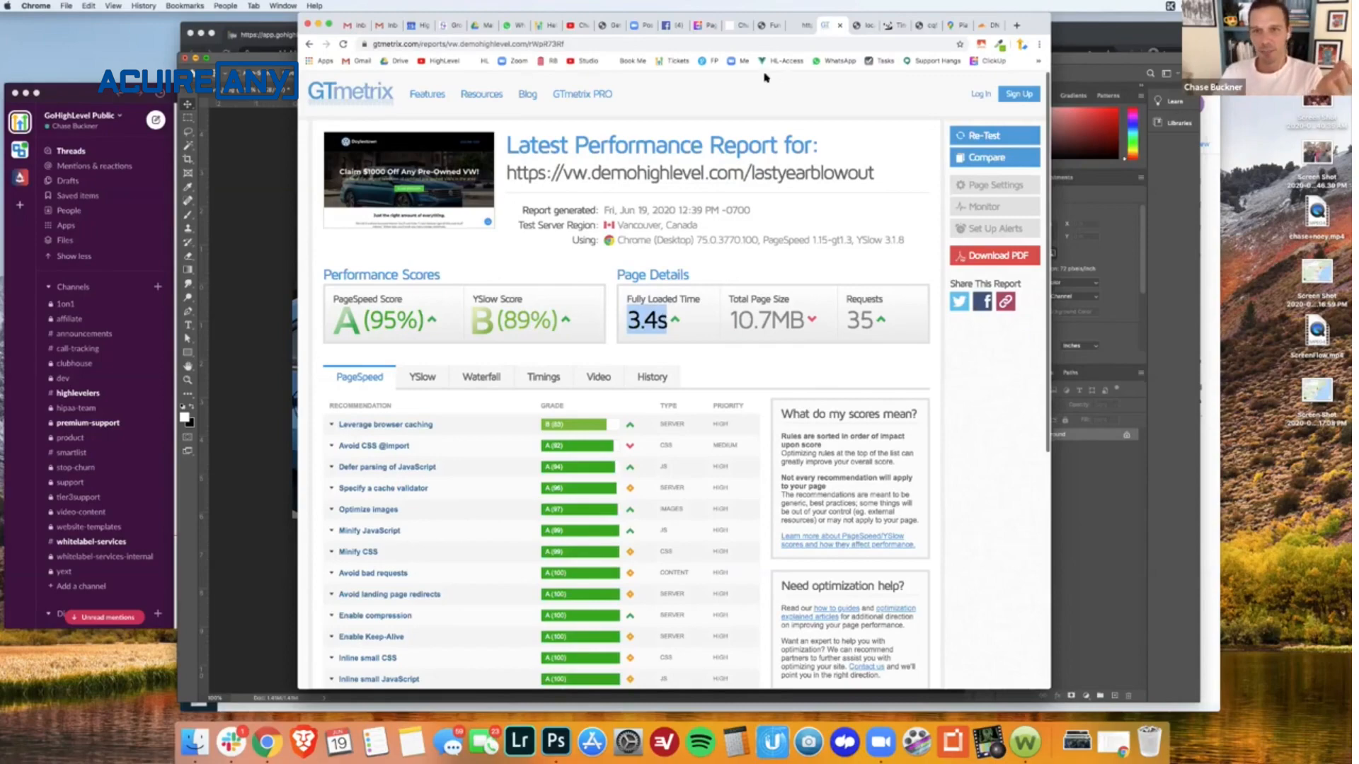
- Review the live lastyearblowout page from its hero section down to the map images under Our Locations
{"action": "left_click", "coordinate": [769, 25]}
{"action": "scroll", "coordinate": [741, 565], "scroll_direction": "down", "scroll_amount": 4}
{"action": "scroll", "coordinate": [931, 555], "scroll_direction": "up", "scroll_amount": 4}
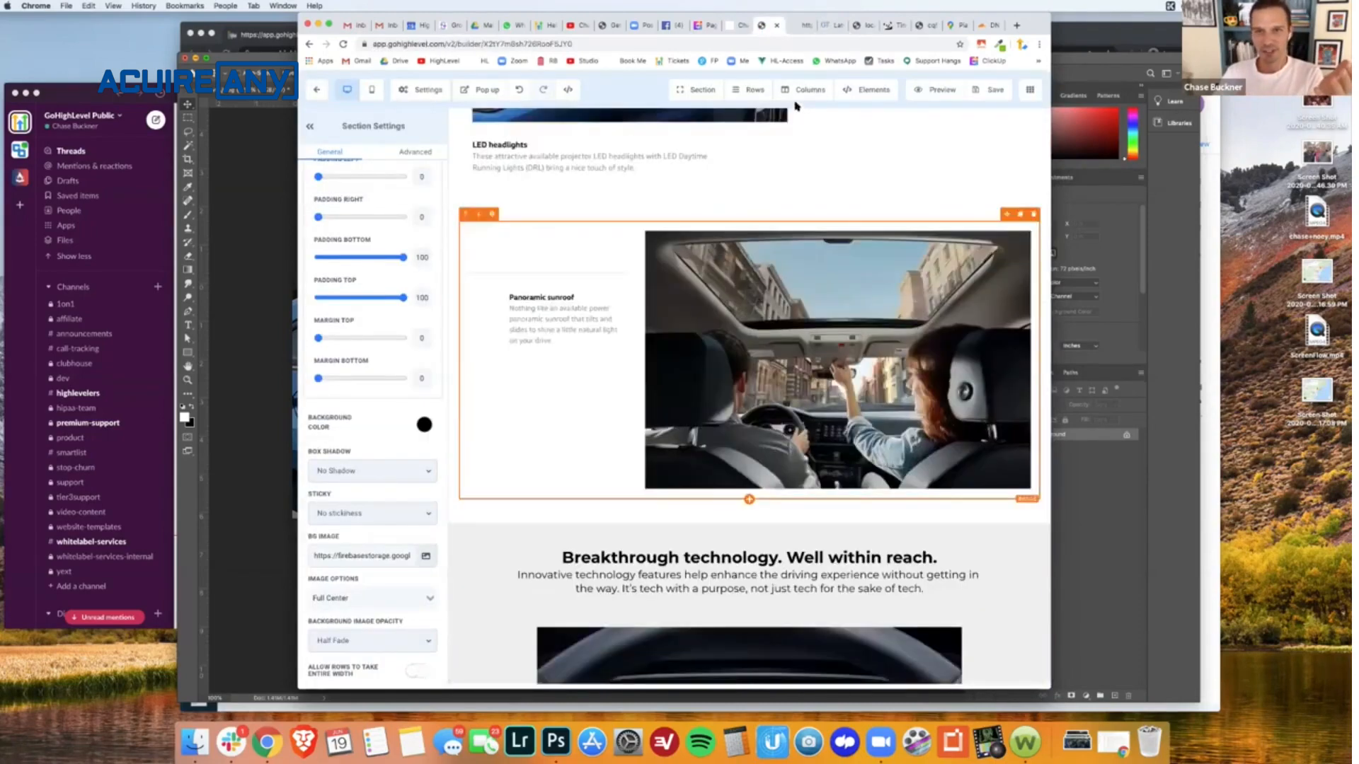
{"action": "key", "text": "ctrl+Tab"}
{"action": "scroll", "coordinate": [751, 233], "scroll_direction": "up", "scroll_amount": 5}
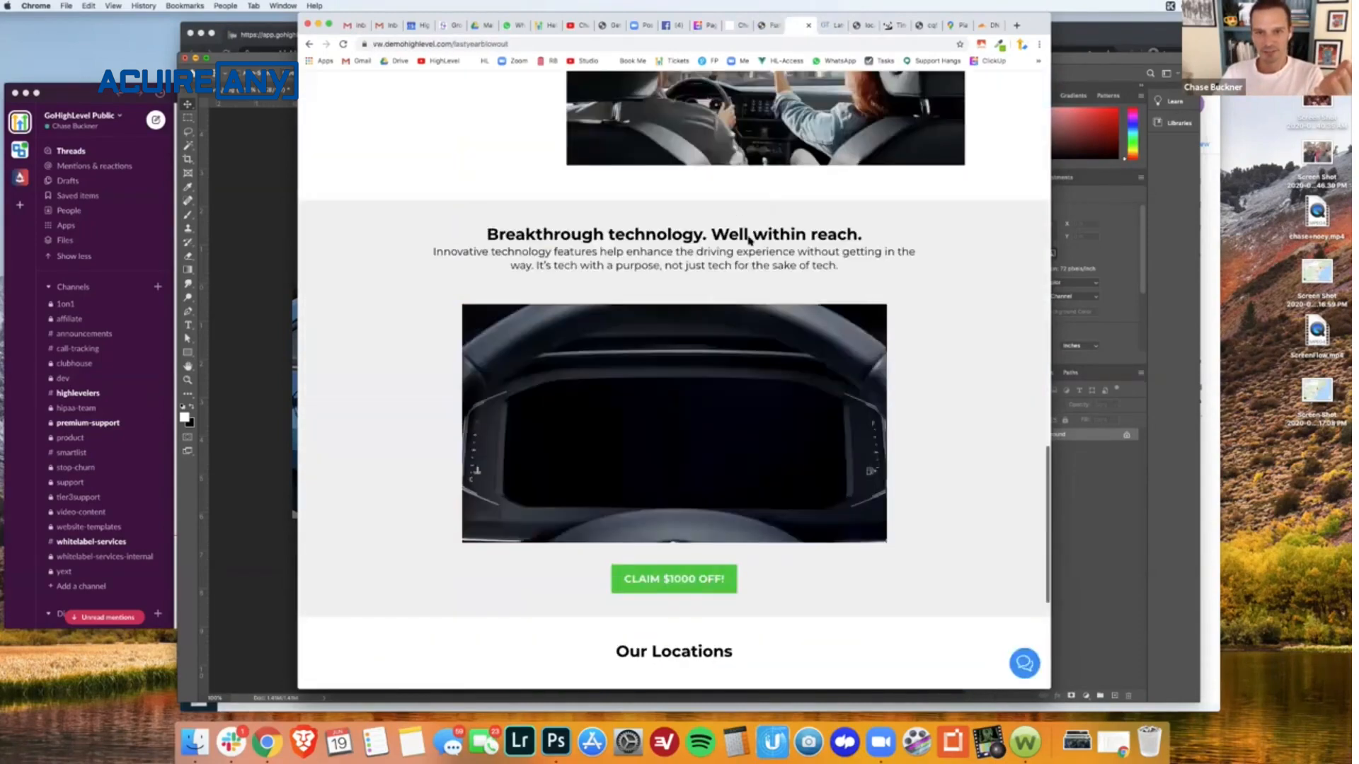
{"action": "scroll", "coordinate": [749, 241], "scroll_direction": "up", "scroll_amount": 10}
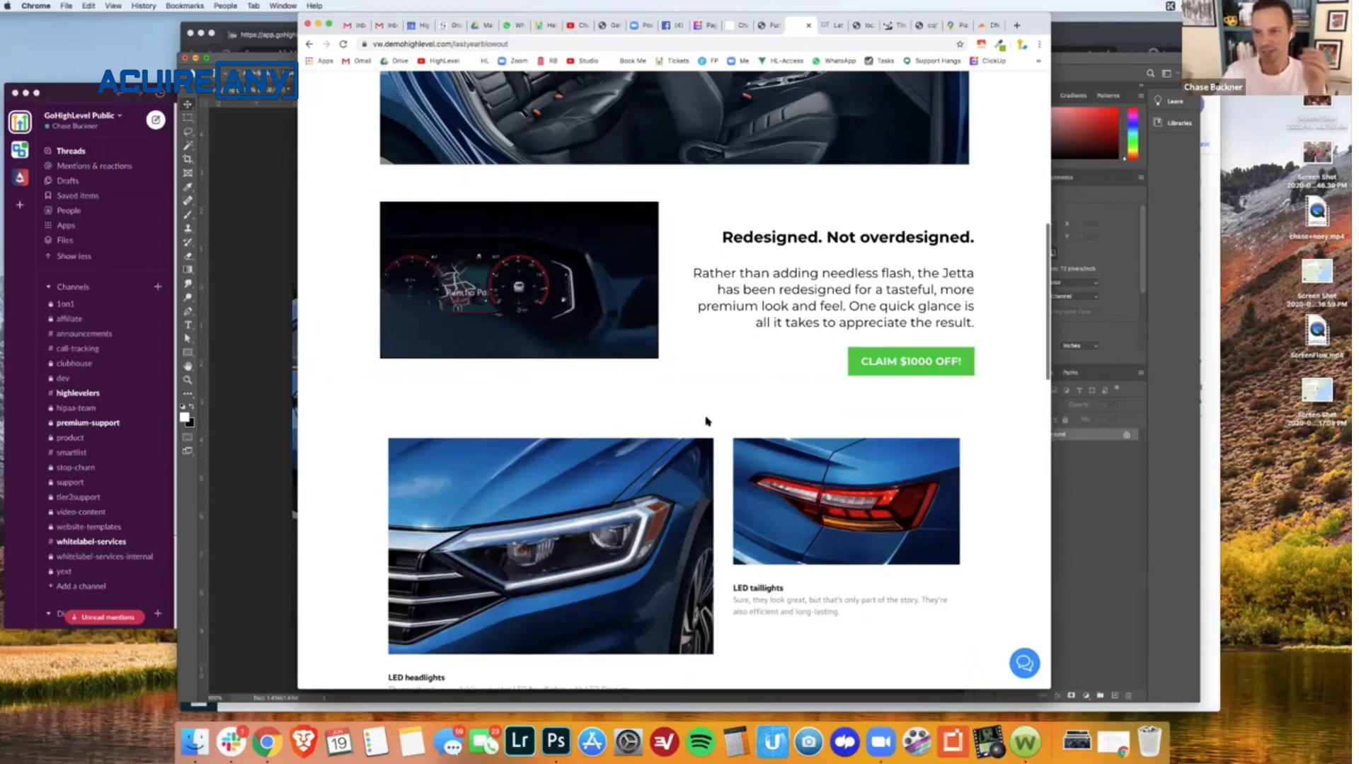
{"action": "scroll", "coordinate": [706, 421], "scroll_direction": "up", "scroll_amount": 10}
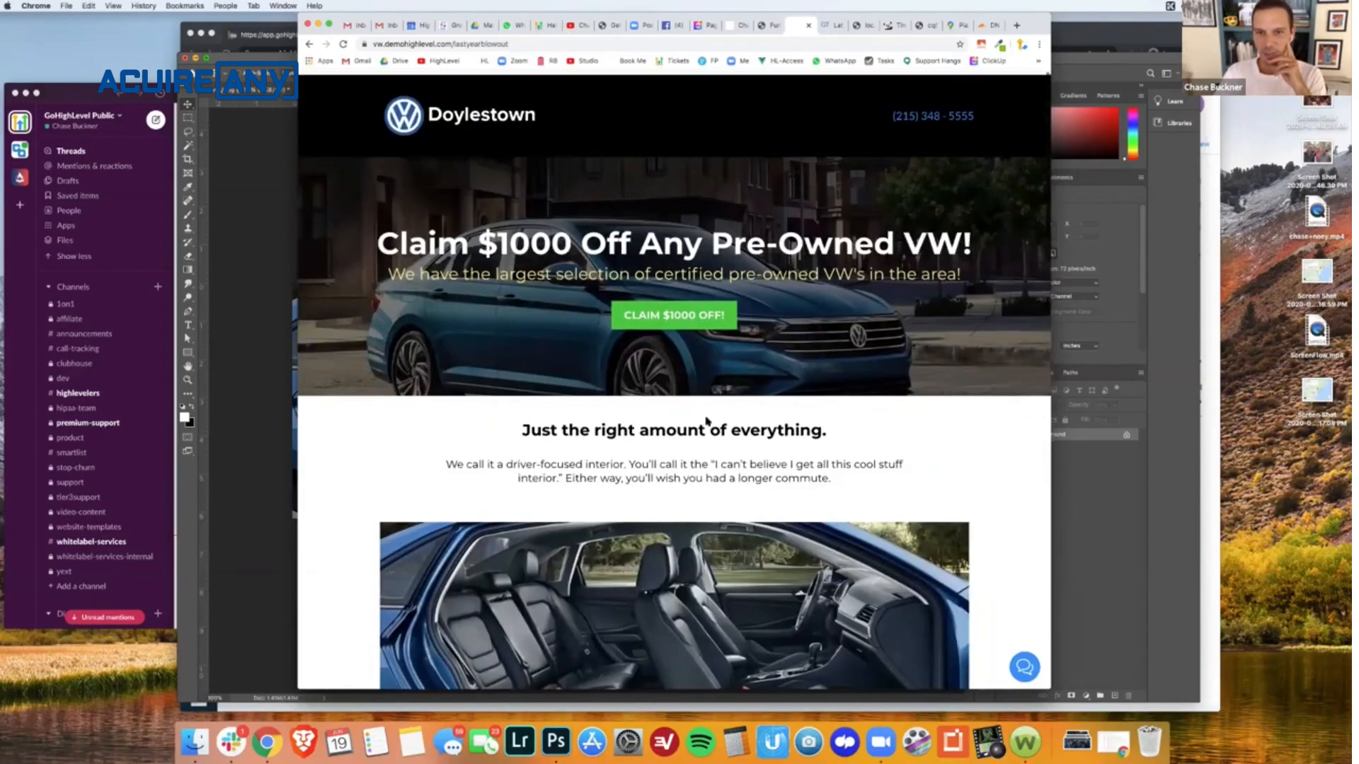
{"action": "scroll", "coordinate": [706, 419], "scroll_direction": "down", "scroll_amount": 15}
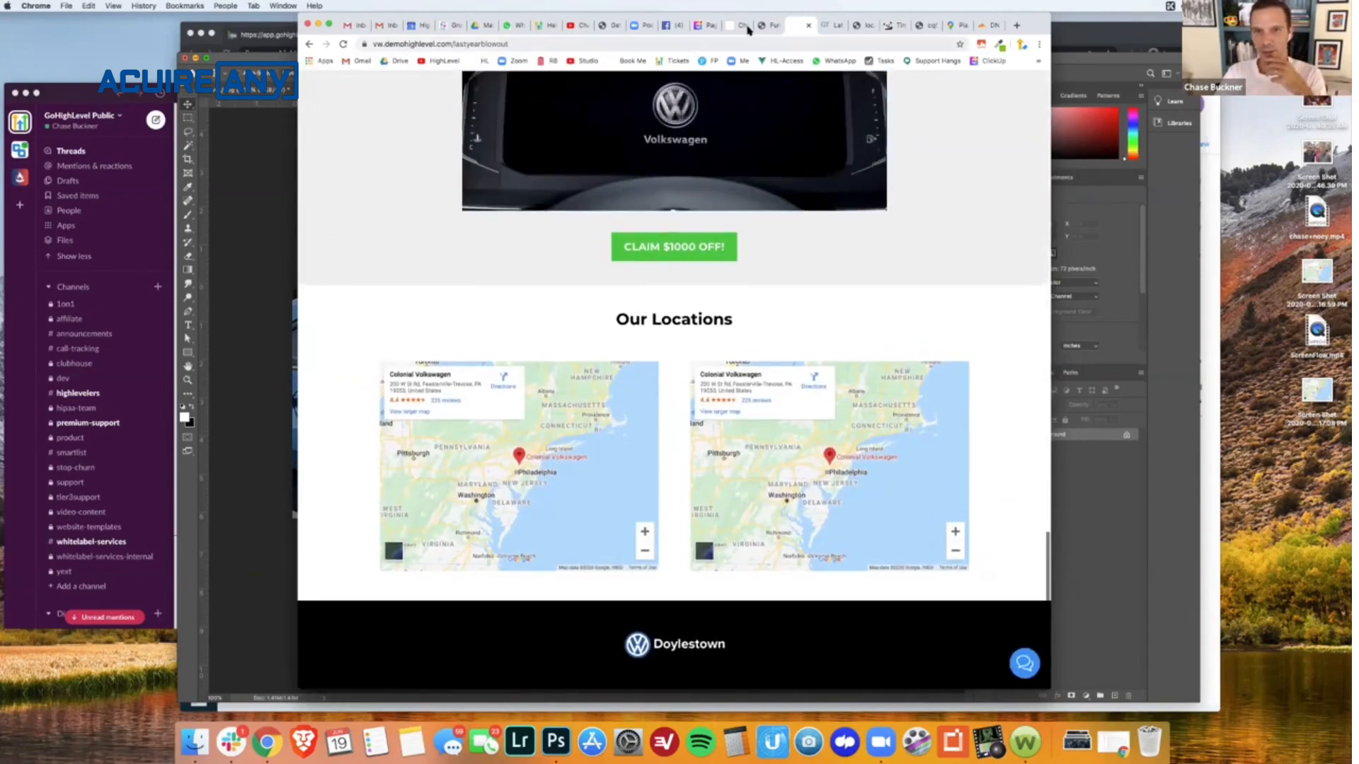
- Review the Page Speed task's list of optimizations in ClickUp alongside the latest GTmetrix performance report
{"action": "left_click", "coordinate": [708, 26]}
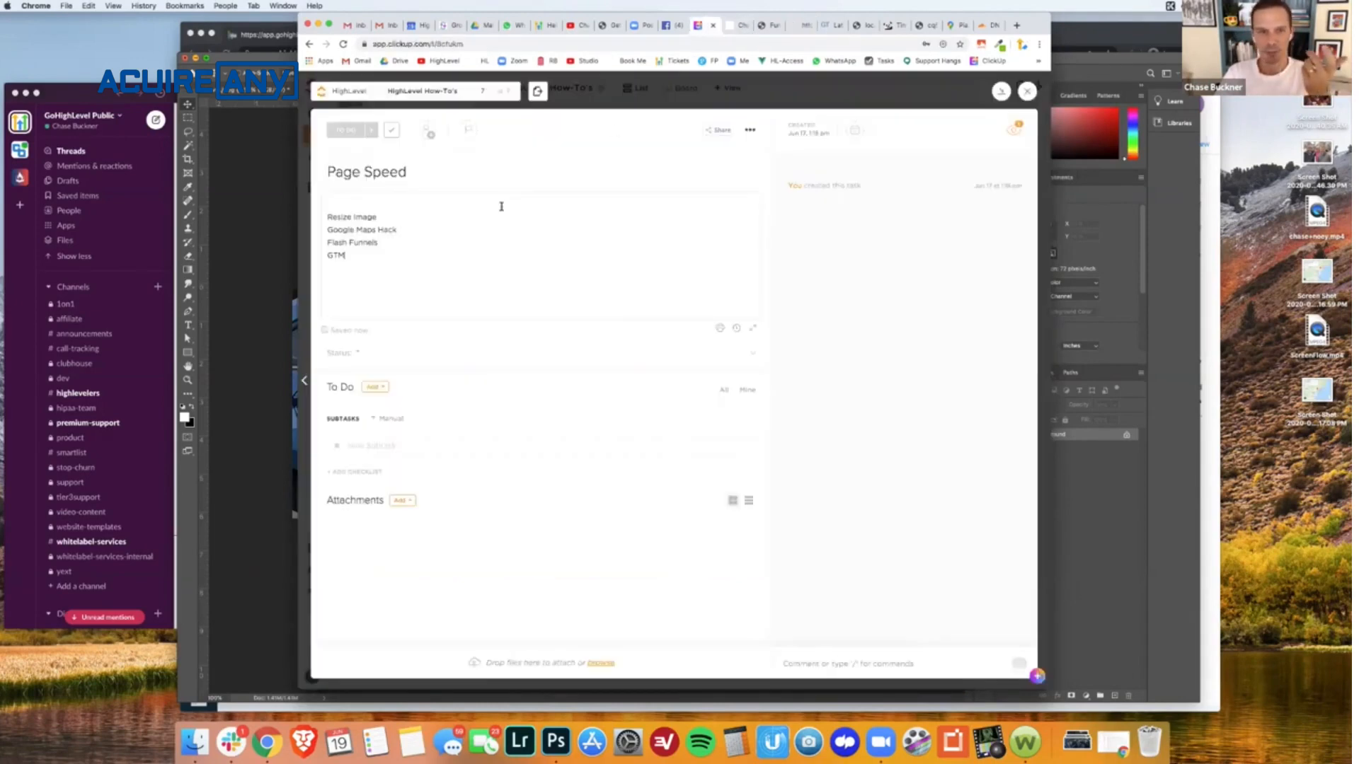
{"action": "left_click", "coordinate": [762, 30]}
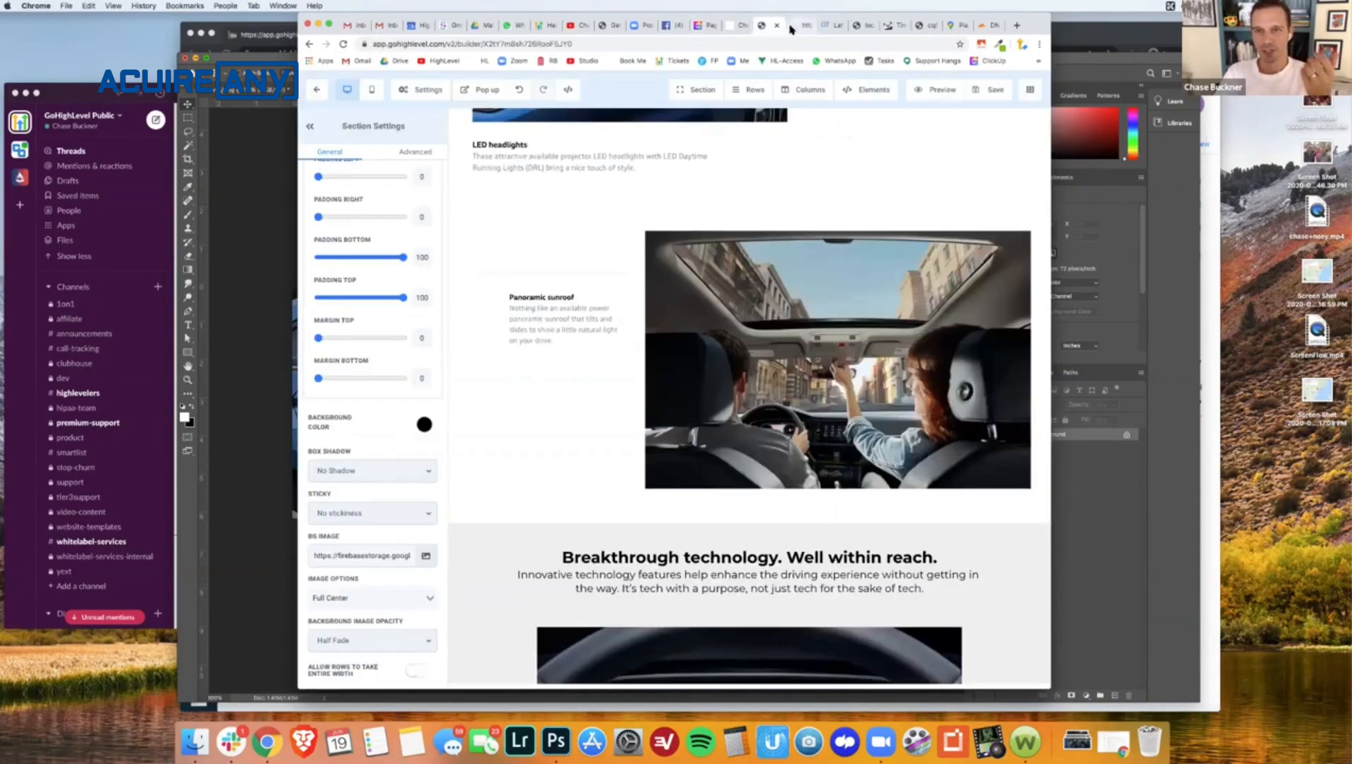
{"action": "left_click", "coordinate": [800, 27]}
{"action": "left_click", "coordinate": [825, 26]}
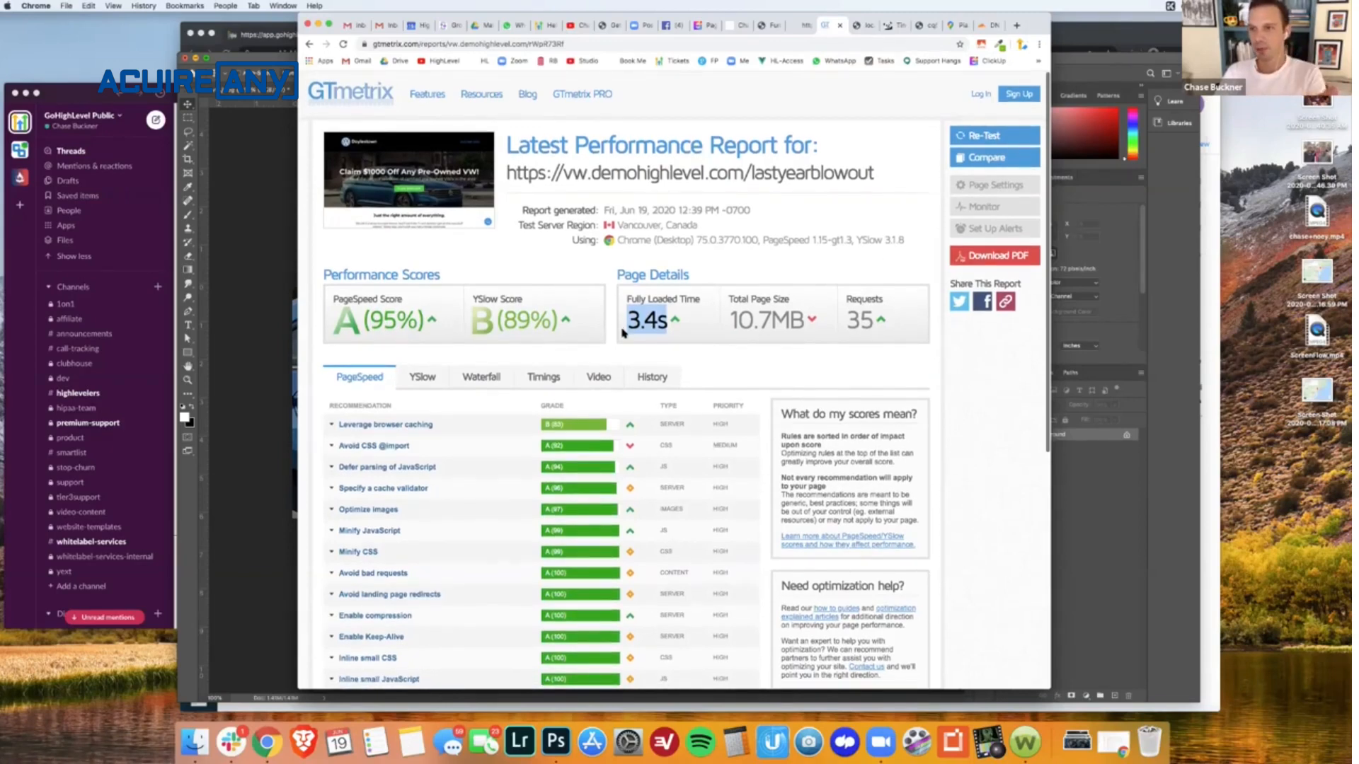
{"action": "left_click", "coordinate": [733, 30]}
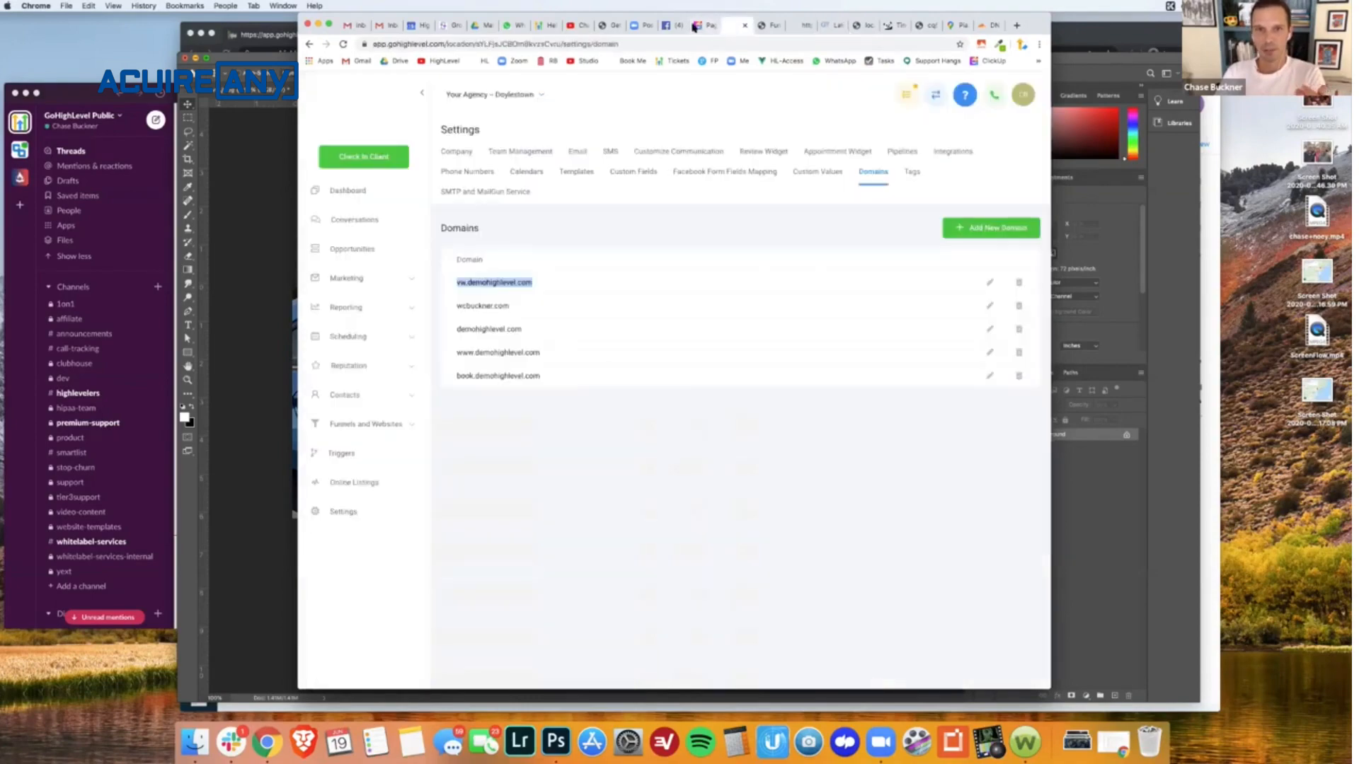
{"action": "left_click", "coordinate": [708, 26]}
{"action": "left_click", "coordinate": [728, 27]}
- In the funnel builder, open the media library for the Panoramic sunroof section's background photo element and search Pixabay for "car" with the Photo style
{"action": "left_click", "coordinate": [761, 28]}
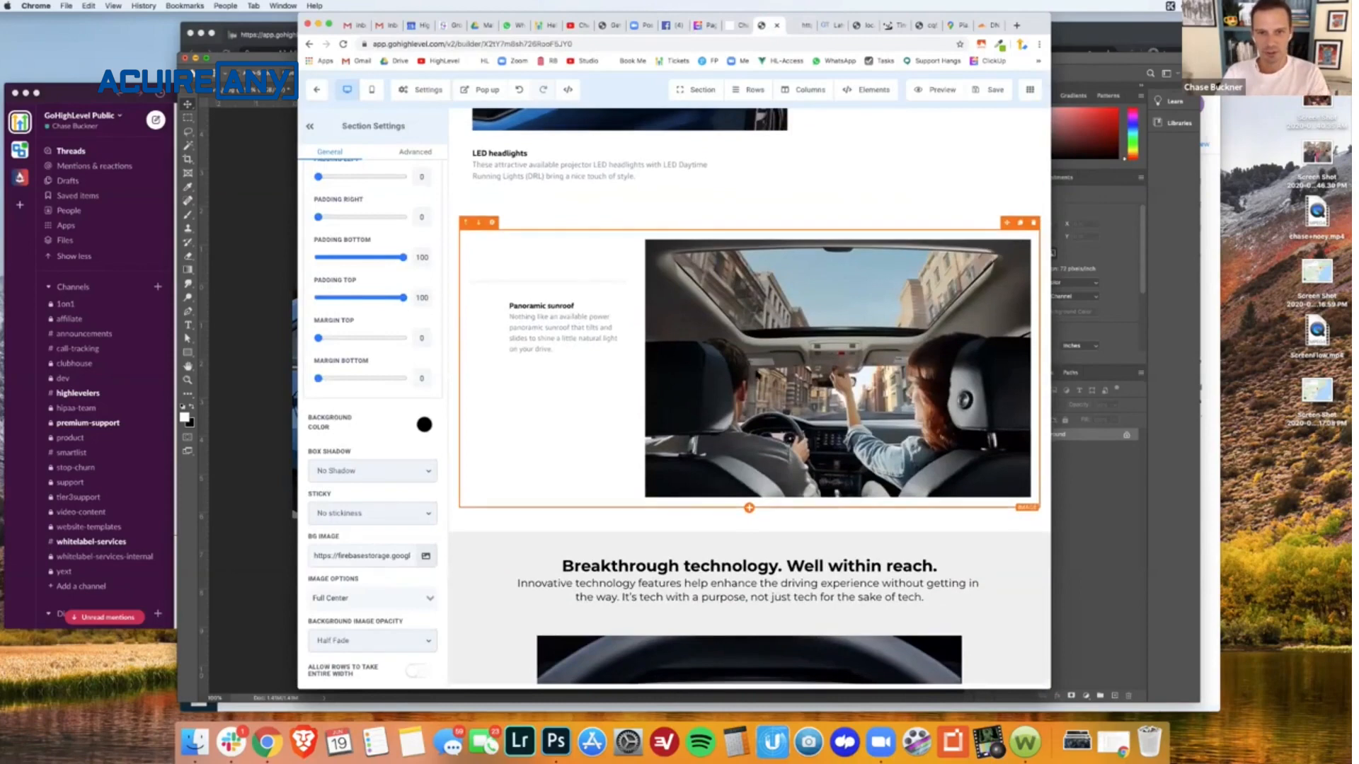
{"action": "left_click", "coordinate": [757, 374]}
{"action": "scroll", "coordinate": [375, 461], "scroll_direction": "down", "scroll_amount": 1}
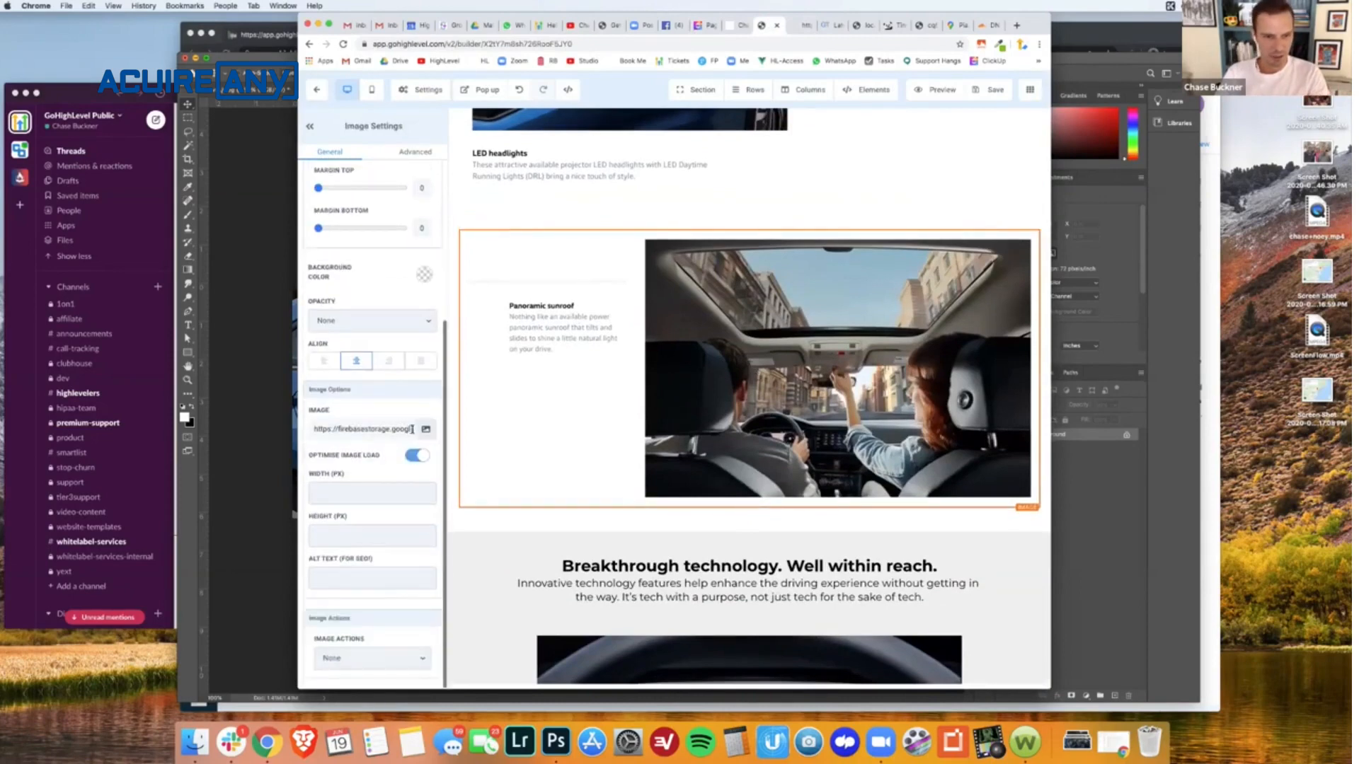
{"action": "left_click", "coordinate": [425, 430]}
{"action": "left_click", "coordinate": [368, 132]}
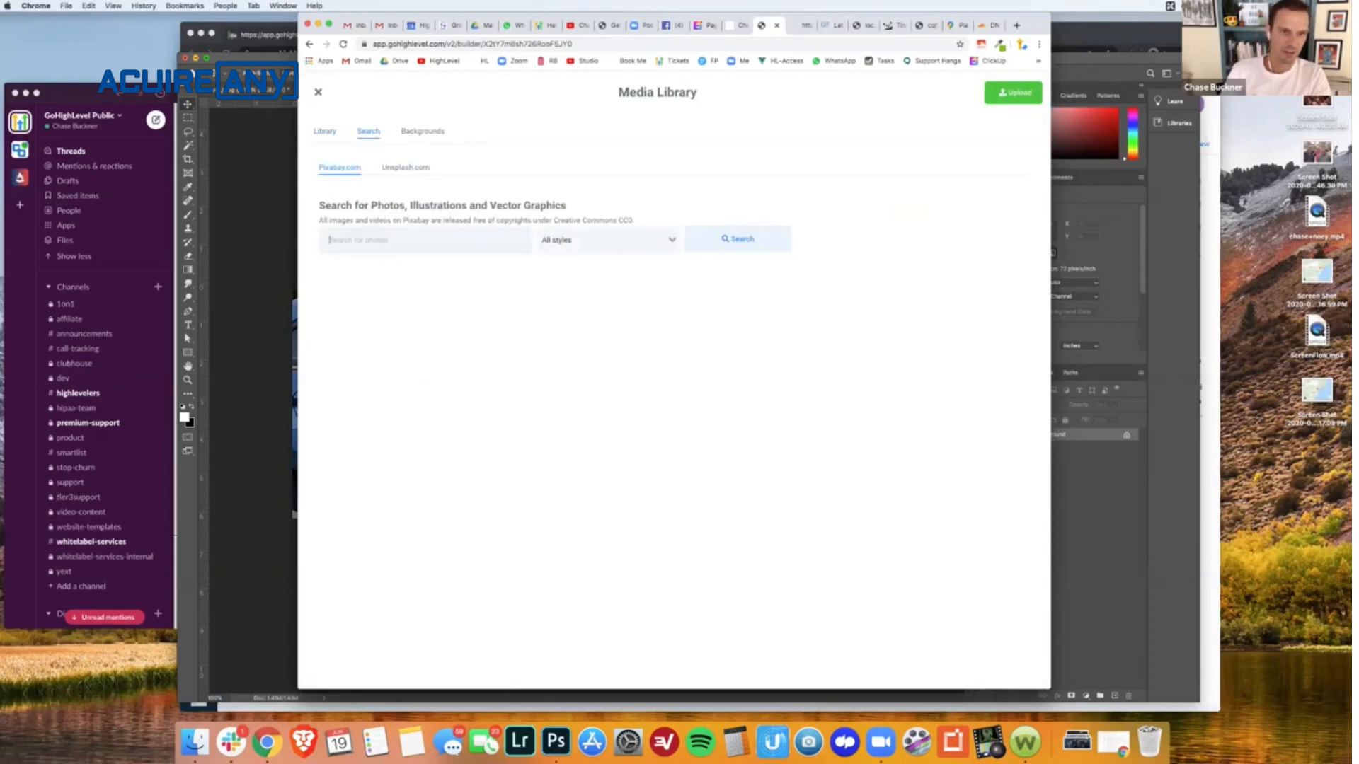
{"action": "left_click", "coordinate": [658, 246]}
{"action": "left_click", "coordinate": [637, 276]}
{"action": "left_click", "coordinate": [727, 249]}
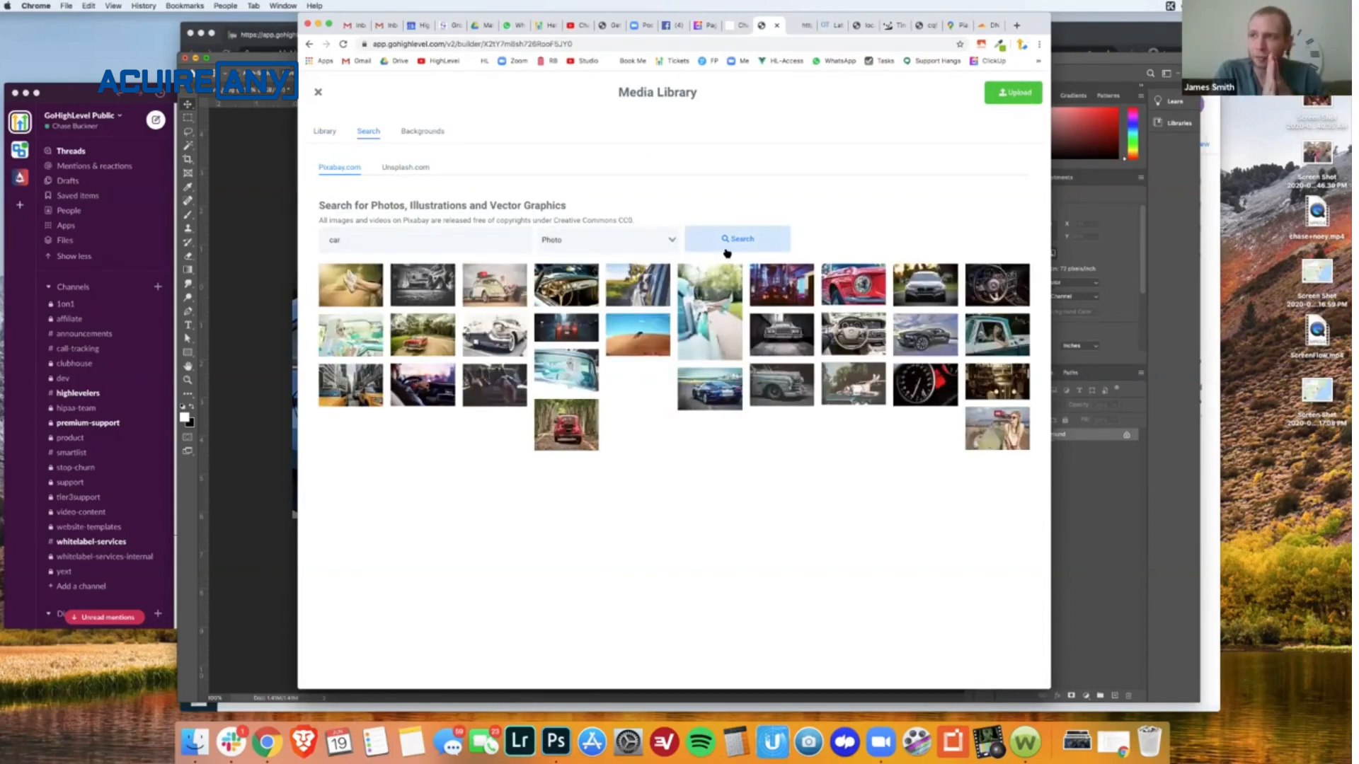
- Save the black-and-white garage photo of a Beetle from the Pixabay results to the media library
{"action": "mouse_move", "coordinate": [495, 286]}
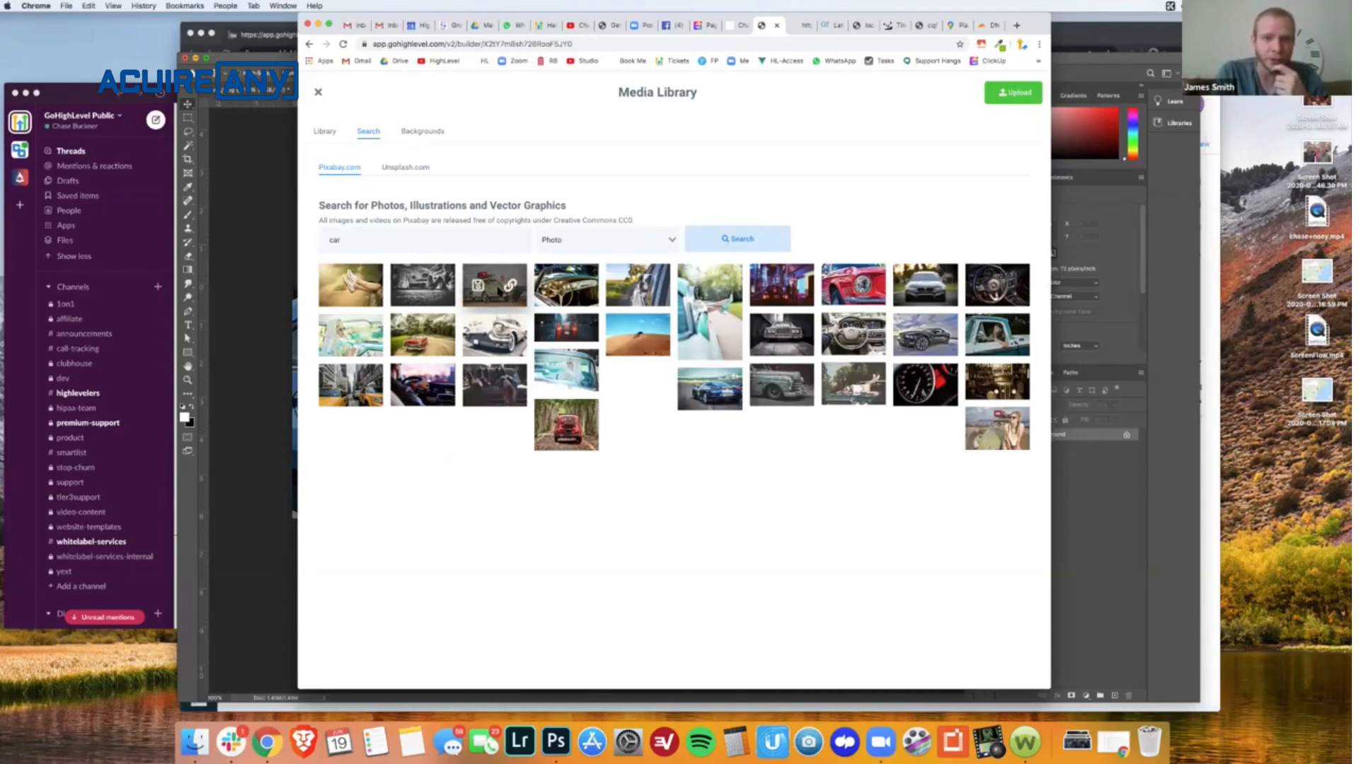
{"action": "mouse_move", "coordinate": [426, 289]}
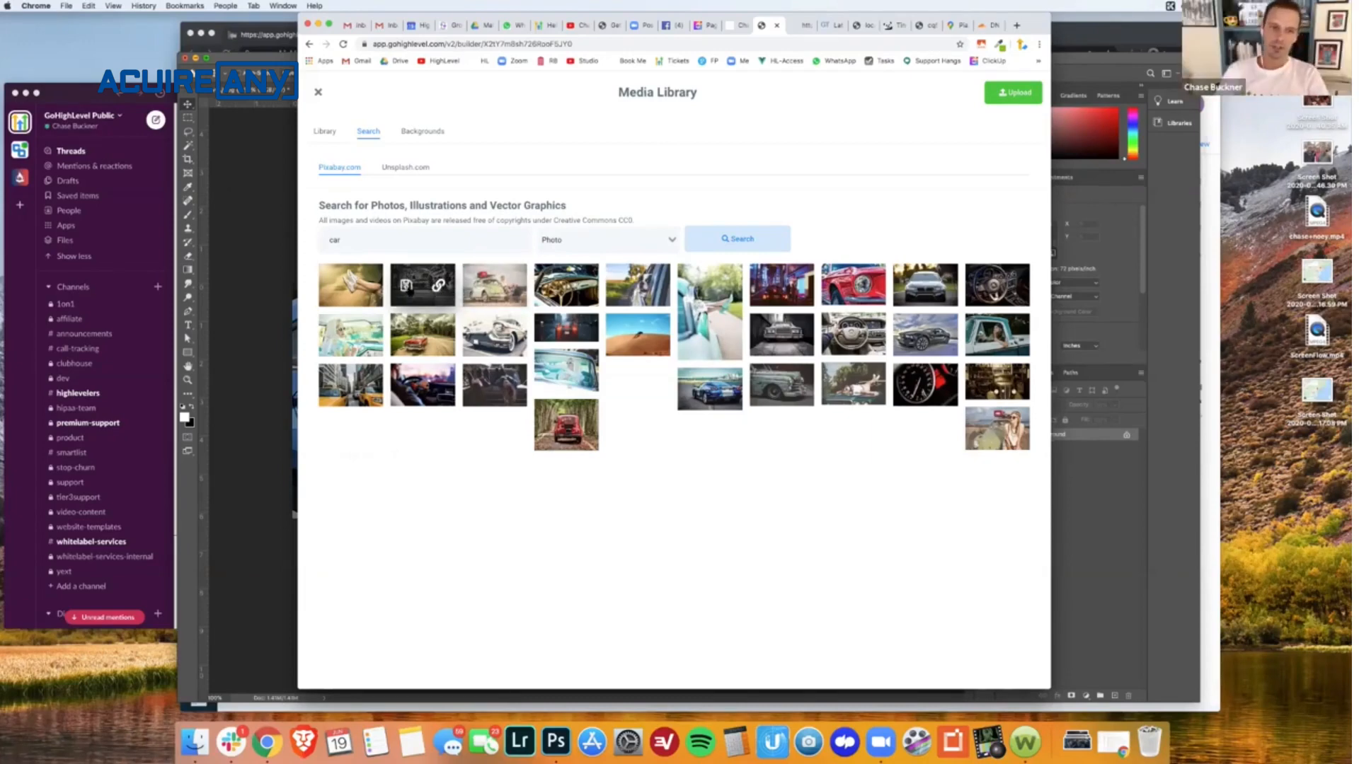
{"action": "left_click", "coordinate": [407, 285]}
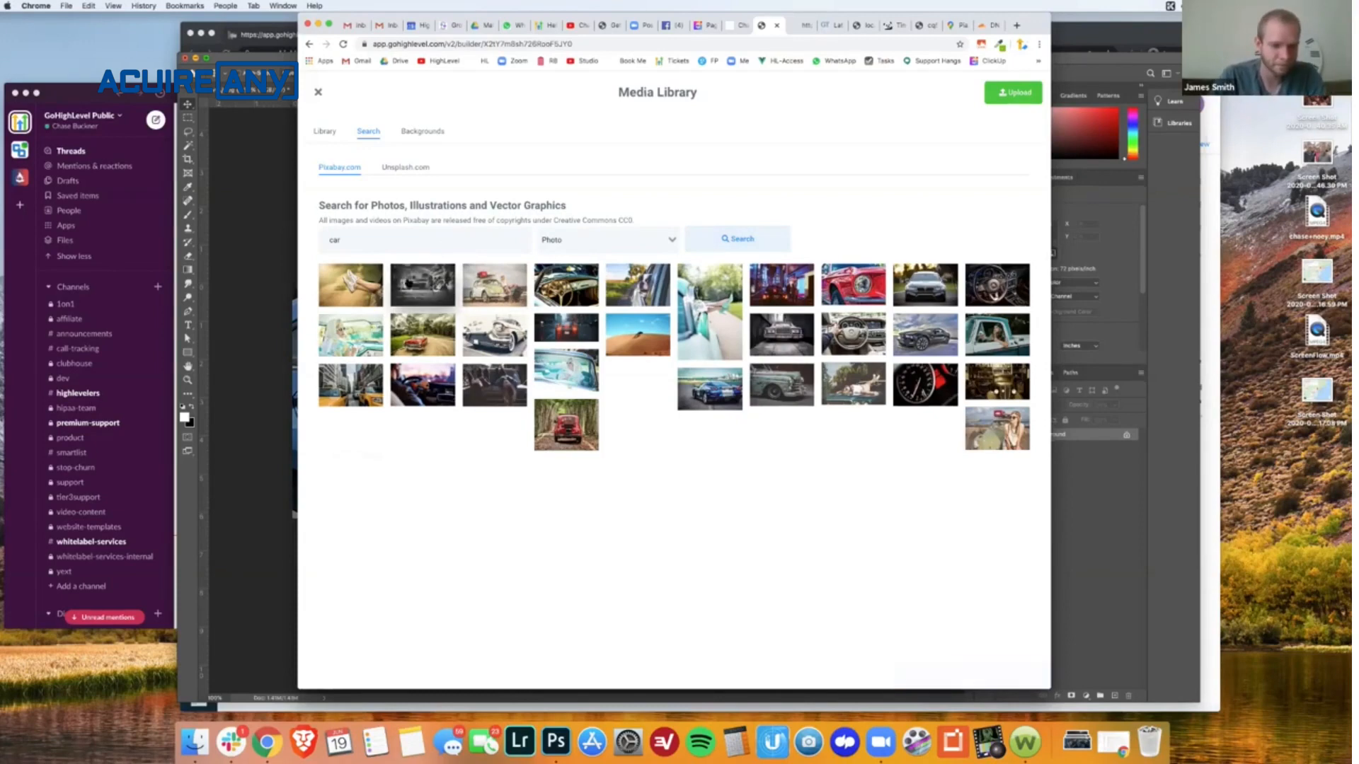
{"action": "left_click", "coordinate": [407, 286]}
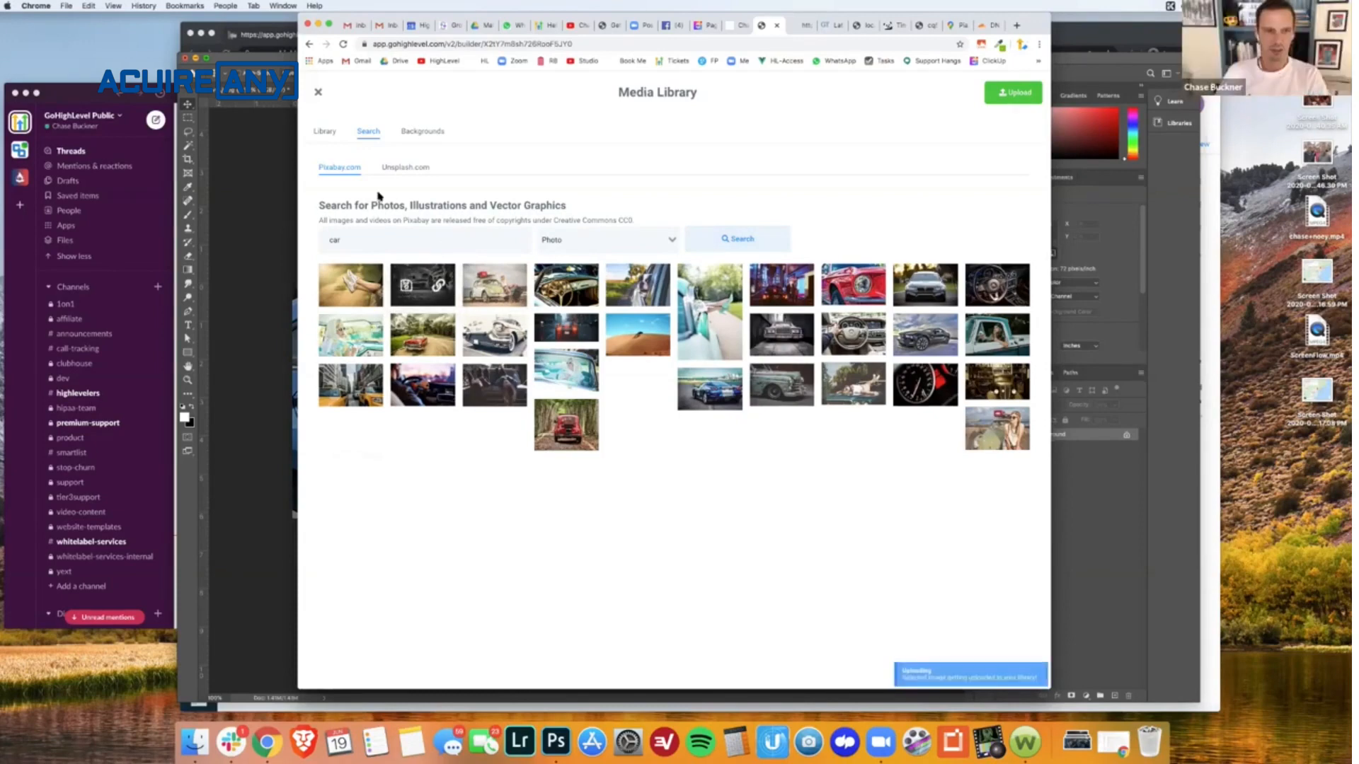
- Replace the Panoramic sunroof image with the newly added garage photo from the library and save the page
{"action": "left_click", "coordinate": [326, 132]}
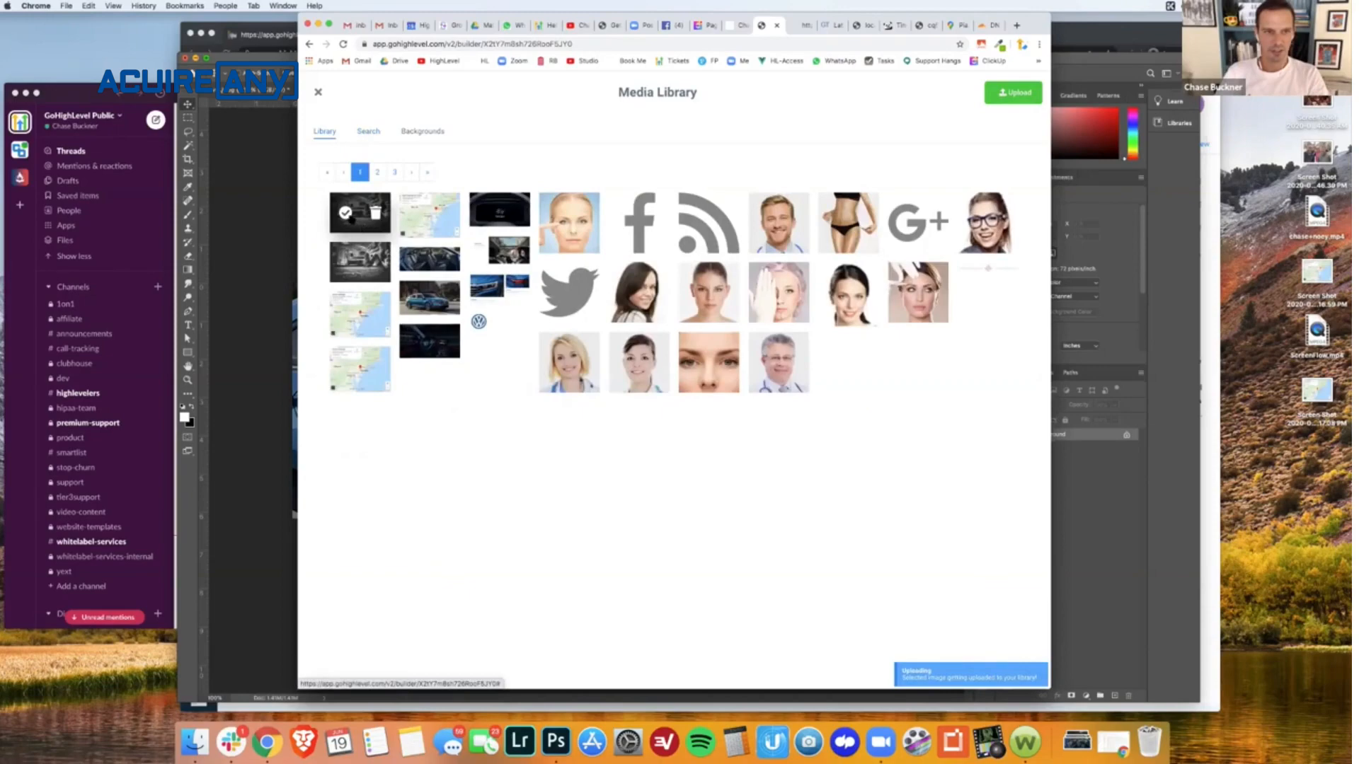
{"action": "left_click", "coordinate": [346, 213]}
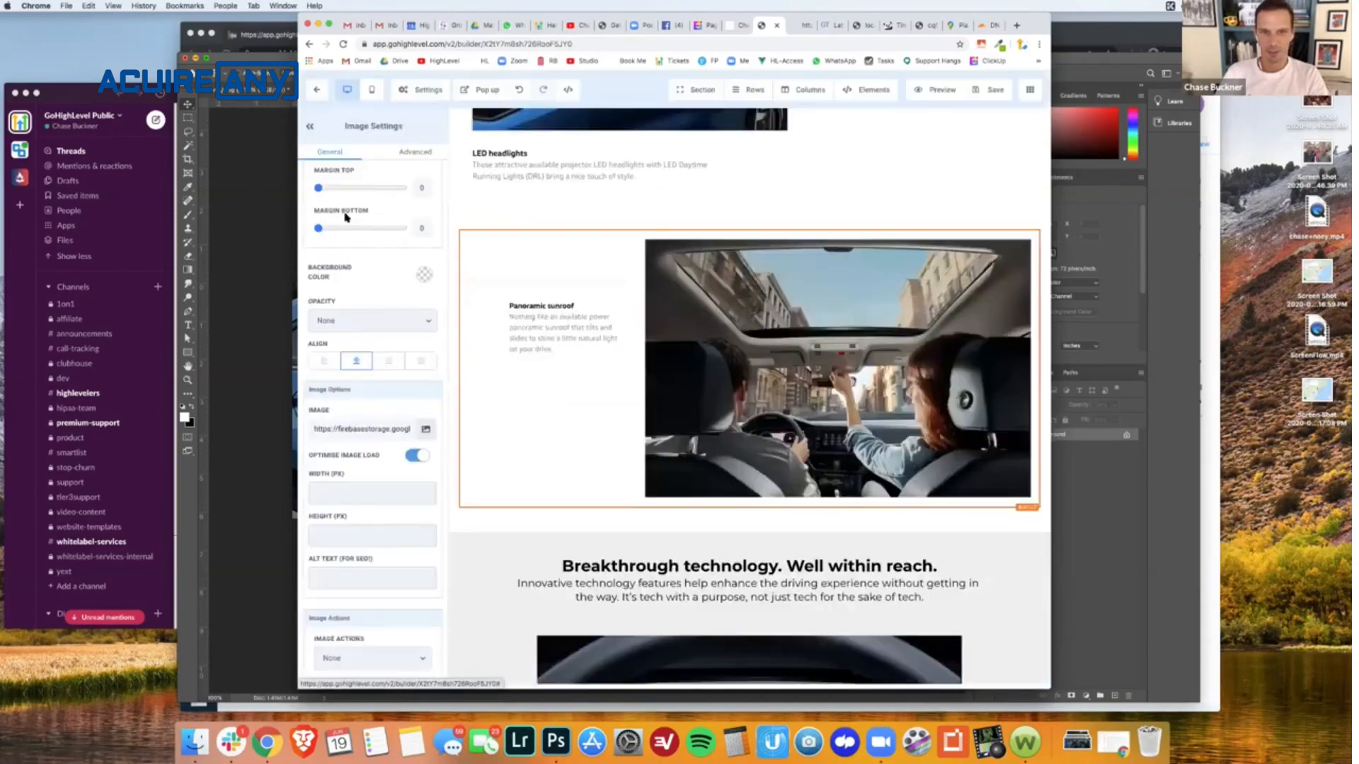
{"action": "left_click", "coordinate": [994, 97]}
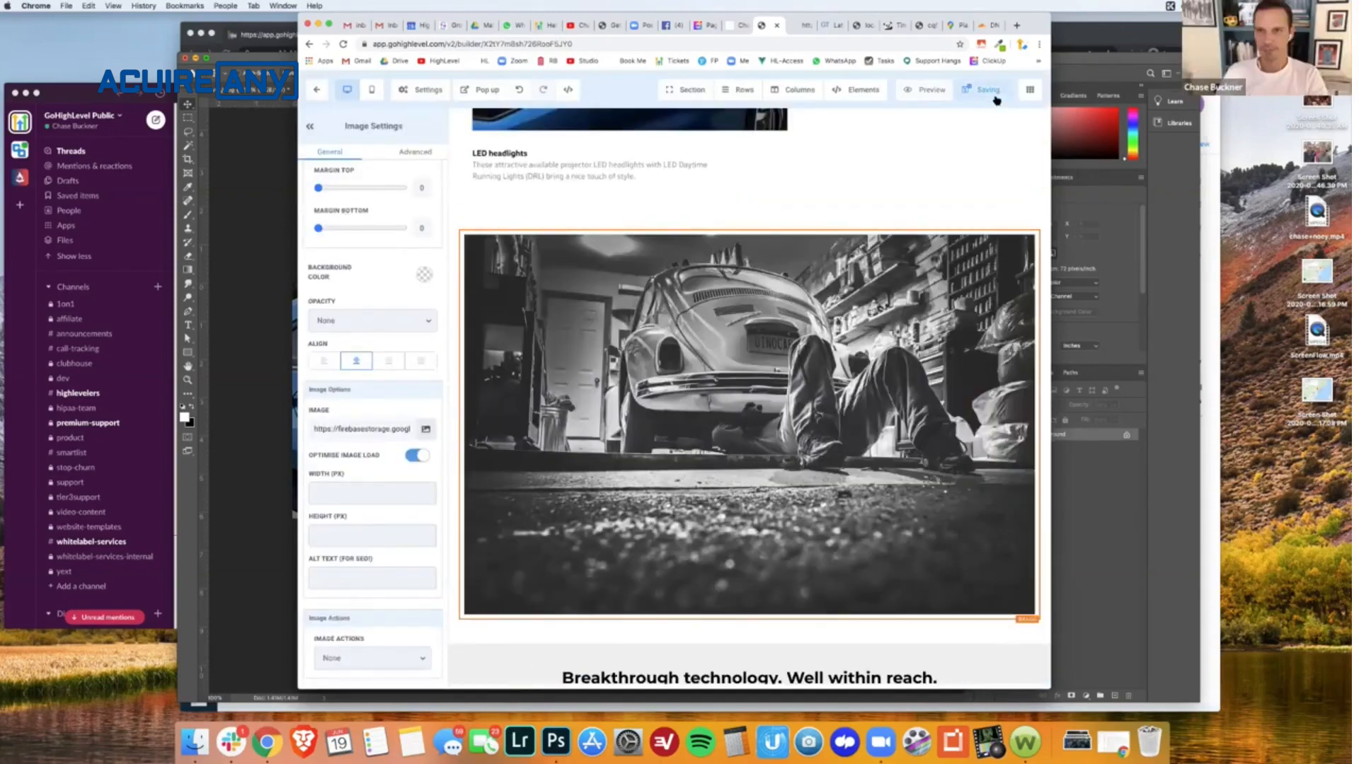
- On the live lastyearblowout page, copy the garage photo's image address and open it in a new browser tab
{"action": "left_click", "coordinate": [797, 25]}
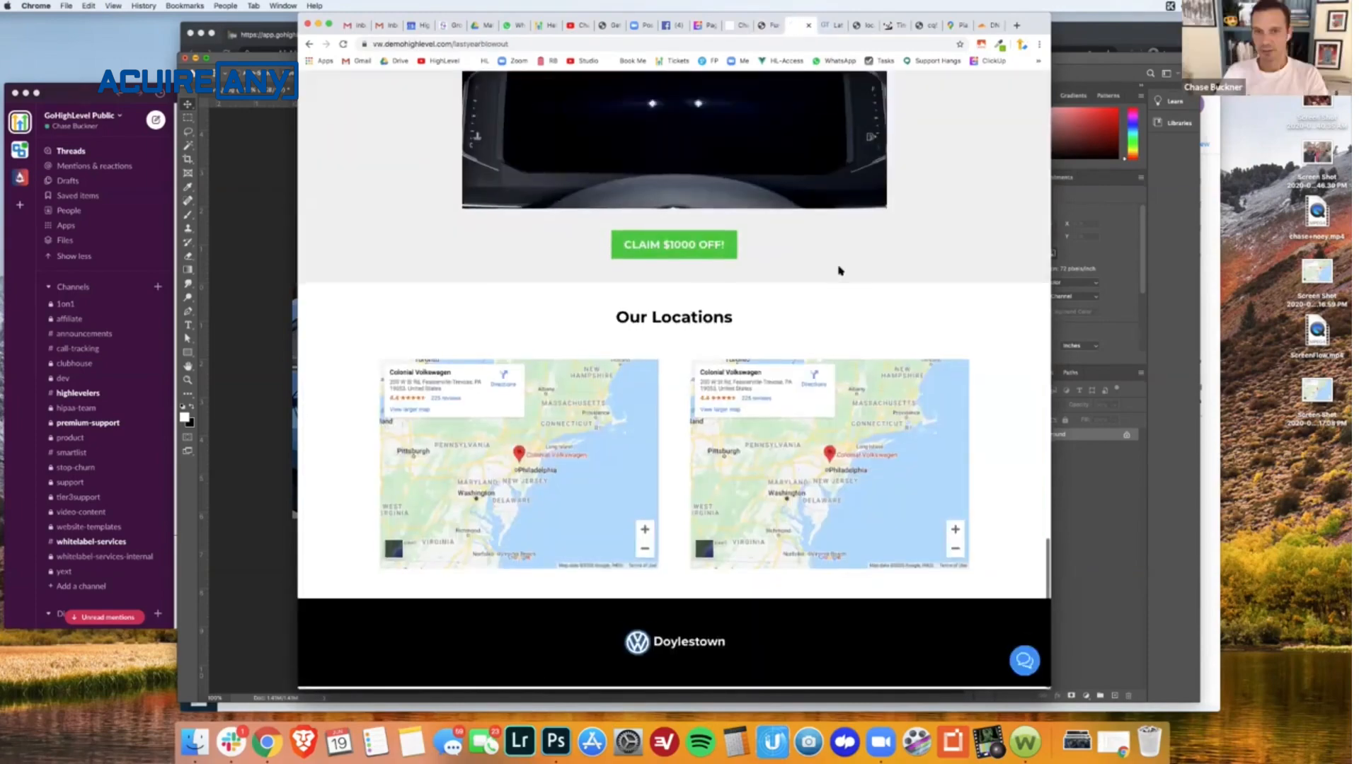
{"action": "scroll", "coordinate": [841, 271], "scroll_direction": "up", "scroll_amount": 2}
{"action": "scroll", "coordinate": [673, 382], "scroll_direction": "up", "scroll_amount": 8}
{"action": "right_click", "coordinate": [701, 298]}
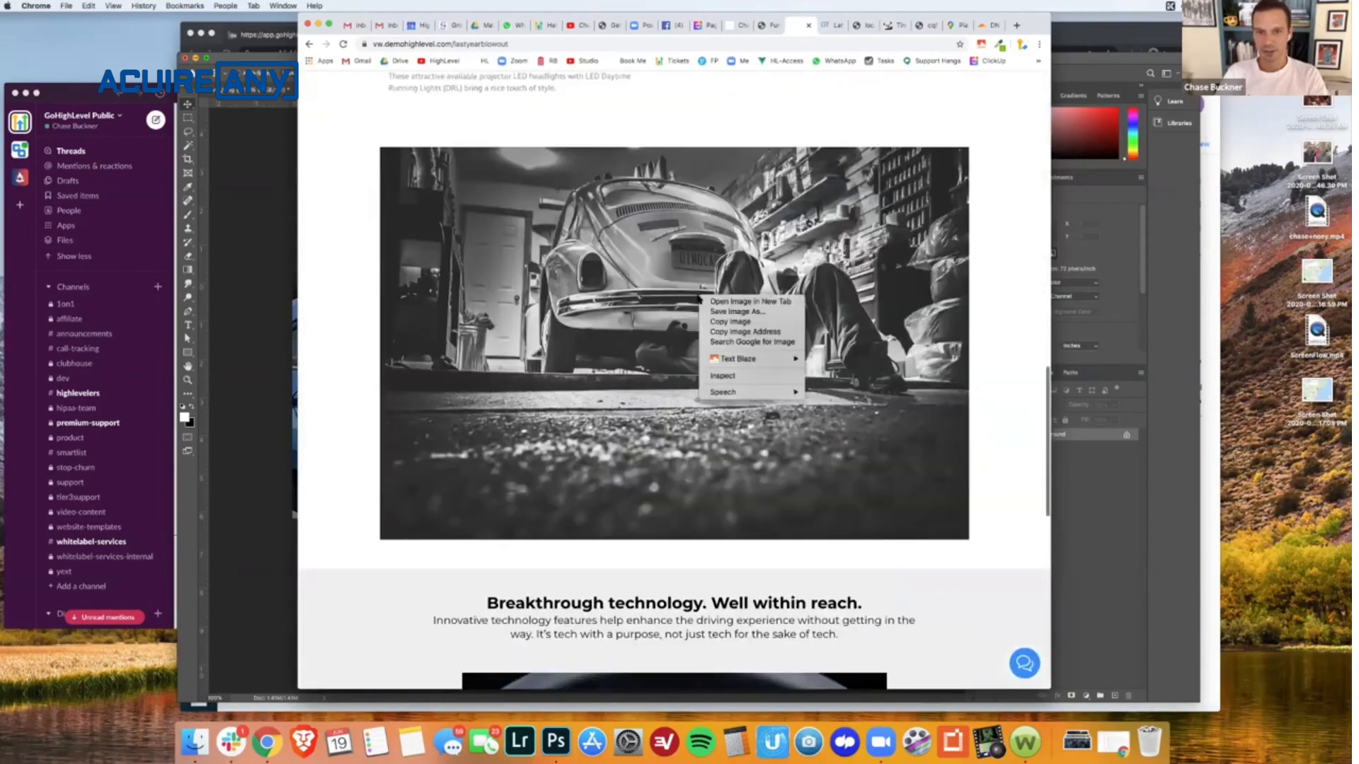
{"action": "left_click", "coordinate": [713, 332]}
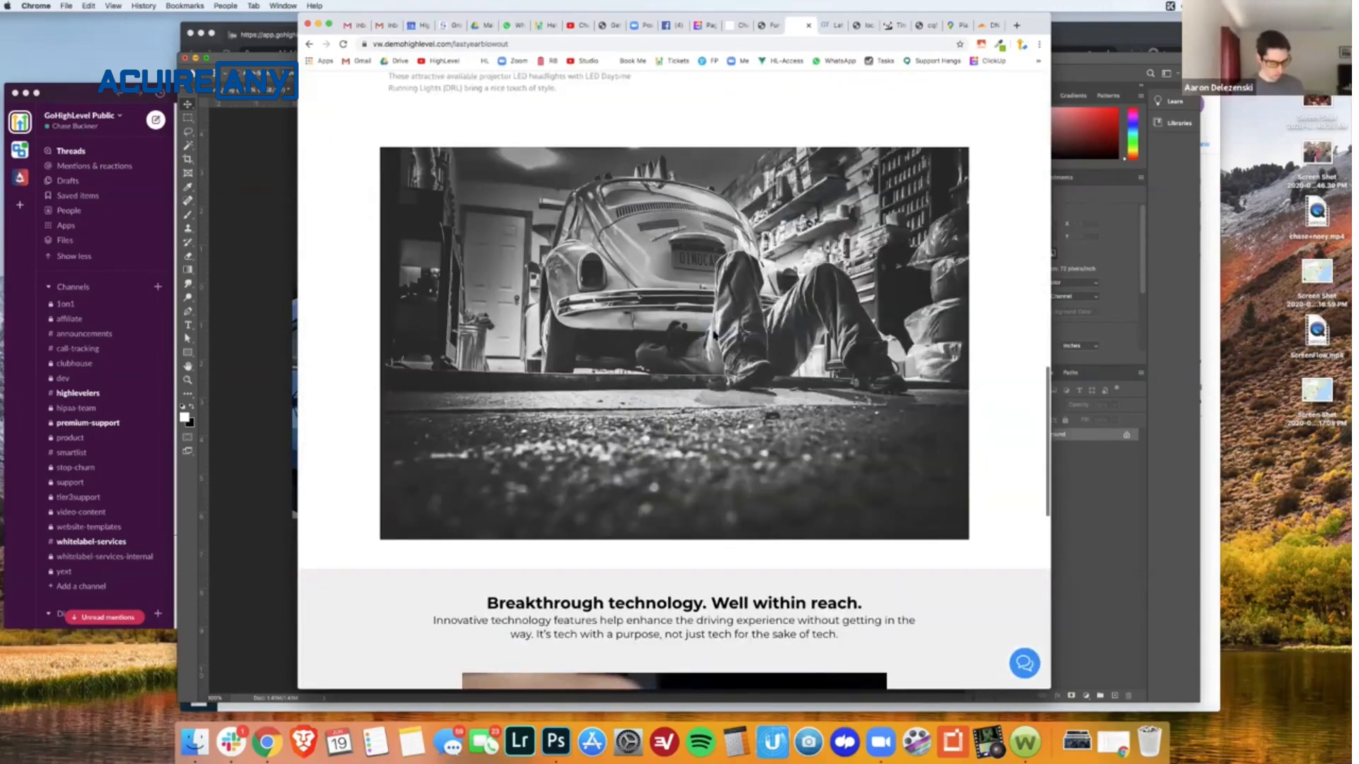
{"action": "key", "text": "super+t"}
{"action": "key", "text": "super+v"}
{"action": "key", "text": "Return"}
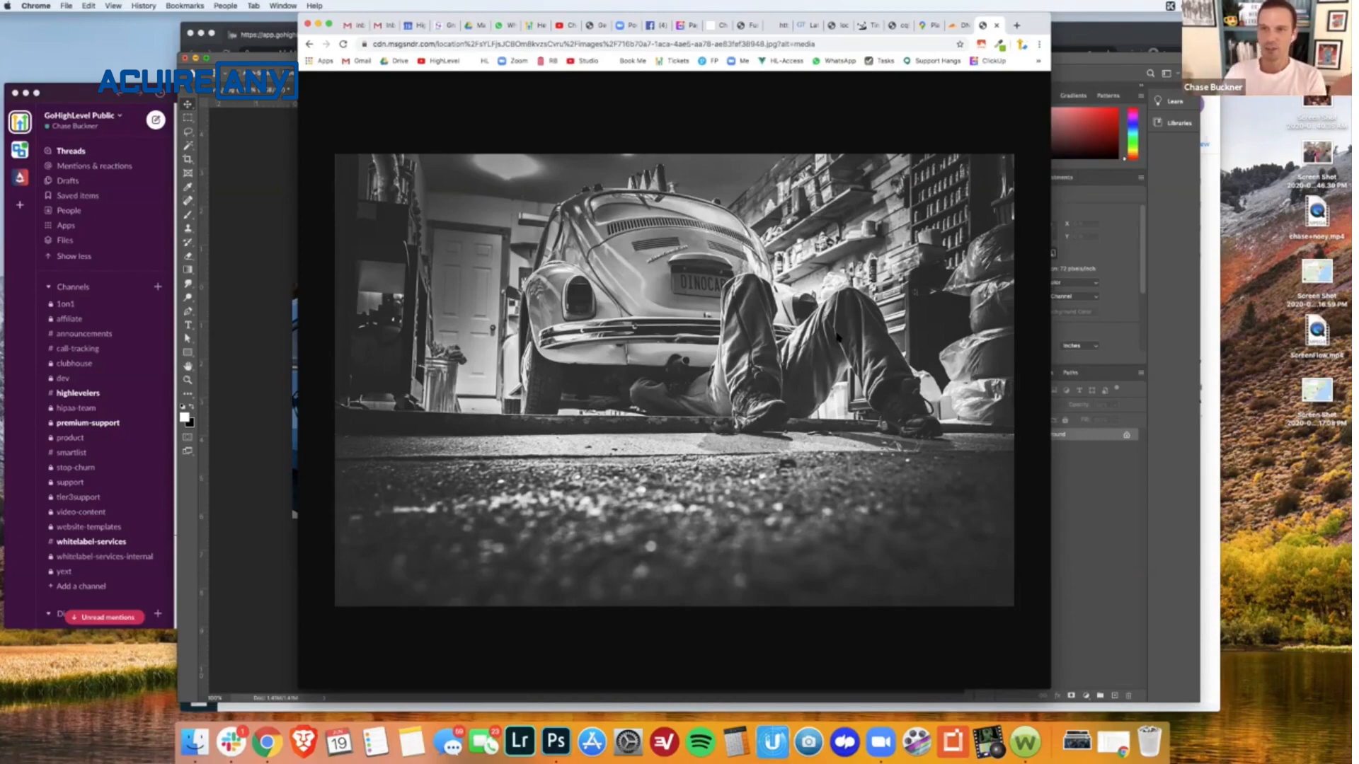
- Copy the garage photo's firebasestorage image URL from the funnel builder's image settings and open it in a new browser tab
{"action": "left_click", "coordinate": [768, 31]}
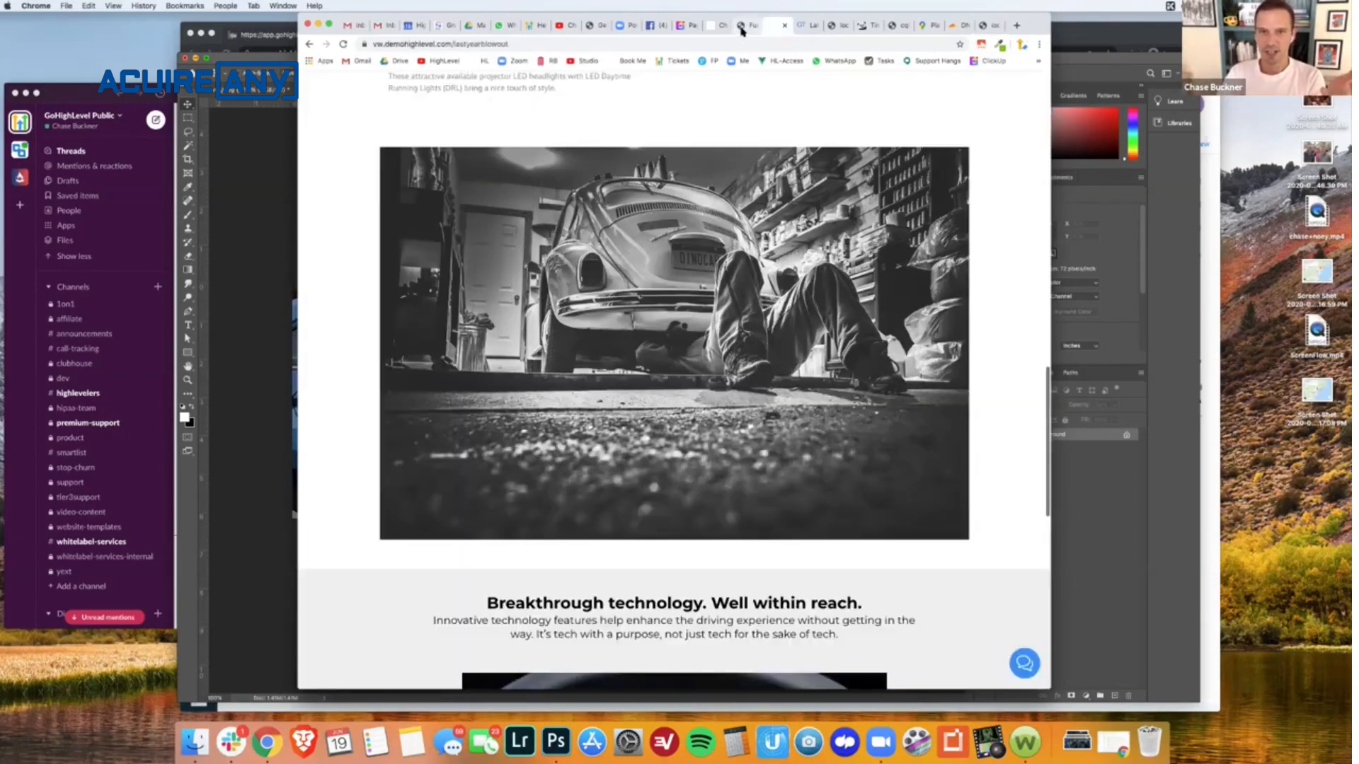
{"action": "left_click", "coordinate": [741, 28]}
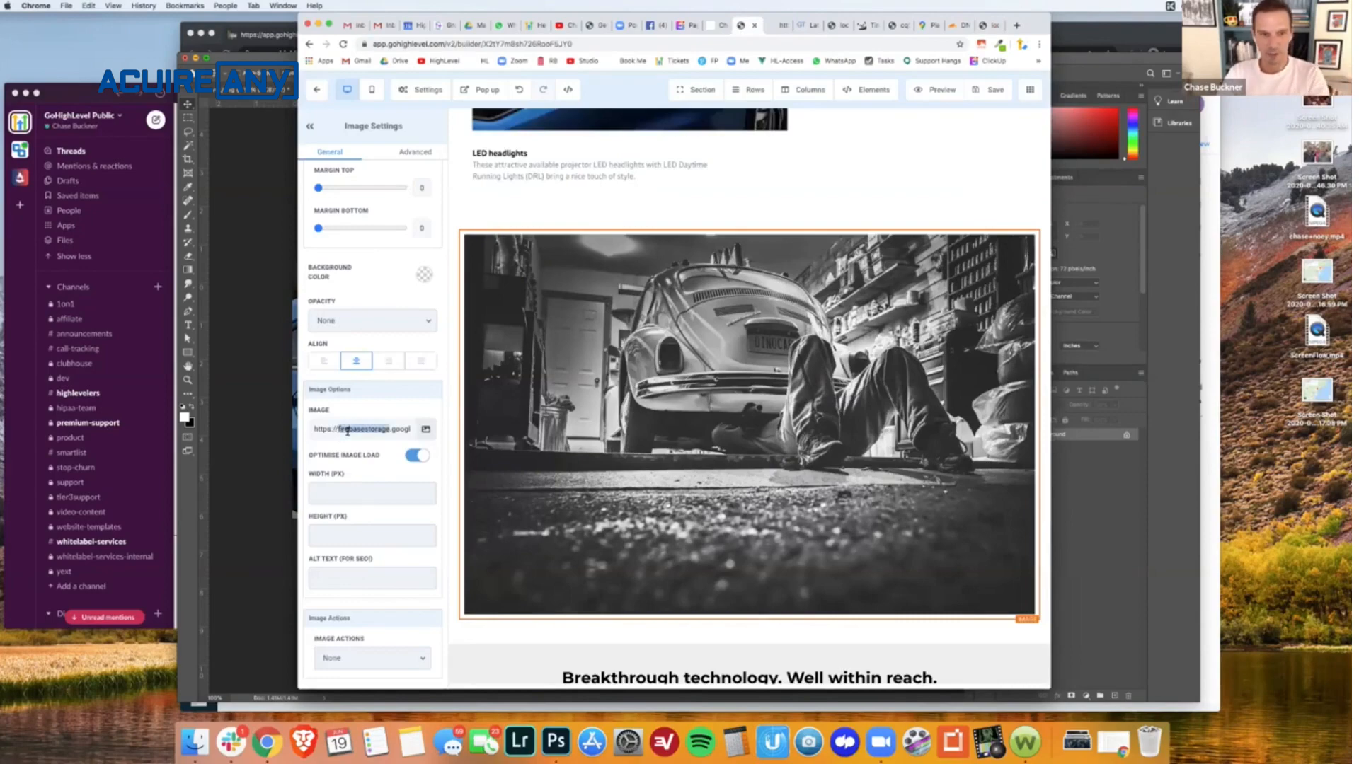
{"action": "key", "text": "super+t"}
{"action": "key", "text": "super+v"}
{"action": "key", "text": "Return"}
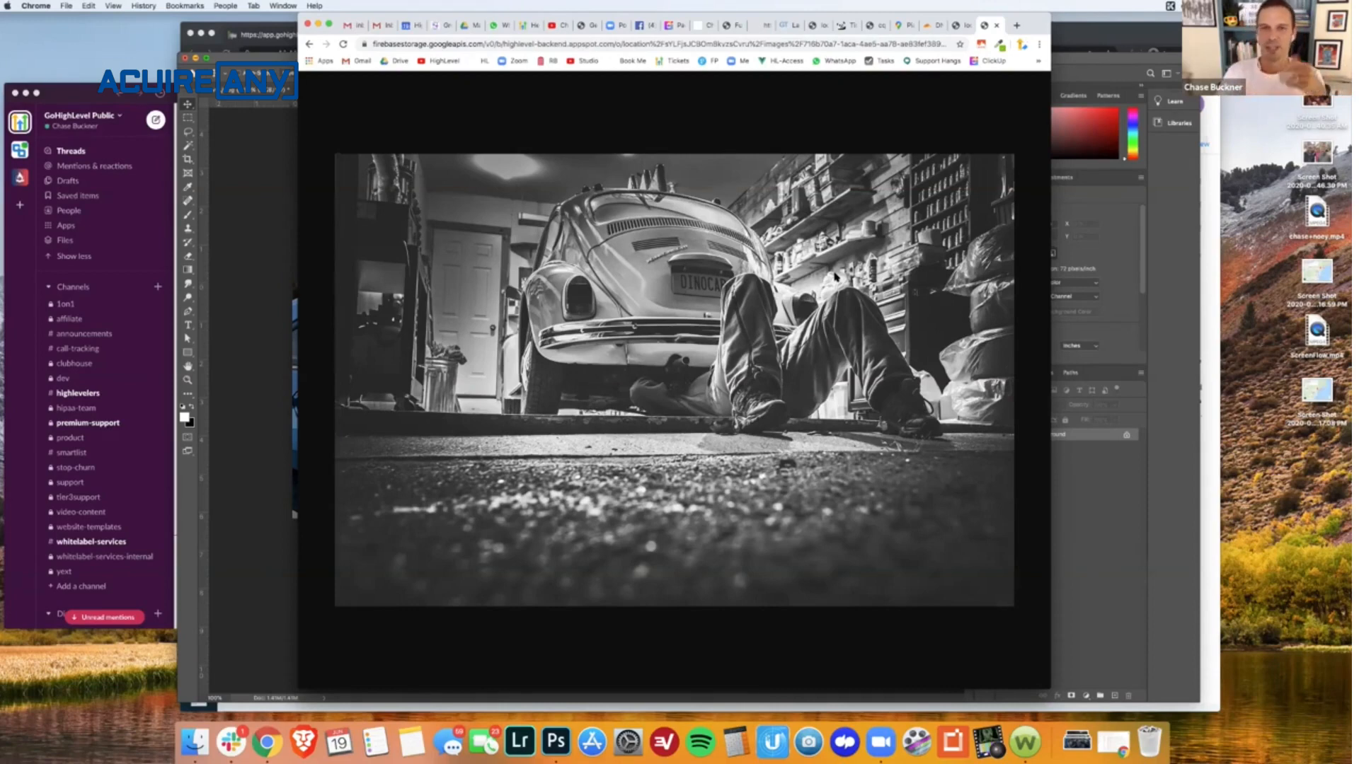
- Review the Page Speed task's optimization list in ClickUp and return to the funnel builder
{"action": "left_click", "coordinate": [676, 25]}
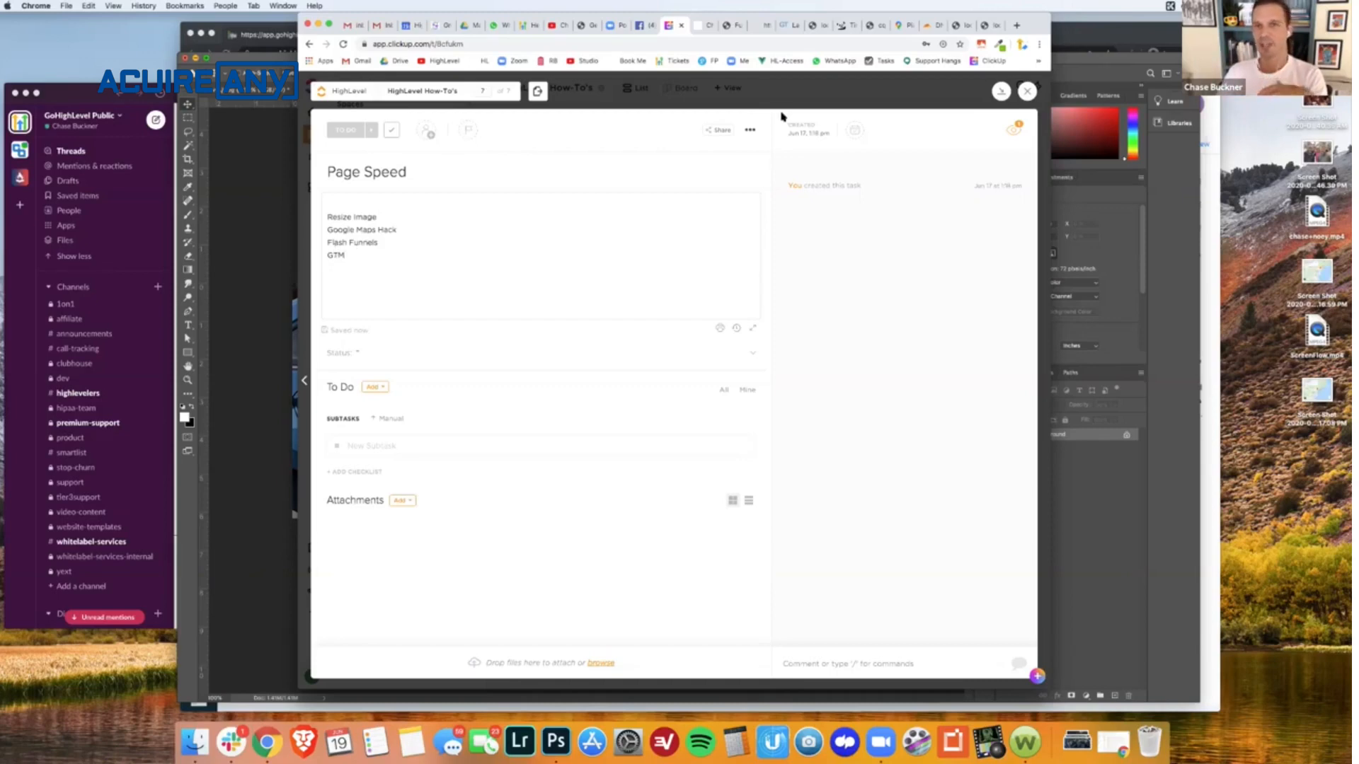
{"action": "left_click", "coordinate": [729, 27]}
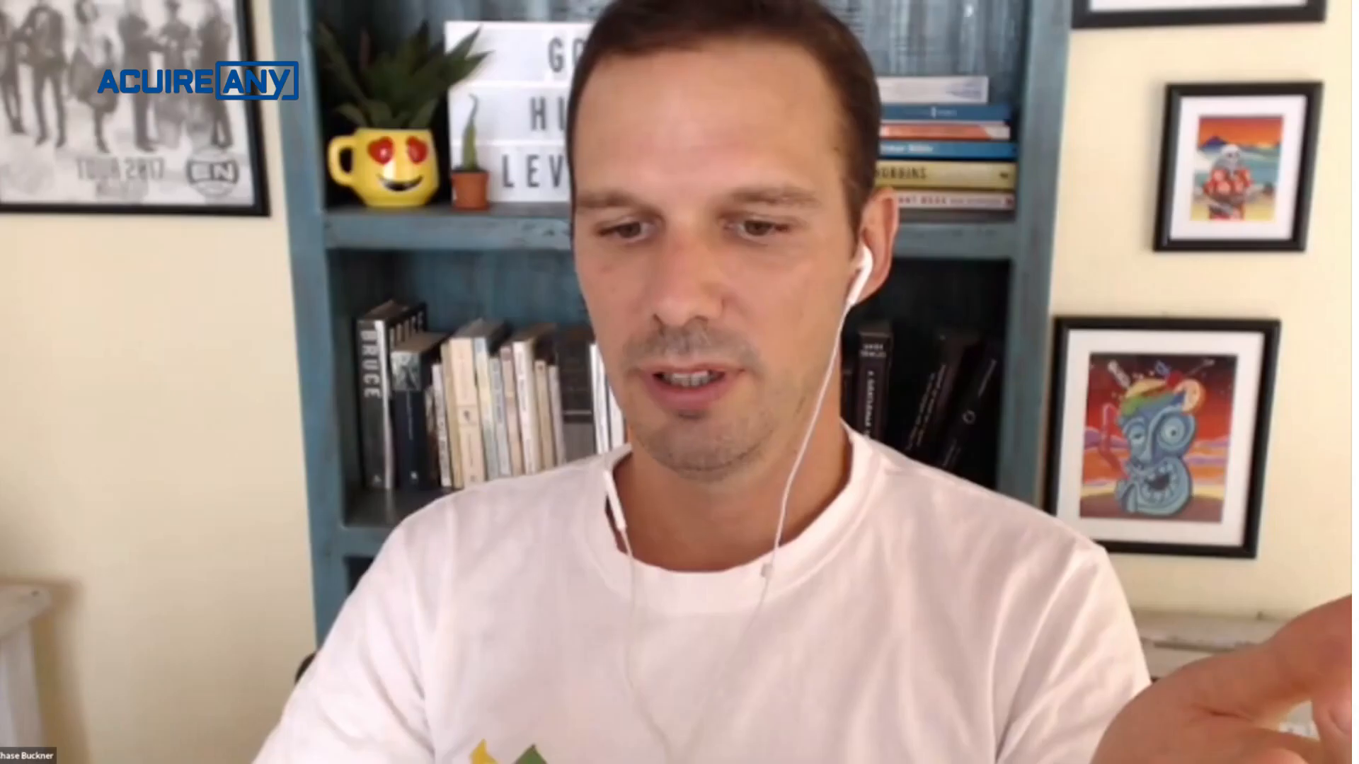